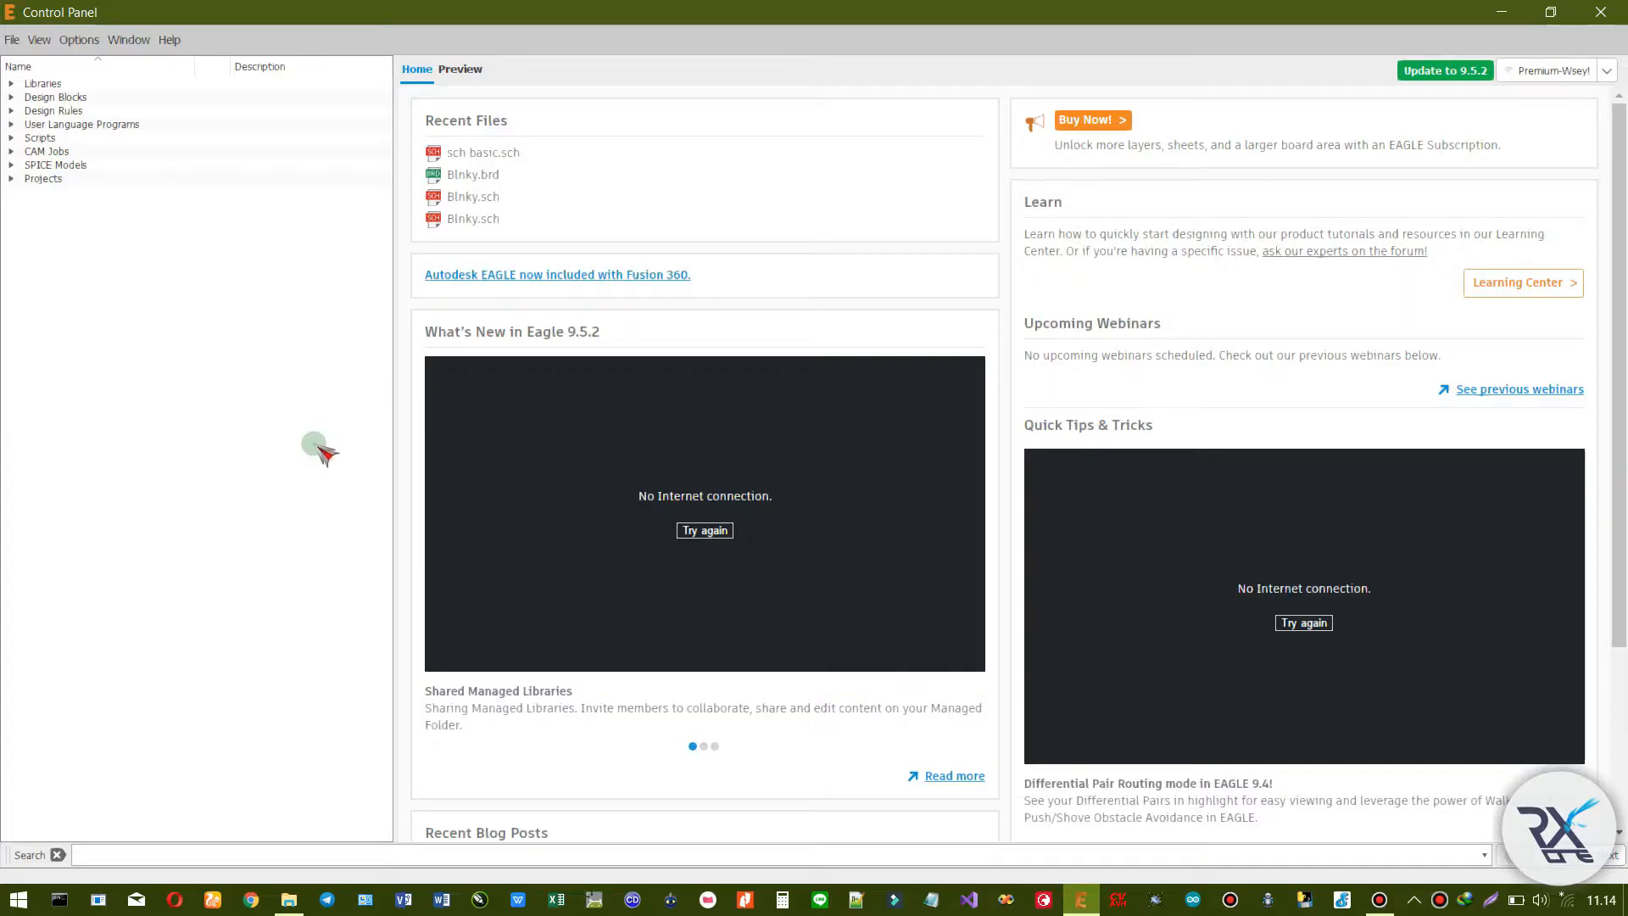
- Create a new project named basic in the projects folder
click(11, 40)
mouse_move(34, 59)
click(212, 60)
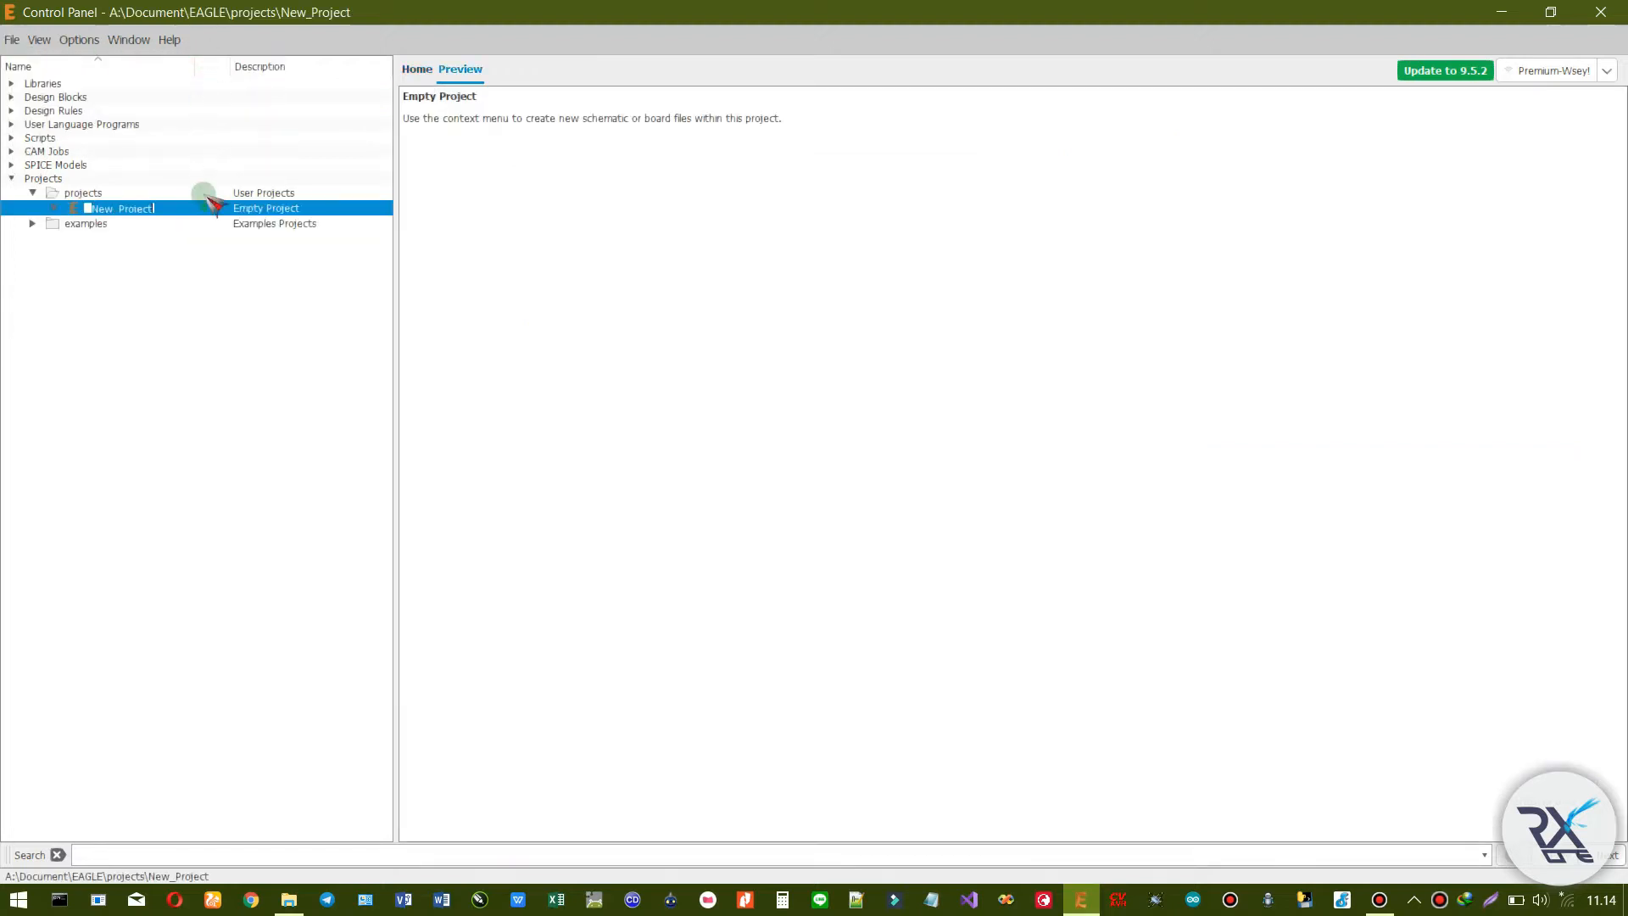
text(basic)
key(Return)
- Create a new schematic in the basic project and save it as sch basic
click(11, 39)
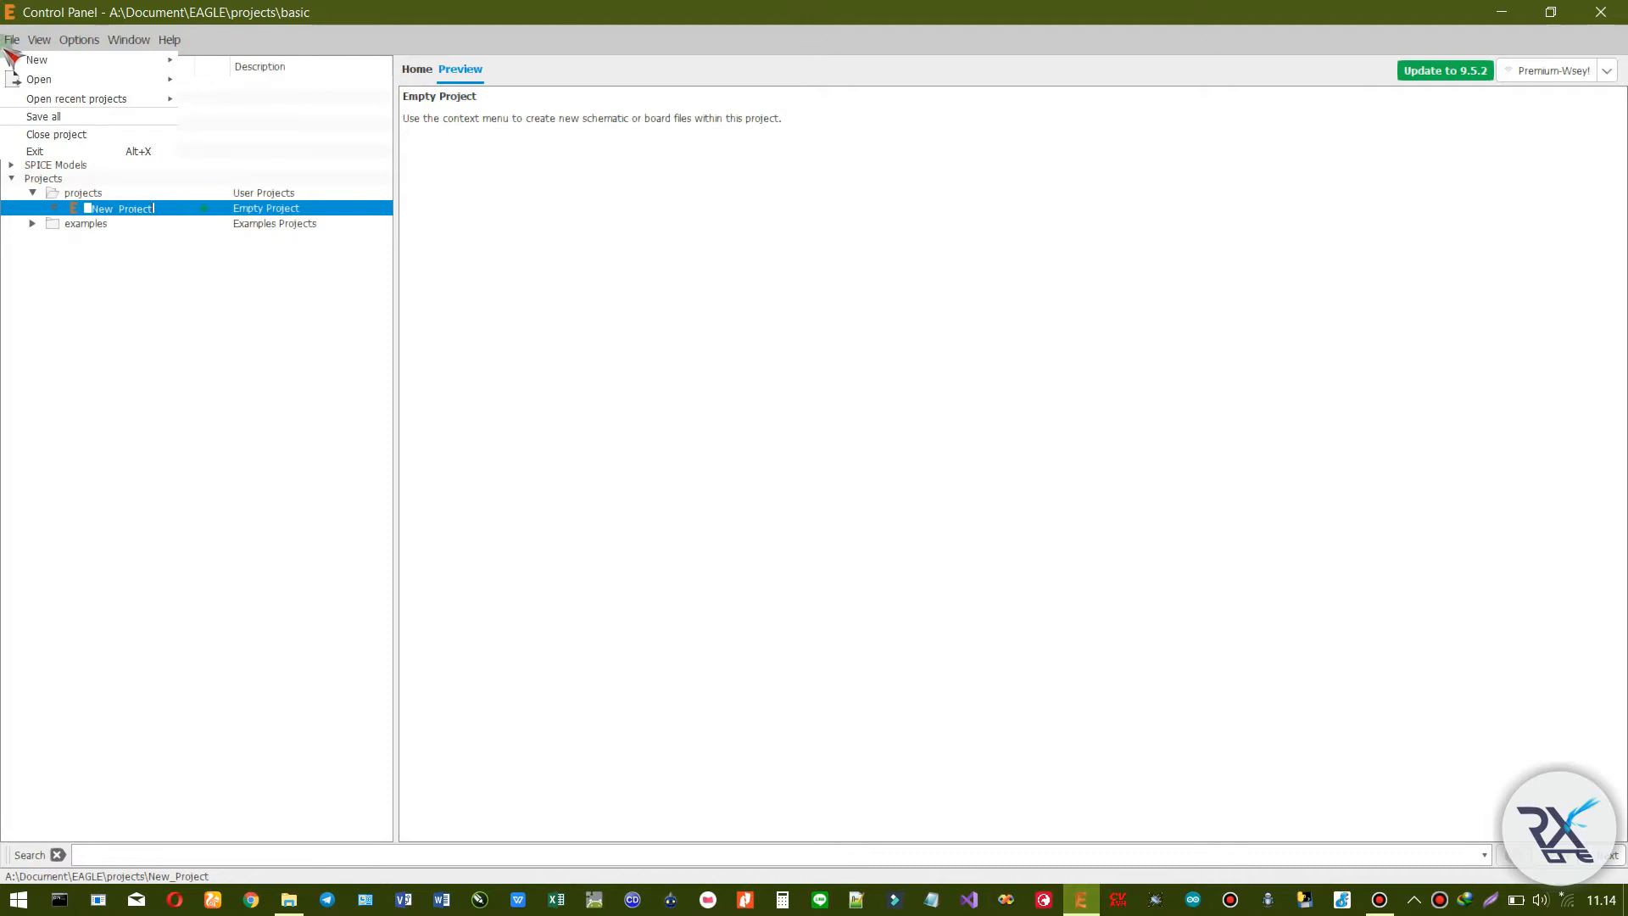
mouse_move(178, 62)
click(208, 85)
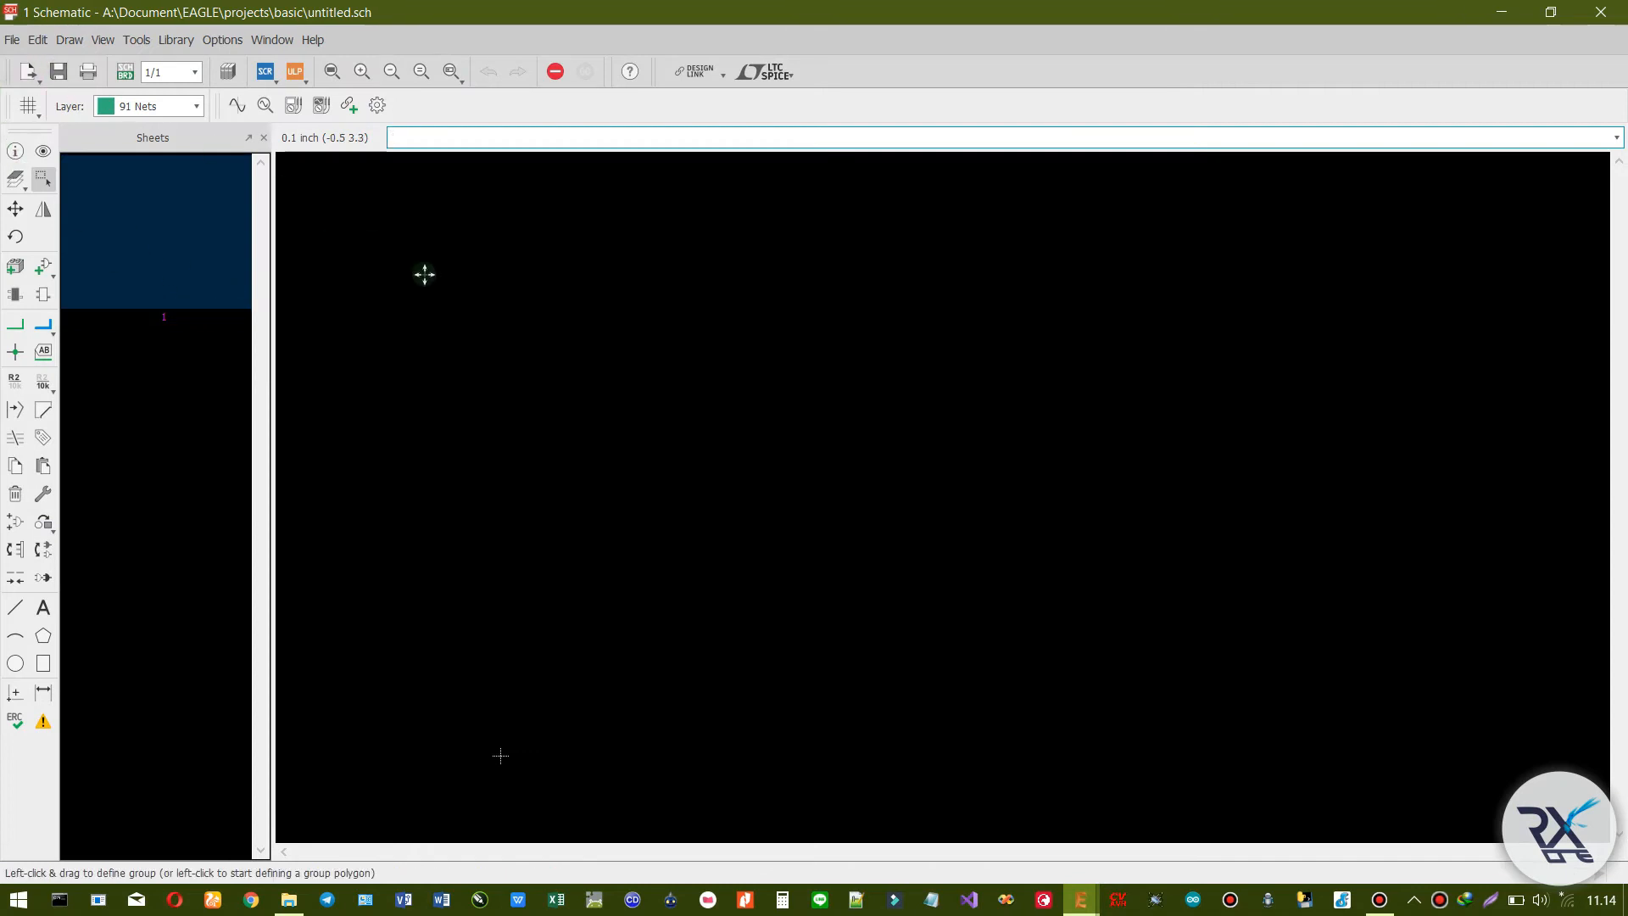
click(12, 40)
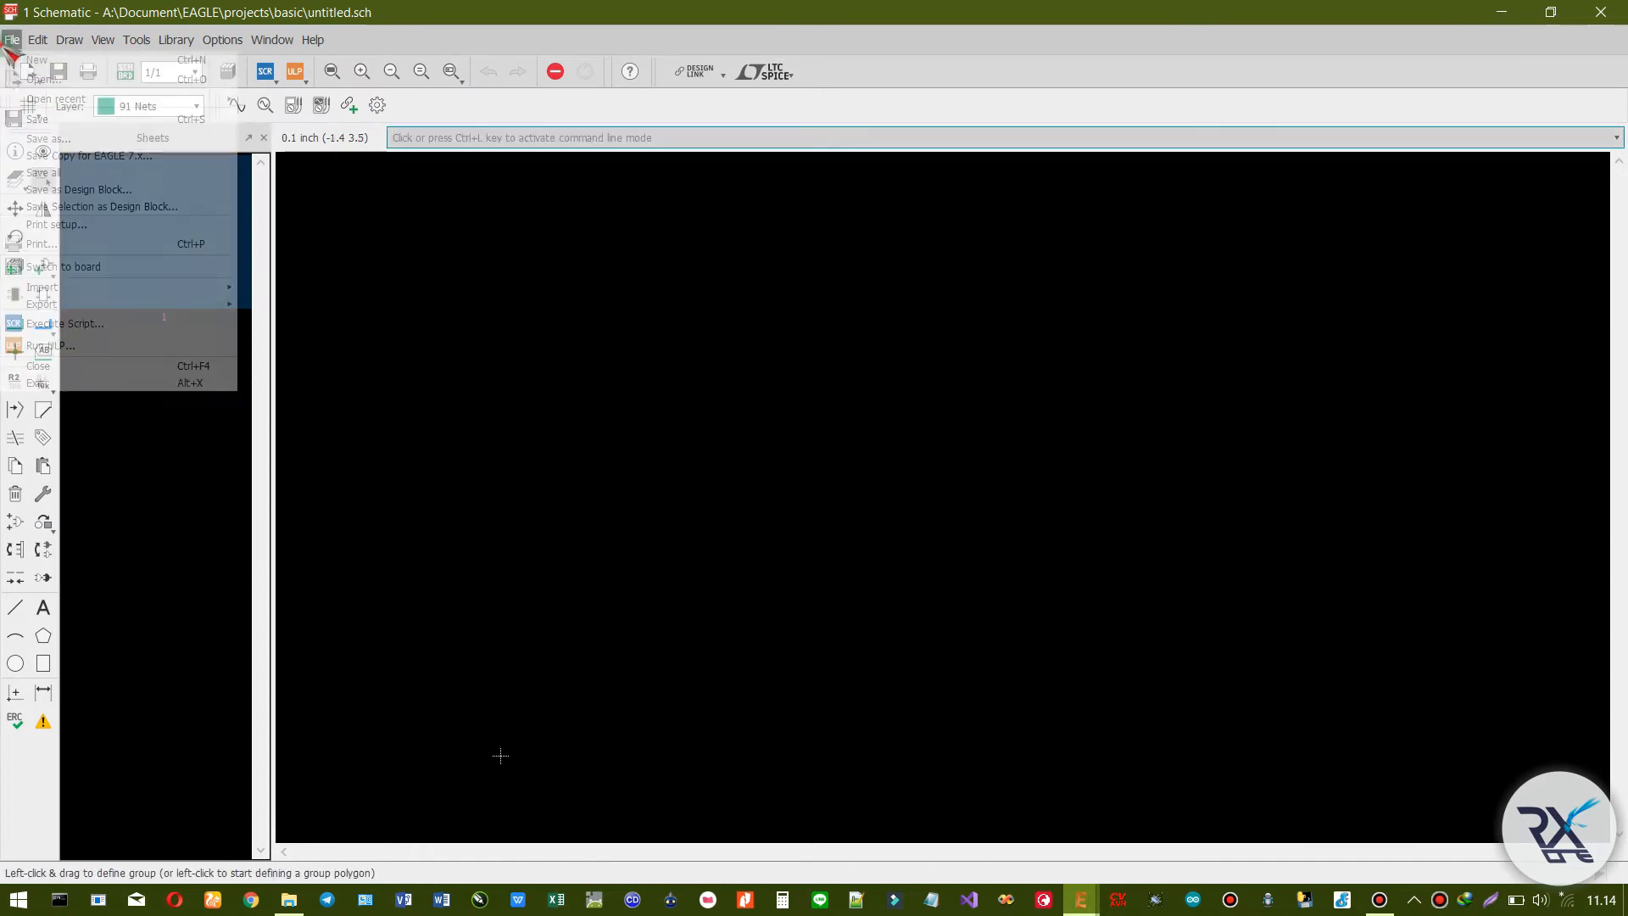
click(13, 120)
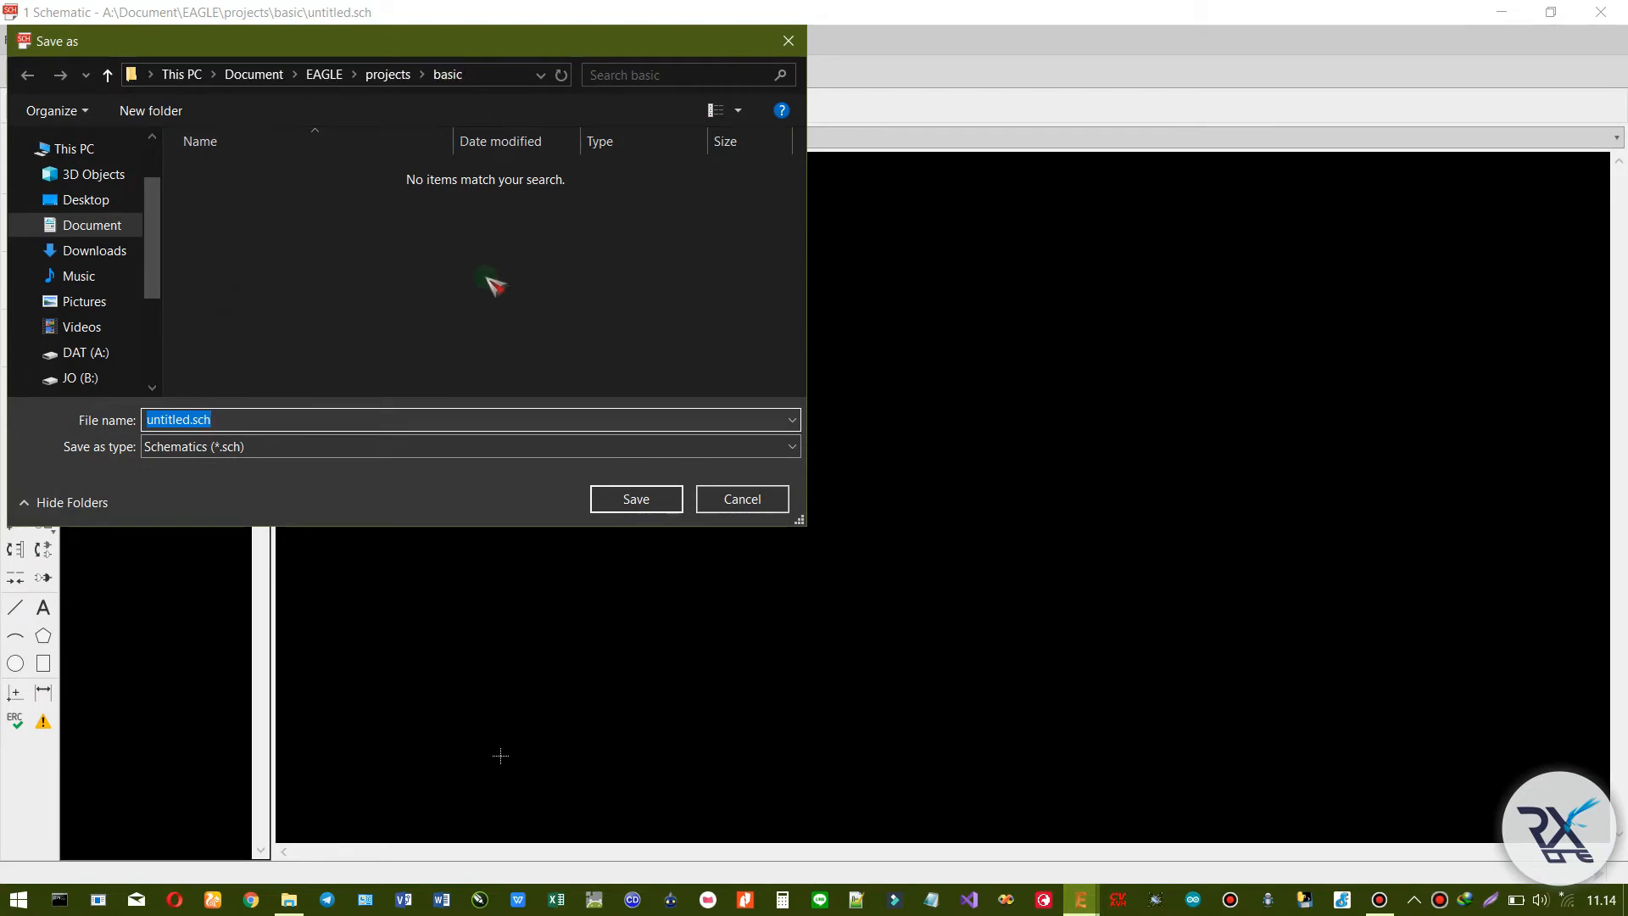
text(sch basic)
key(Return)
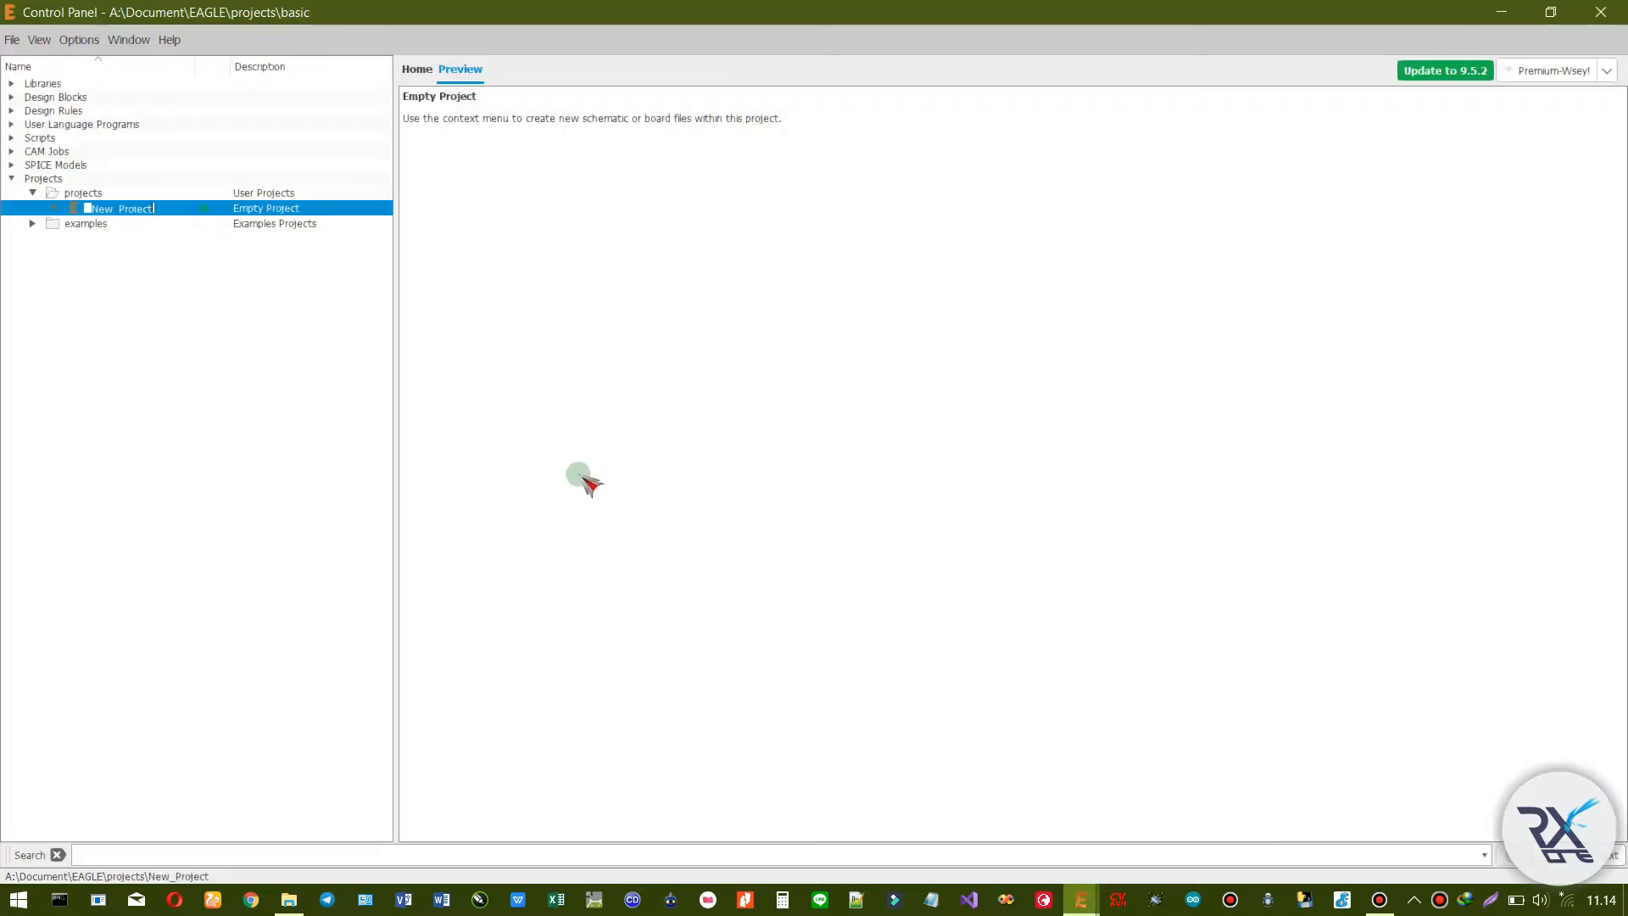
- Open sch basic.sch from the basic project and select the 1V60R part in the battery library for adding
click(417, 70)
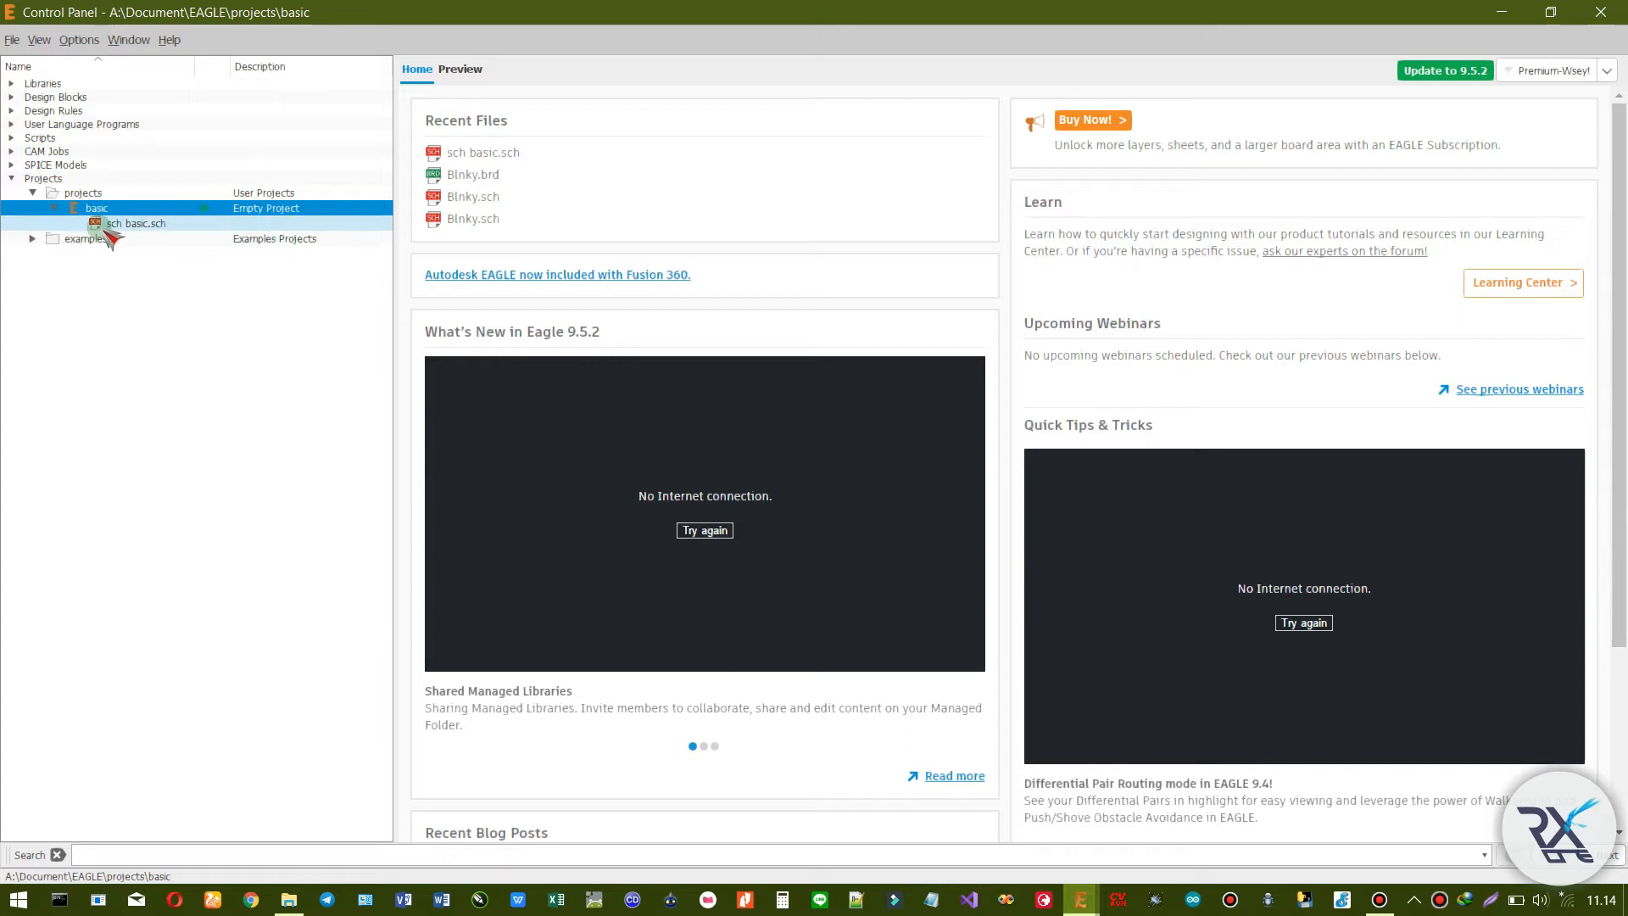
click(155, 225)
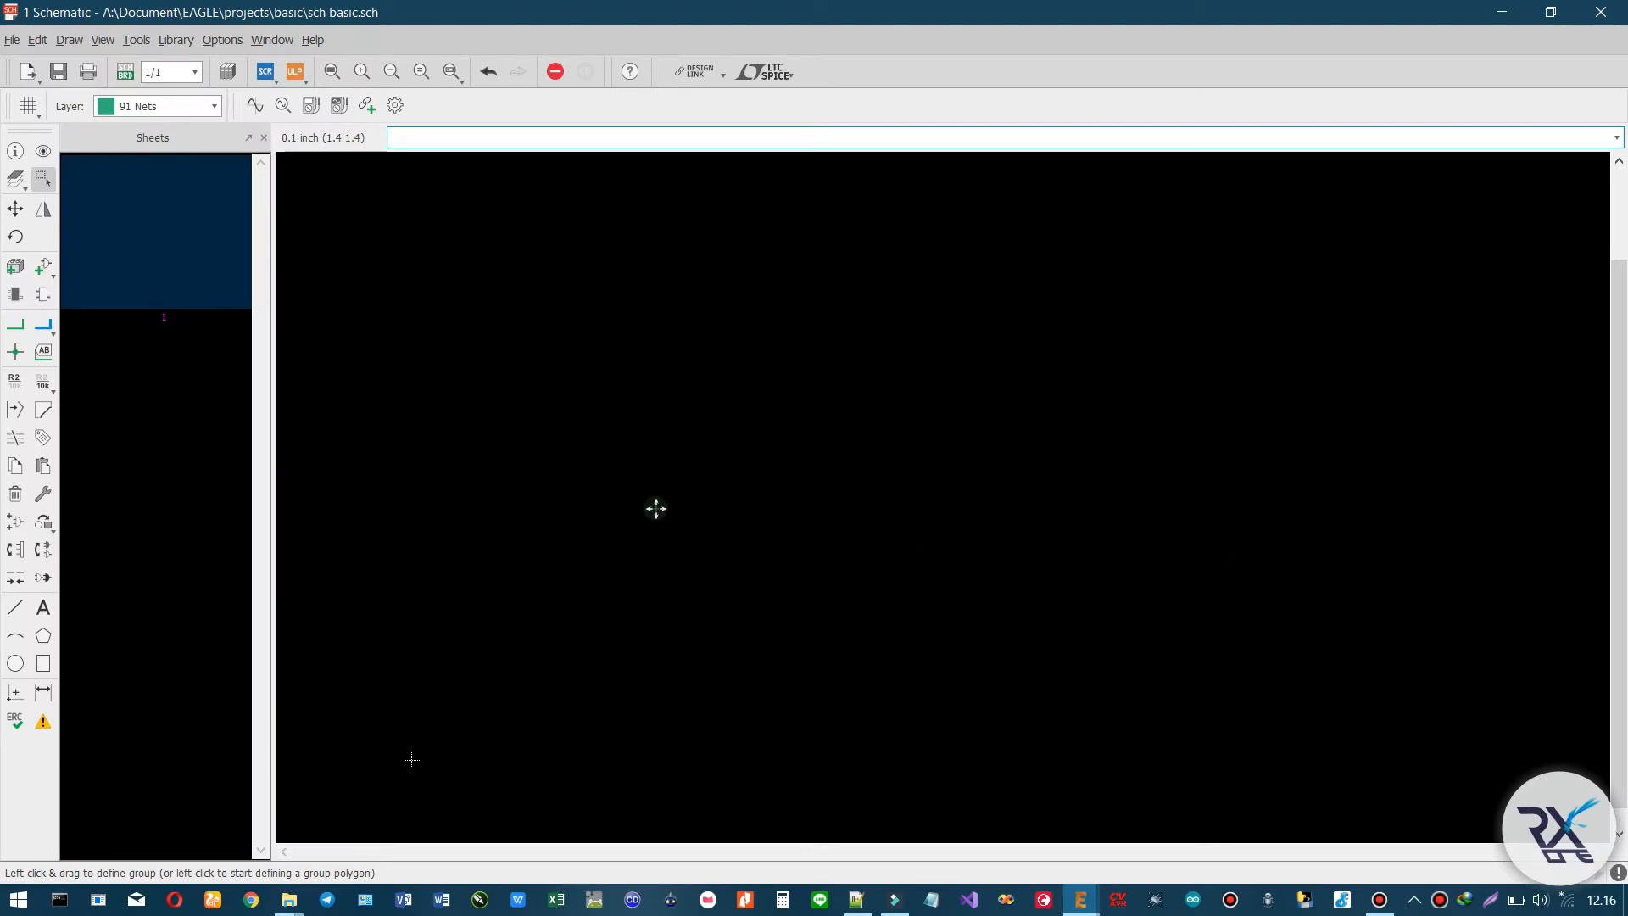
click(47, 274)
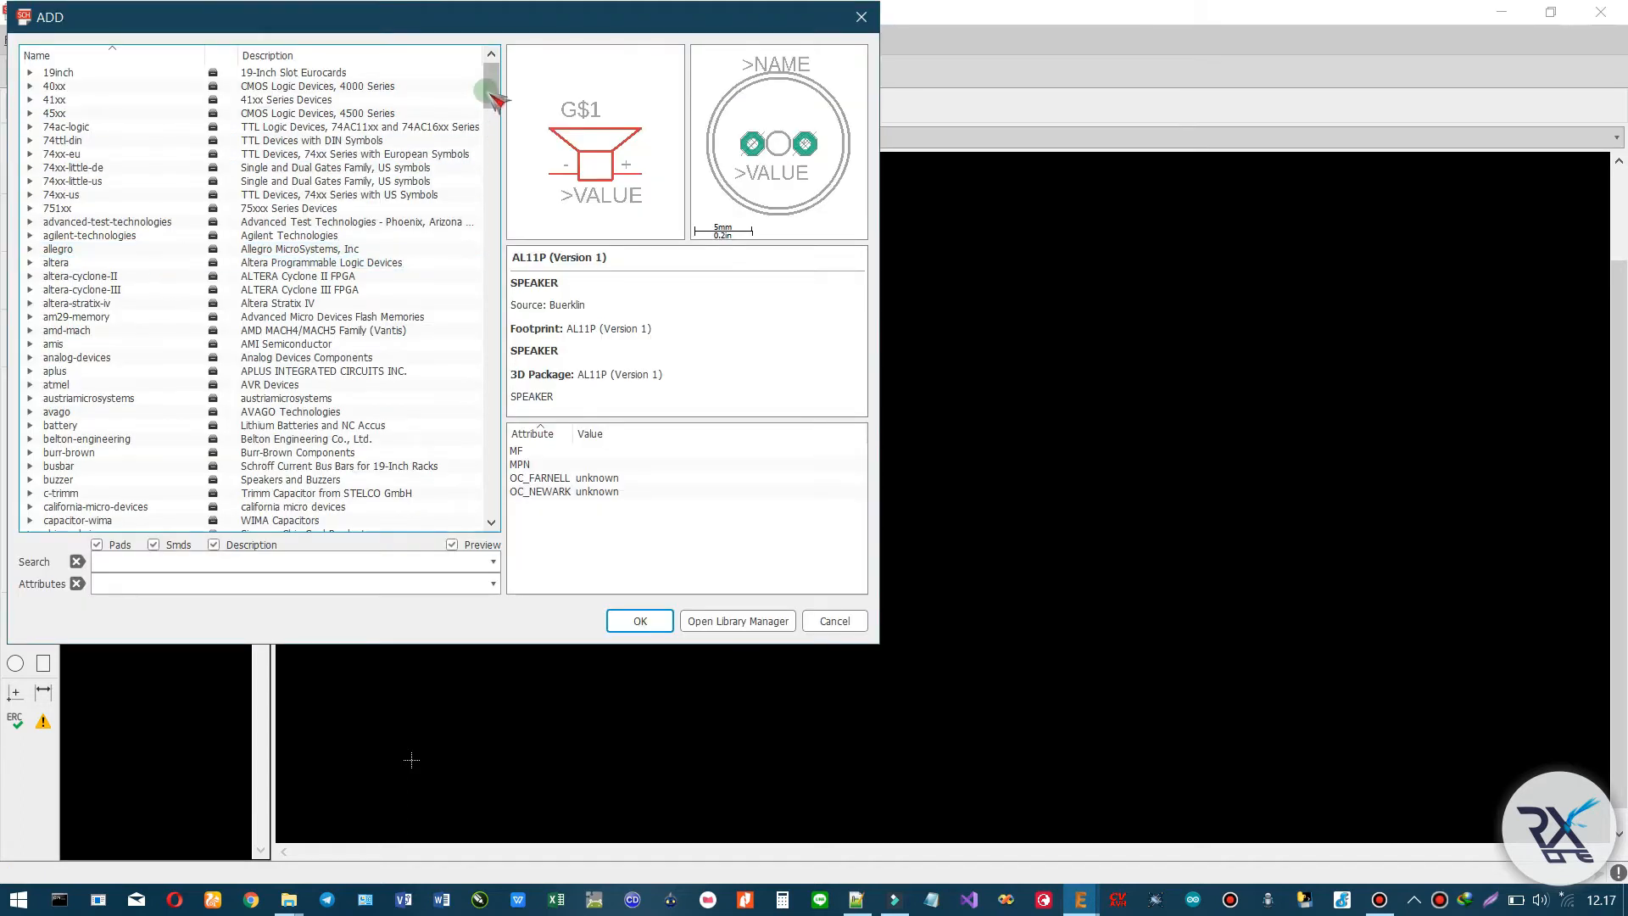
drag(488, 85, 500, 519)
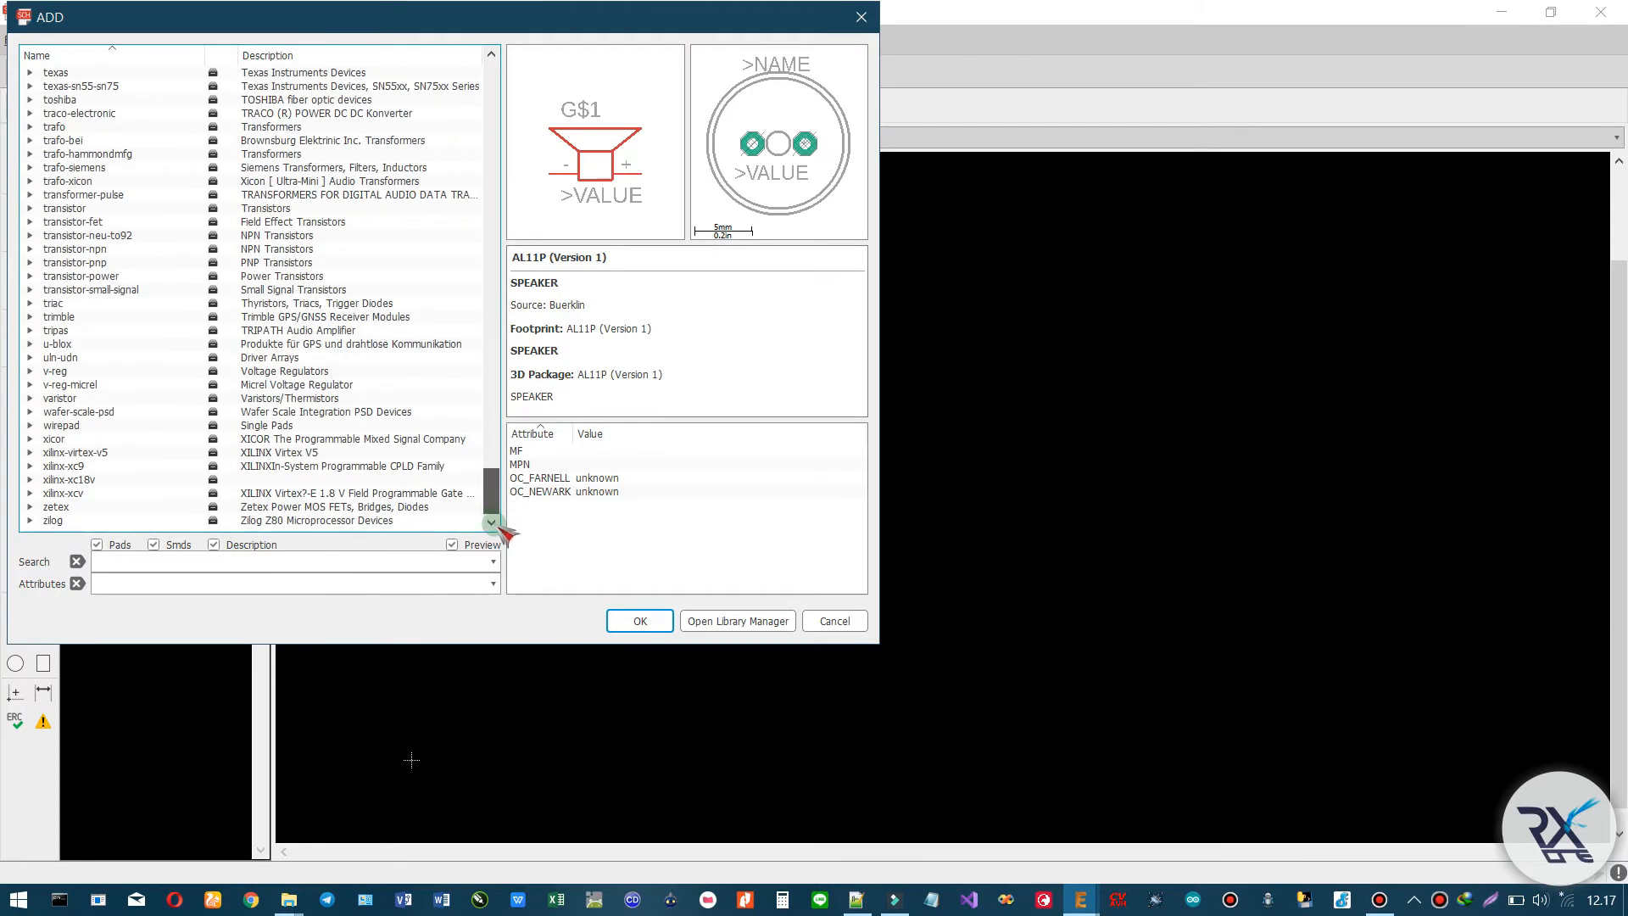
drag(494, 509, 488, 117)
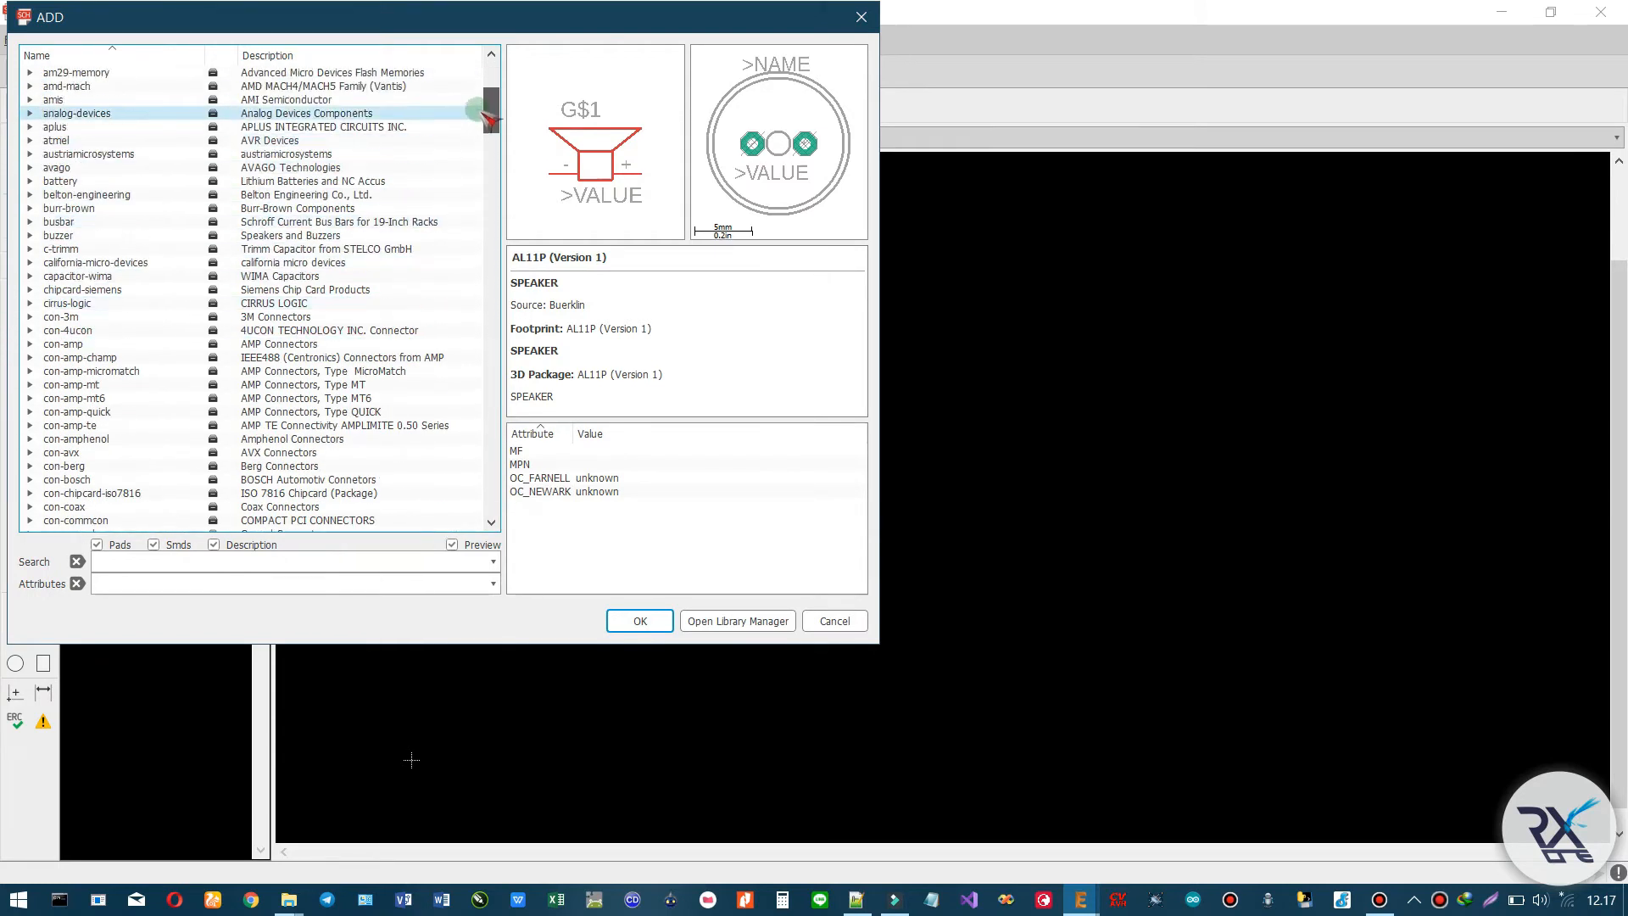
click(31, 181)
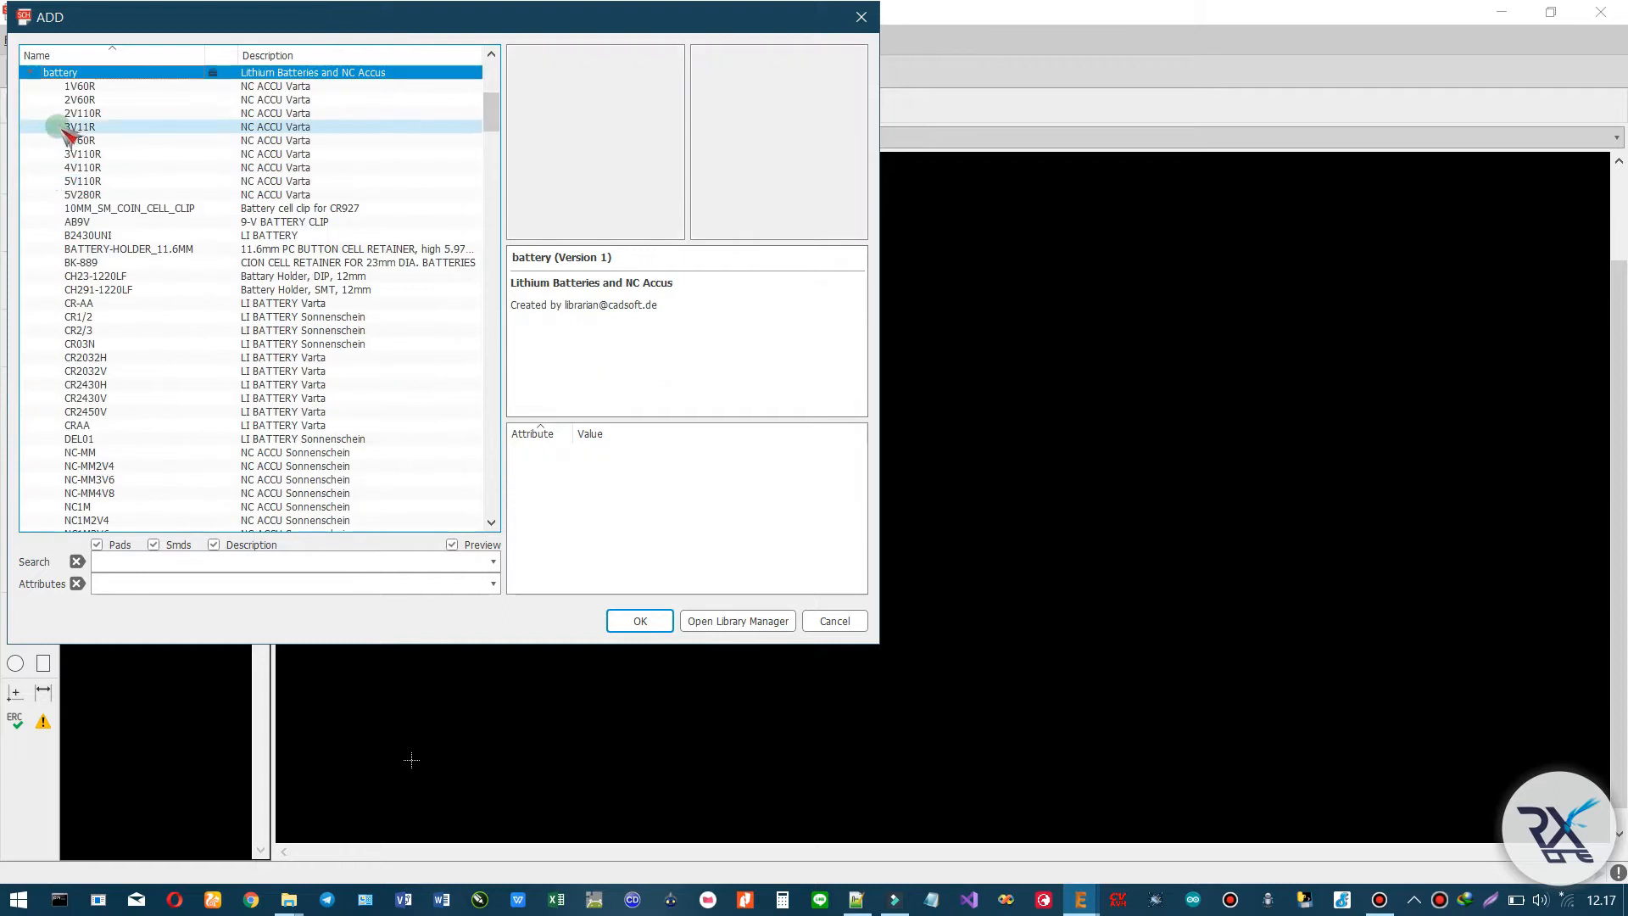
click(77, 86)
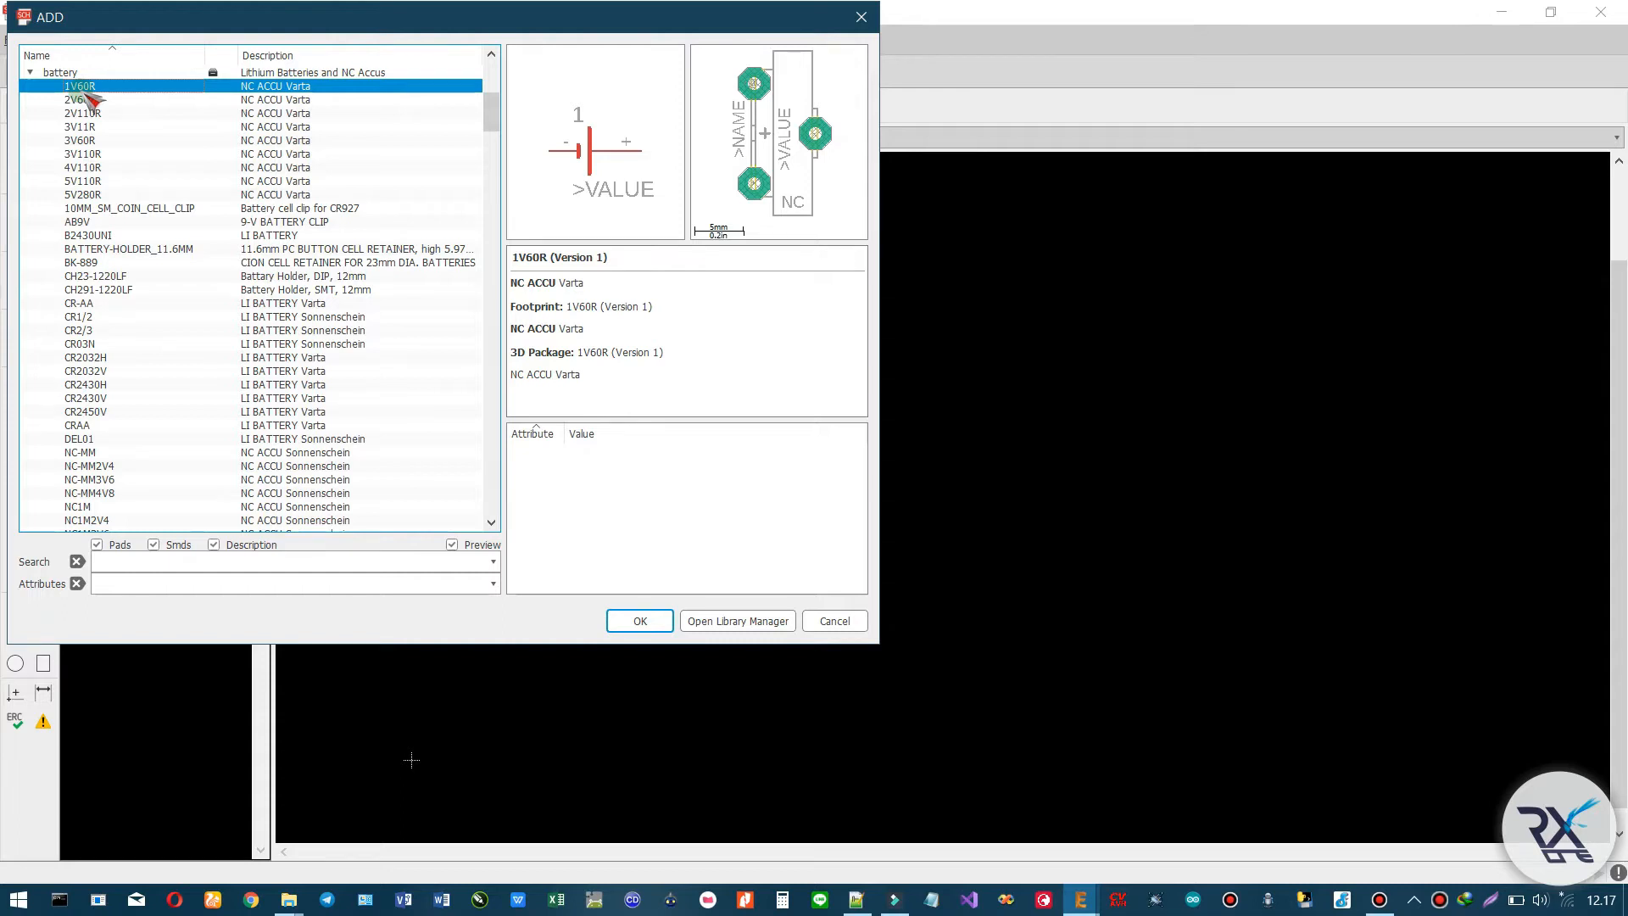
mouse_move(491, 119)
mouse_down()
mouse_move(495, 74)
mouse_move(494, 131)
mouse_move(494, 110)
mouse_up()
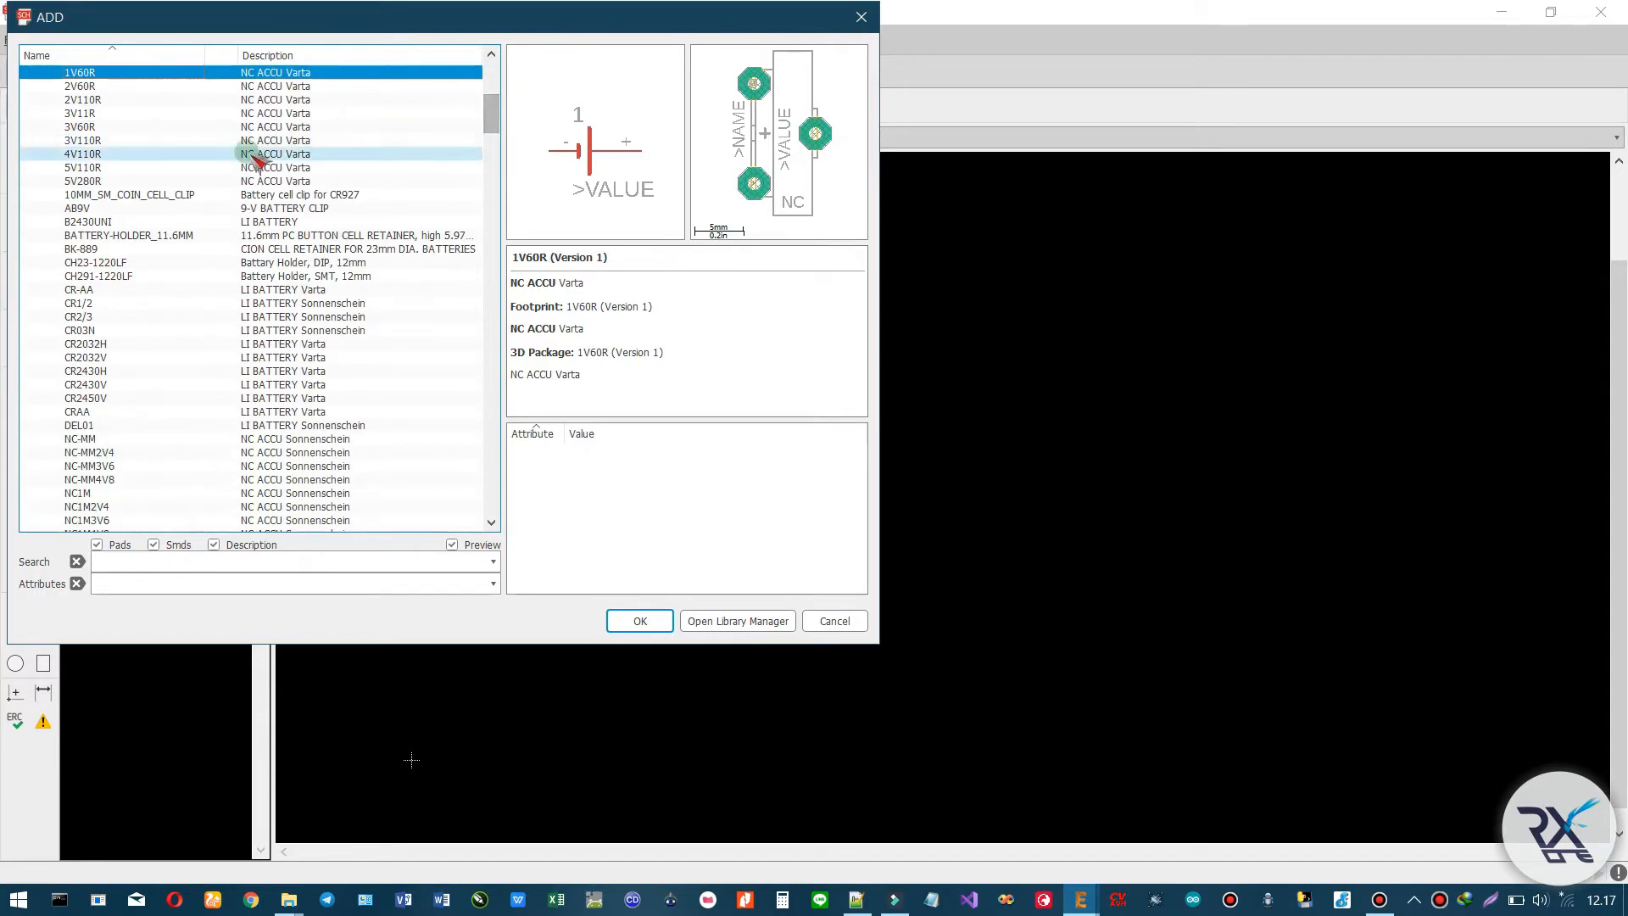
scroll(261, 154, up, 1)
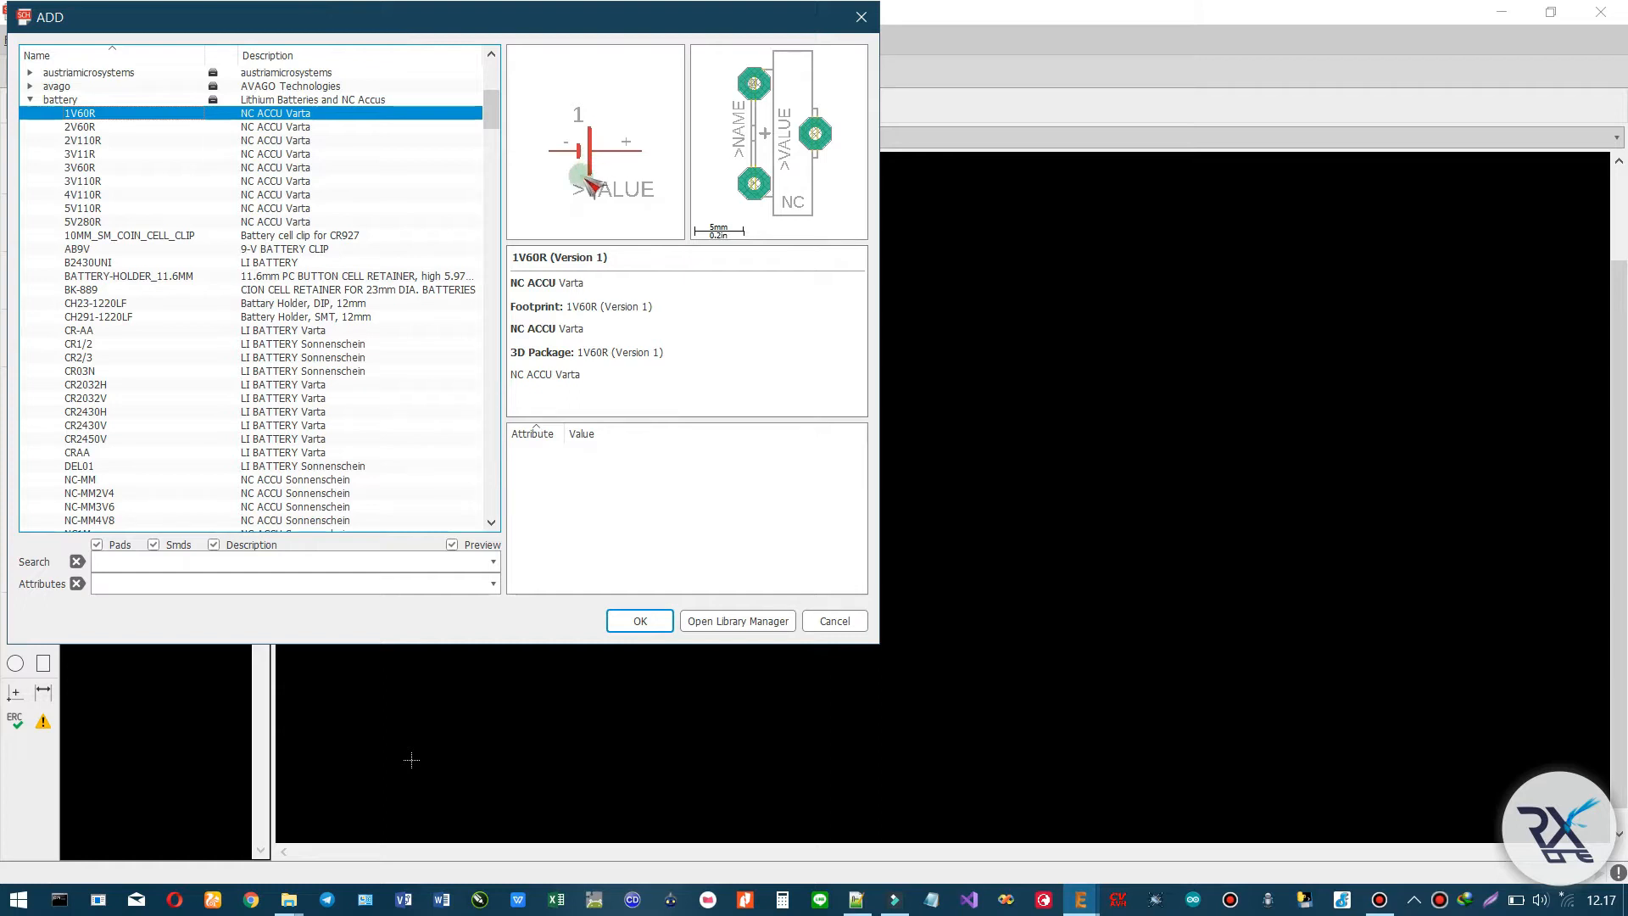
- Place three 1V60R batteries on the schematic, two stacked vertically and one beside the upper battery
click(636, 620)
click(602, 439)
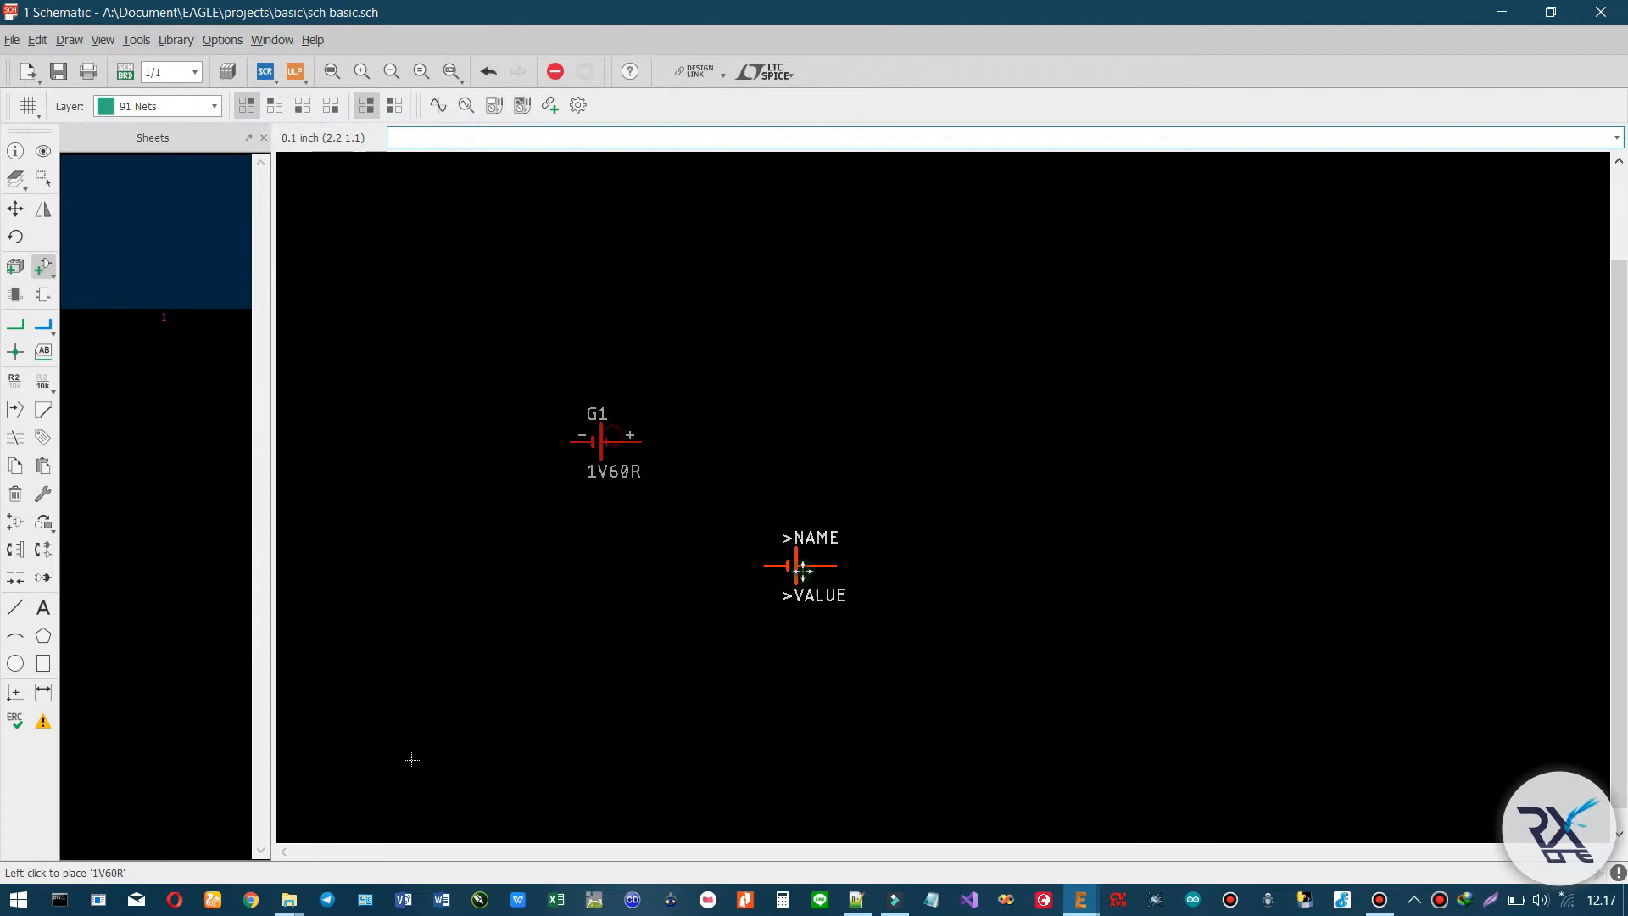
click(602, 352)
click(708, 352)
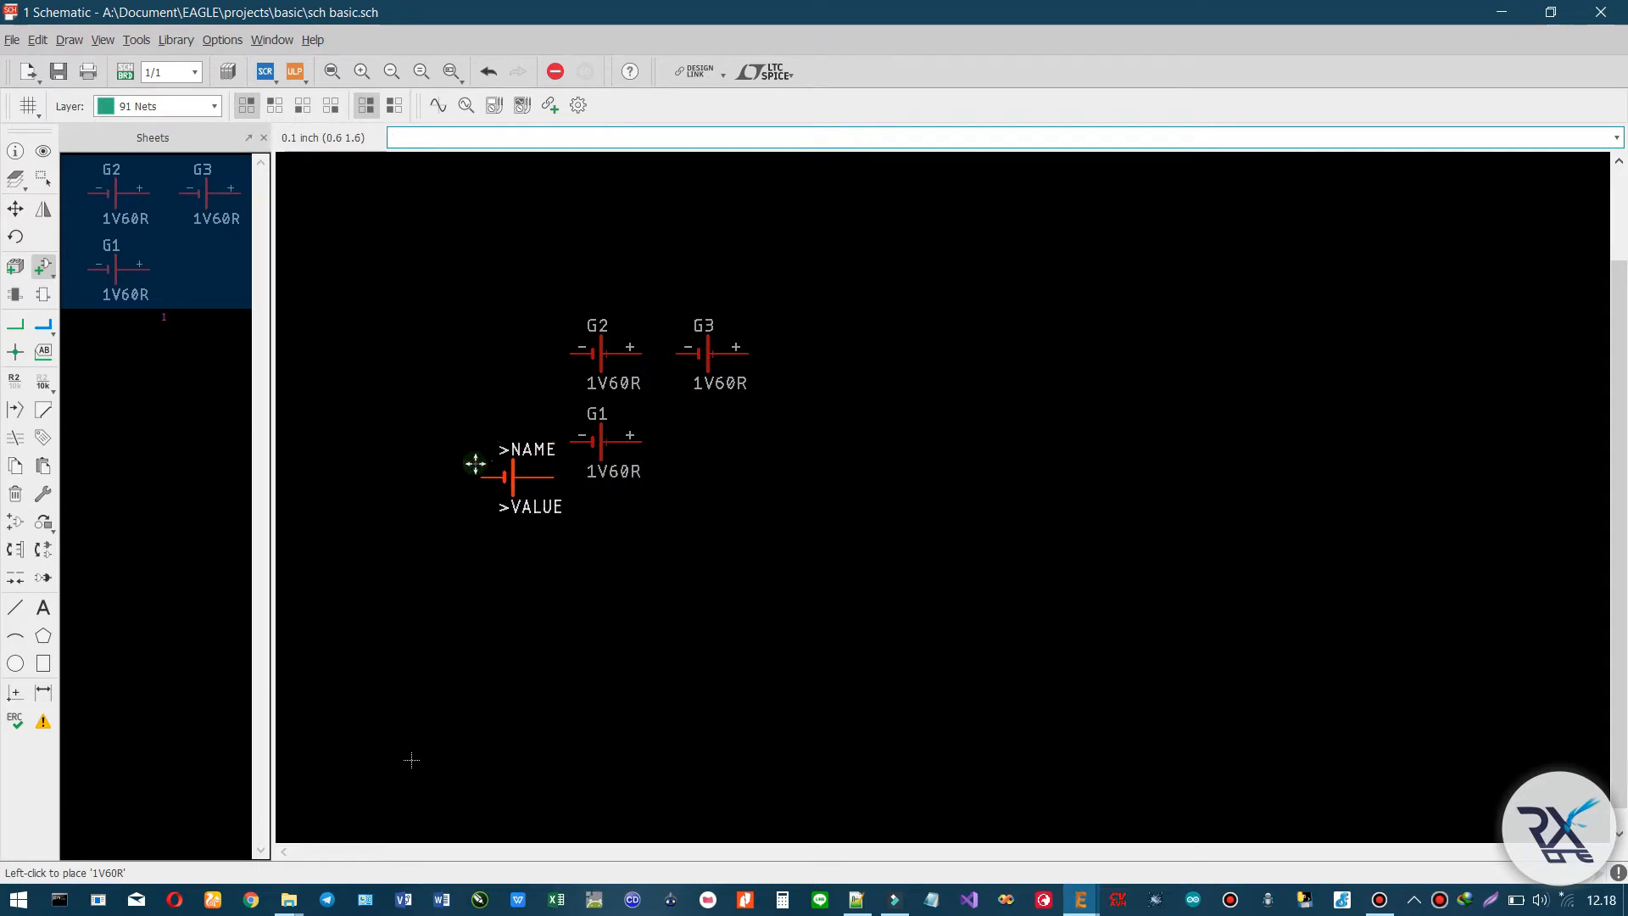
- Add two AL11P speakers from the buzzer library, side by side to the right of the lower battery
click(44, 267)
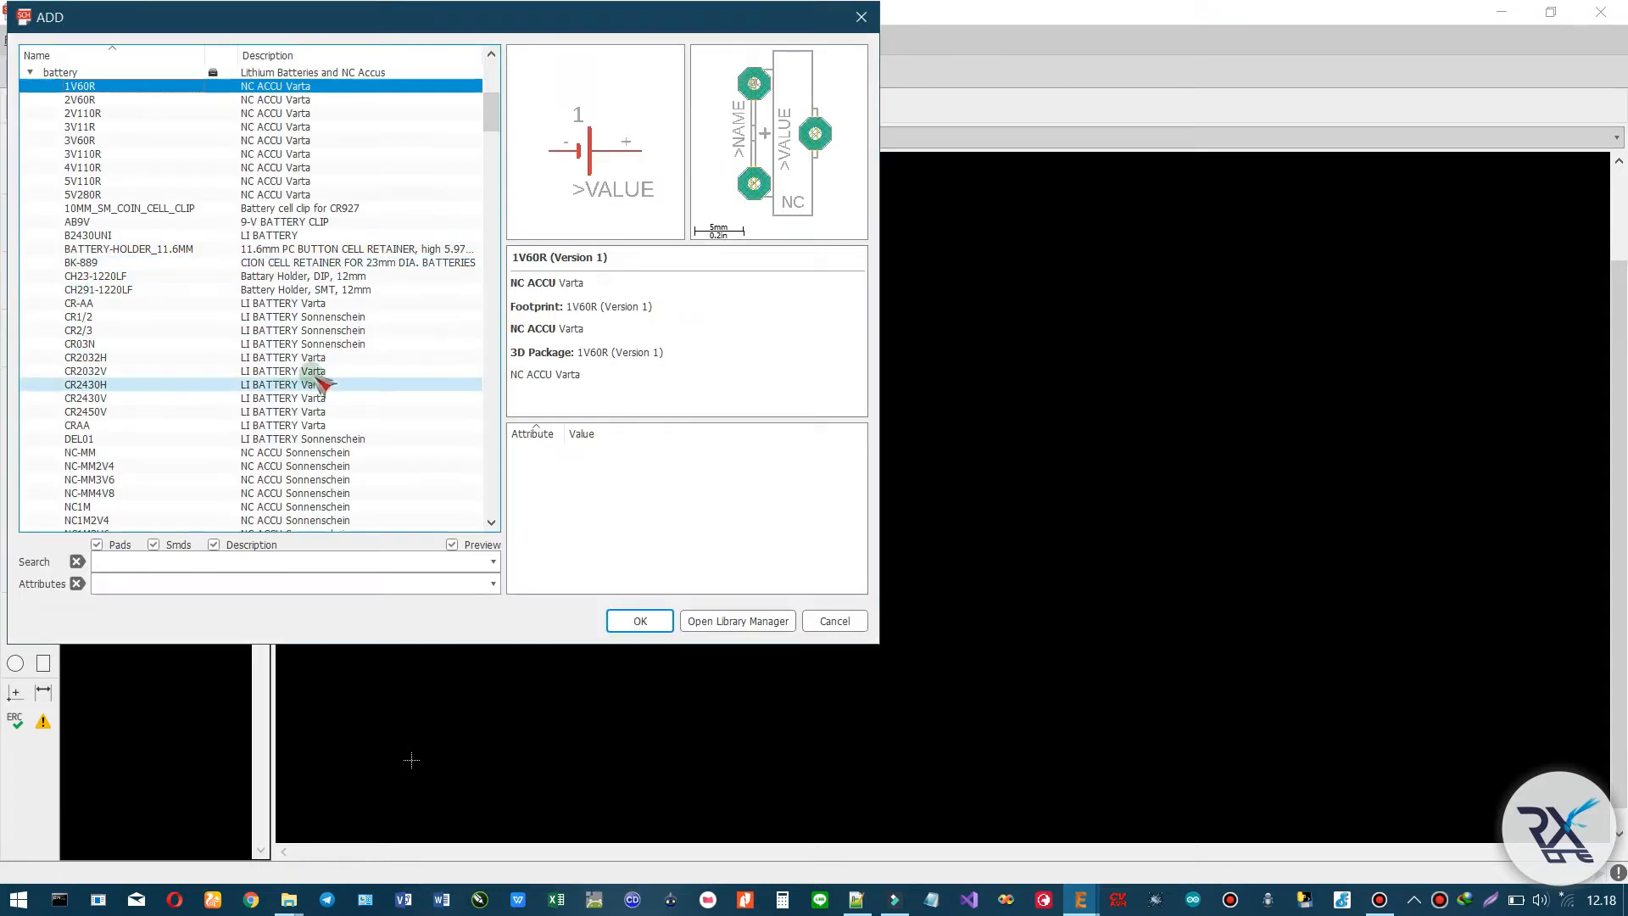
click(31, 73)
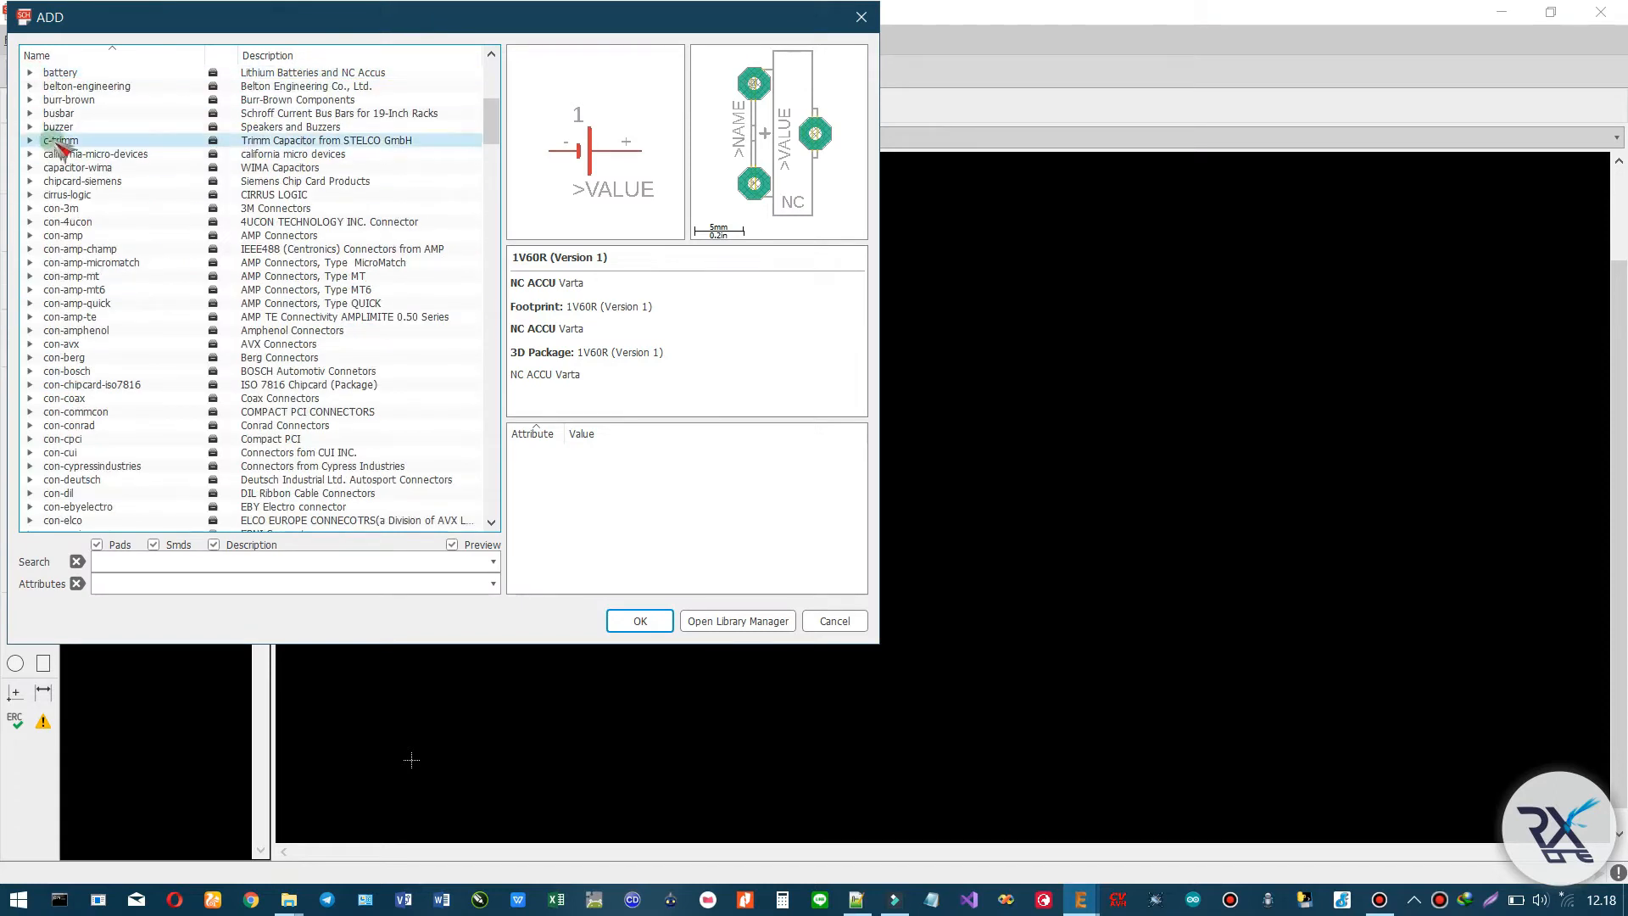
double_click(58, 130)
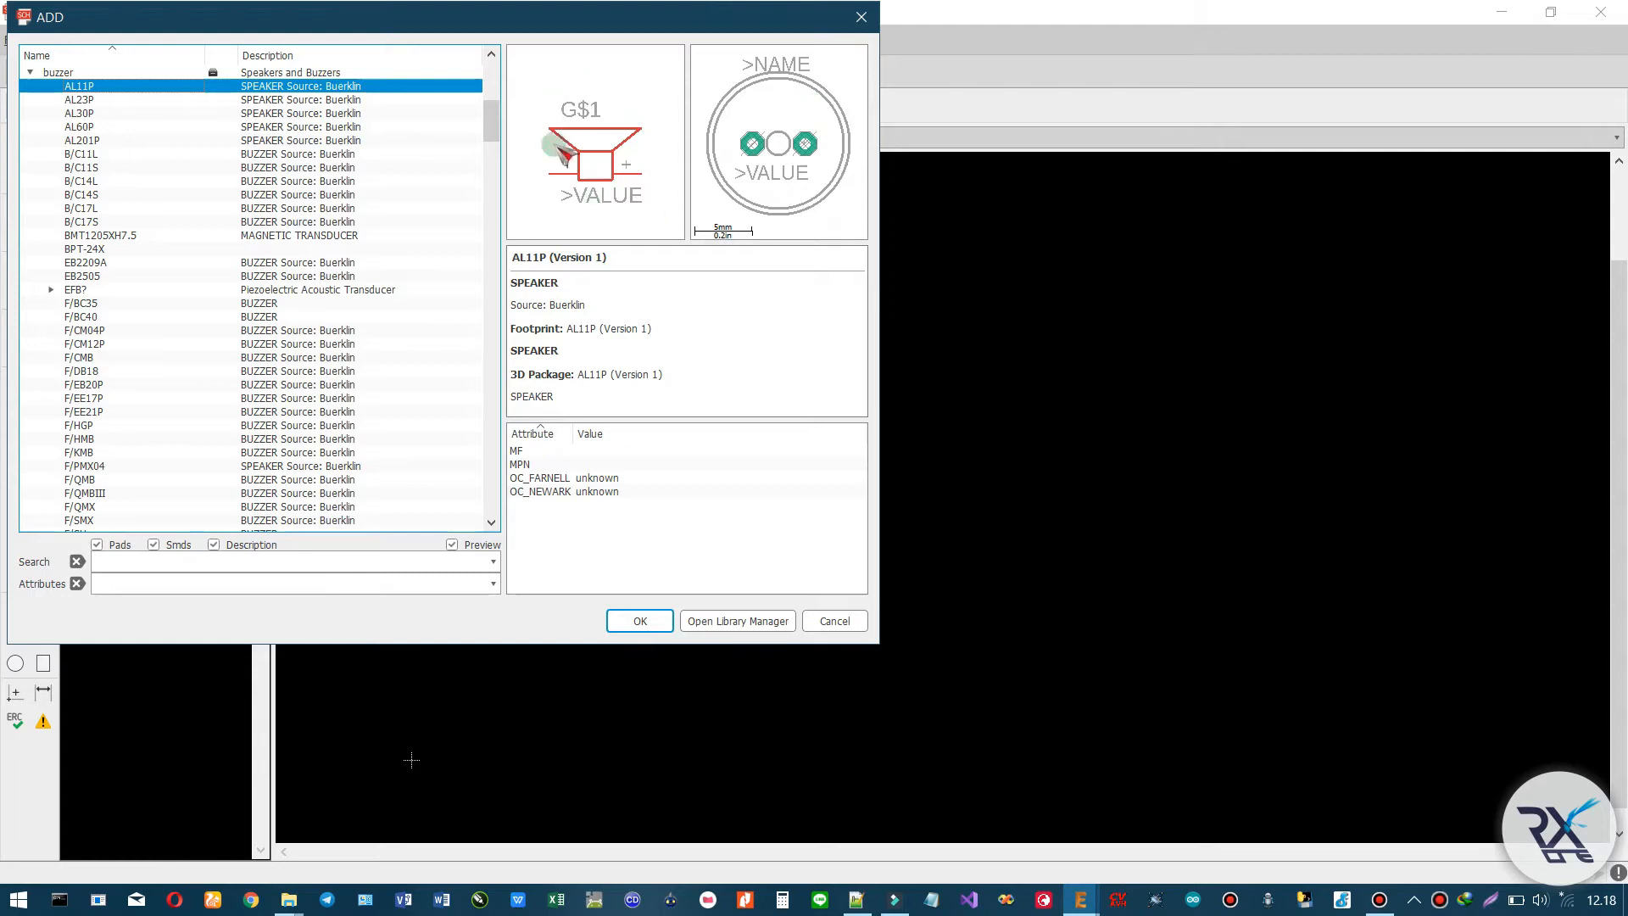
click(639, 619)
click(713, 459)
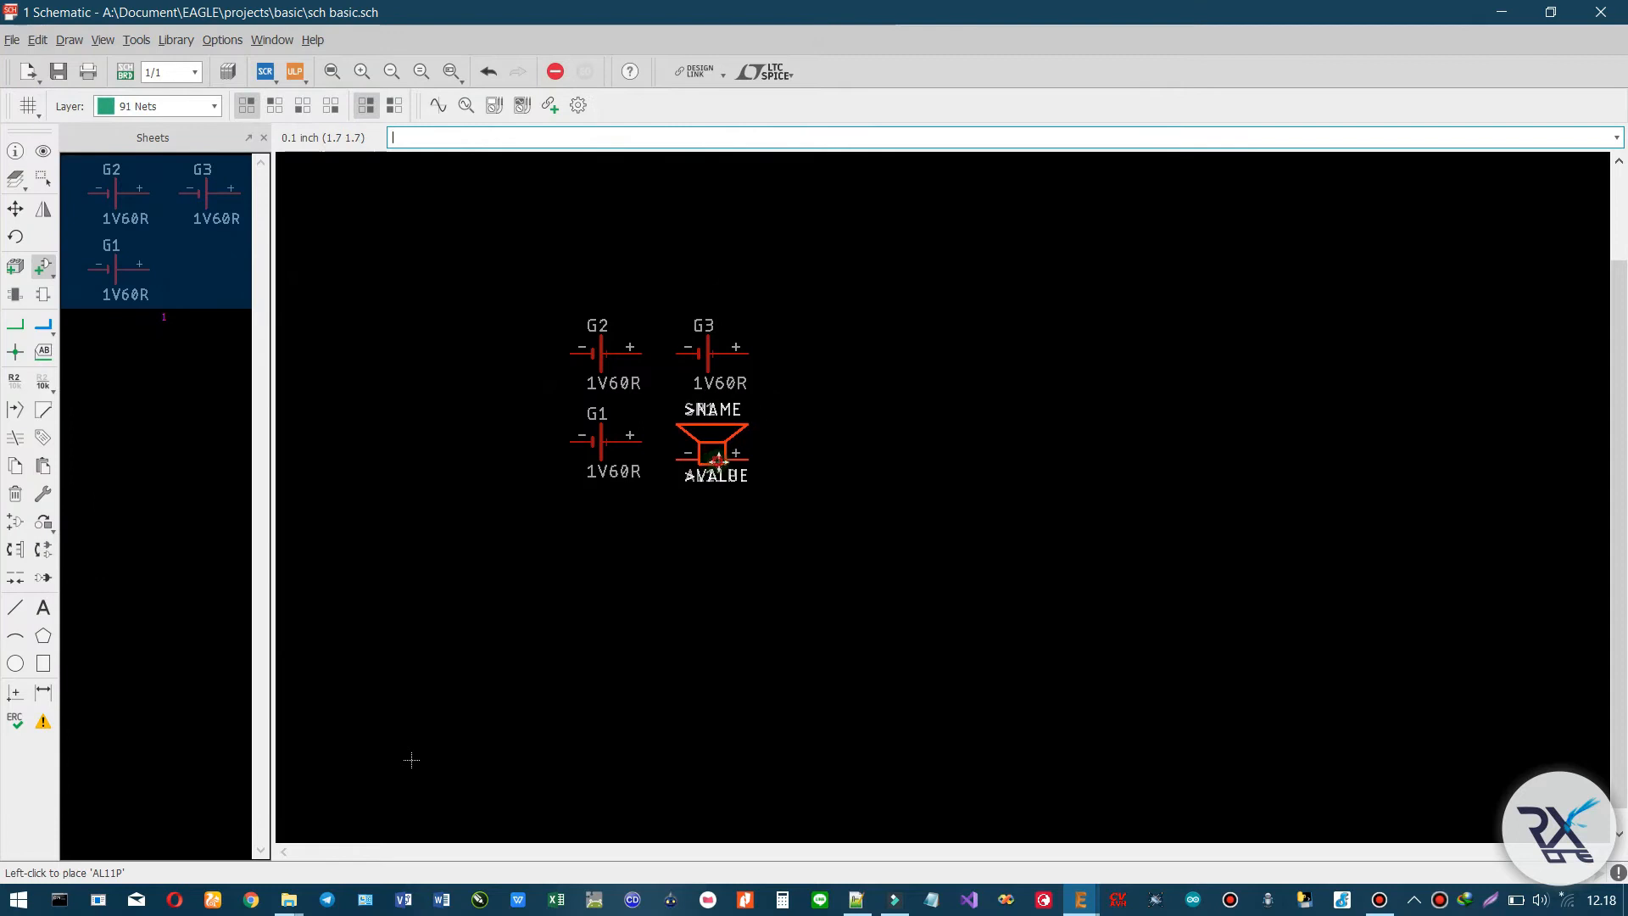
click(821, 460)
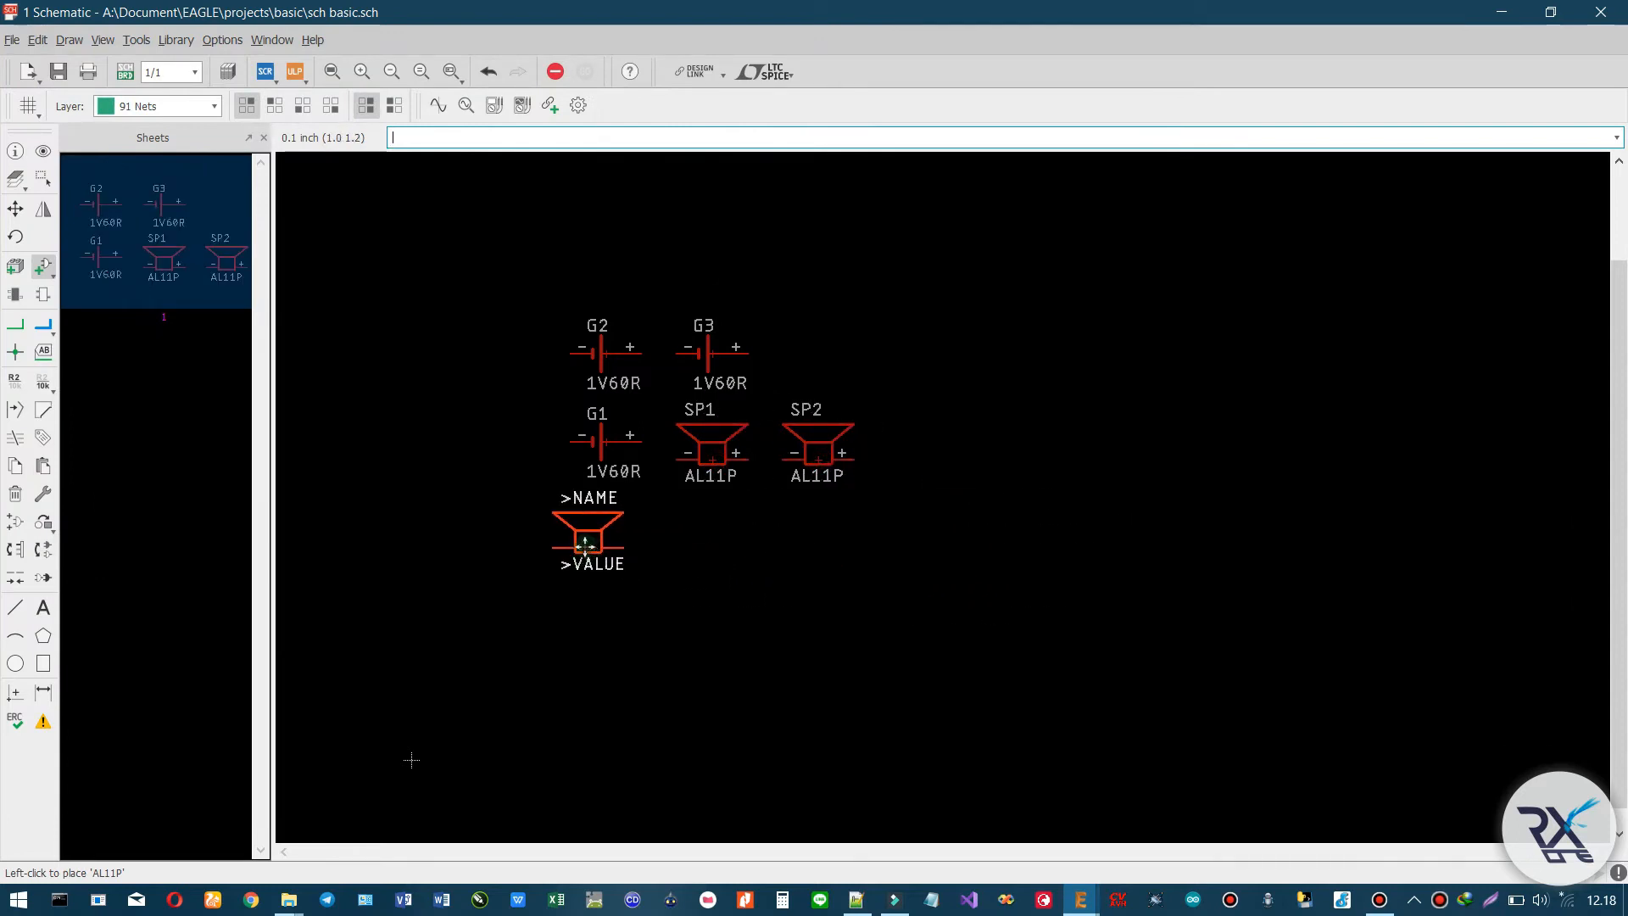
click(42, 266)
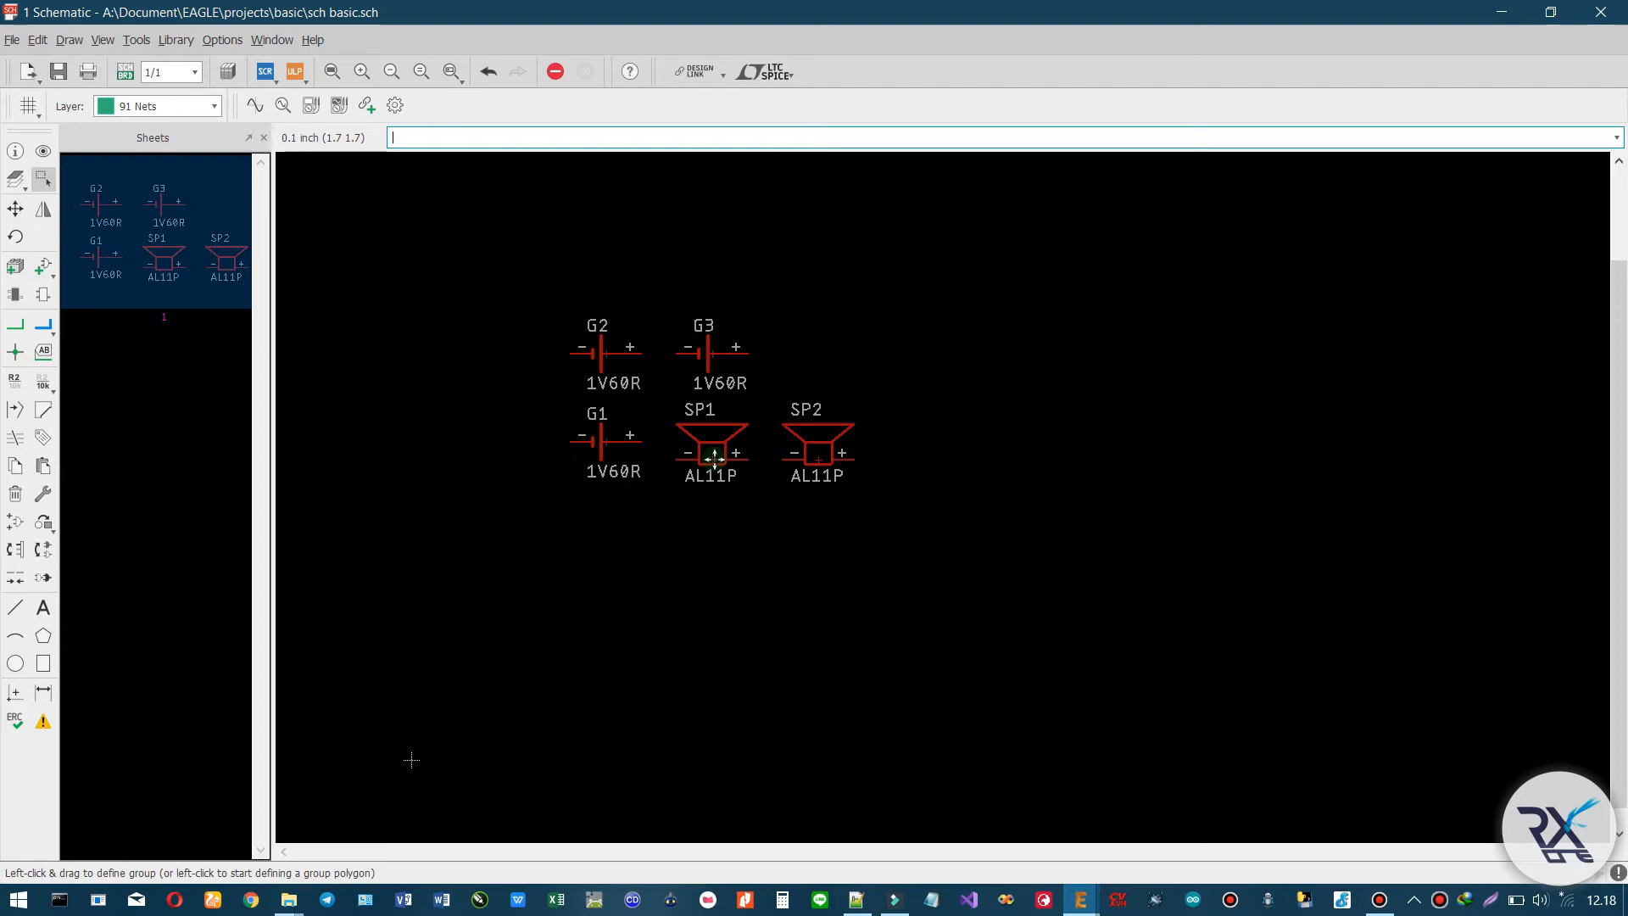
- Move speakers SP1 and SP2 away from the batteries to the right side of the schematic
scroll(715, 458, up, 5)
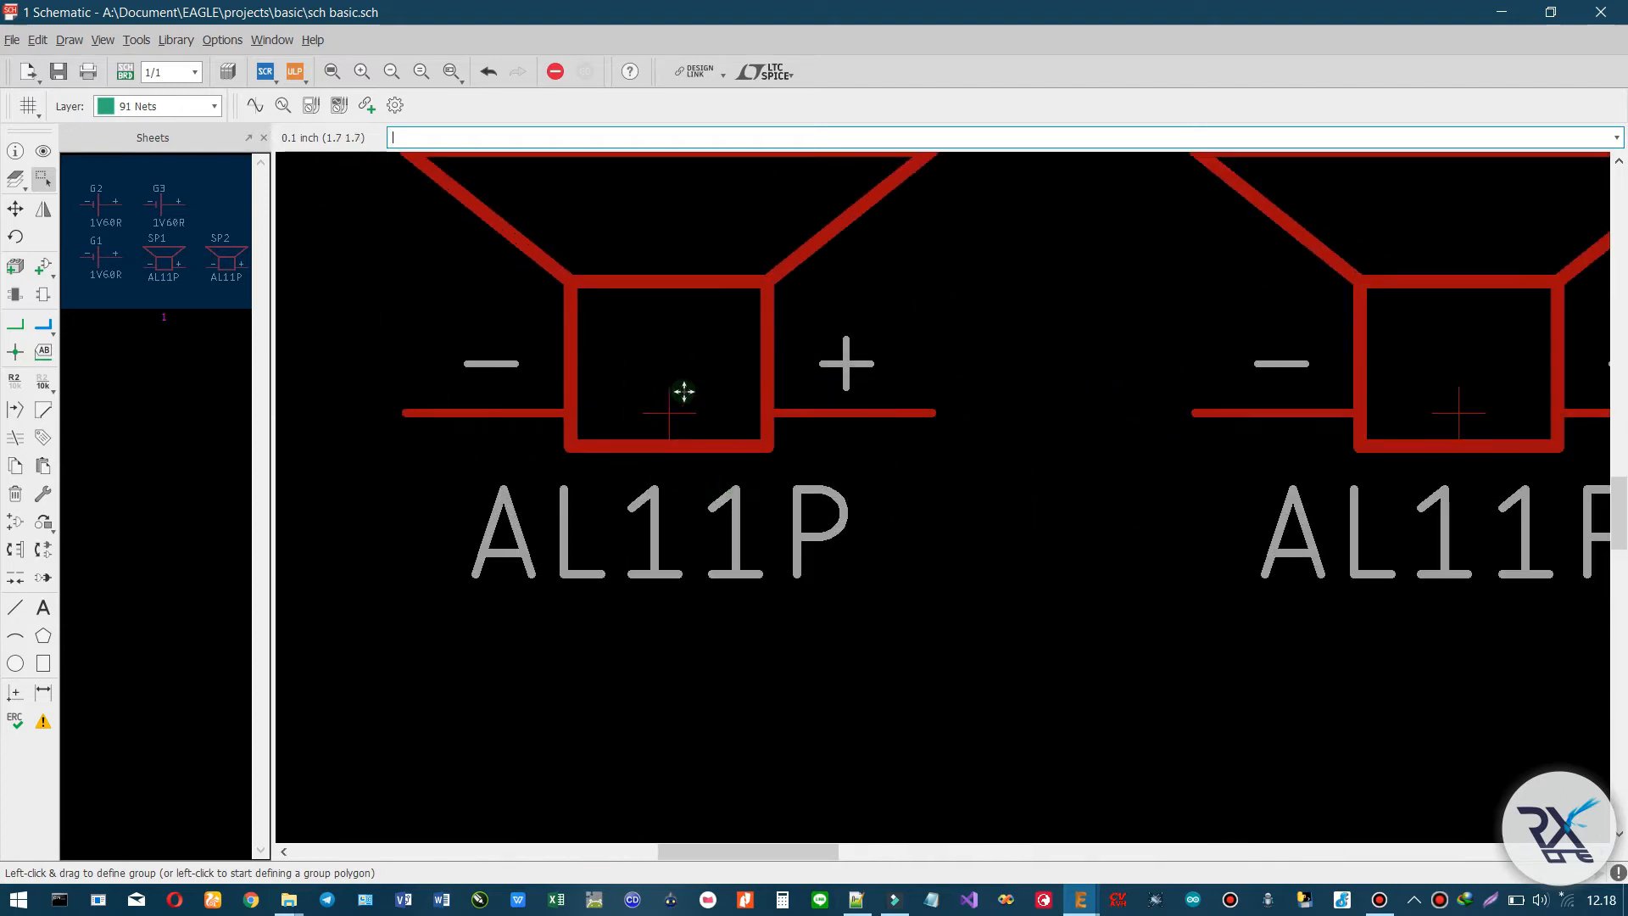
scroll(664, 415, down, 5)
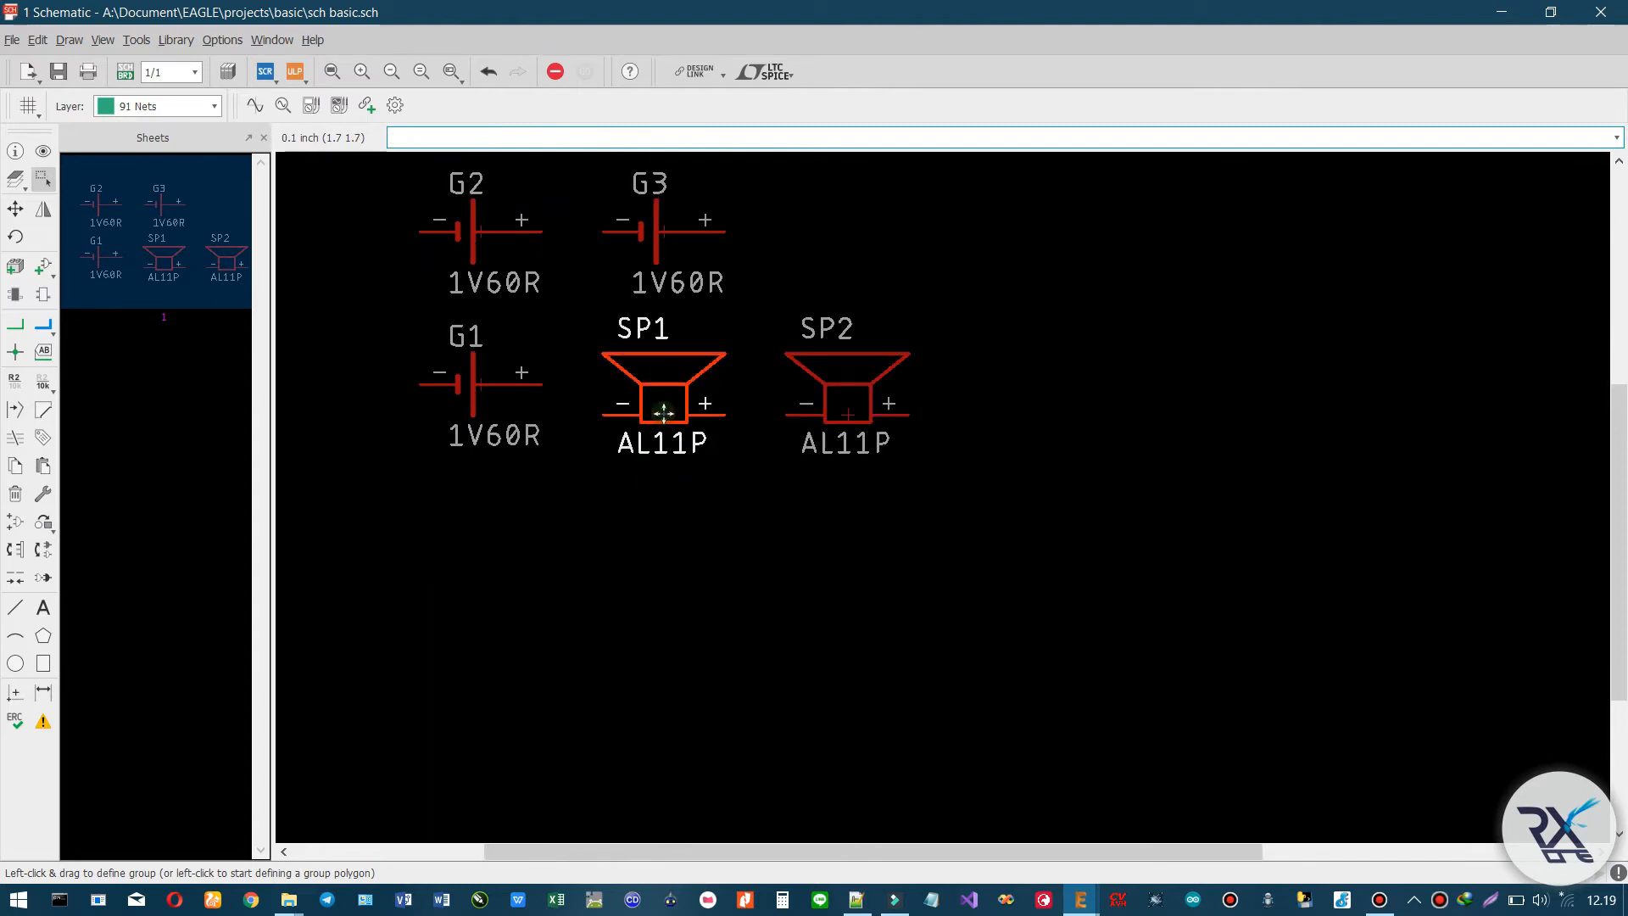
drag(664, 413, 477, 700)
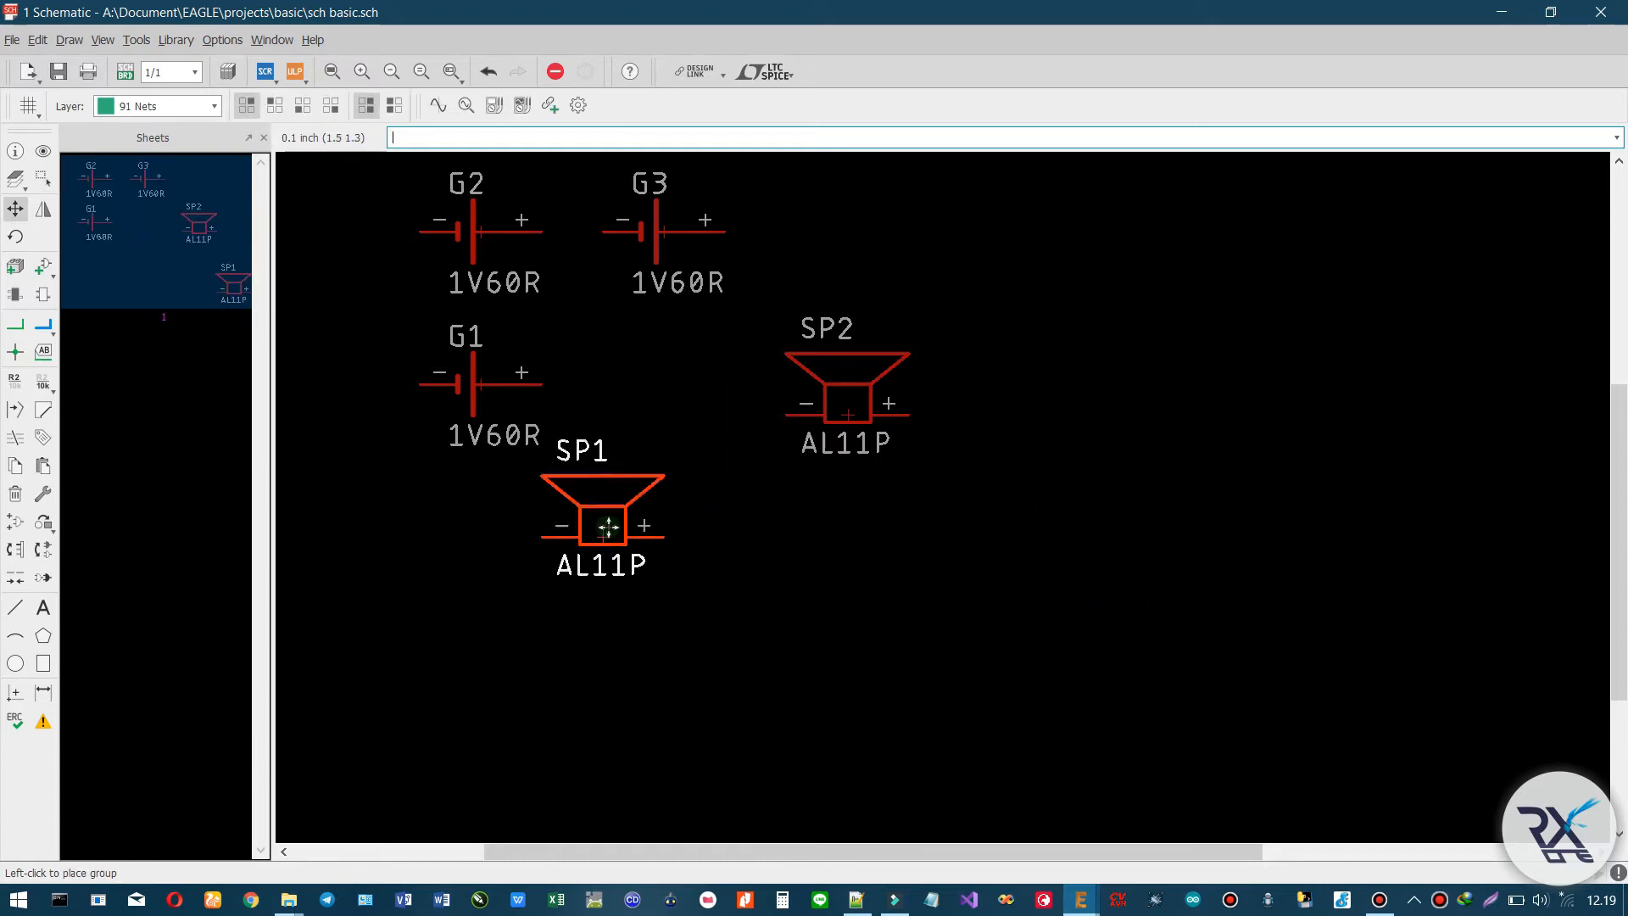
click(1027, 272)
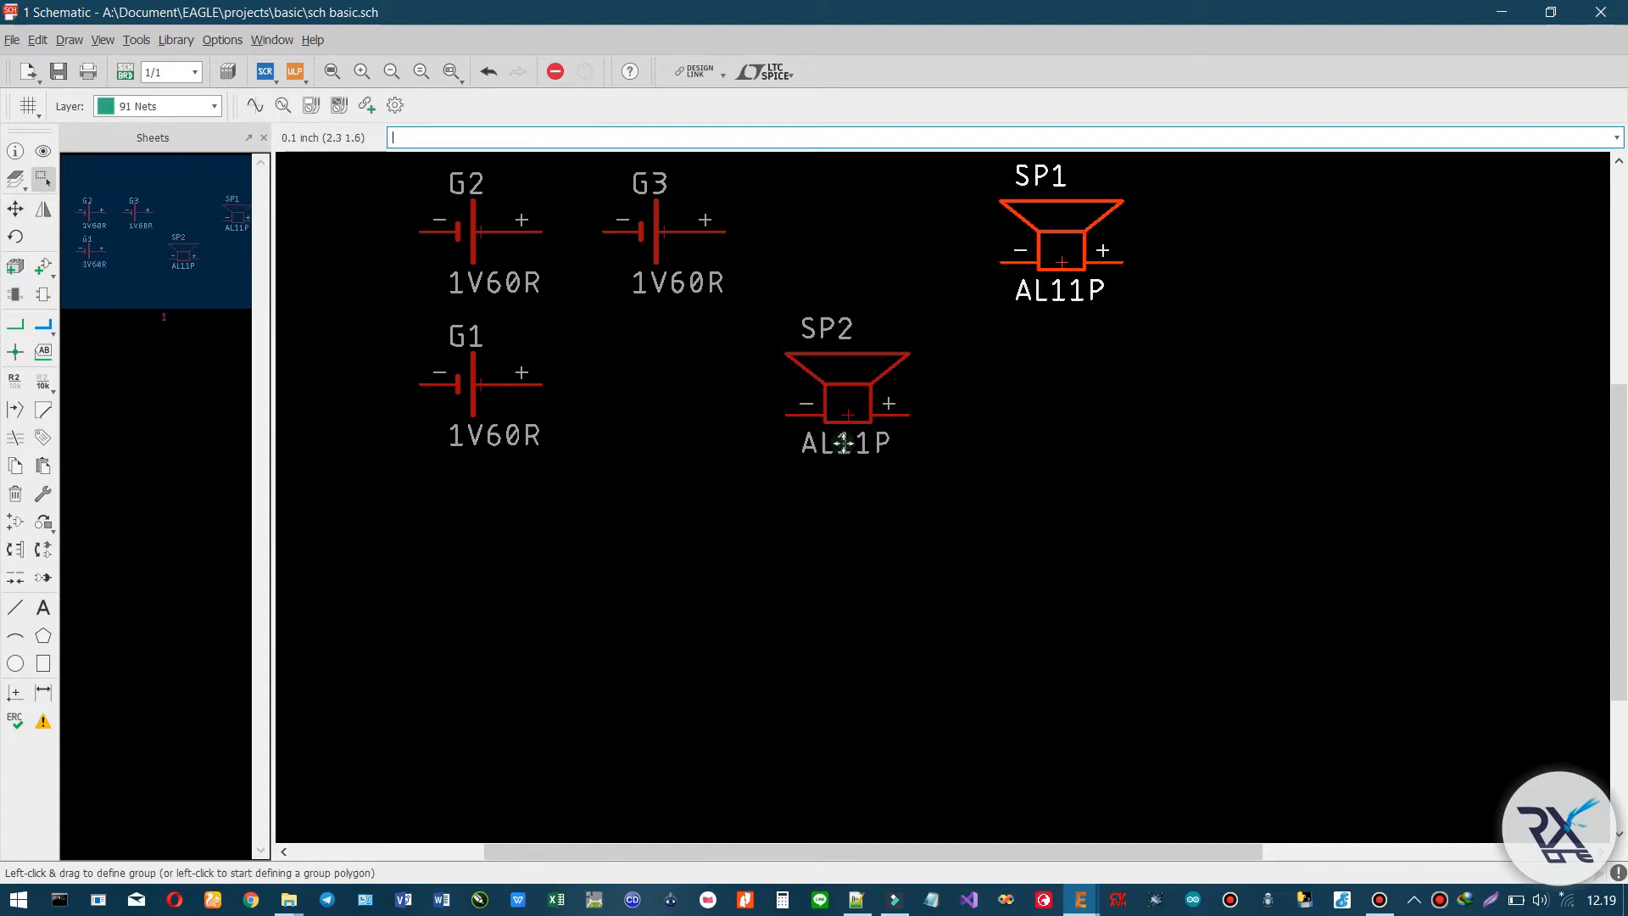
click(846, 410)
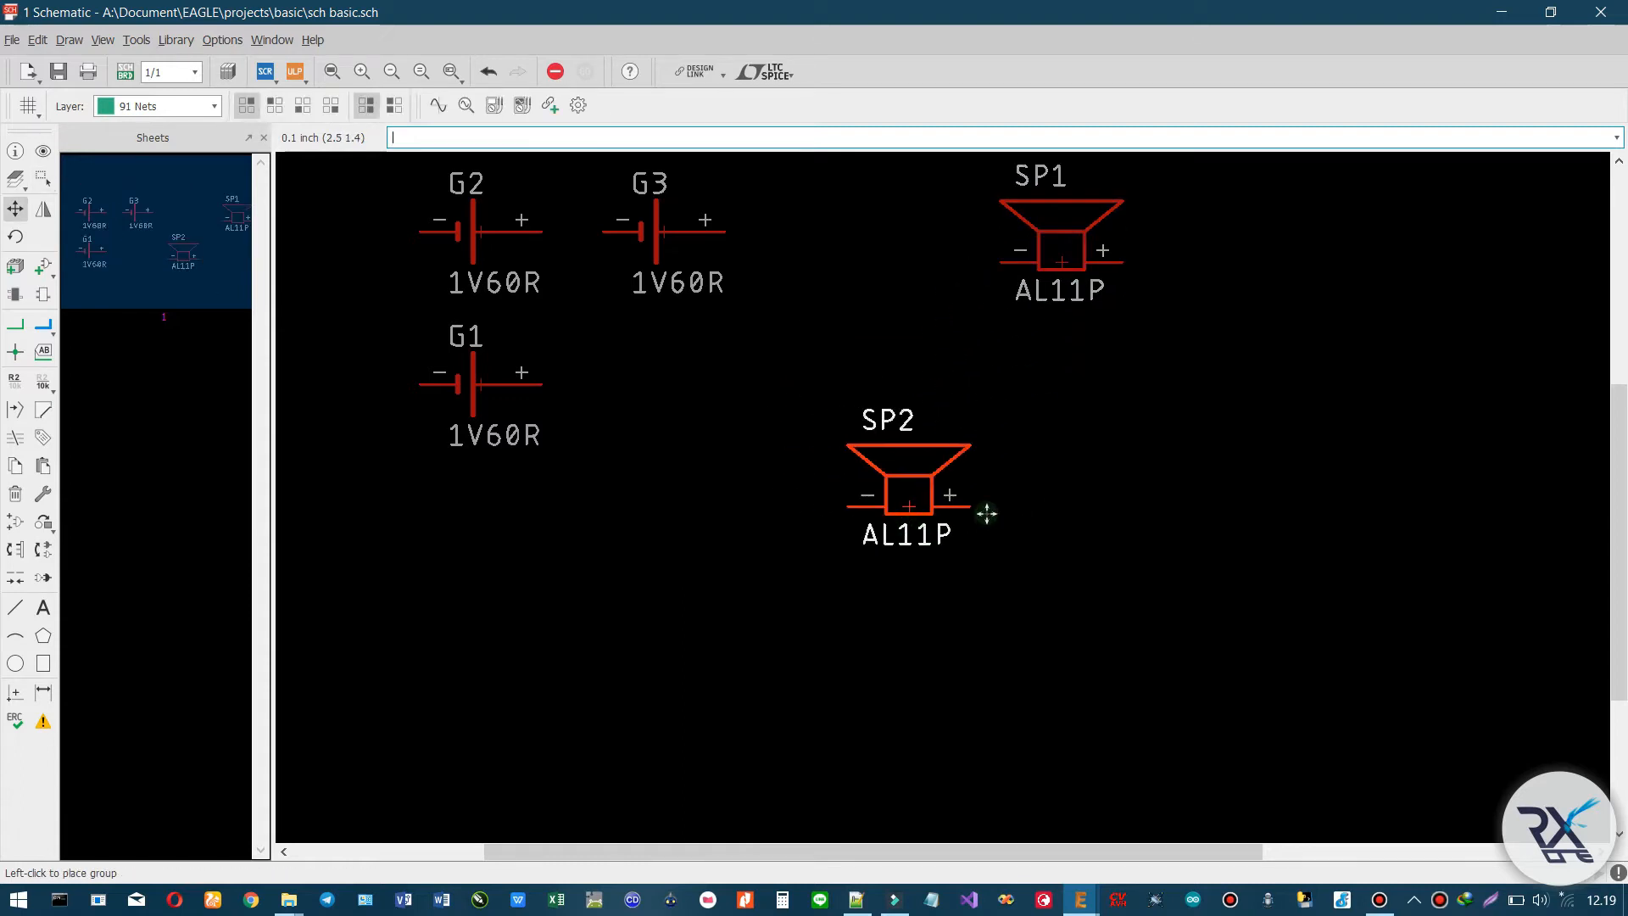
click(1255, 288)
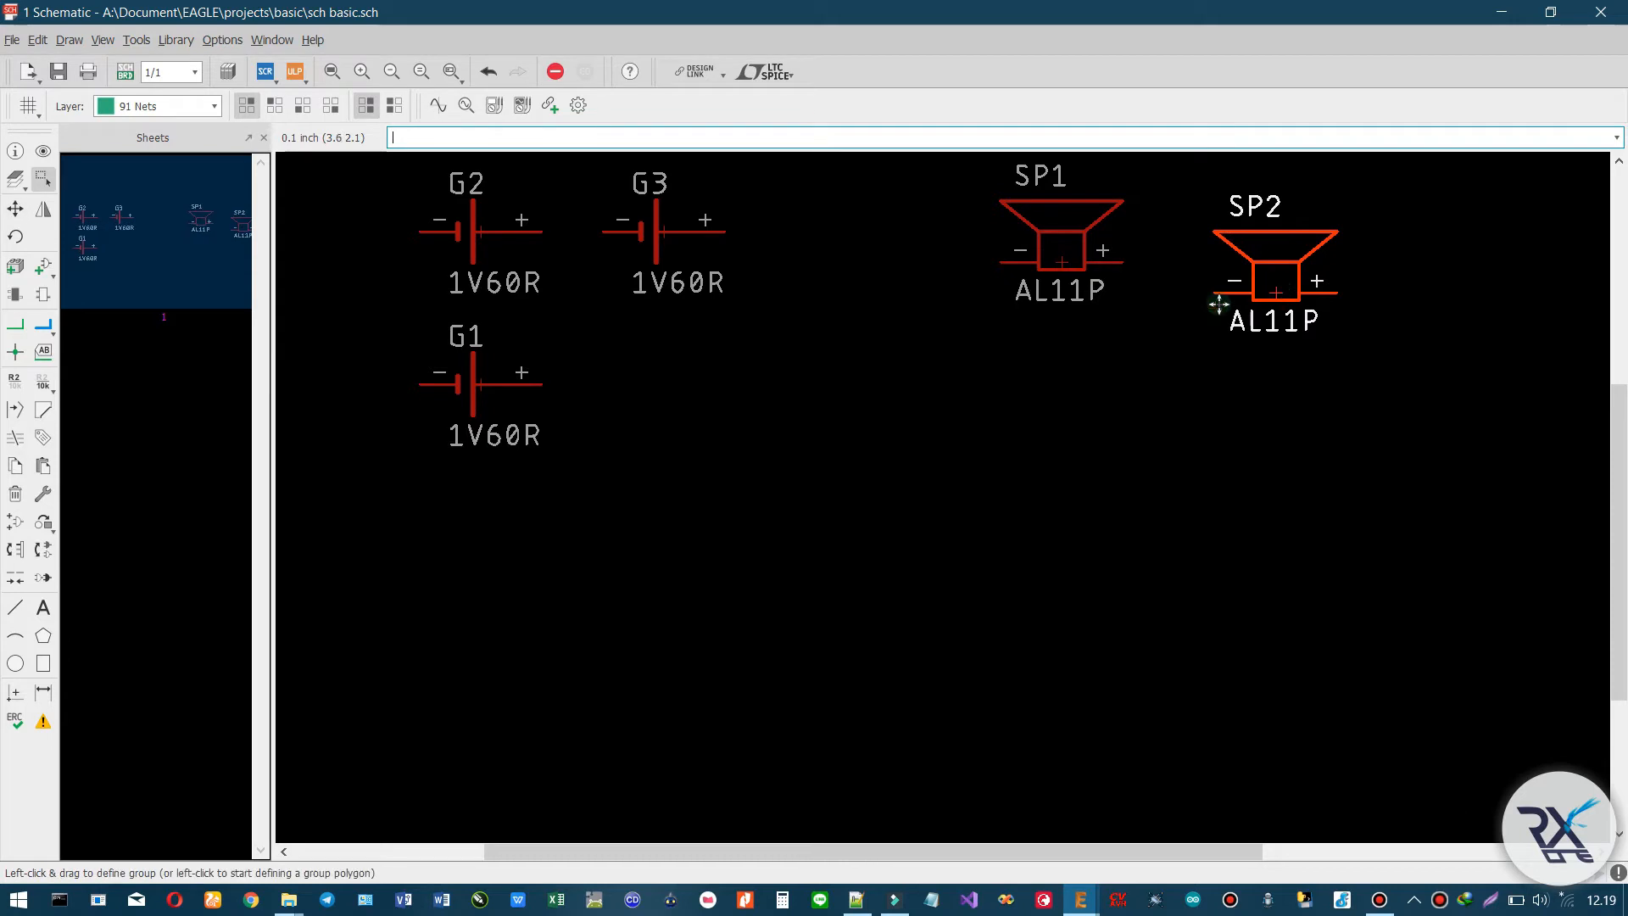
- Move batteries G3, G2 and G1 into a horizontal row in the order G1, G2, G3 left of speaker SP1
click(659, 231)
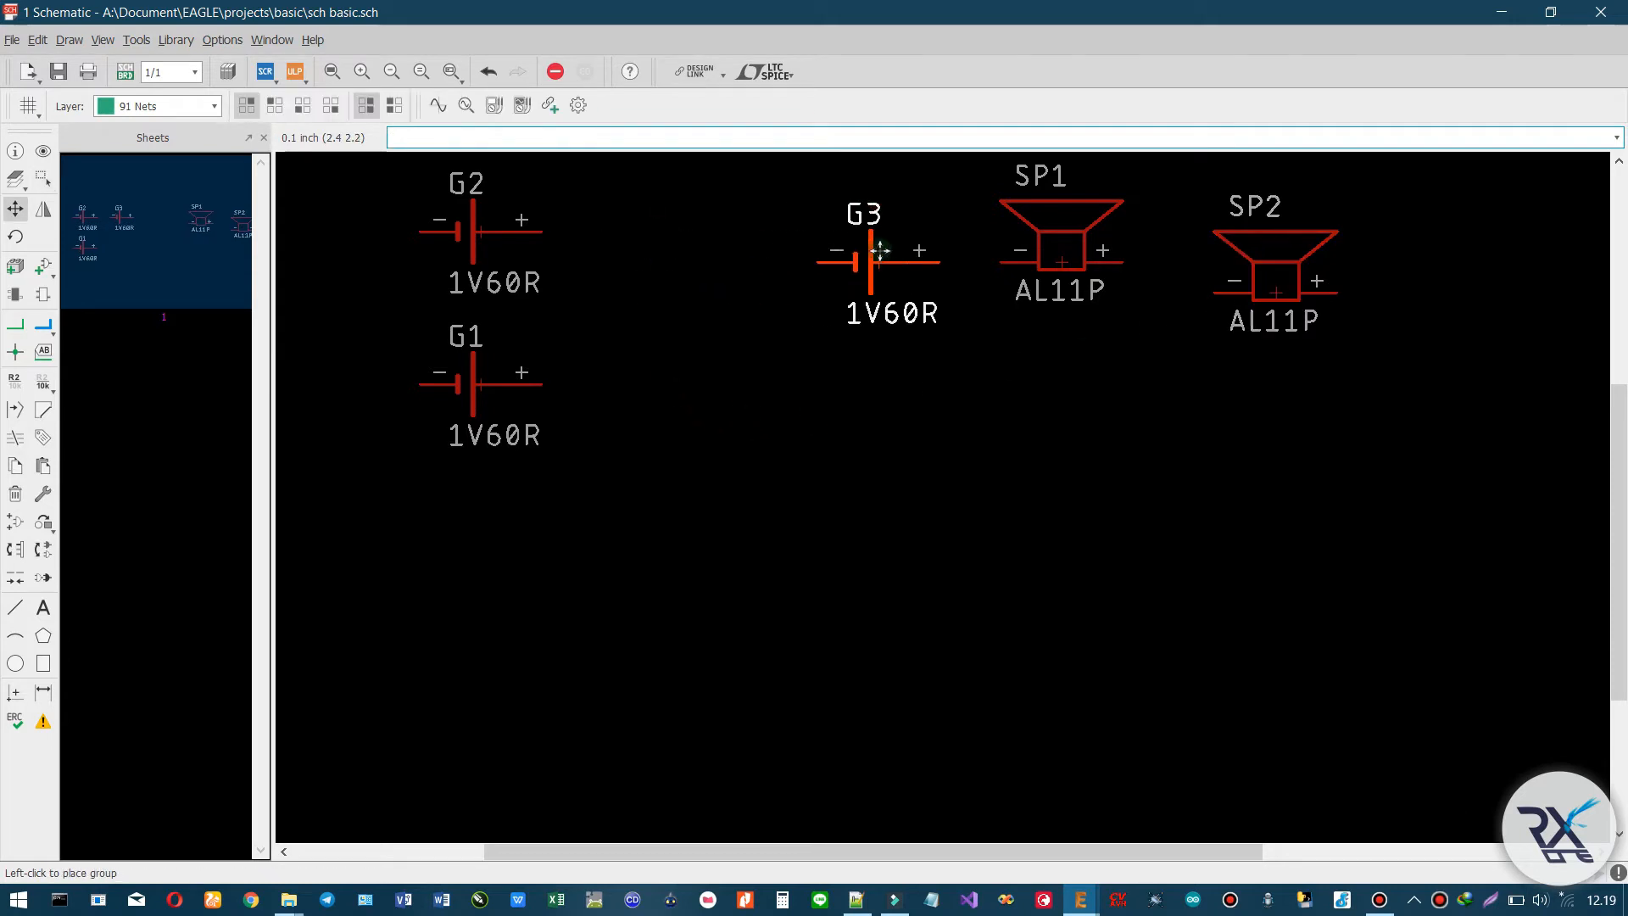
click(874, 261)
scroll(464, 235, up, 5)
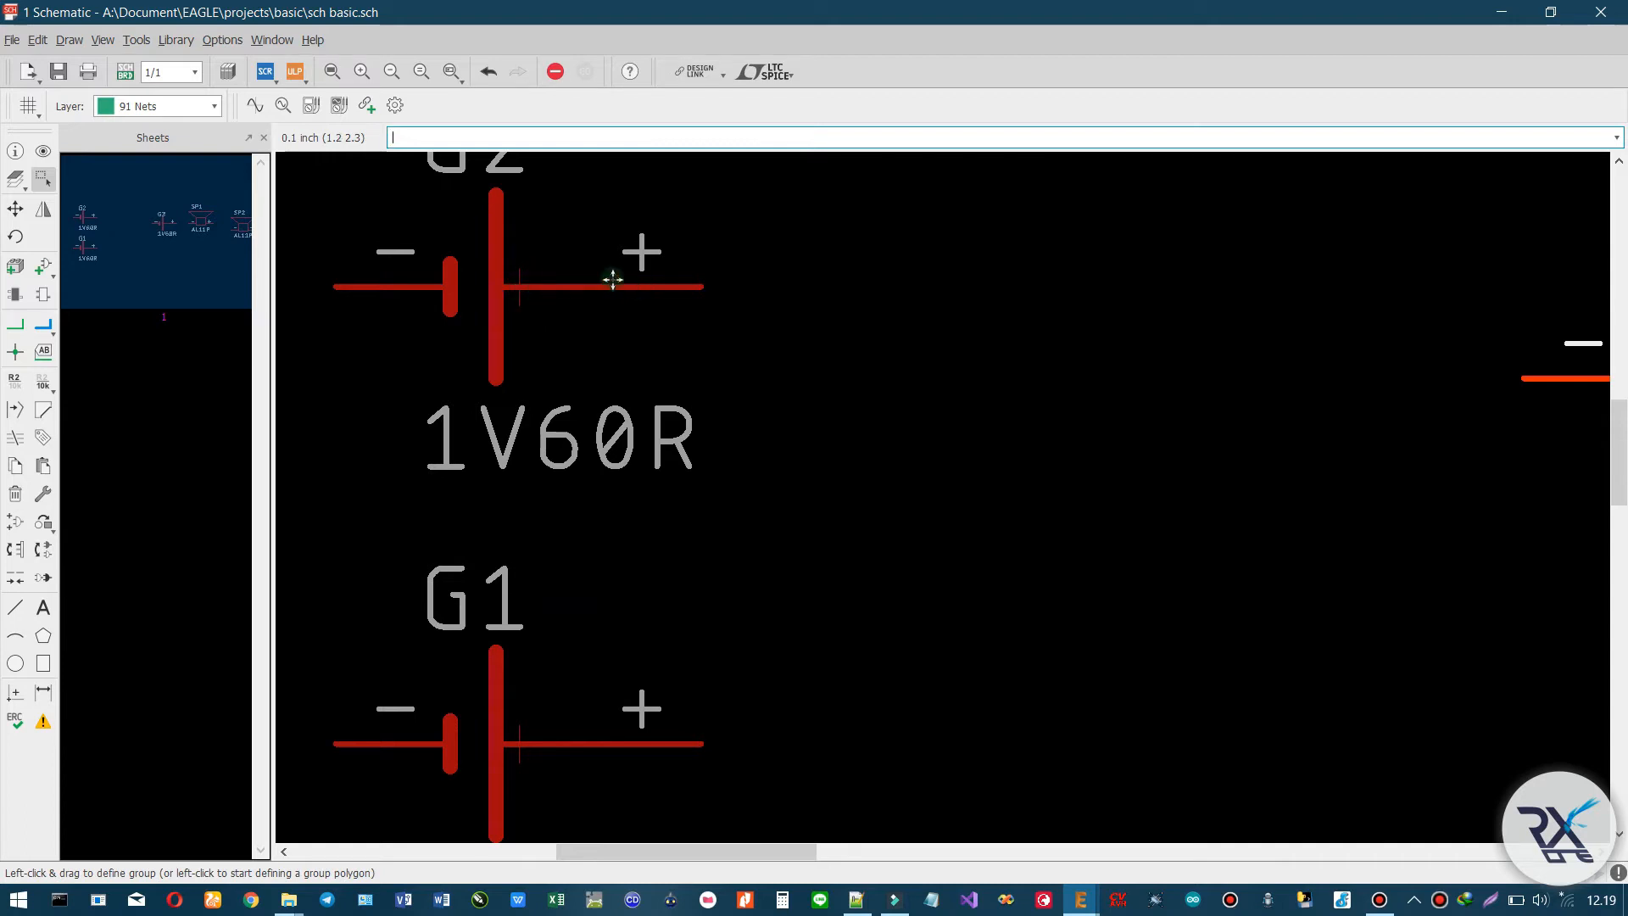
click(659, 291)
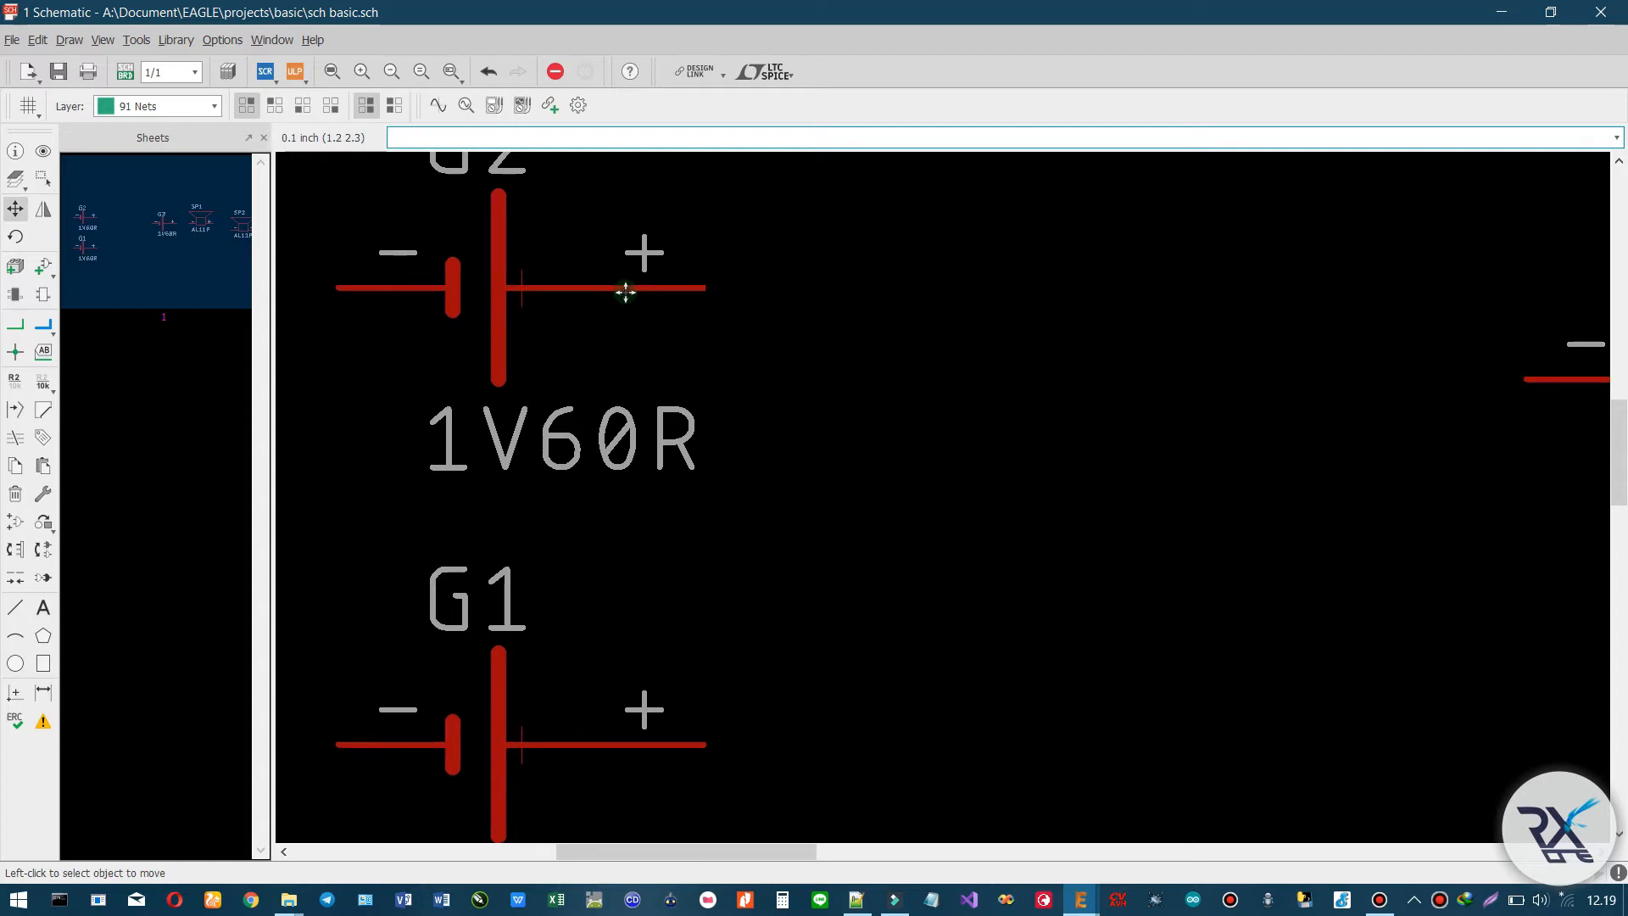
scroll(576, 327, down, 4)
click(545, 307)
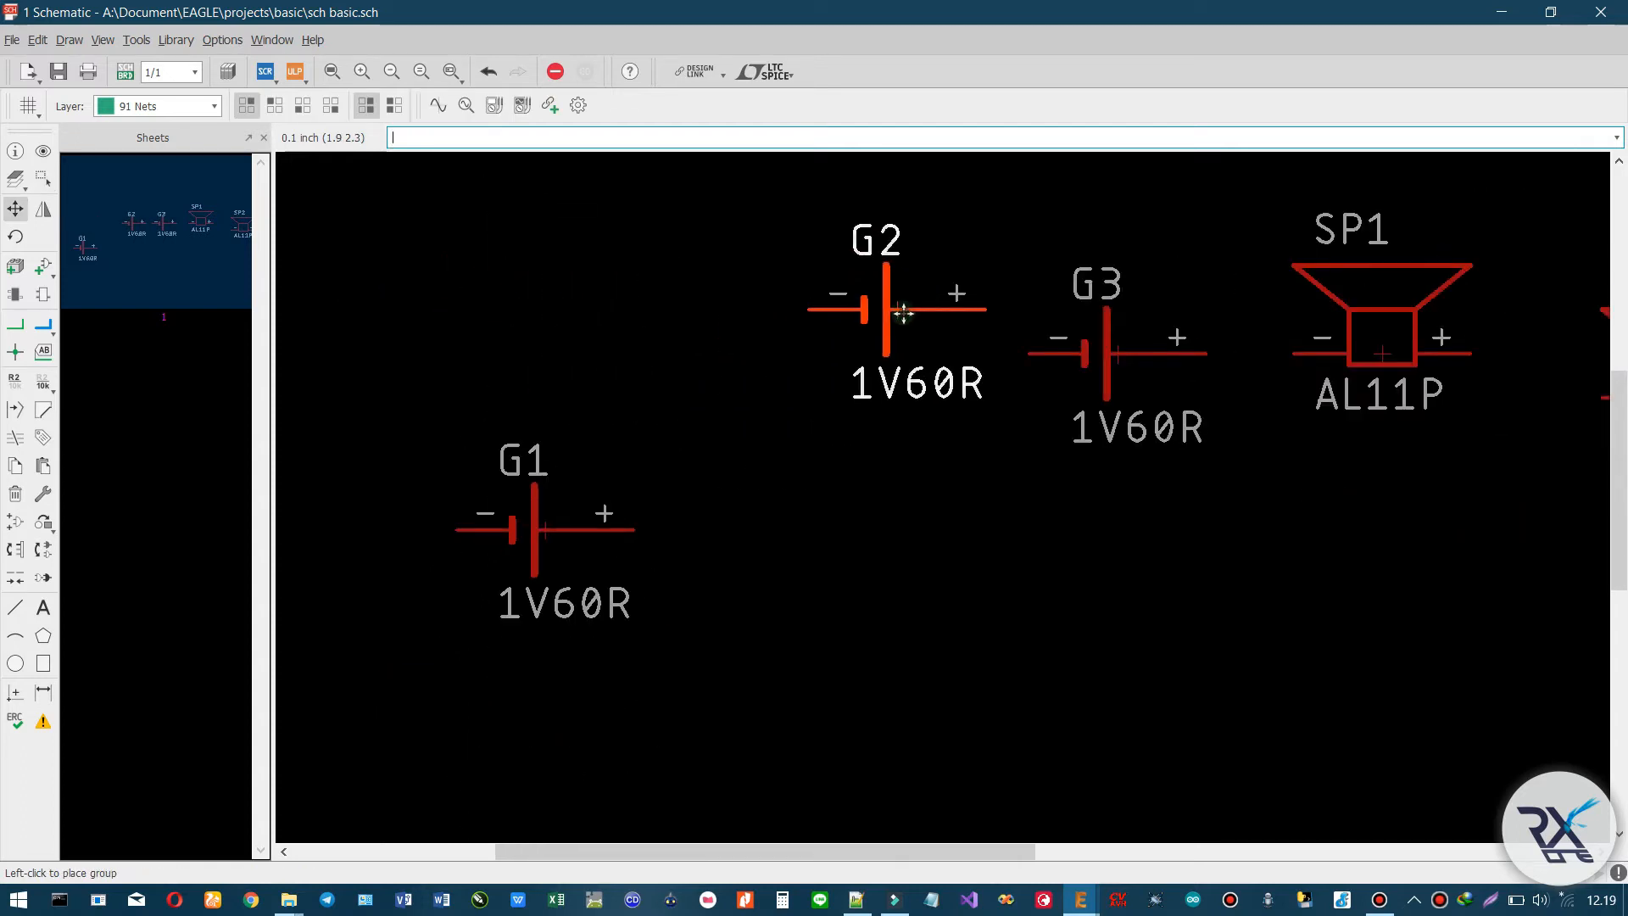
click(902, 313)
click(548, 528)
click(670, 326)
scroll(302, 237, down, 1)
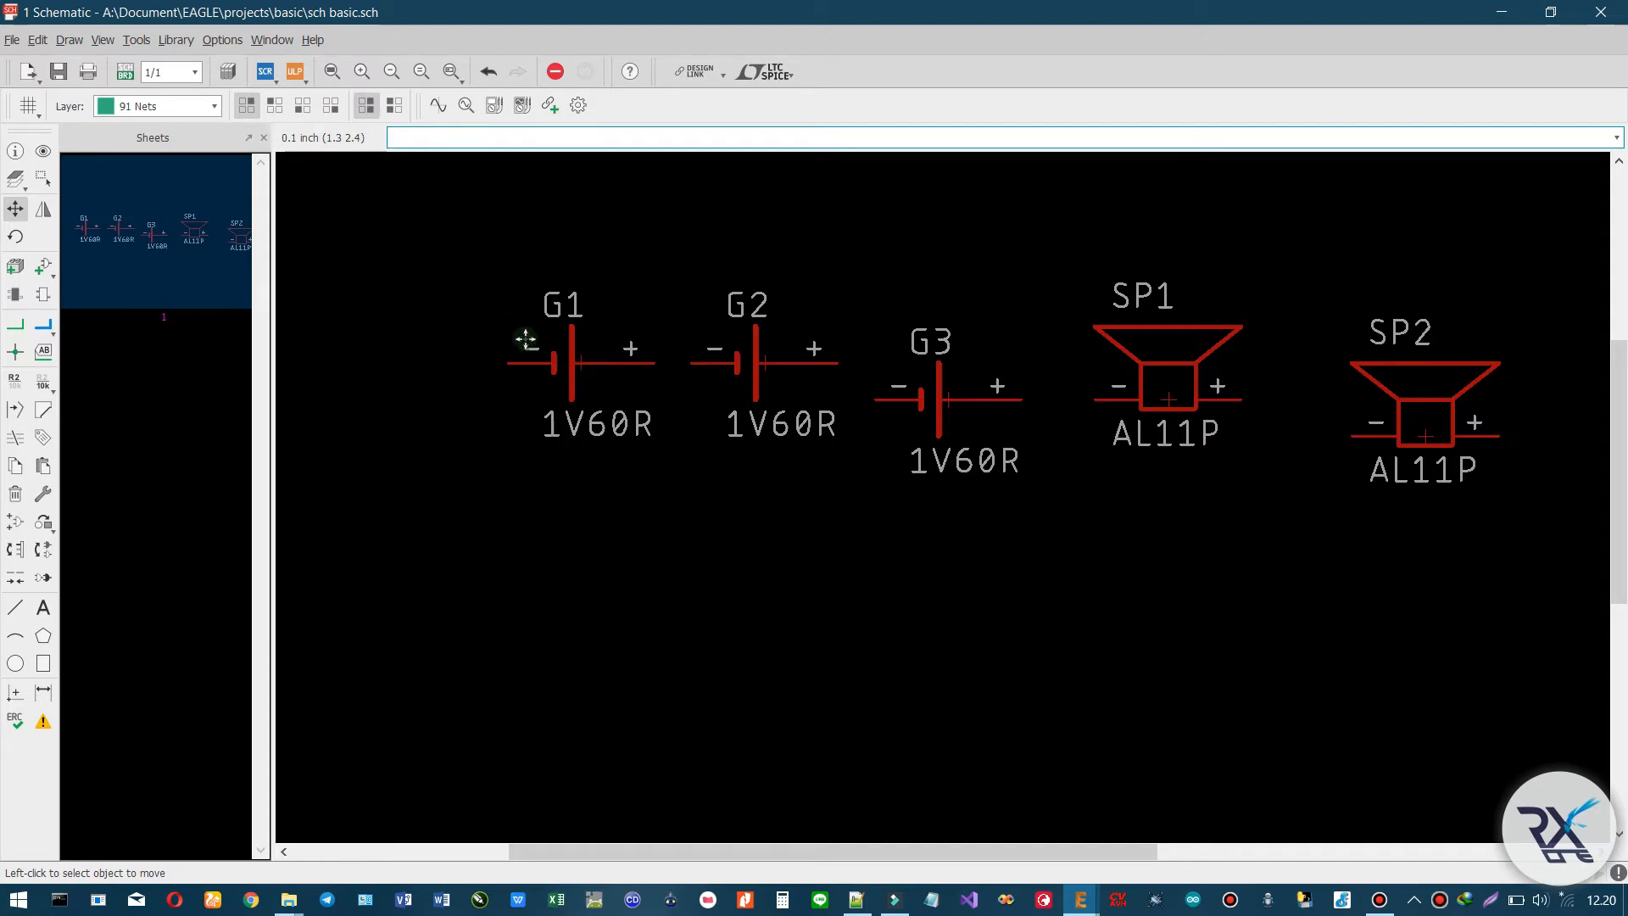
click(44, 179)
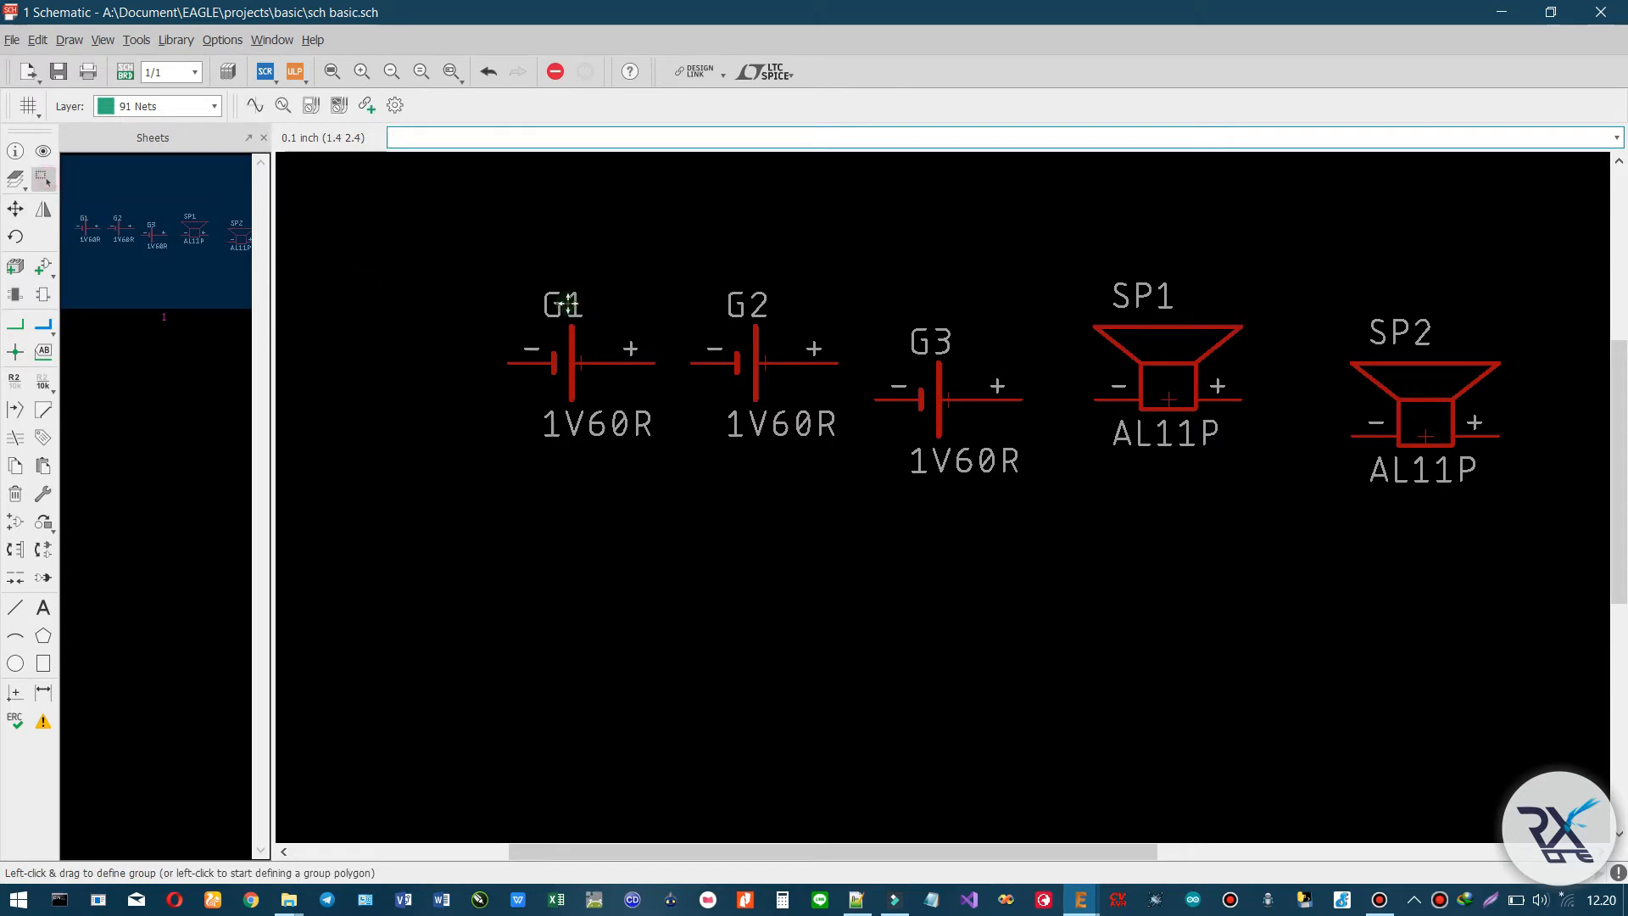
- Group batteries G1, G2, G3 and speaker SP1, and move them together to below the level of speaker SP2
drag(440, 229, 1290, 518)
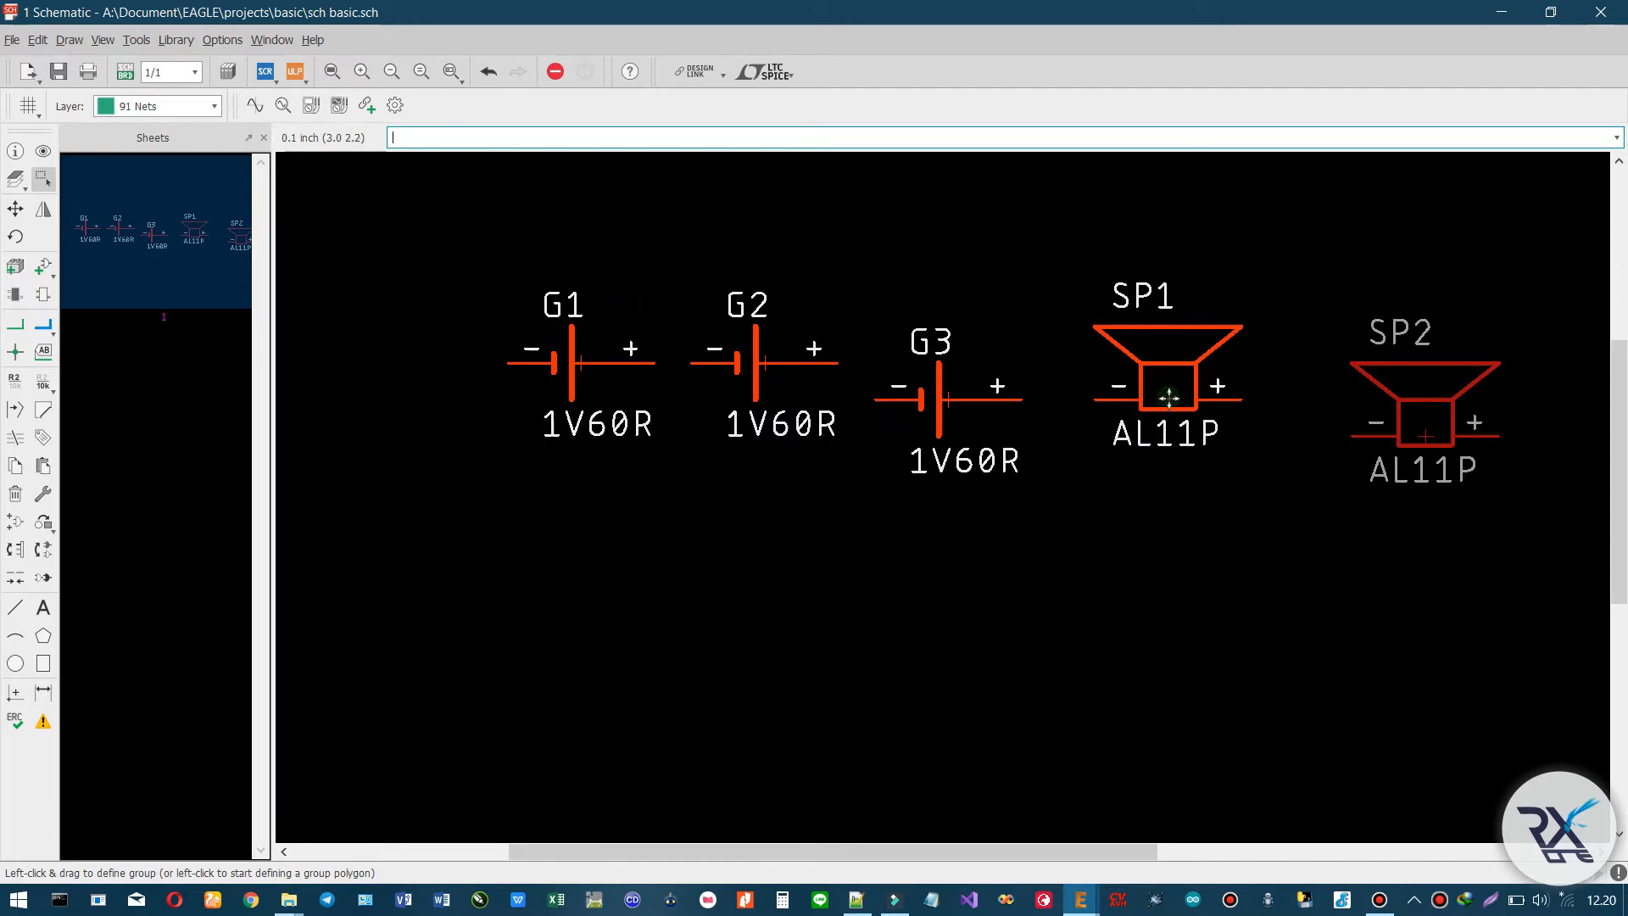
drag(1170, 398, 1245, 583)
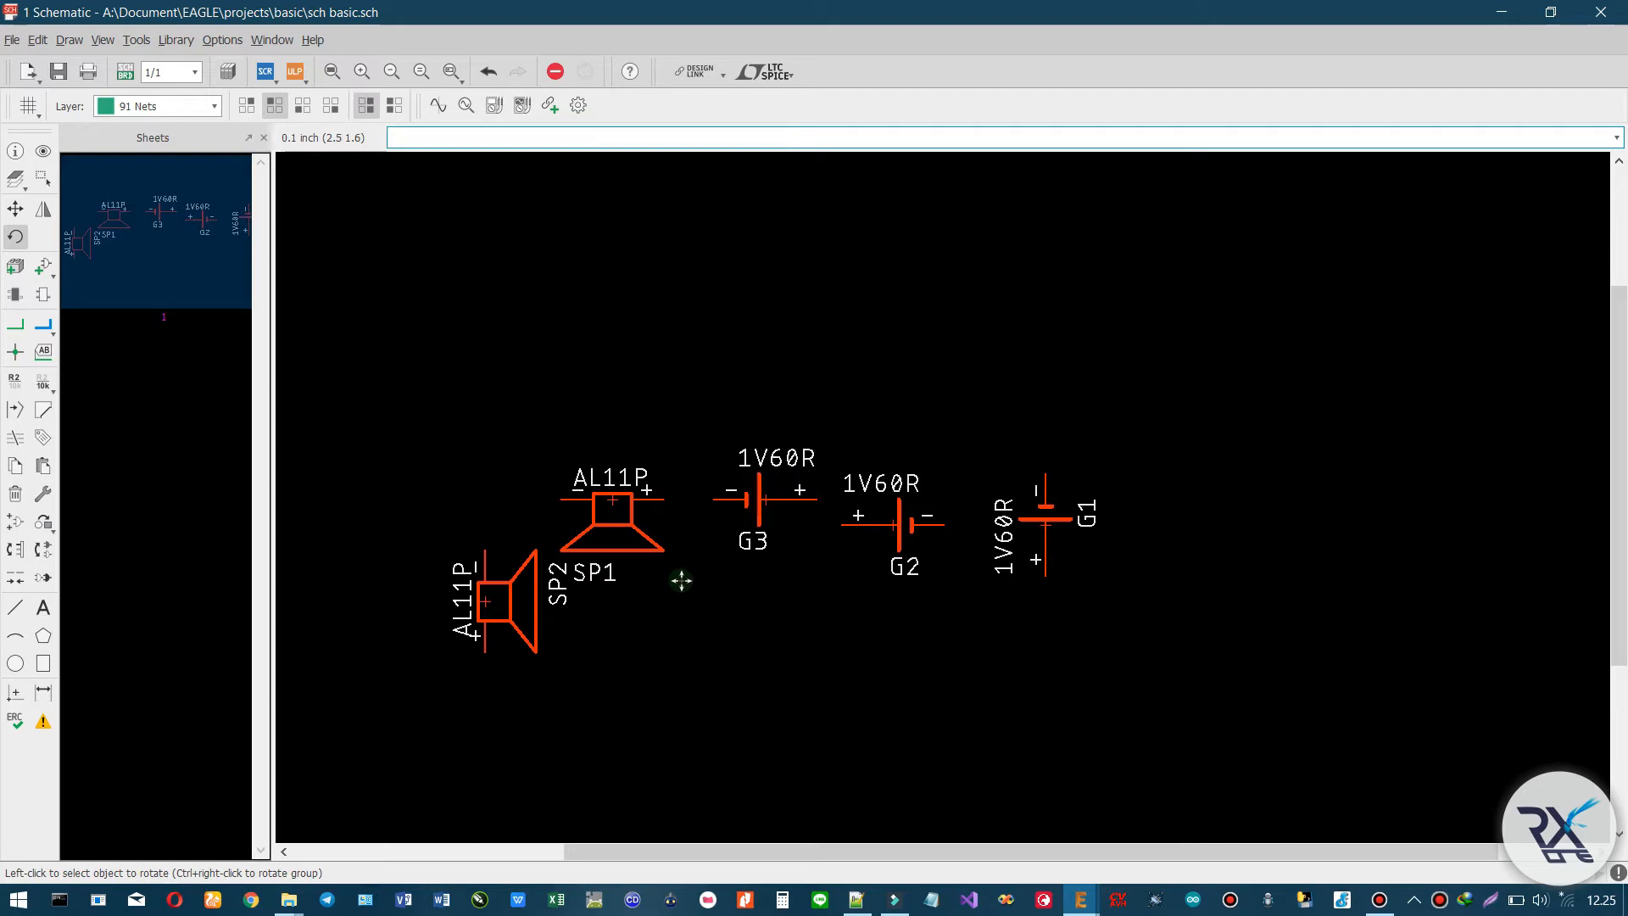
- Examine the schematic at different magnifications, including zoomed in, zoomed out, fitted to all parts and zoomed to a selected window
click(360, 73)
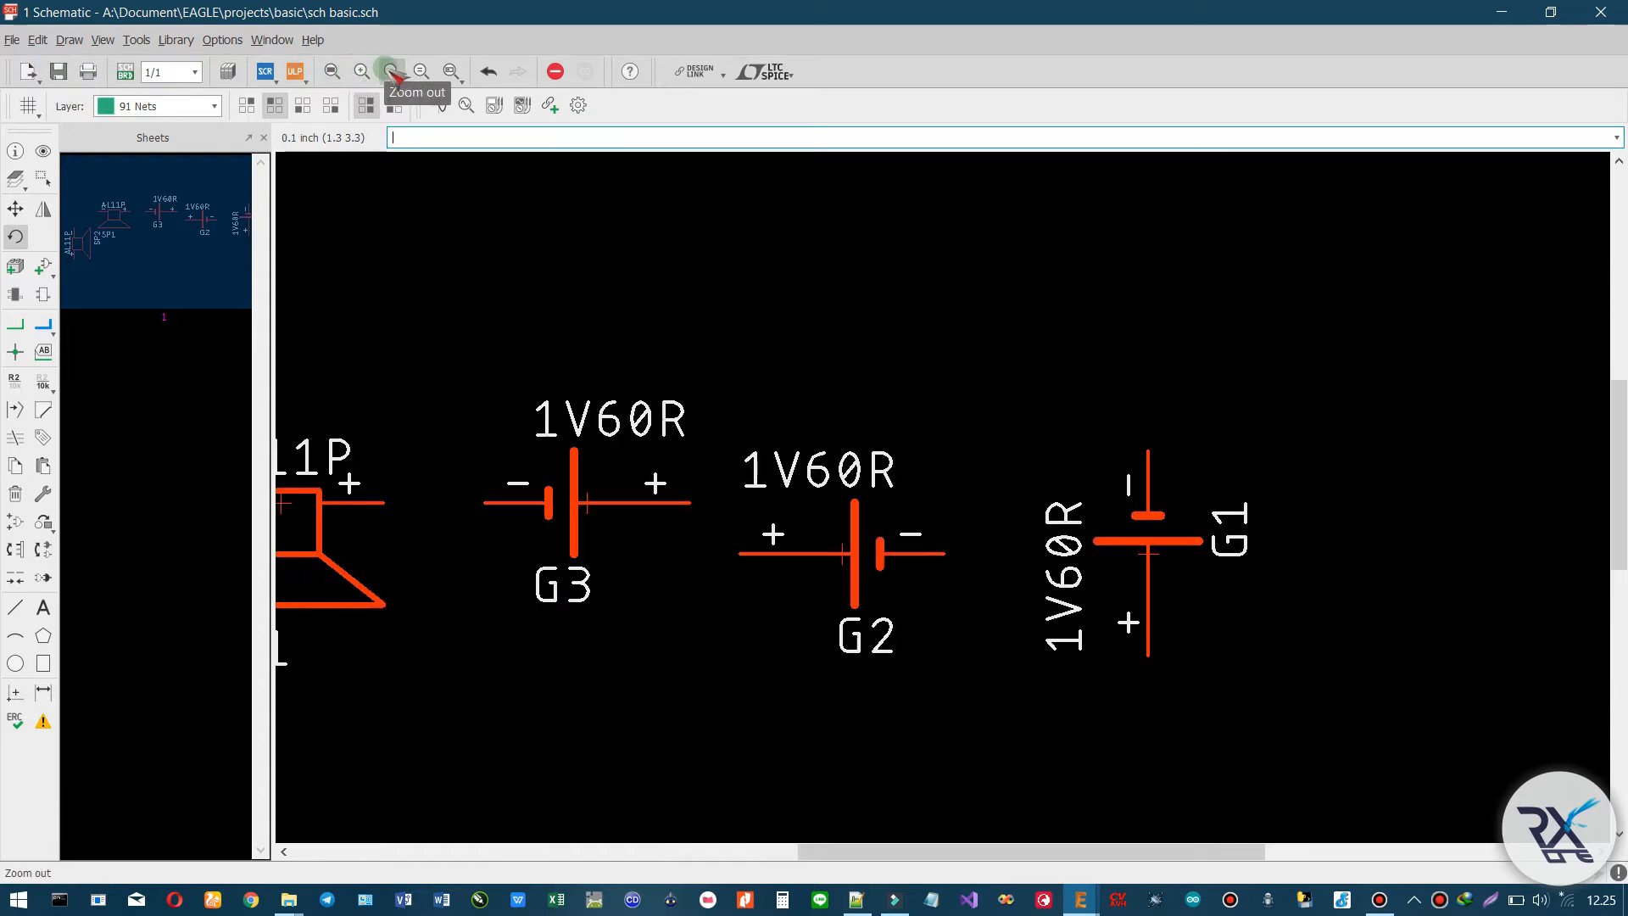
click(391, 72)
click(391, 72)
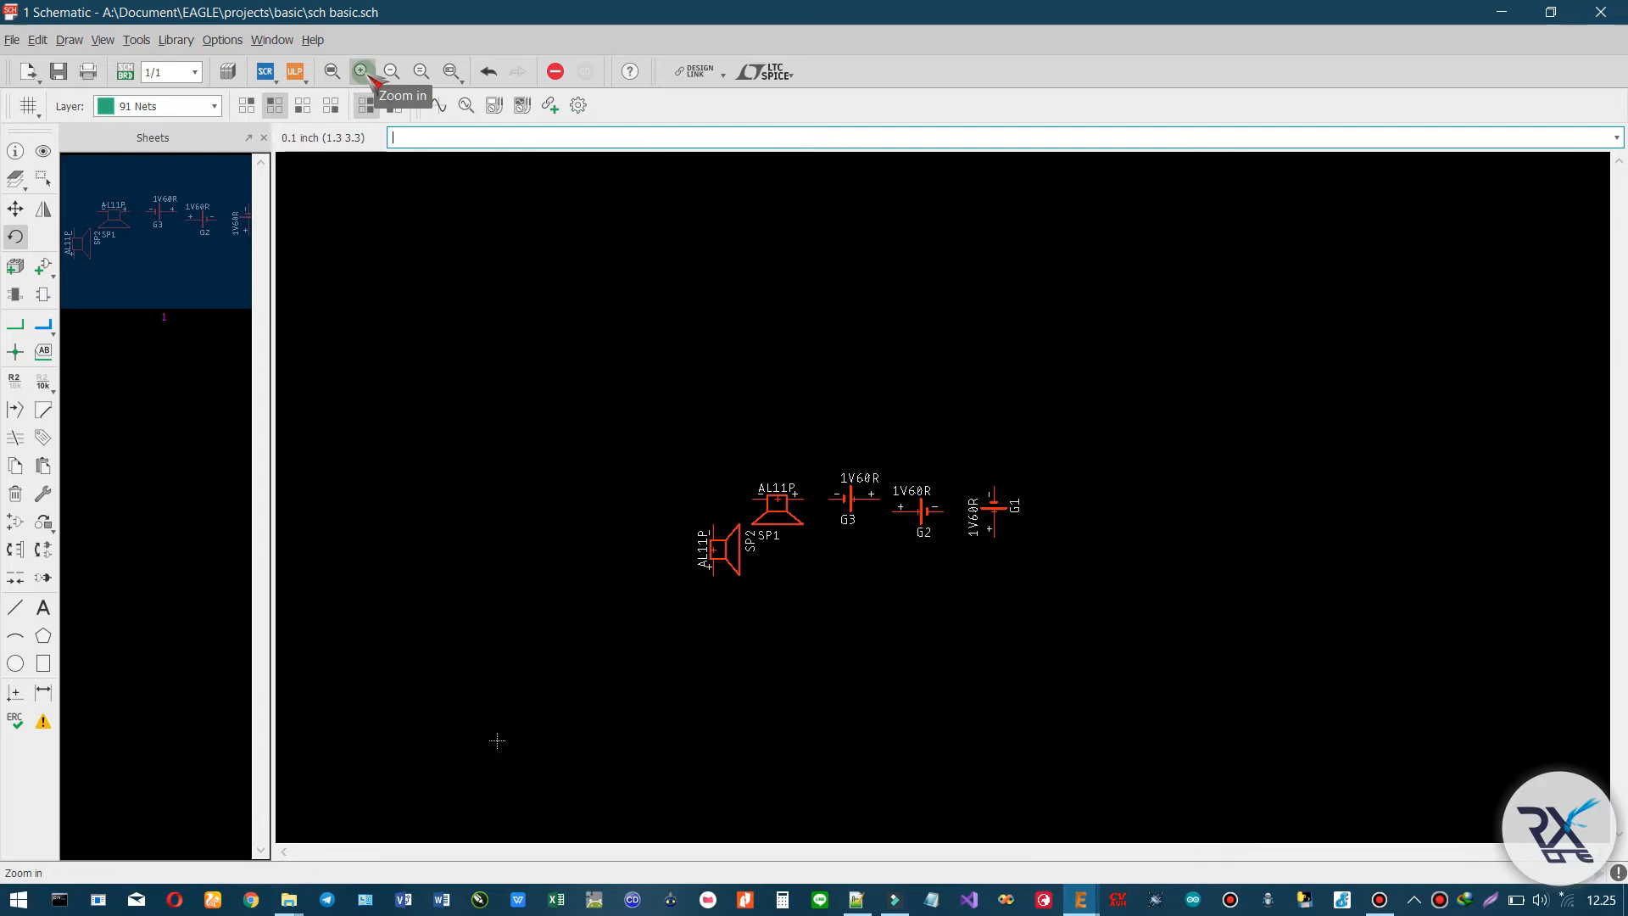
click(361, 72)
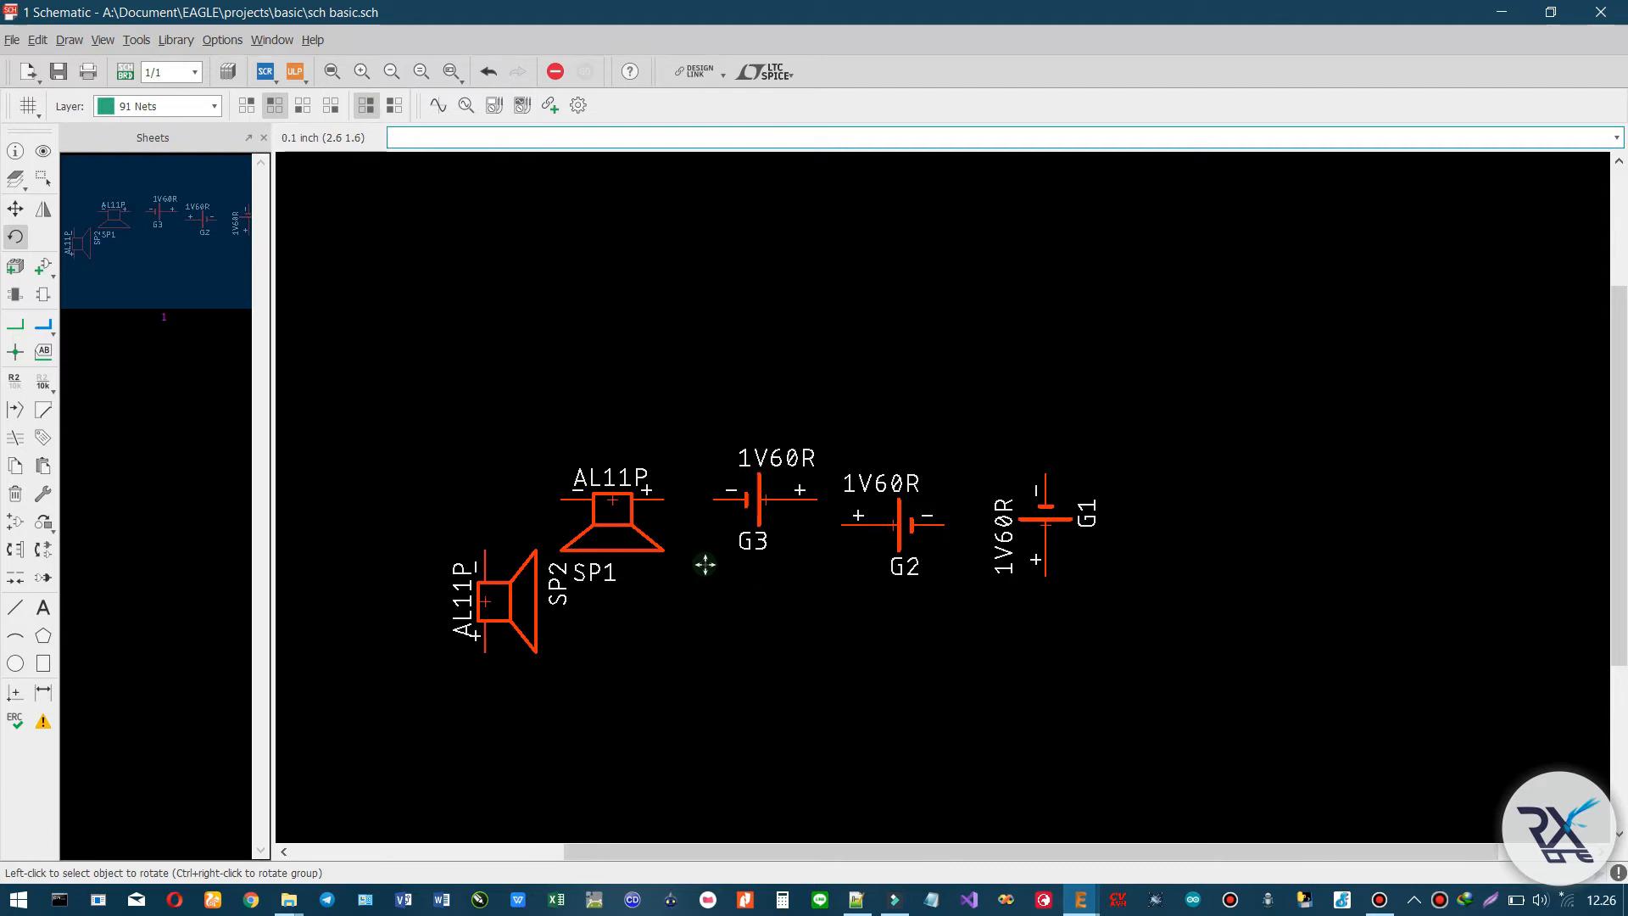
scroll(705, 564, up, 5)
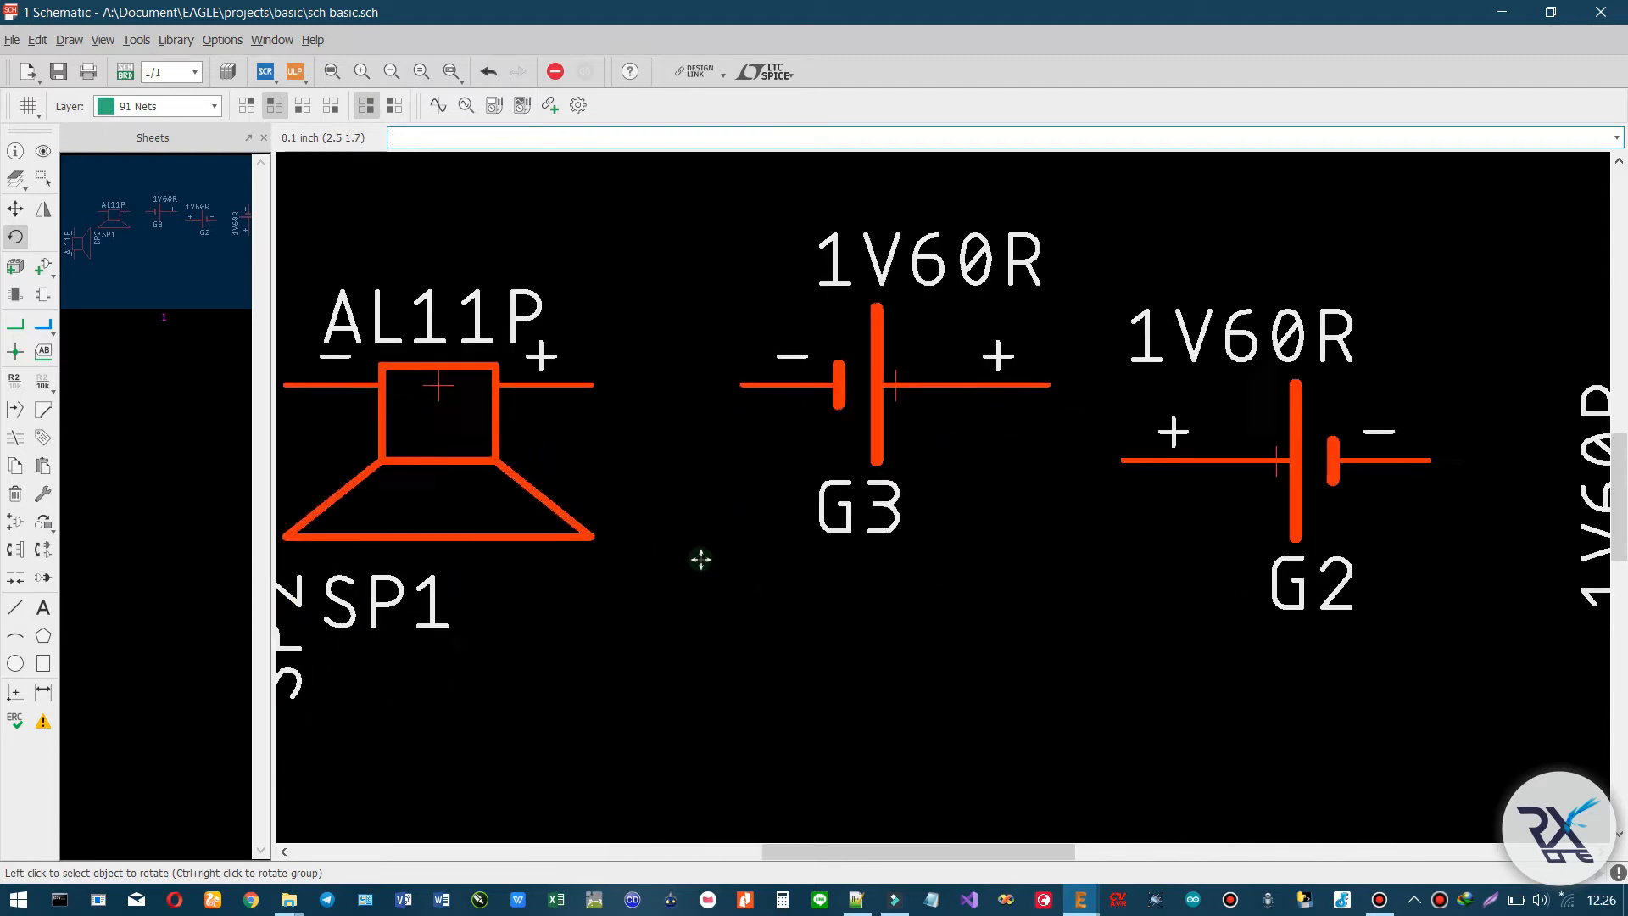
scroll(674, 480, down, 4)
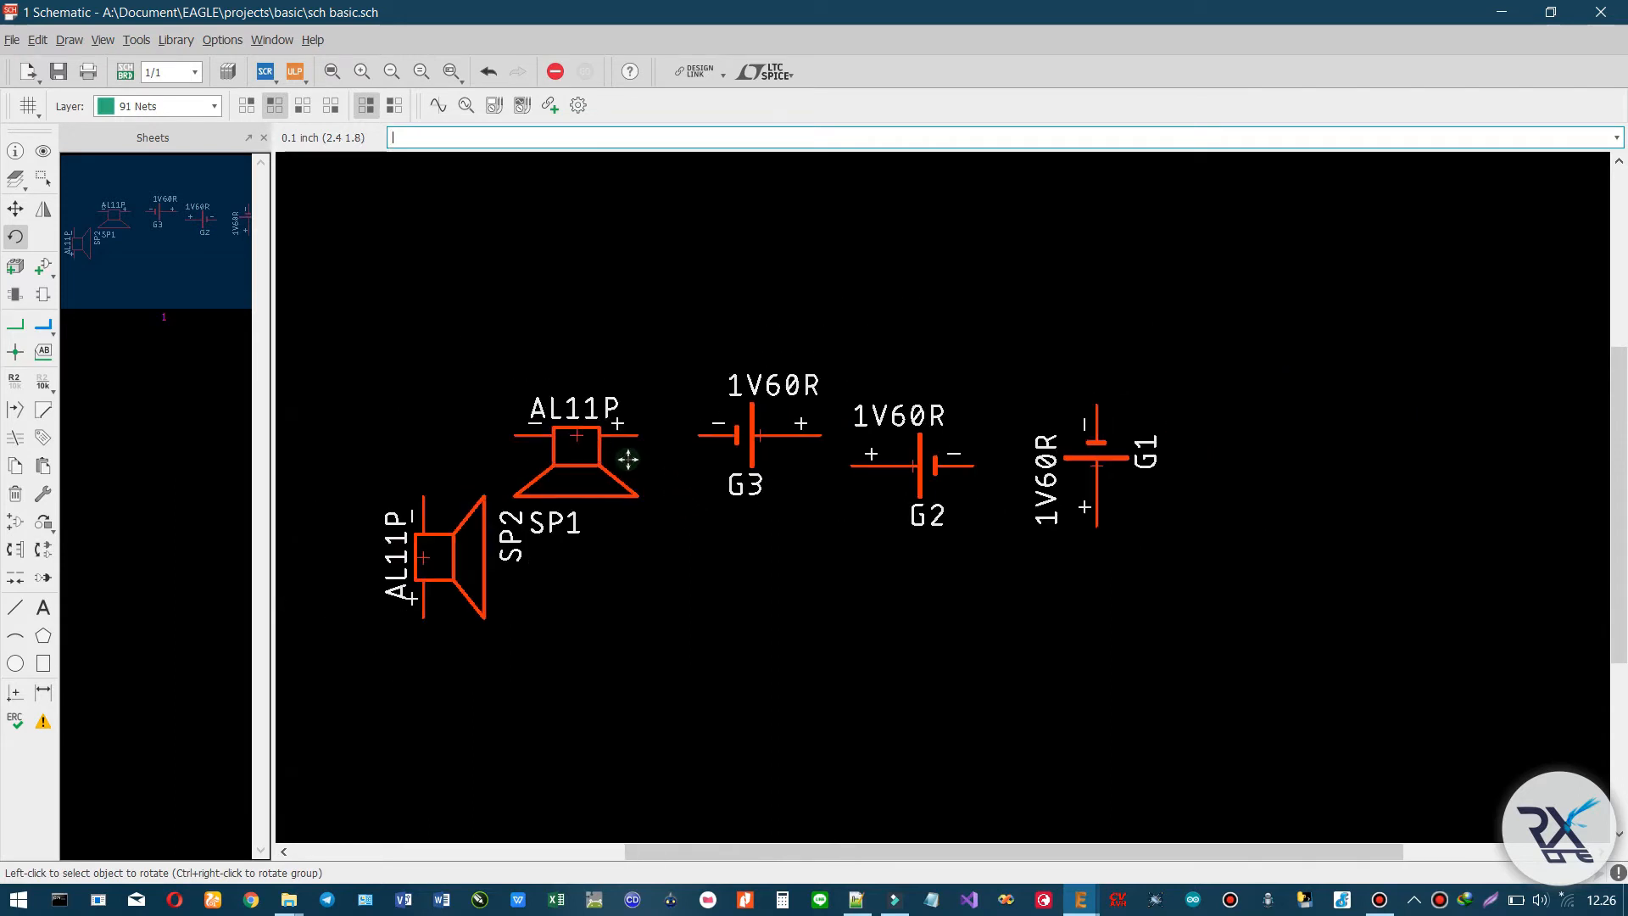
click(331, 72)
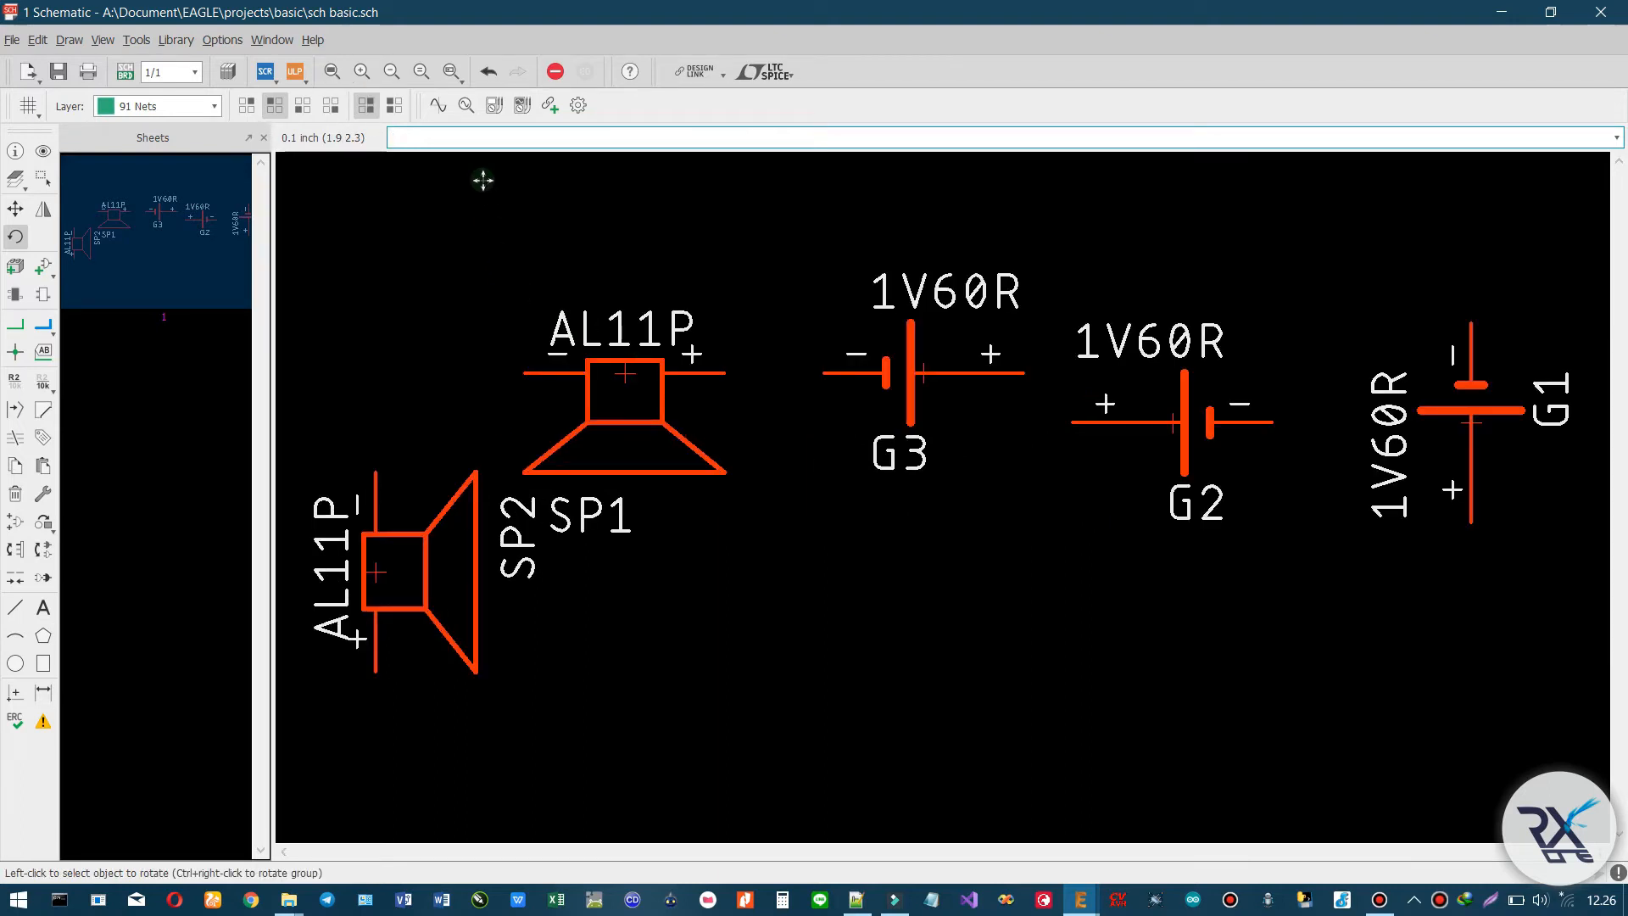
click(451, 72)
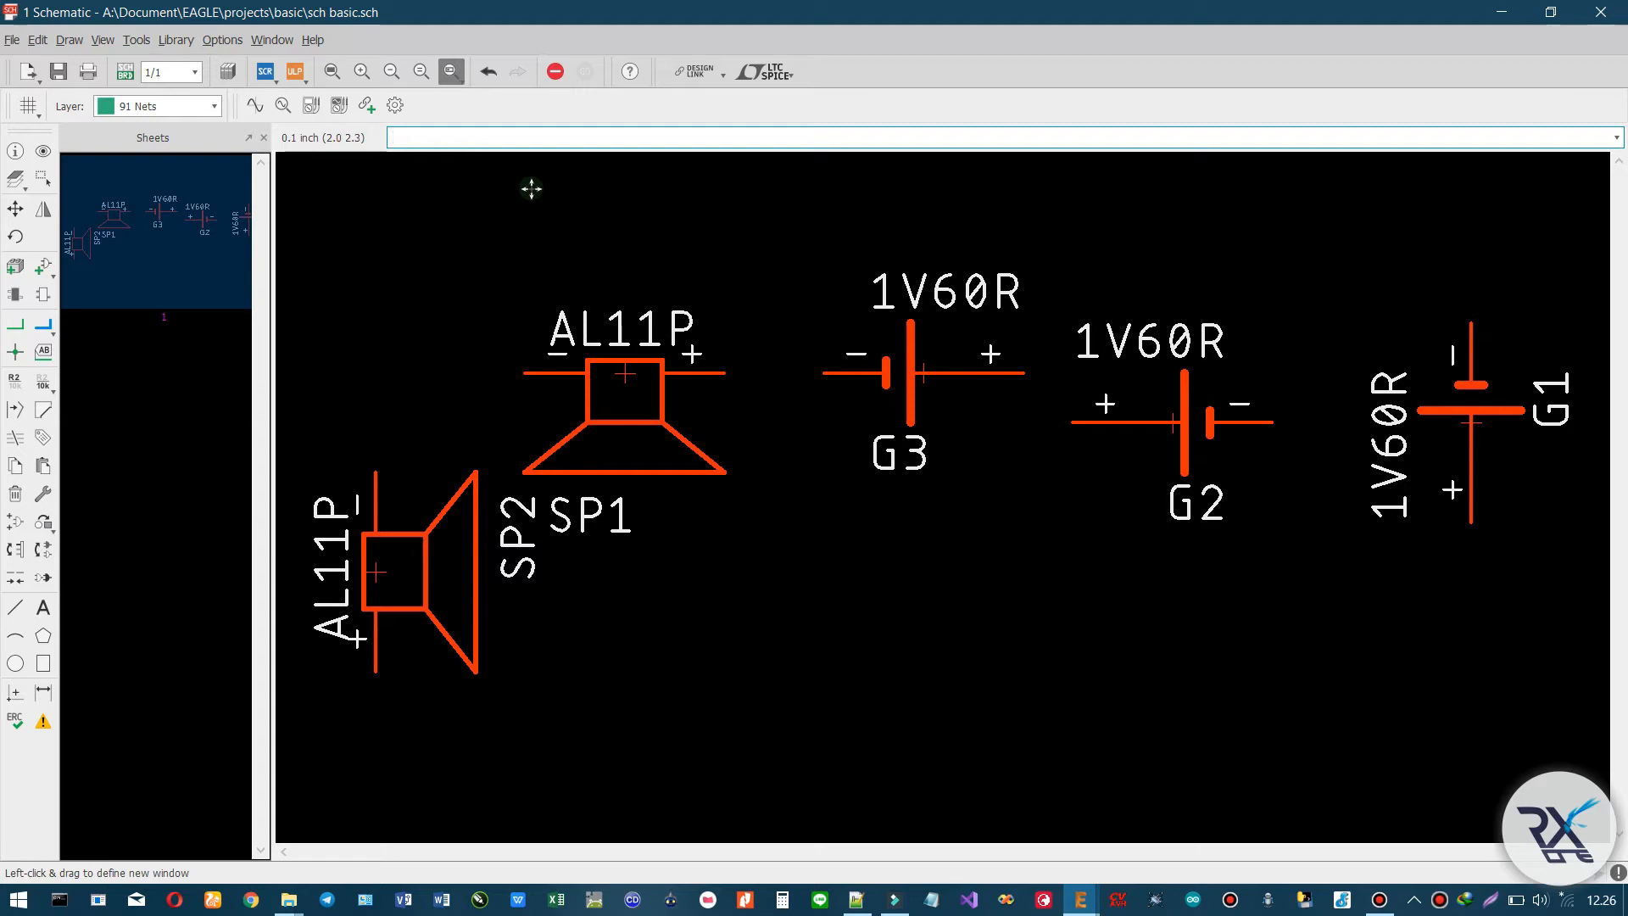
drag(612, 189, 1302, 585)
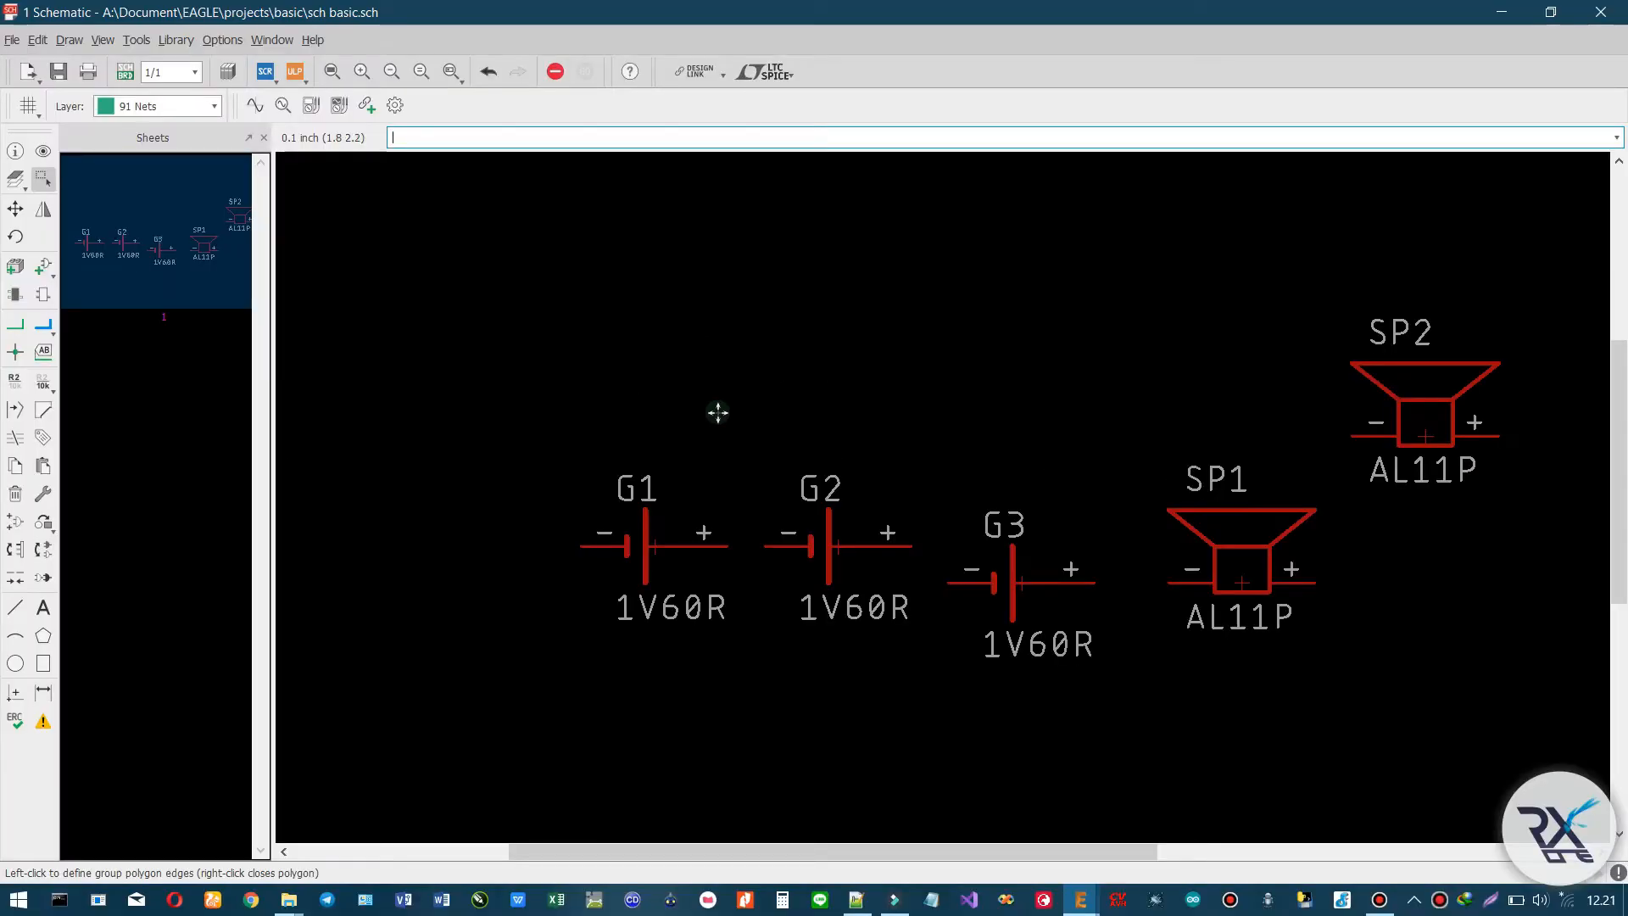
- Mirror speaker SP1, battery G3 and battery G2 one at a time
right_click(1241, 580)
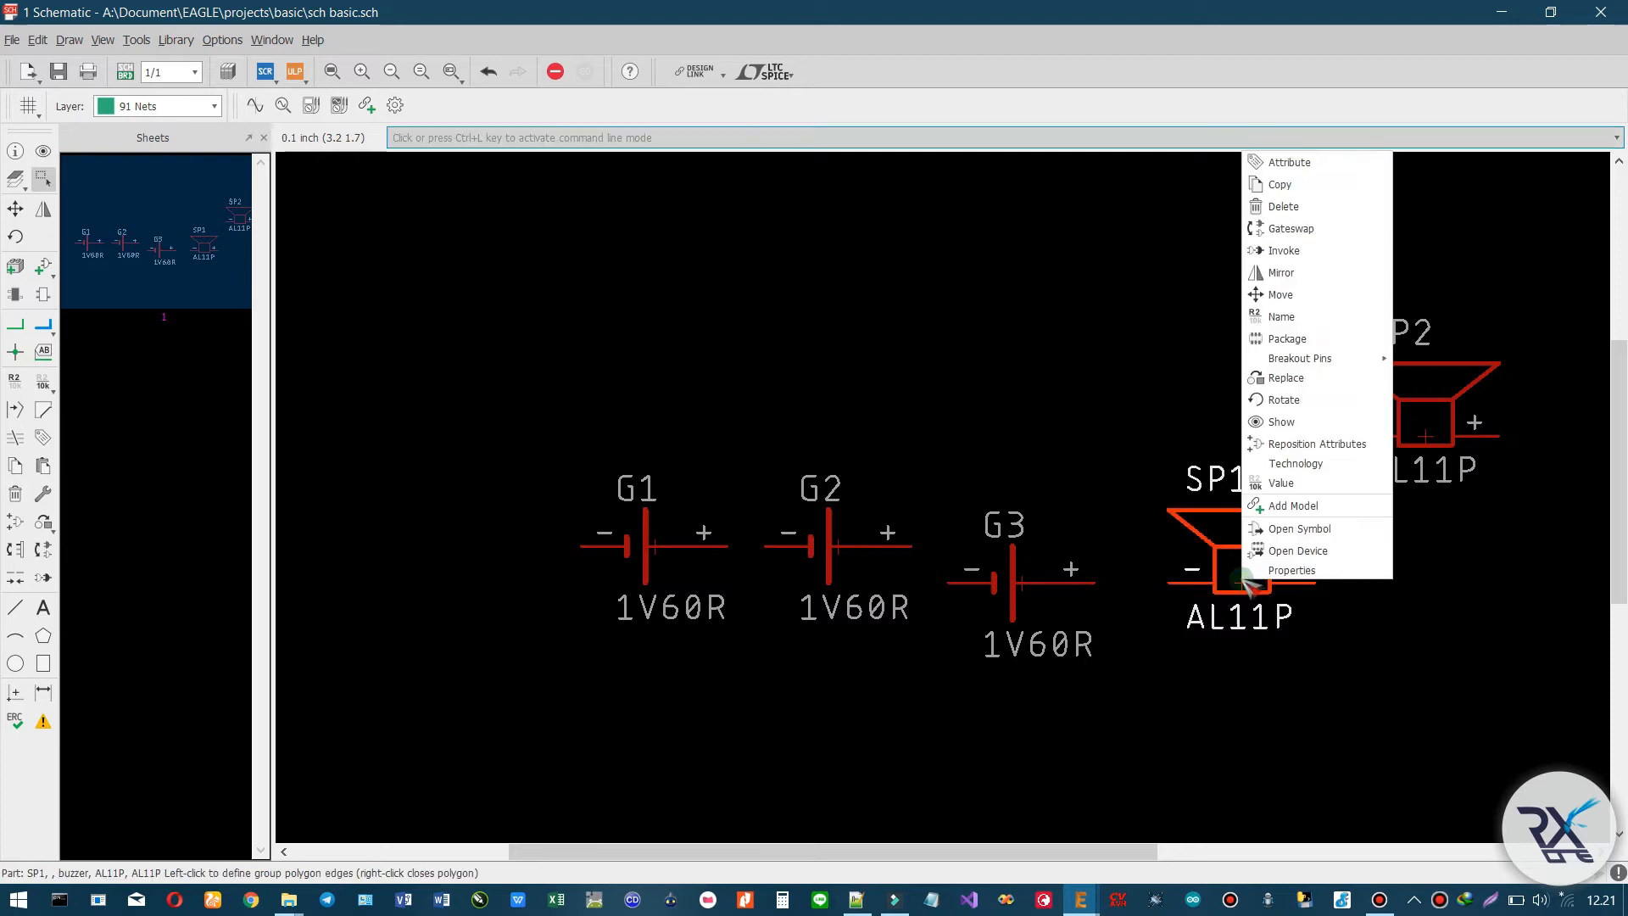
click(1278, 273)
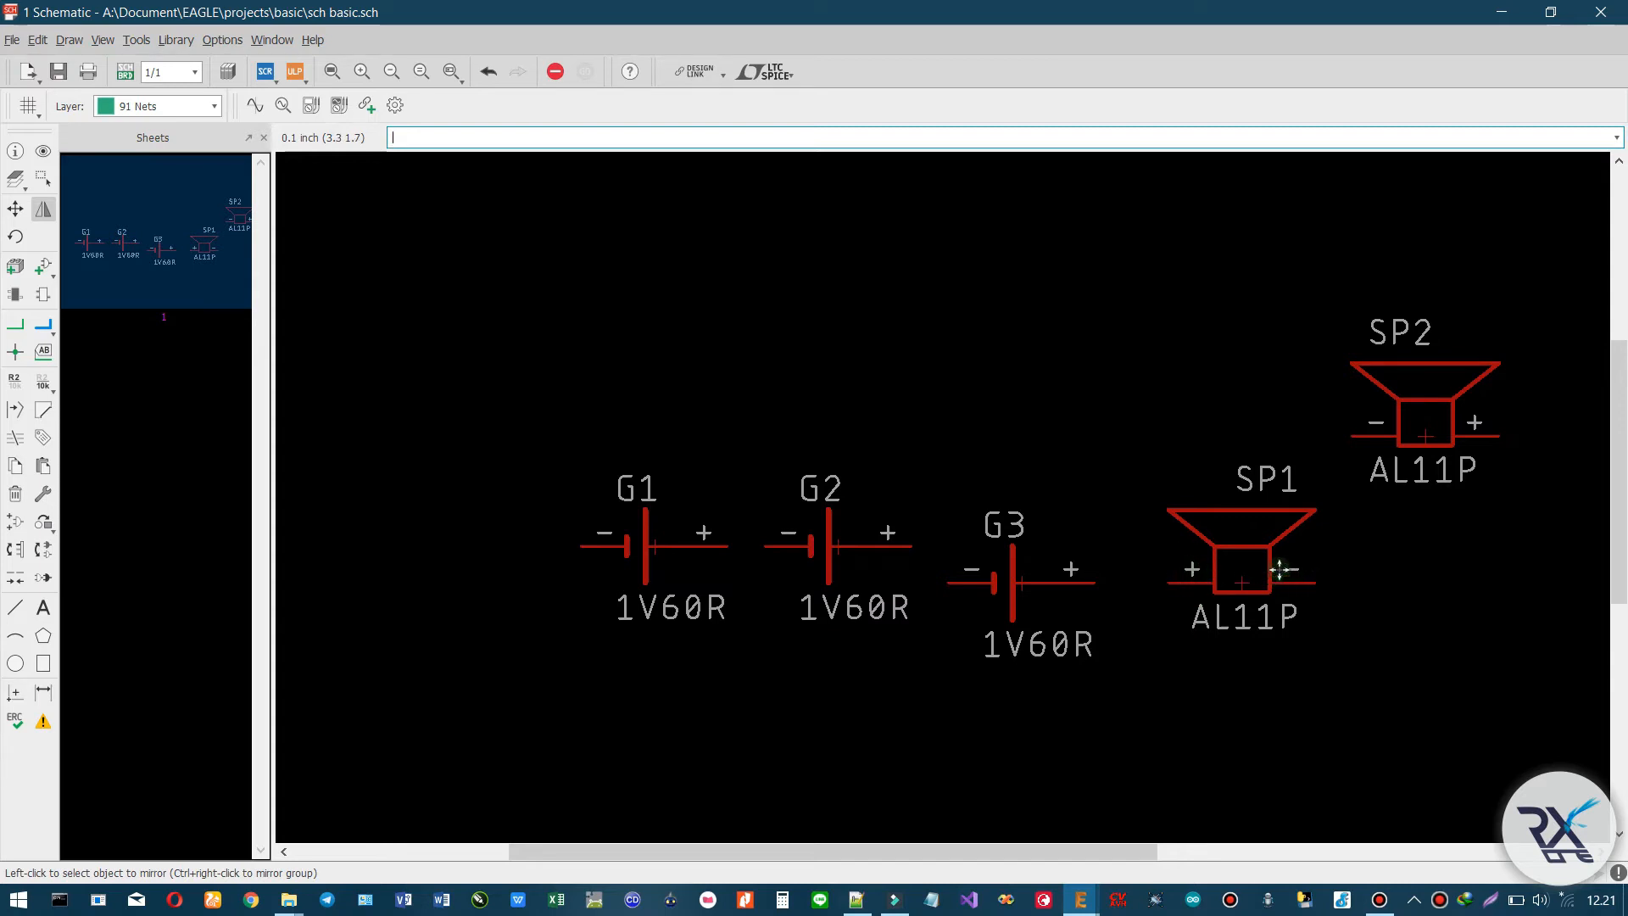
right_click(1025, 582)
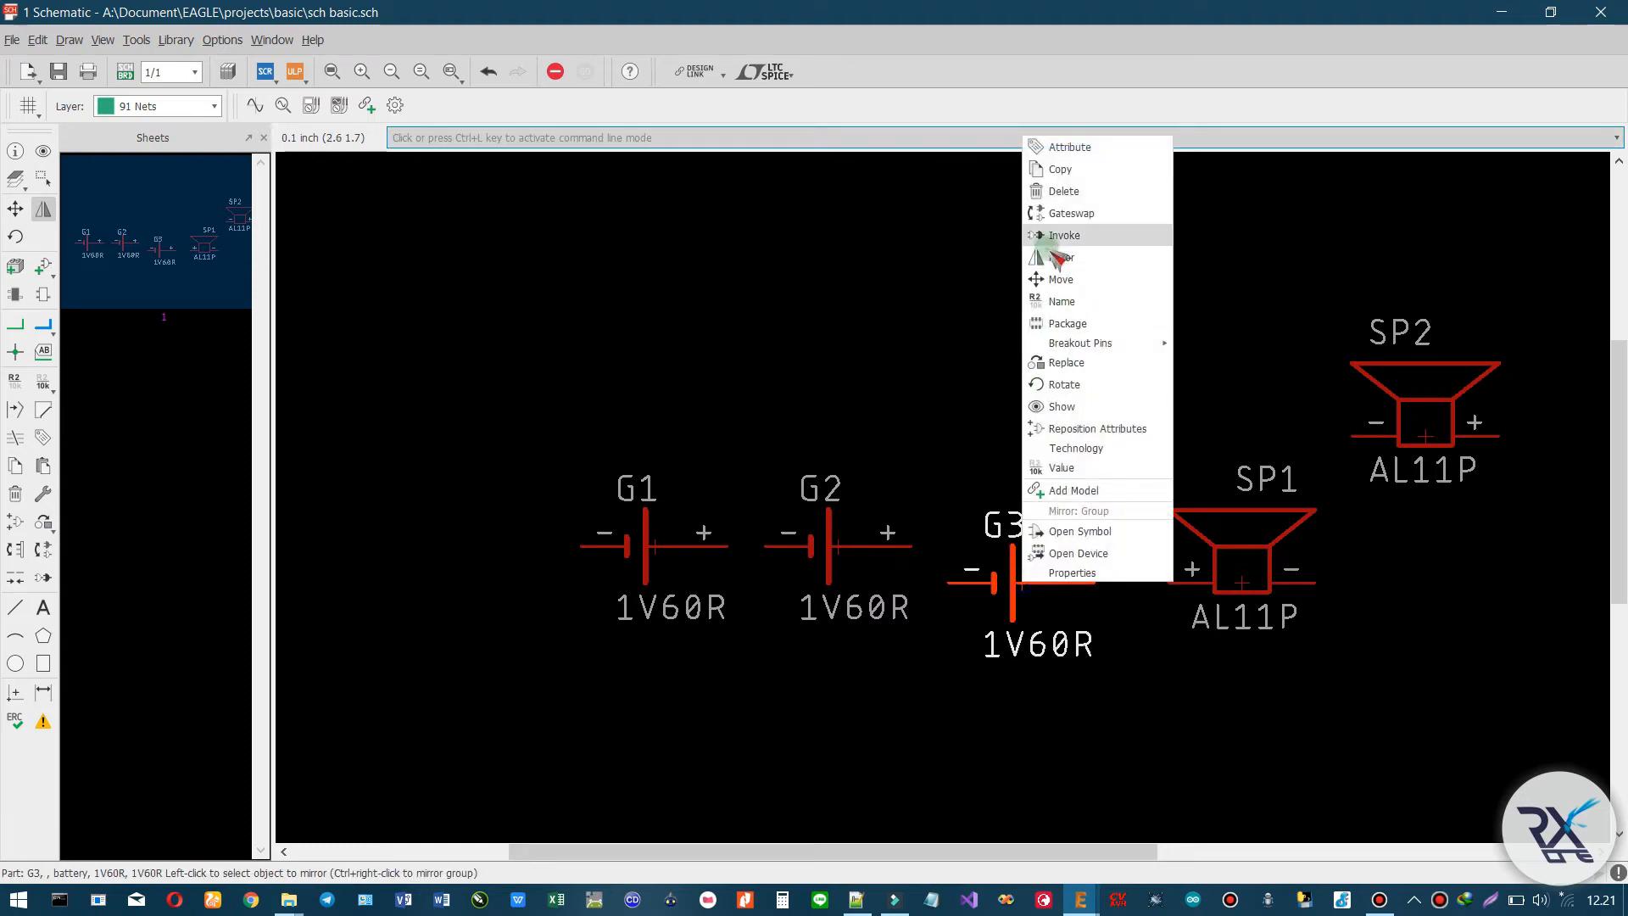
click(1045, 254)
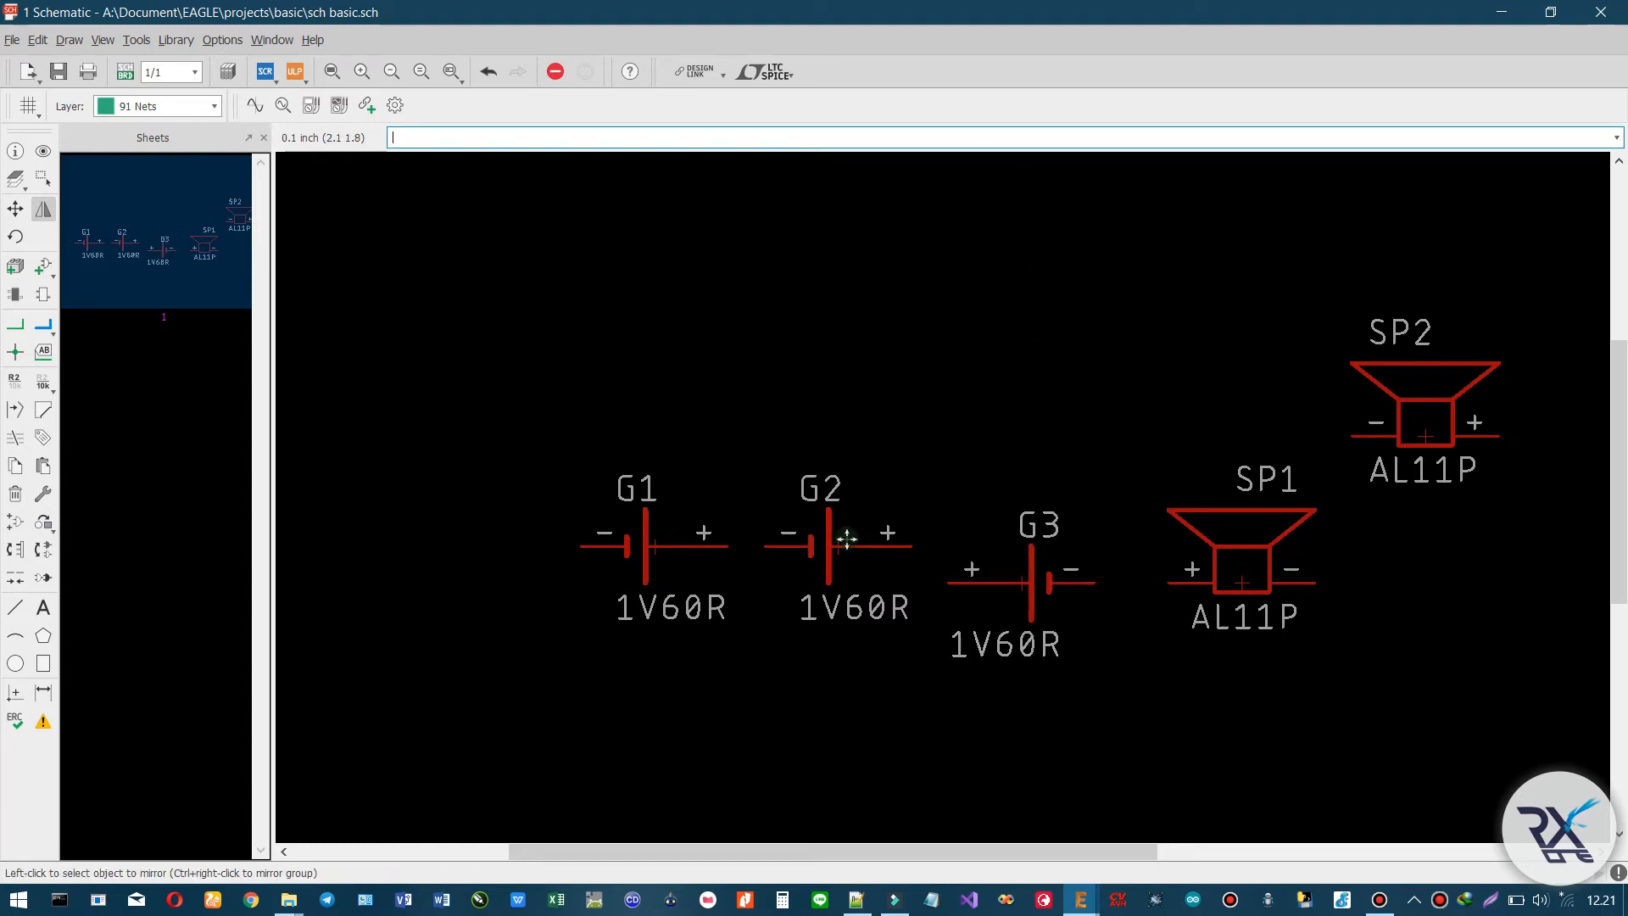
scroll(838, 559, up, 5)
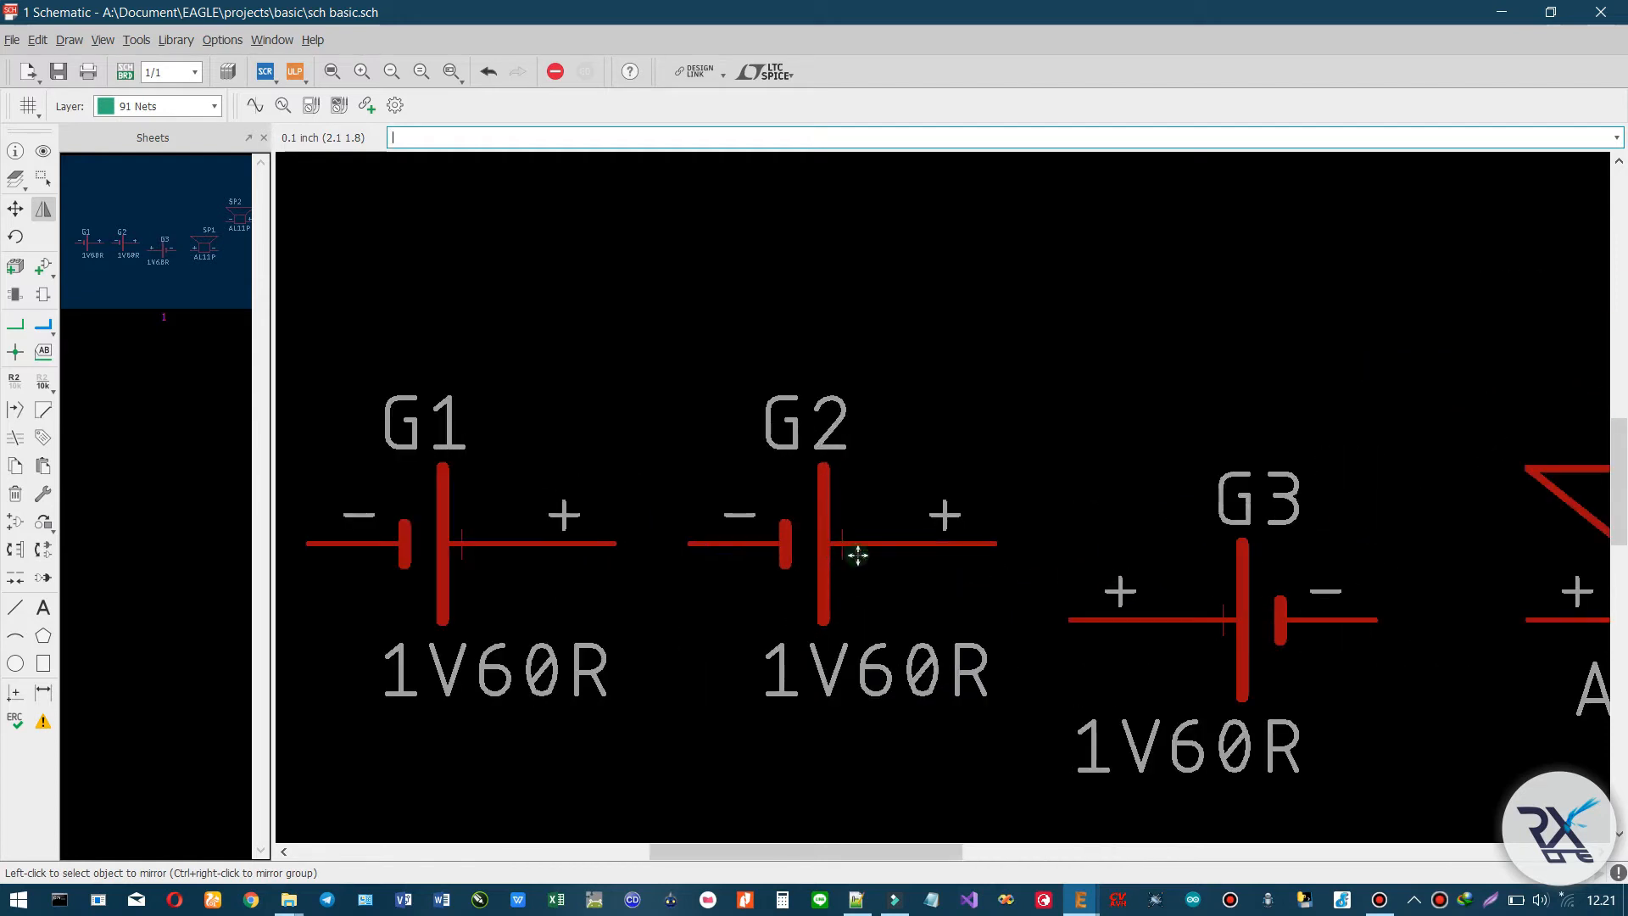
scroll(846, 553, down, 4)
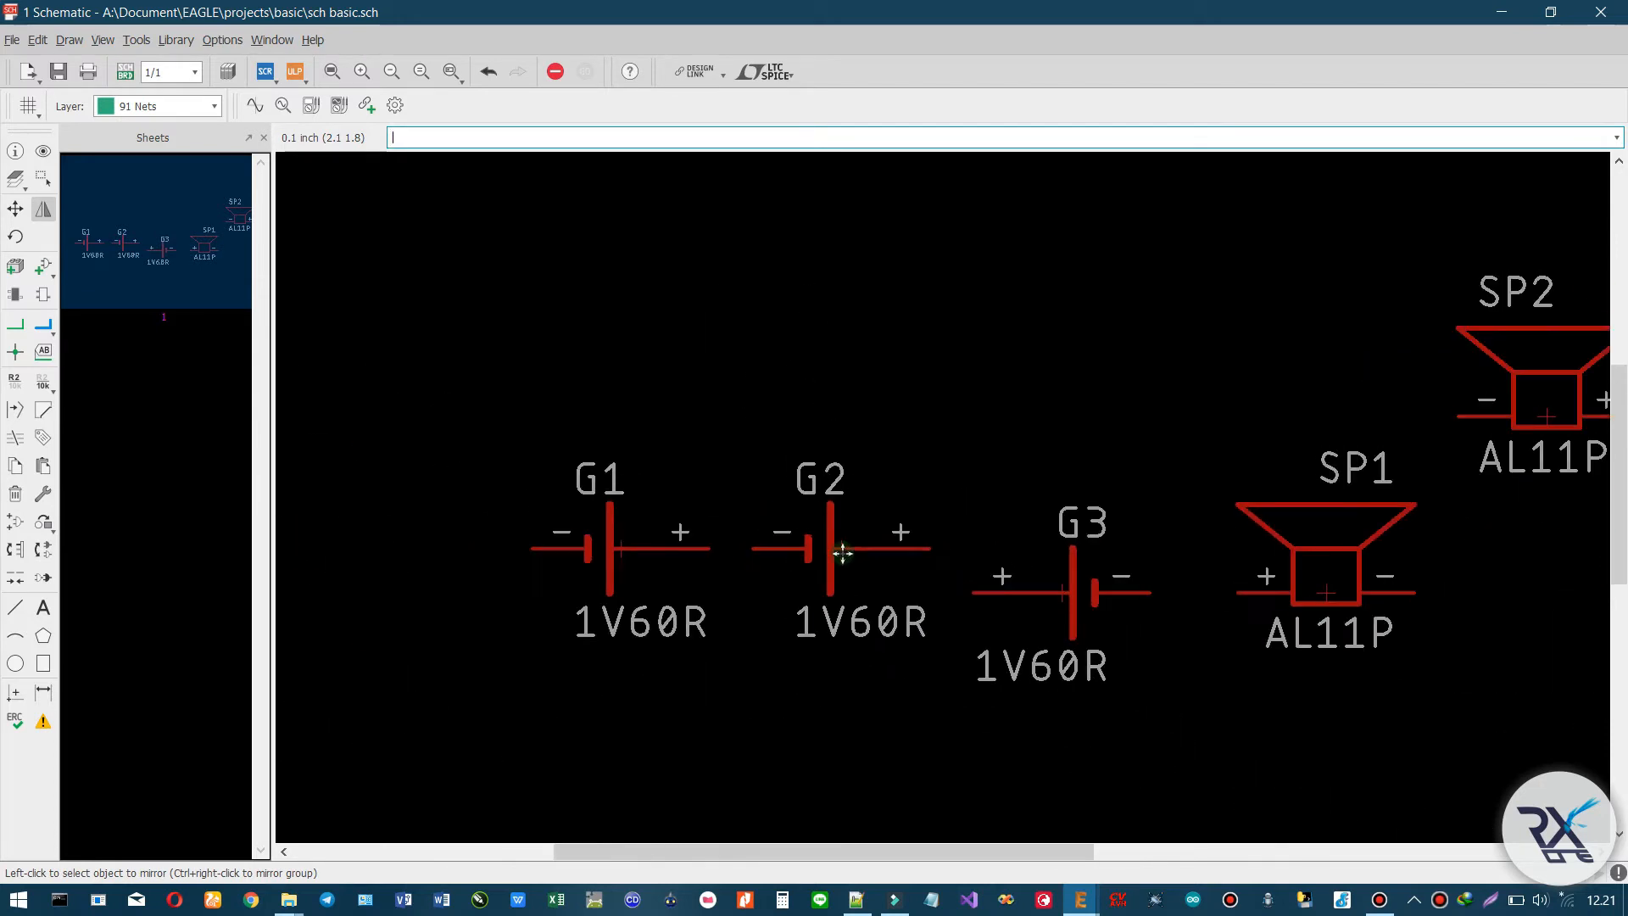
right_click(838, 549)
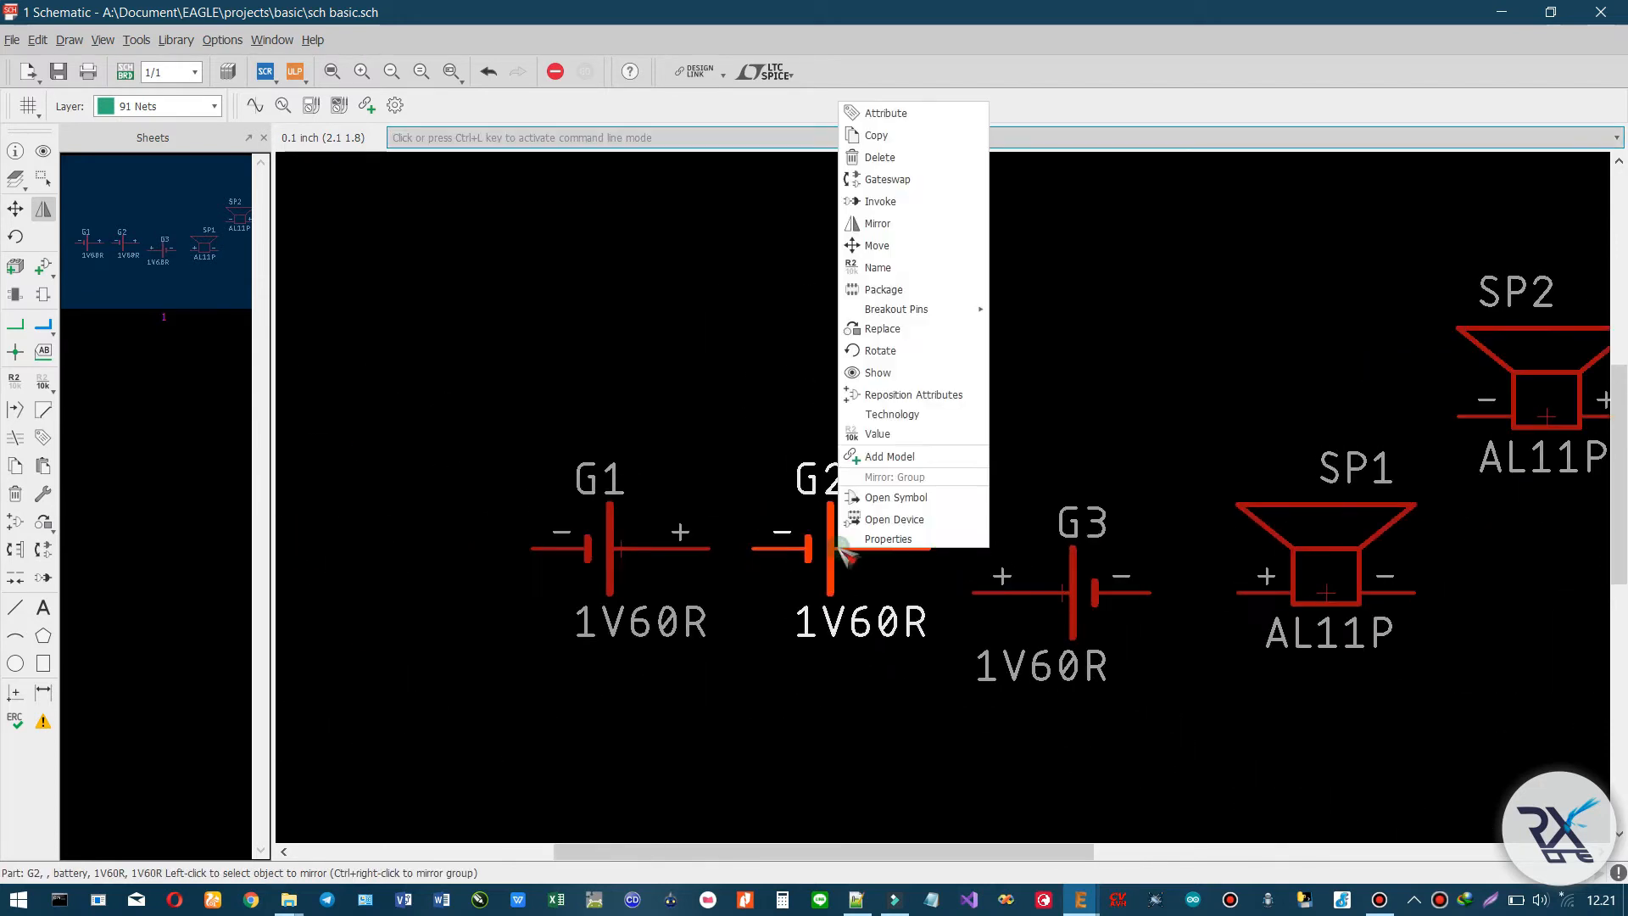
click(864, 227)
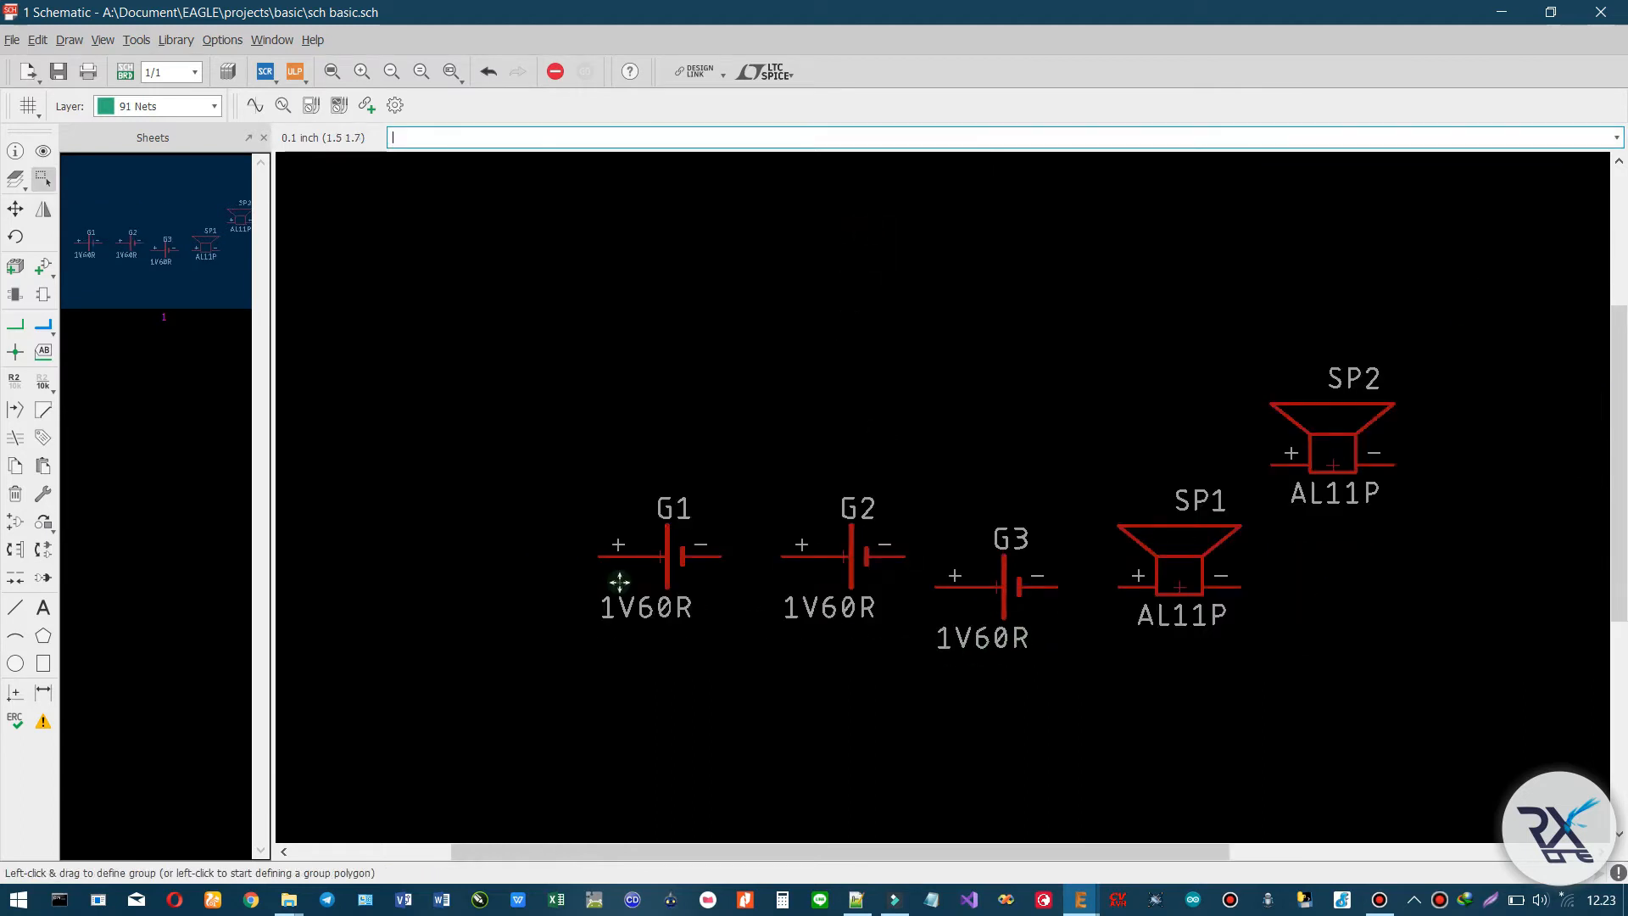
- Mirror batteries G1 and G2 and speaker SP2 individually so their positive pins face right
click(43, 210)
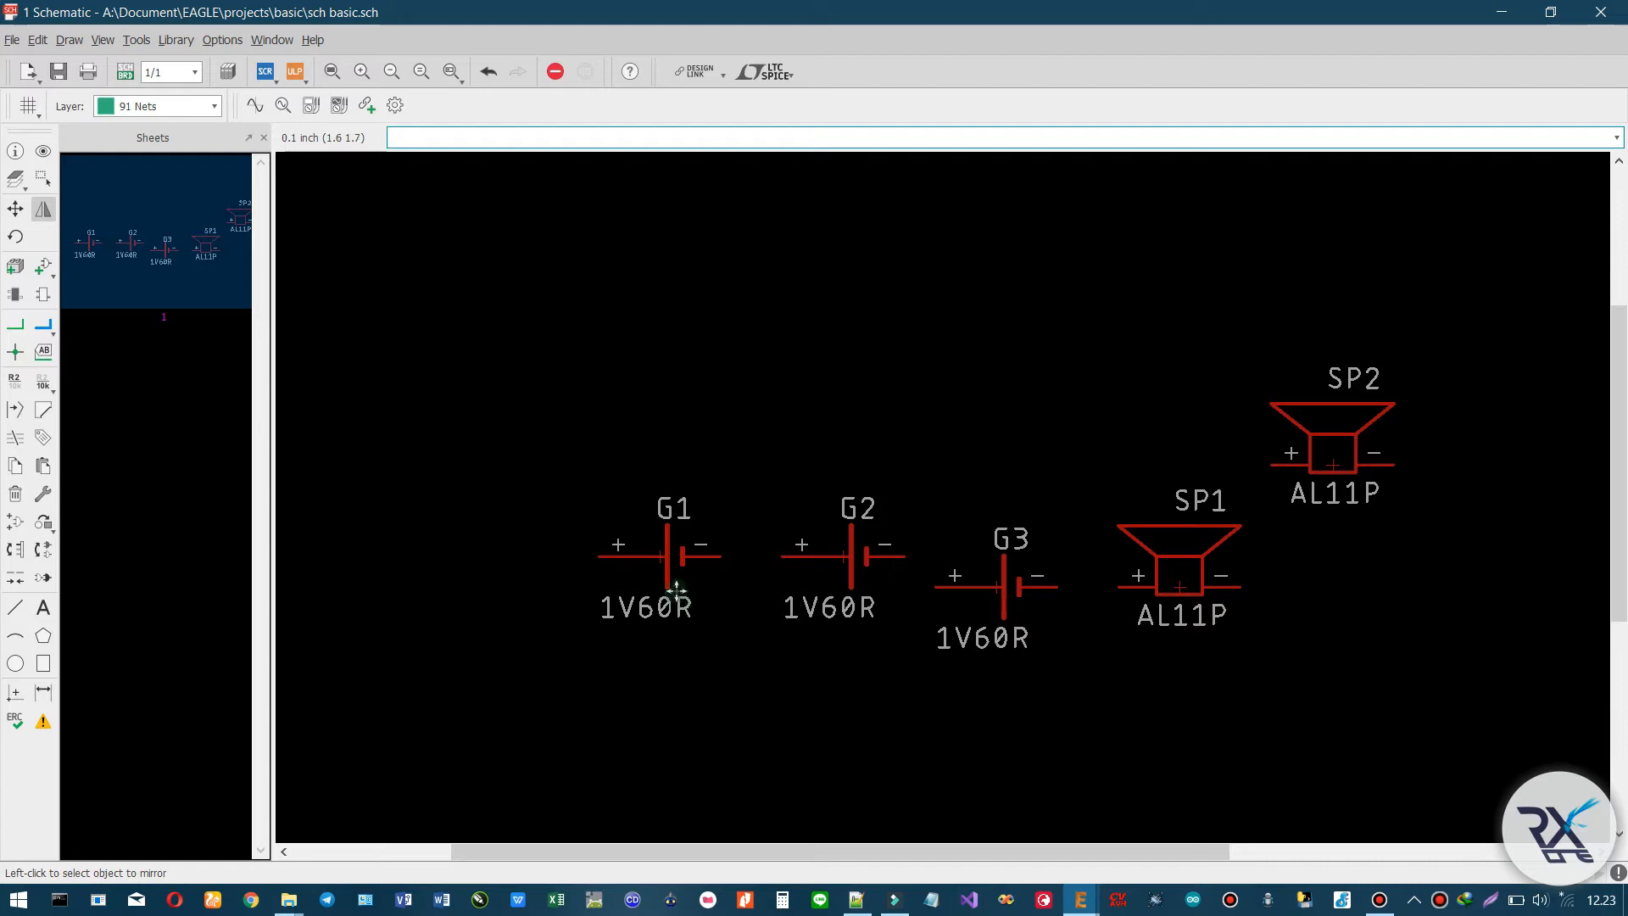
click(662, 557)
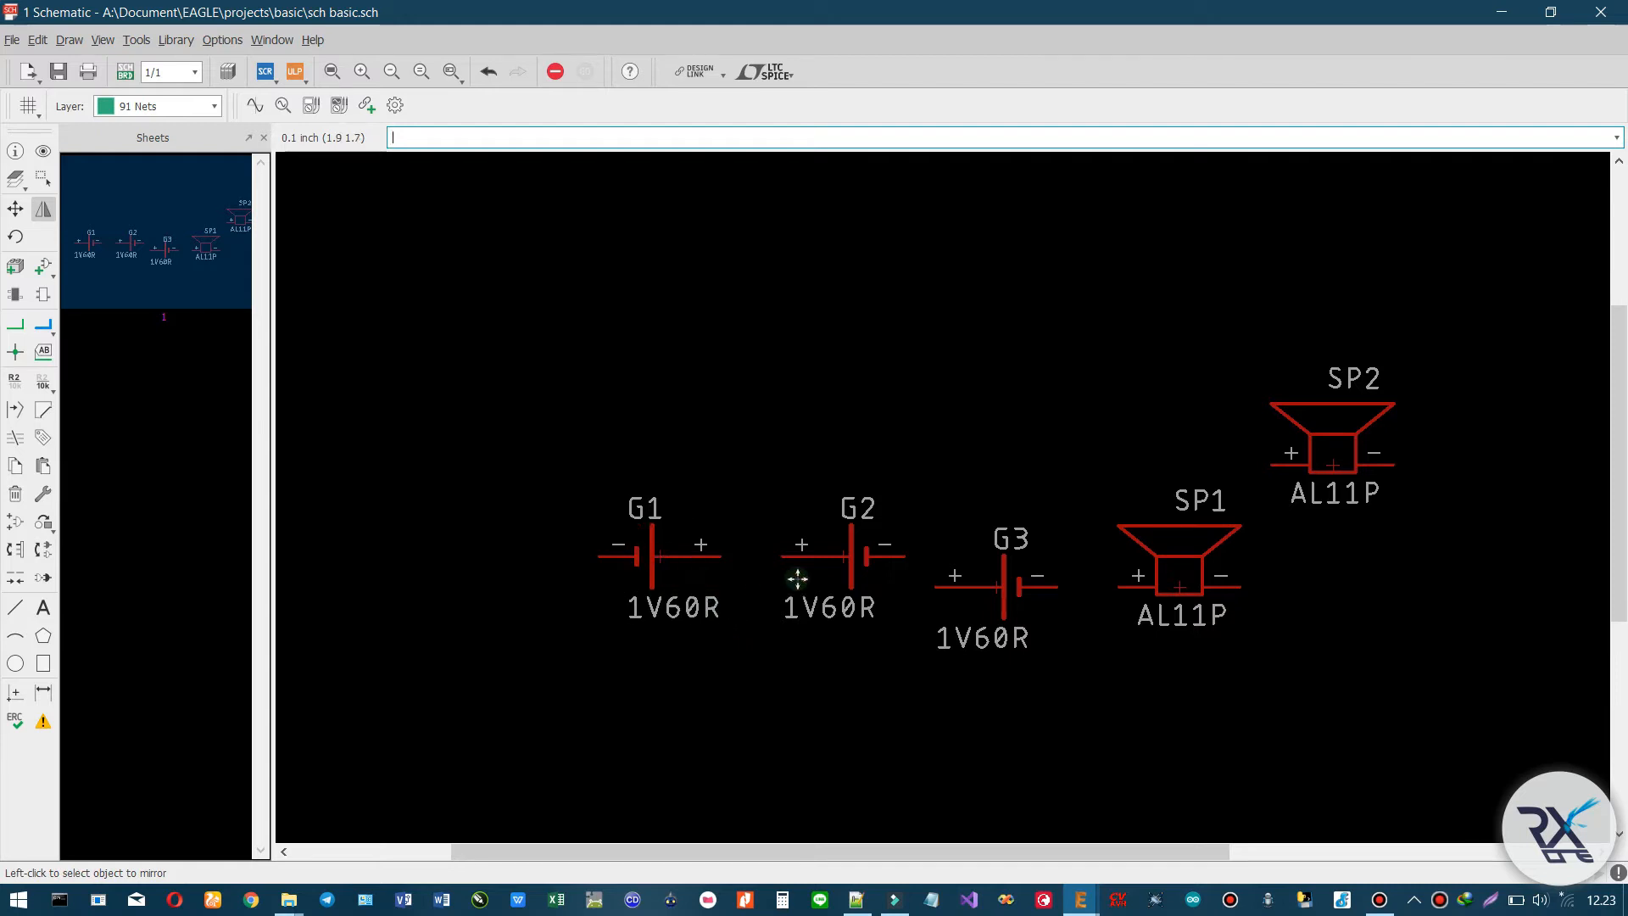
click(846, 556)
click(1333, 465)
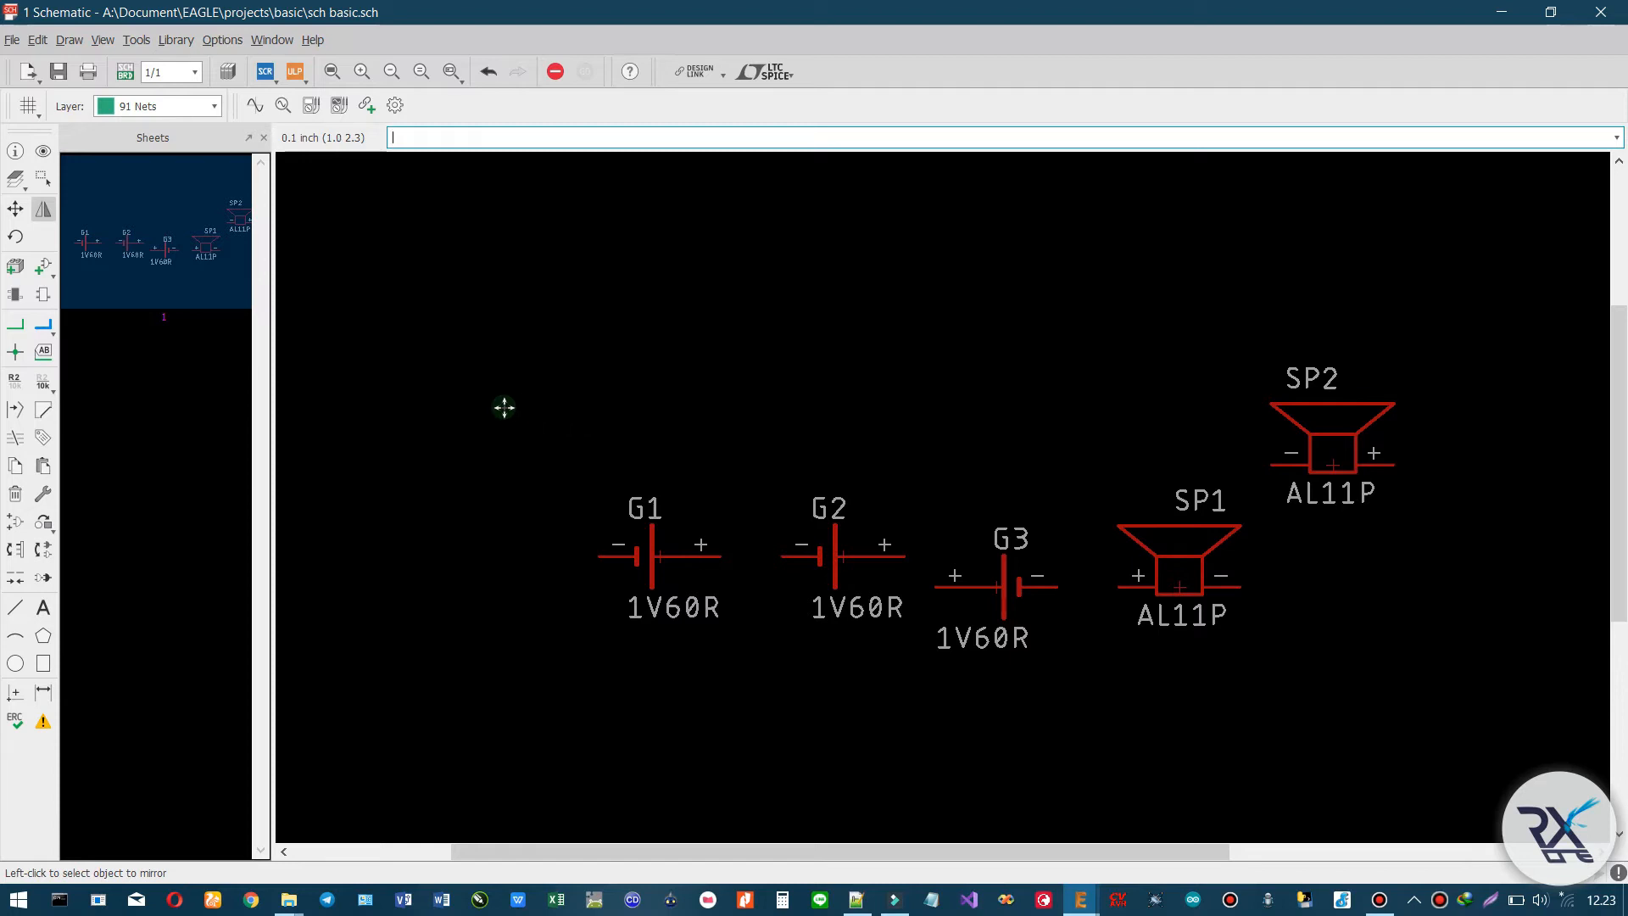
- Group all three batteries and both speakers, and mirror the whole group about battery G1
click(41, 178)
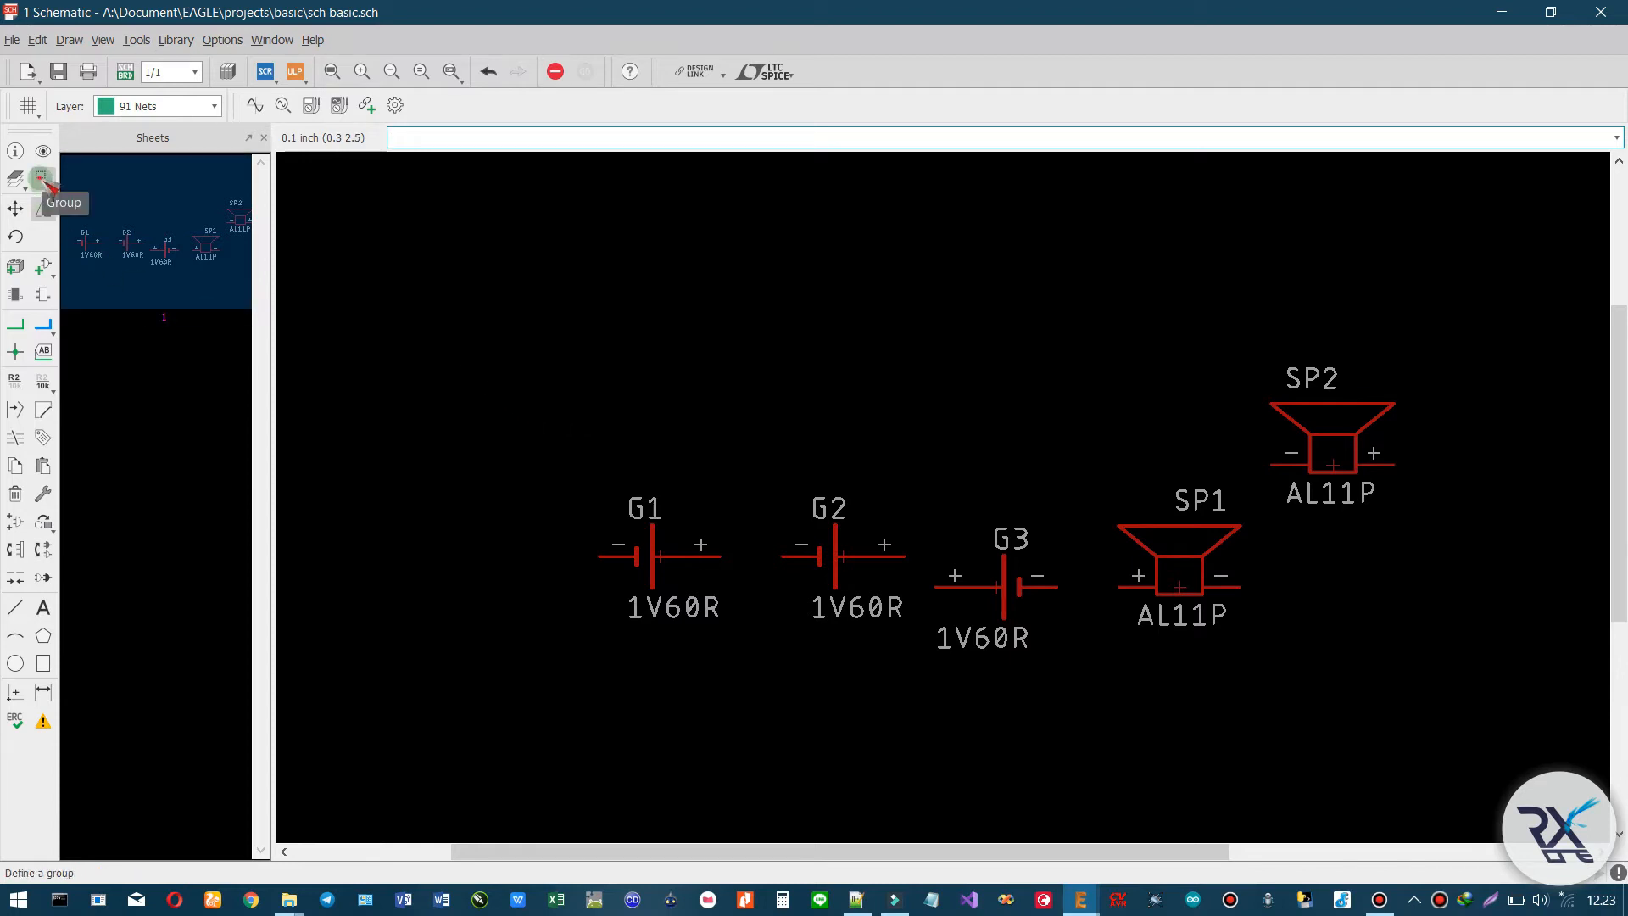
drag(540, 321, 1458, 709)
drag(1454, 691, 1453, 687)
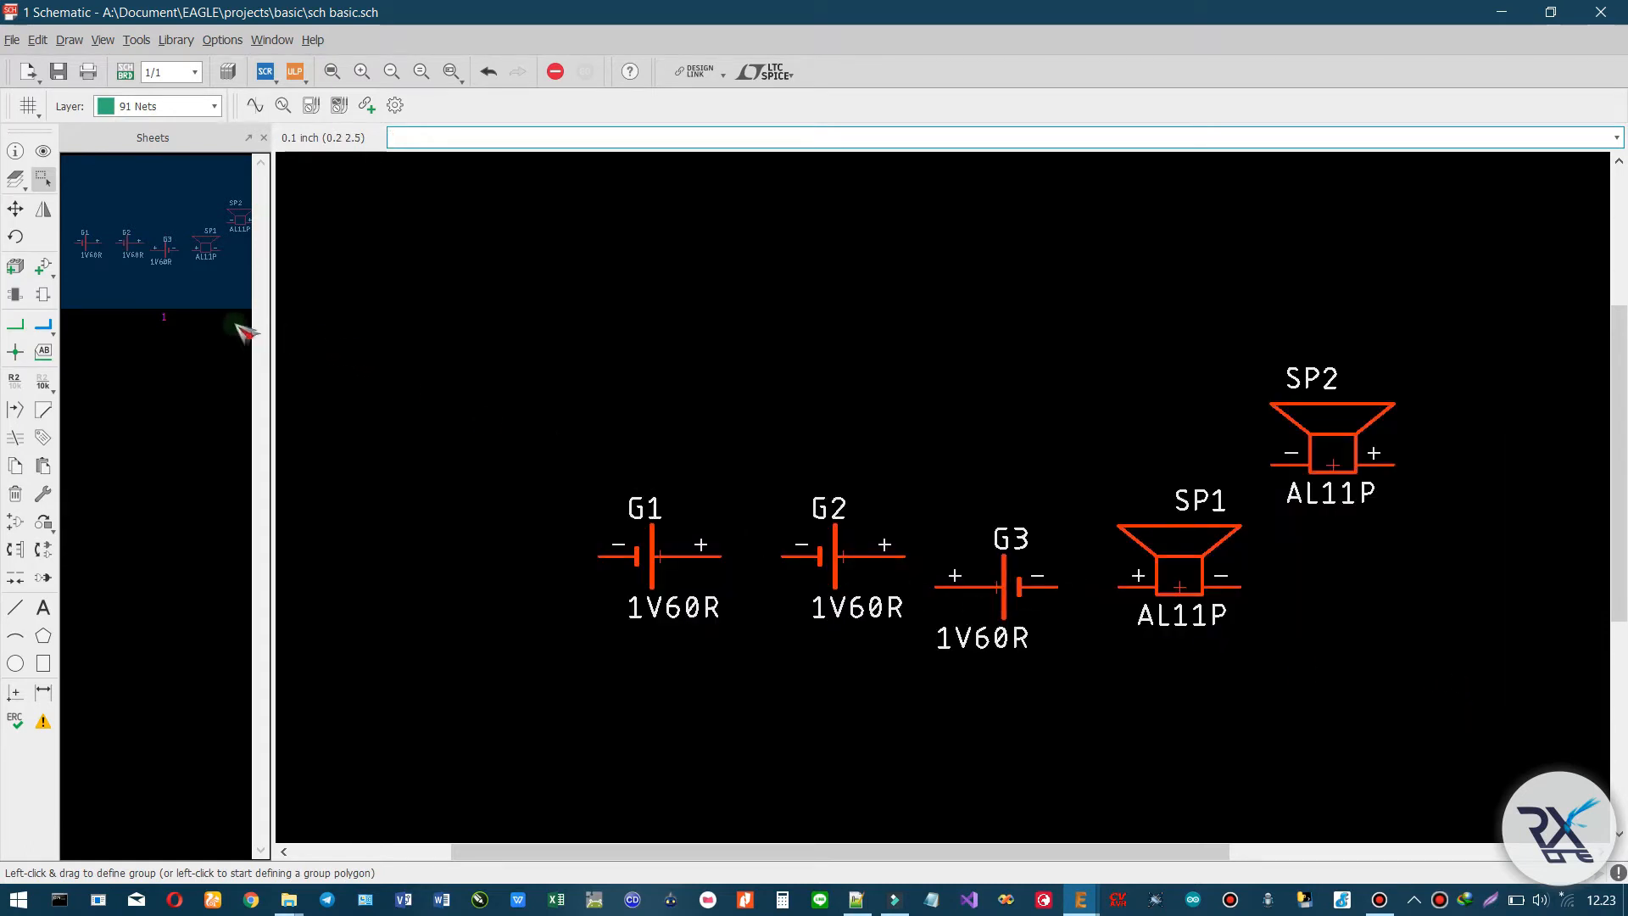
click(44, 211)
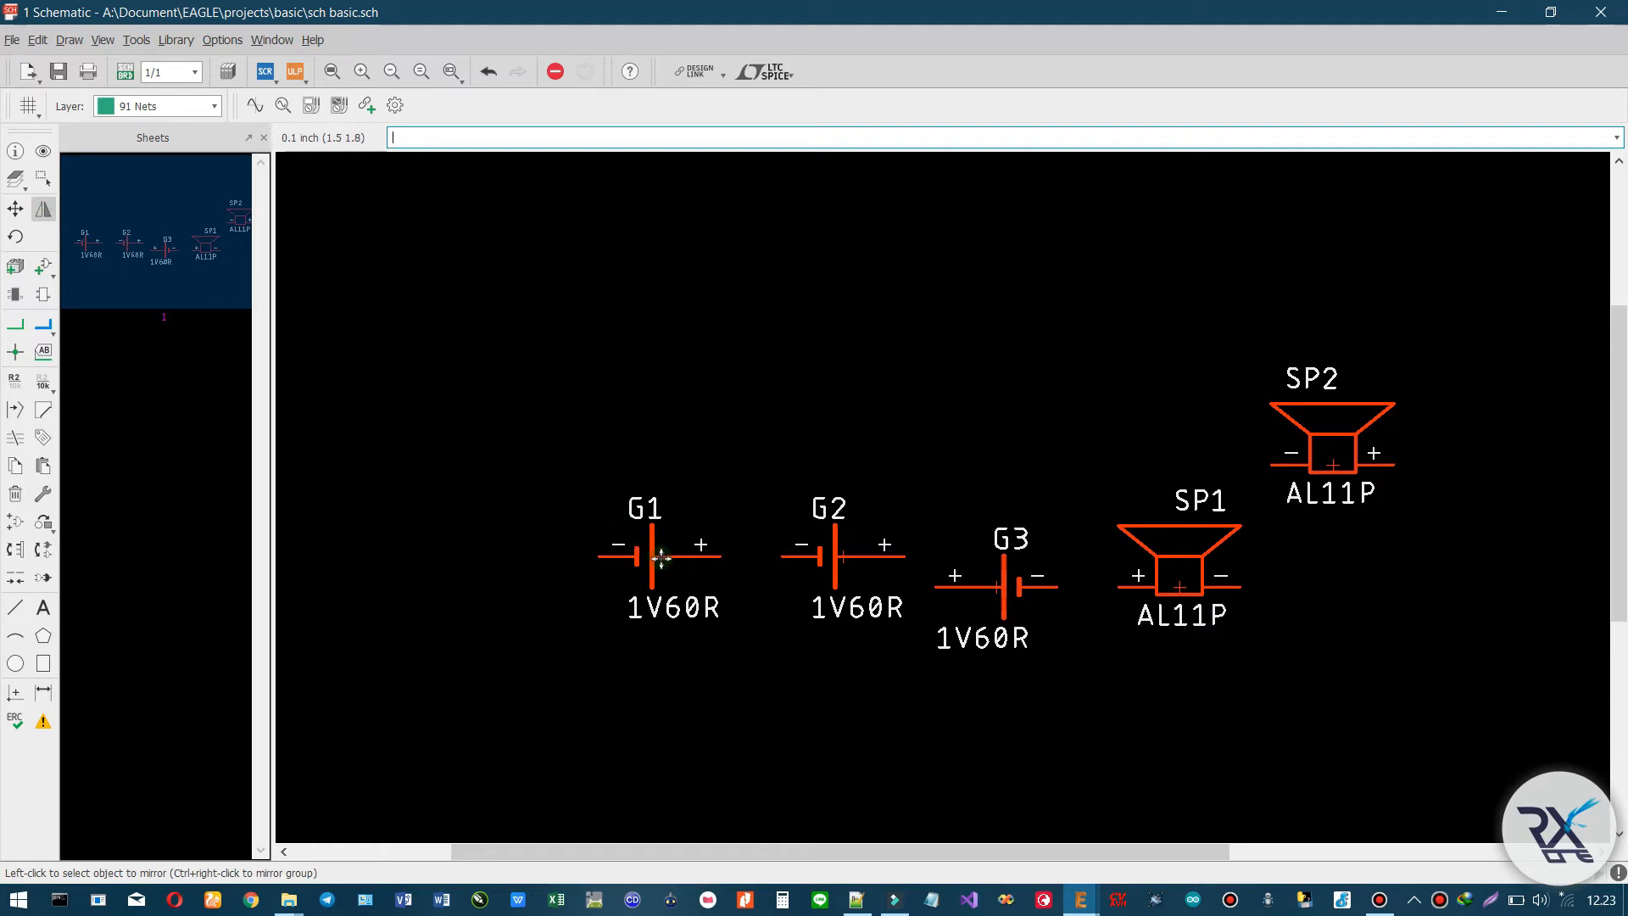
right_click(662, 557)
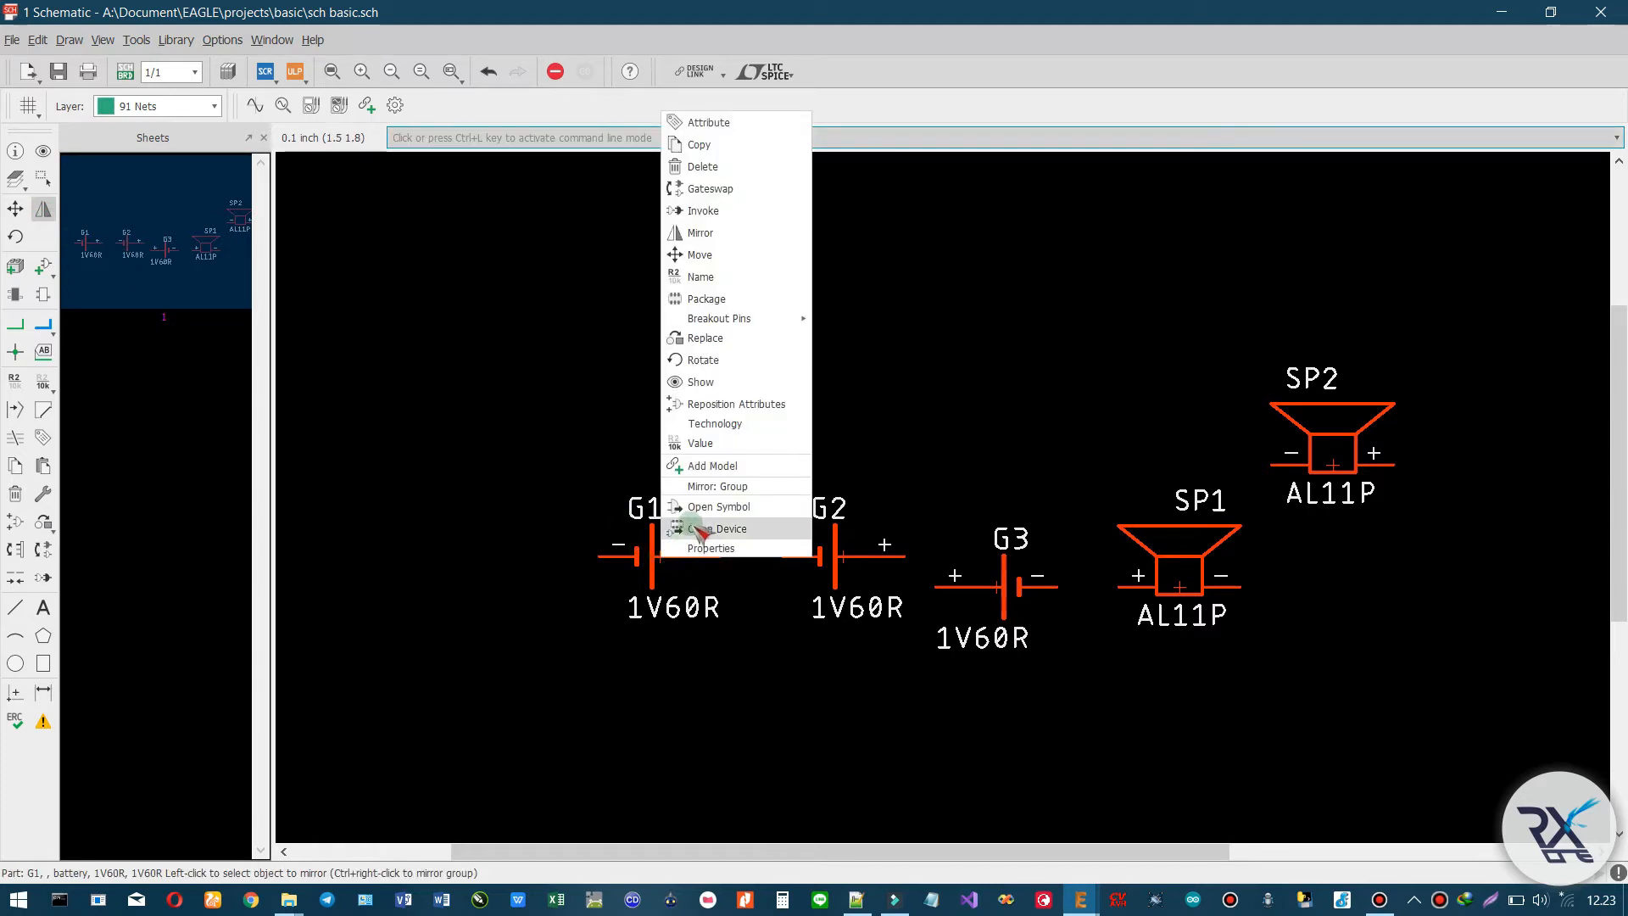
click(733, 488)
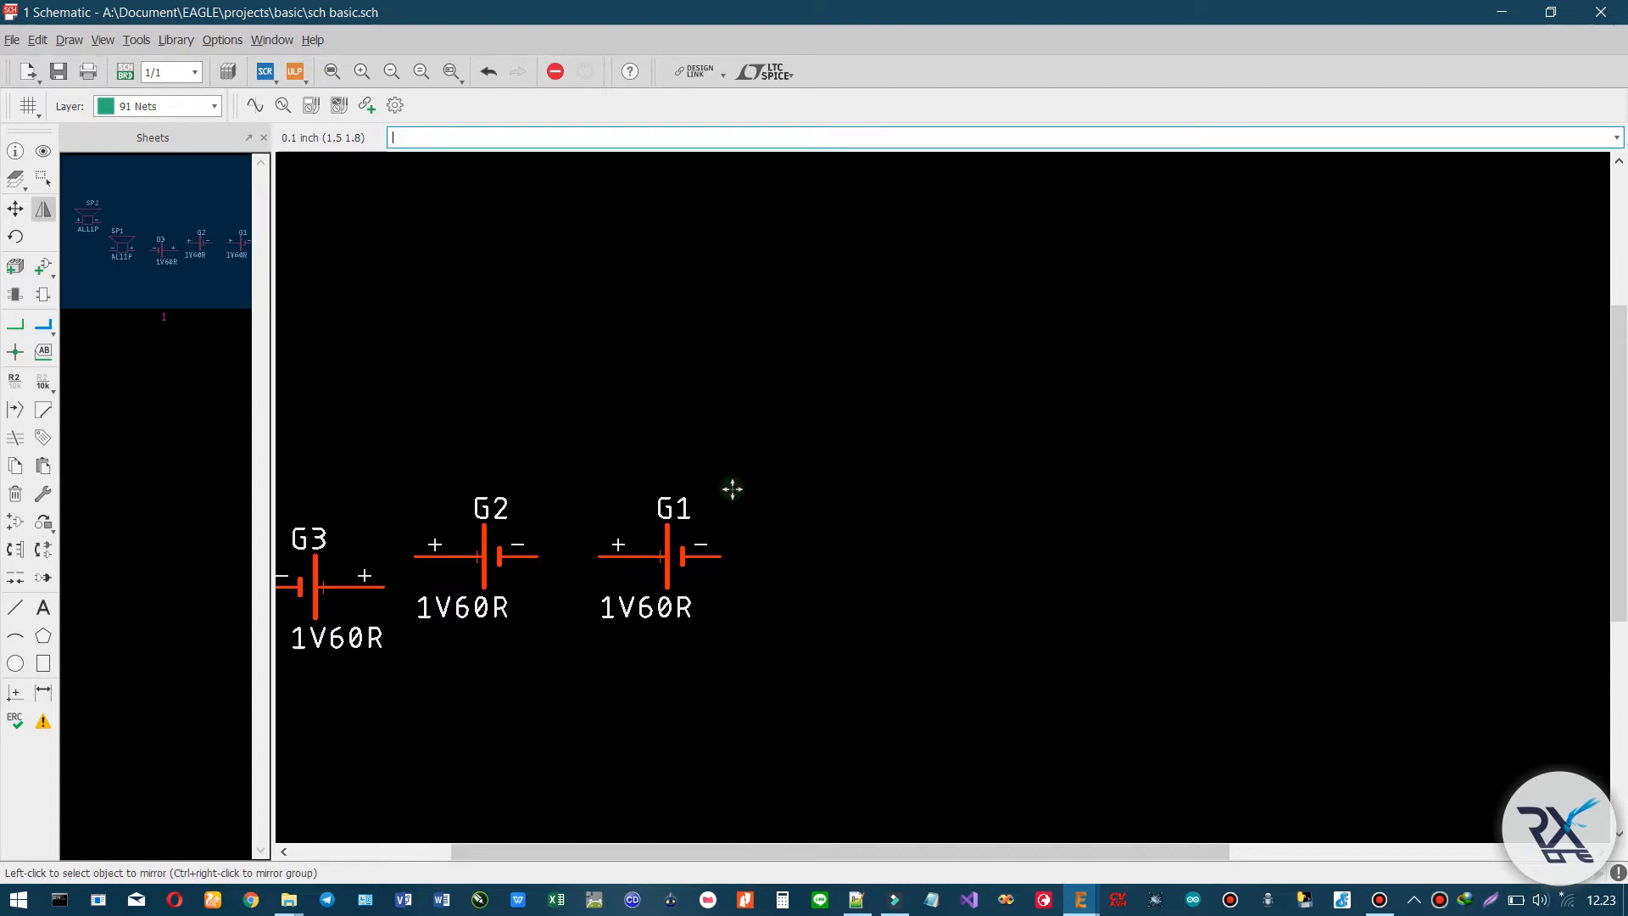
- Mirror the grouped parts about battery G1 once more to restore the G1-to-SP2 order from left to right
scroll(733, 487, down, 2)
scroll(400, 484, up, 1)
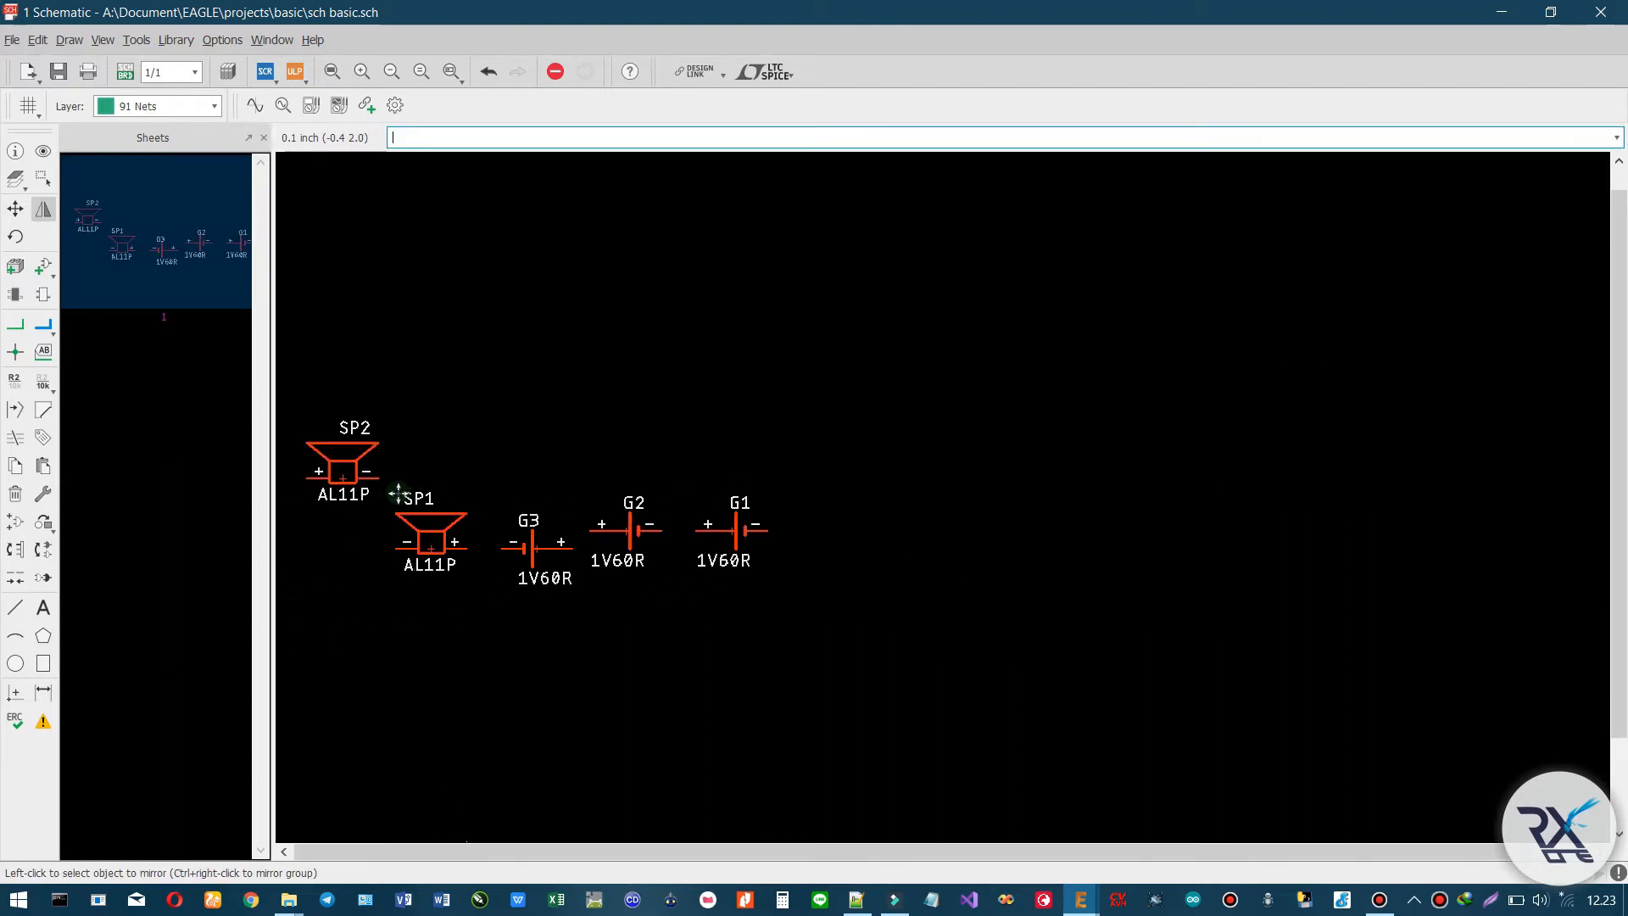
ctrl+right_click(730, 527)
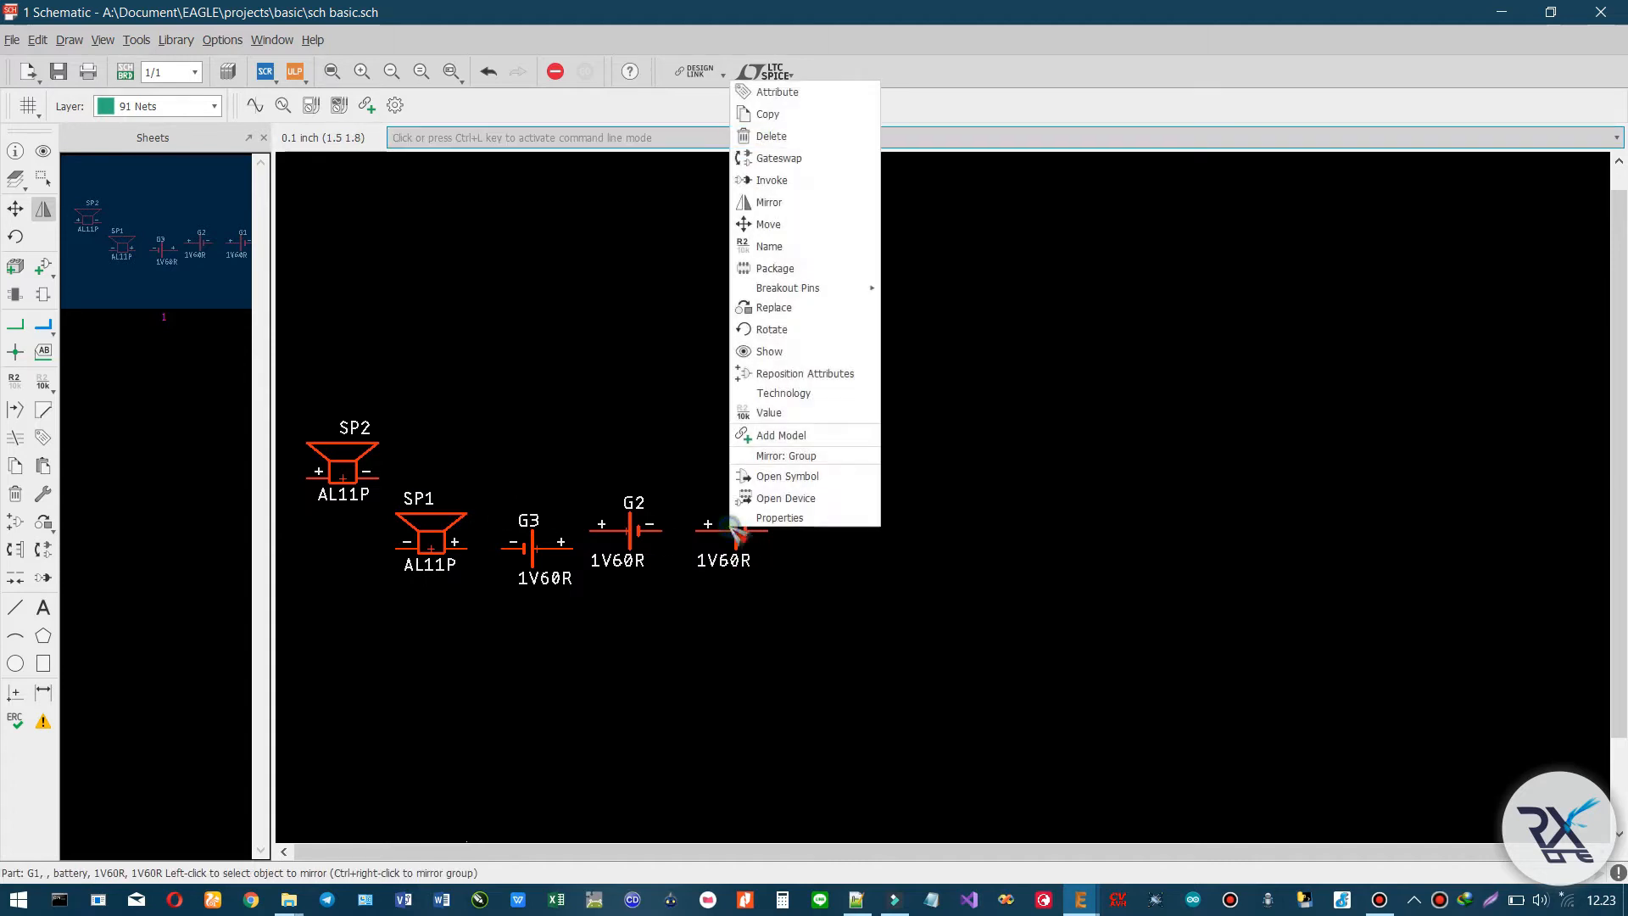
click(777, 458)
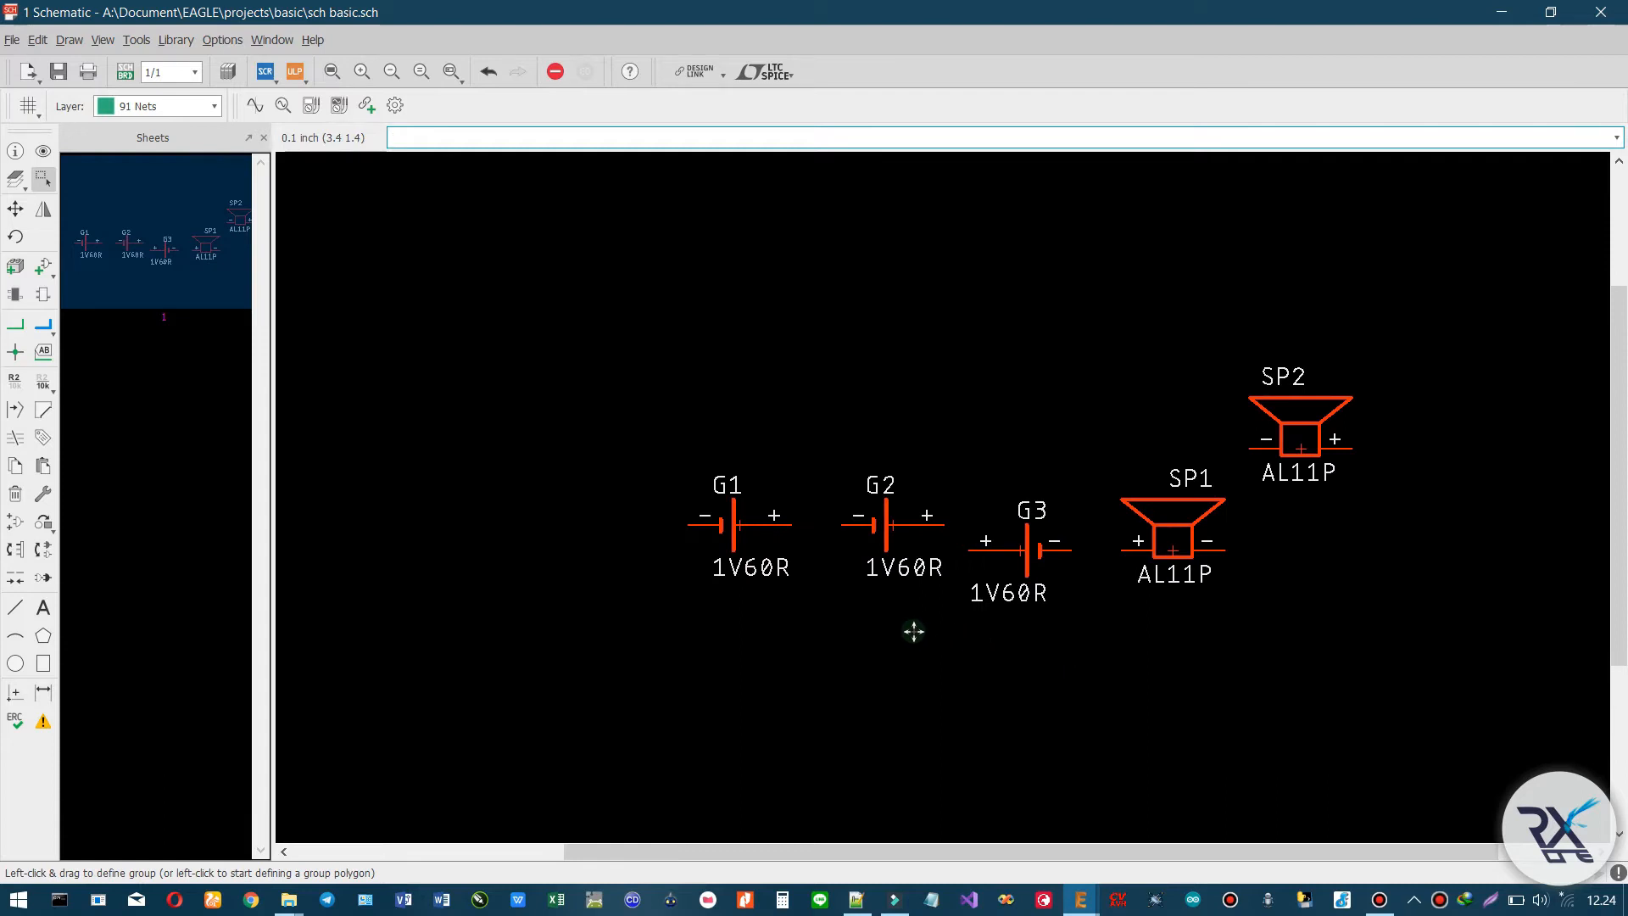
- Clear the group and rotate battery G1 and speaker SP2 90° counterclockwise, turning battery G2 through a full revolution
click(795, 607)
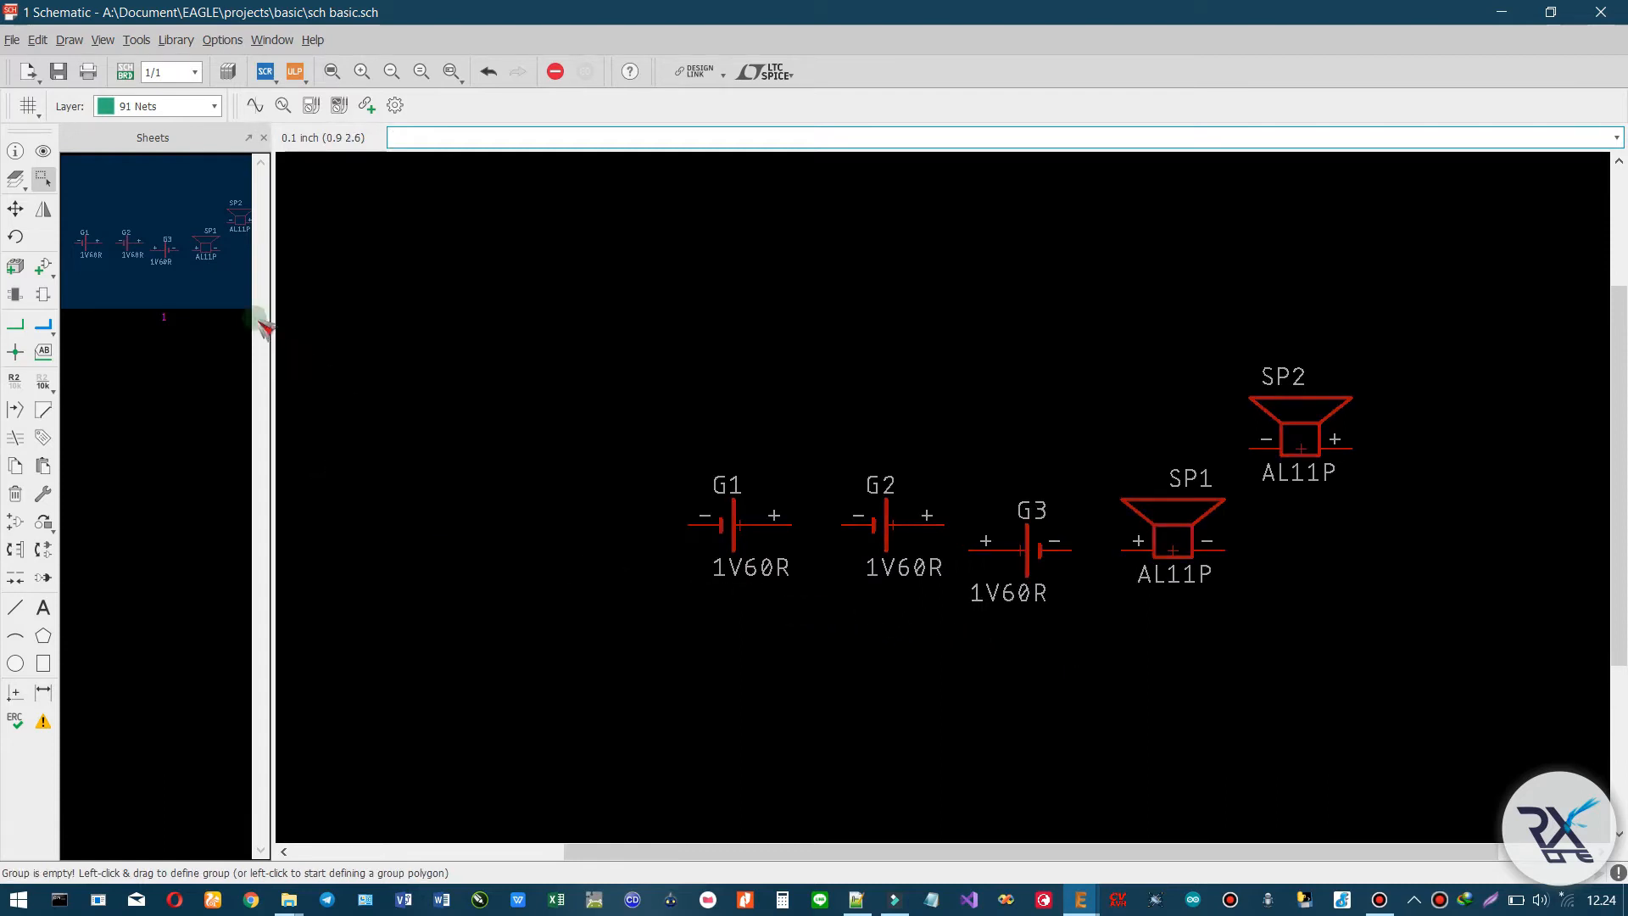
click(15, 238)
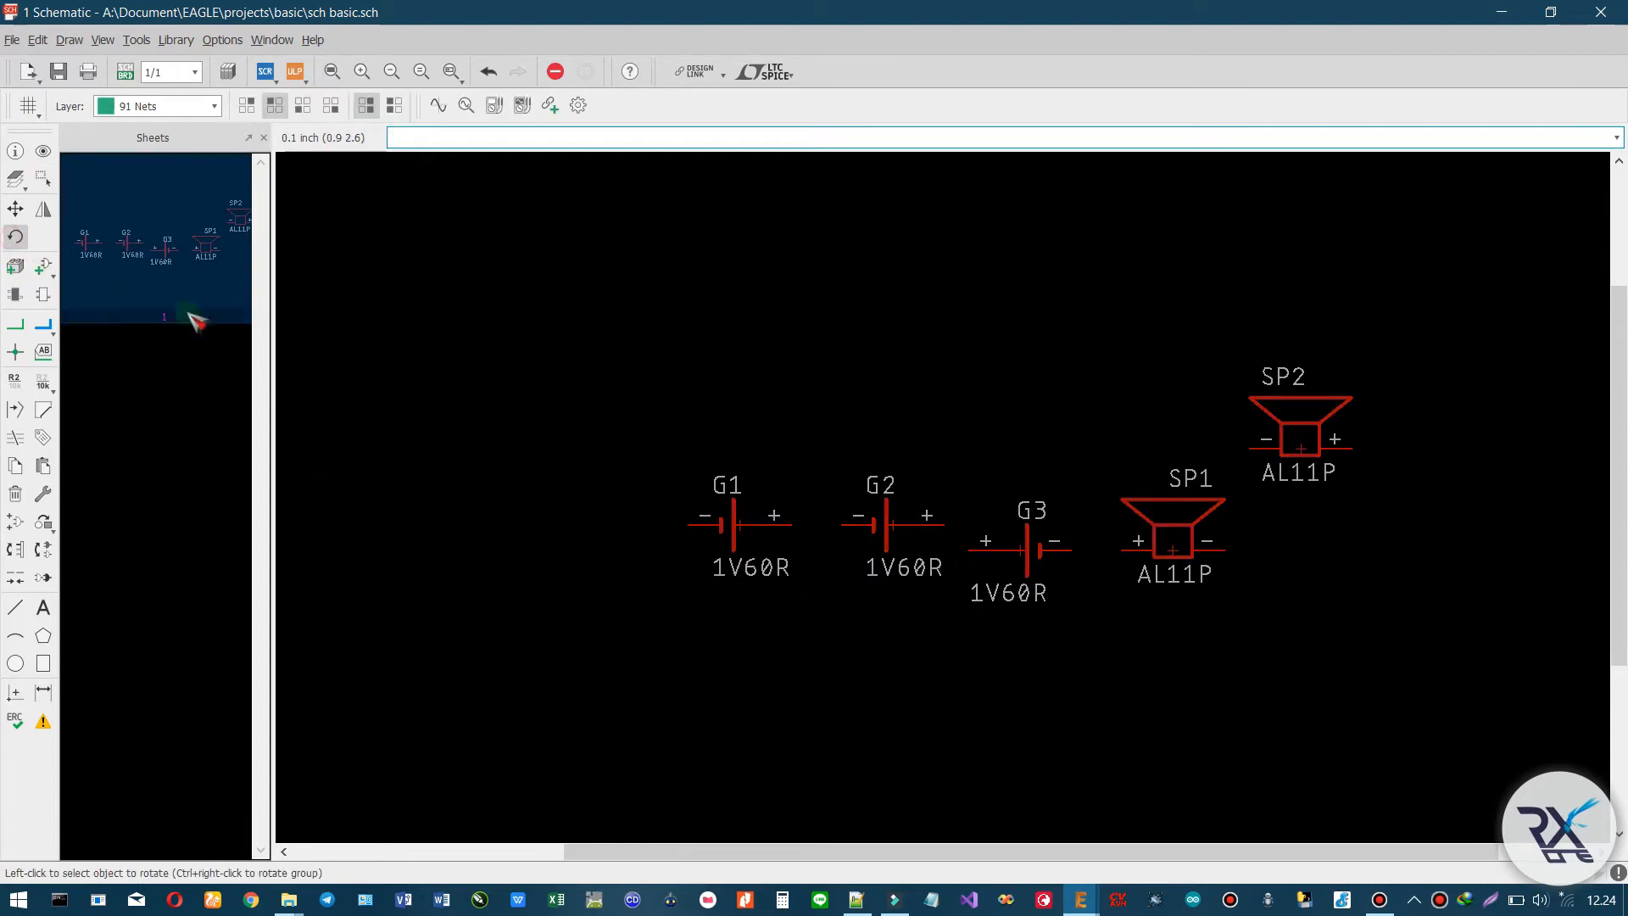
click(740, 524)
click(893, 525)
click(894, 525)
click(894, 525)
click(893, 525)
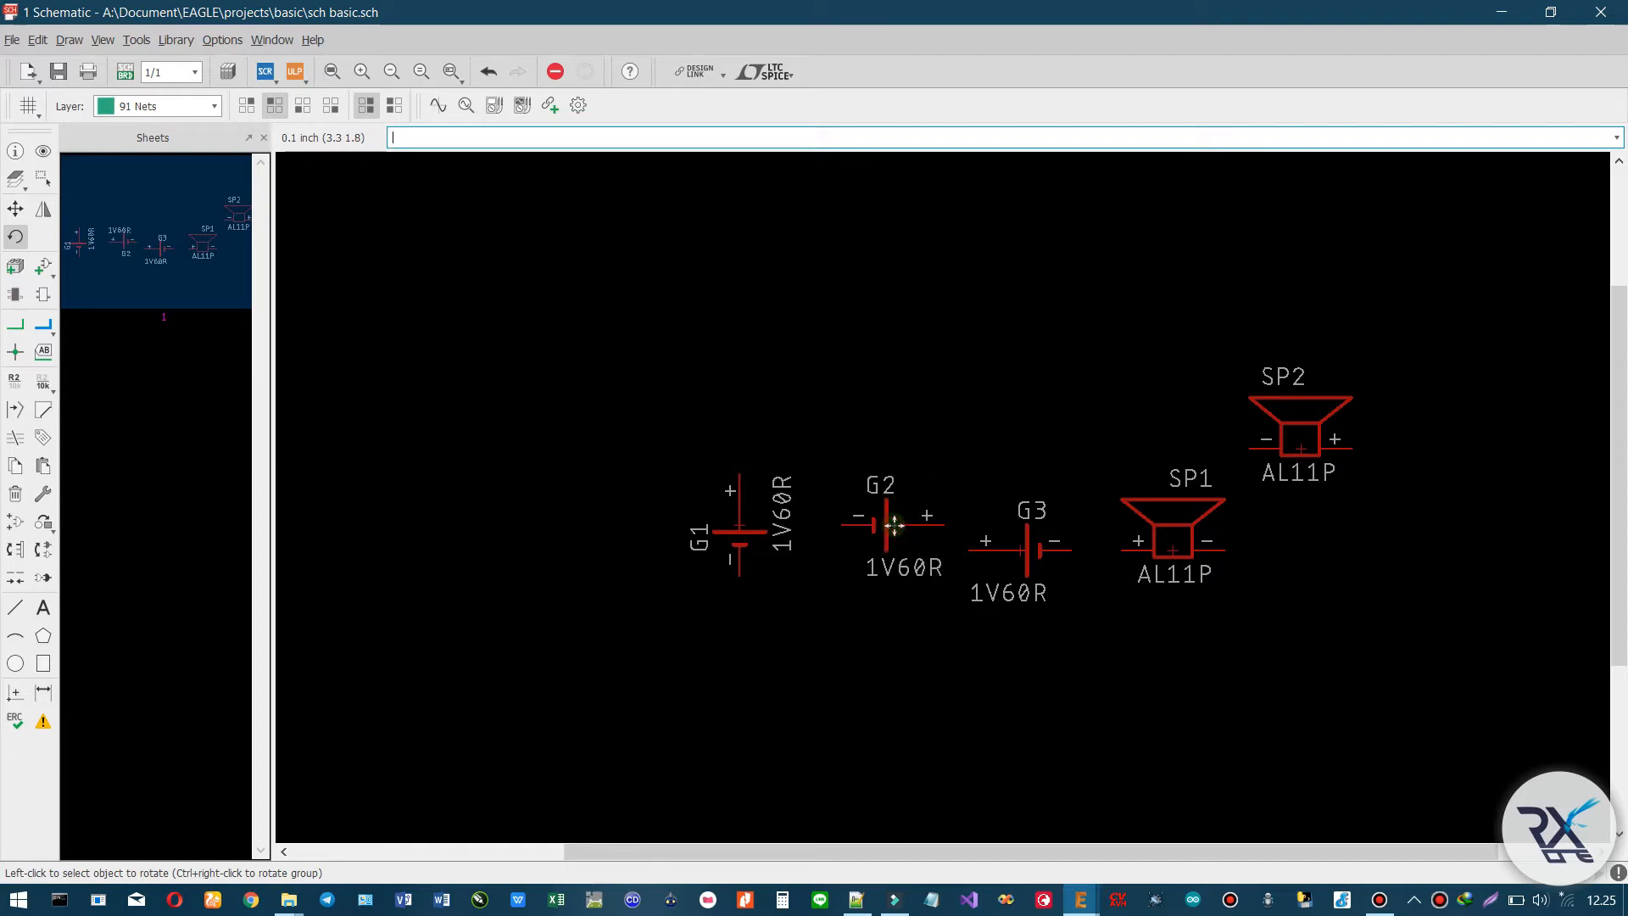
click(1301, 449)
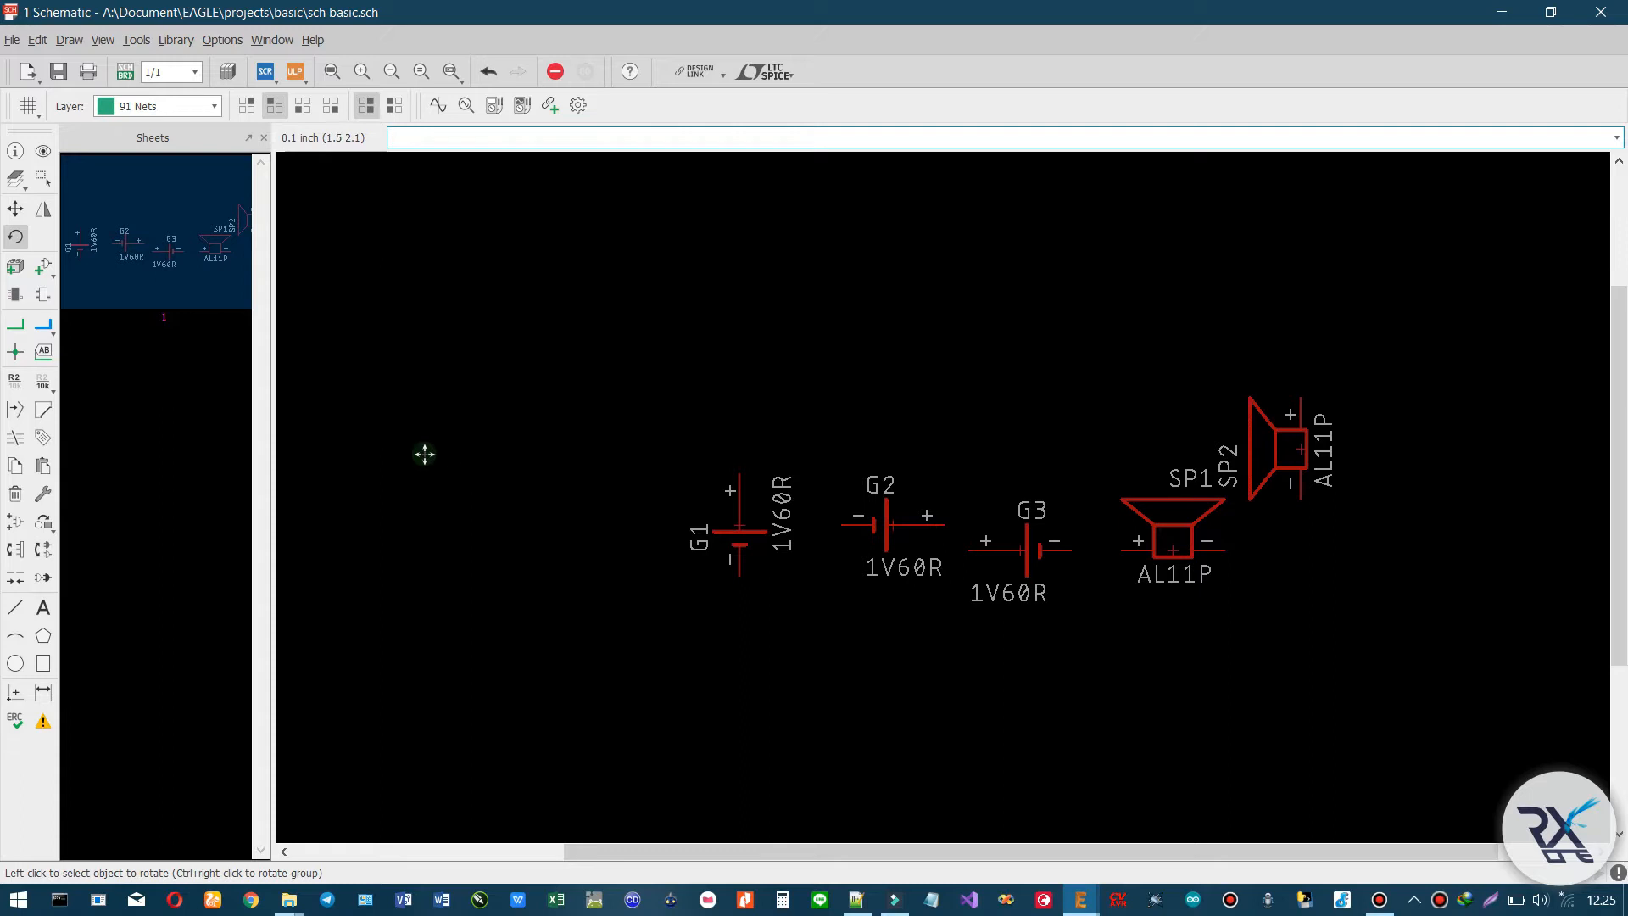
- Group all three batteries and both speakers, and rotate the whole group 180° about battery G2 in two 90° turns
click(42, 178)
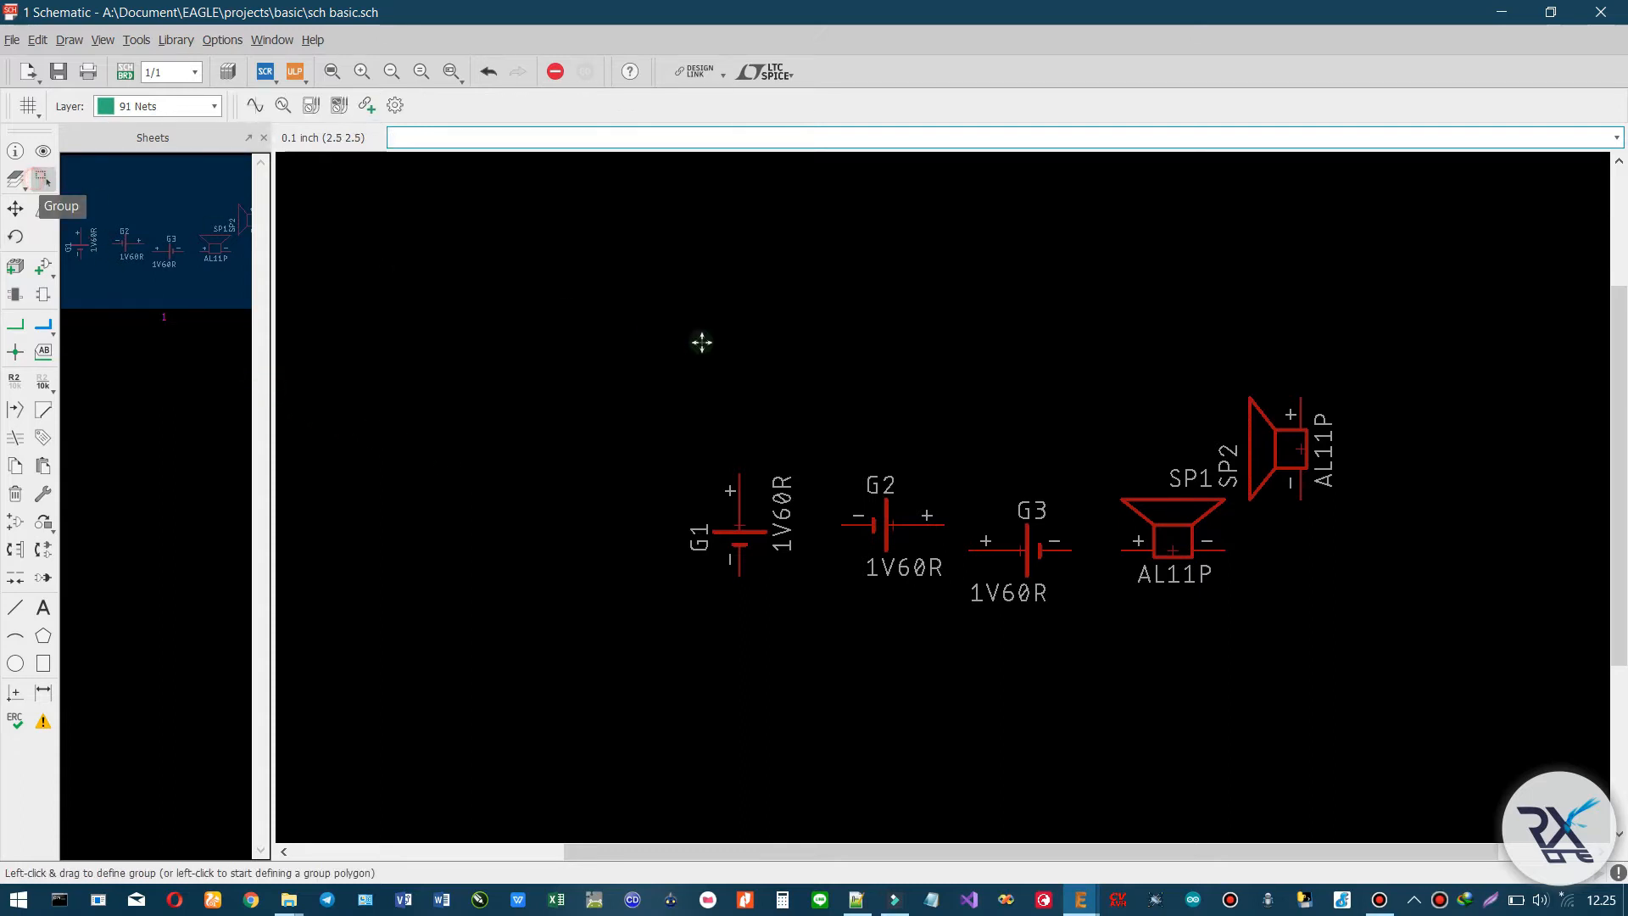
drag(591, 356, 1424, 648)
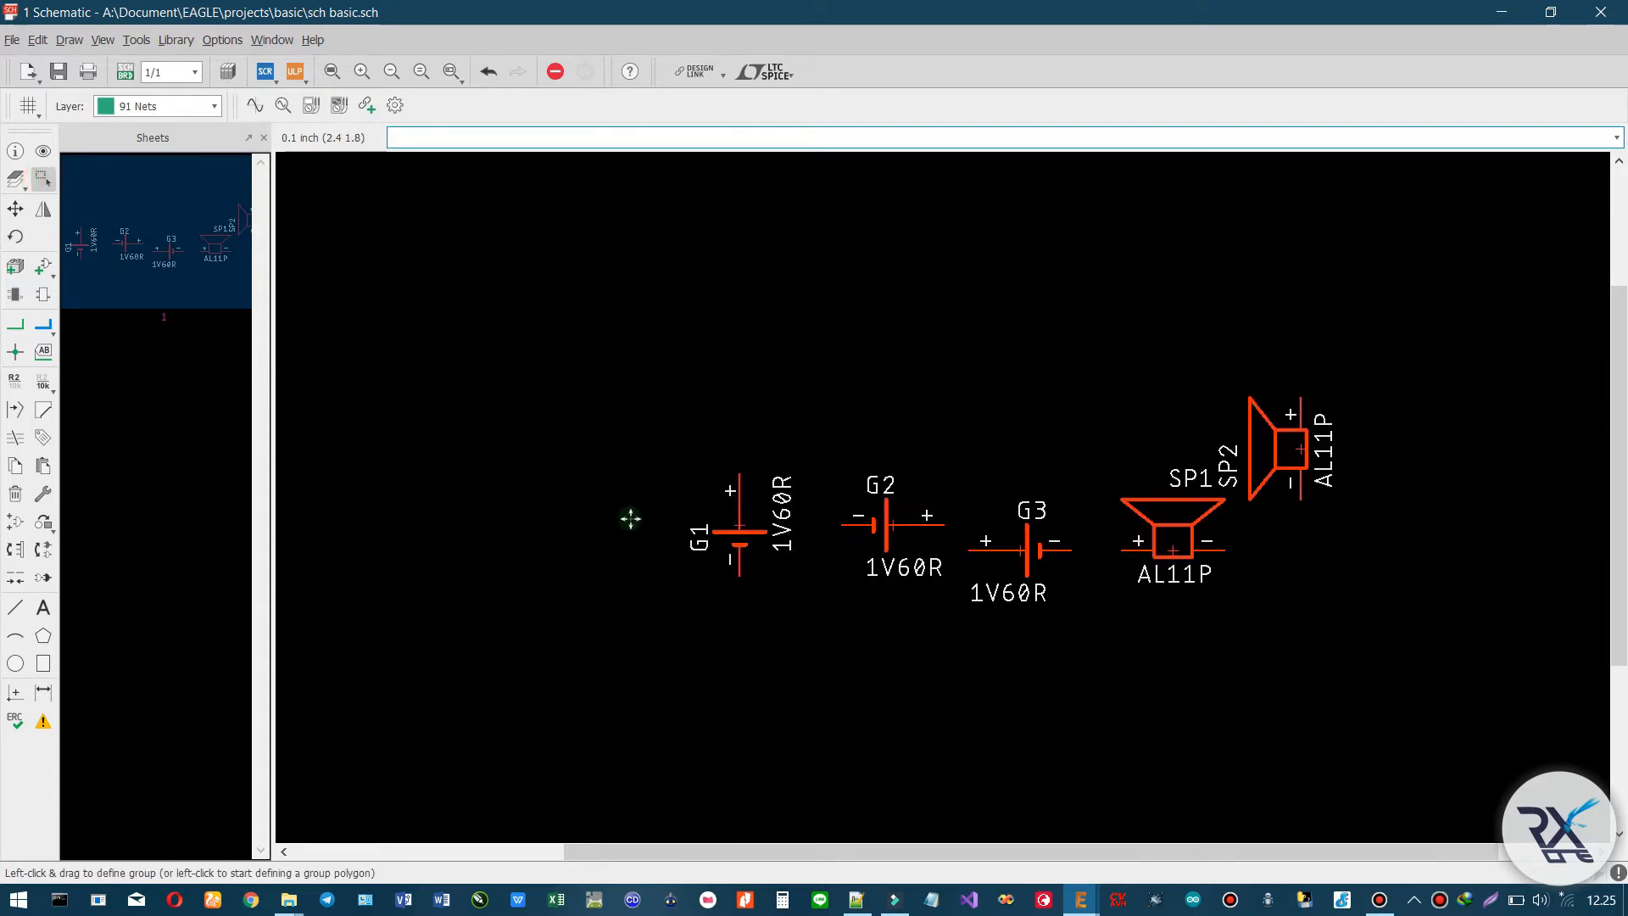
click(15, 236)
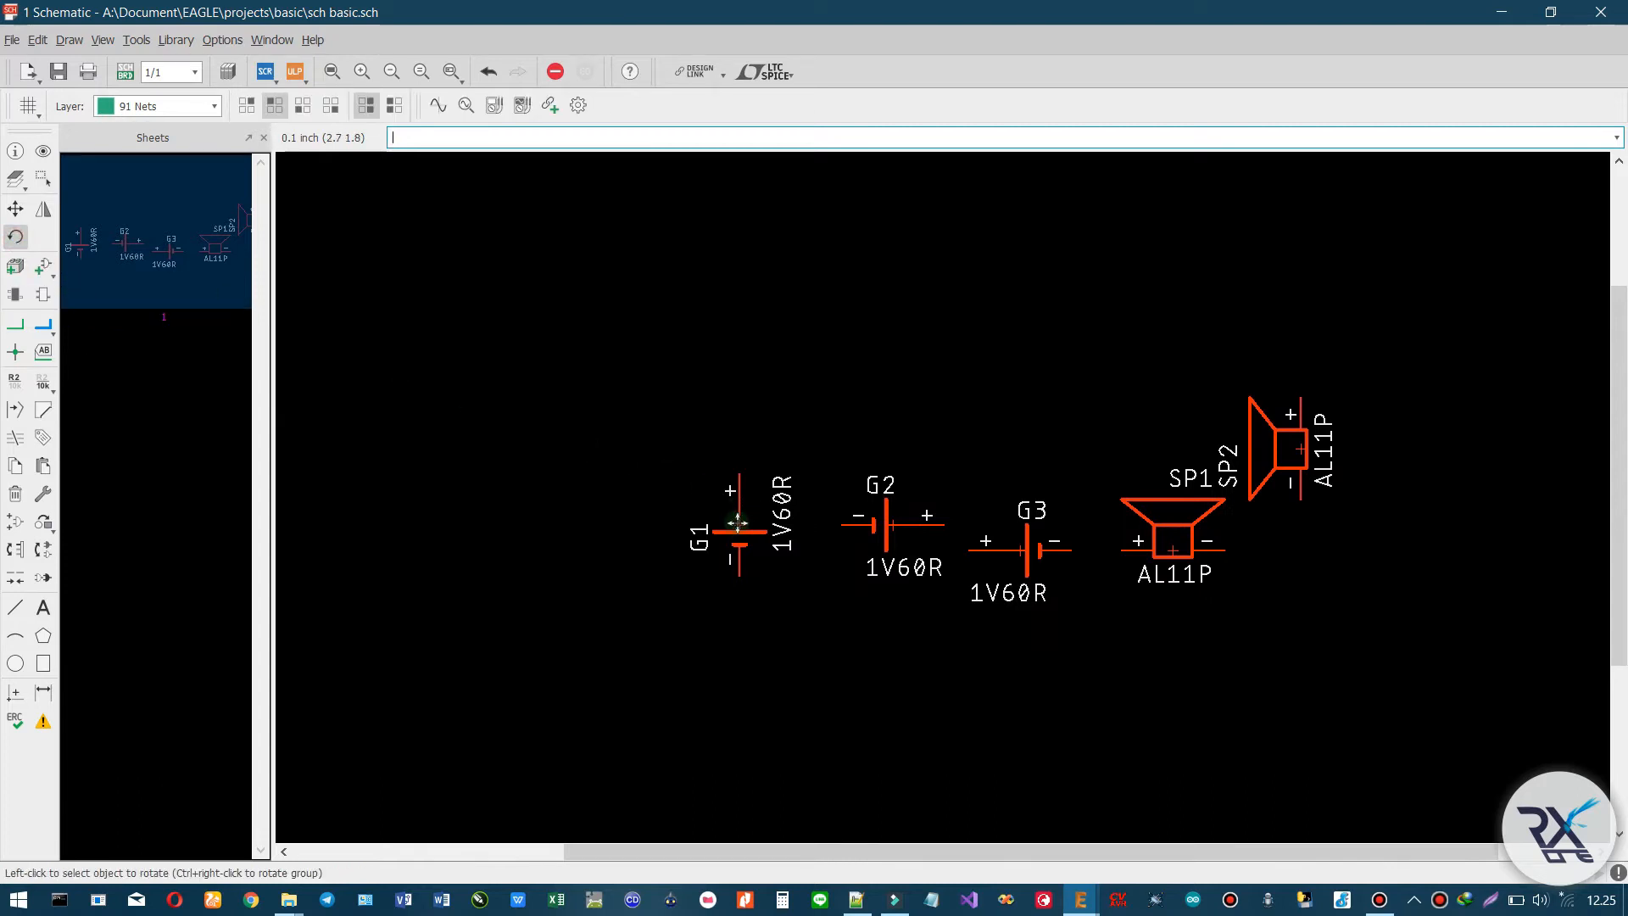
right_click(893, 525)
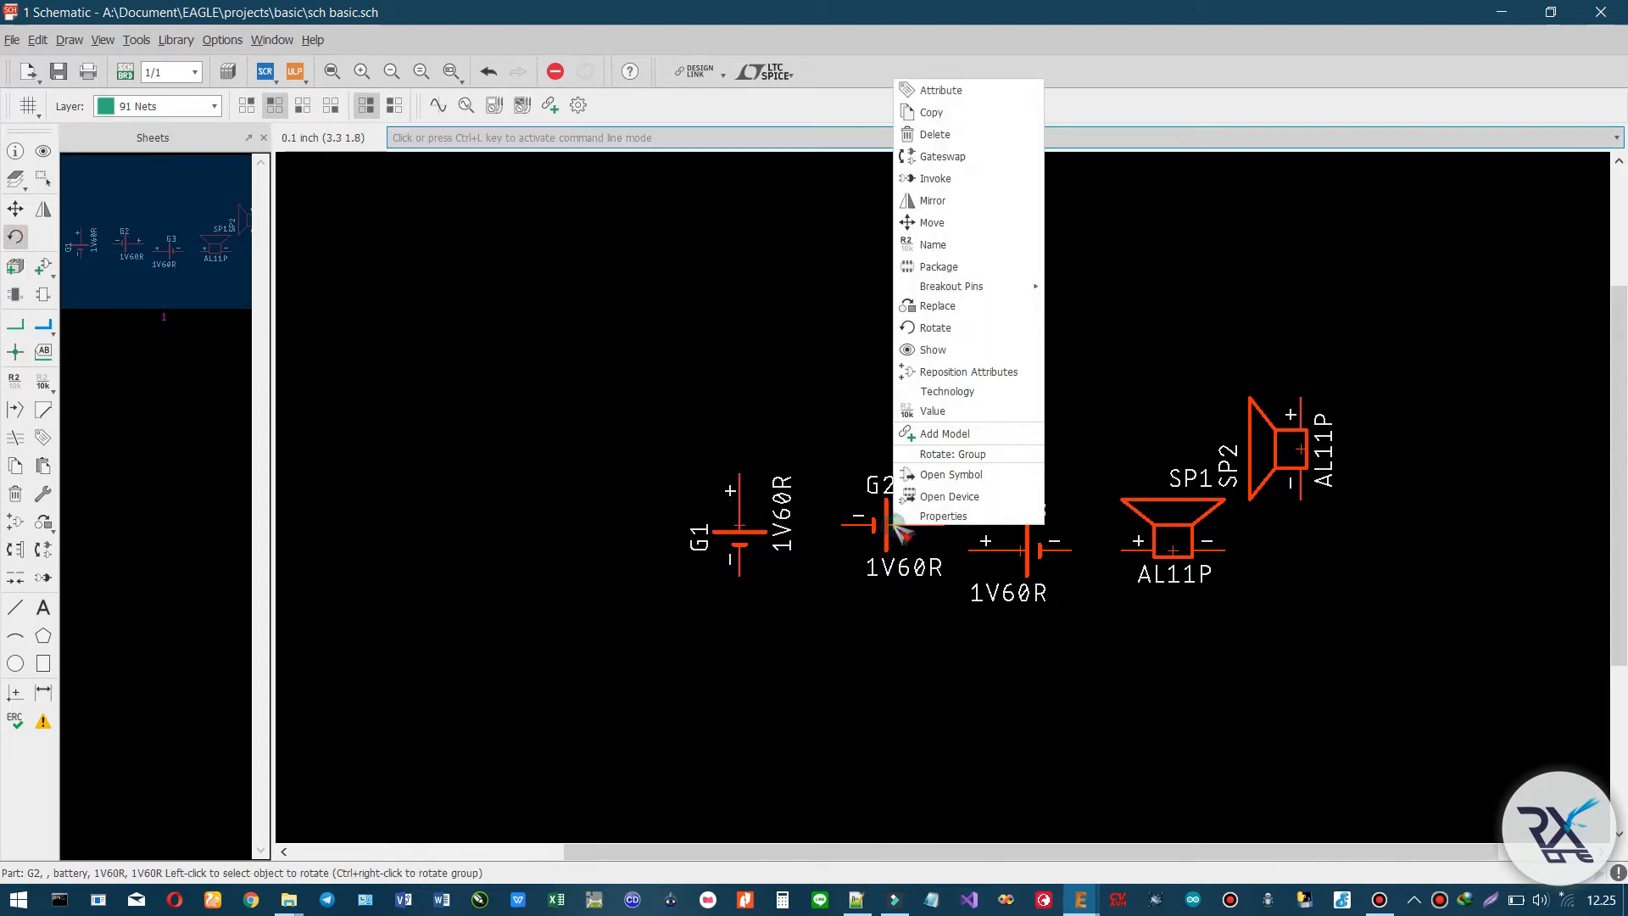
click(945, 458)
right_click(892, 527)
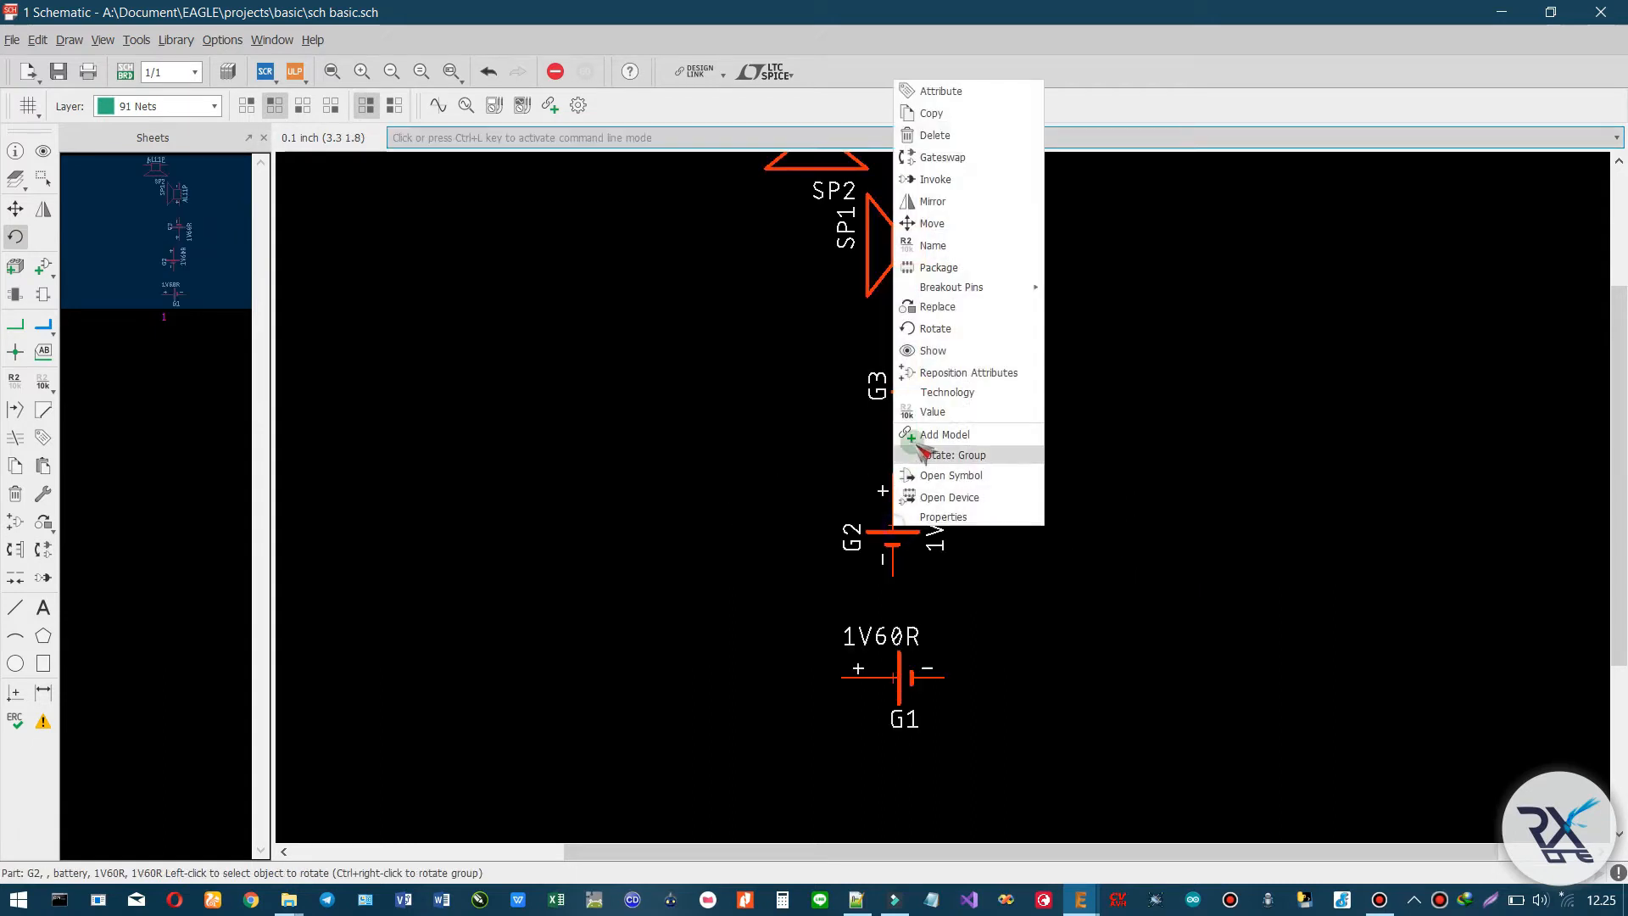
click(940, 455)
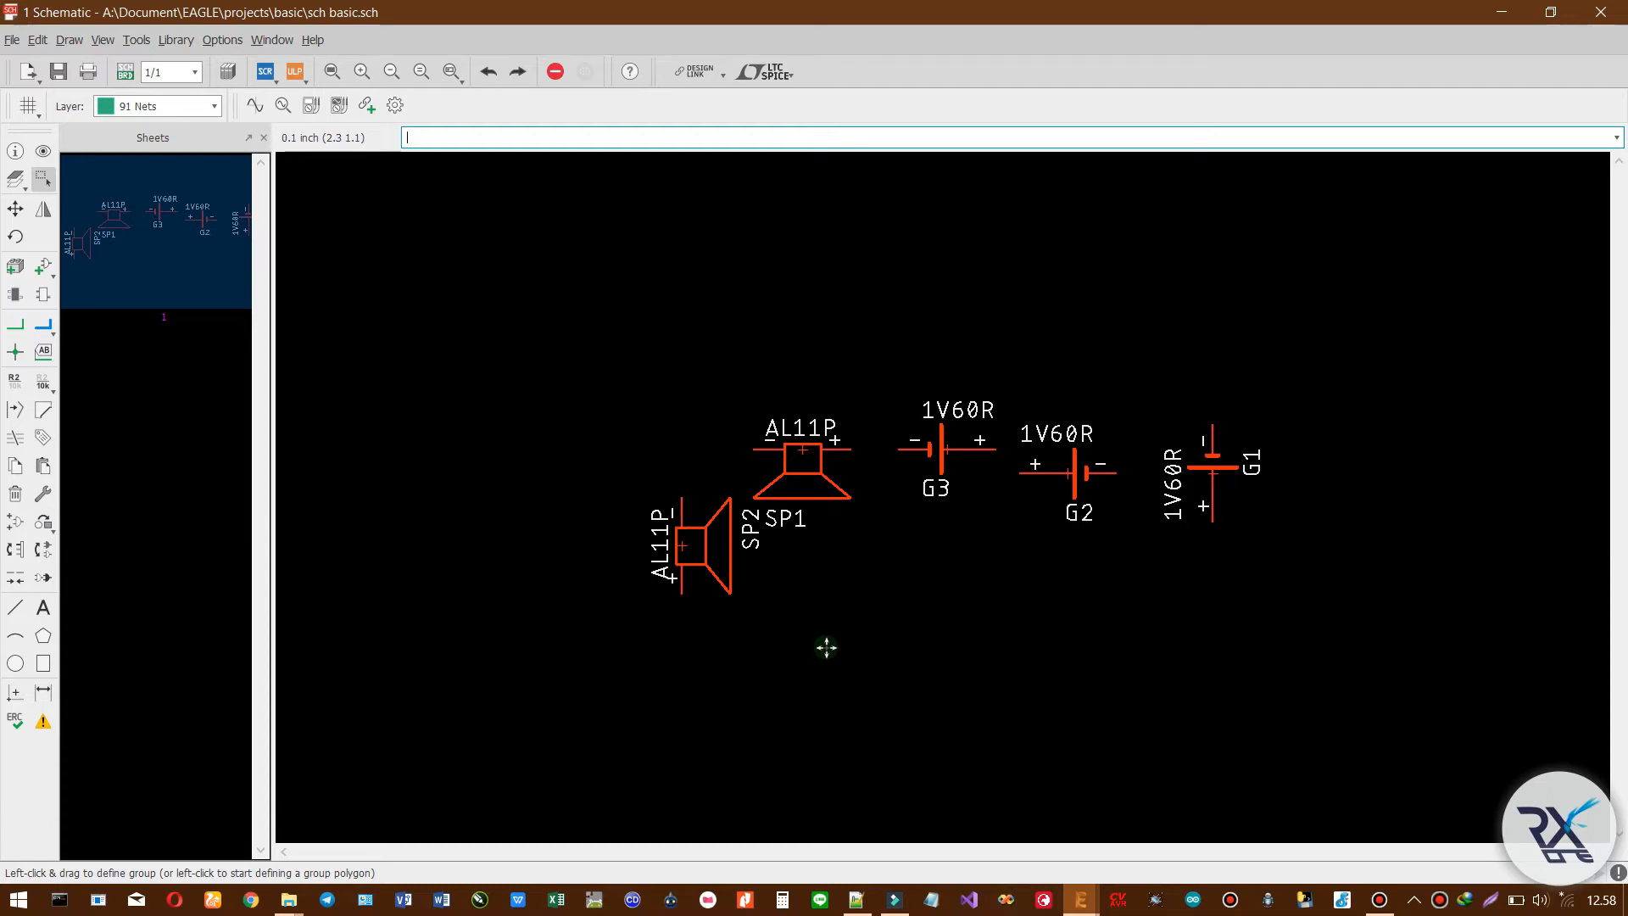
- Clear the group and place a copy of speaker SP2 just below battery G2
click(777, 591)
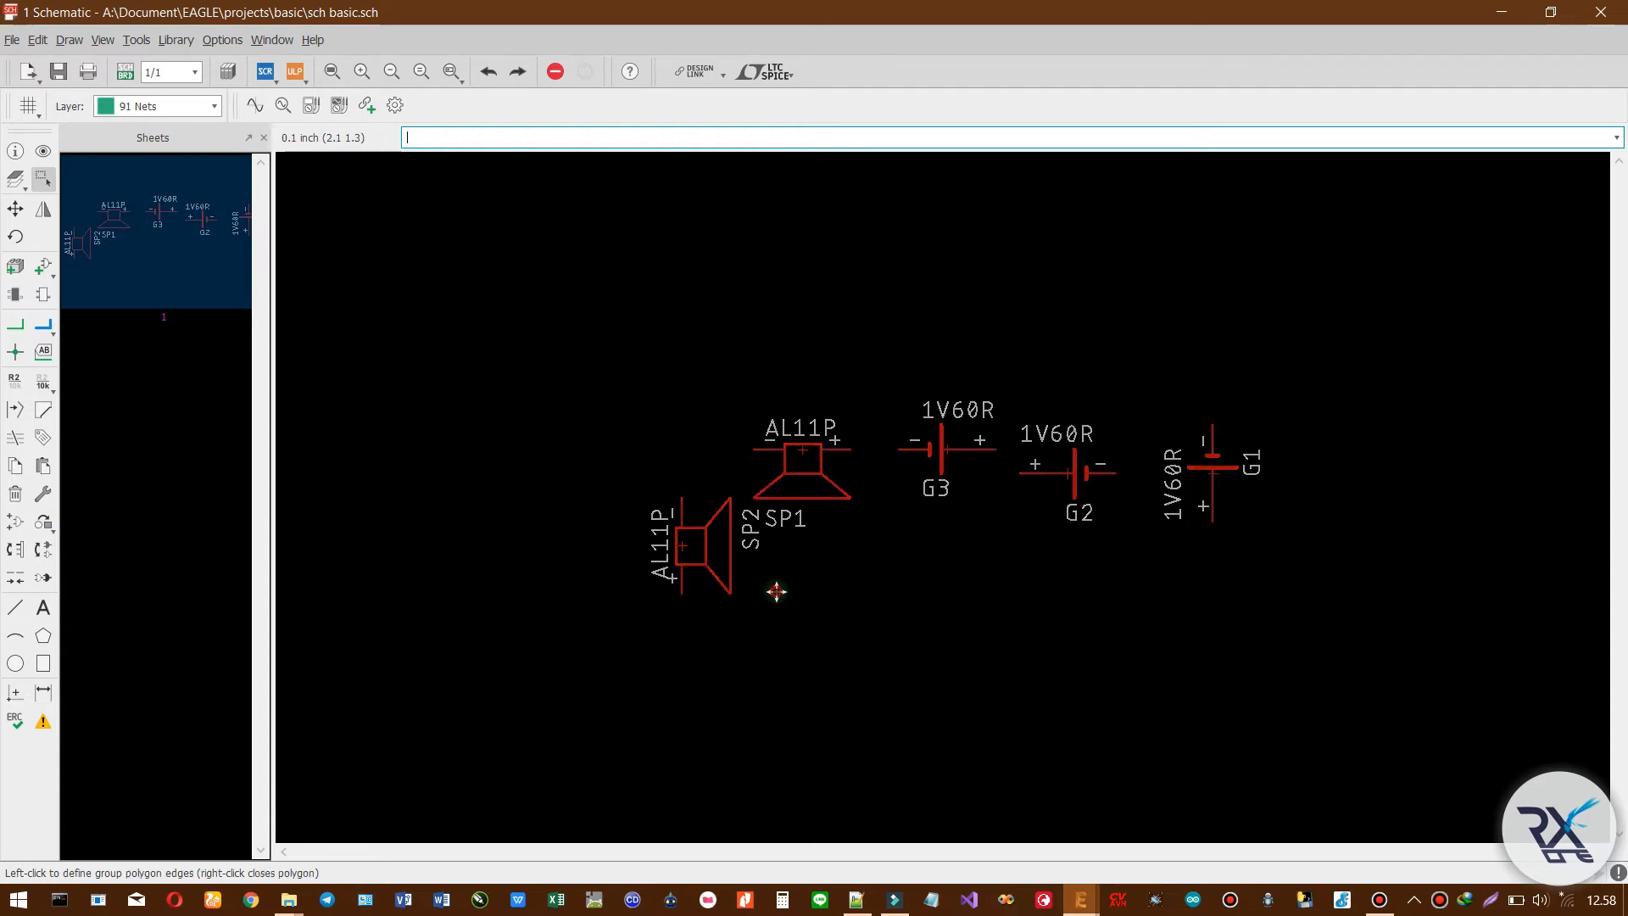
right_click(684, 549)
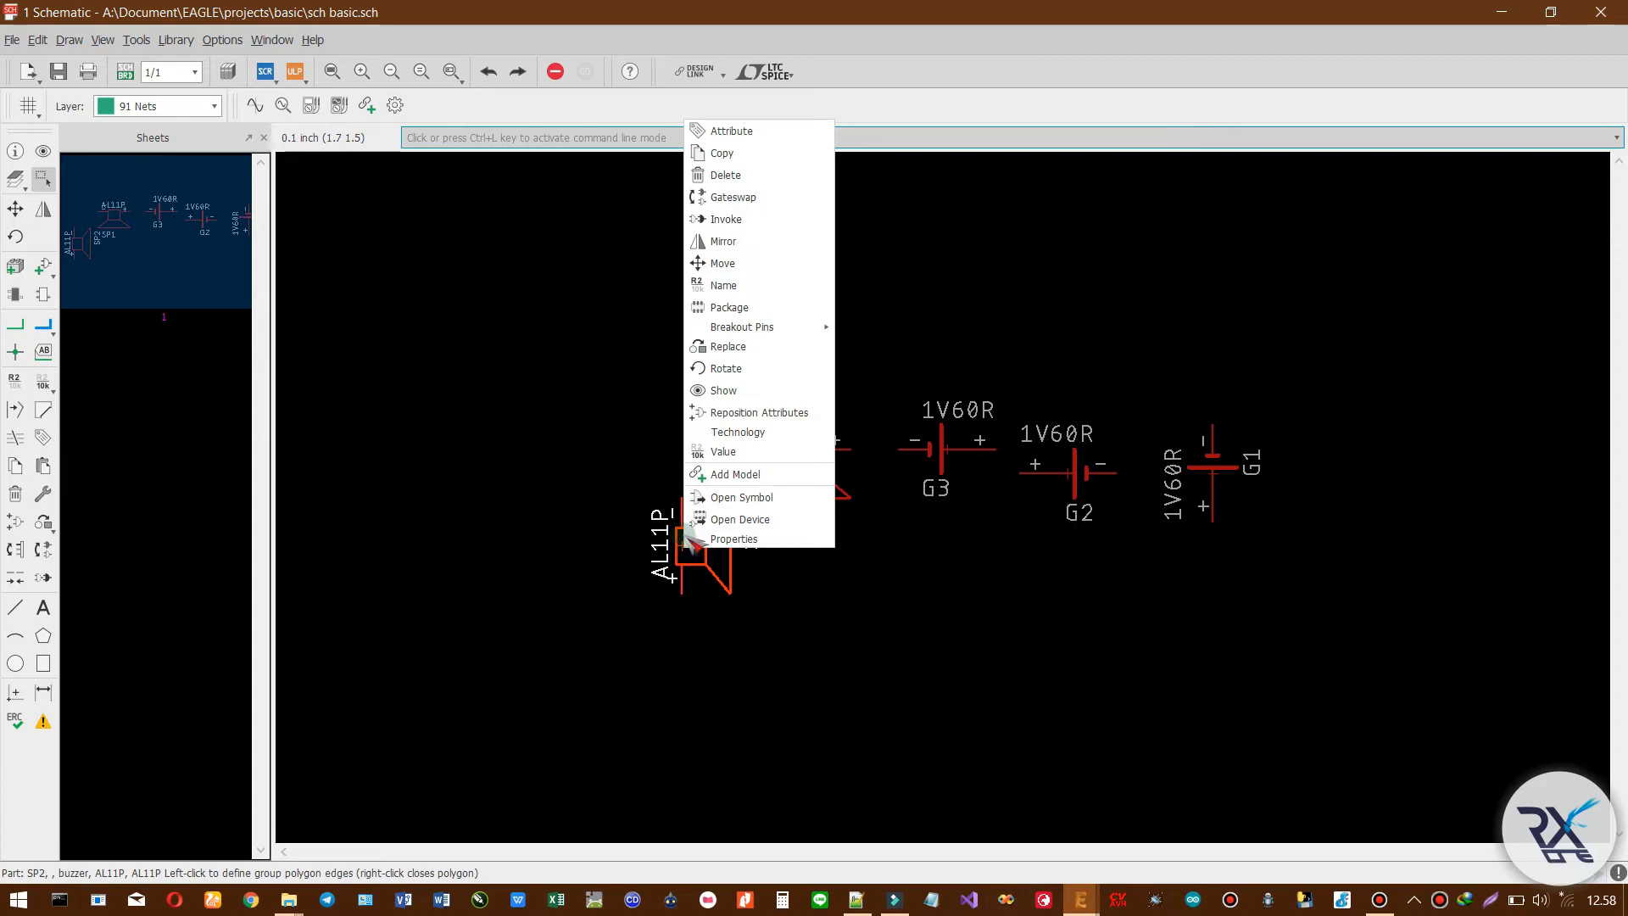
click(707, 149)
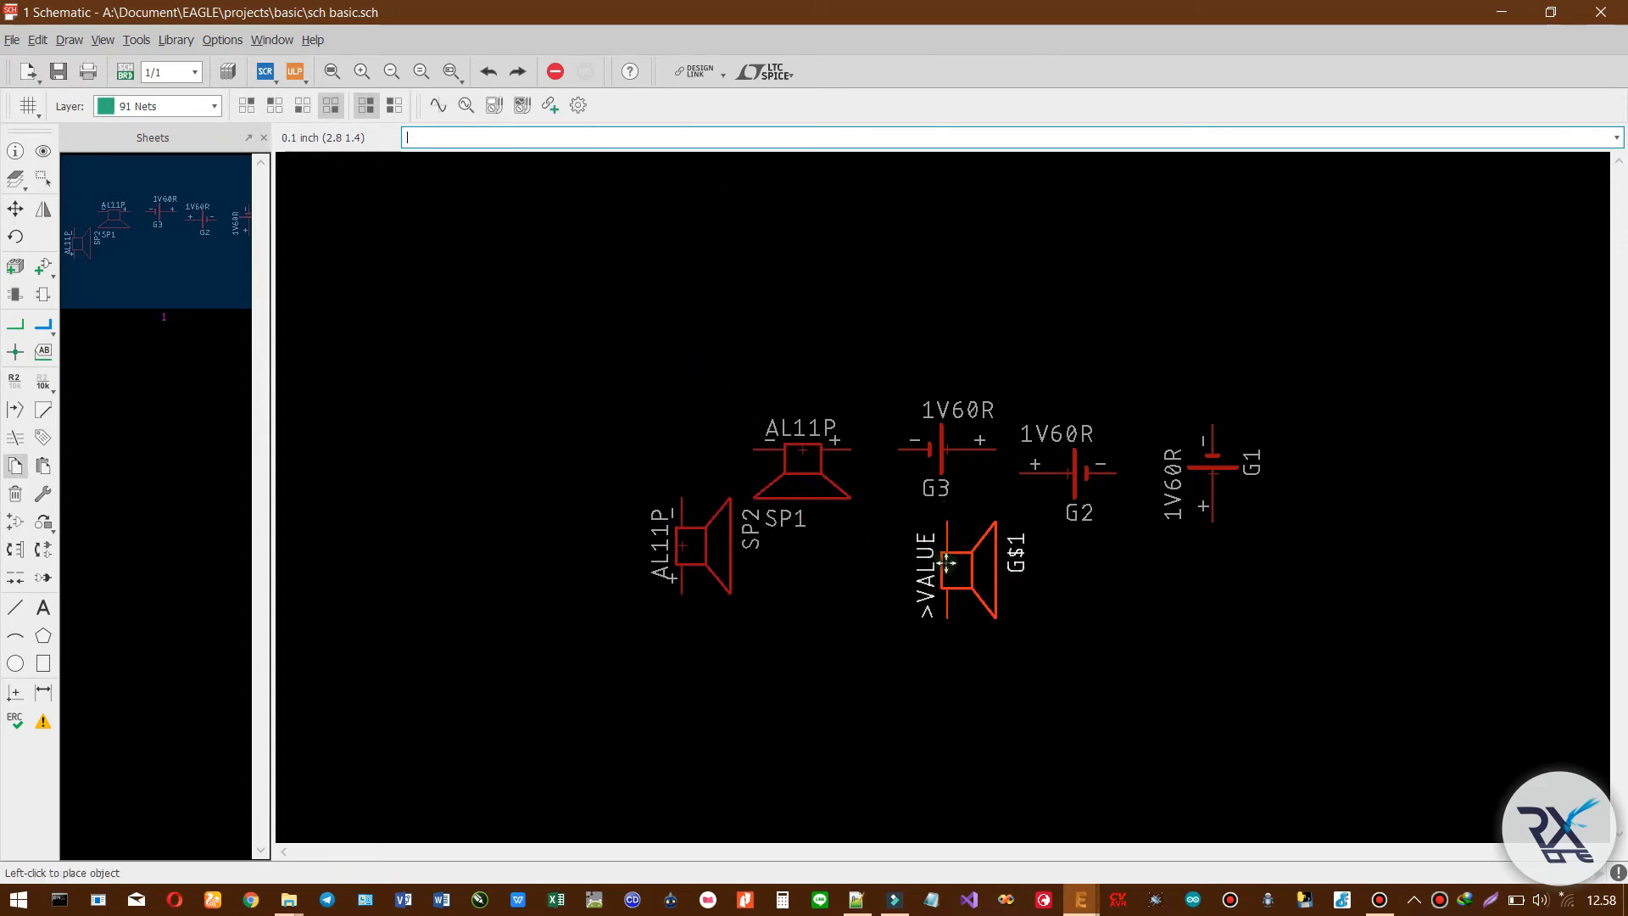
click(1016, 589)
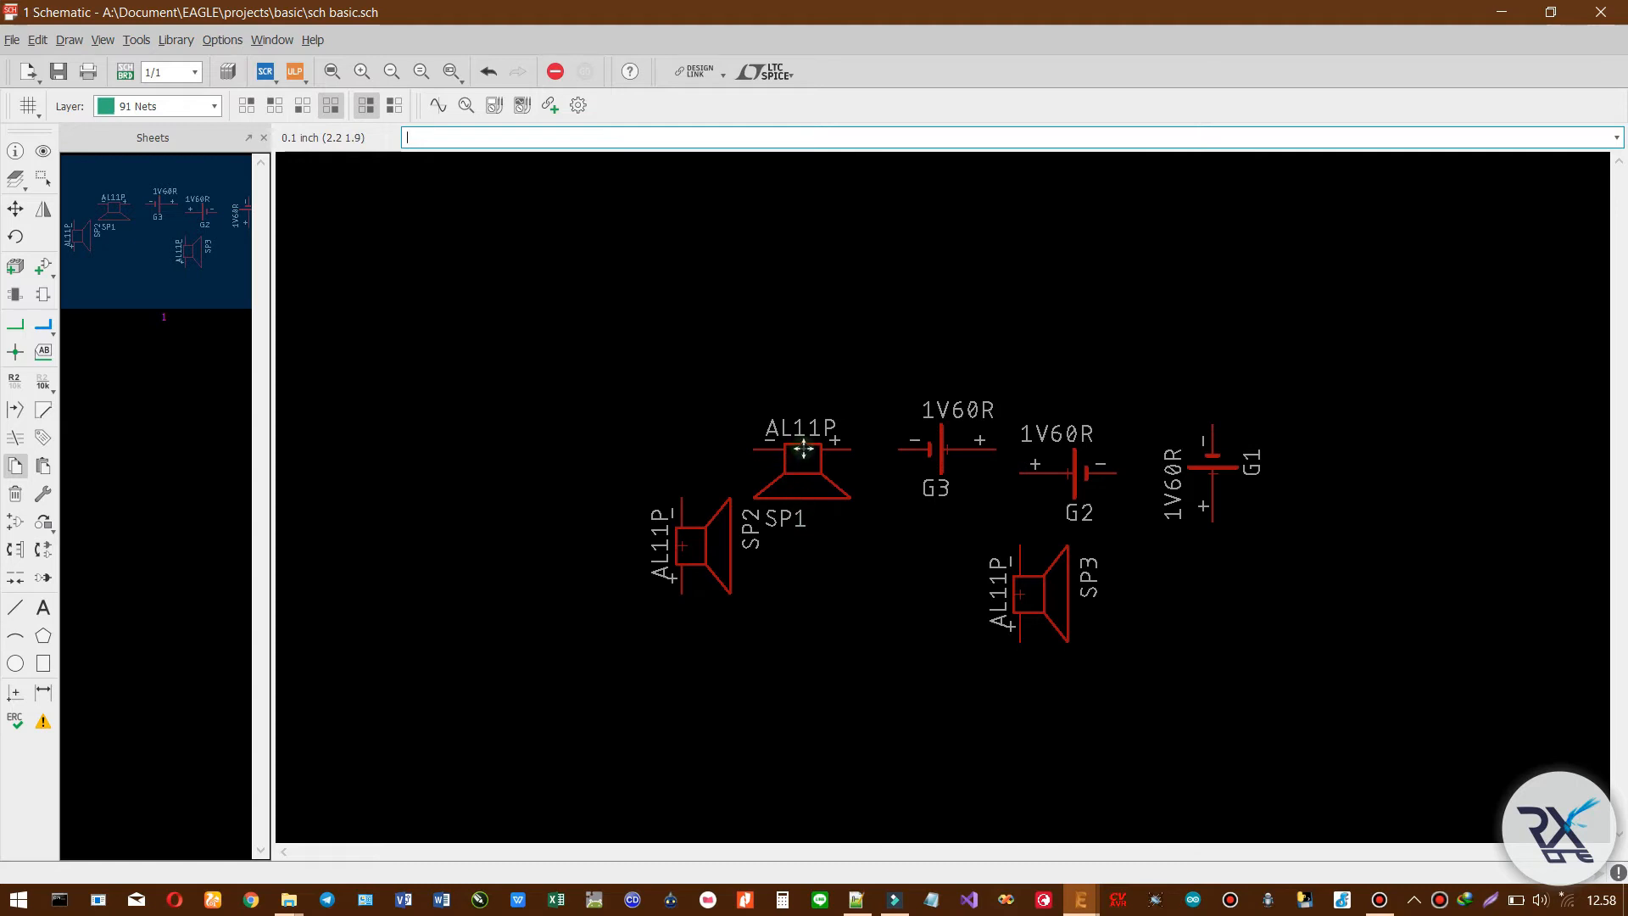
- Copy battery G3 to the space below speaker SP1, and copy that new battery to a spot further down and left
click(946, 448)
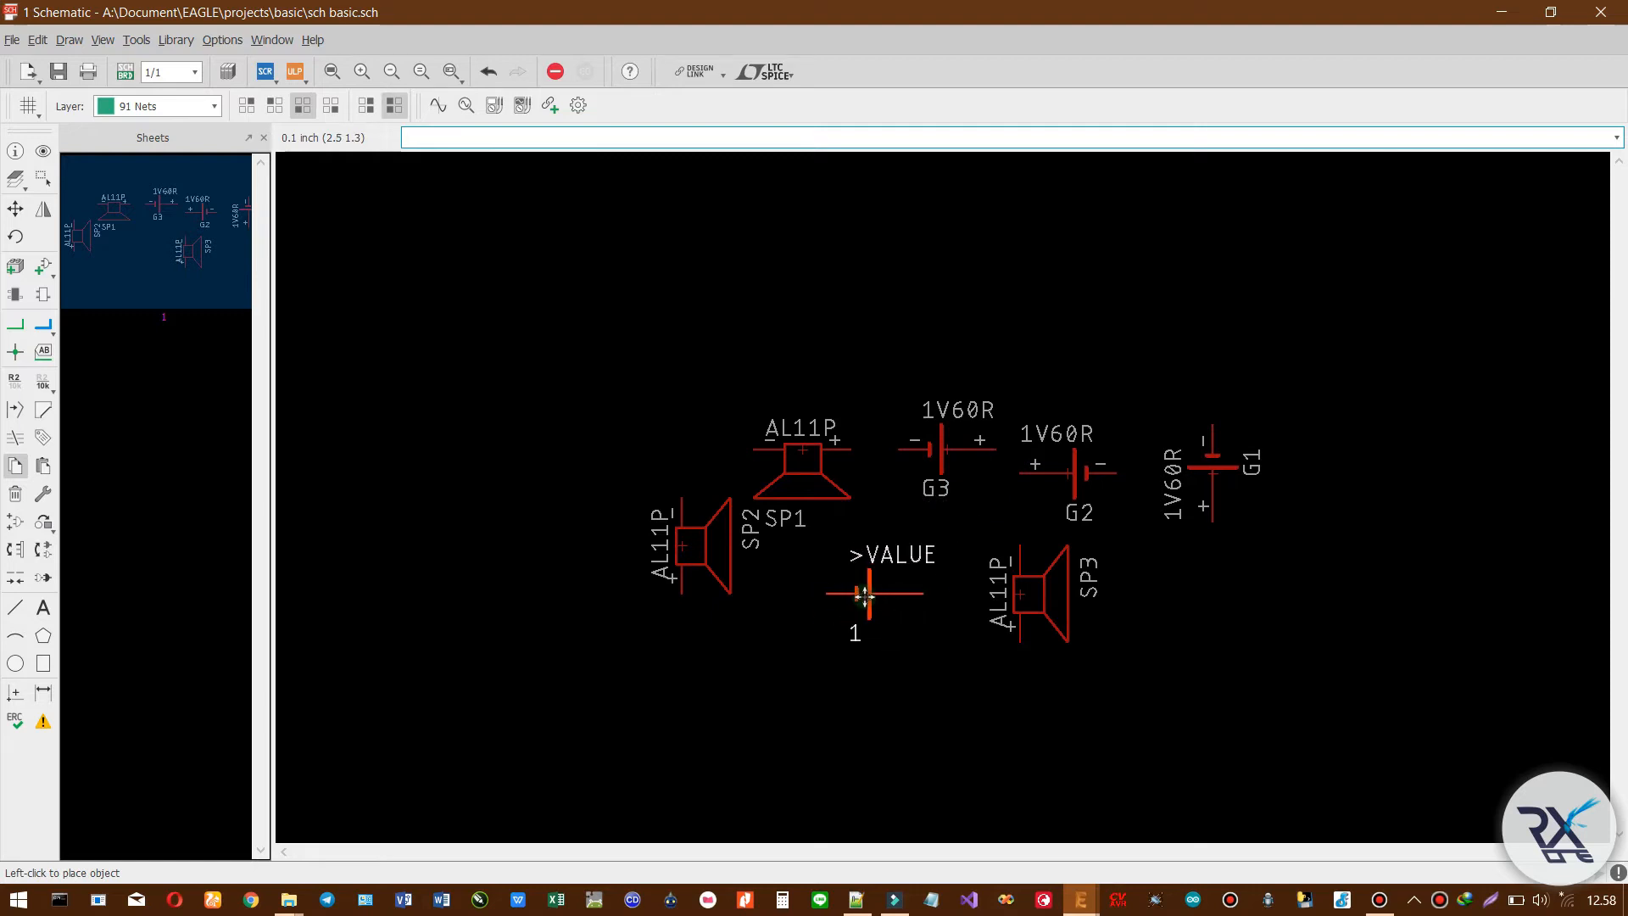
click(869, 596)
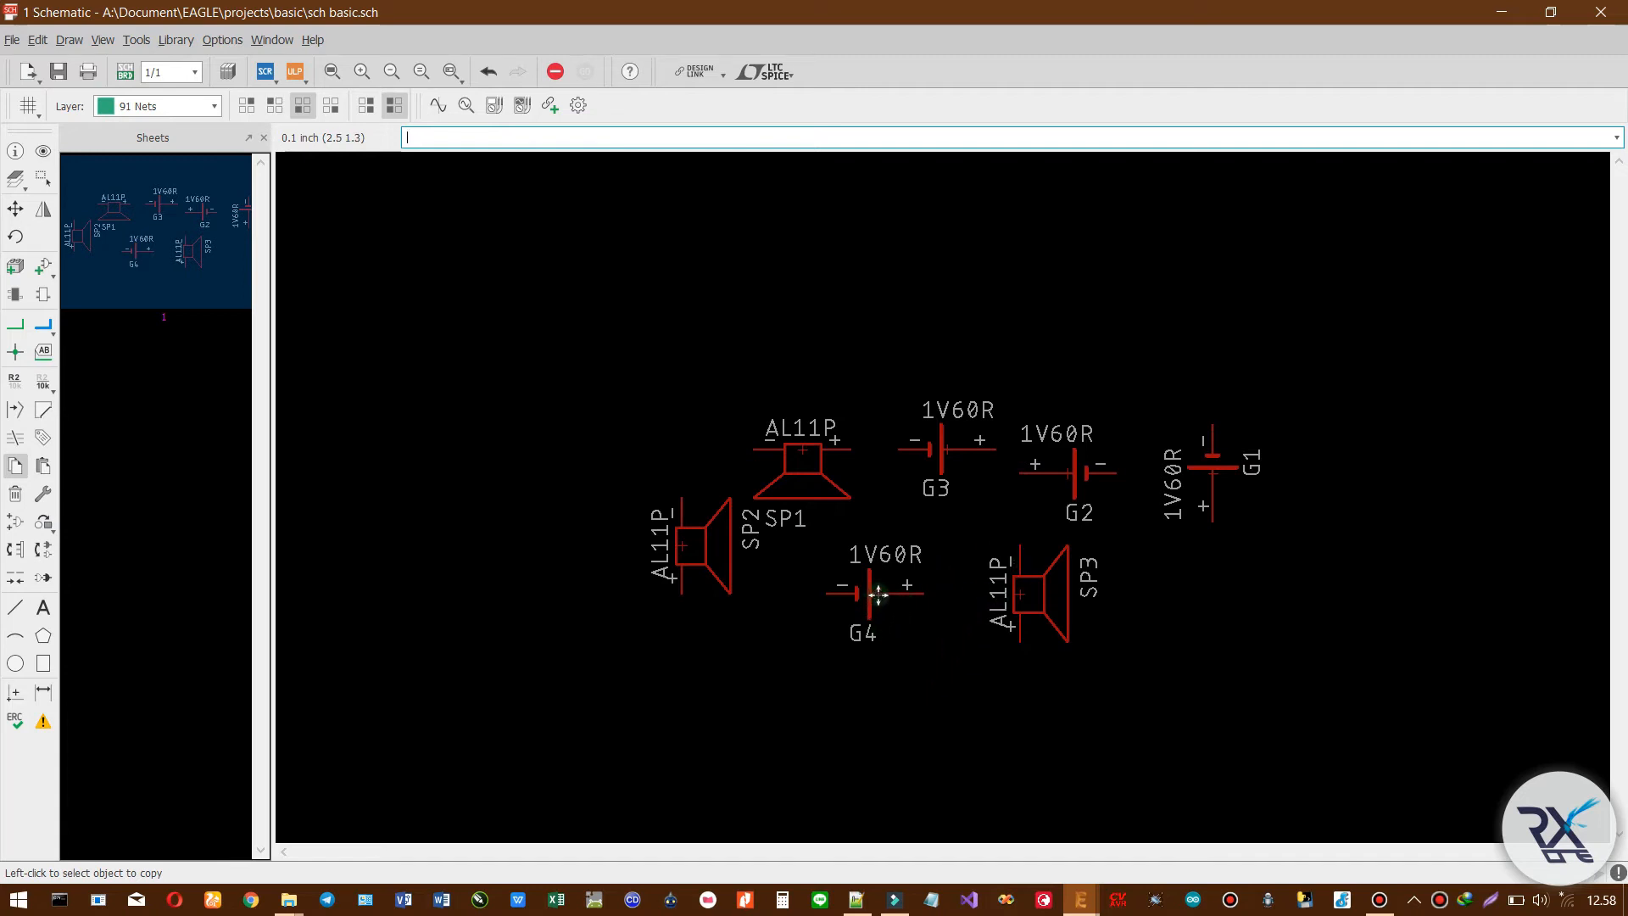
click(876, 592)
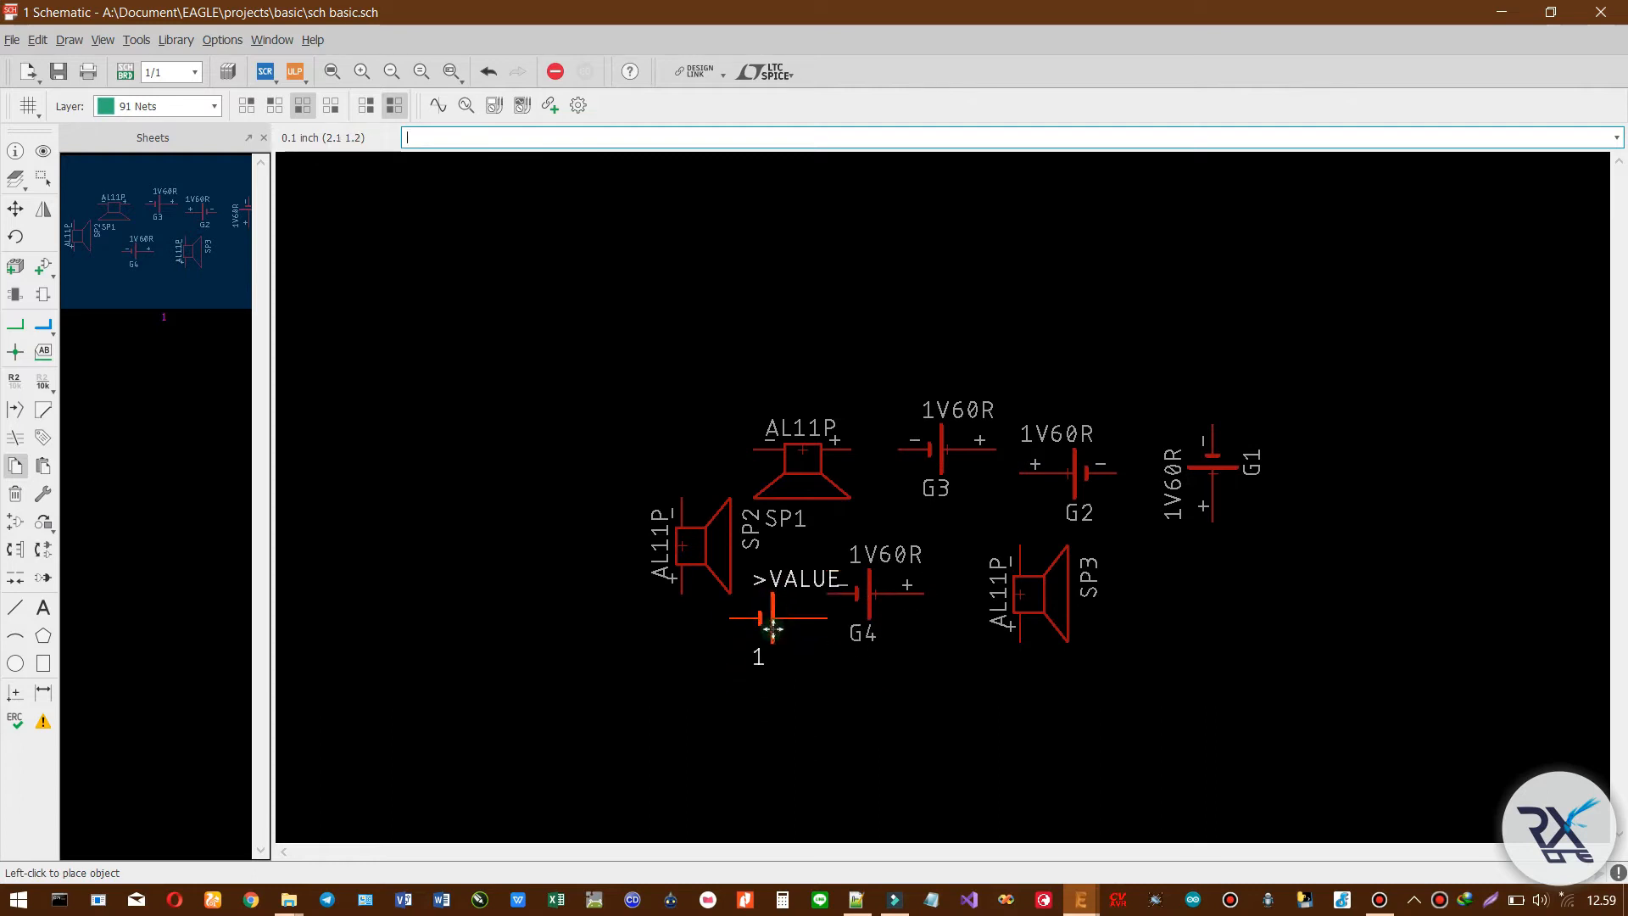
click(747, 665)
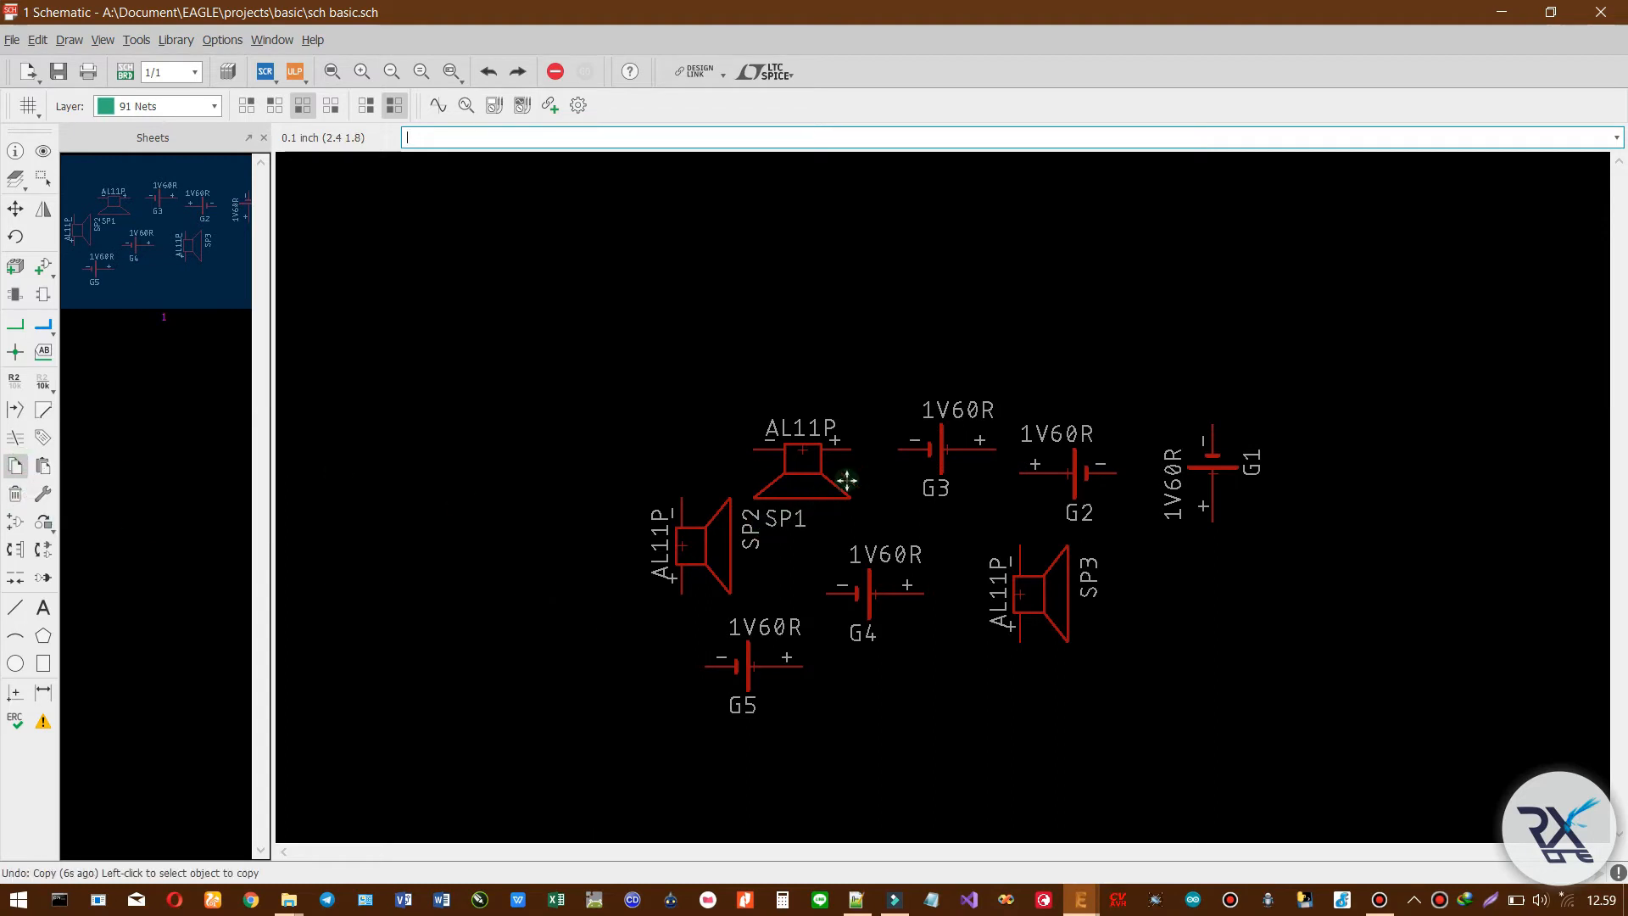
- Place two more copies of battery G3 in a row above it and a copy of speaker SP1 at that row's left end
click(948, 447)
click(1013, 351)
click(943, 449)
click(821, 352)
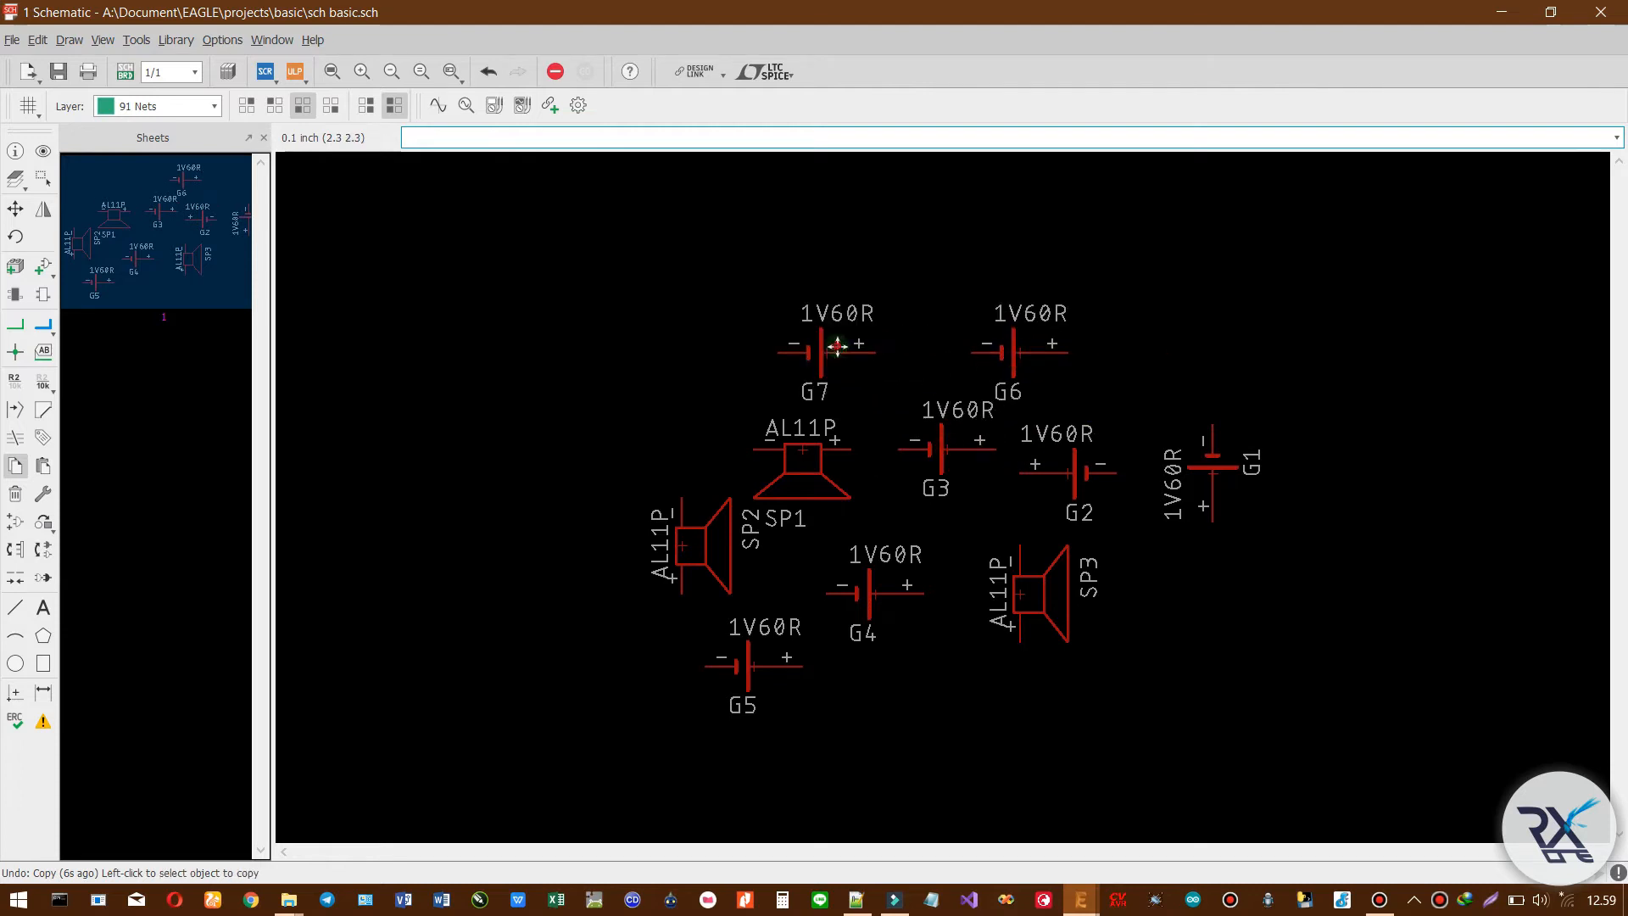
click(813, 450)
click(658, 354)
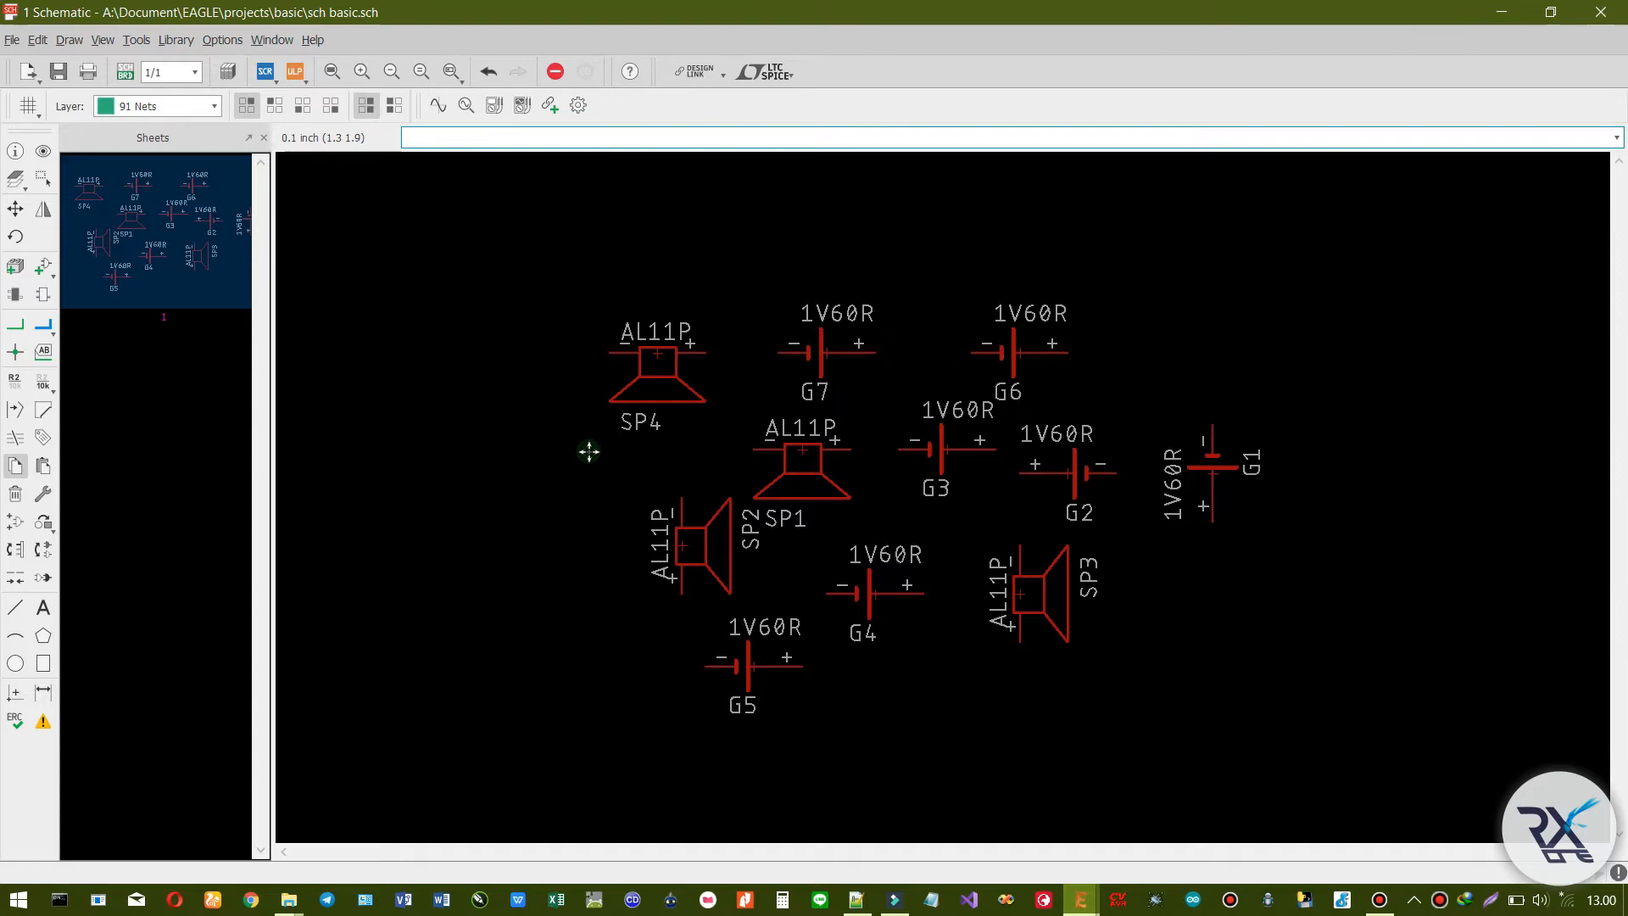
- Group SP4, G7, SP1, SP2, G4 and G5, place a copy of the group to their left, and clear the group
click(43, 178)
drag(506, 226, 938, 740)
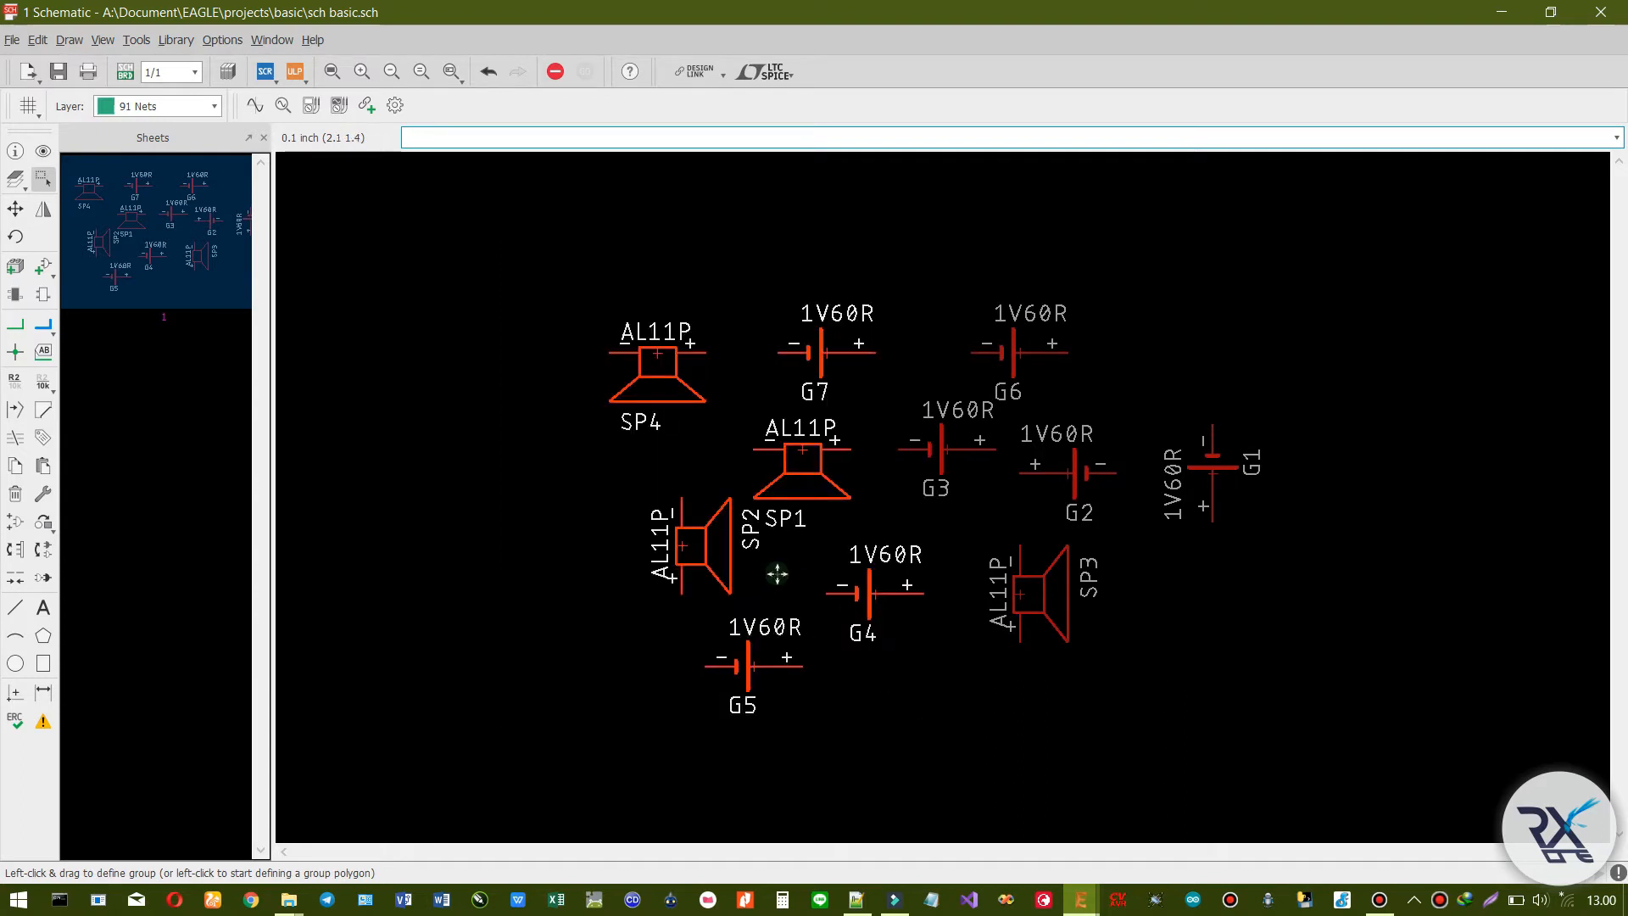
click(16, 465)
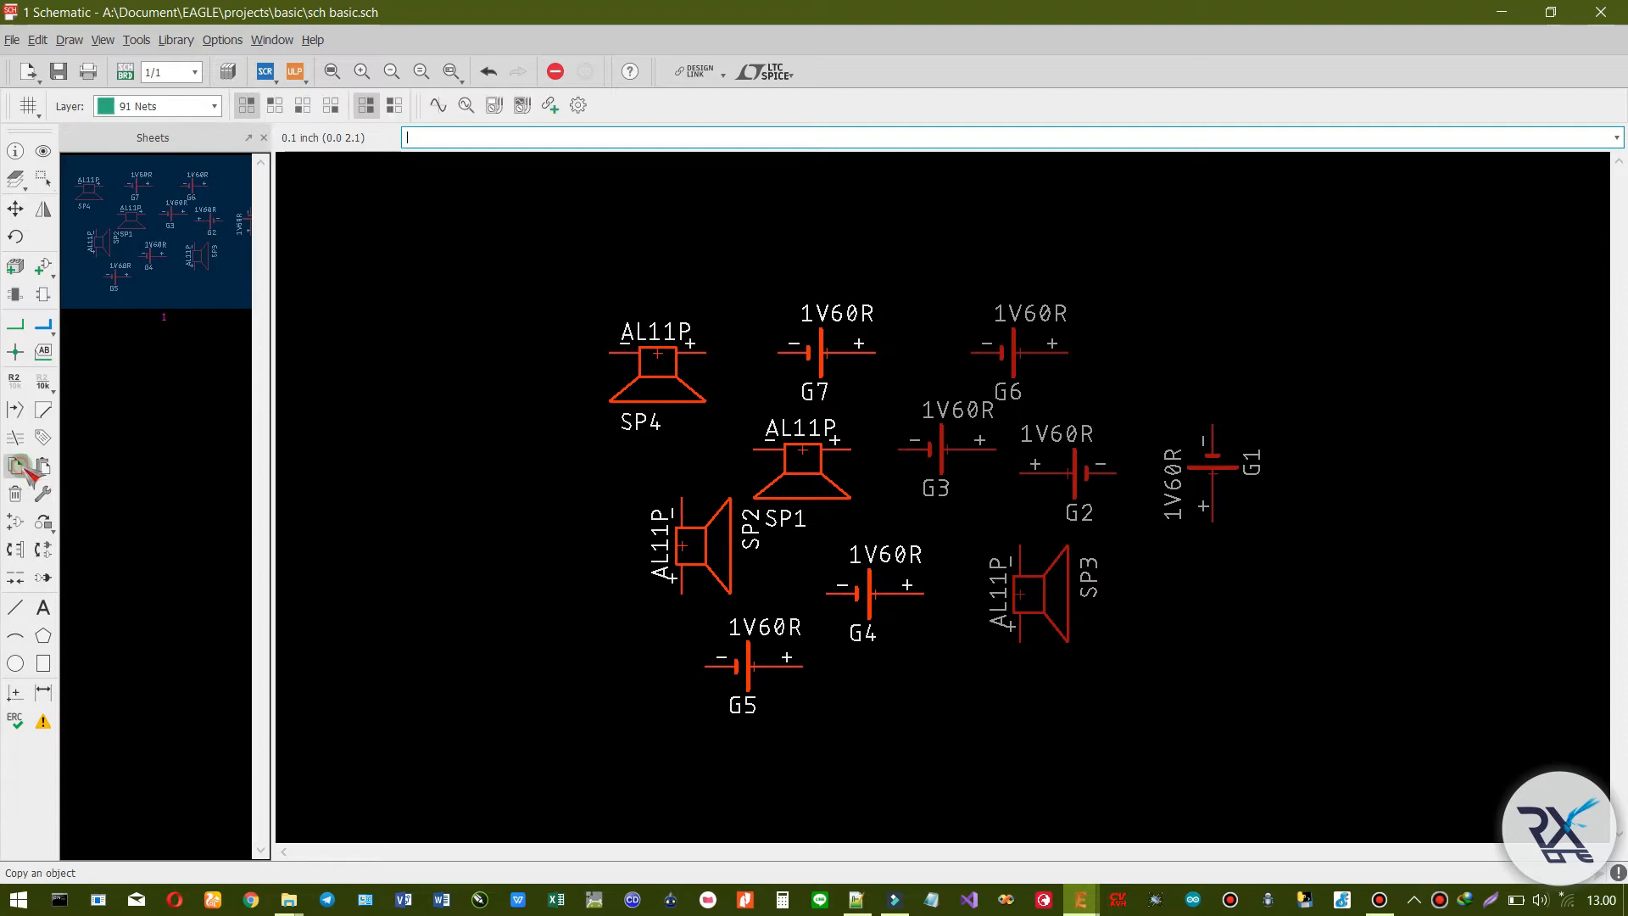
right_click(804, 451)
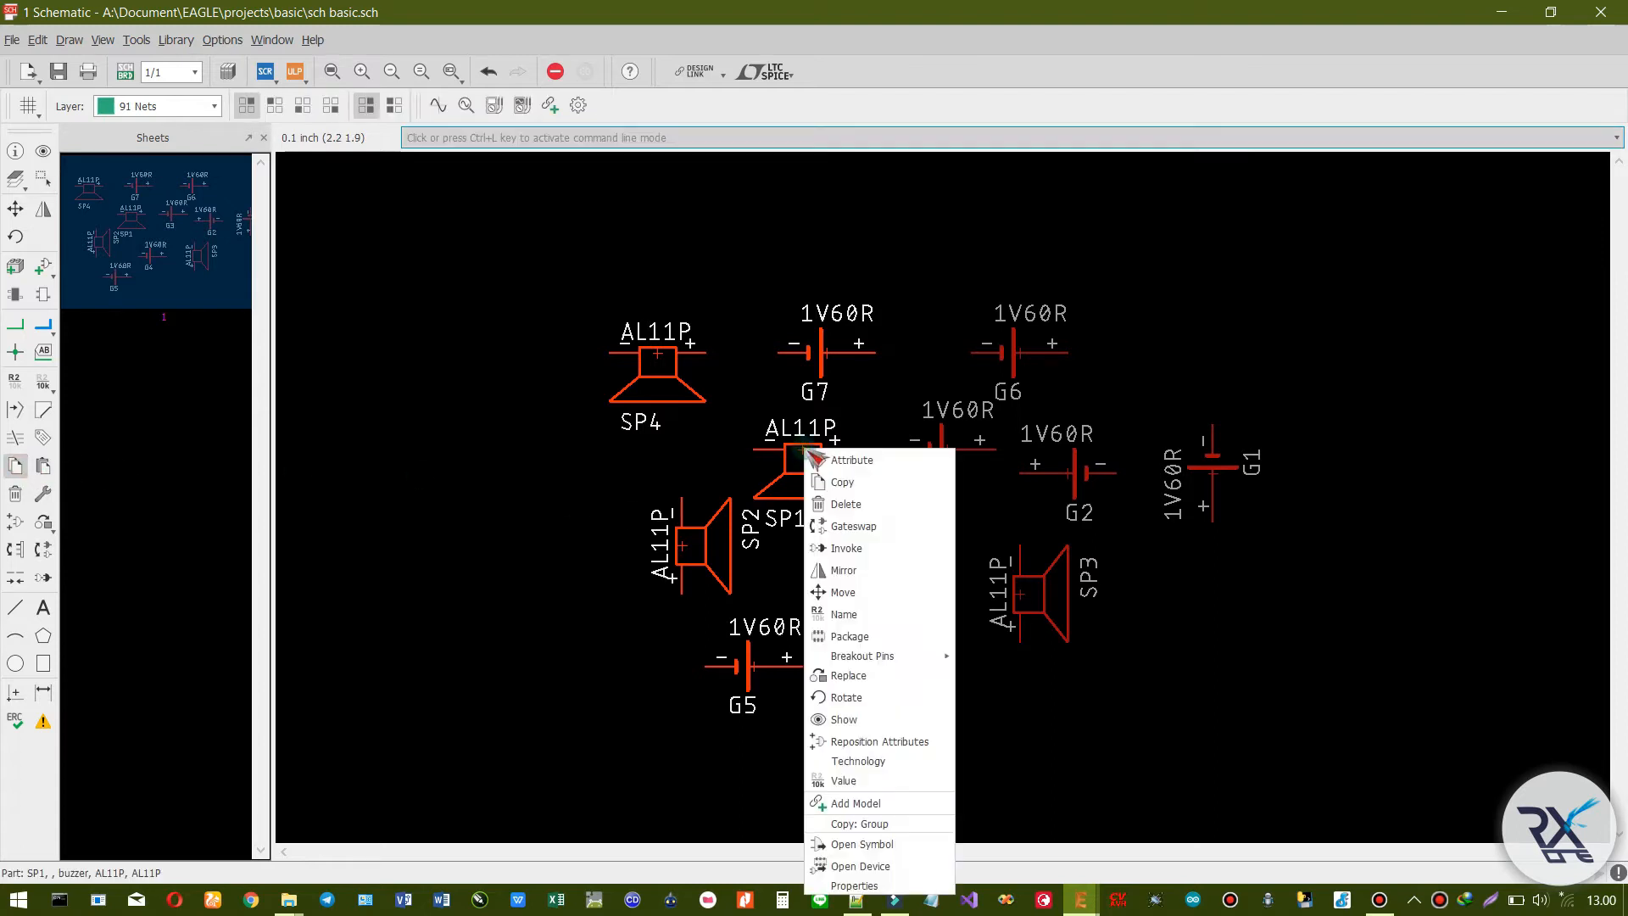
click(859, 822)
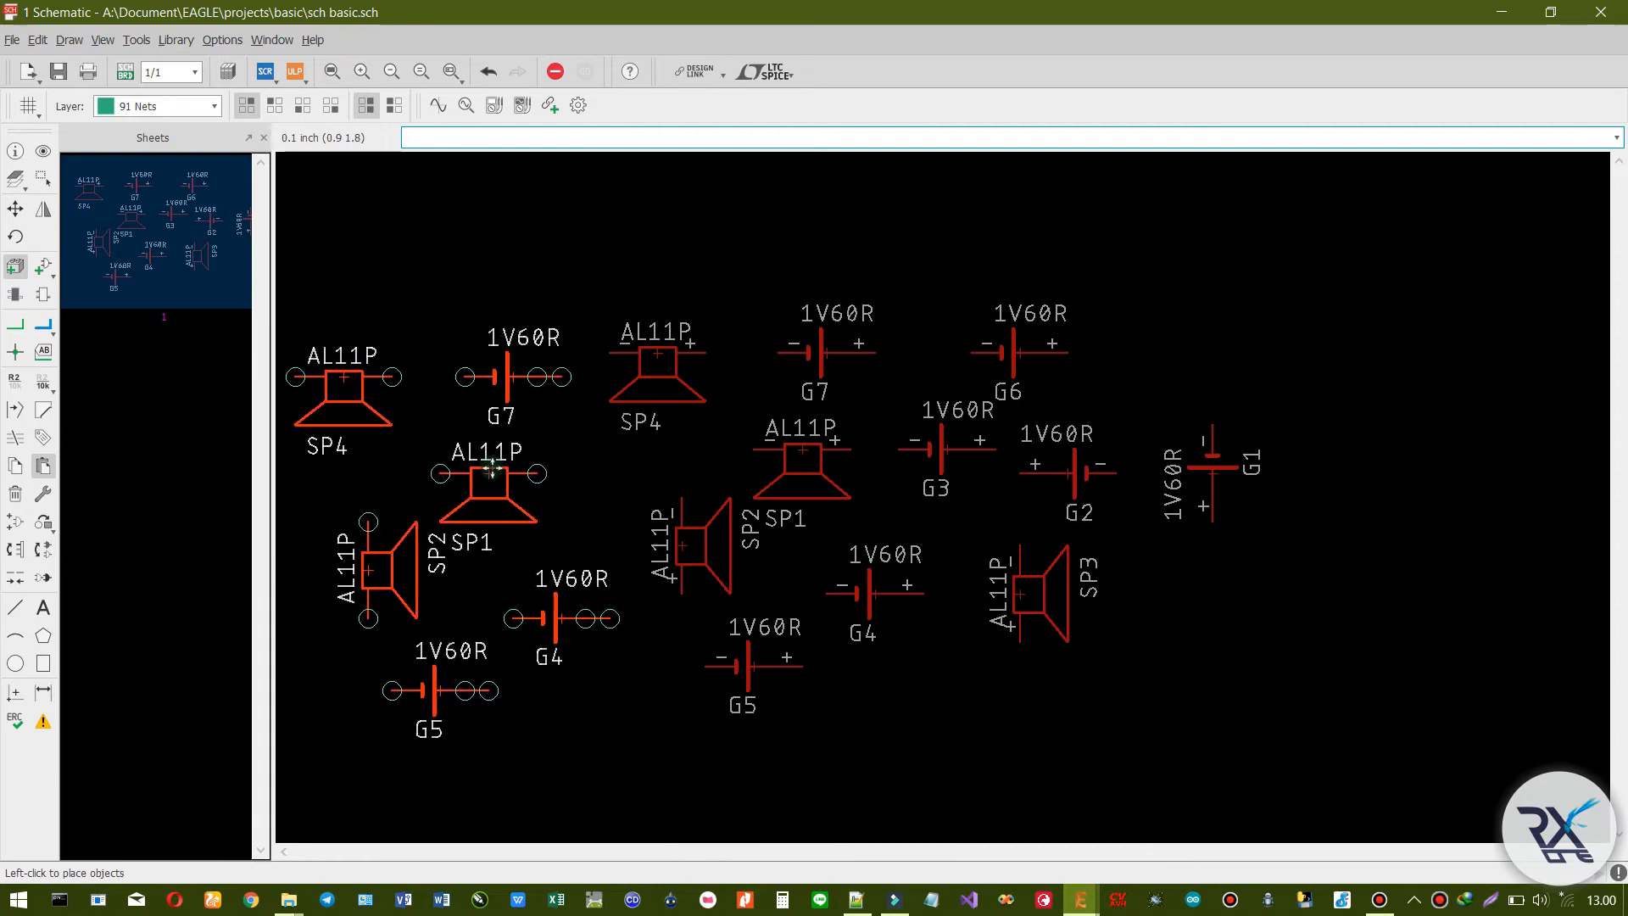
click(495, 469)
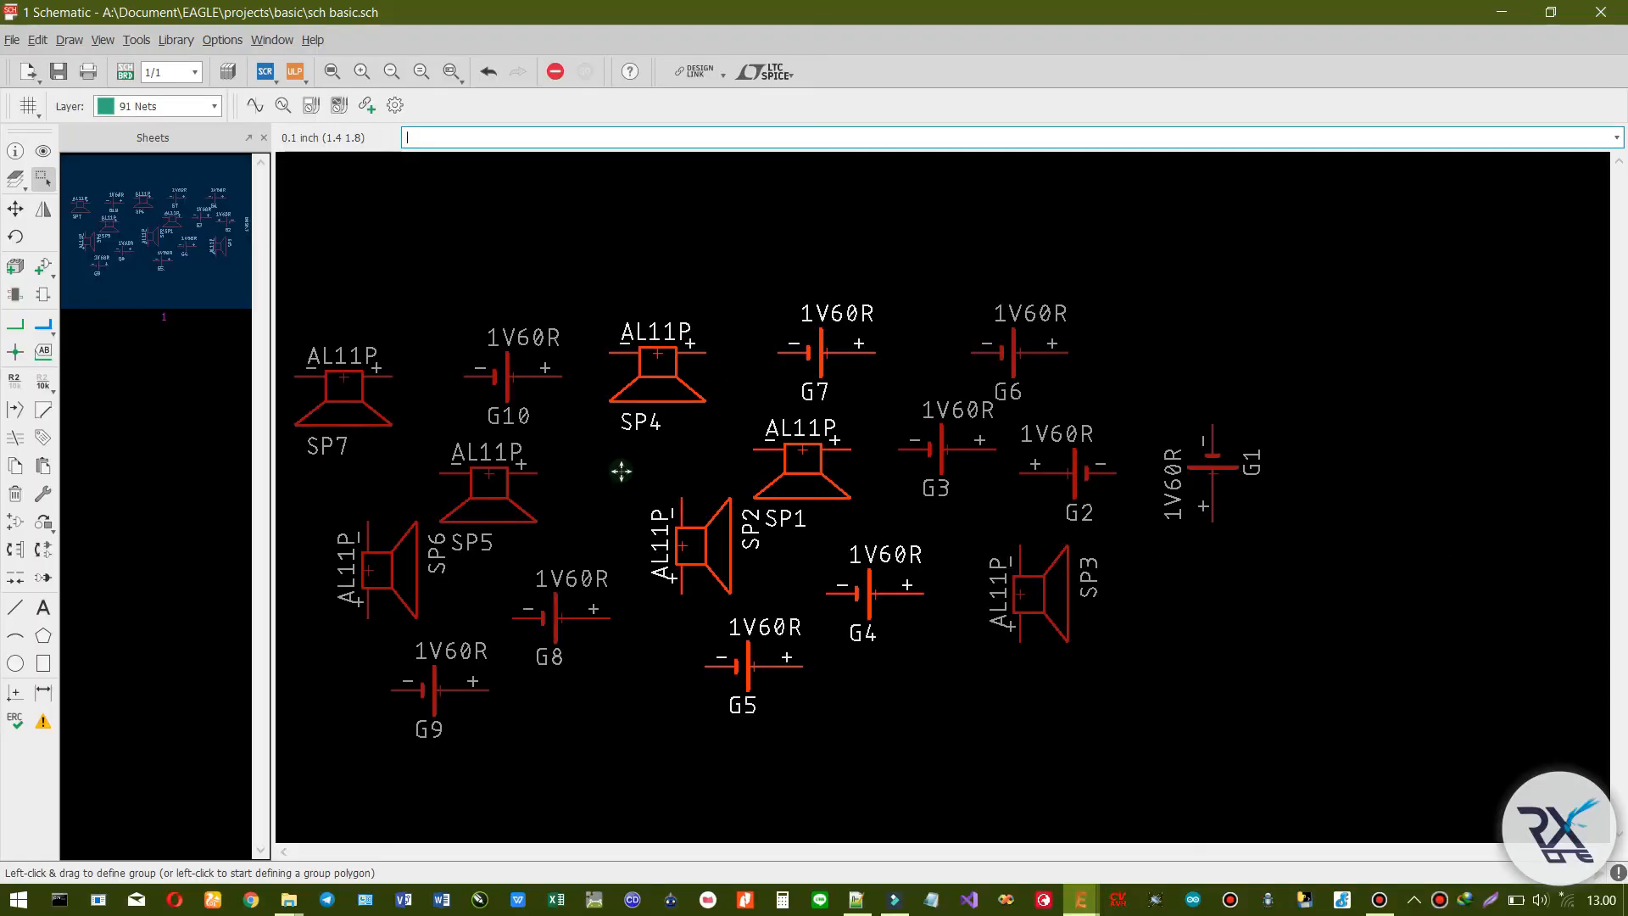
key(Escape)
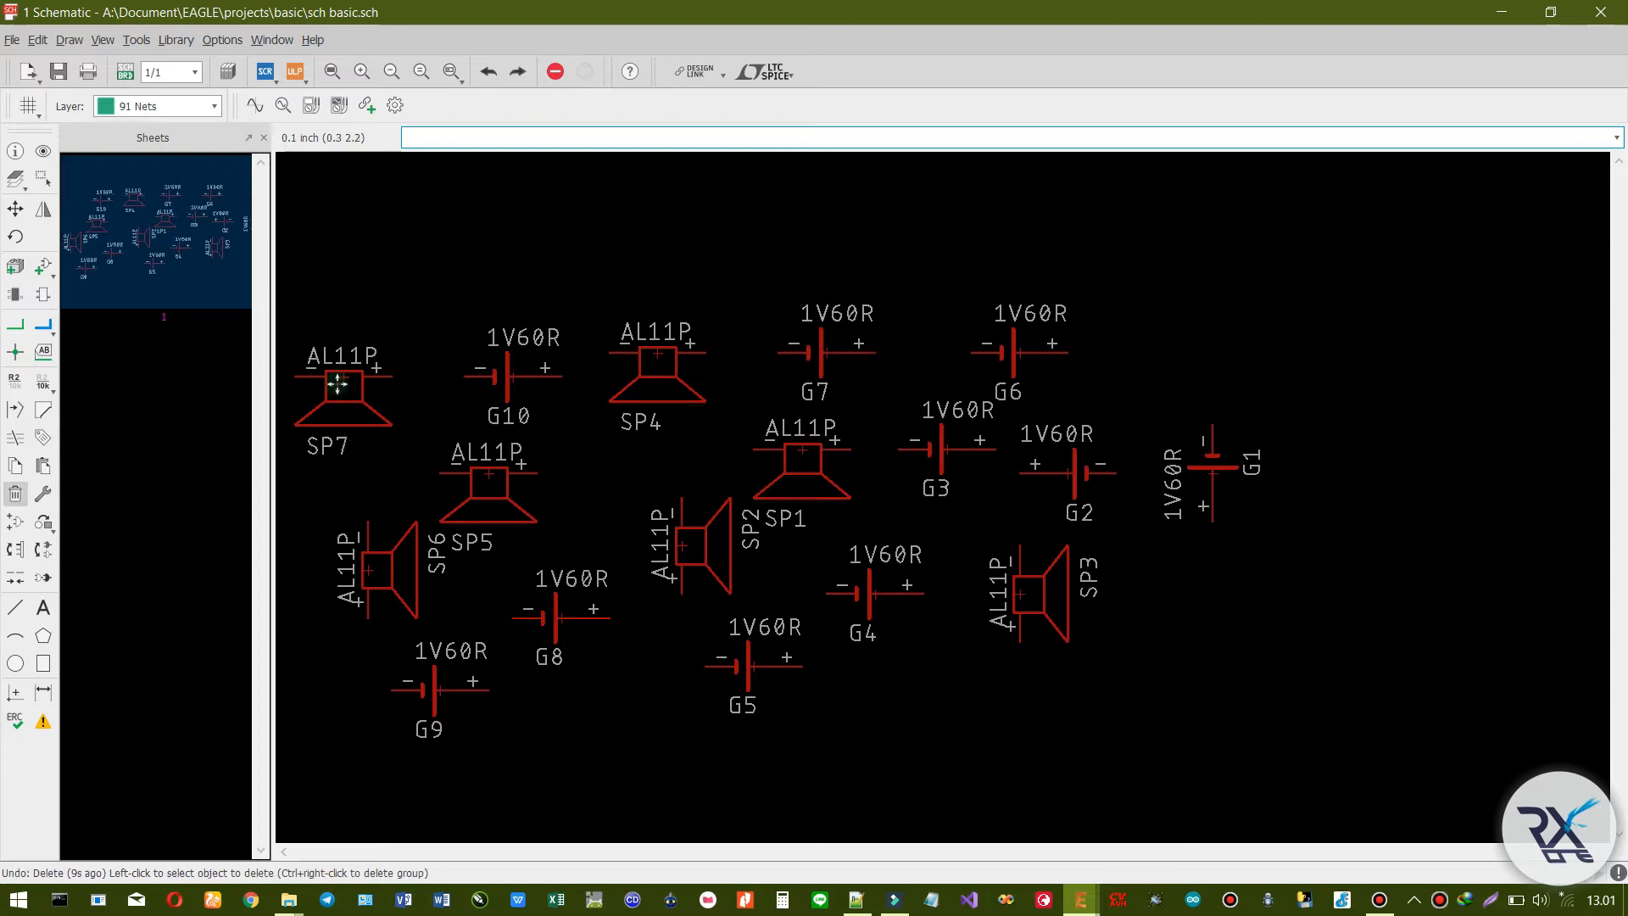
- Delete speakers SP7, SP6, SP2 and SP1, battery G7 and speaker SP4 one at a time
right_click(346, 375)
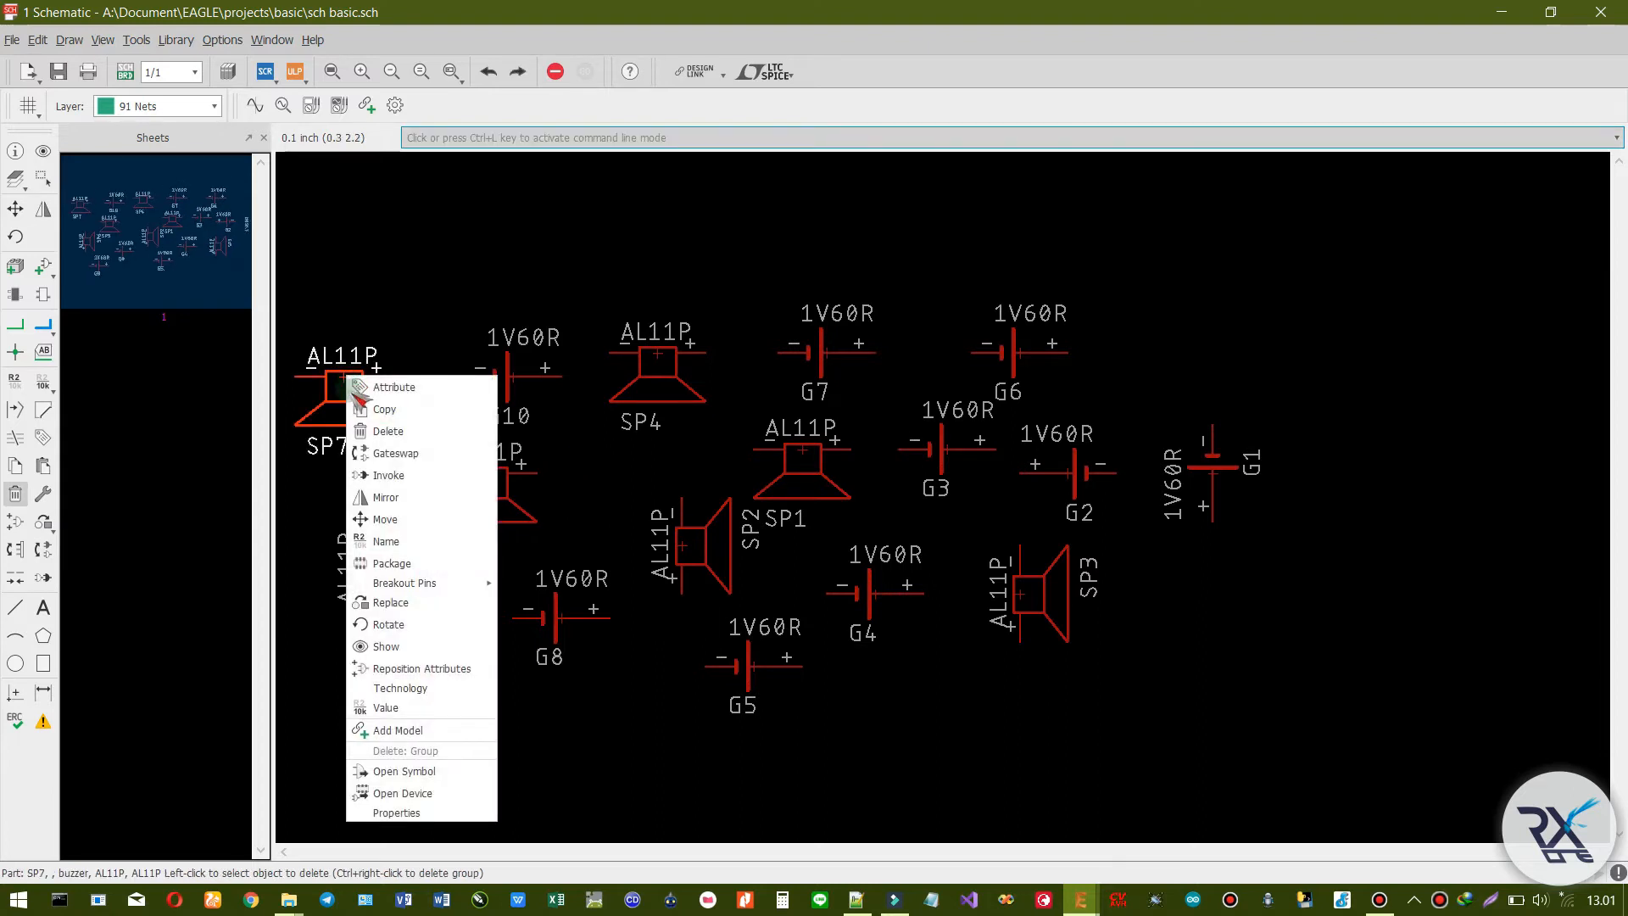
click(371, 431)
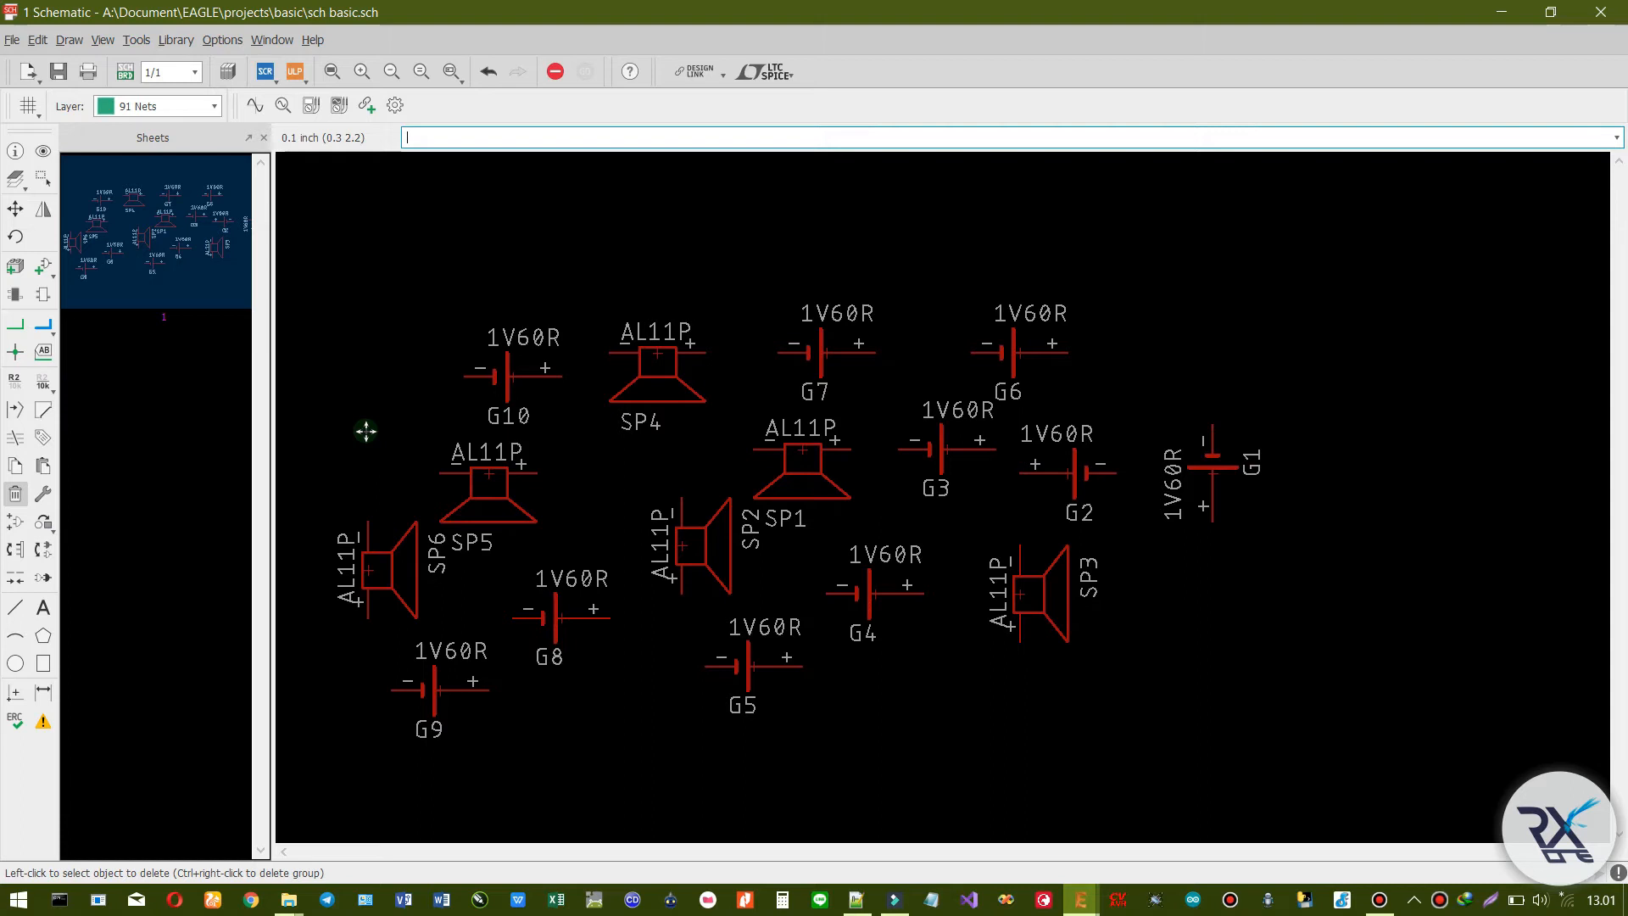
click(19, 499)
click(367, 566)
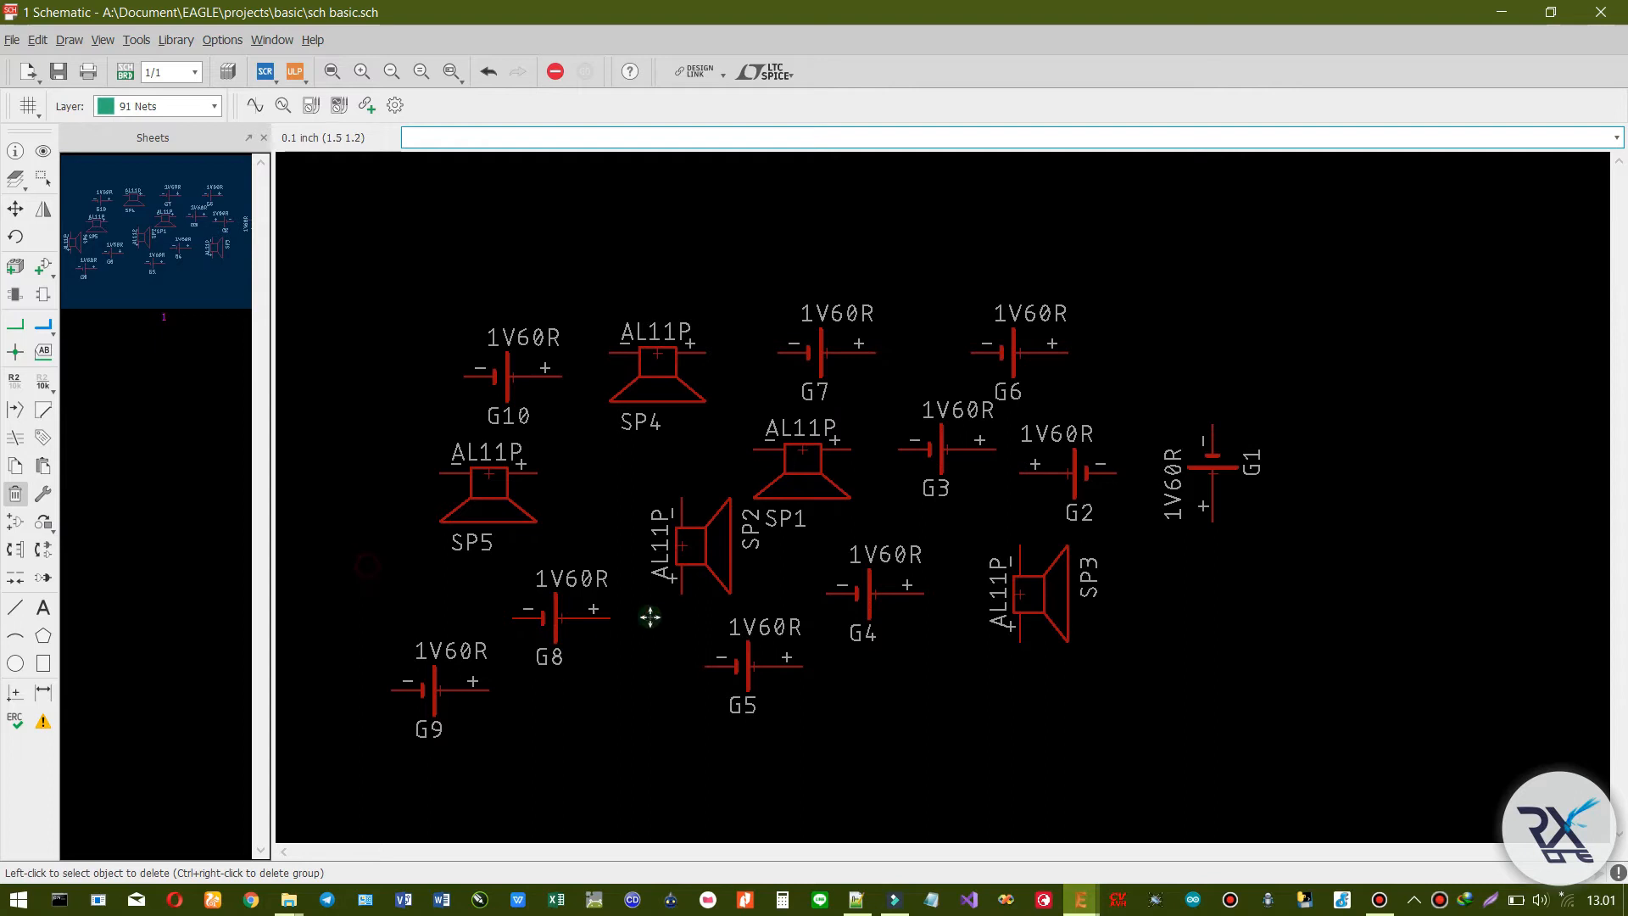
click(691, 545)
click(789, 452)
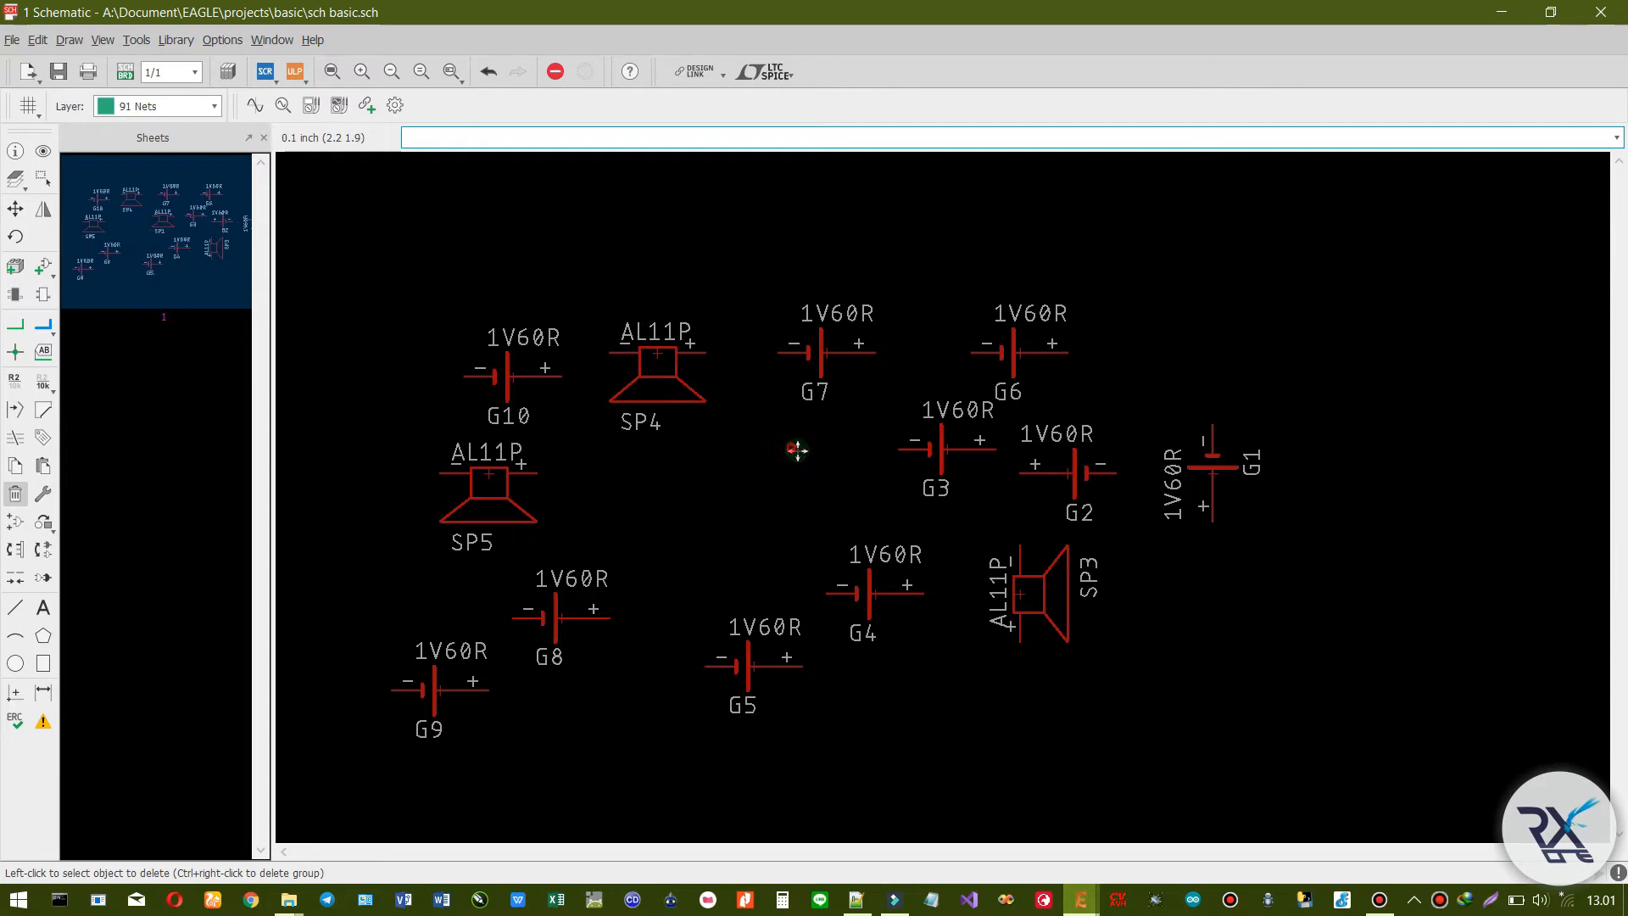
click(824, 348)
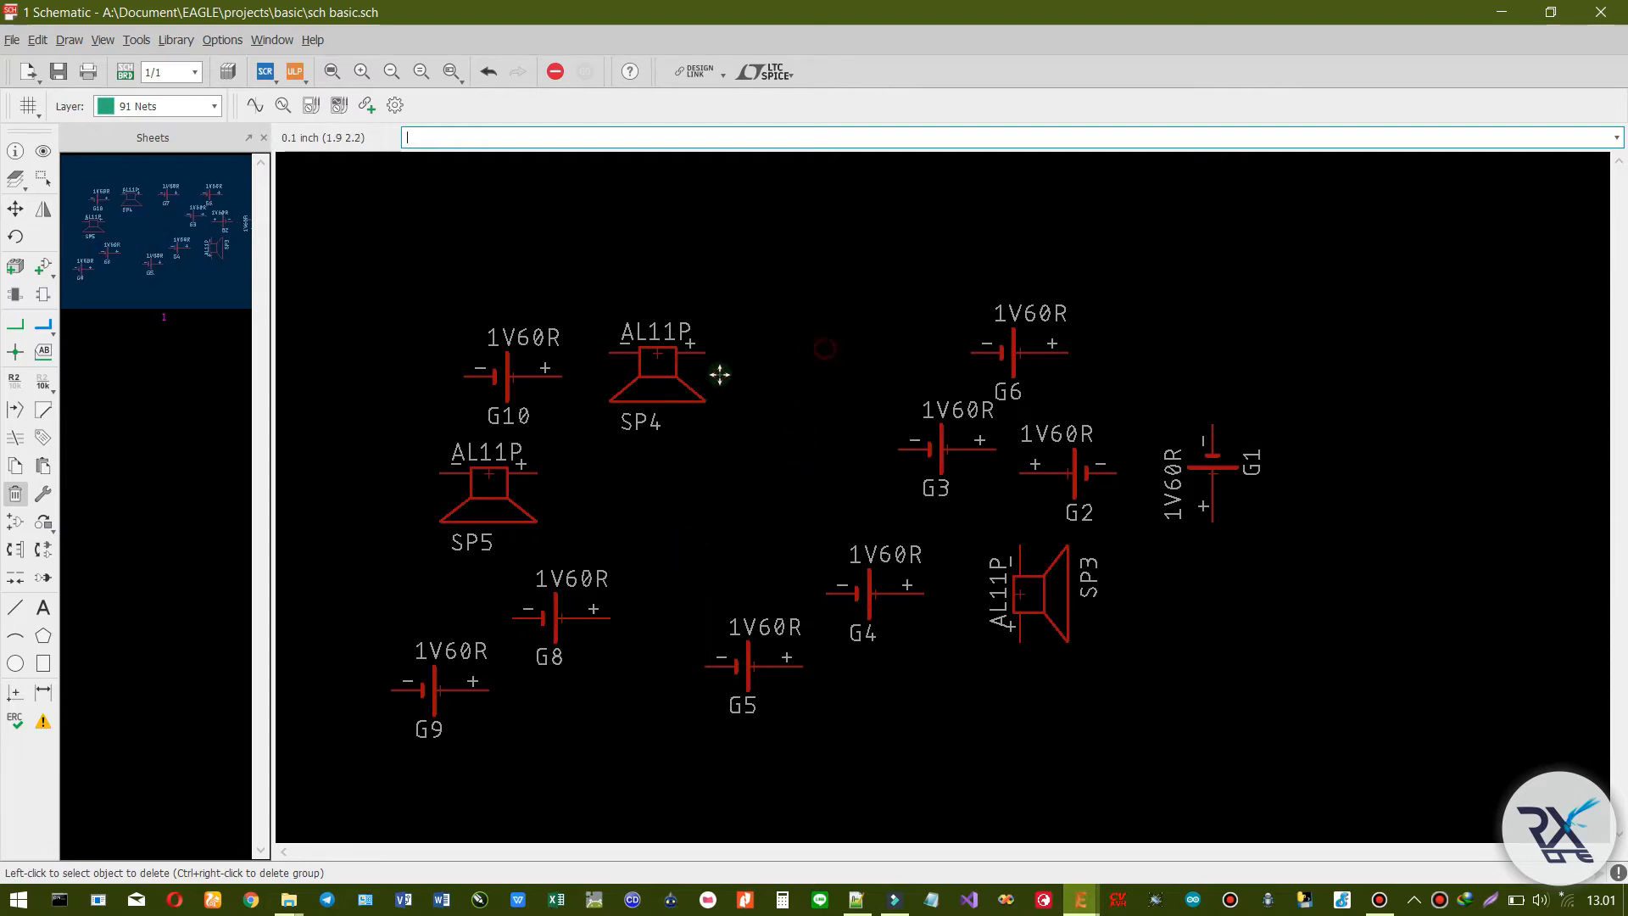
click(658, 361)
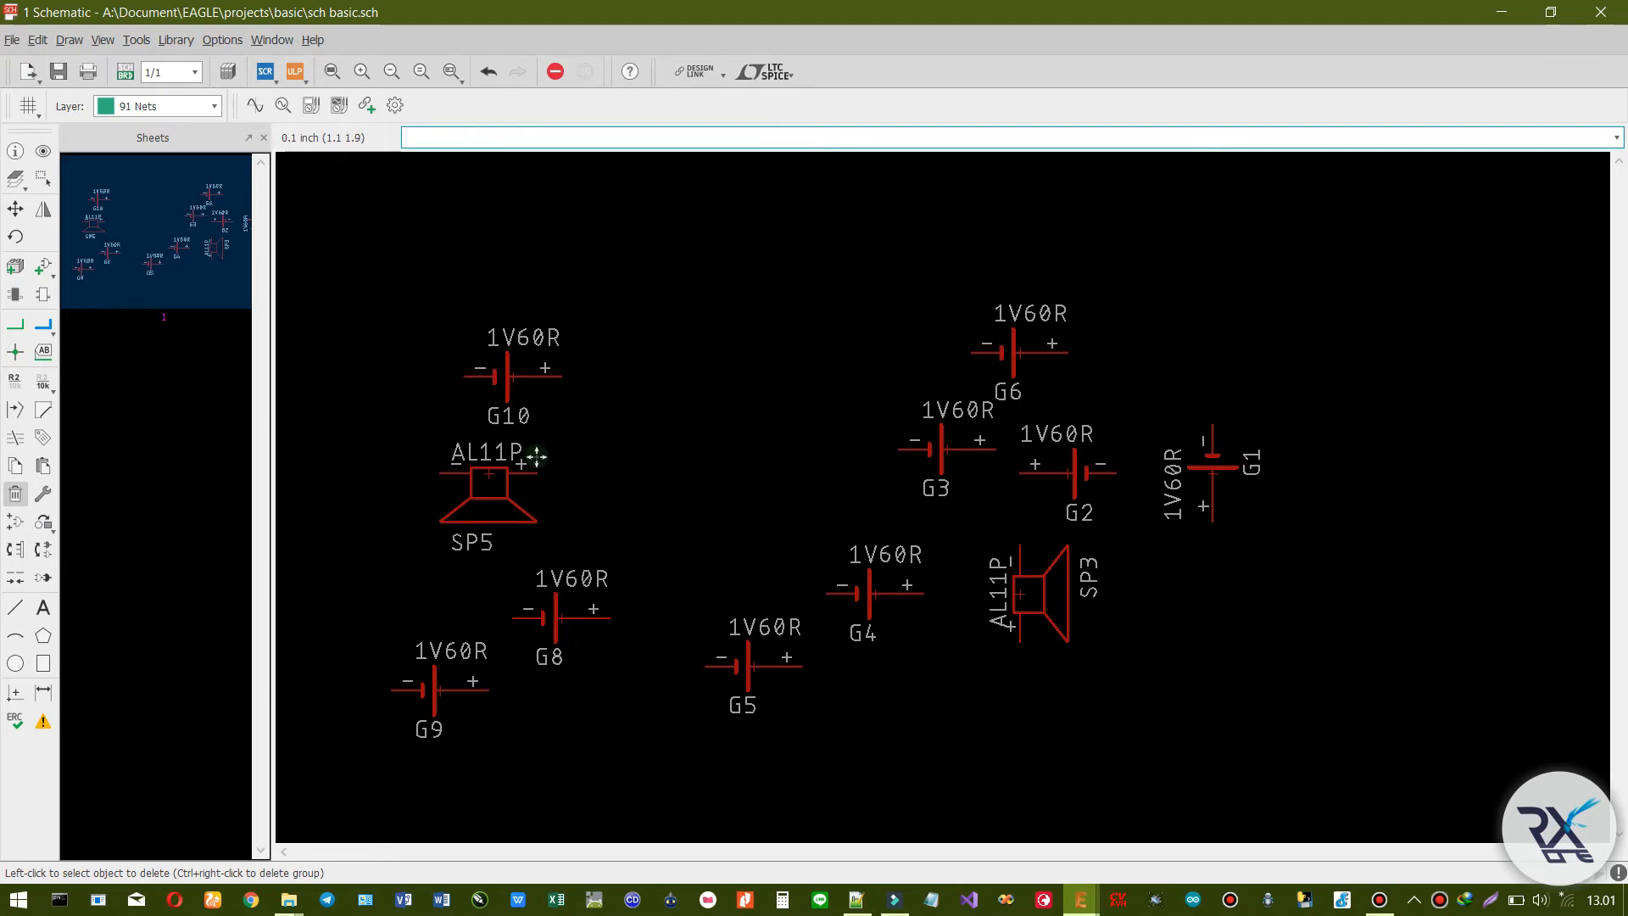
- Group G10, SP5, G8 and G9 on the left side of the schematic and delete the whole group
click(43, 178)
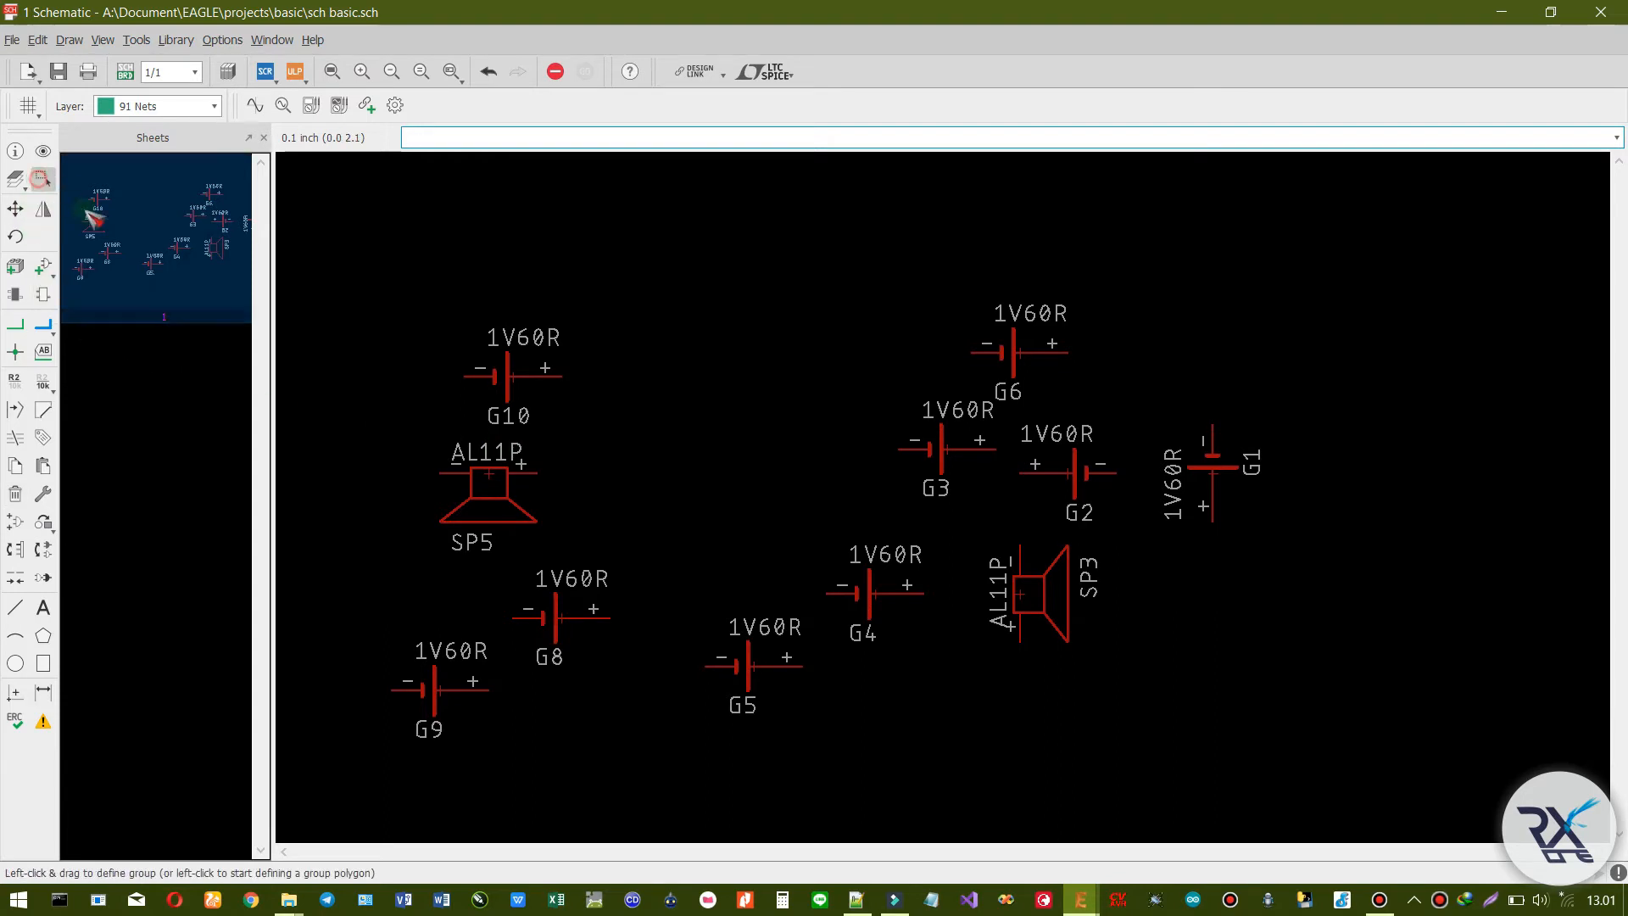
drag(365, 279, 670, 766)
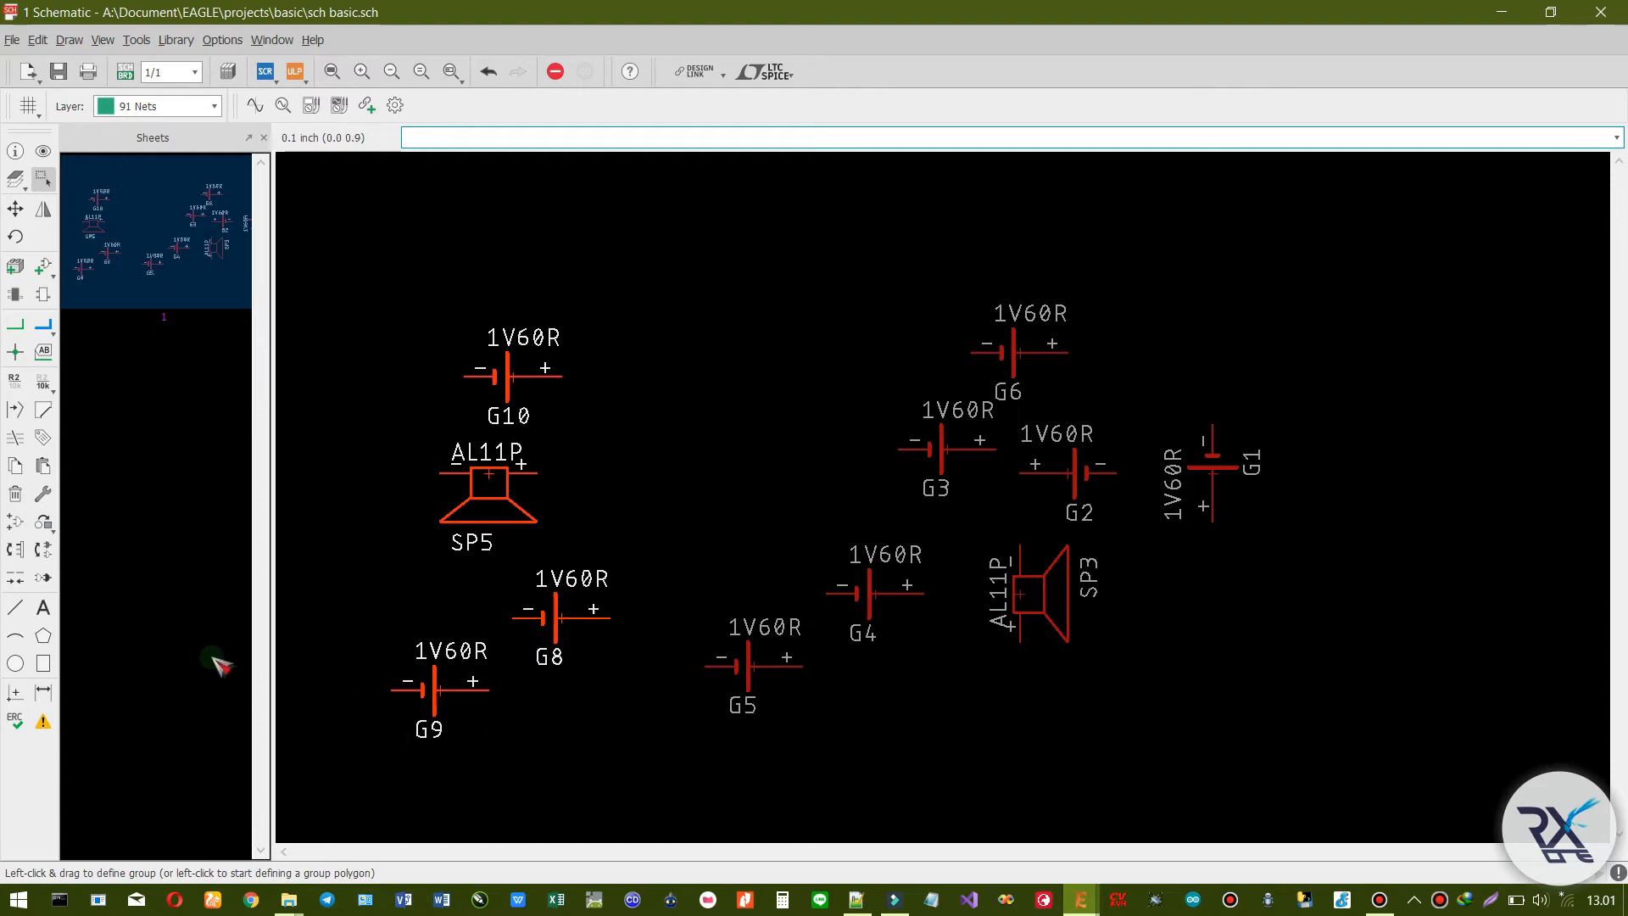
click(15, 494)
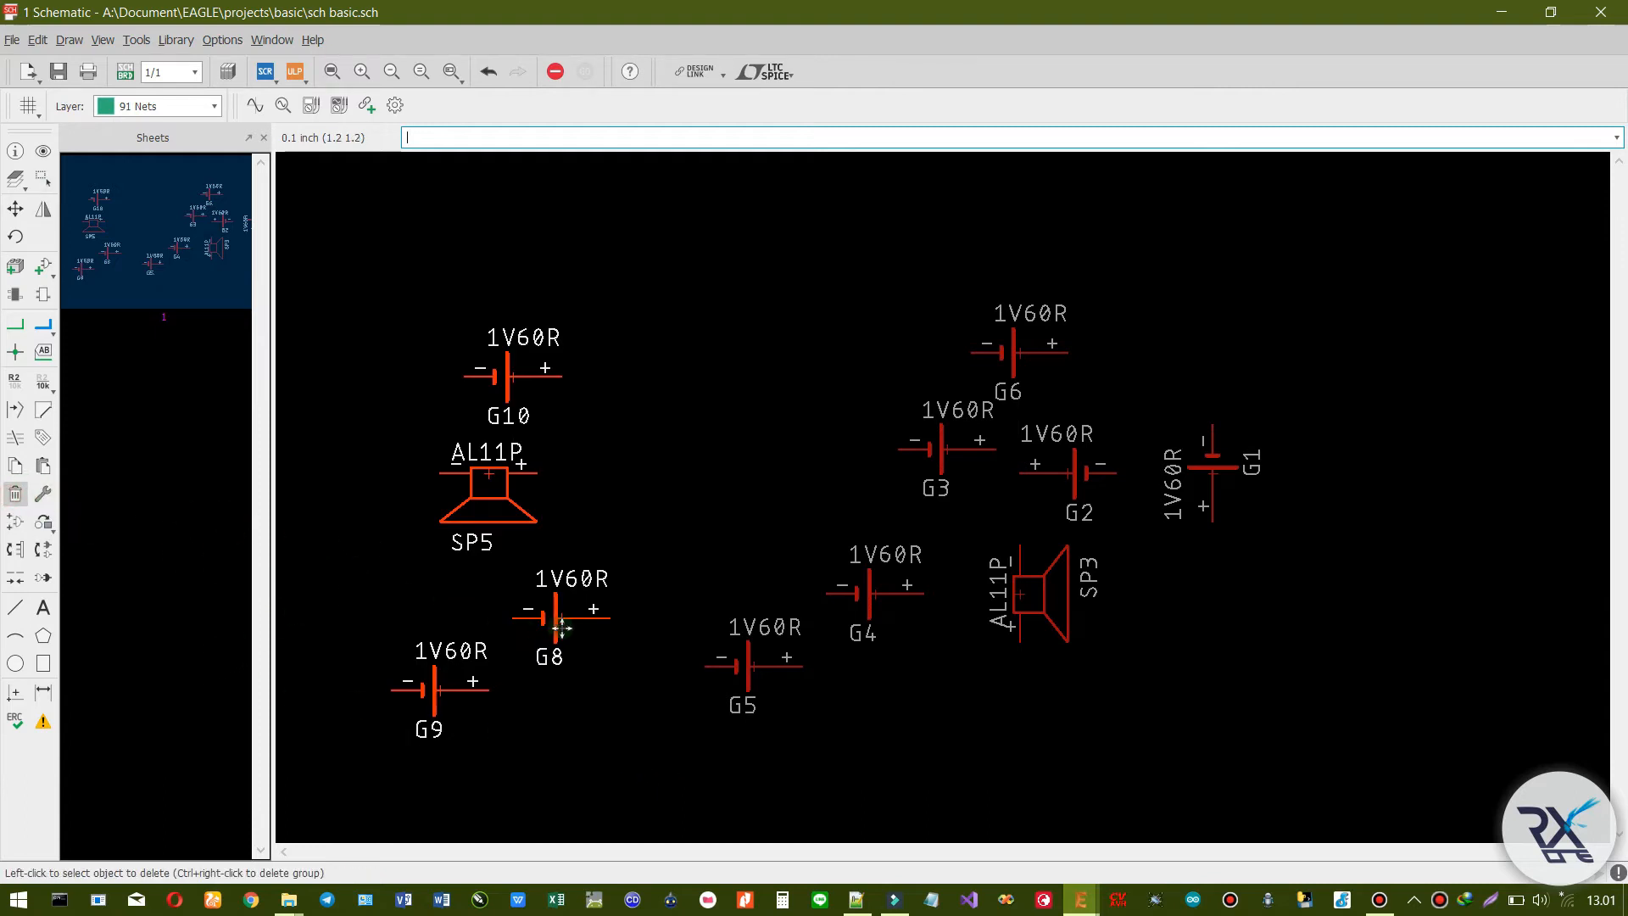
right_click(556, 614)
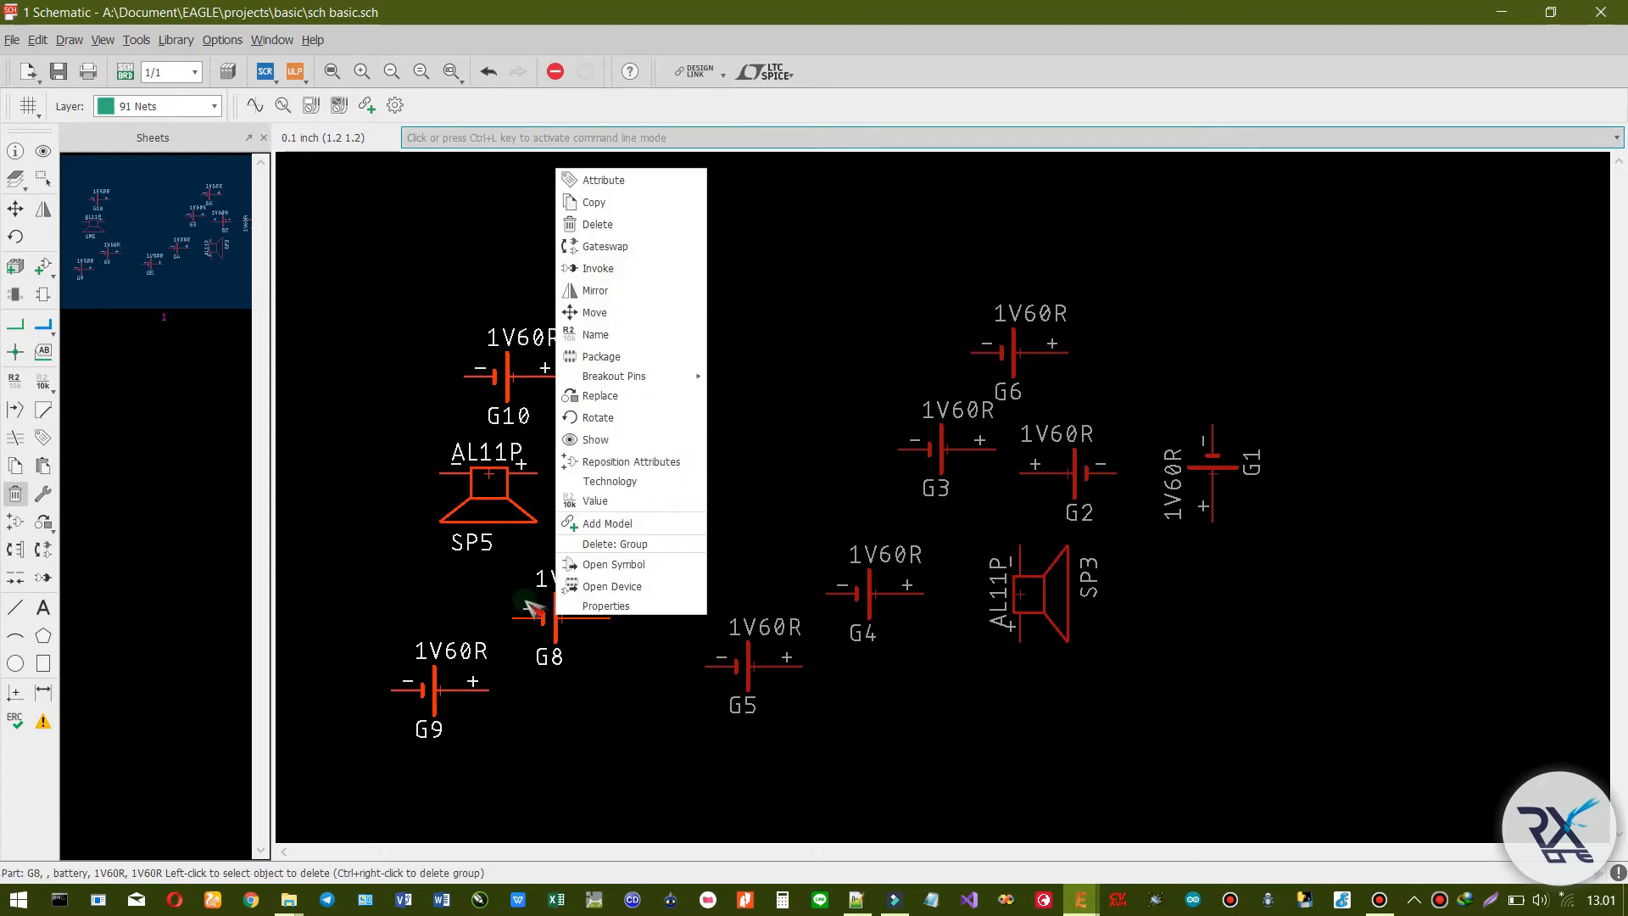
click(644, 546)
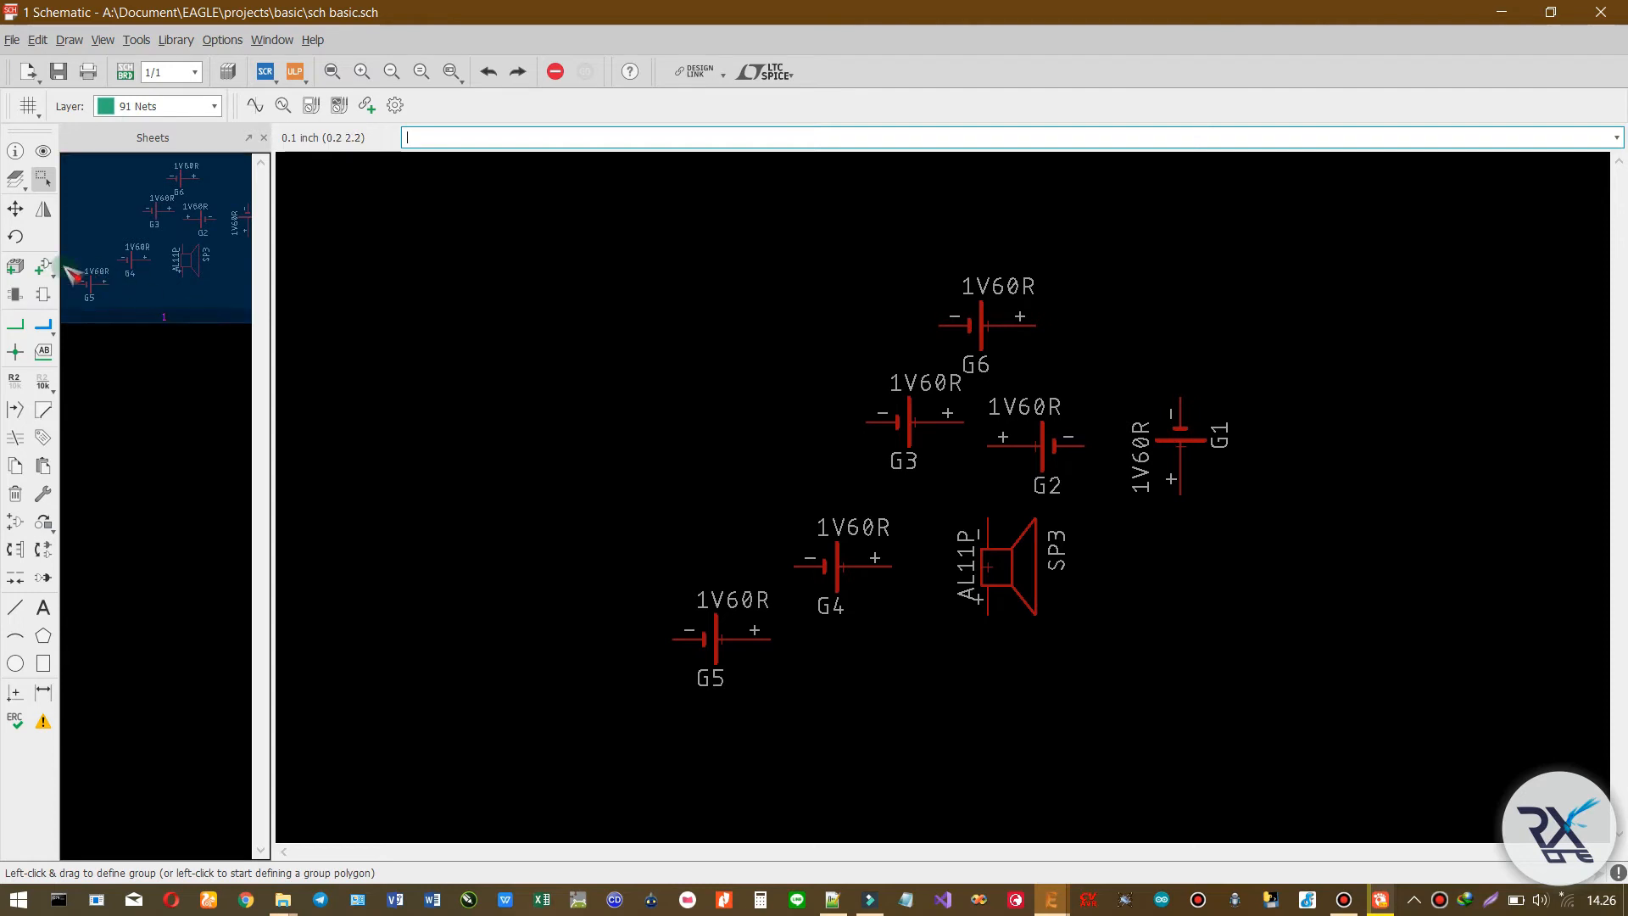
- Open the Library Manager from the part-adding dialog and view the battery and buzzer libraries used in the design
click(39, 270)
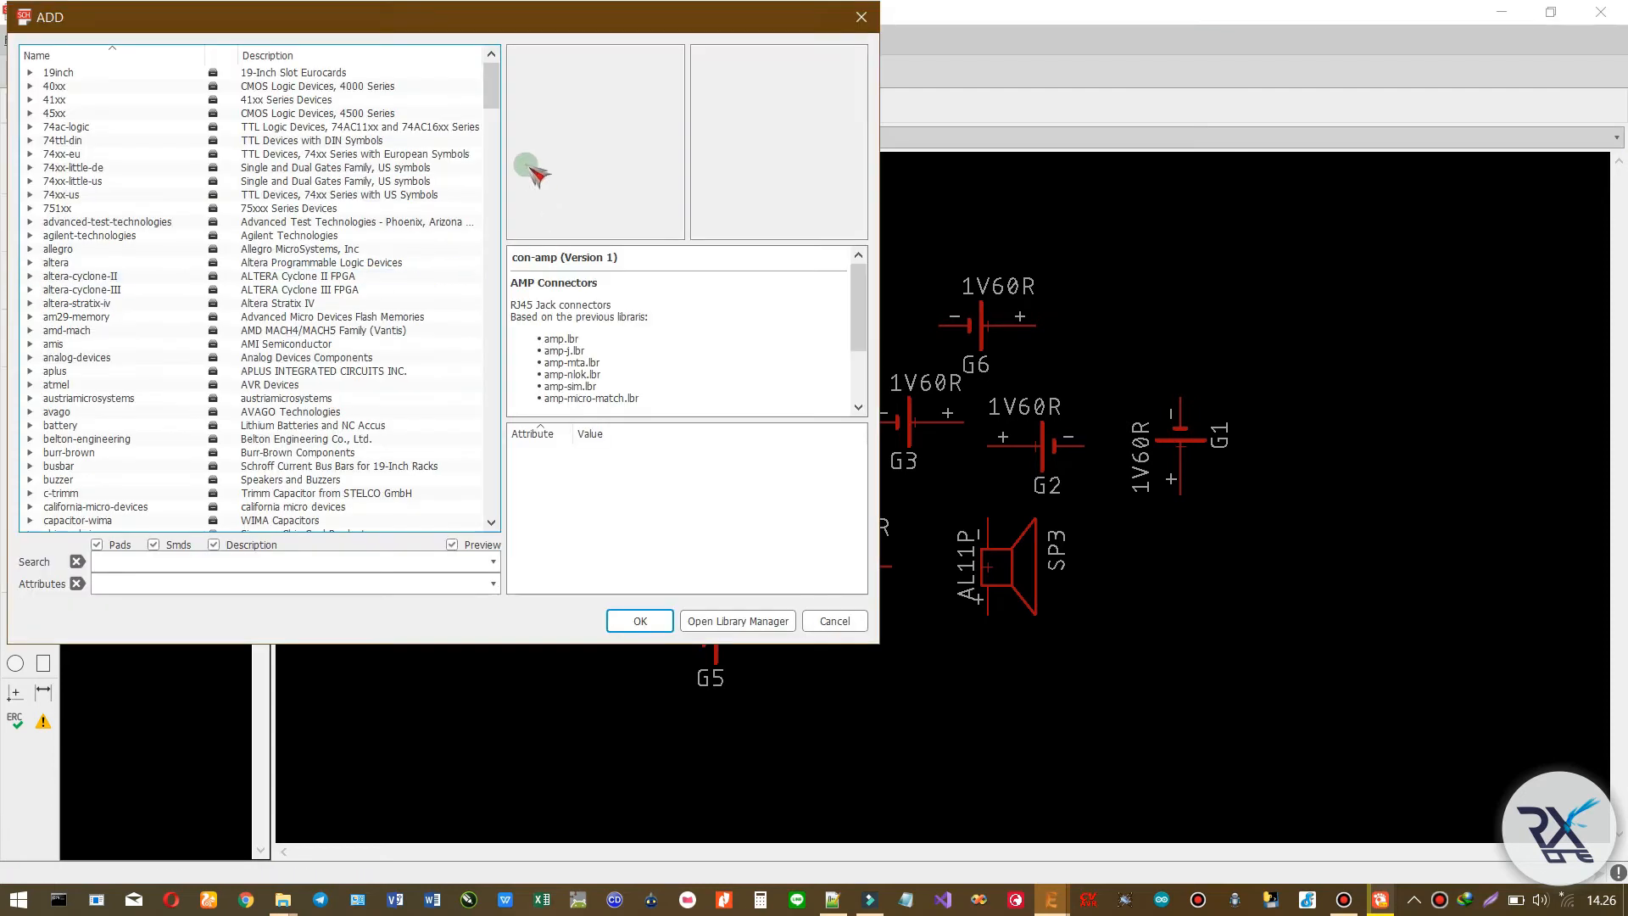
mouse_move(489, 84)
mouse_down()
mouse_move(498, 530)
mouse_move(454, 62)
mouse_move(513, 95)
mouse_up()
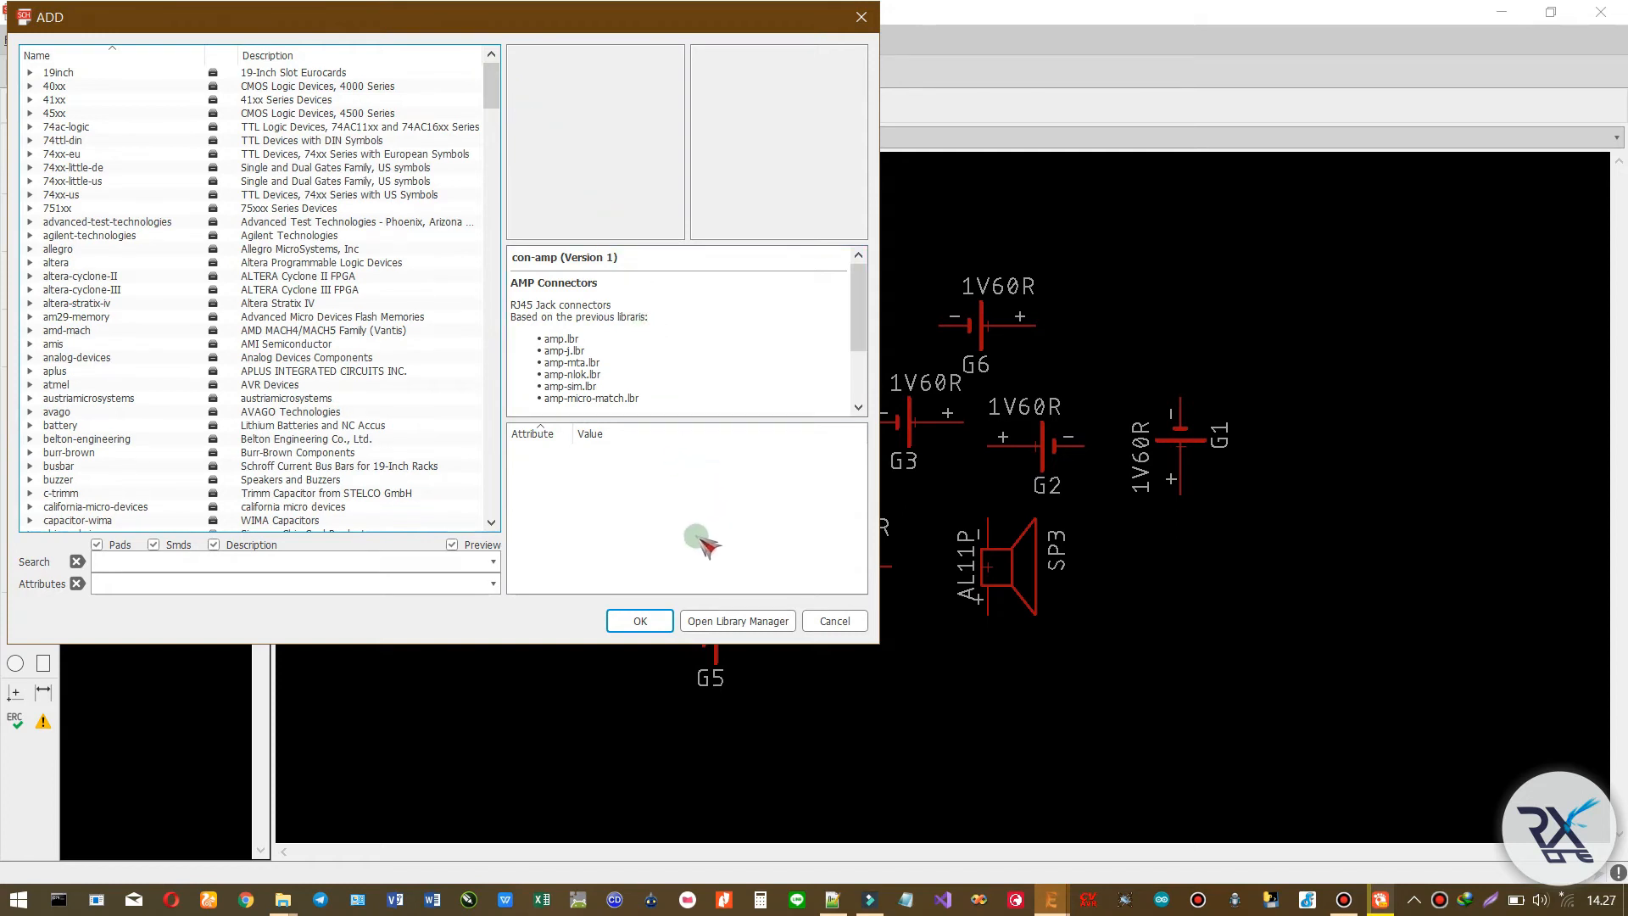
drag(492, 79, 509, 145)
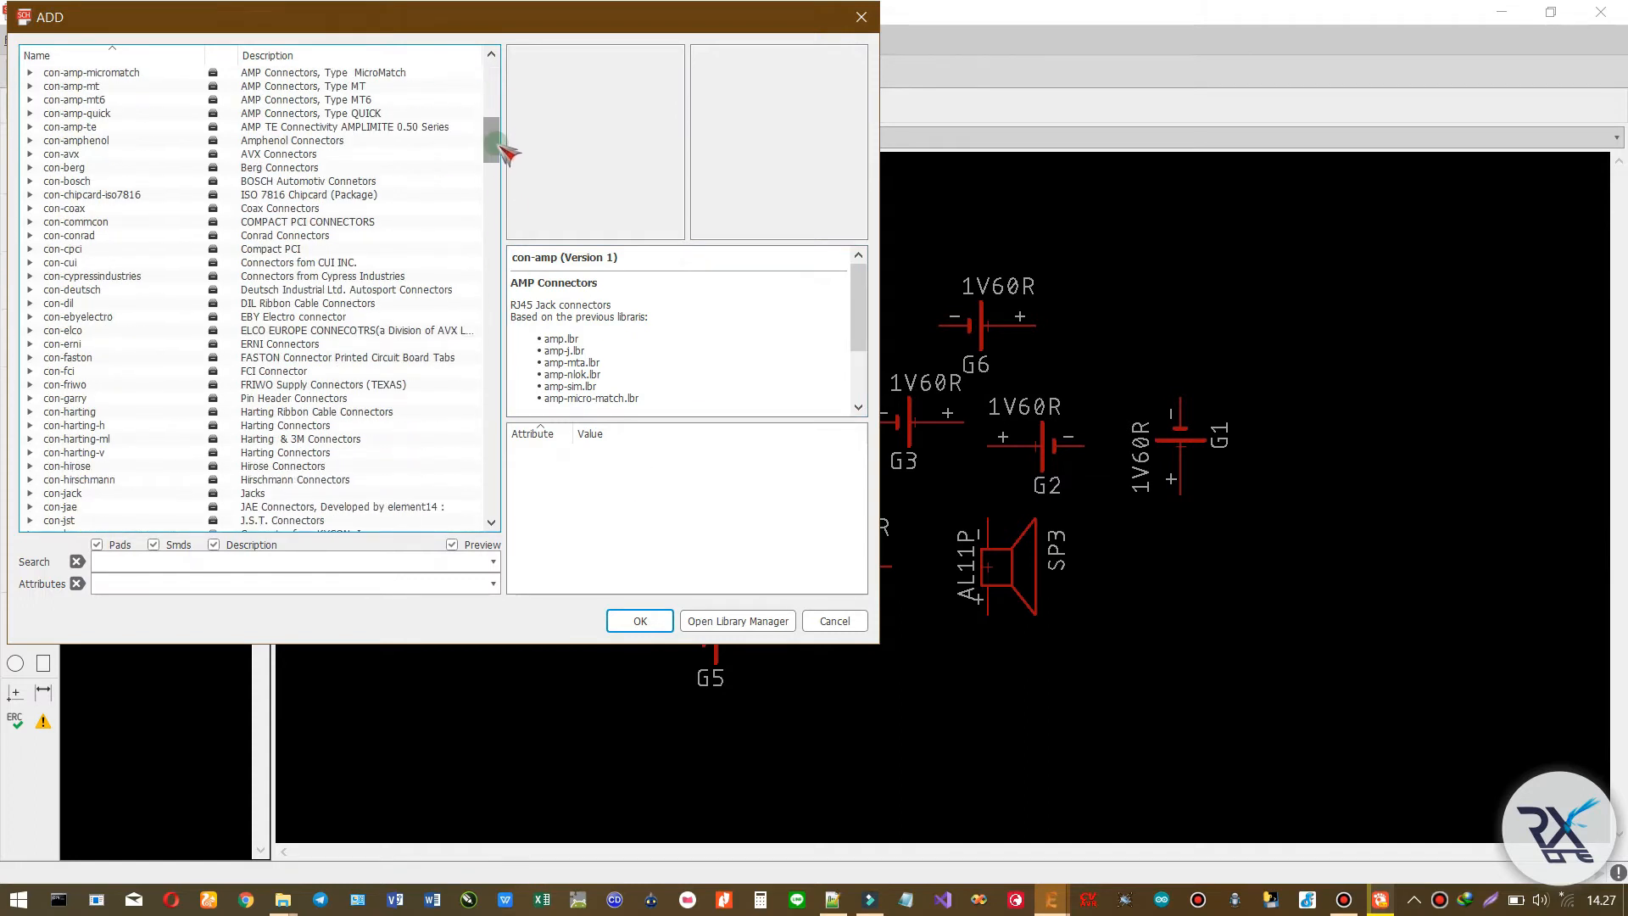
click(744, 623)
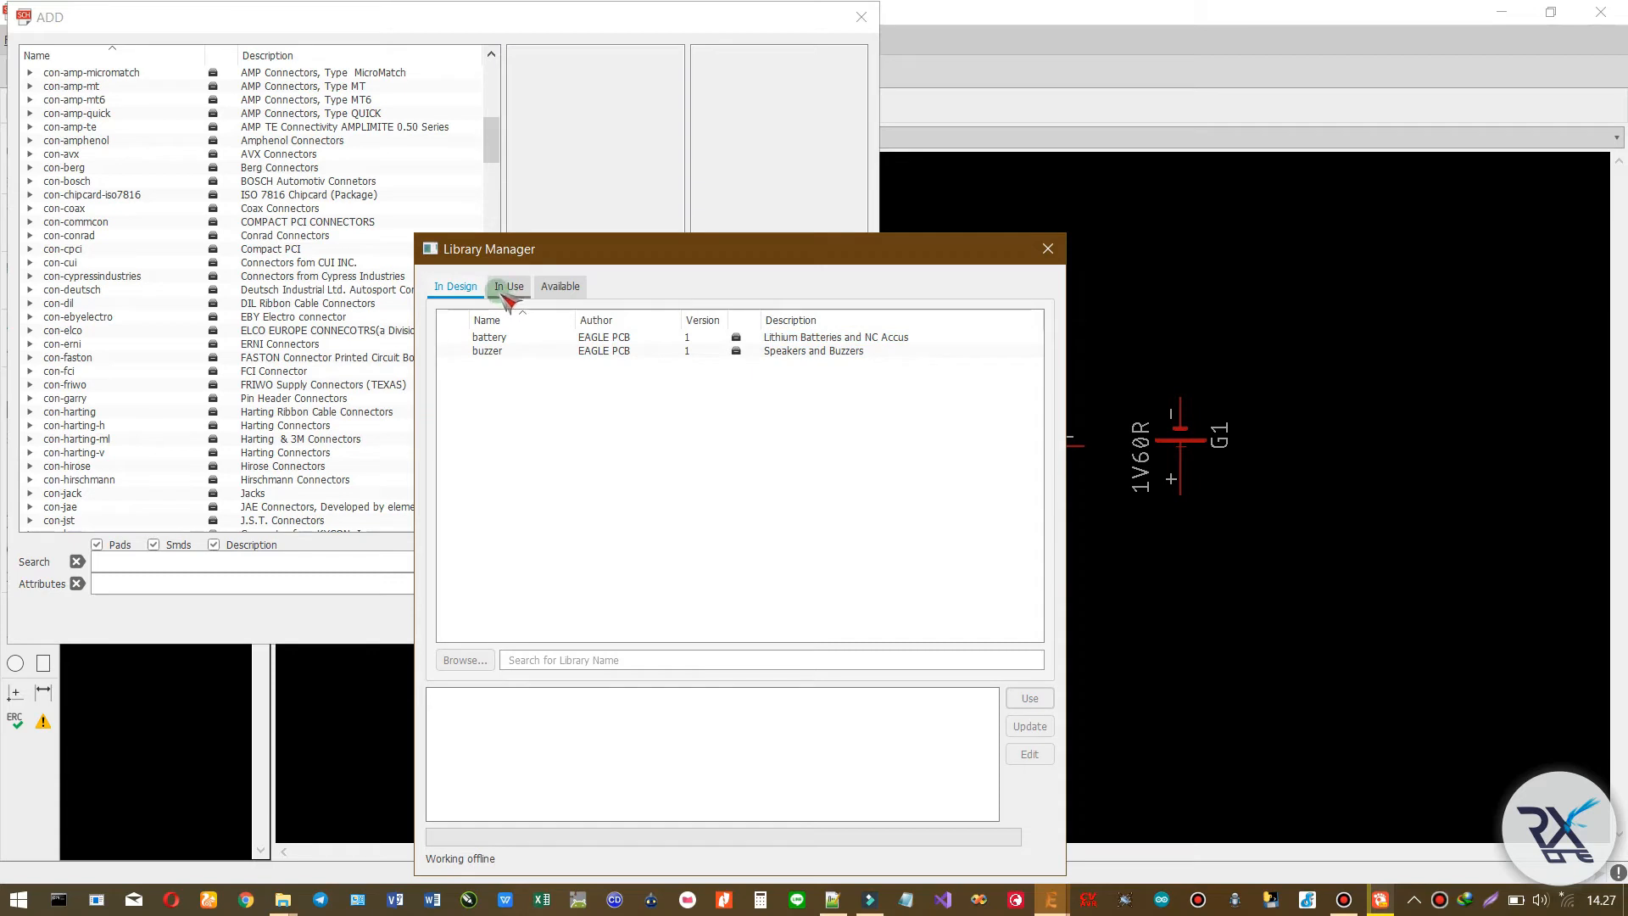
click(510, 338)
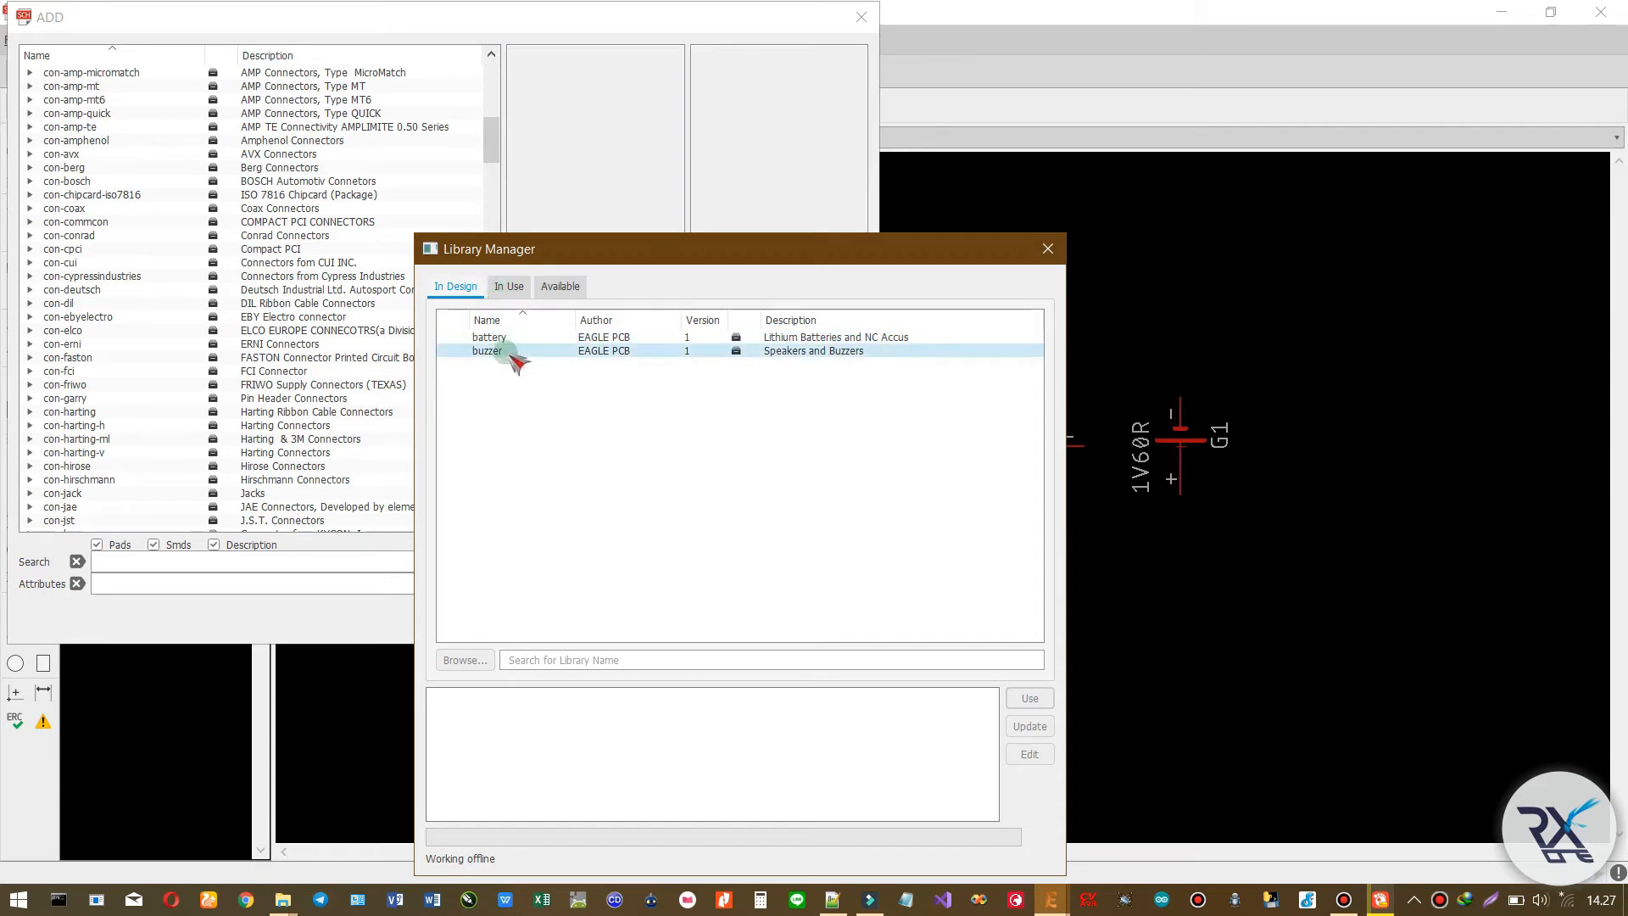
click(519, 351)
drag(703, 259, 499, 214)
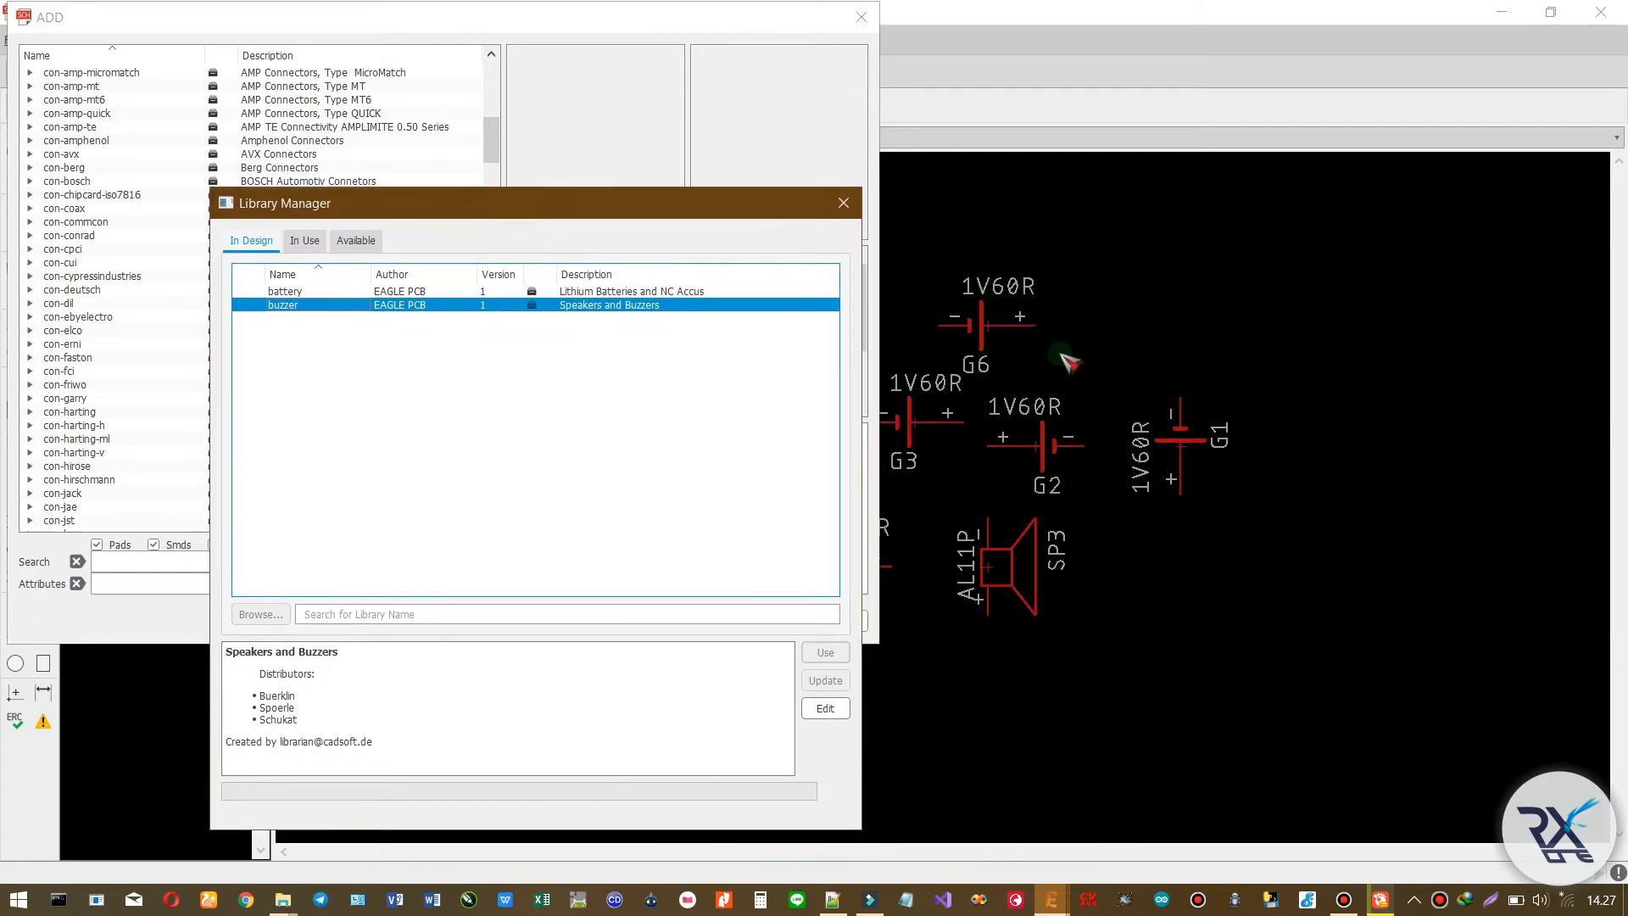
drag(381, 209, 631, 229)
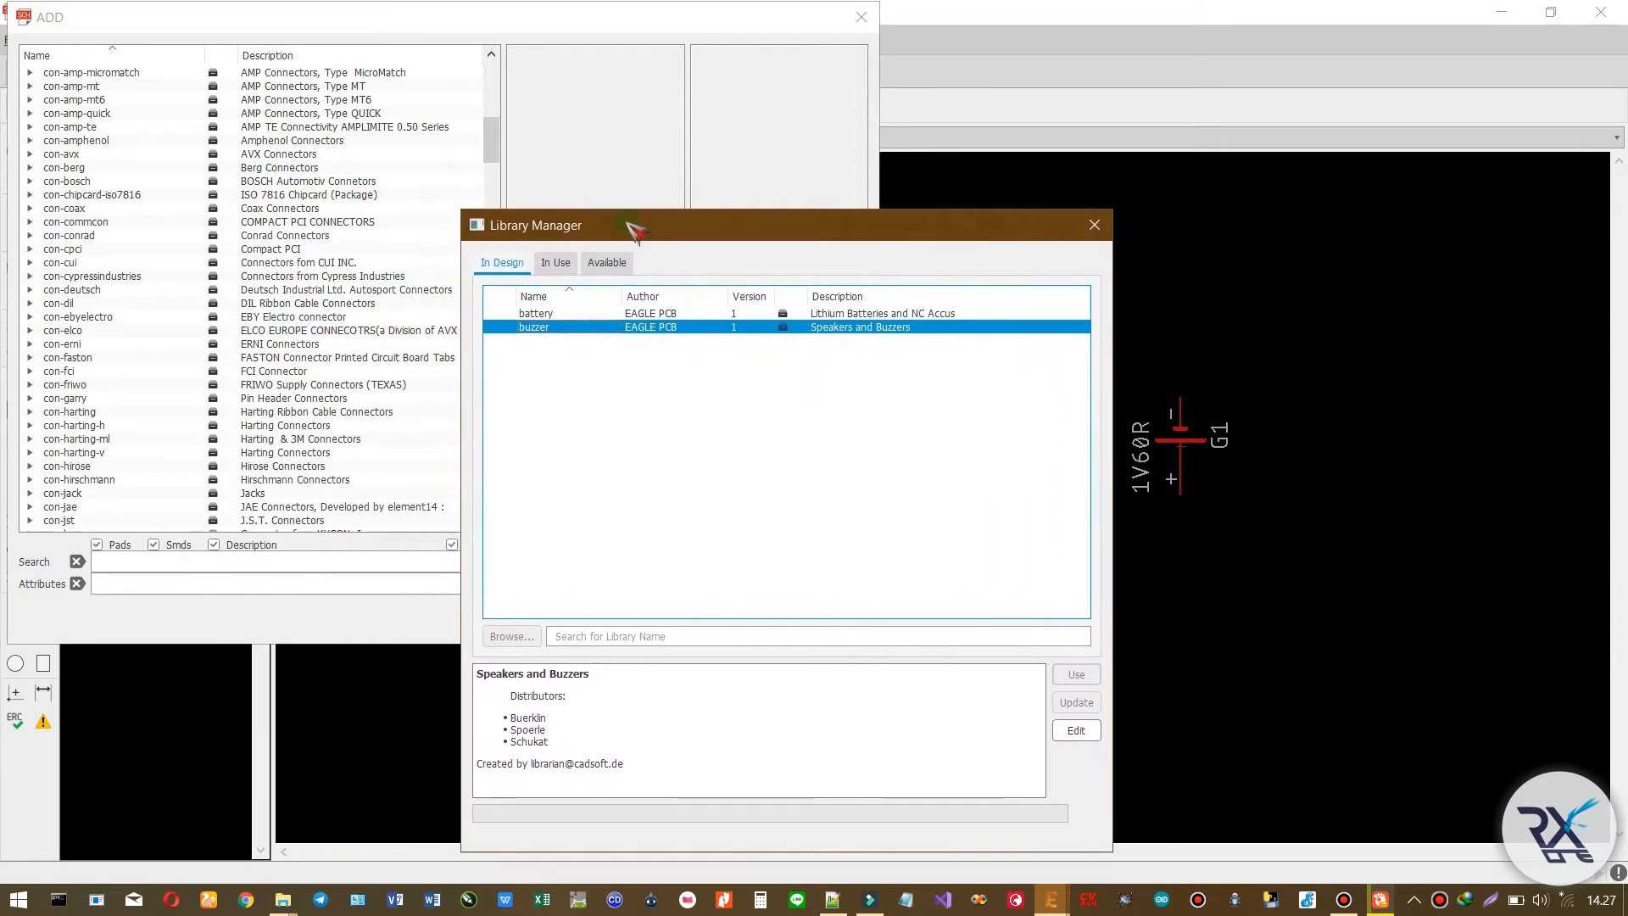
- Load all library files from the RxoneElectronics-Eagle-Libraries-master folder into the in-use libraries and close the Library Manager
click(560, 263)
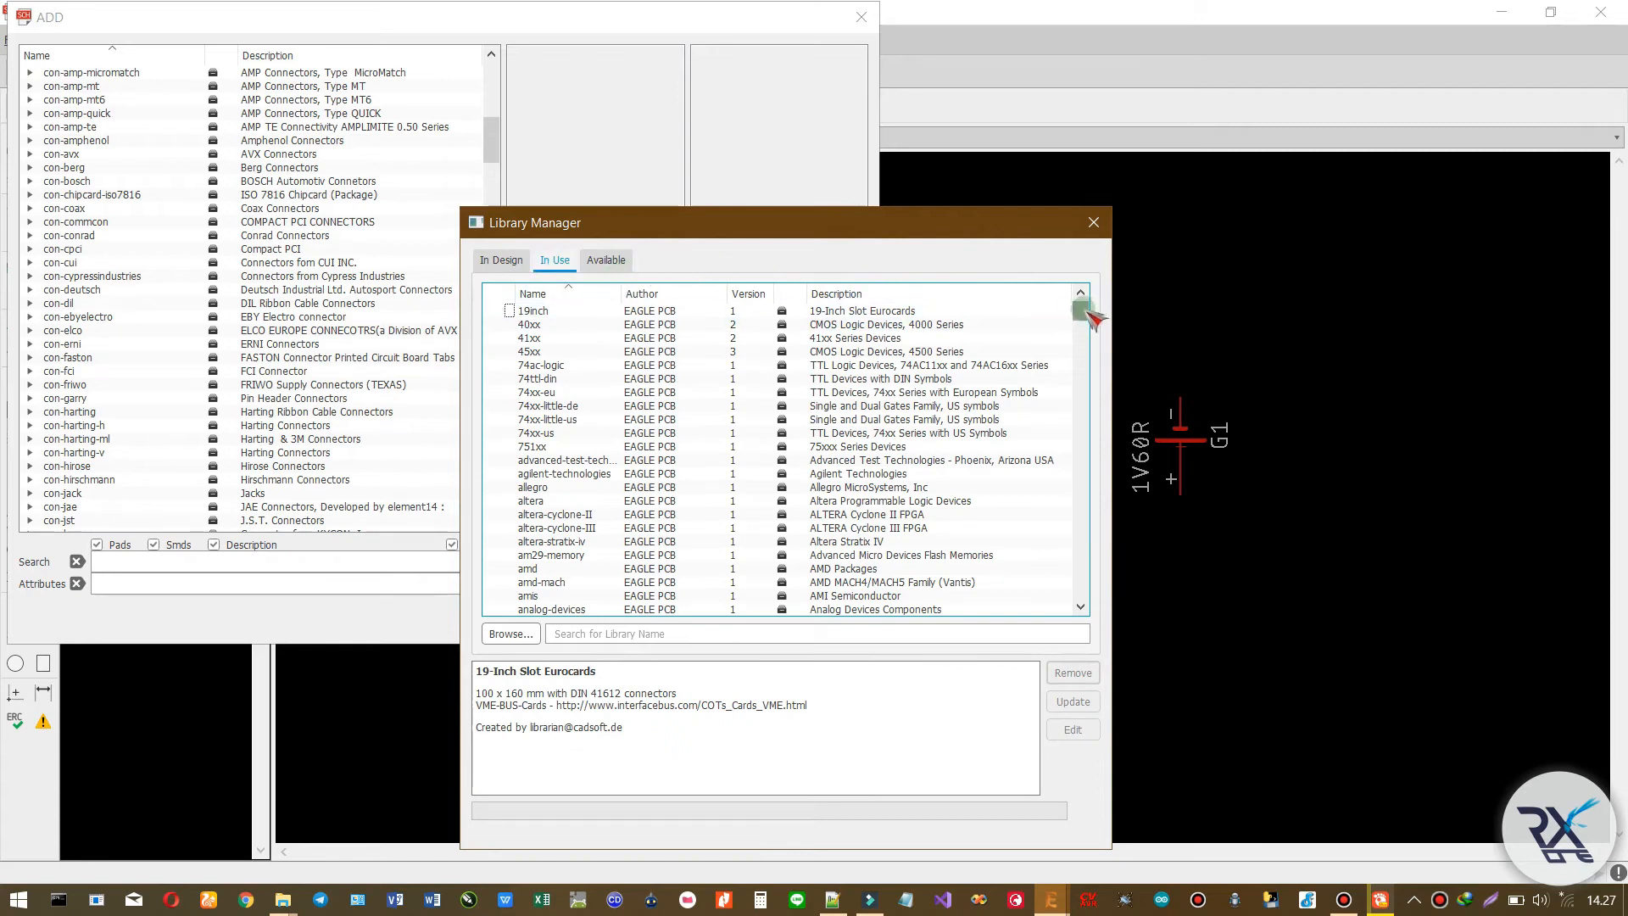
drag(1088, 317, 1082, 519)
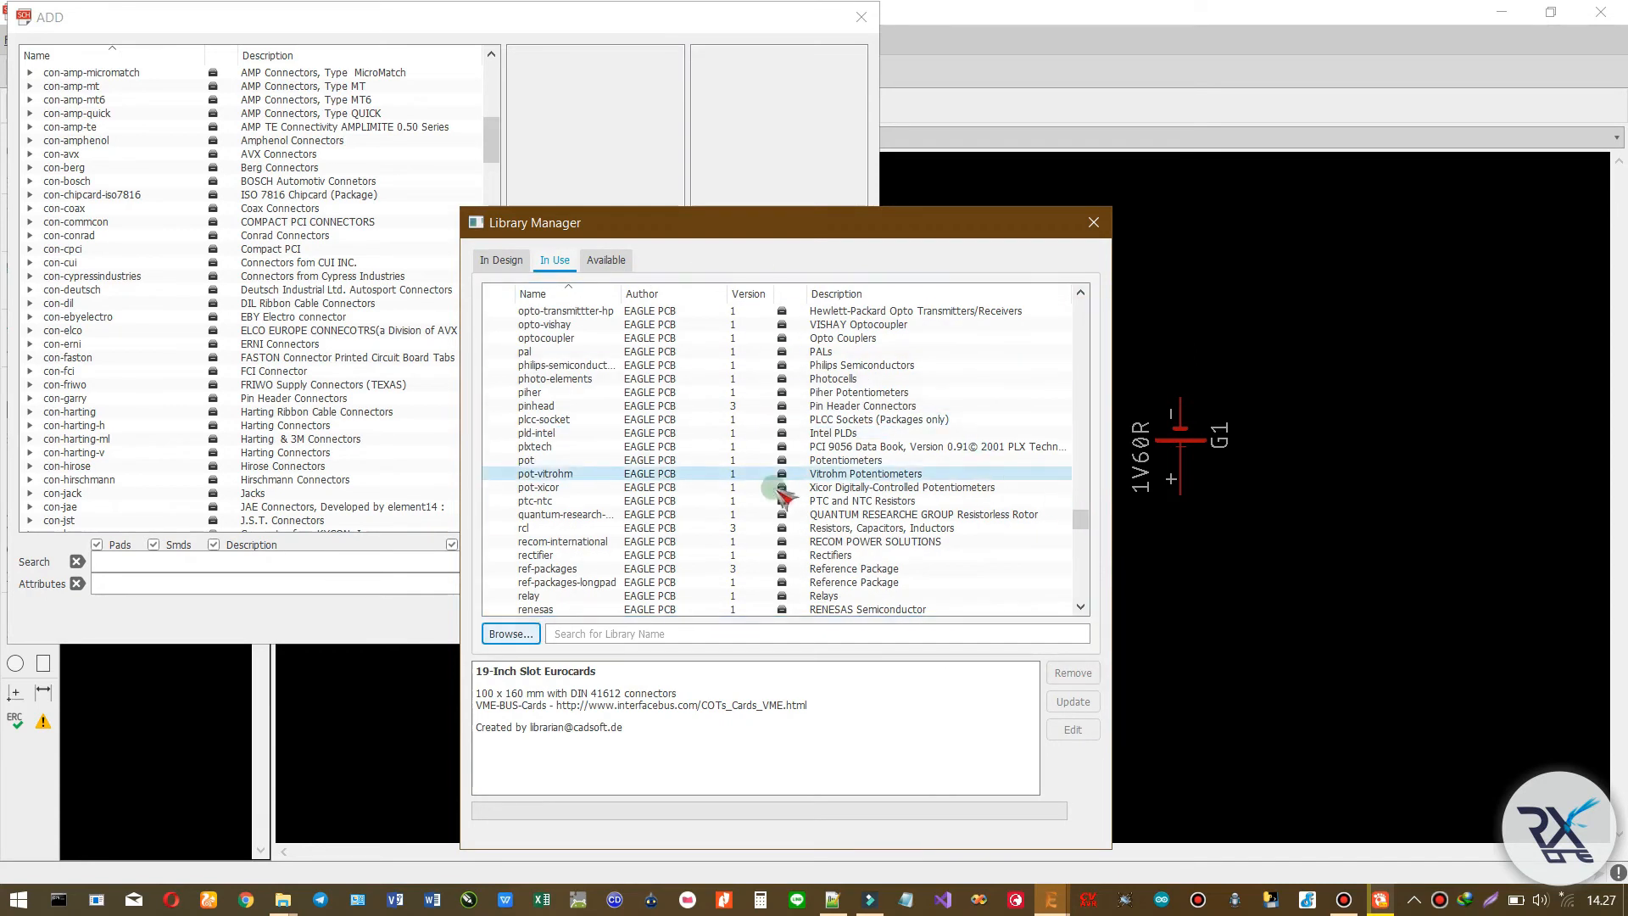
click(512, 634)
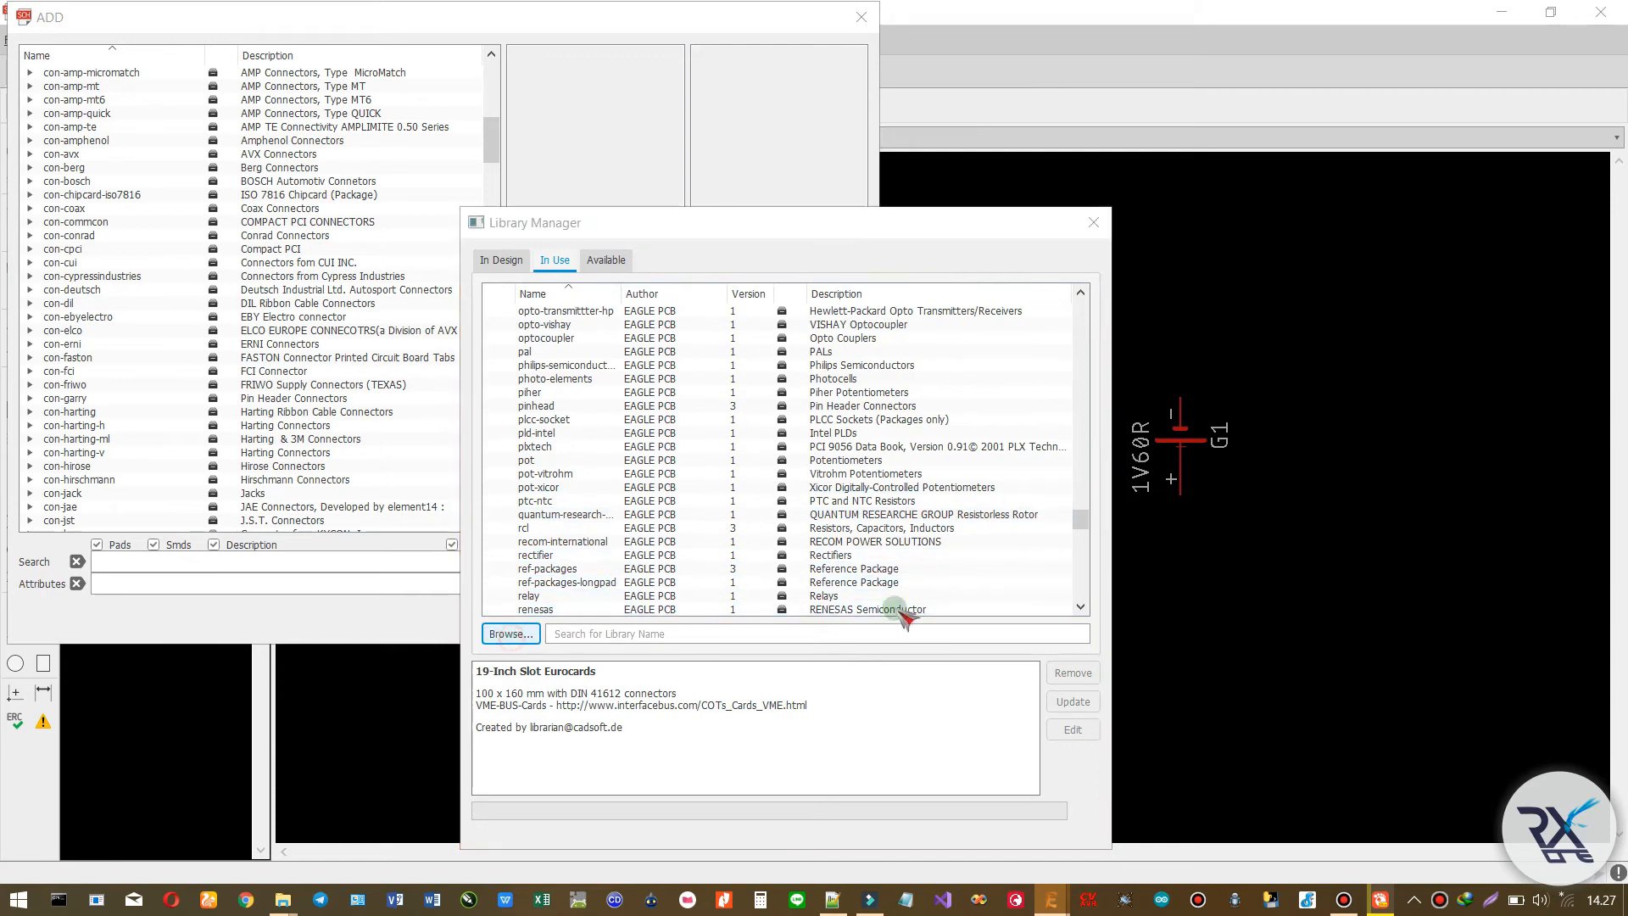
mouse_move(1270, 394)
mouse_down()
mouse_move(1264, 602)
mouse_move(1261, 388)
mouse_up()
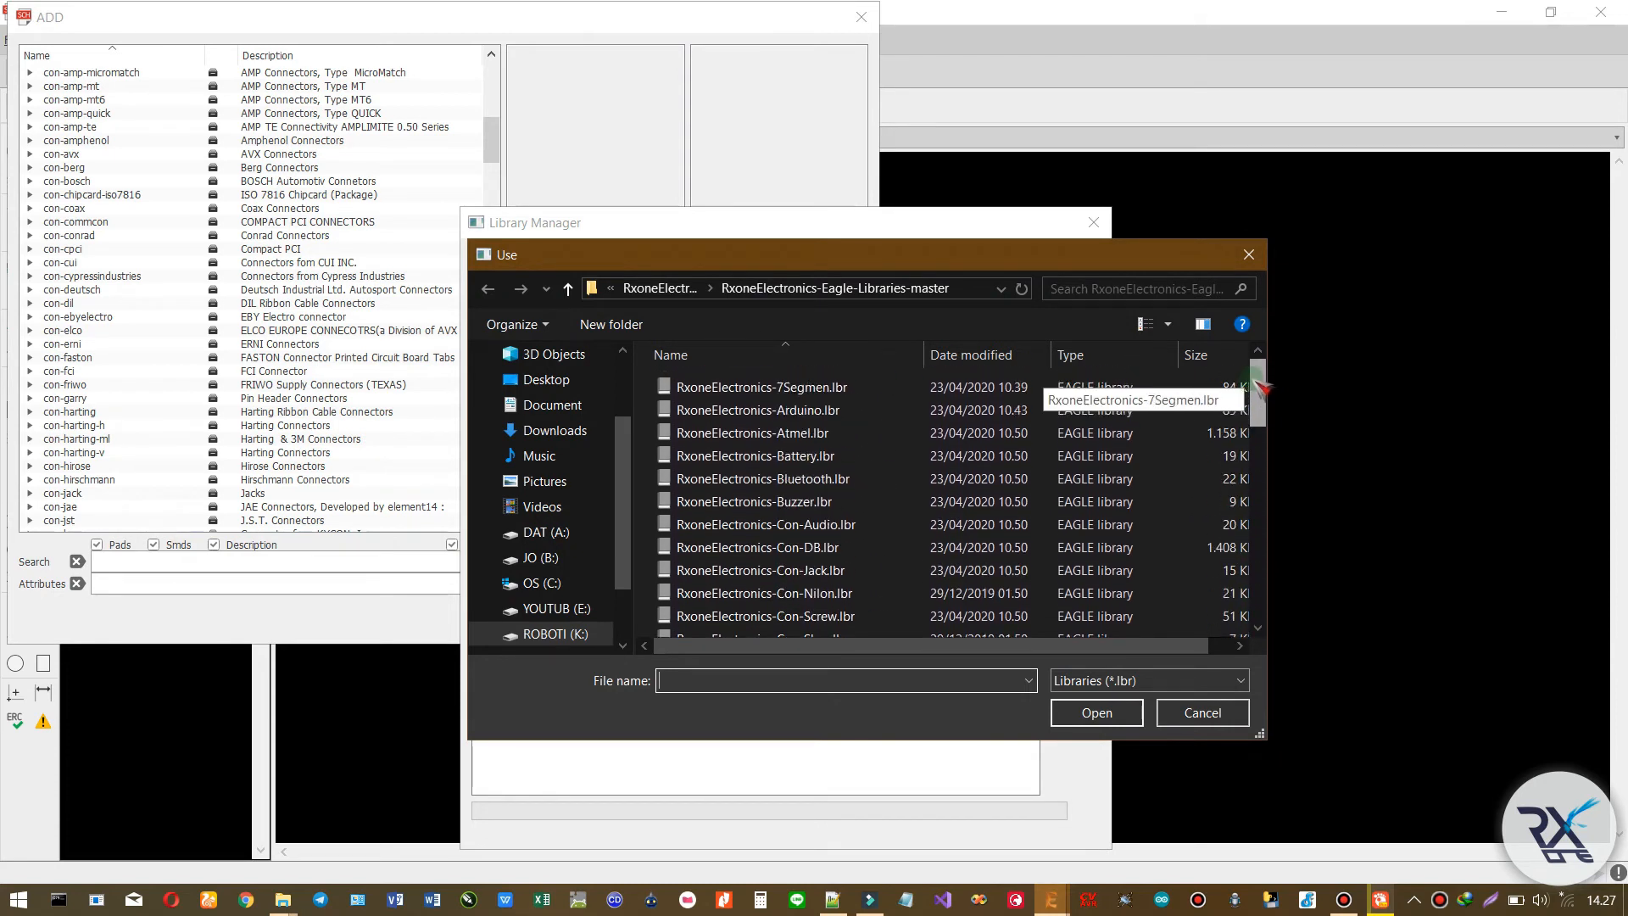
click(869, 490)
key(ctrl+a)
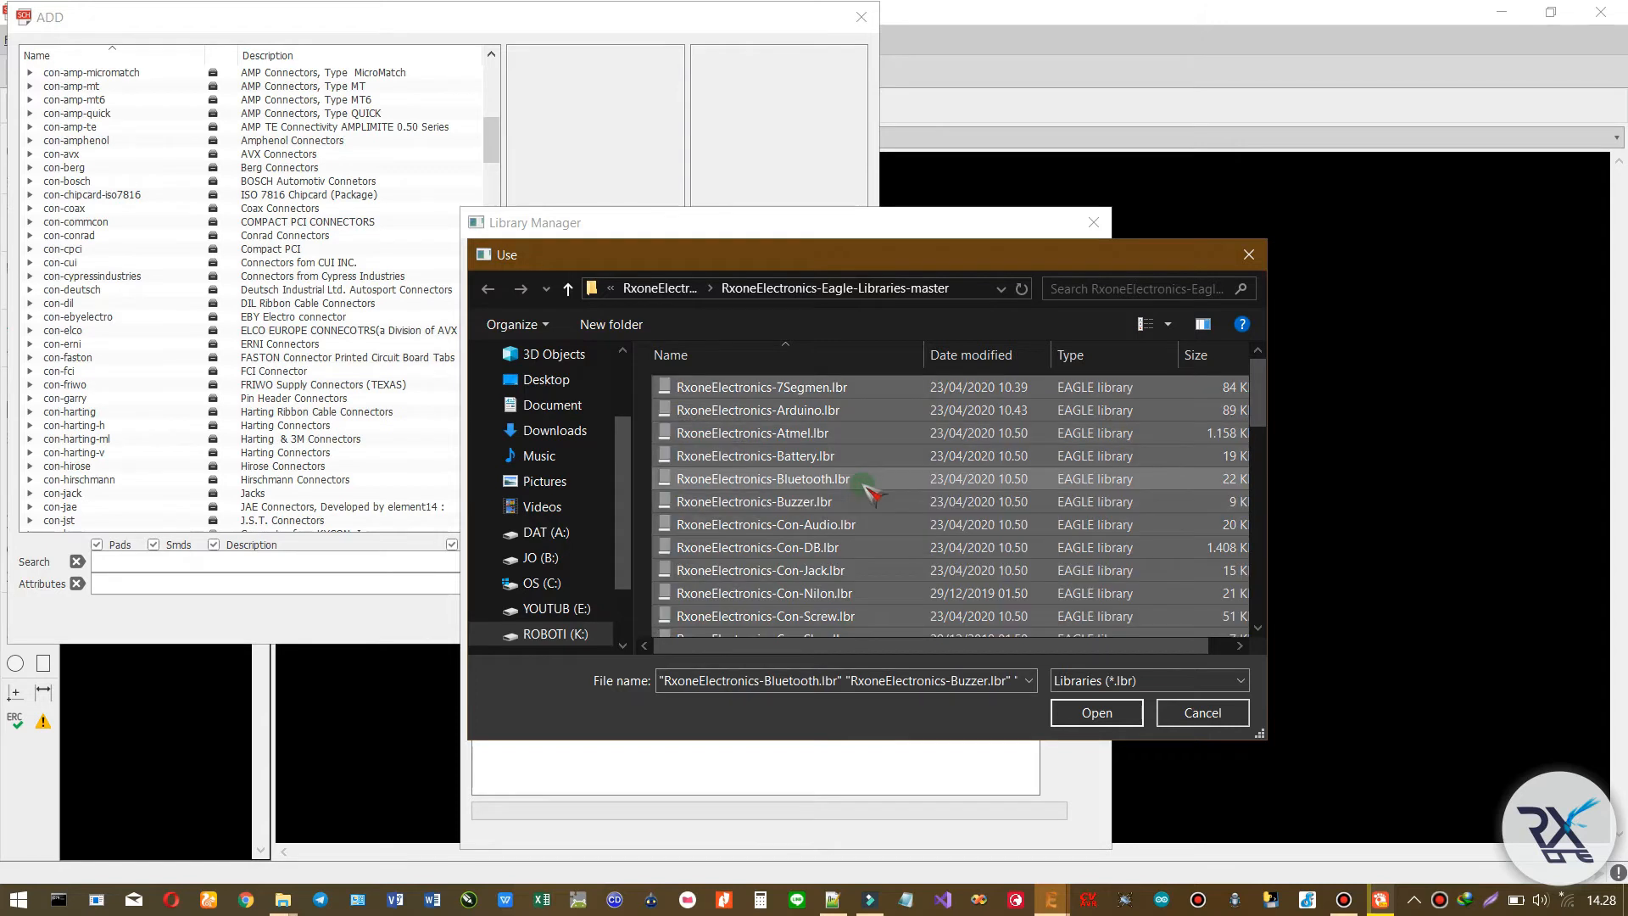
click(1075, 719)
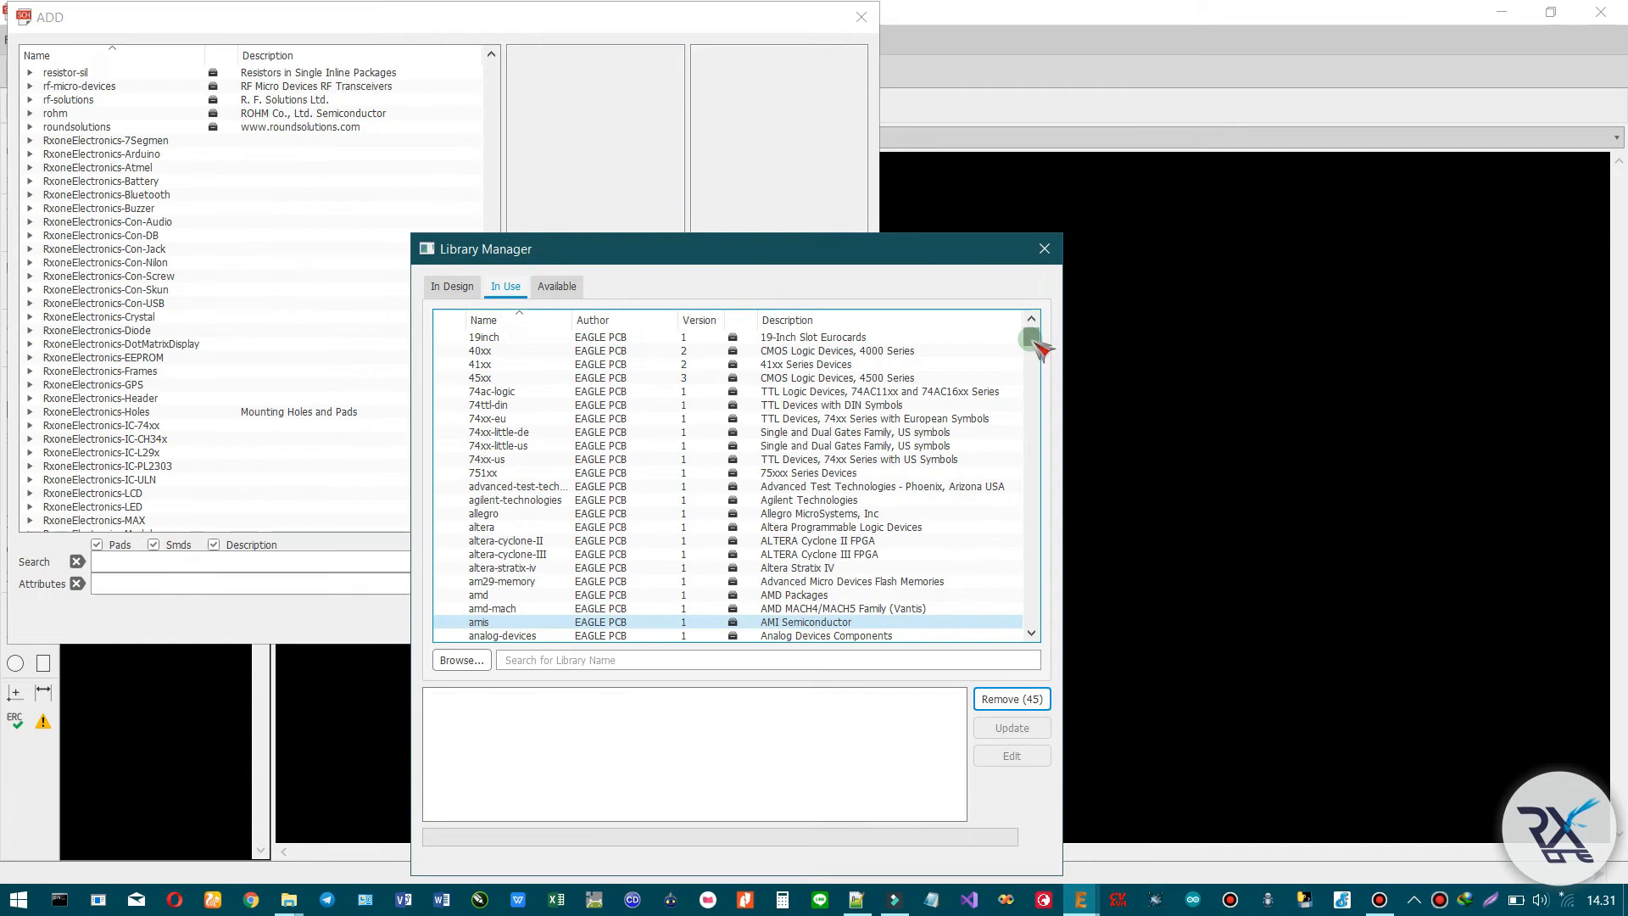
drag(1031, 339, 1033, 564)
click(1043, 248)
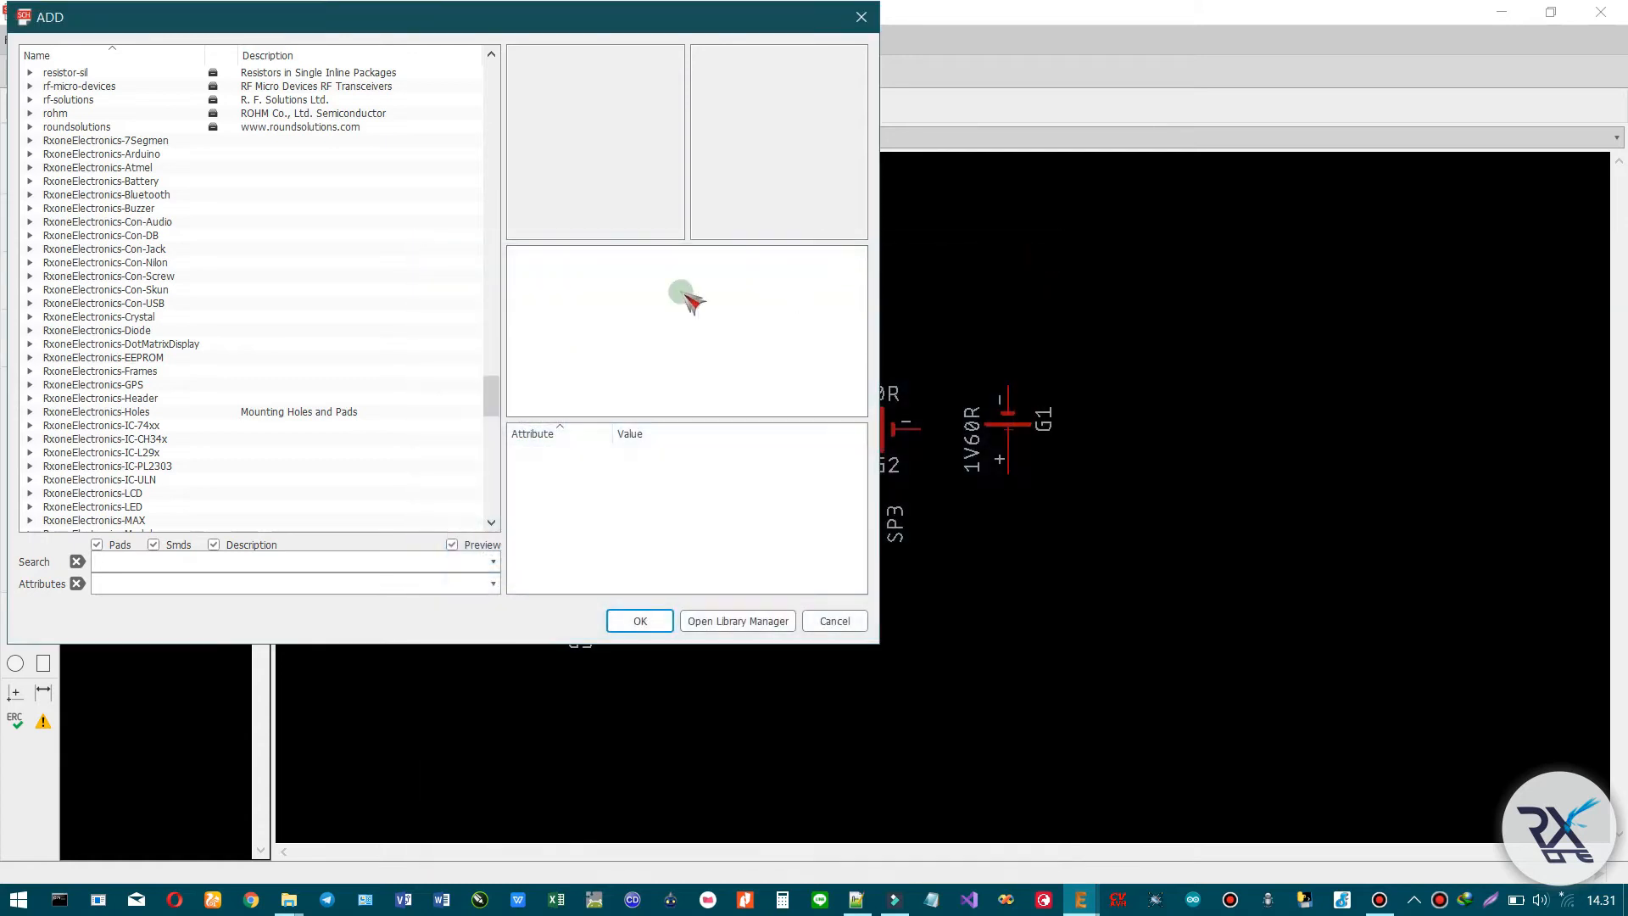
- Look through the RxoneElectronics libraries in the part list, from 7Segmen to Wiznet
mouse_move(491, 399)
mouse_down()
mouse_move(491, 353)
mouse_move(492, 387)
mouse_up()
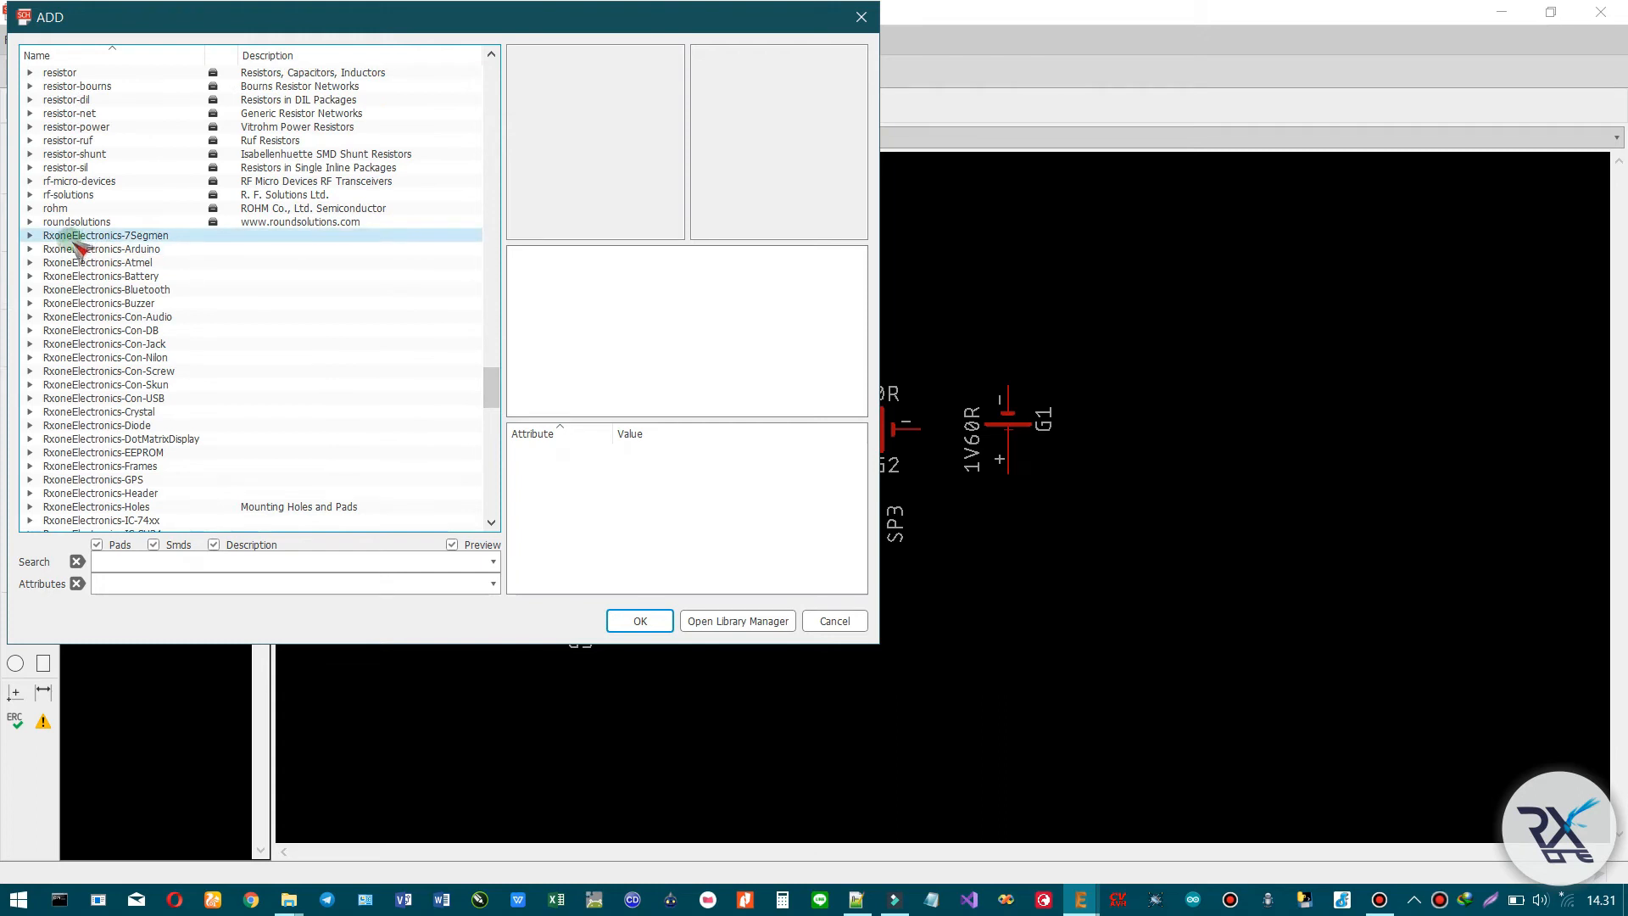
drag(488, 385, 494, 397)
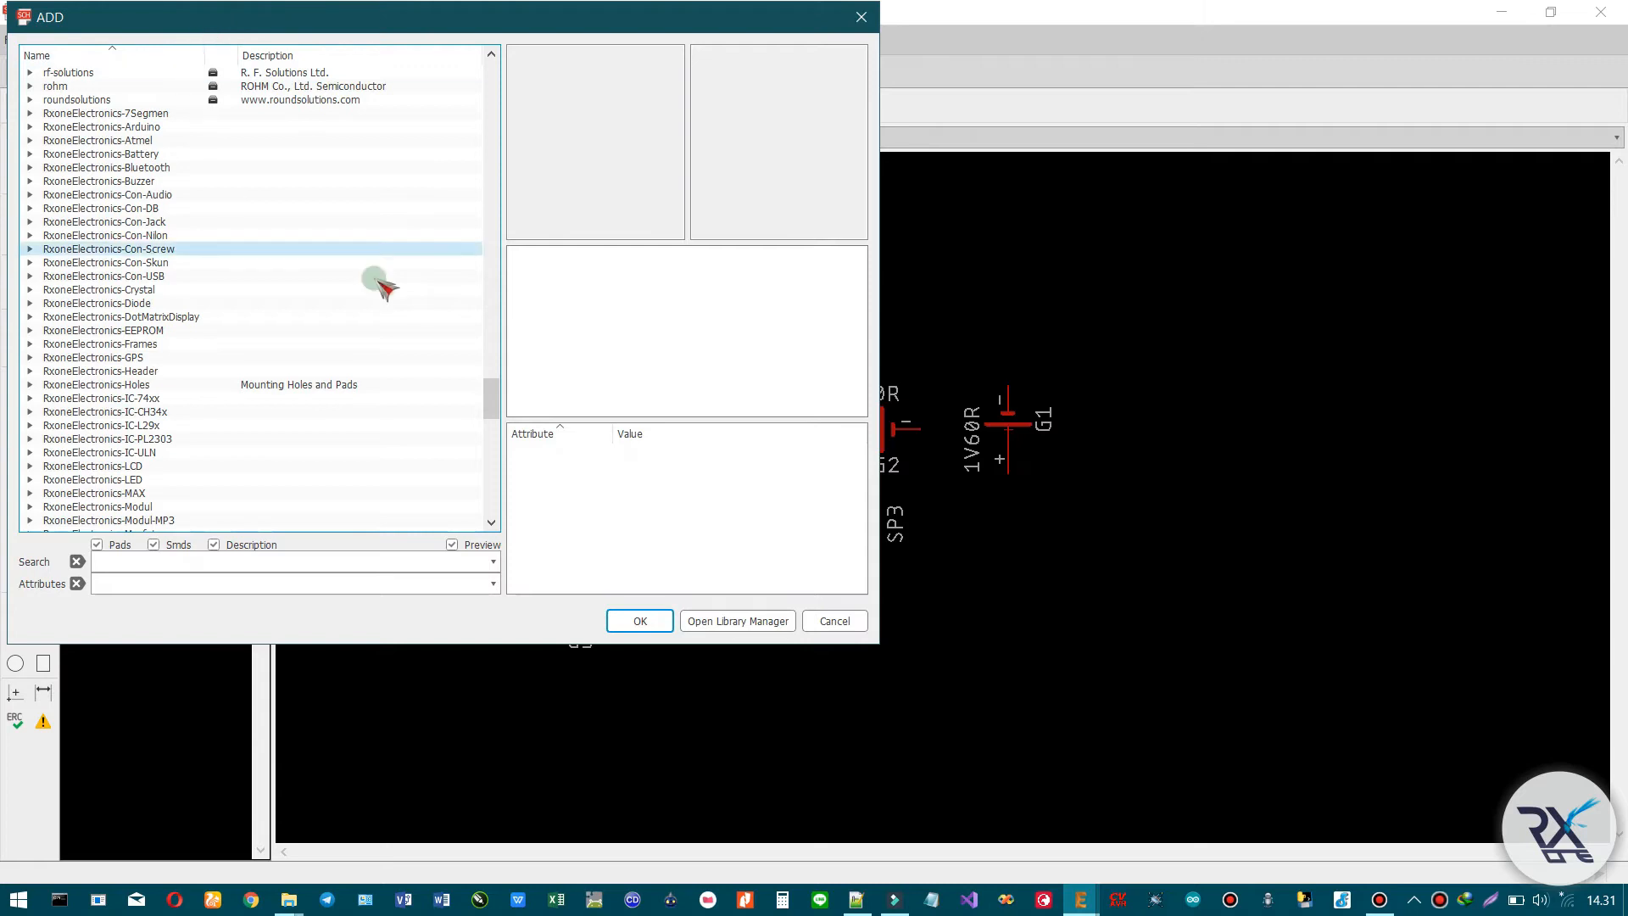
scroll(105, 123, up, 2)
click(107, 198)
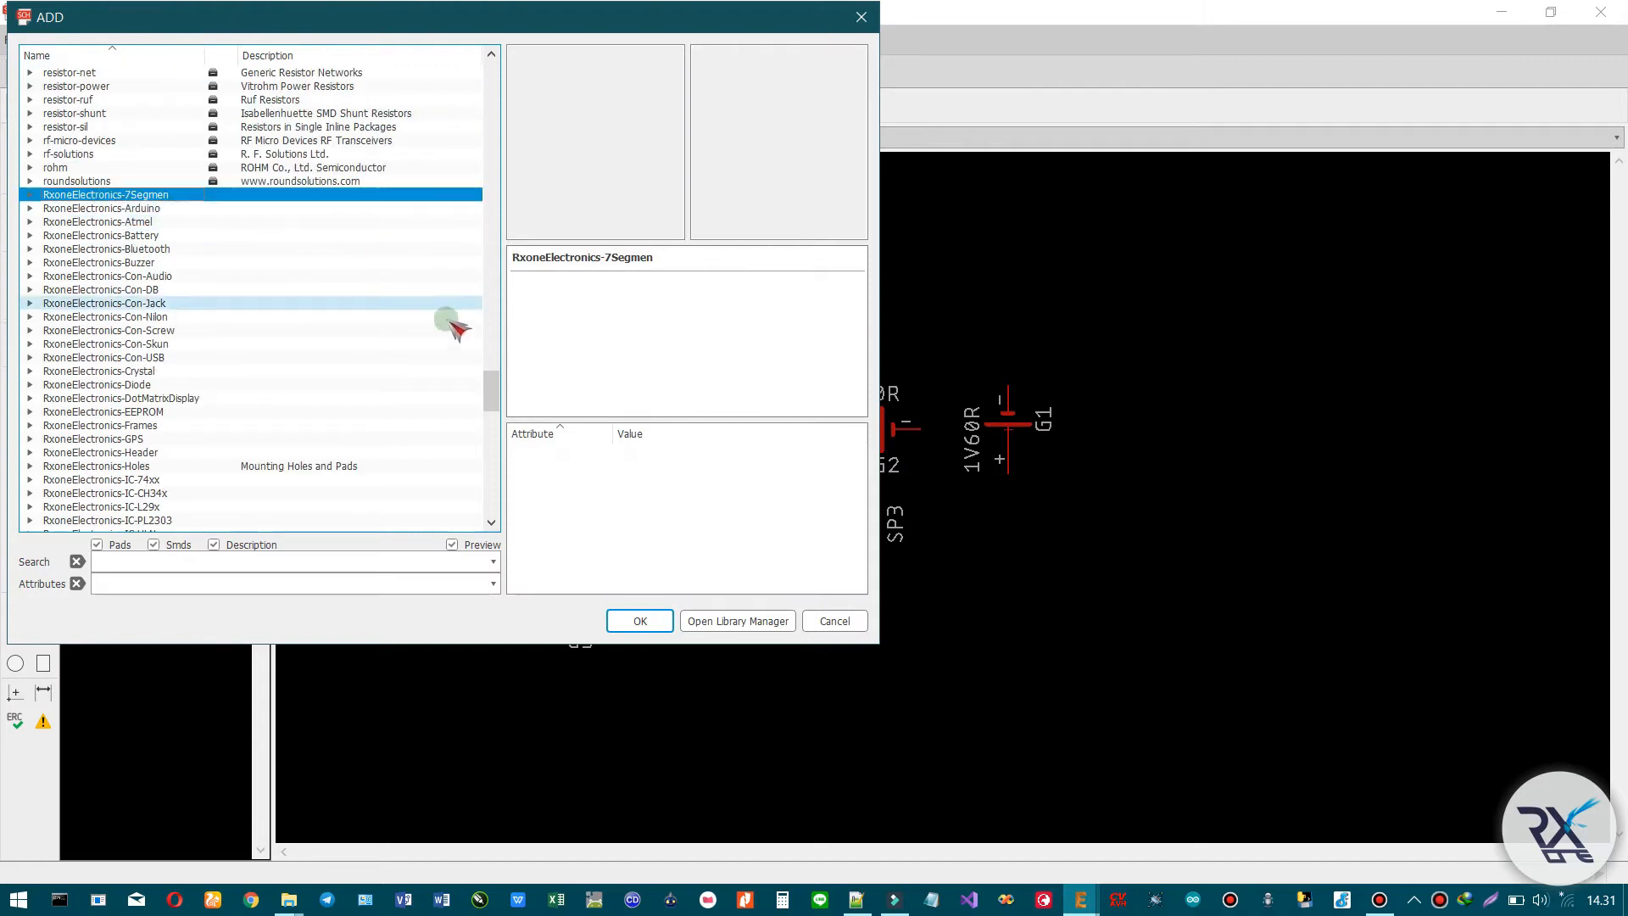
scroll(232, 393, down, 7)
scroll(170, 430, down, 1)
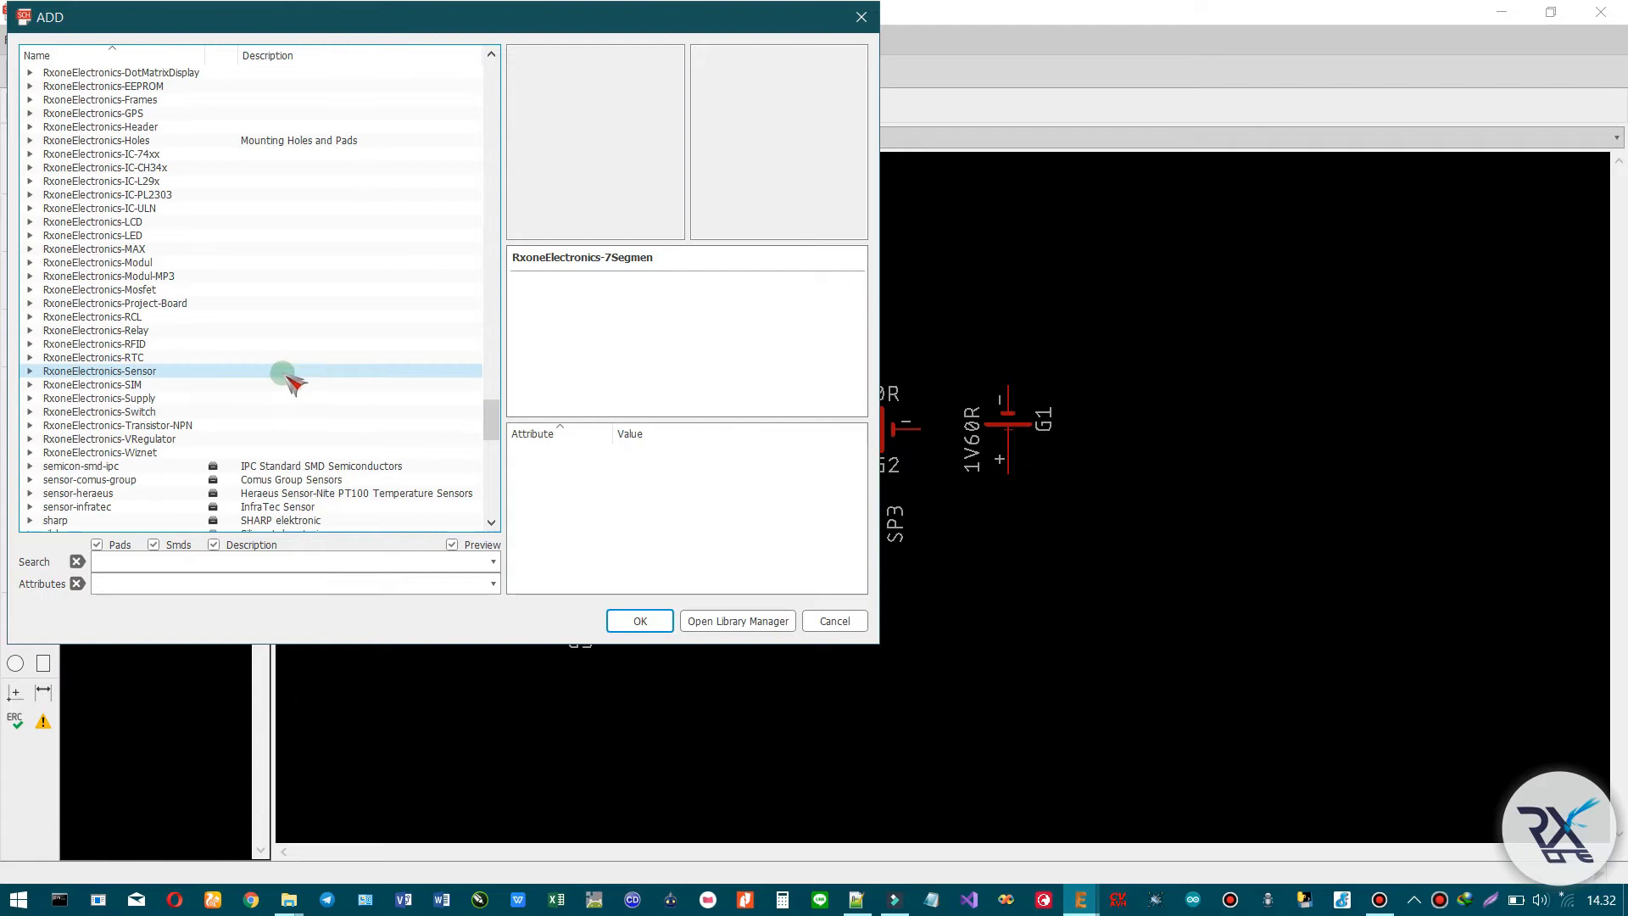
scroll(169, 373, up, 7)
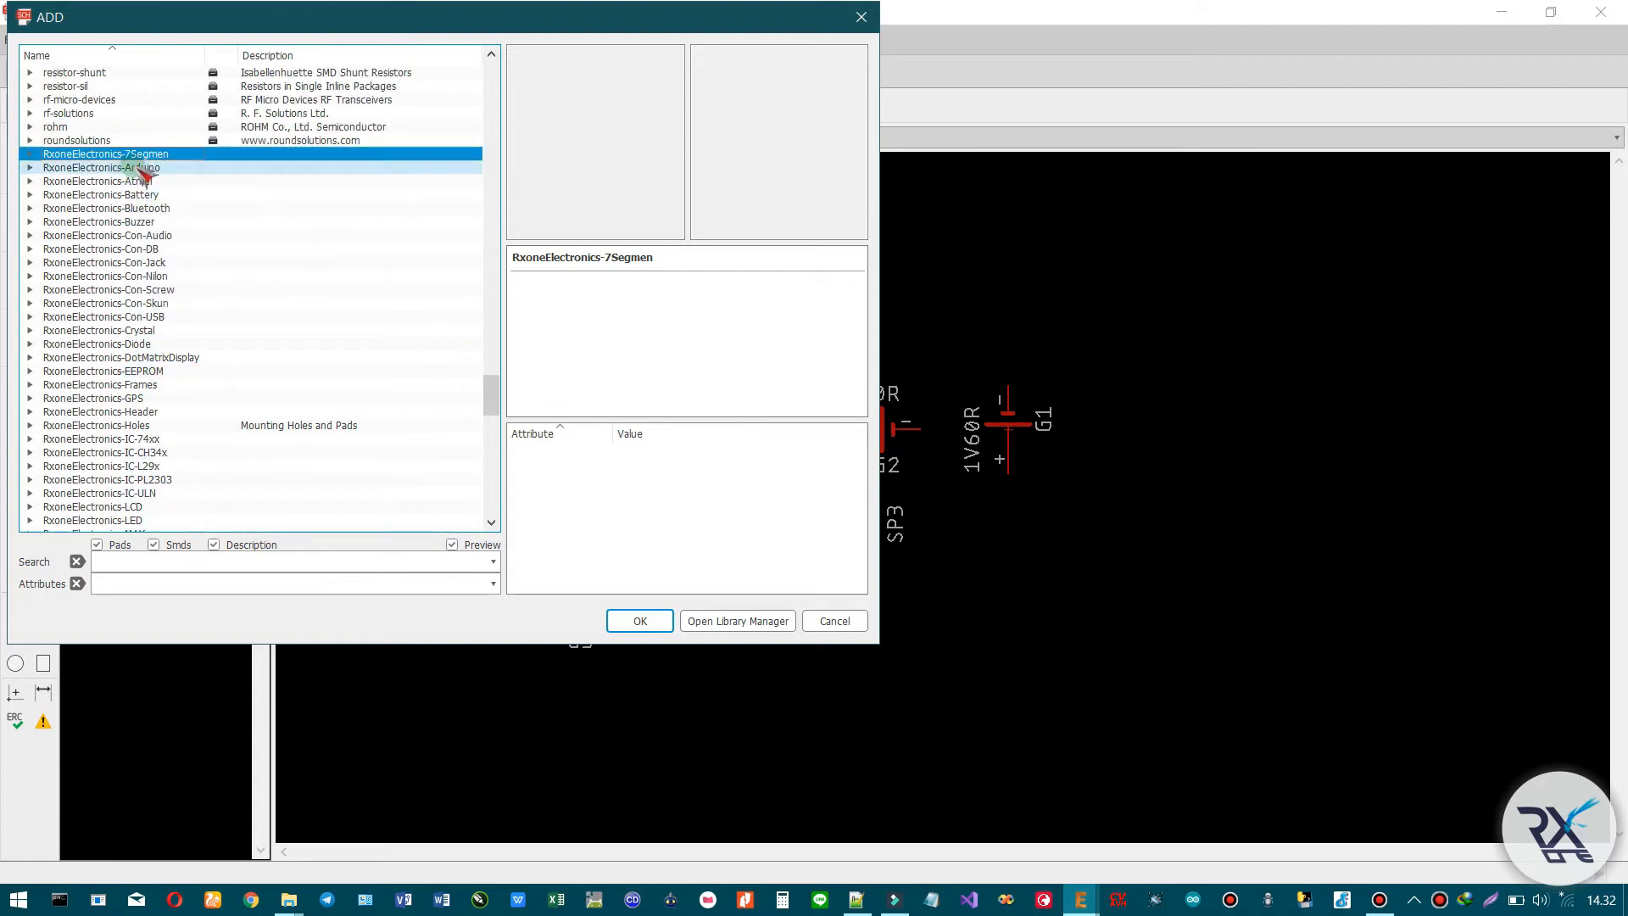
scroll(181, 228, down, 1)
scroll(172, 223, down, 4)
scroll(172, 289, up, 5)
- Preview the Arduino Uno variants in the RxoneElectronics-Arduino library and place an ARDUINO-UNO to the right of battery G1
click(30, 167)
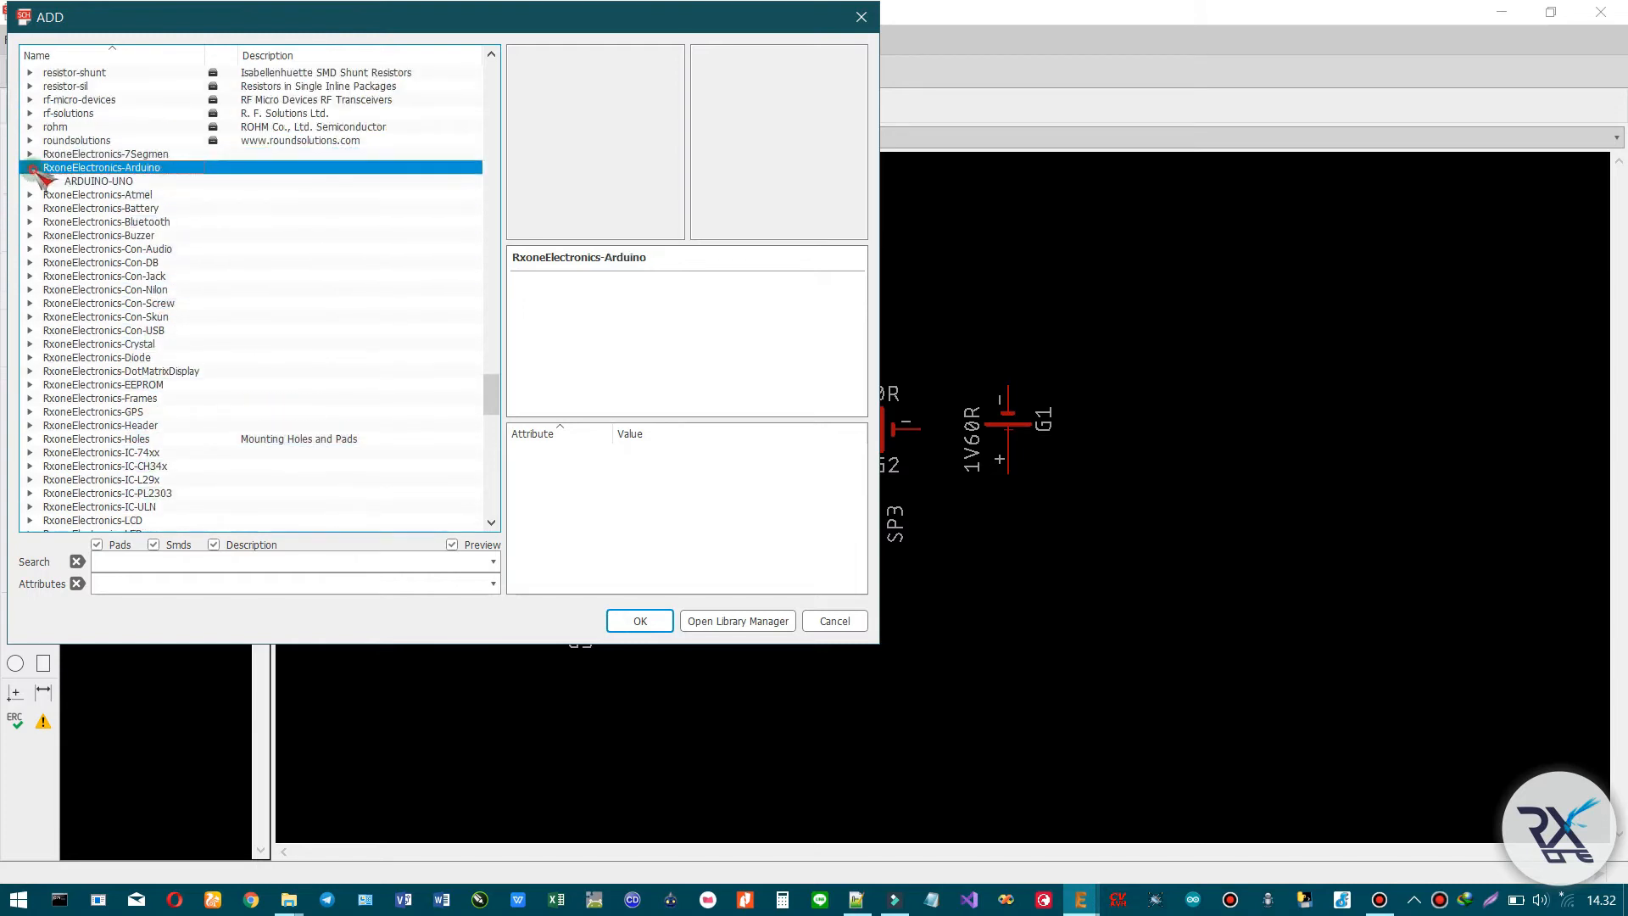
click(51, 180)
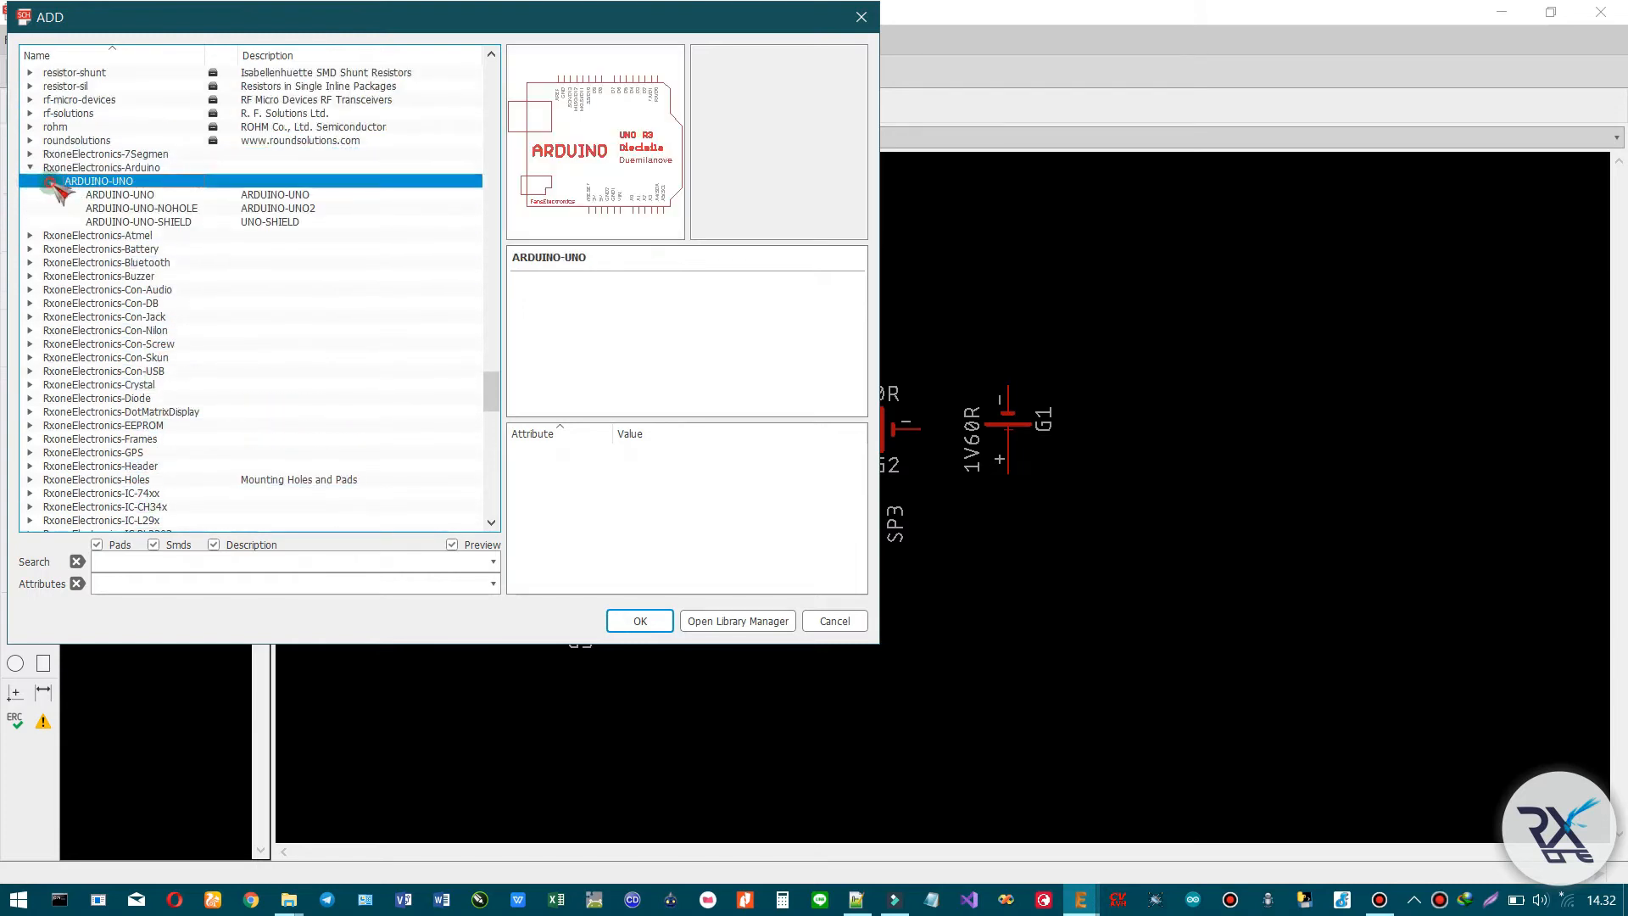
click(145, 195)
click(151, 208)
click(156, 222)
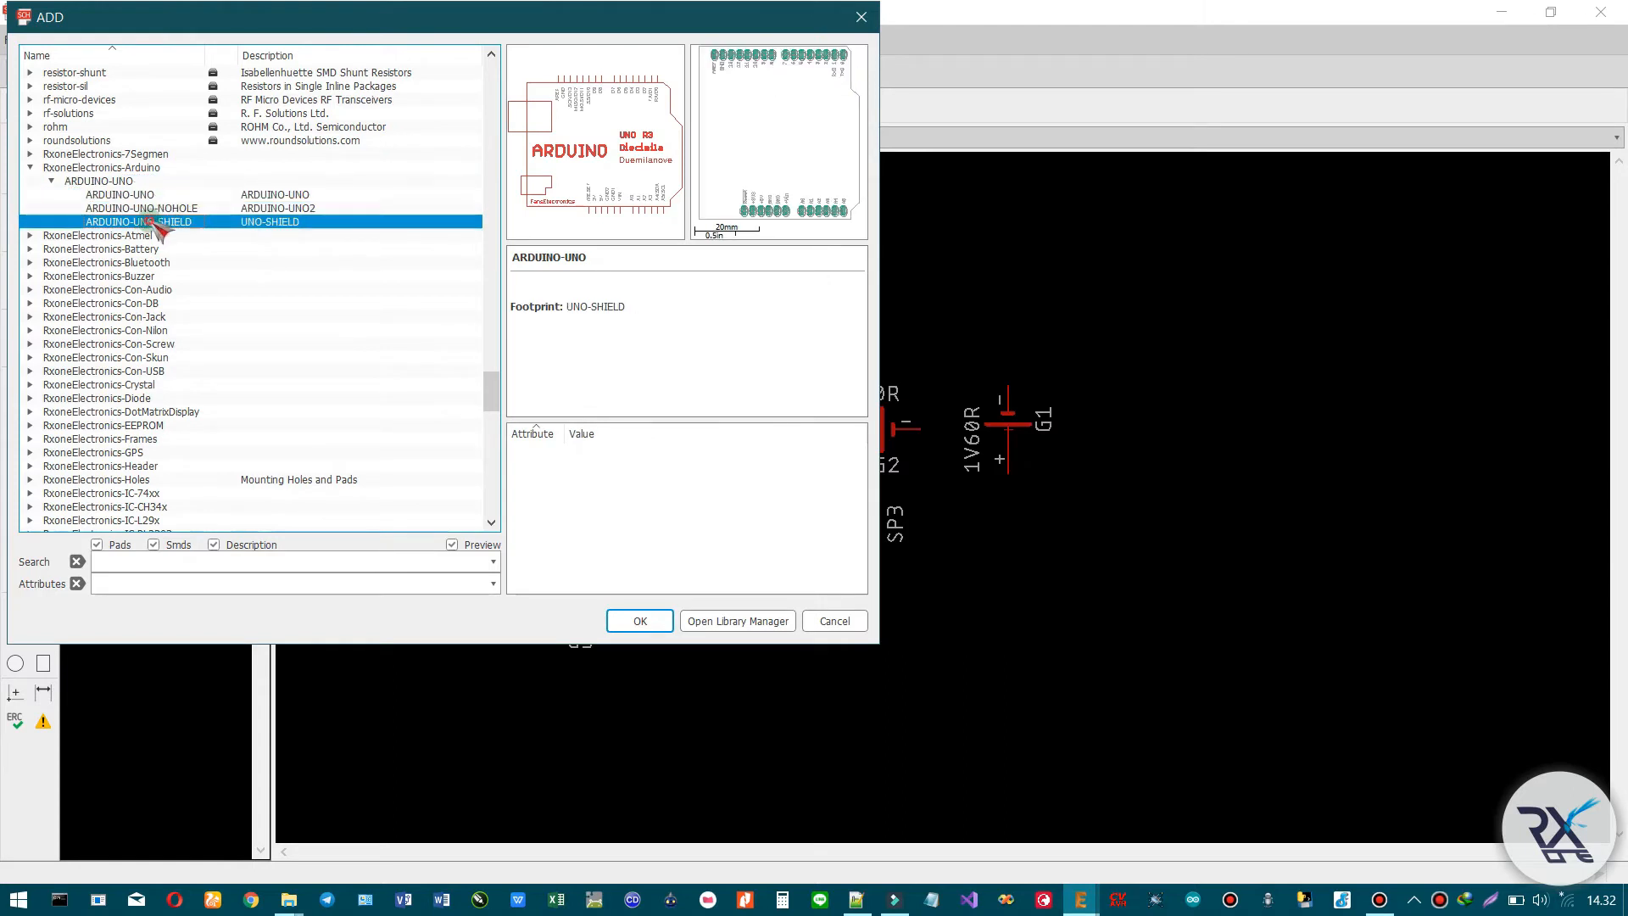
click(165, 210)
click(150, 195)
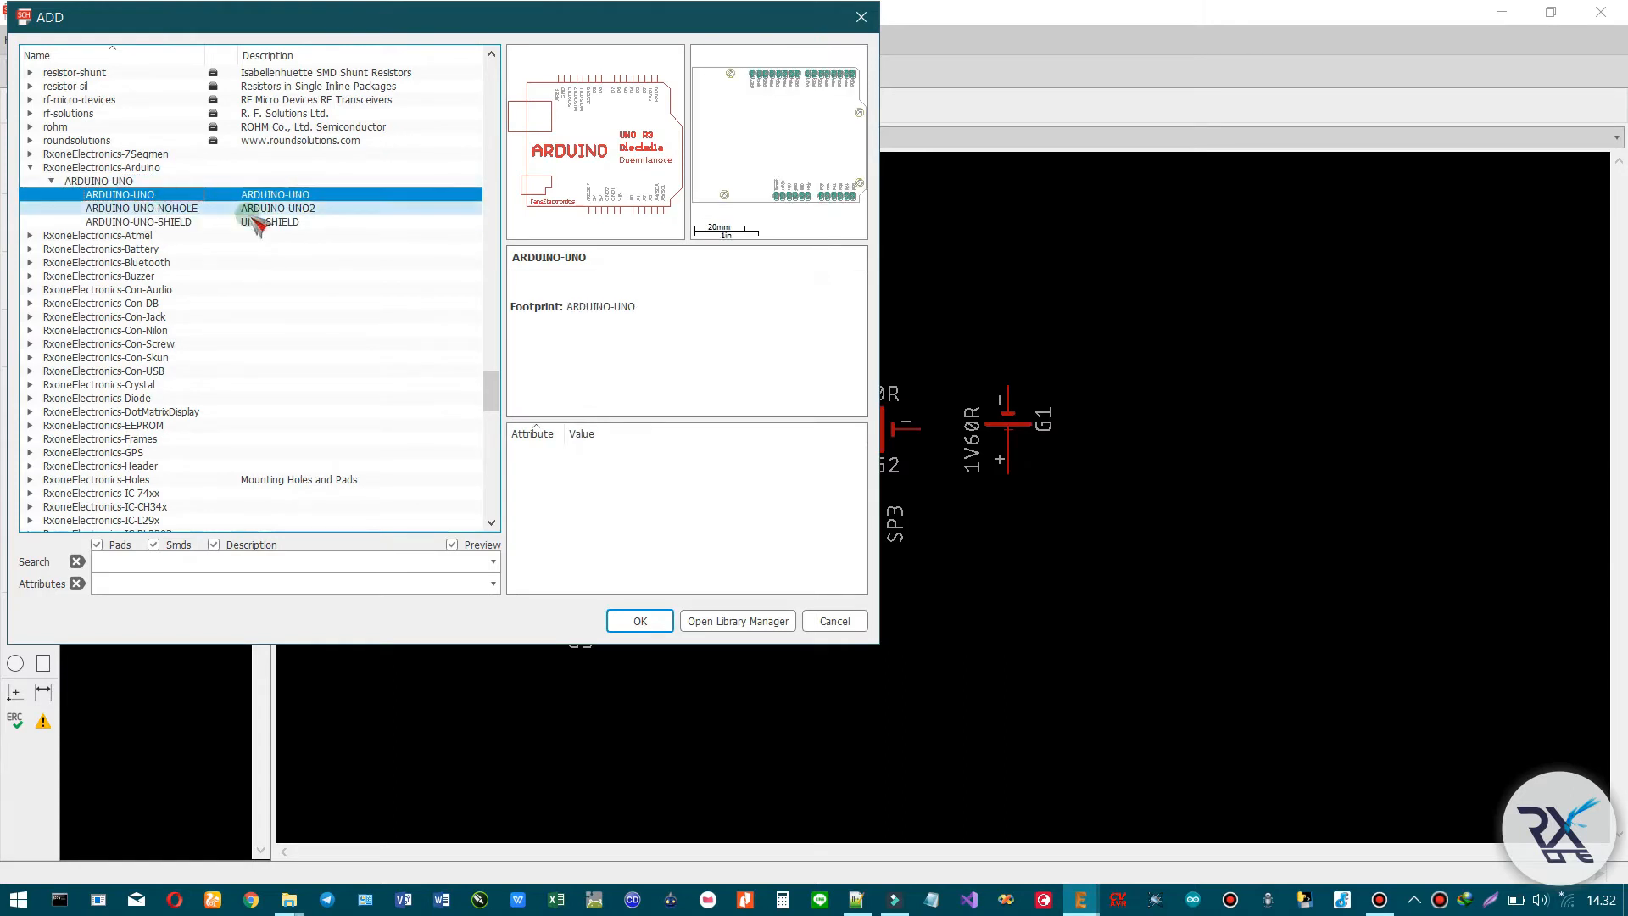
click(638, 621)
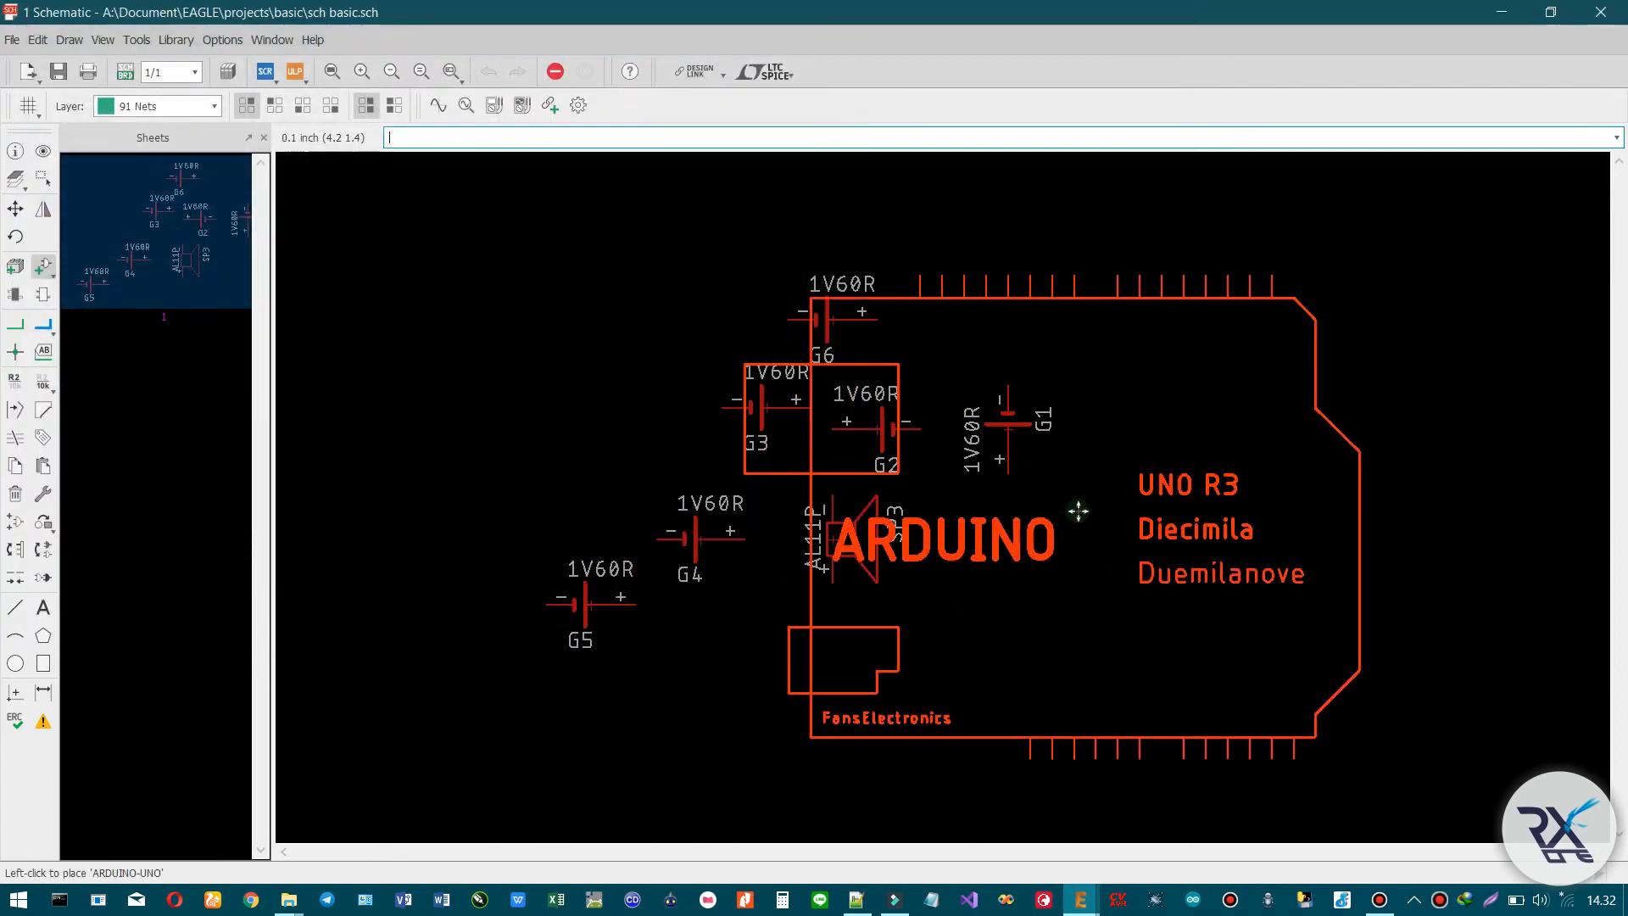
scroll(1034, 549, down, 3)
click(1240, 551)
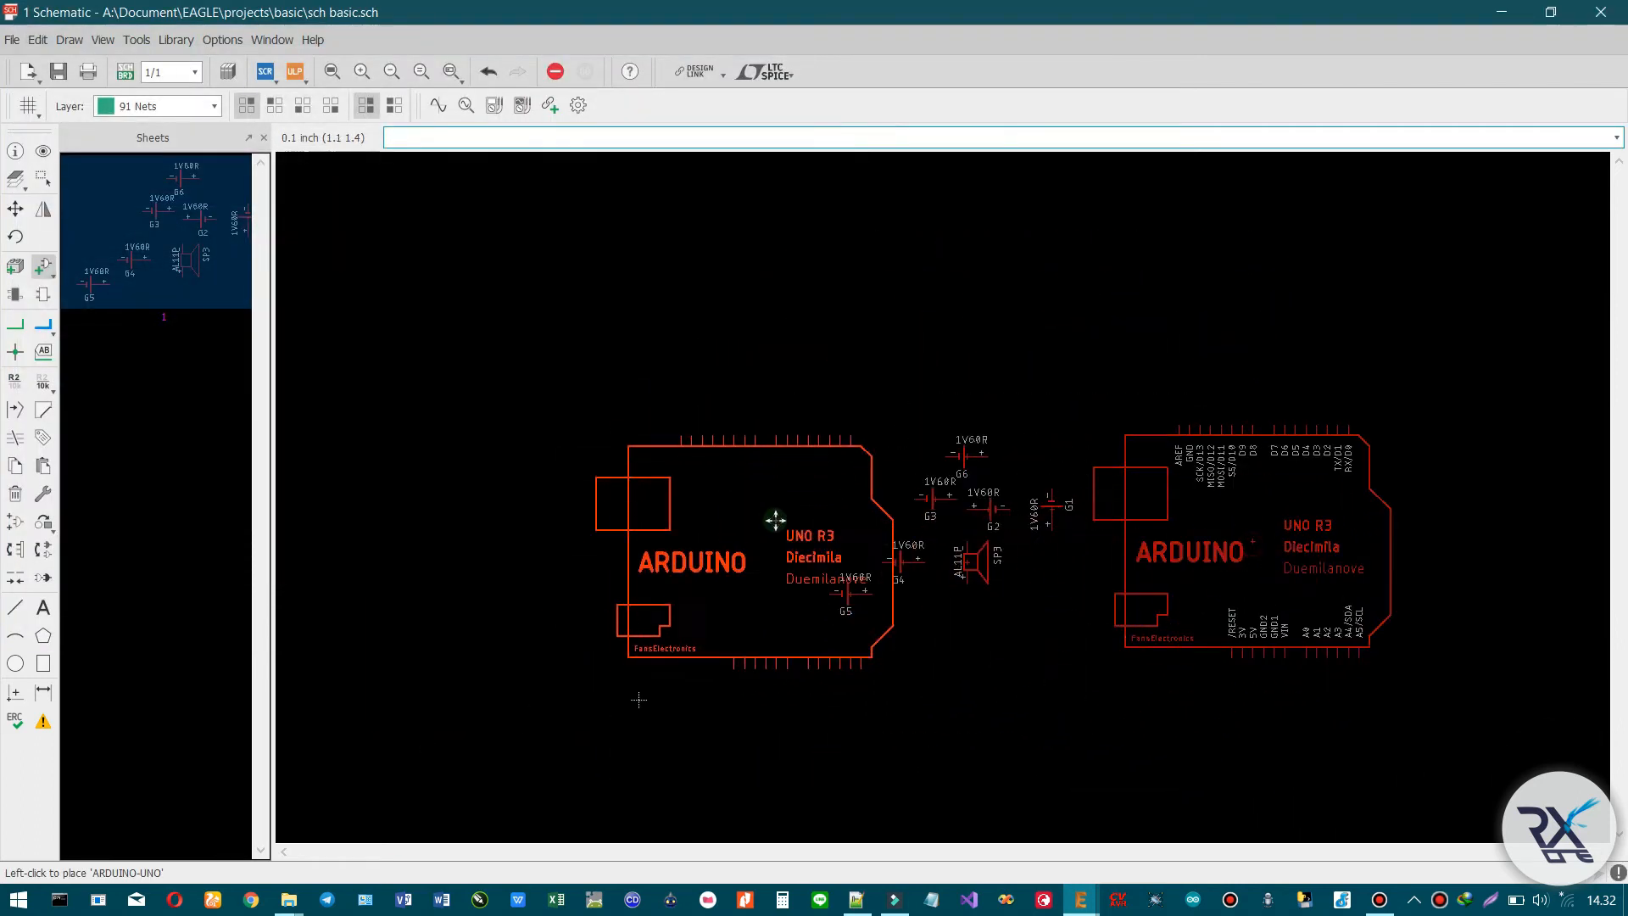
- Reopen the part-adding dialog and preview the RGB-CA and RGB-CC parts in the RxoneElectronics-LED library
click(45, 266)
click(30, 167)
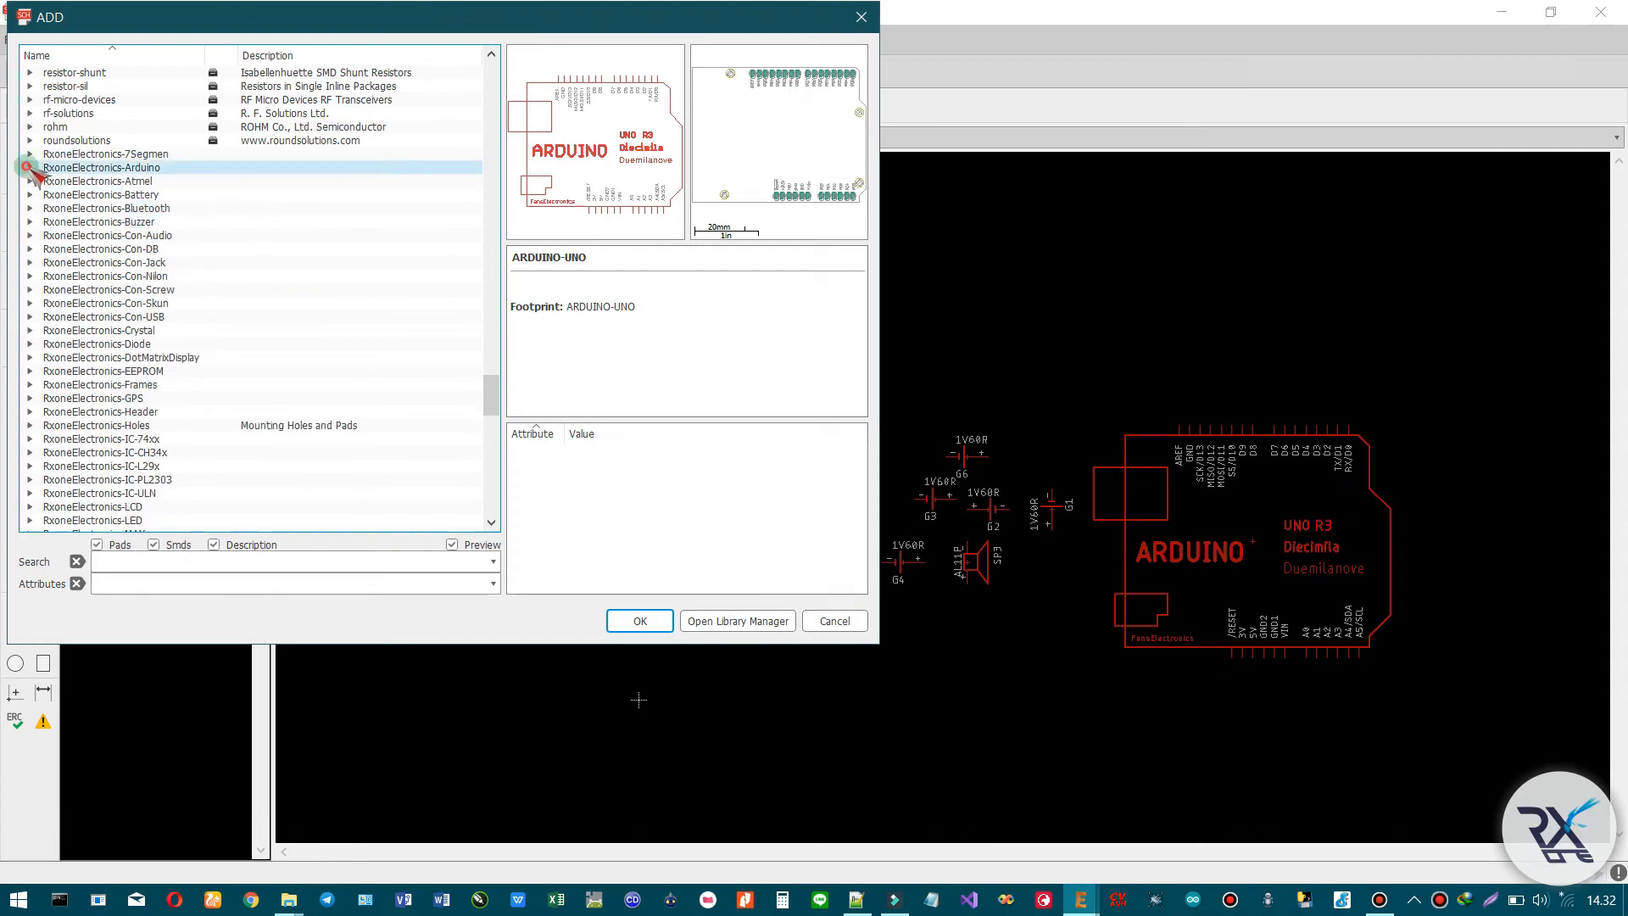
scroll(156, 440, down, 2)
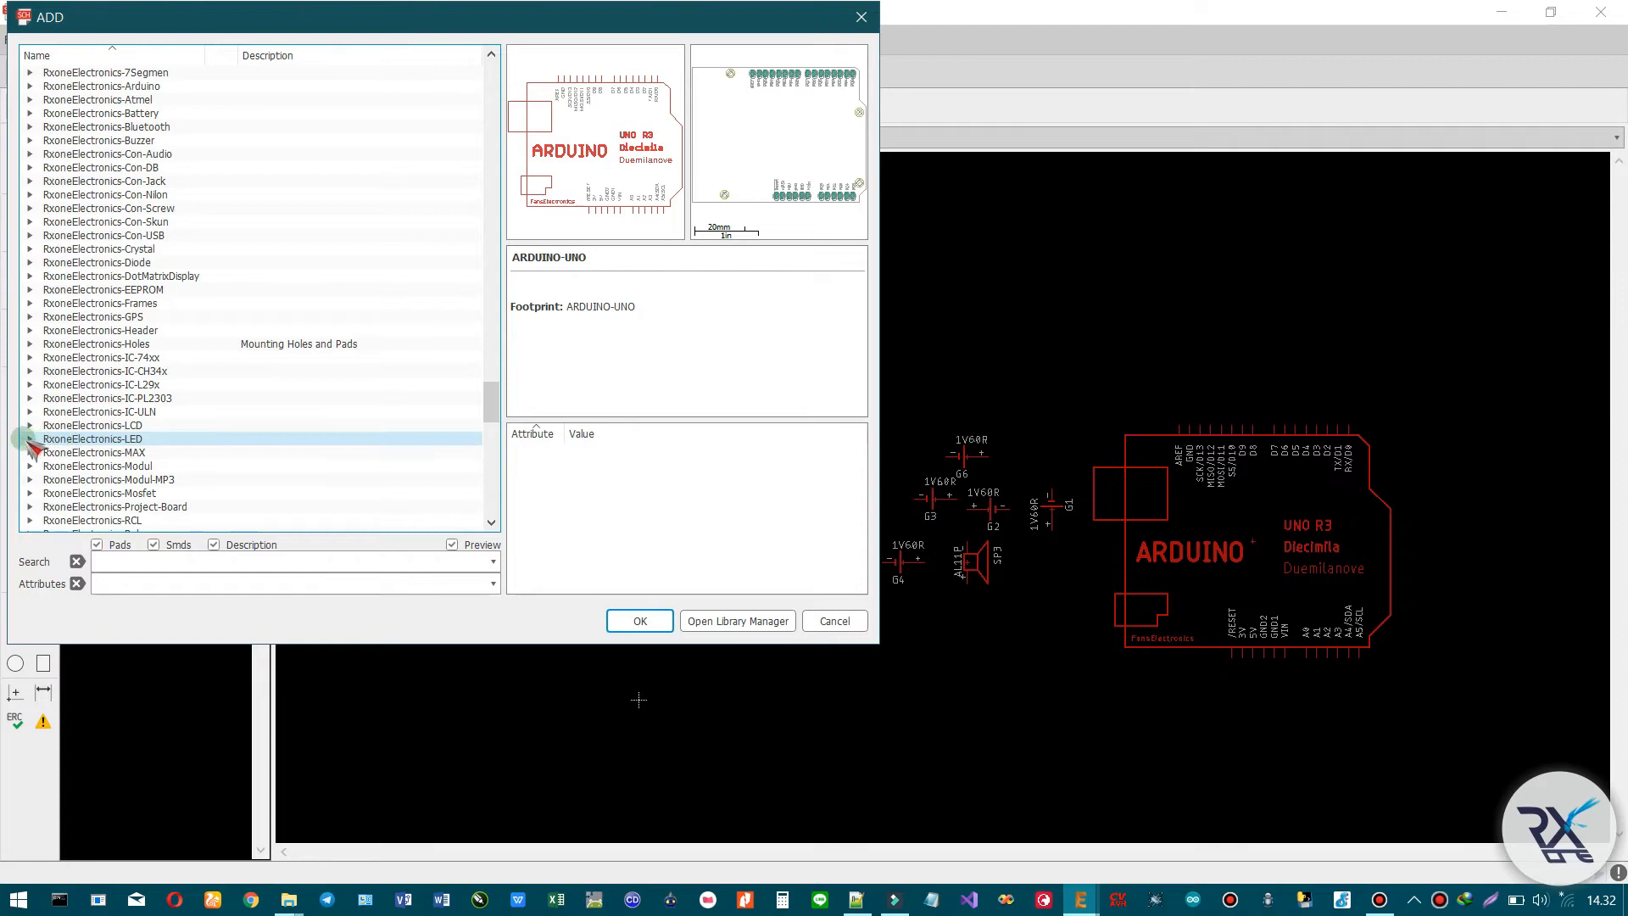
click(30, 438)
scroll(42, 432, down, 3)
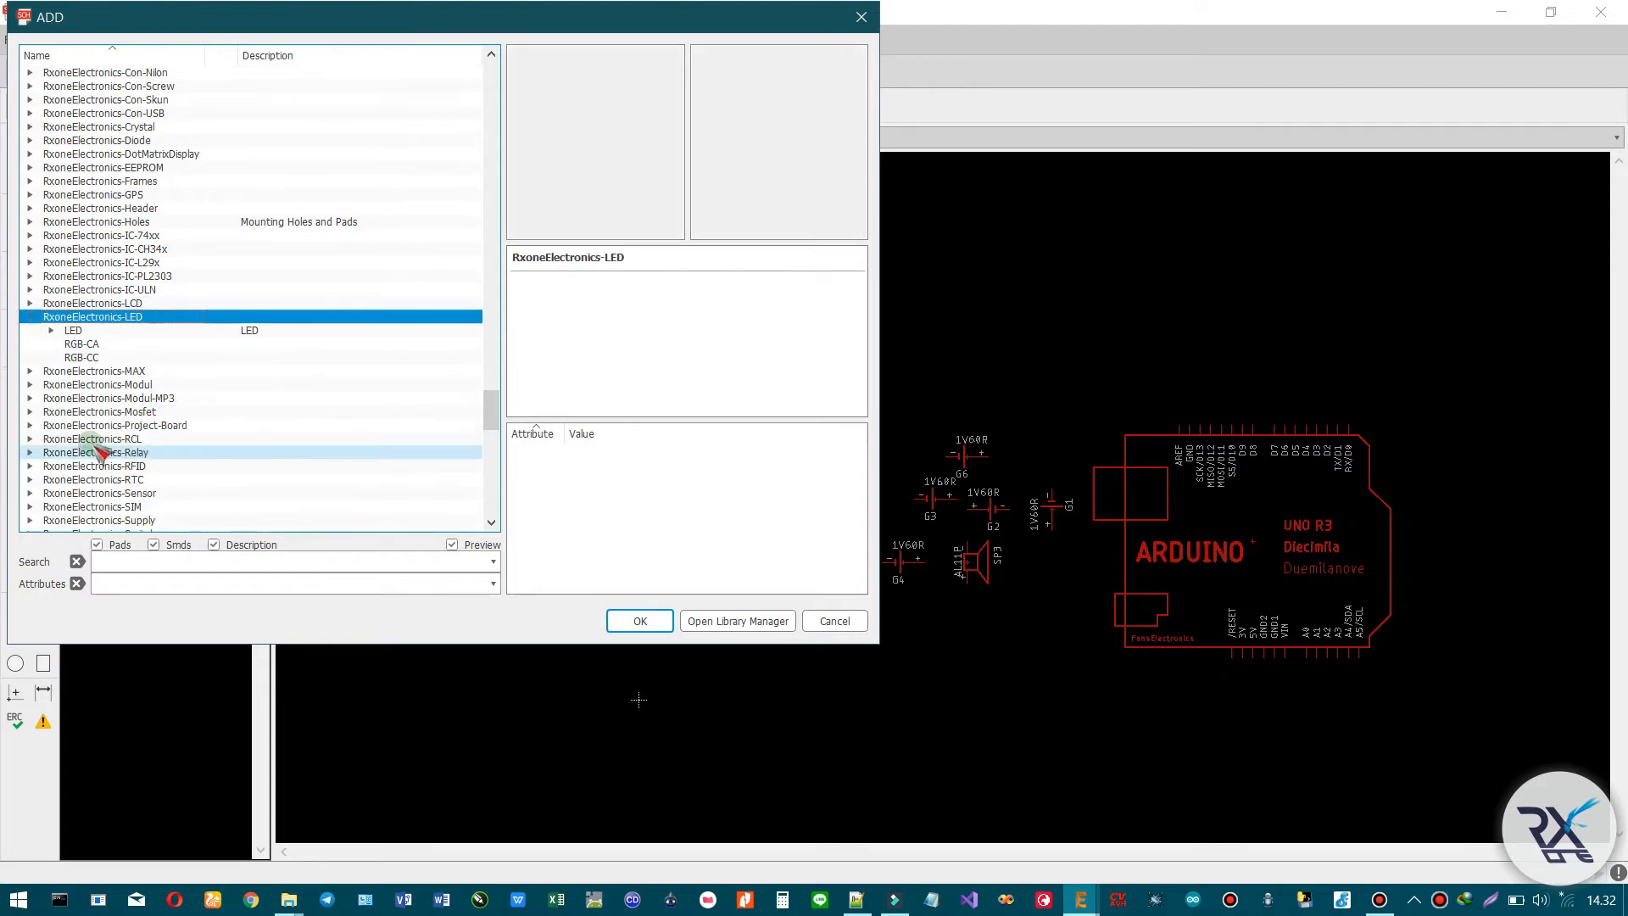
click(53, 345)
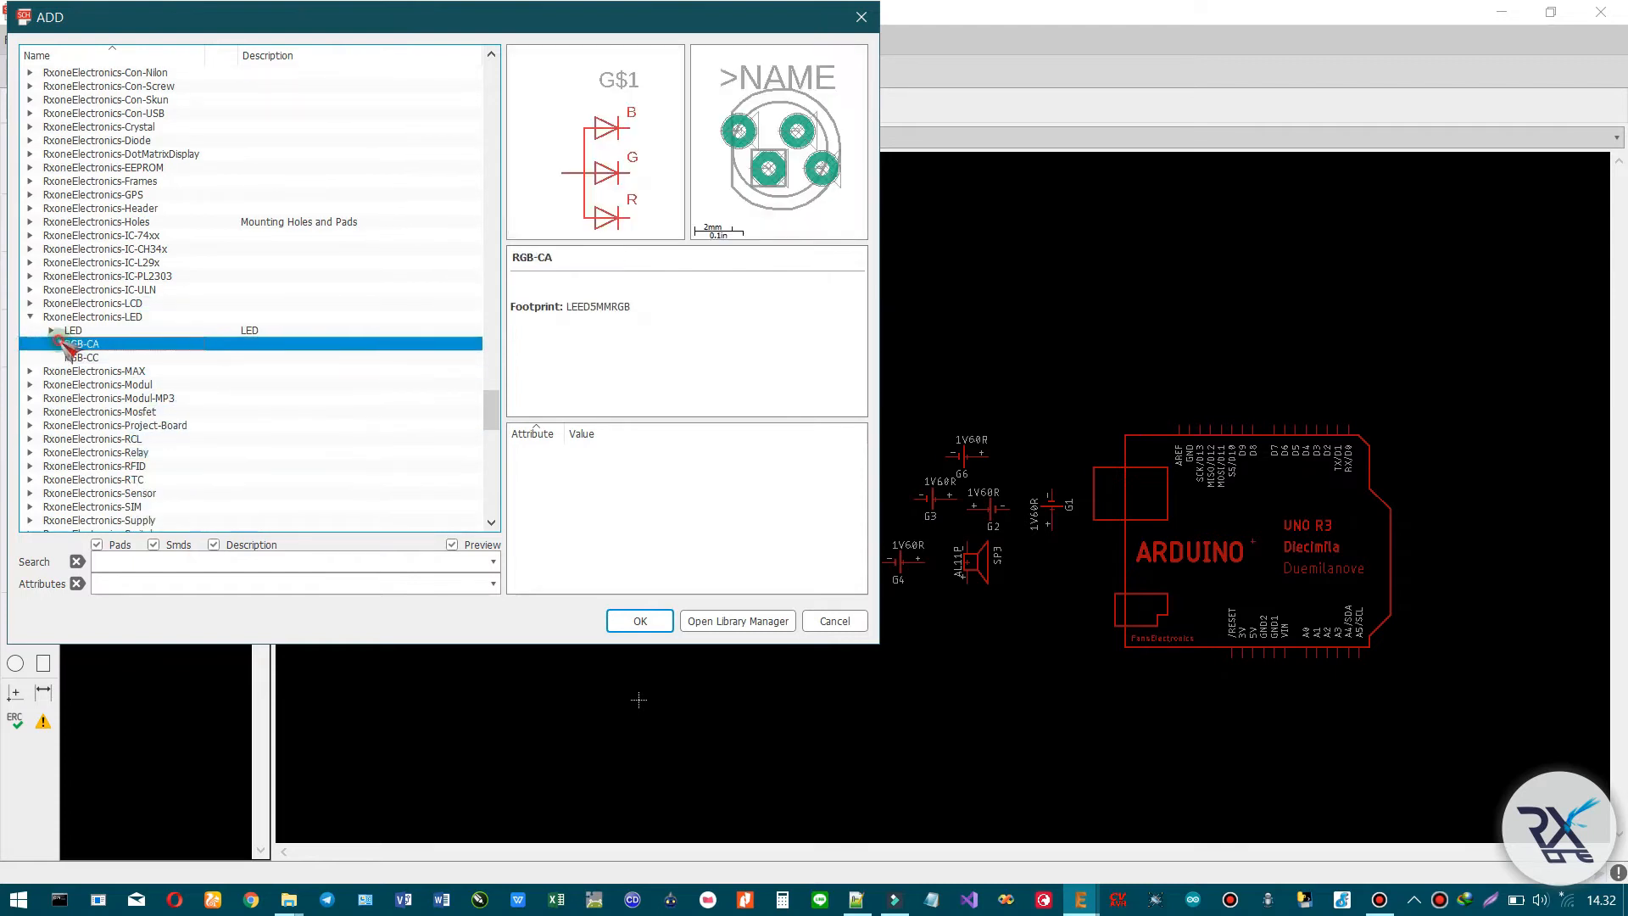
click(102, 358)
click(80, 344)
- Compare the LED package variants and place one LEDLED3MM above the Arduino board, ending the placement
click(51, 331)
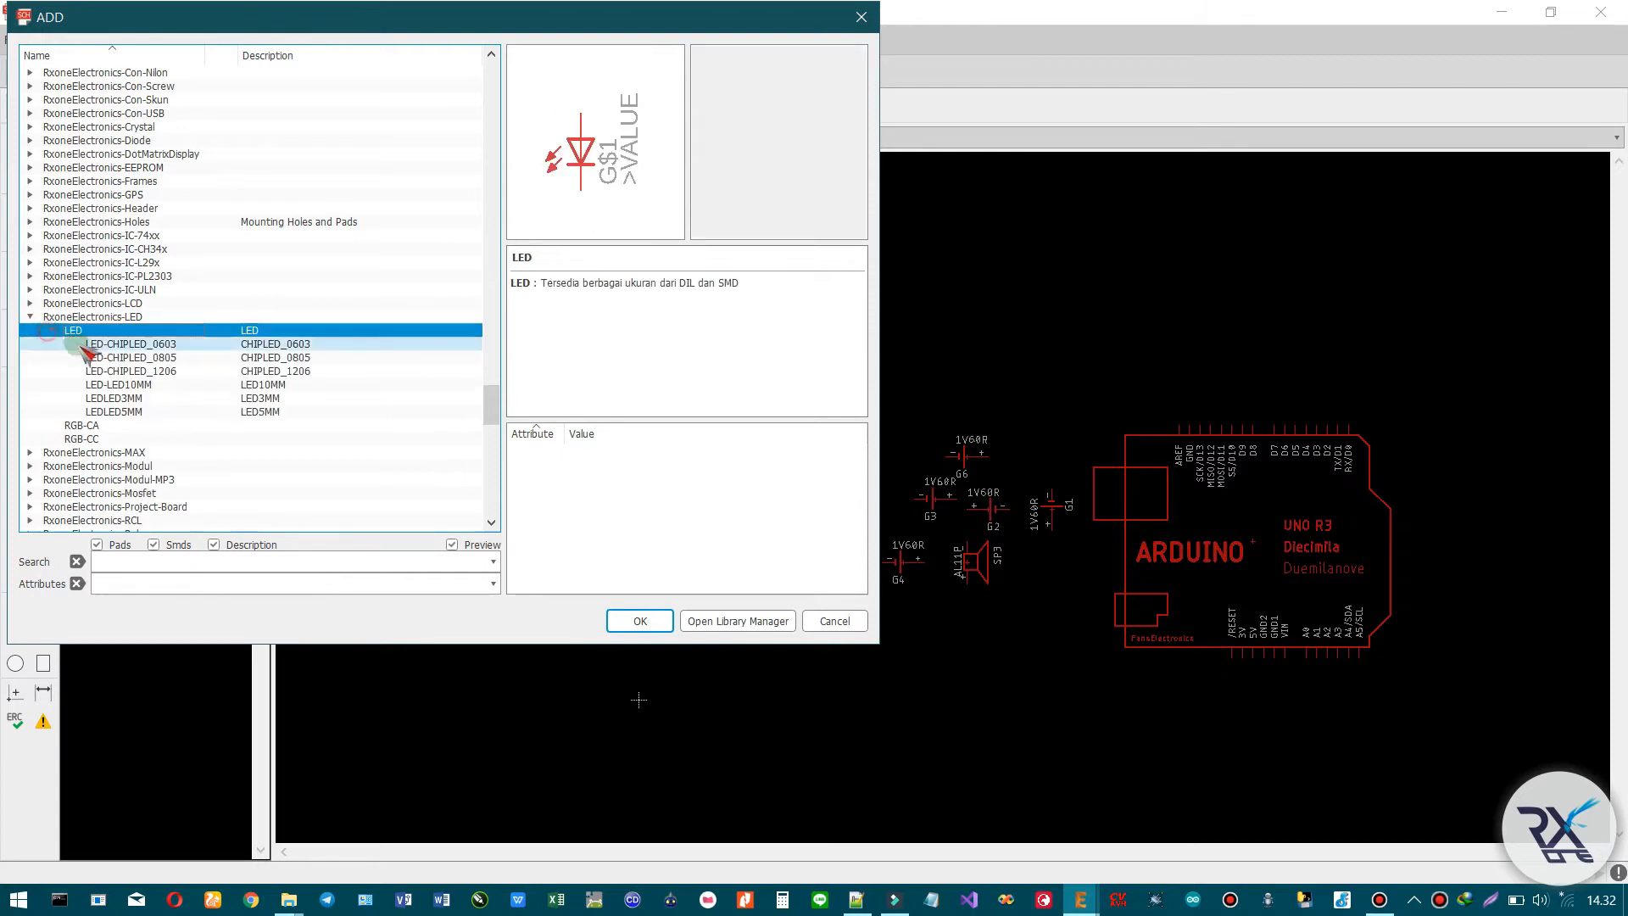
click(123, 344)
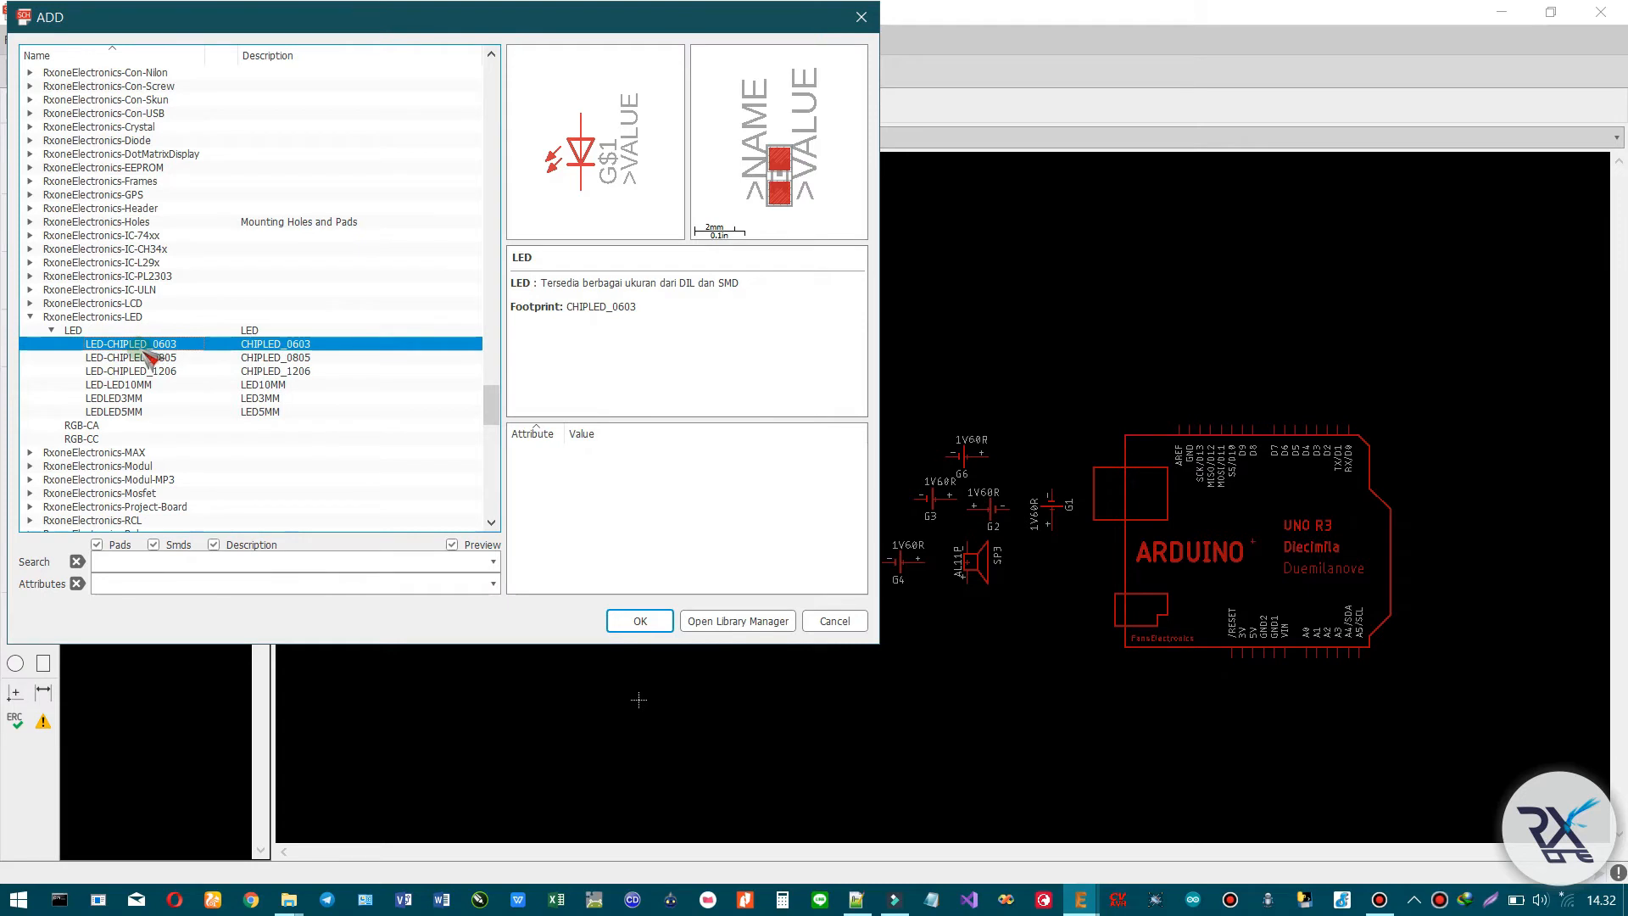
click(146, 399)
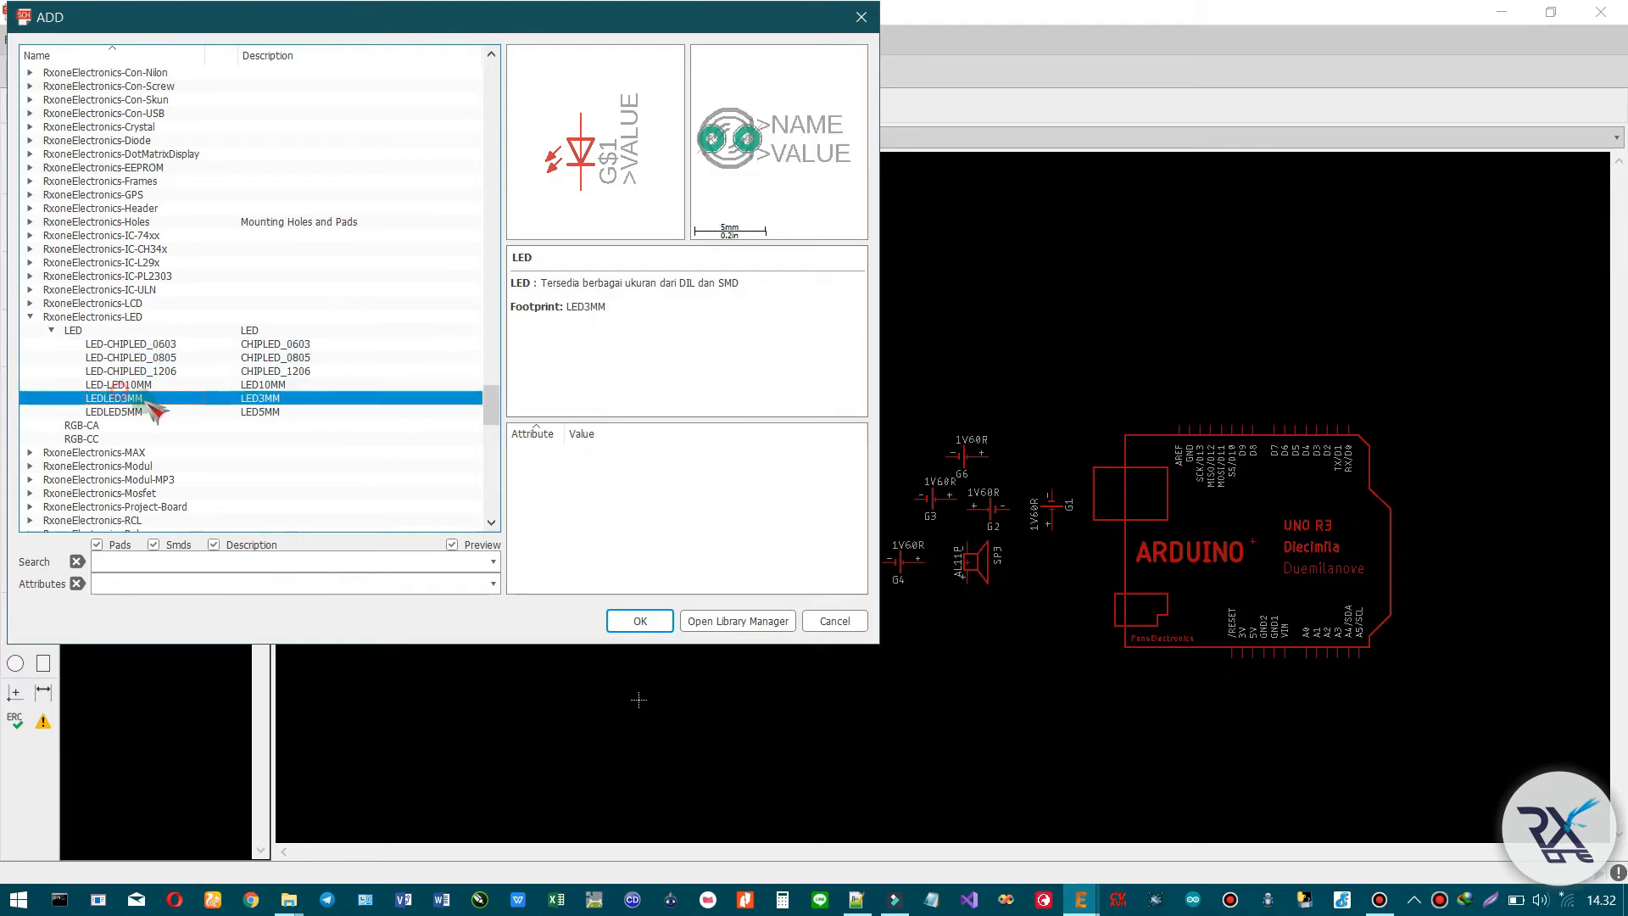
click(126, 412)
click(140, 399)
click(640, 620)
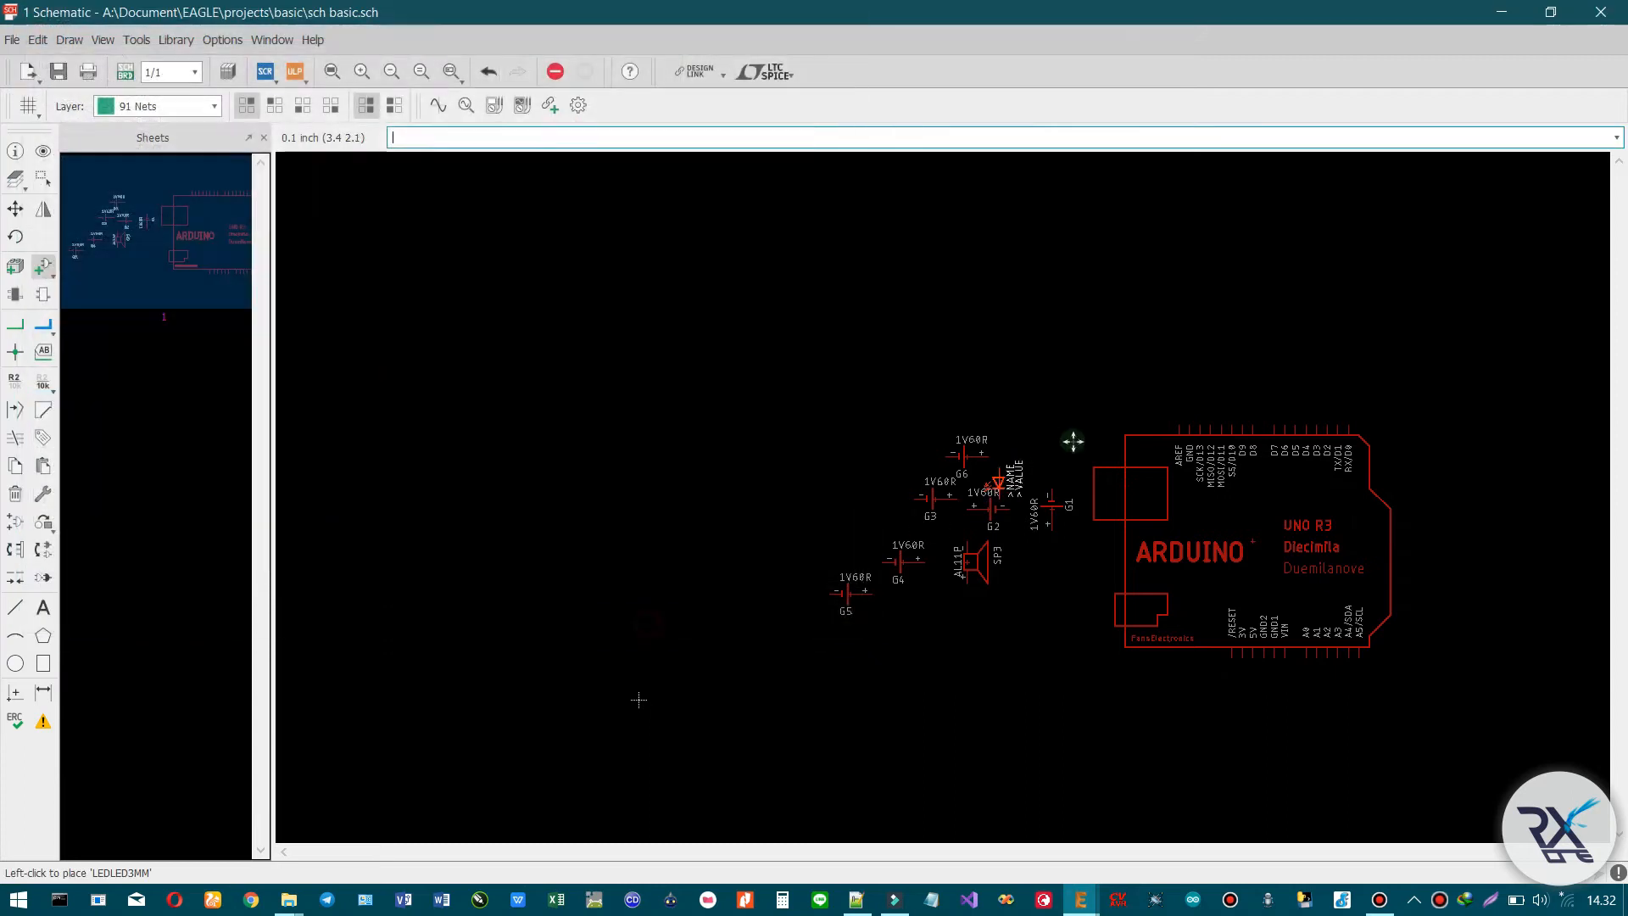
click(1263, 342)
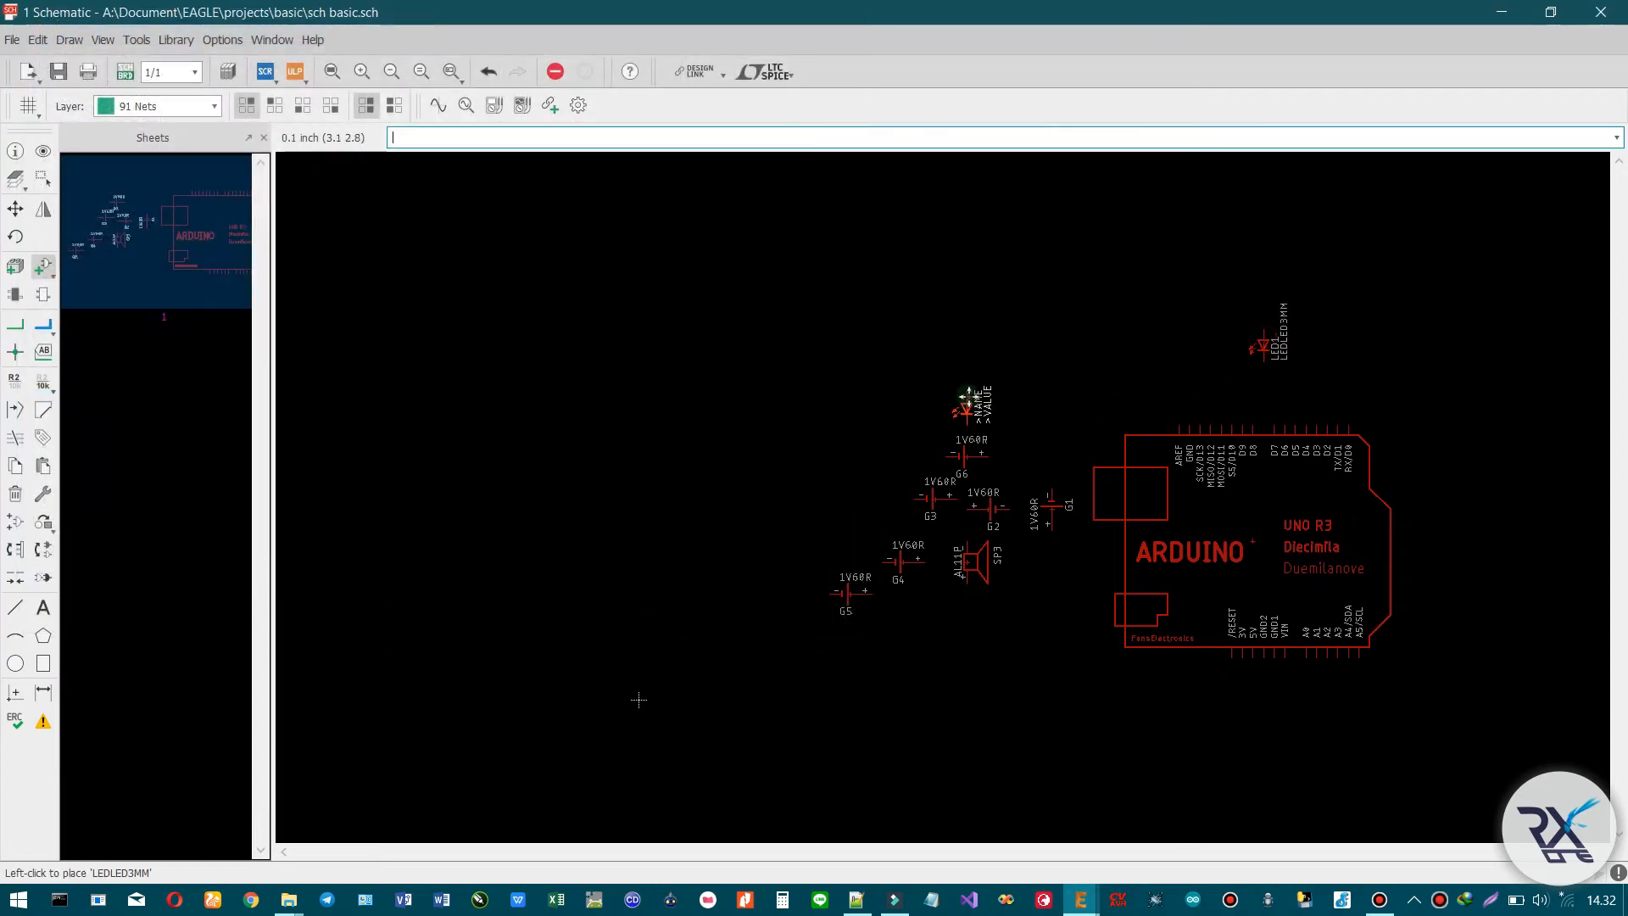
key(Escape)
- Group all the batteries and speaker SP3 to the left of the Arduino and delete the group
drag(746, 369, 1083, 667)
key(Delete)
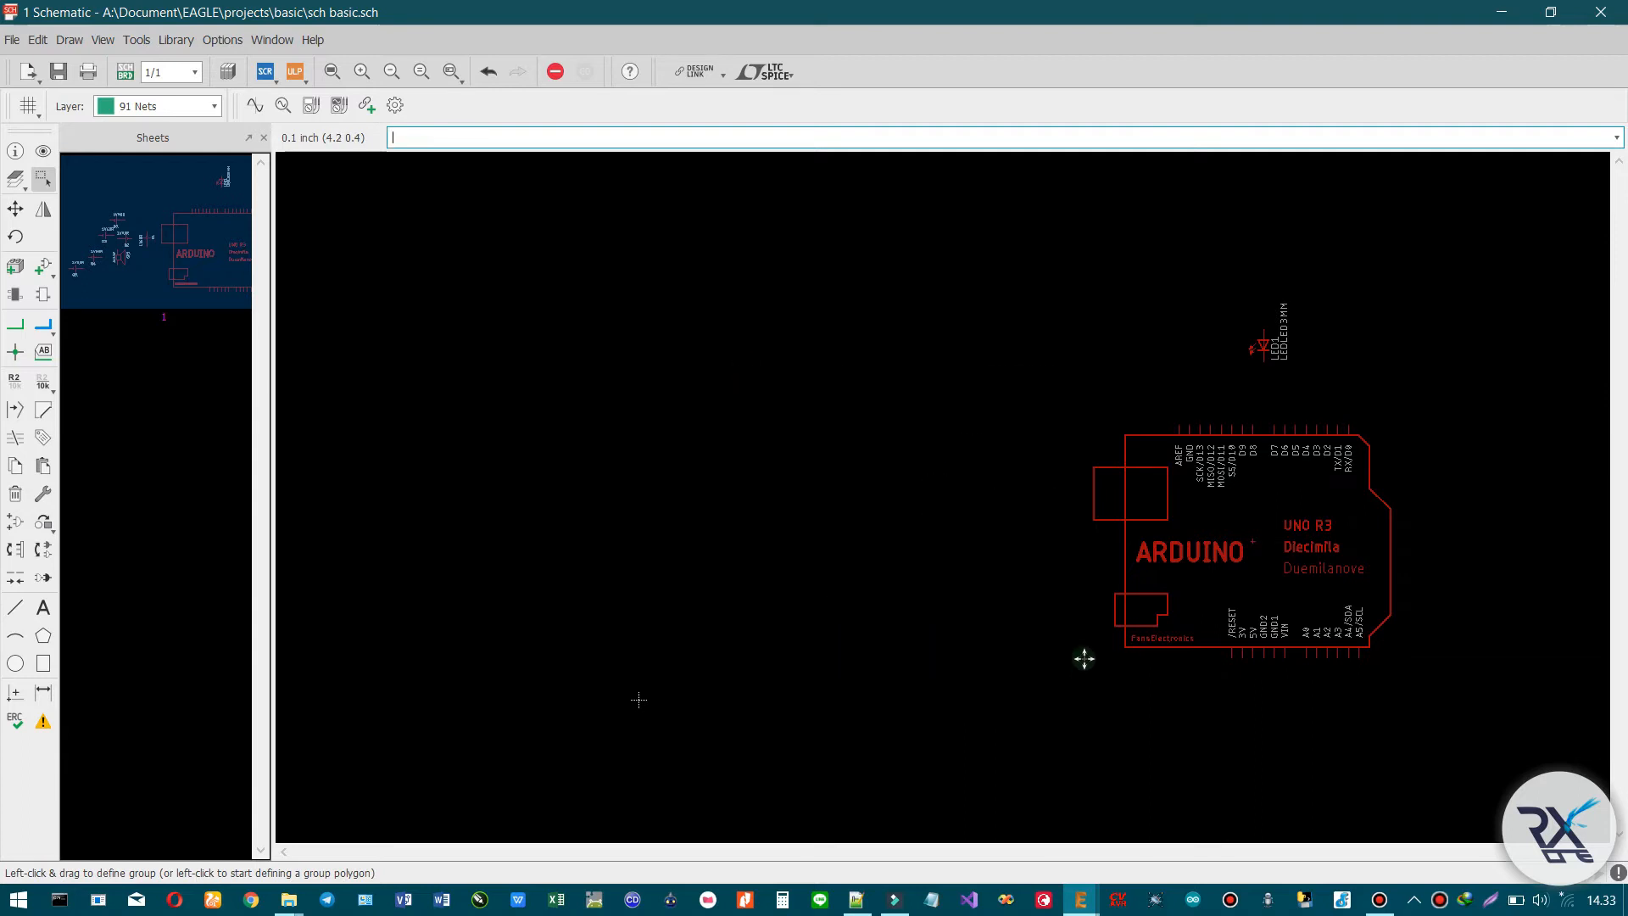
- Move the Arduino board and LED1 together to the middle of the drawing area
drag(1236, 535, 886, 496)
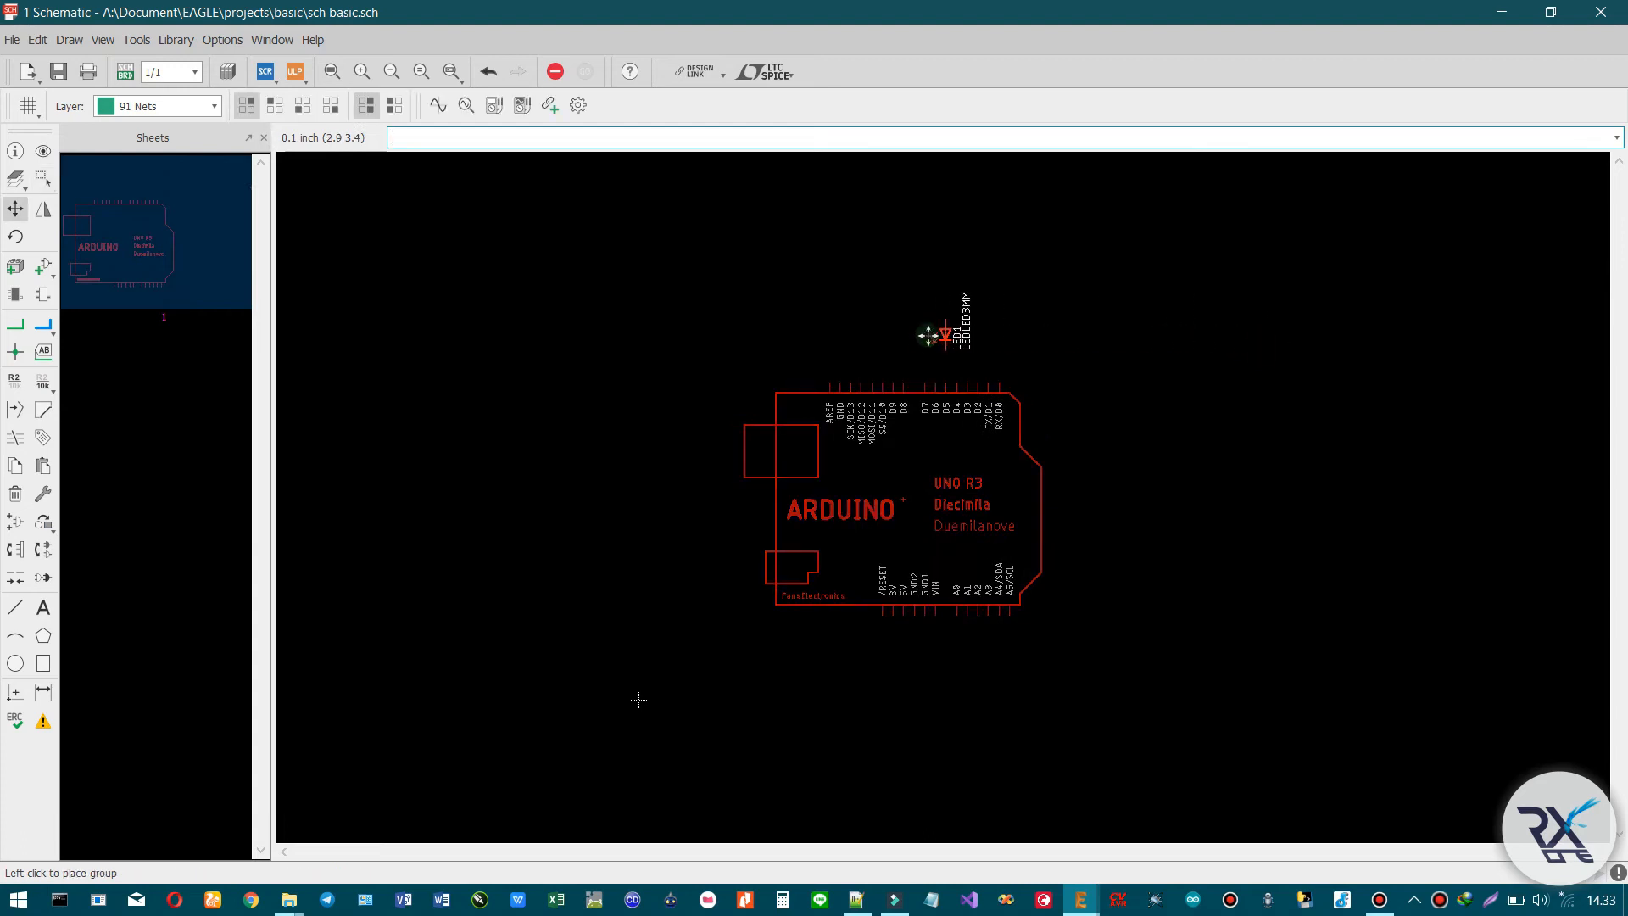
click(931, 336)
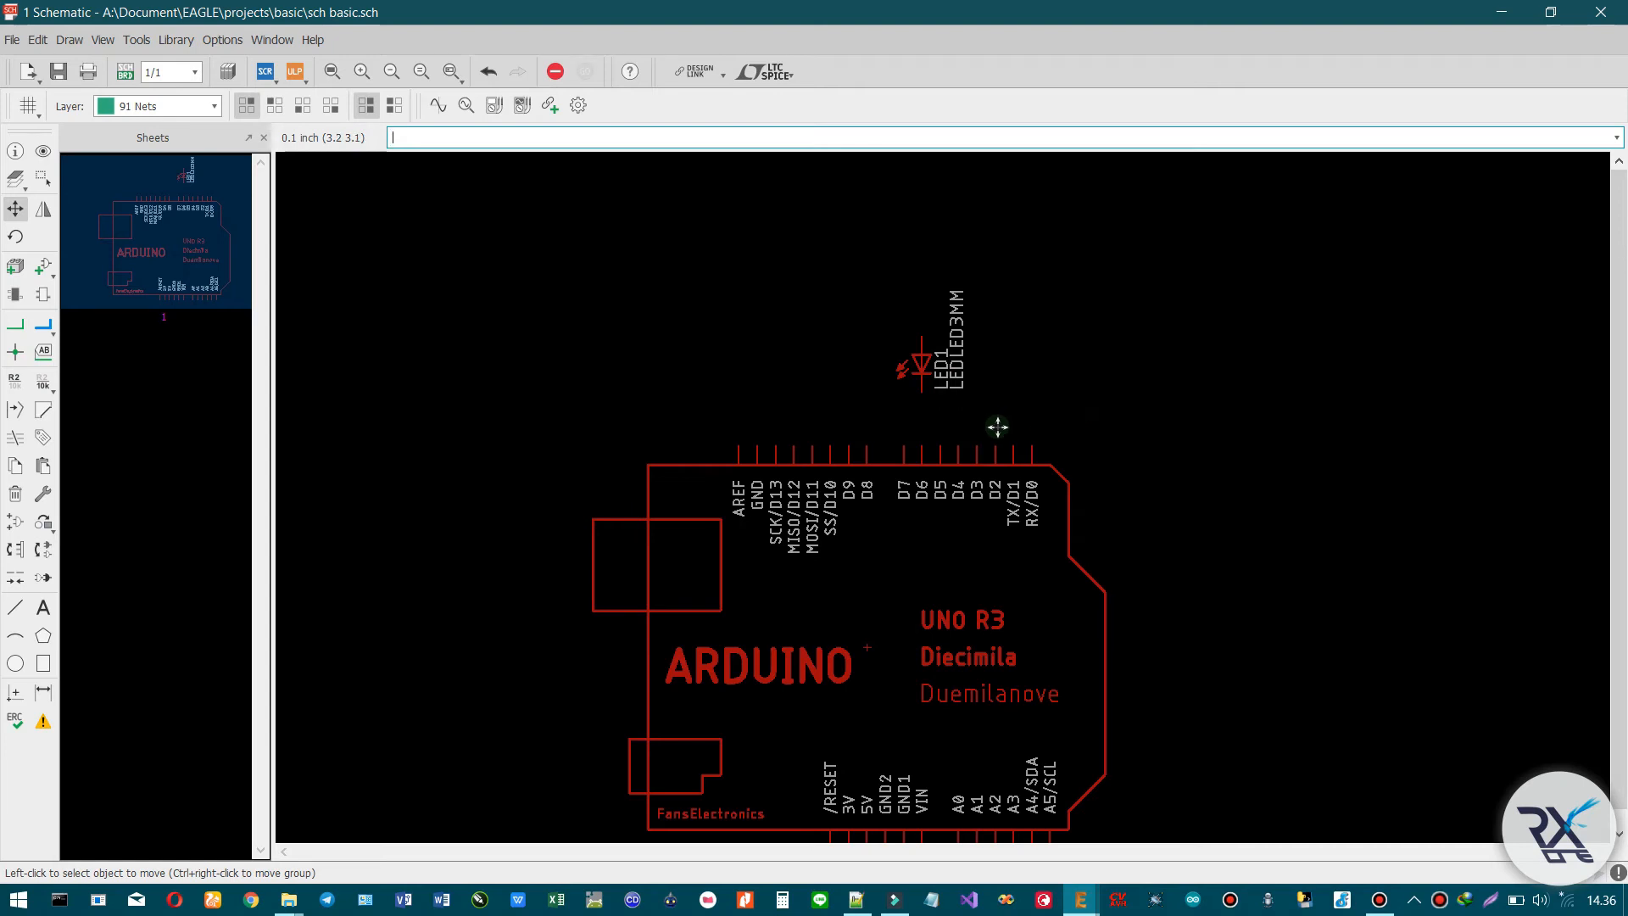
- Rotate LED1 horizontally with its cathode pointing left and place it above the Arduino's MOSI/D11 and SS/D10 pins
click(15, 325)
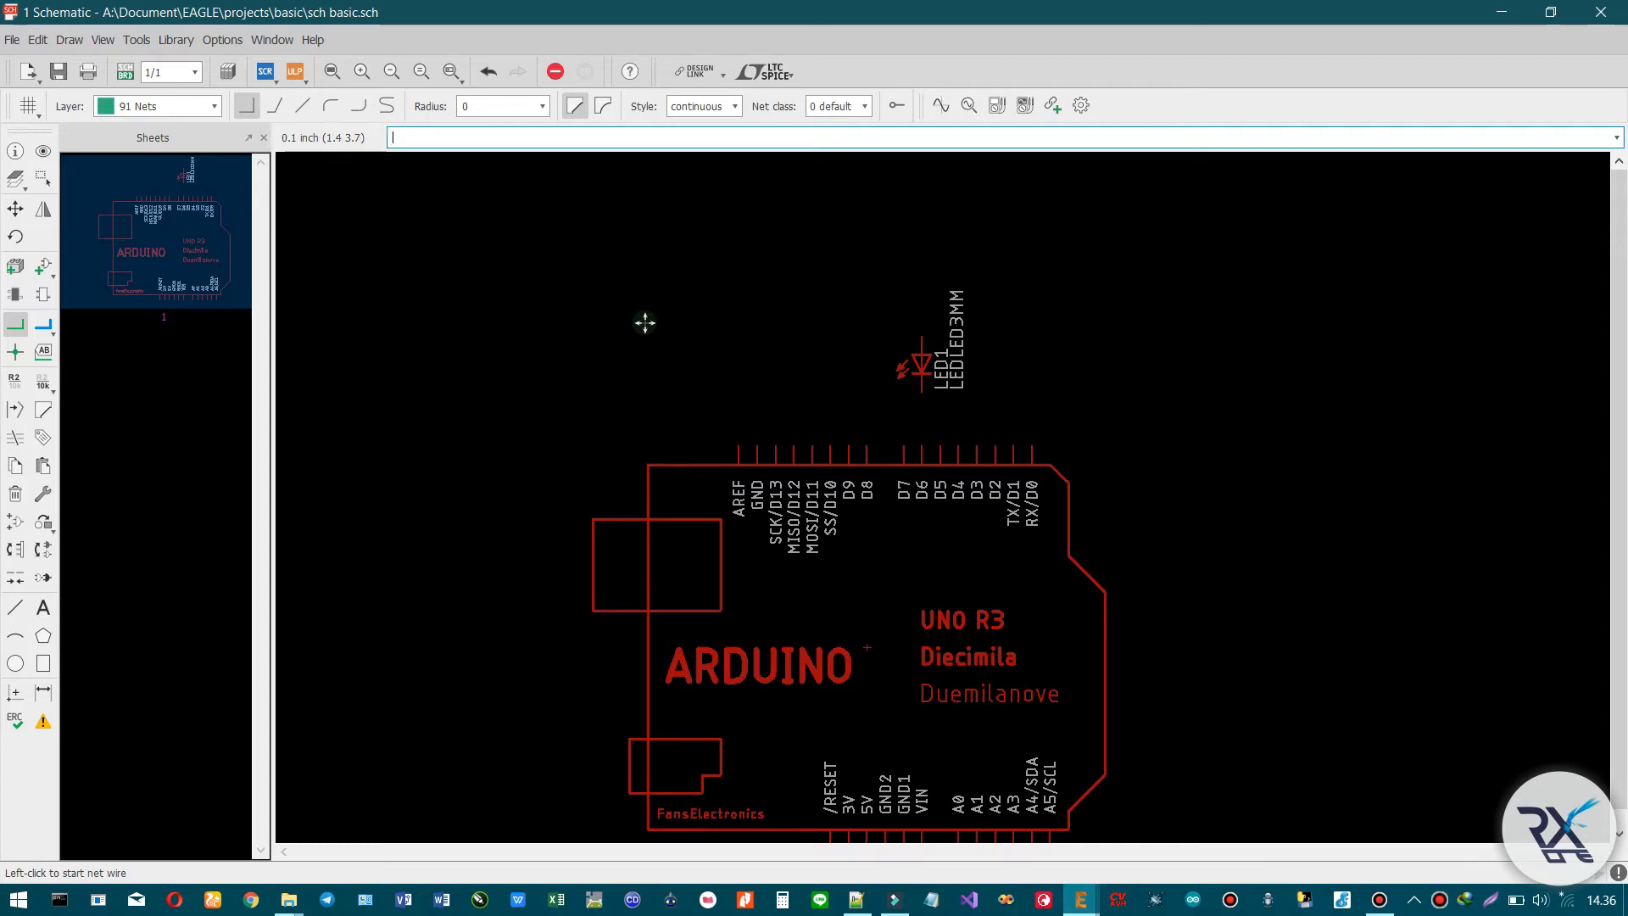
click(15, 209)
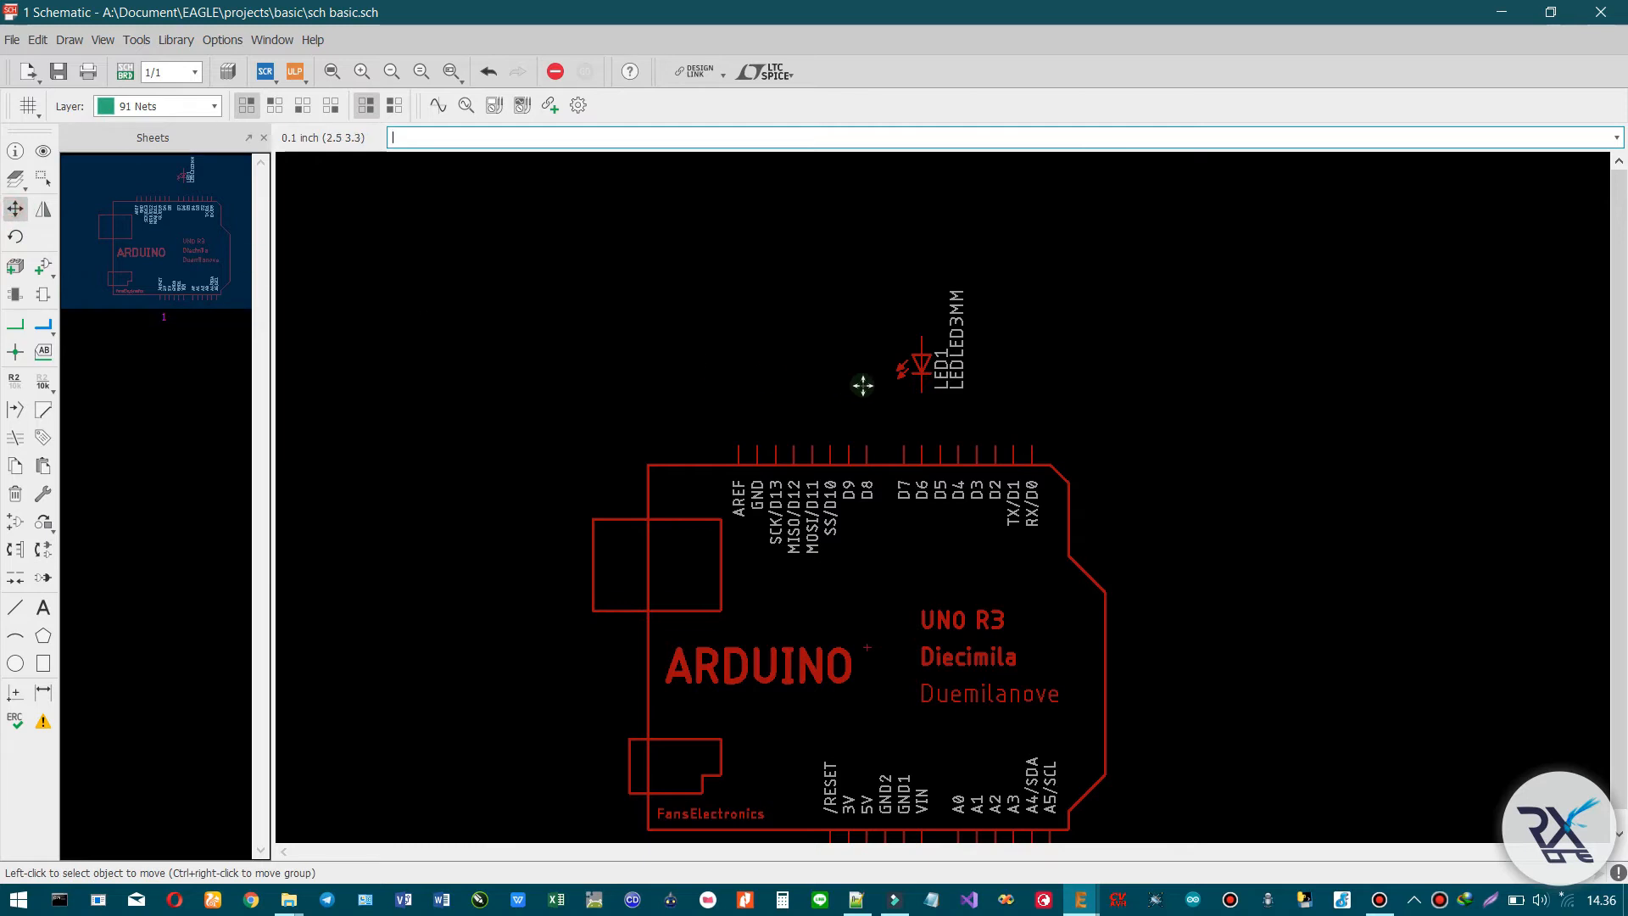
click(920, 360)
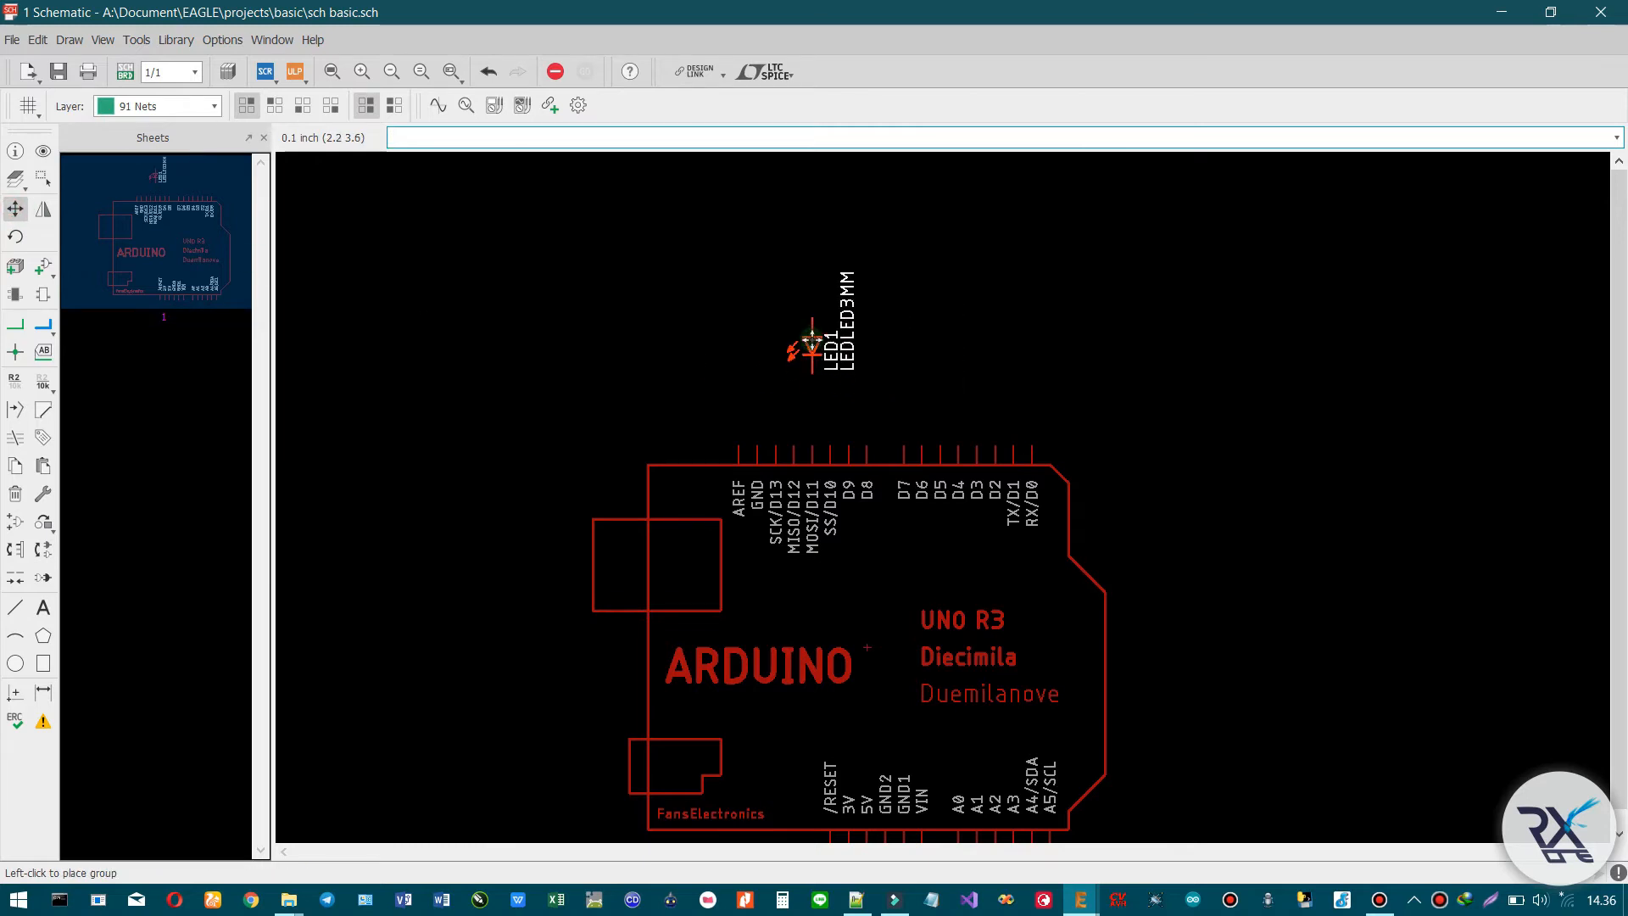
right_click(806, 344)
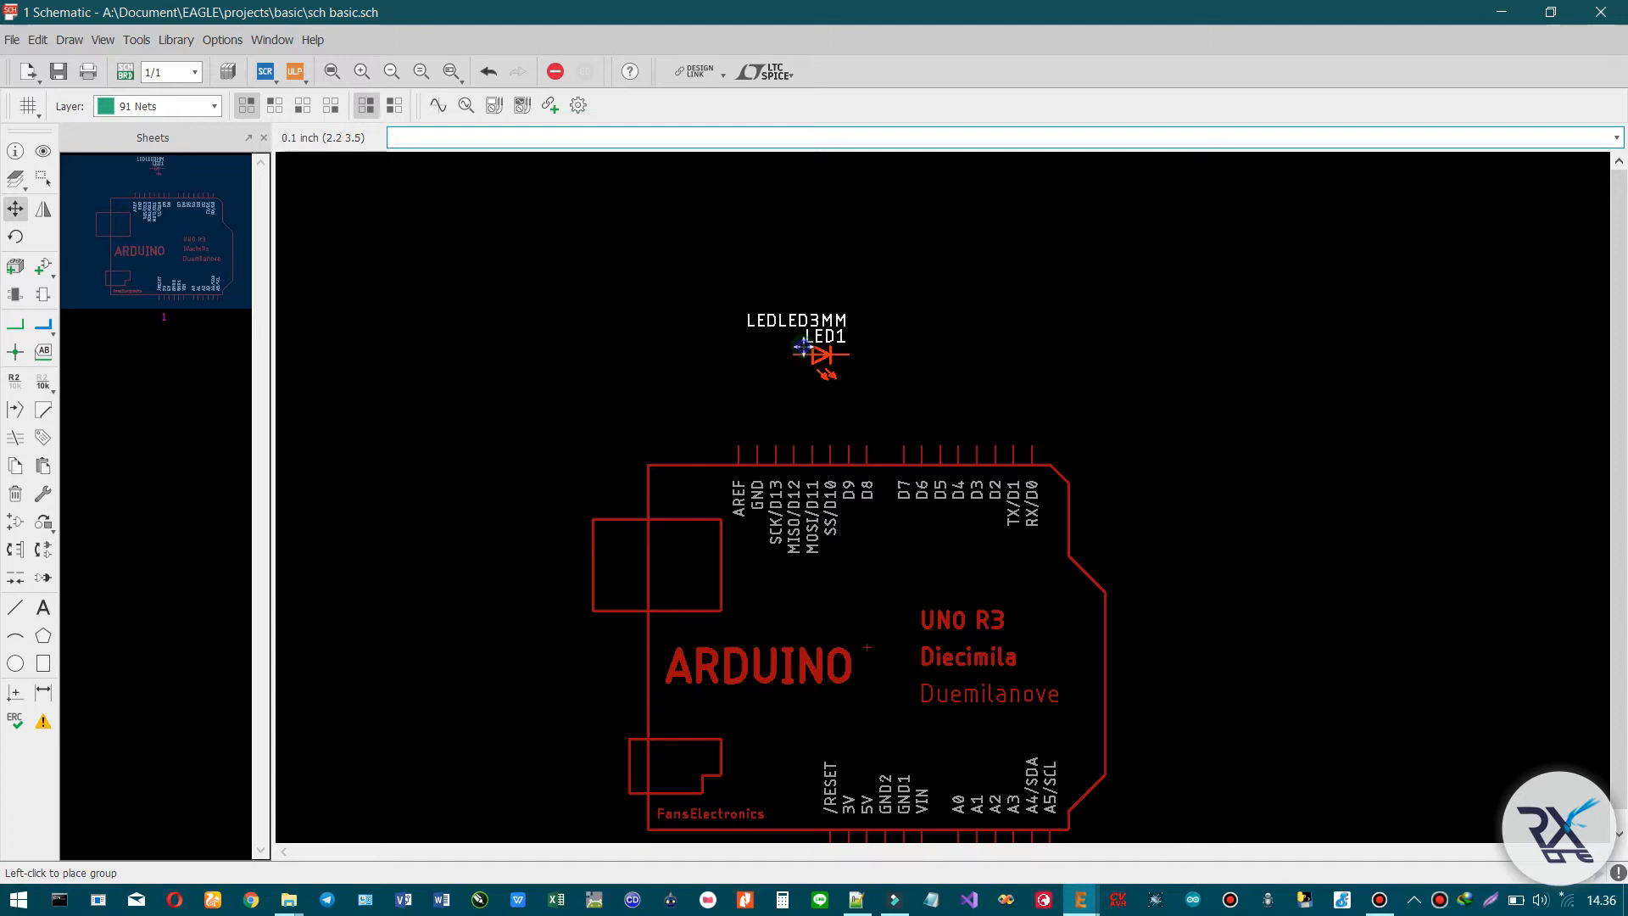
right_click(803, 345)
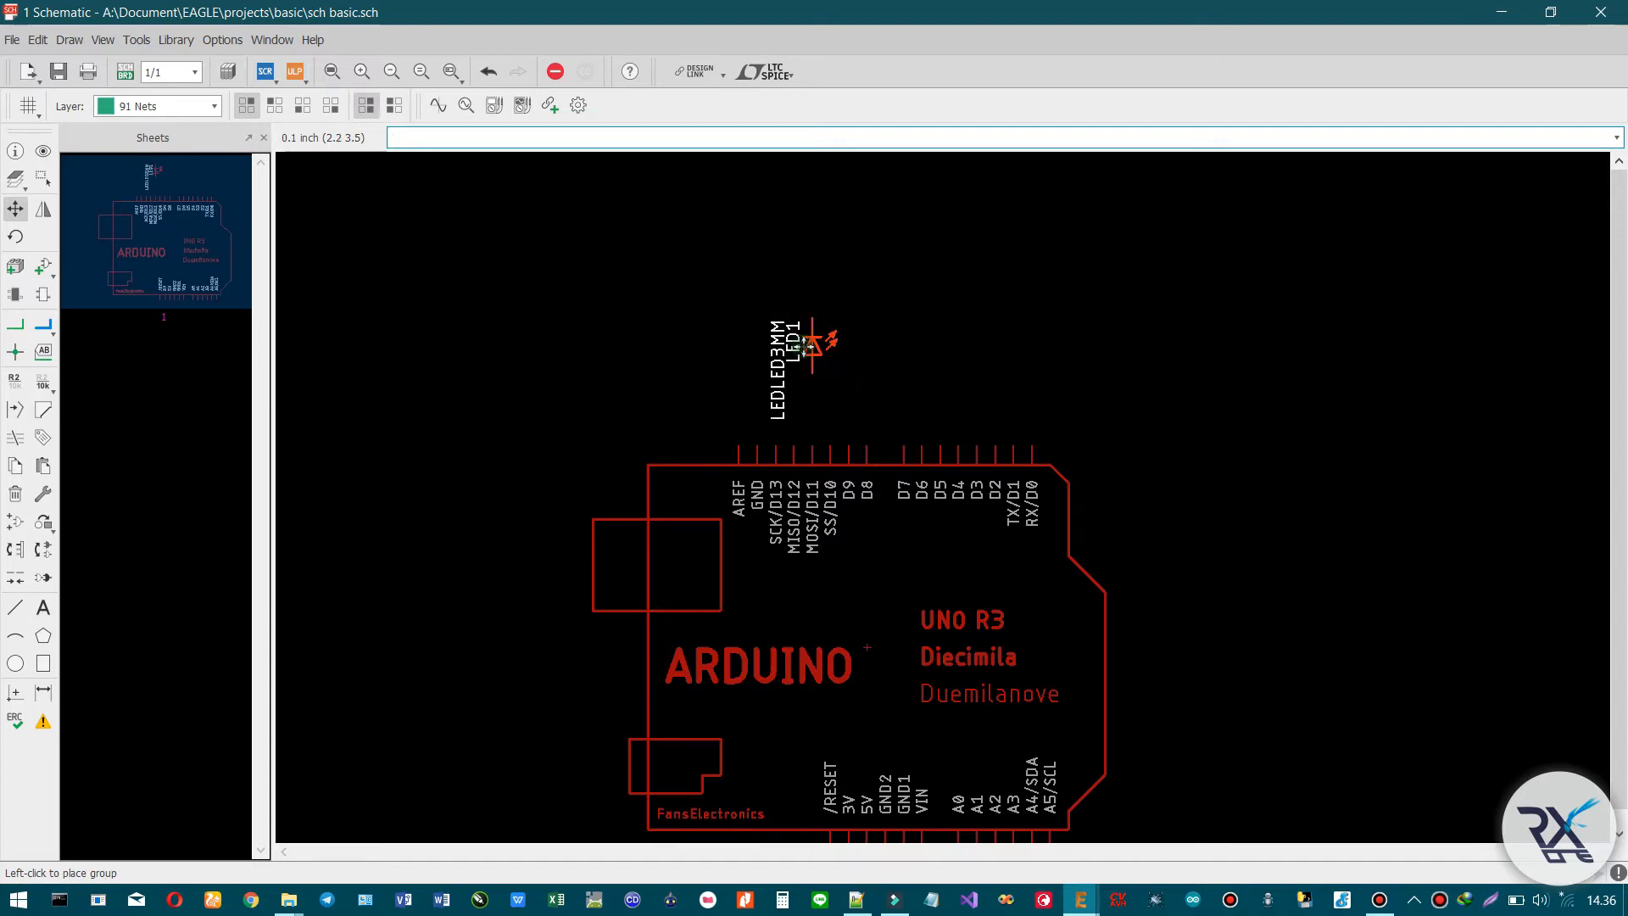
right_click(773, 346)
right_click(773, 347)
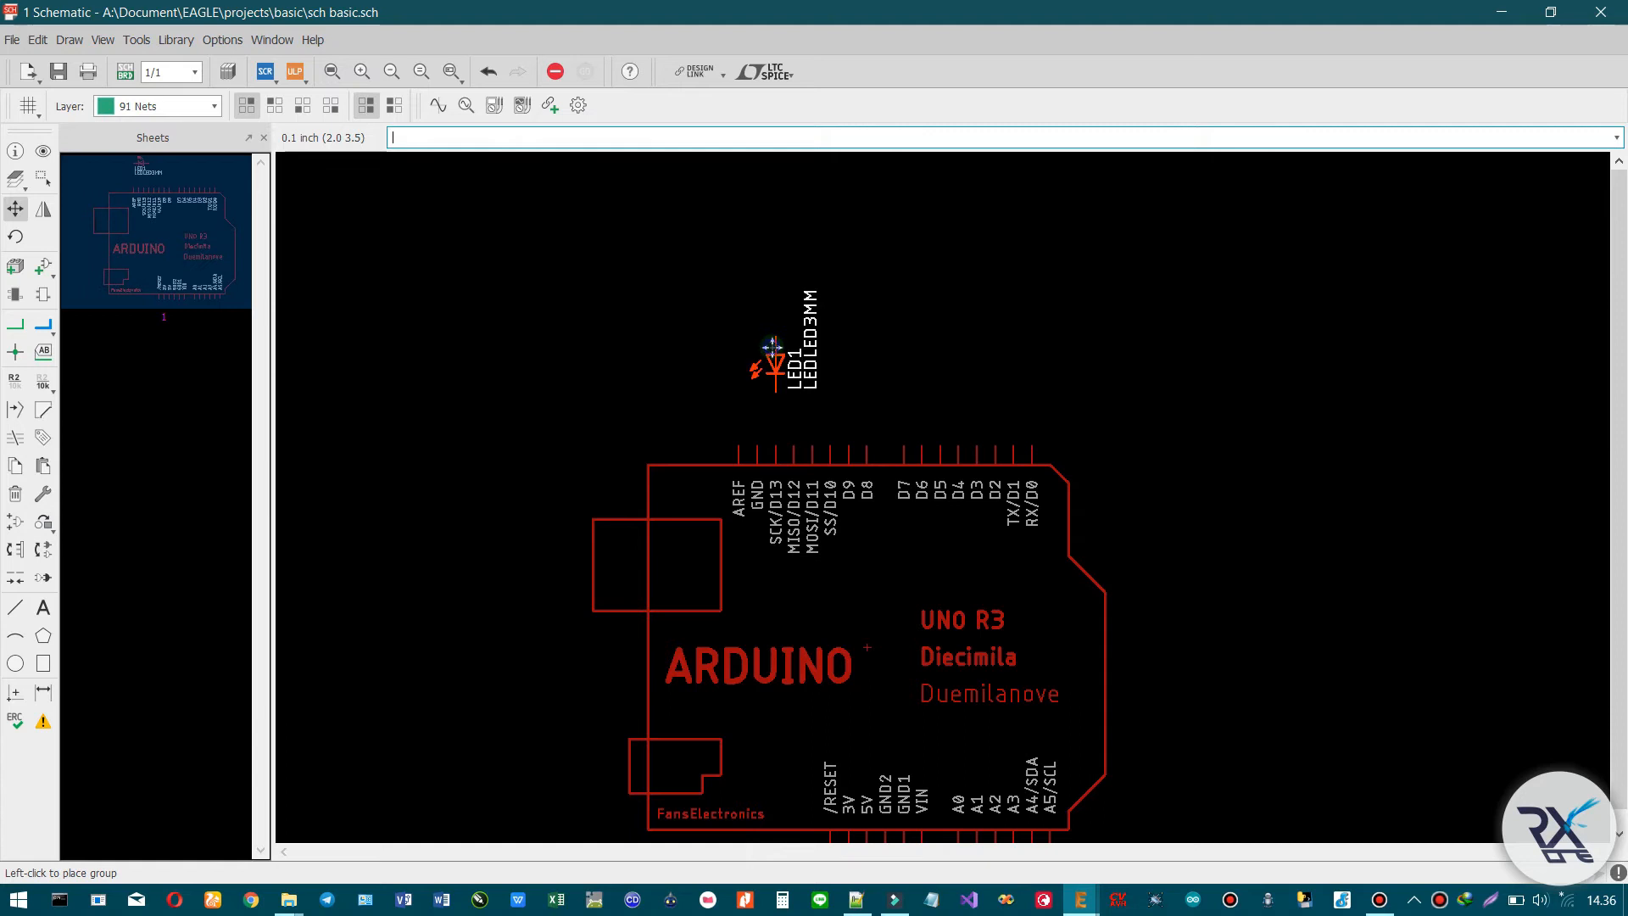
right_click(772, 348)
right_click(773, 348)
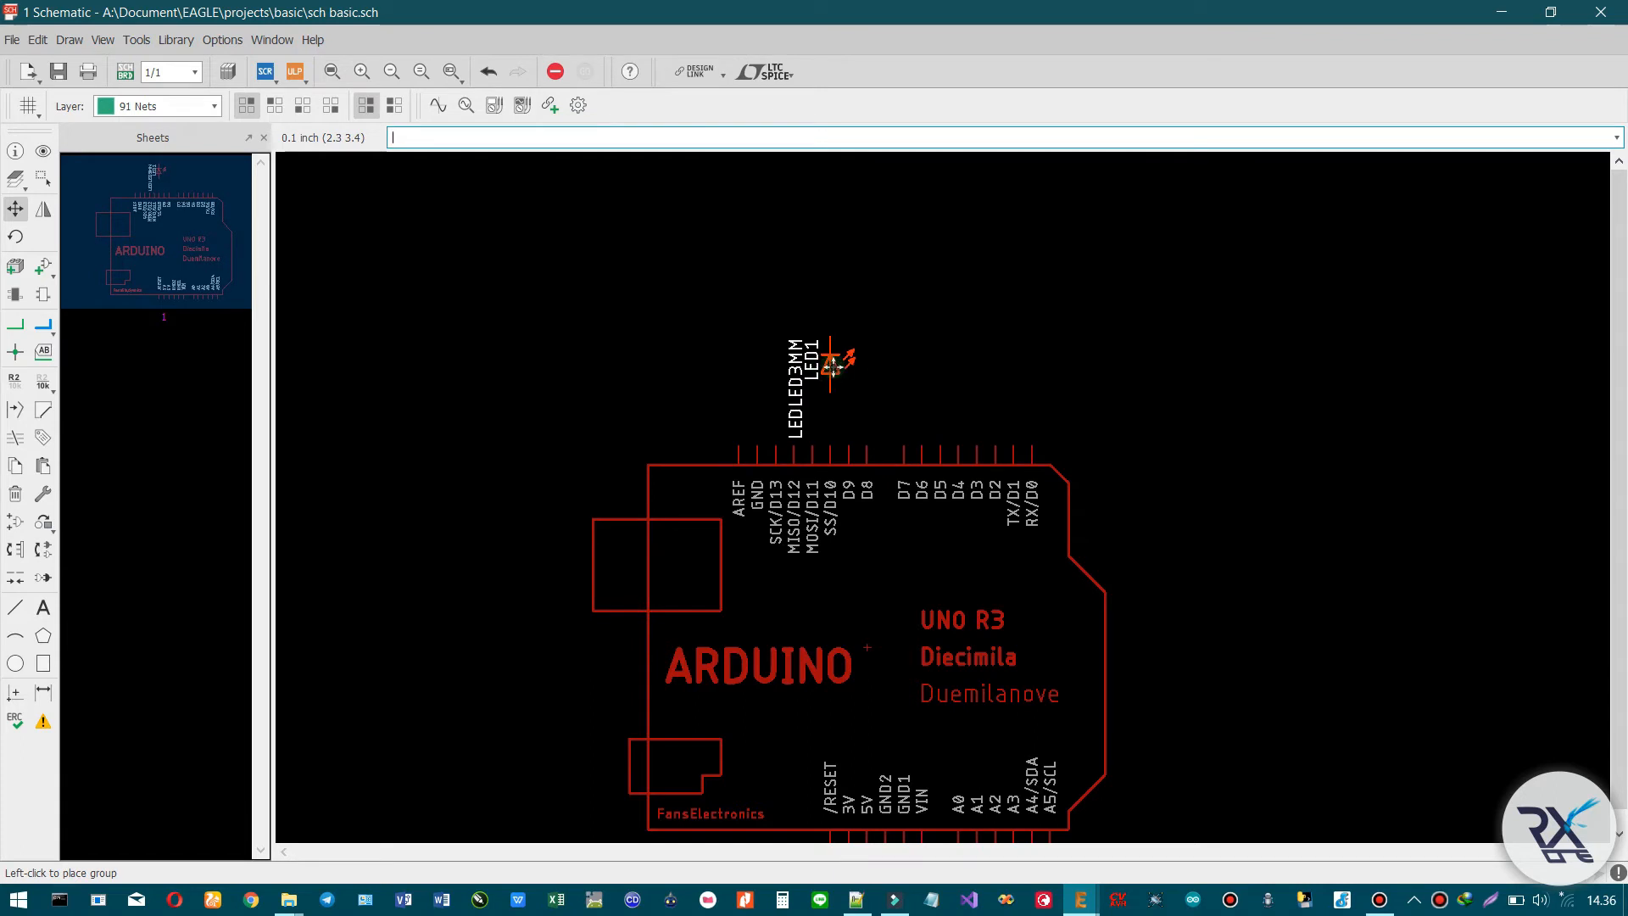
right_click(829, 365)
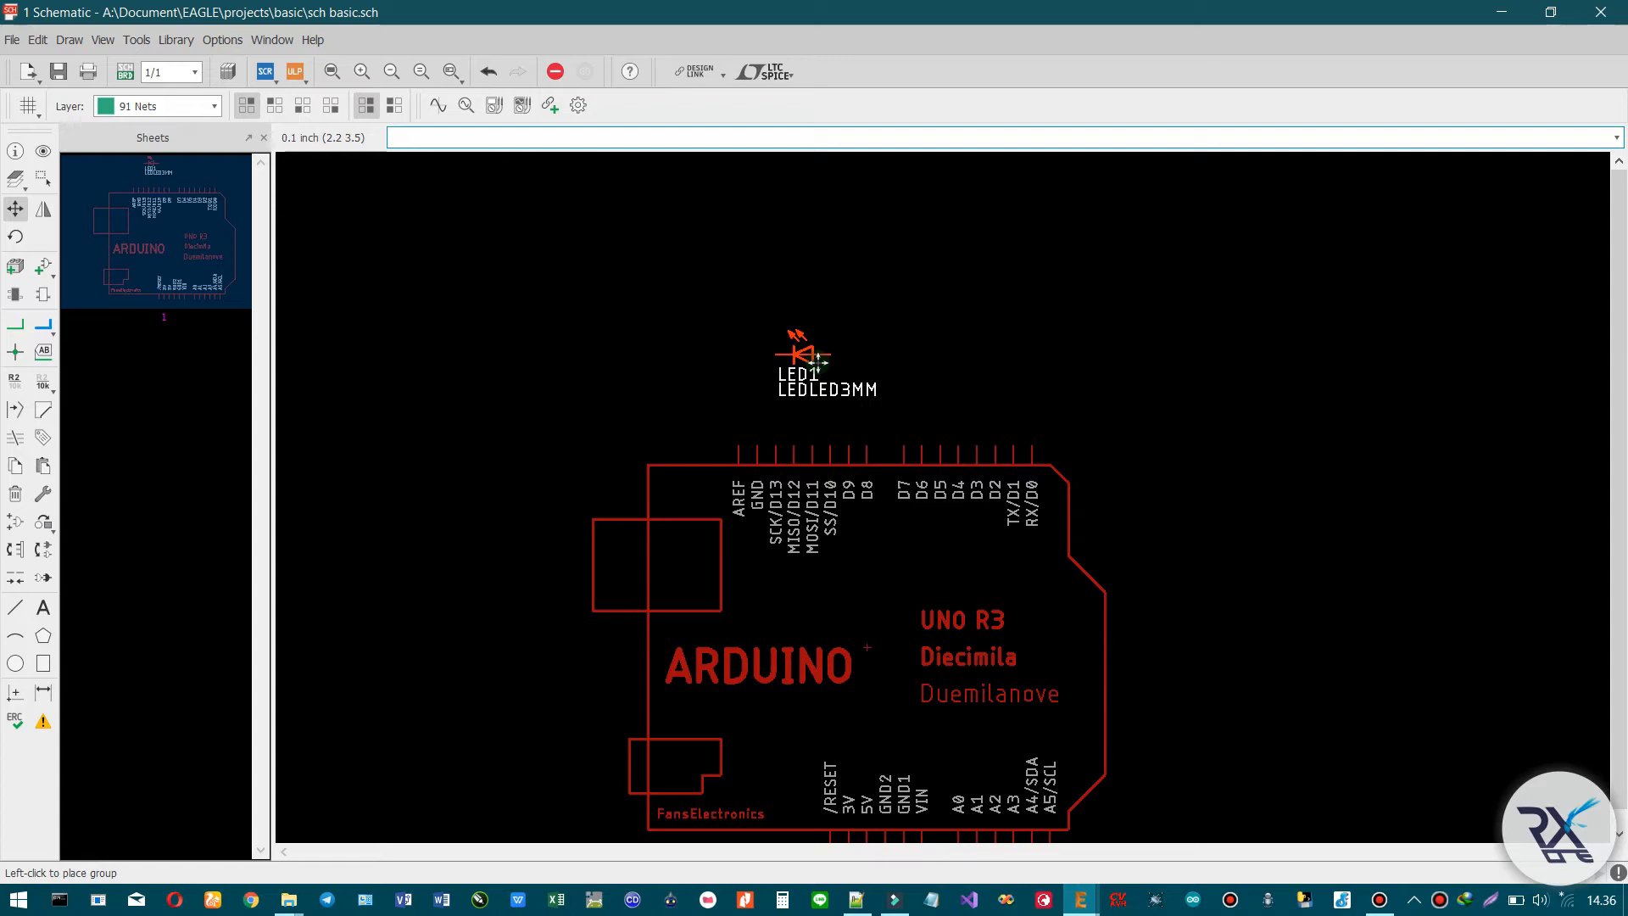
click(816, 361)
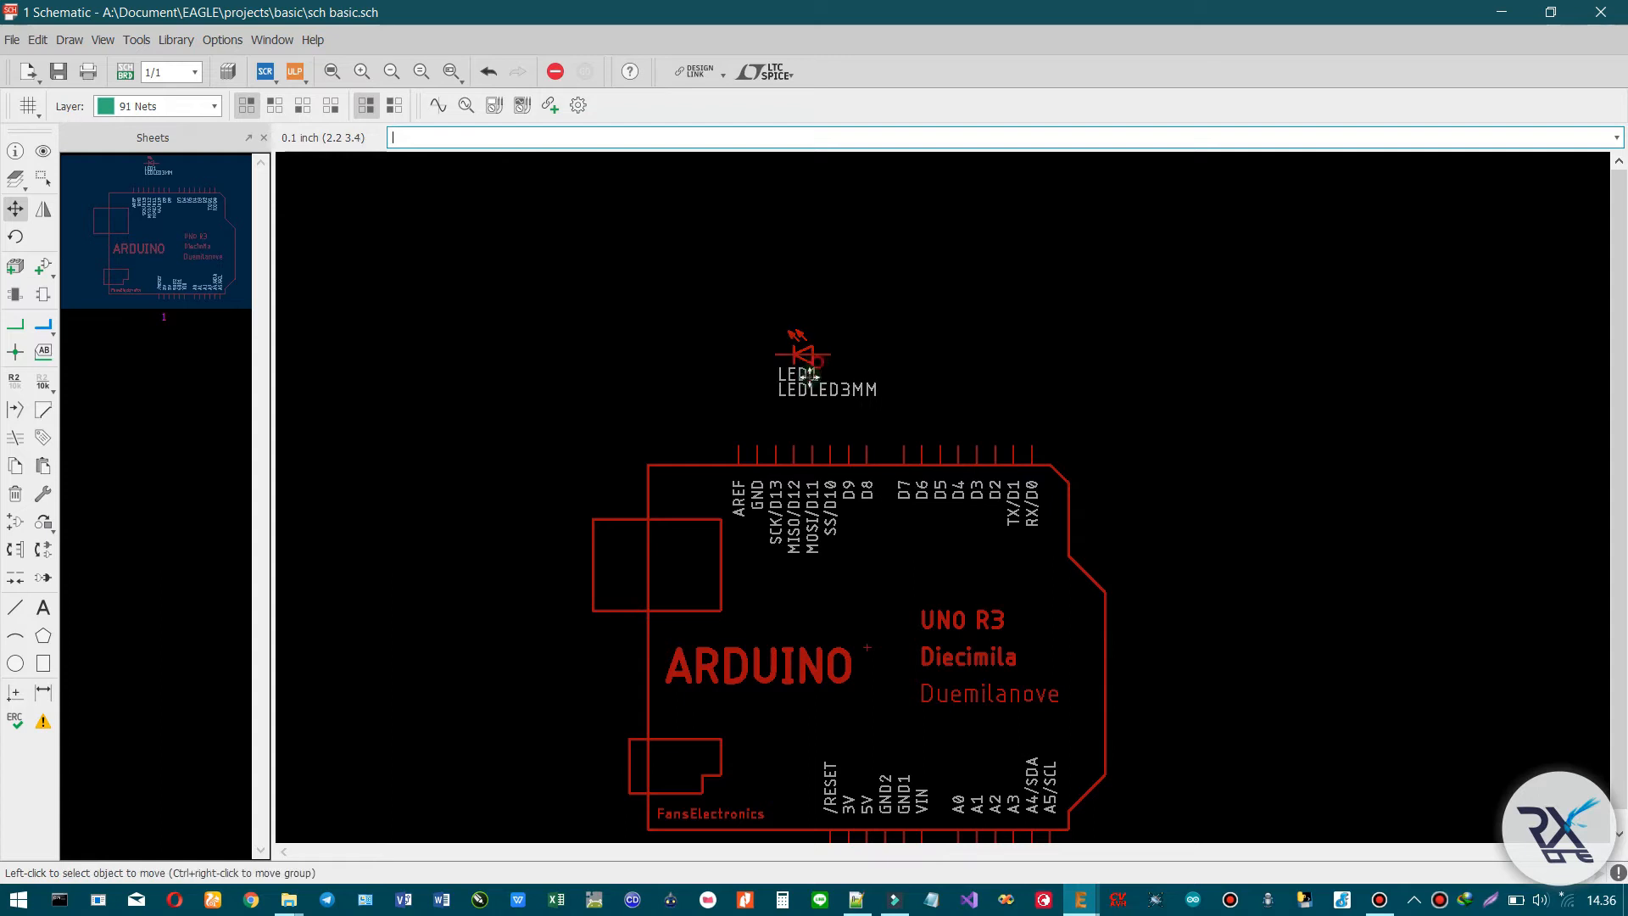
- Draw nets from Arduino pin D9 to LED1's anode and from LED1's cathode to the Arduino's upper GND pin
click(16, 325)
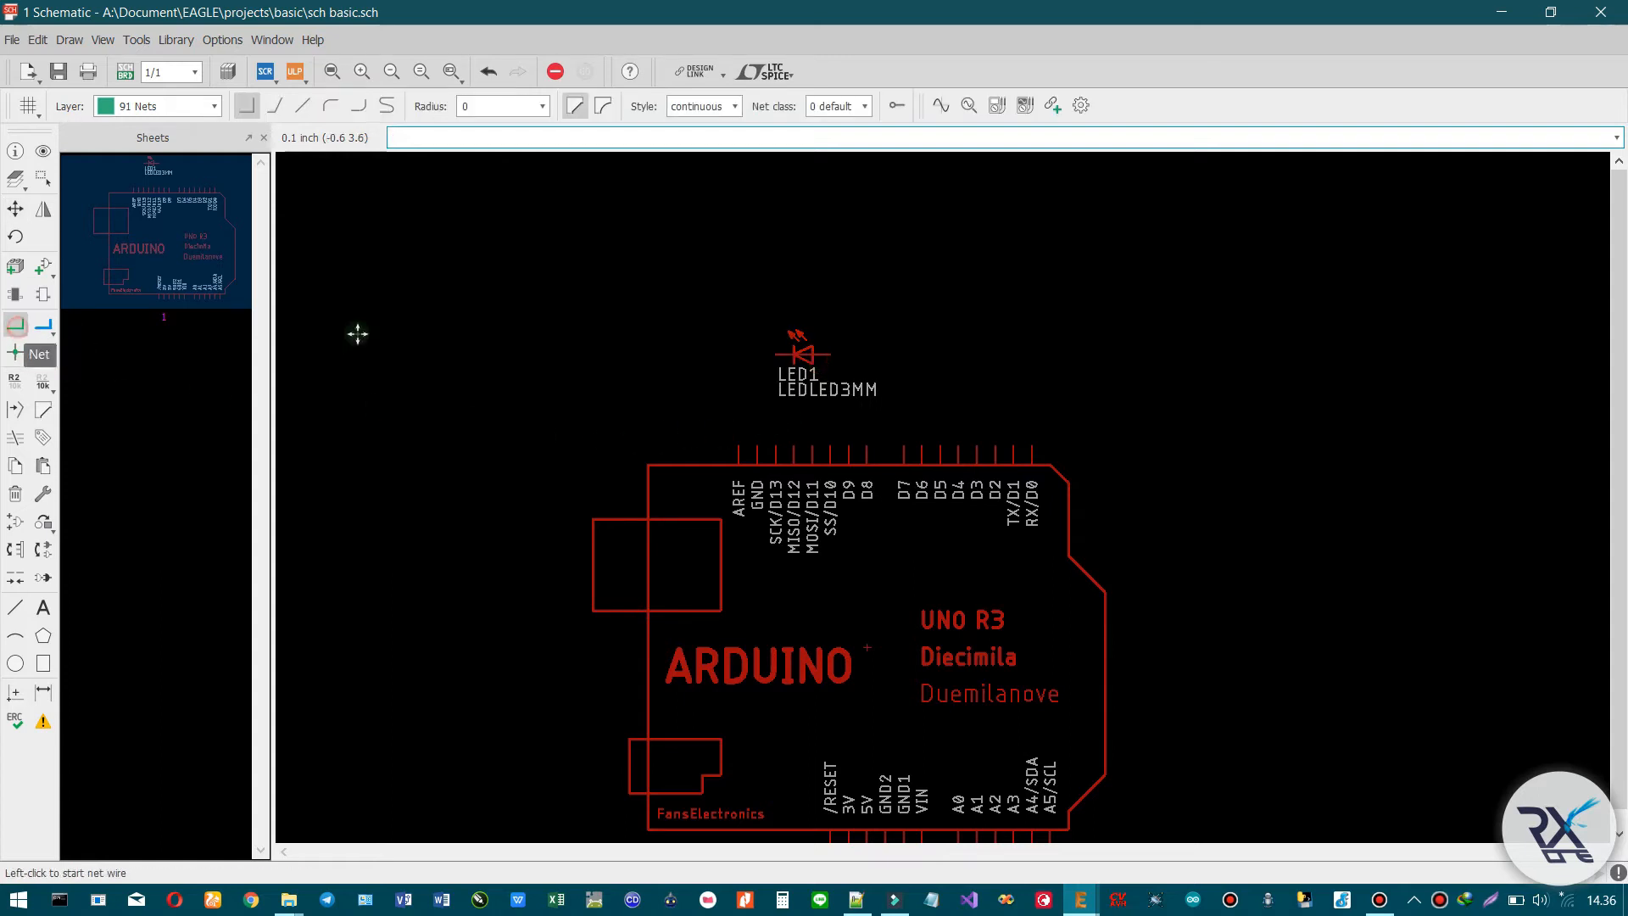
click(847, 444)
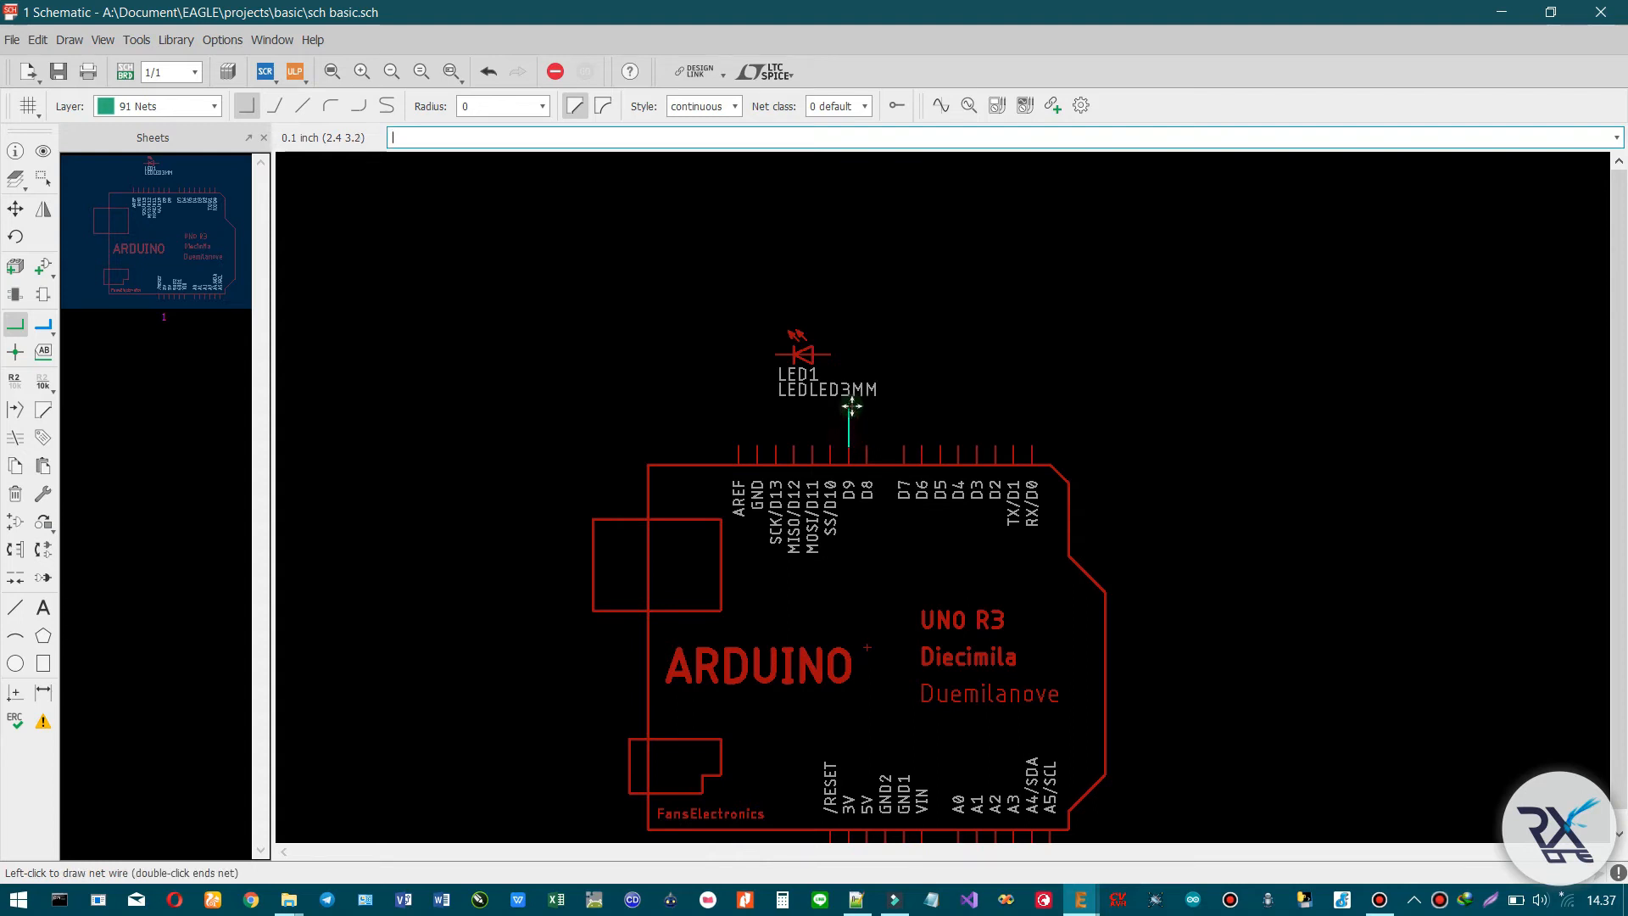
click(841, 354)
click(832, 353)
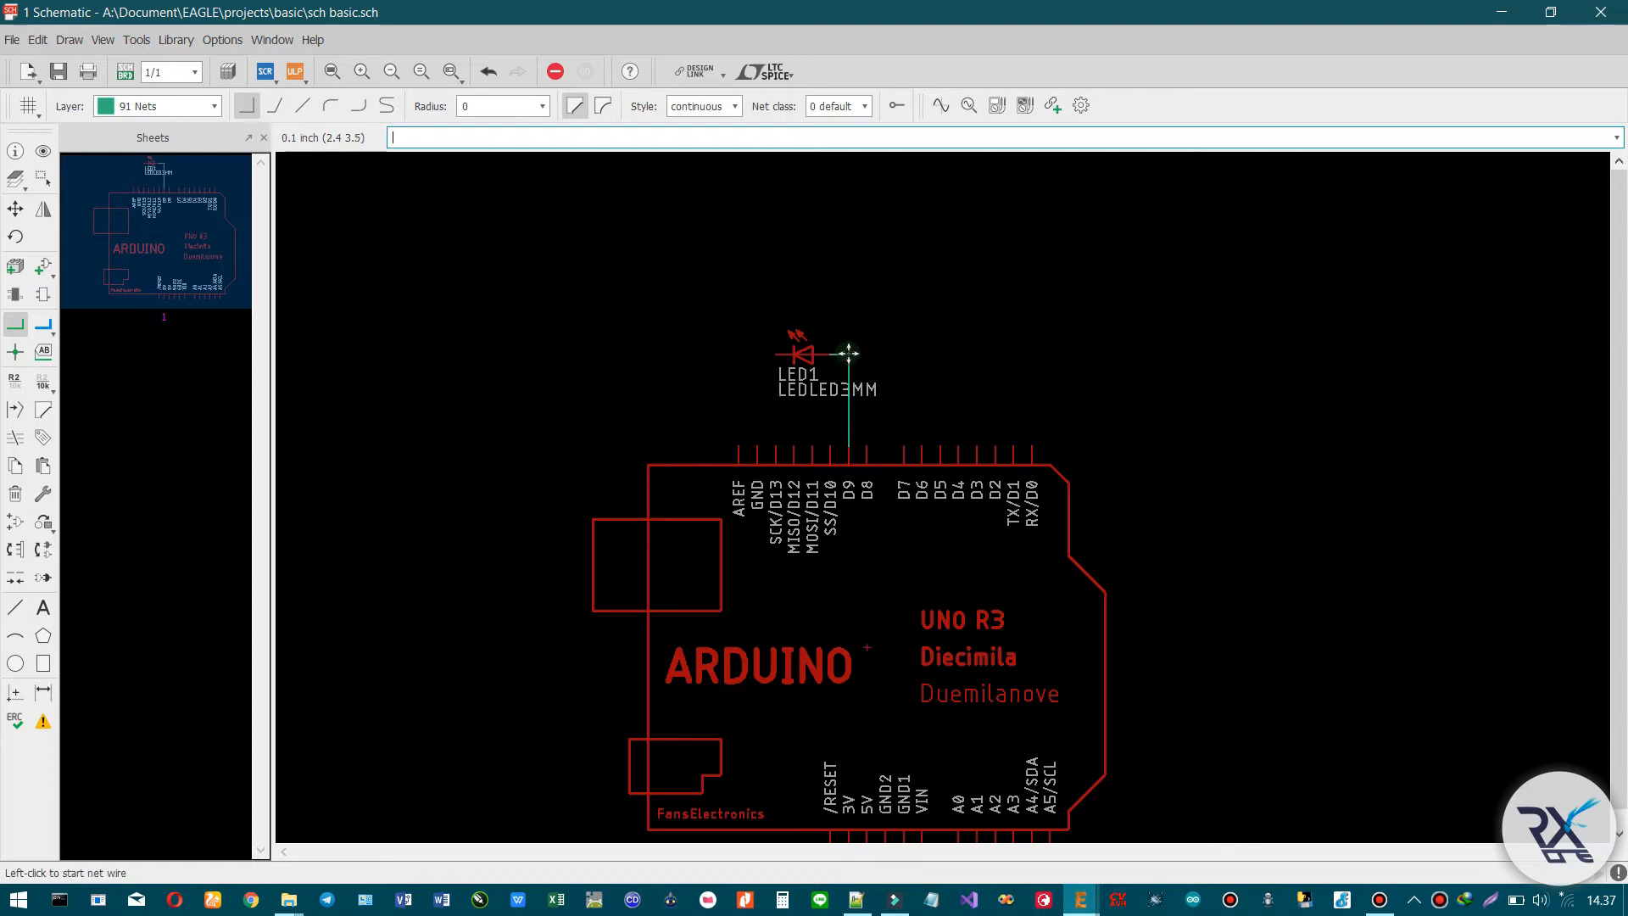
click(774, 354)
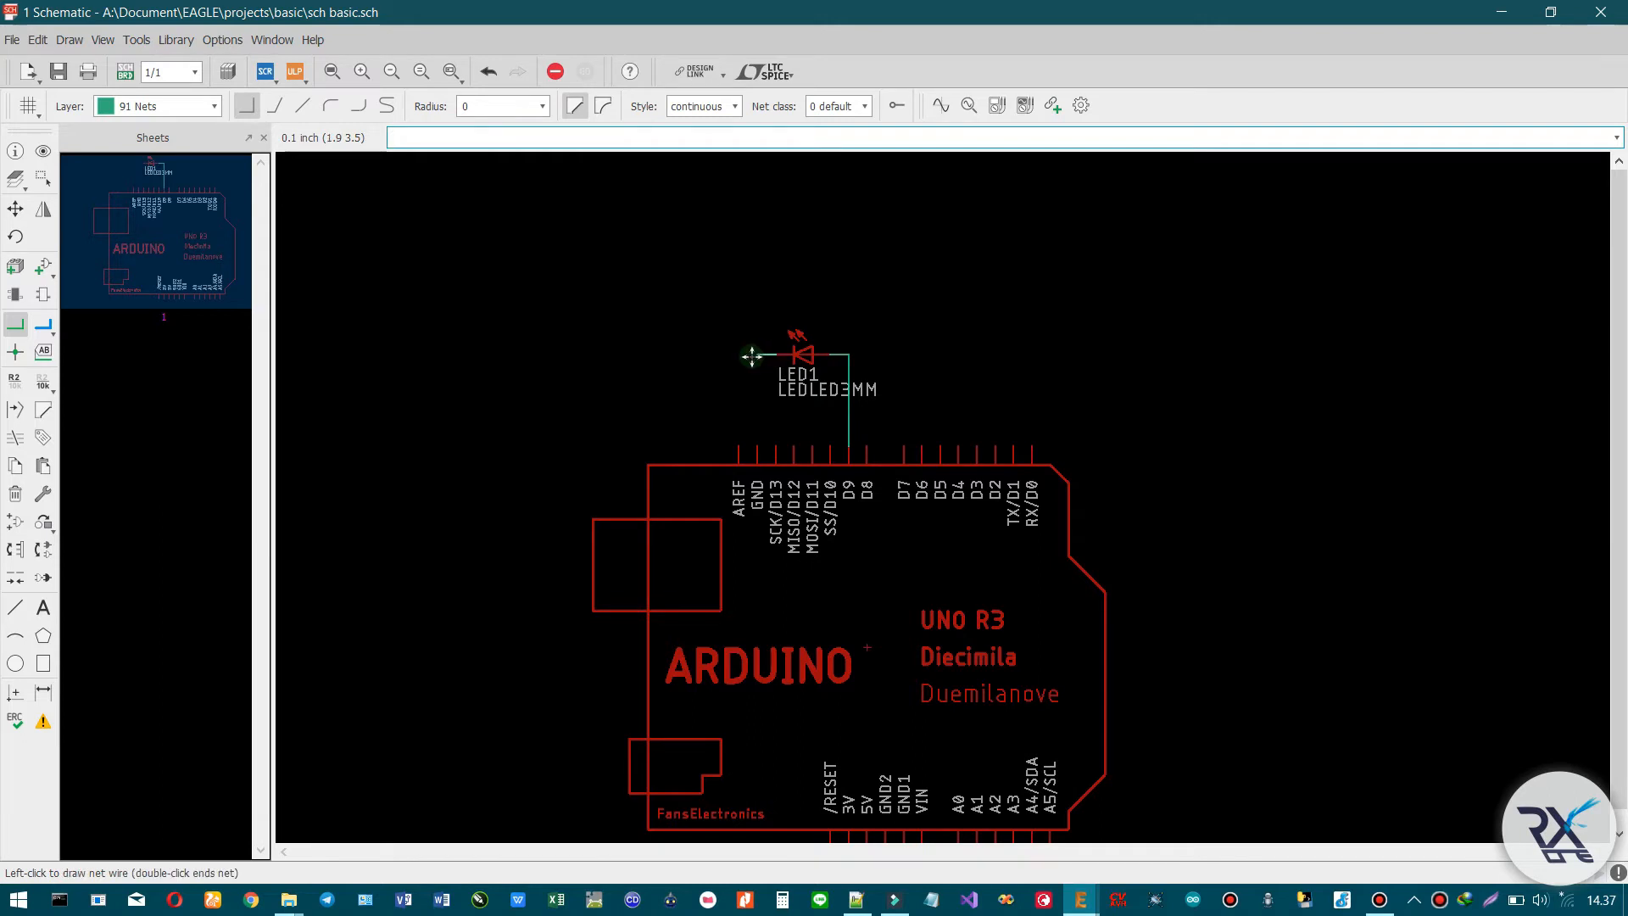
click(757, 449)
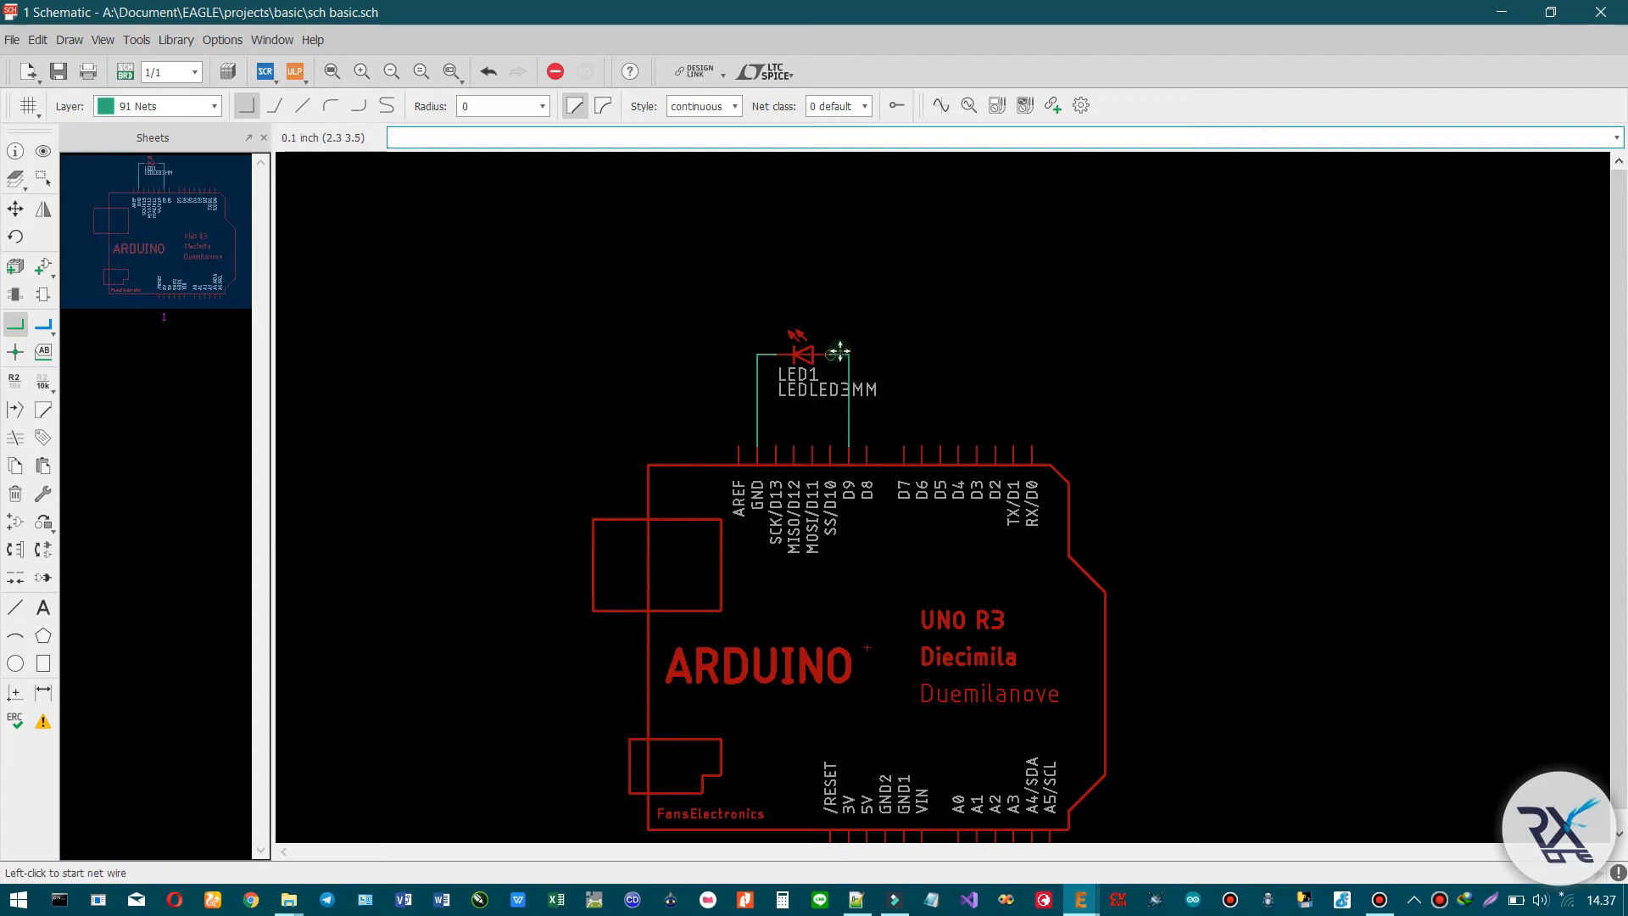
- Delete the vertical net segment at pin D9 and the short net segment beside LED1's cathode
right_click(848, 409)
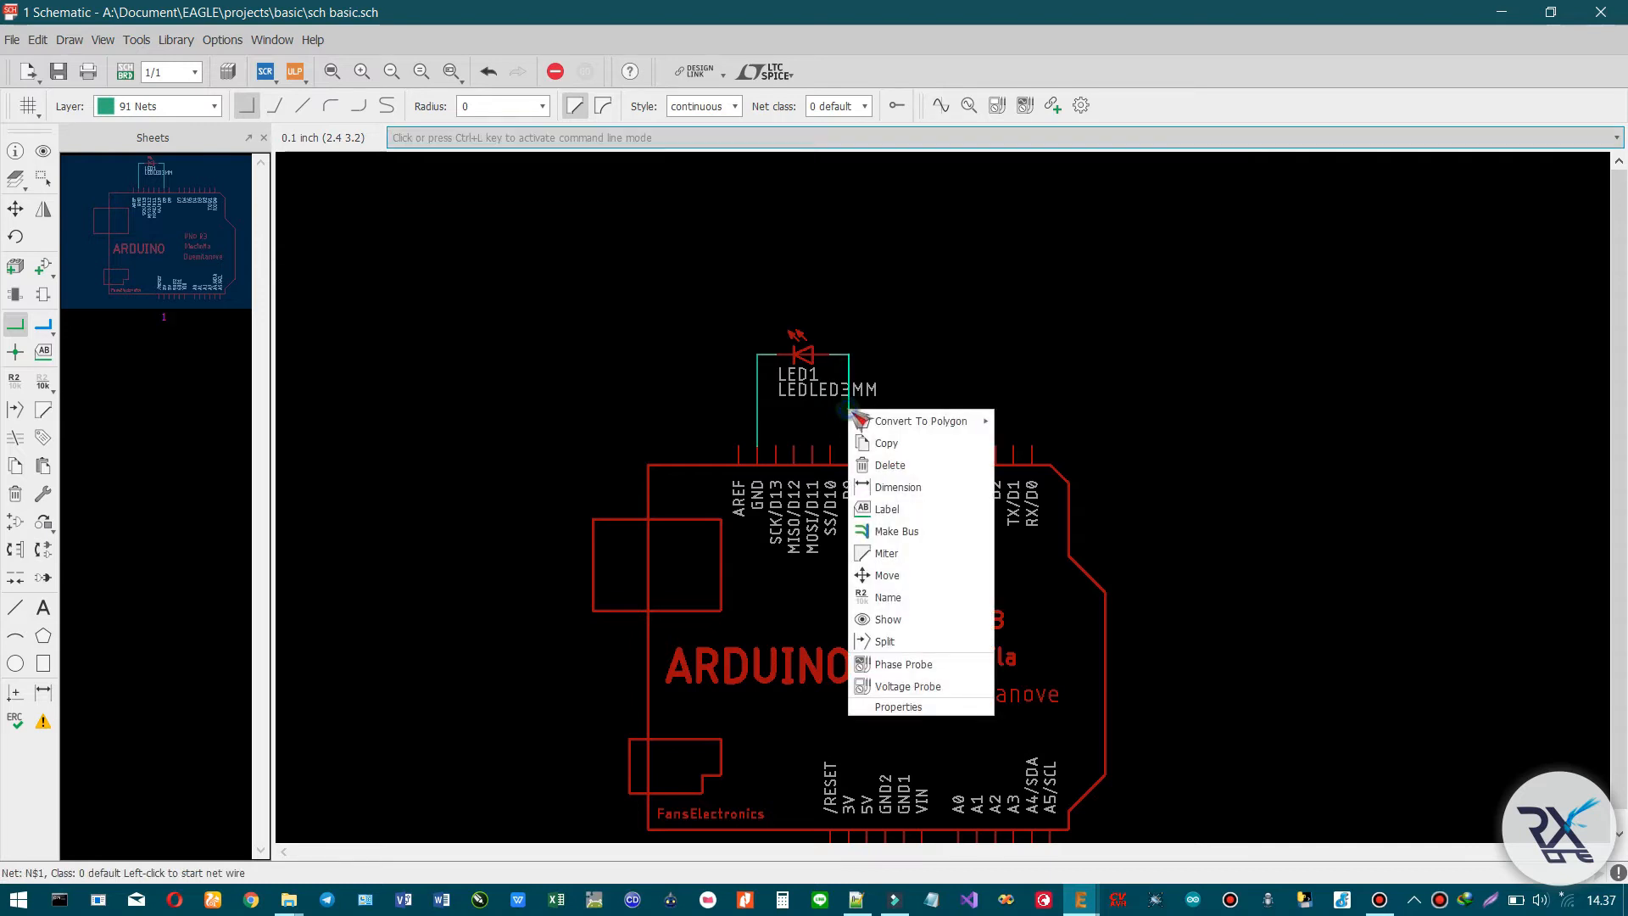
click(871, 466)
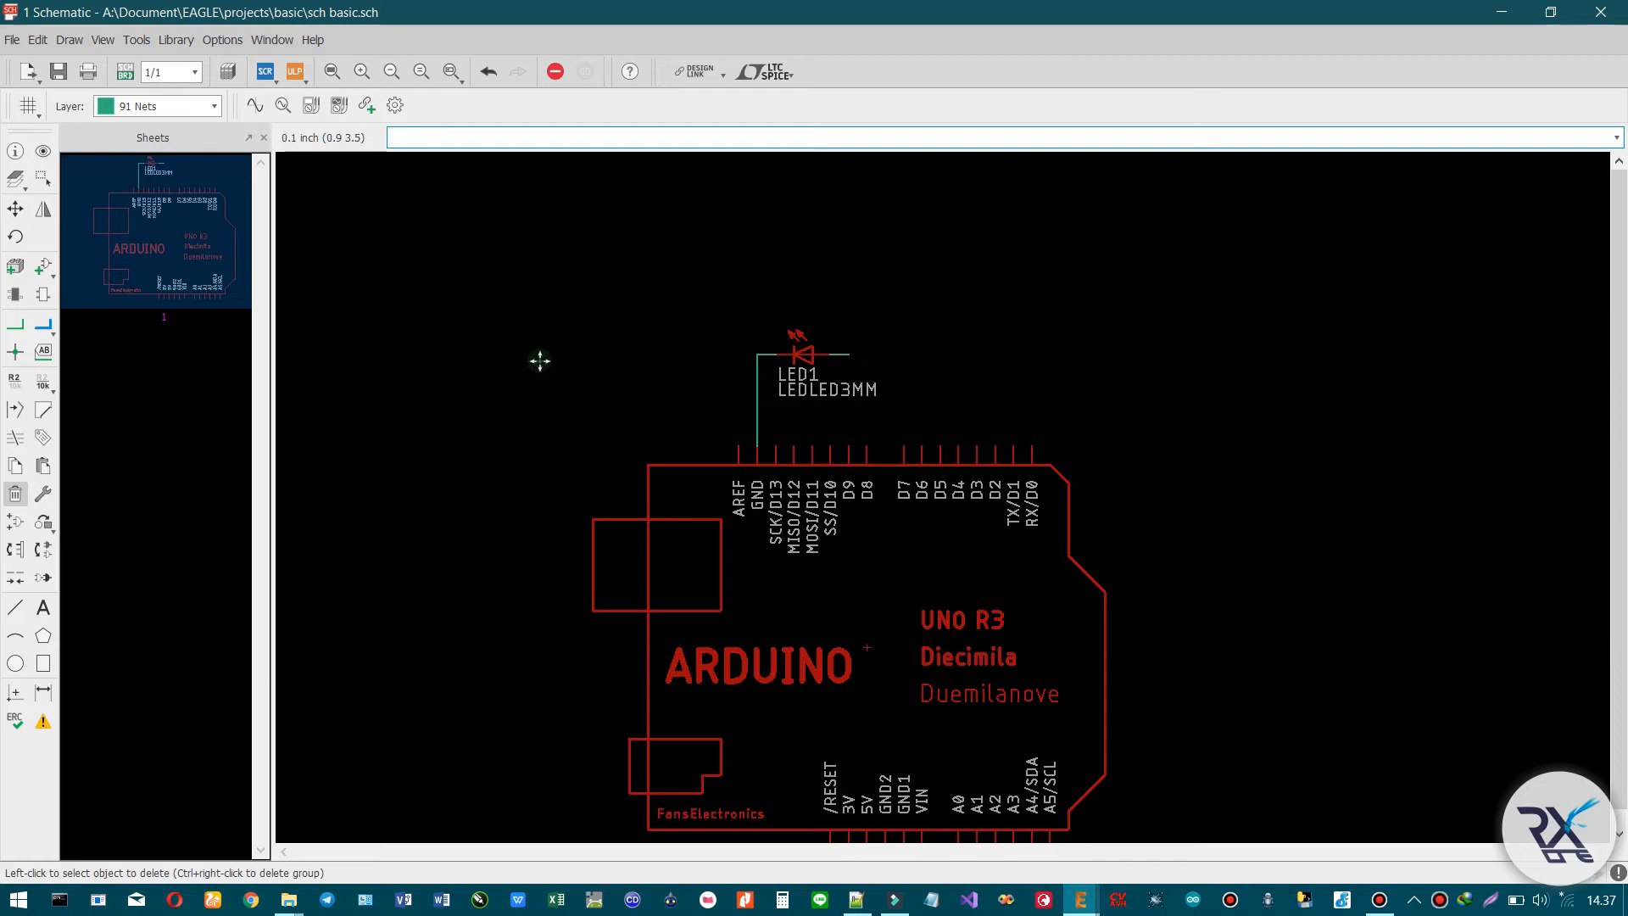
click(15, 494)
click(762, 354)
click(762, 353)
- Redraw the net segment at LED1's cathode and the connection from its anode to pin D9
click(15, 325)
click(759, 355)
click(779, 355)
click(830, 357)
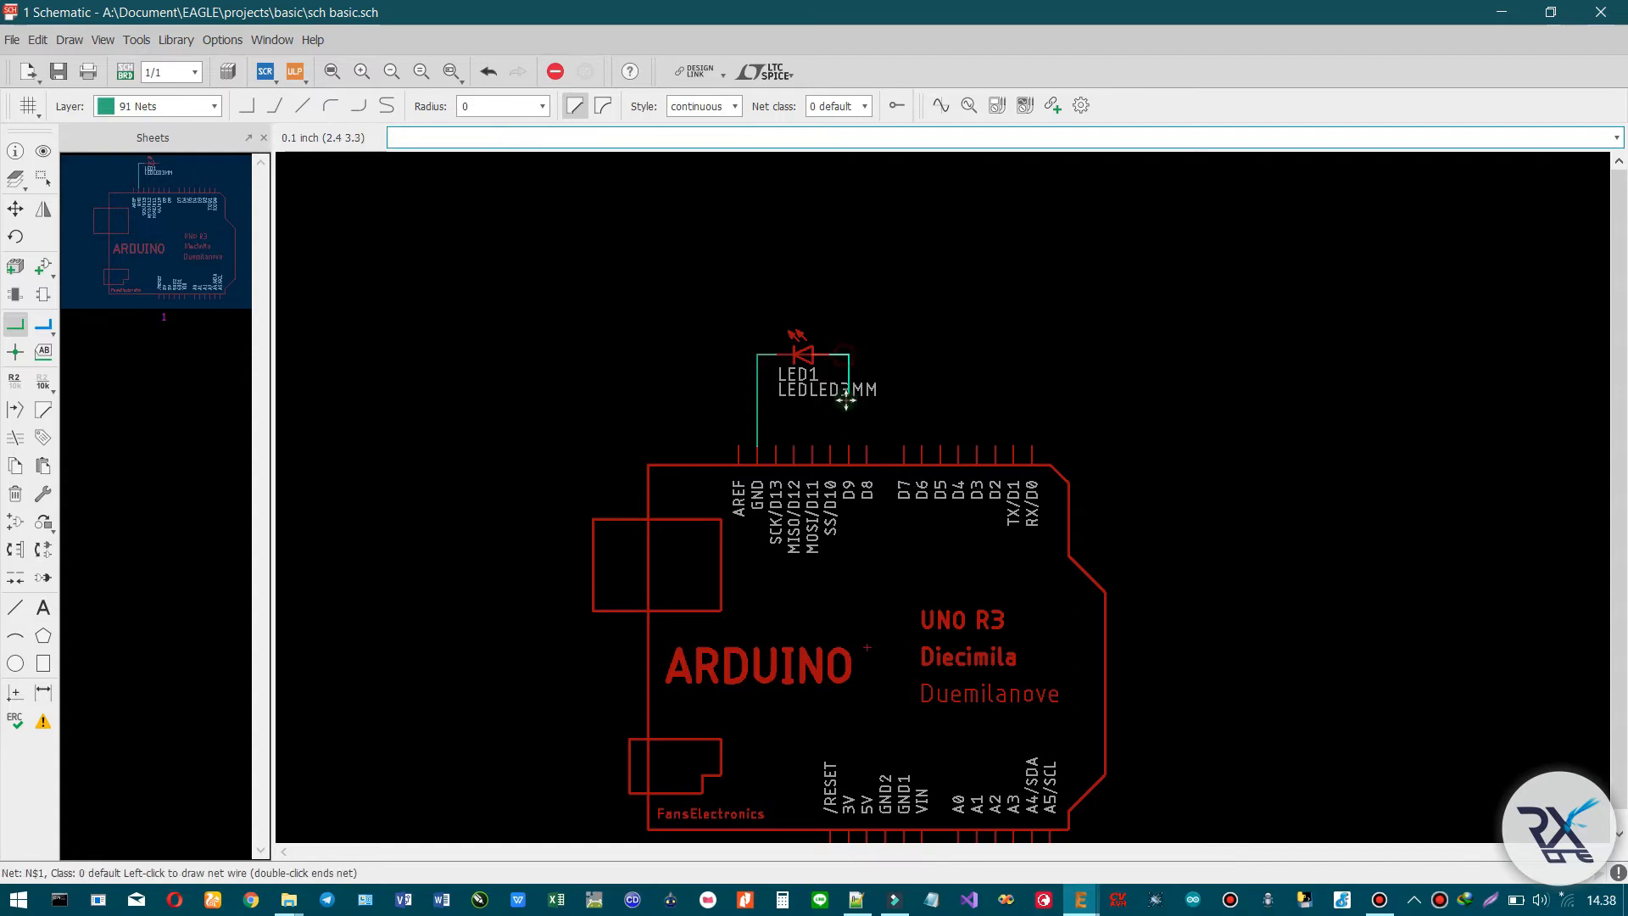
click(848, 445)
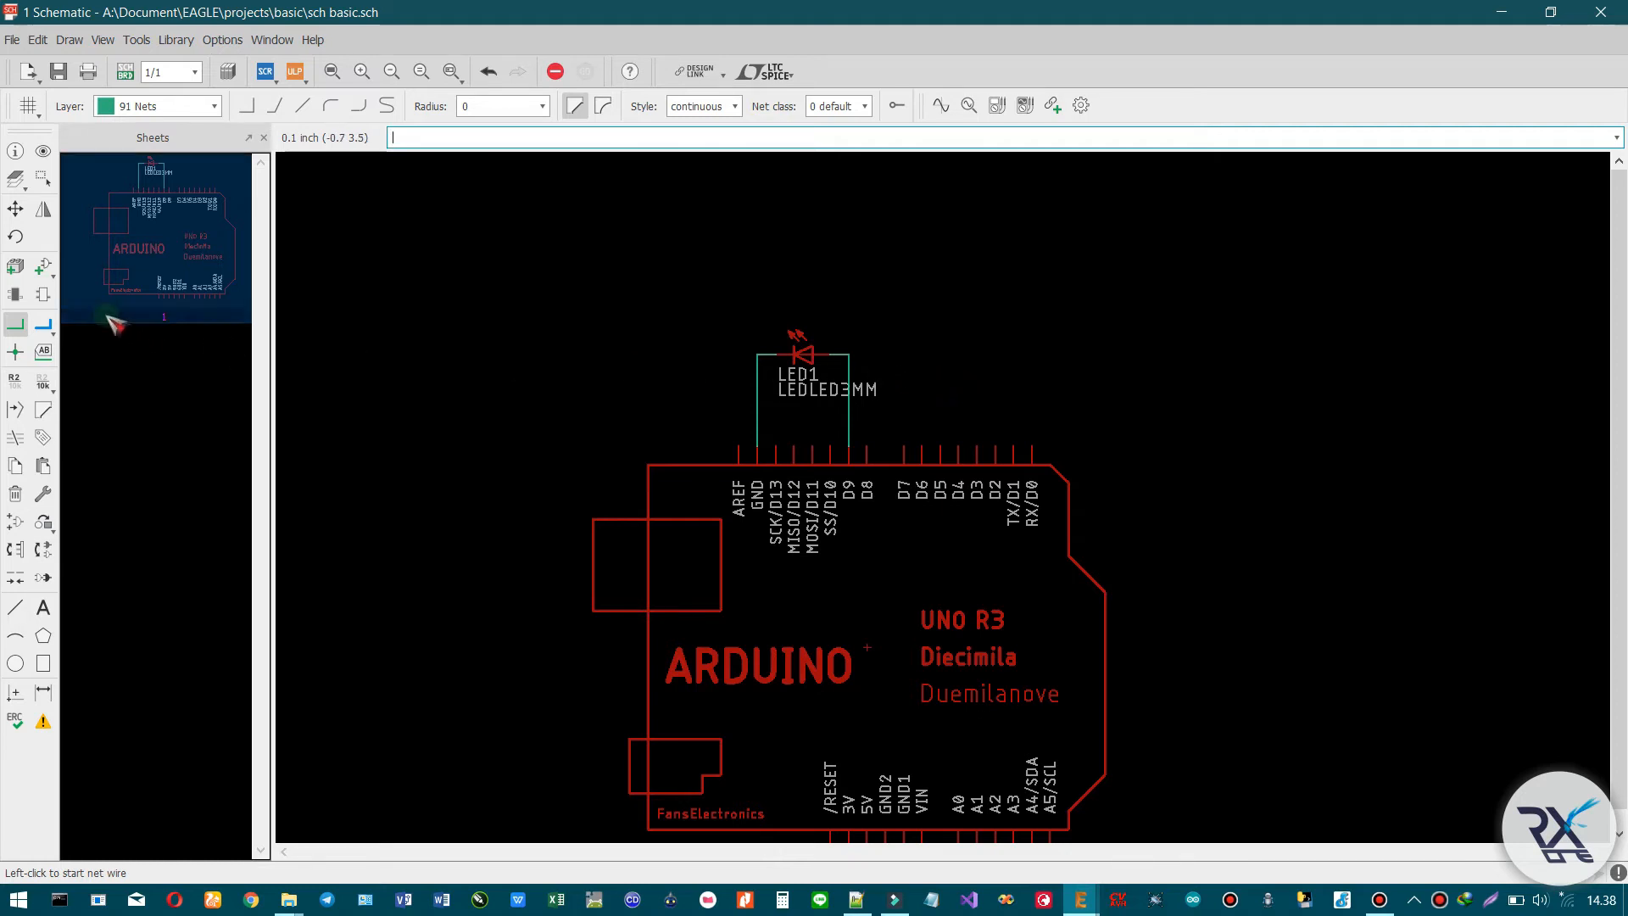
- Delete the net between LED1's anode and pin D9, then expand the RxoneElectronics-RCL library for adding a part
click(15, 494)
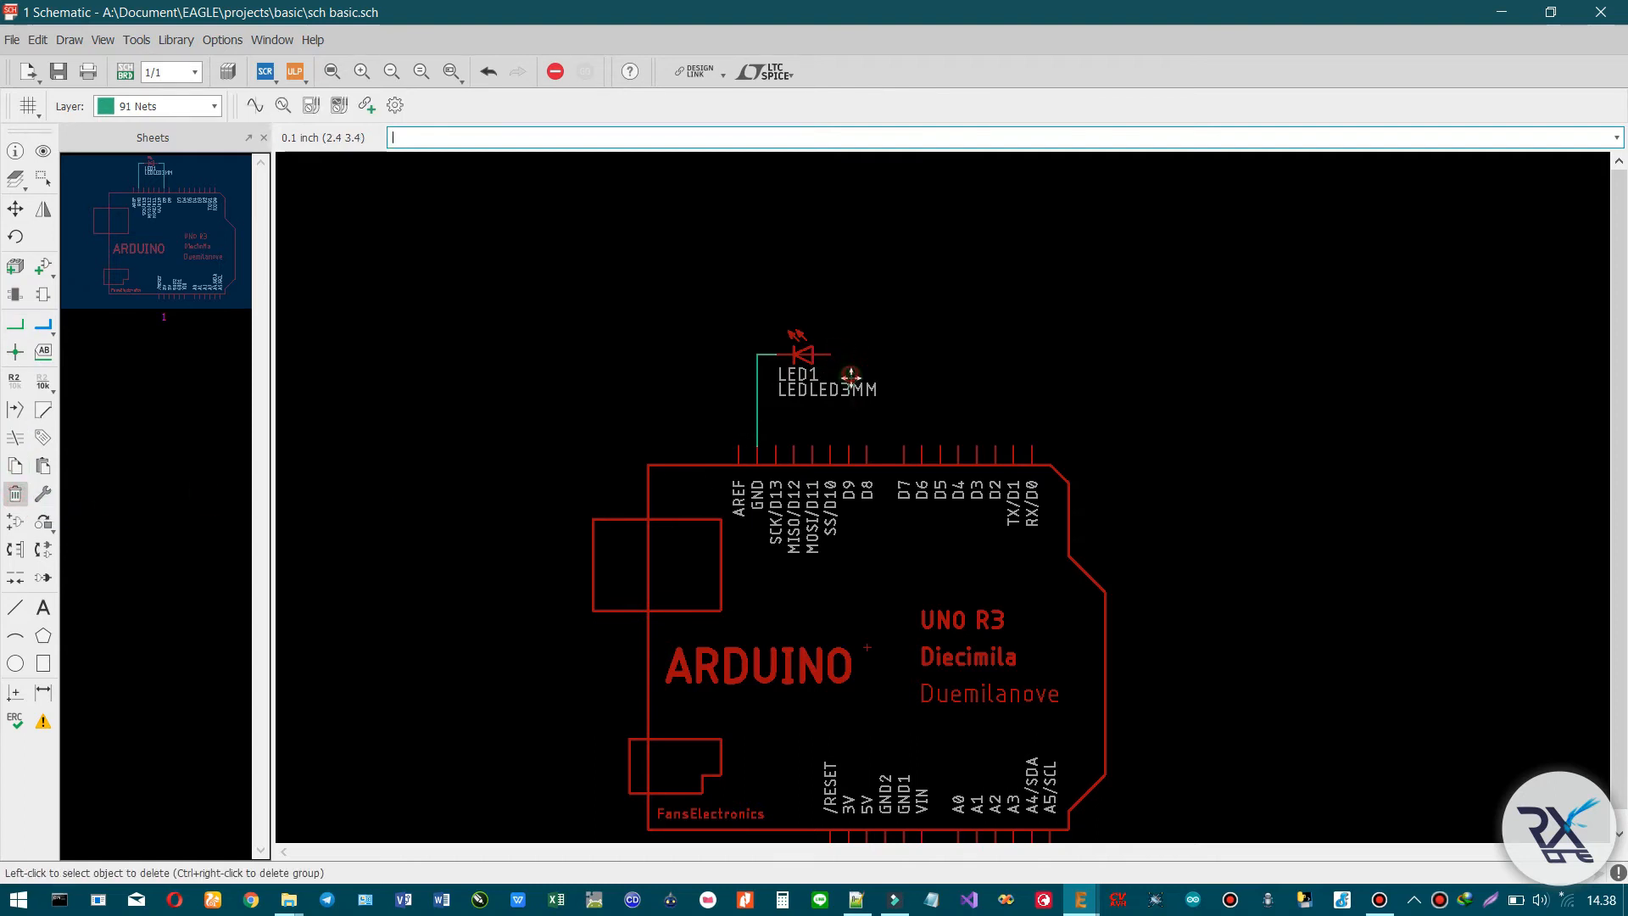
click(42, 266)
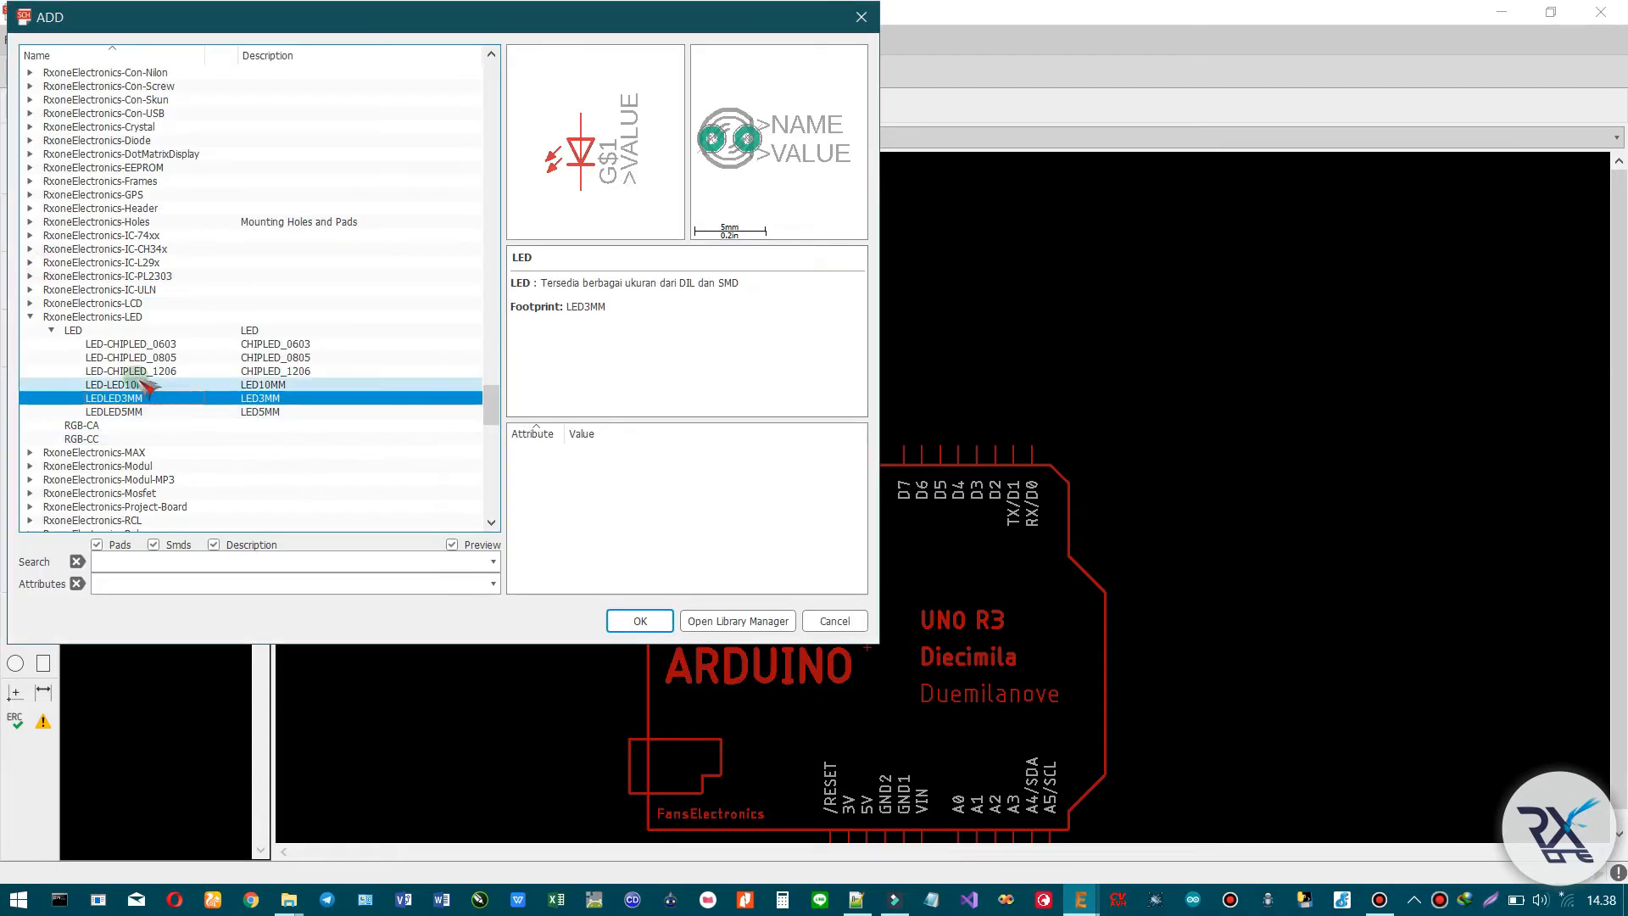
click(29, 317)
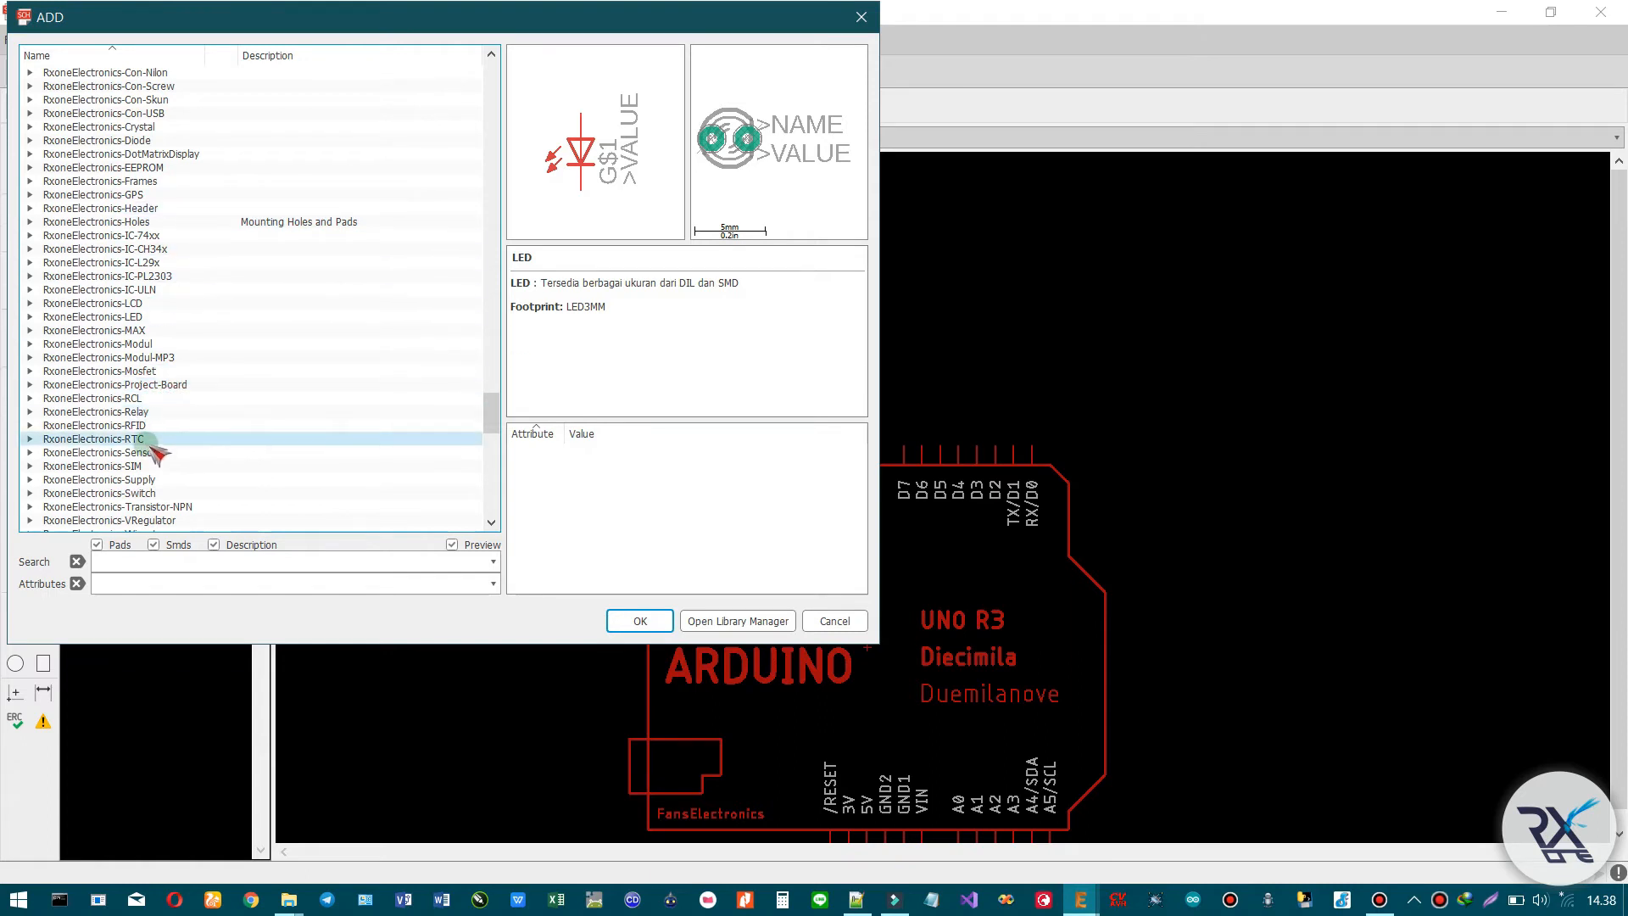
click(136, 398)
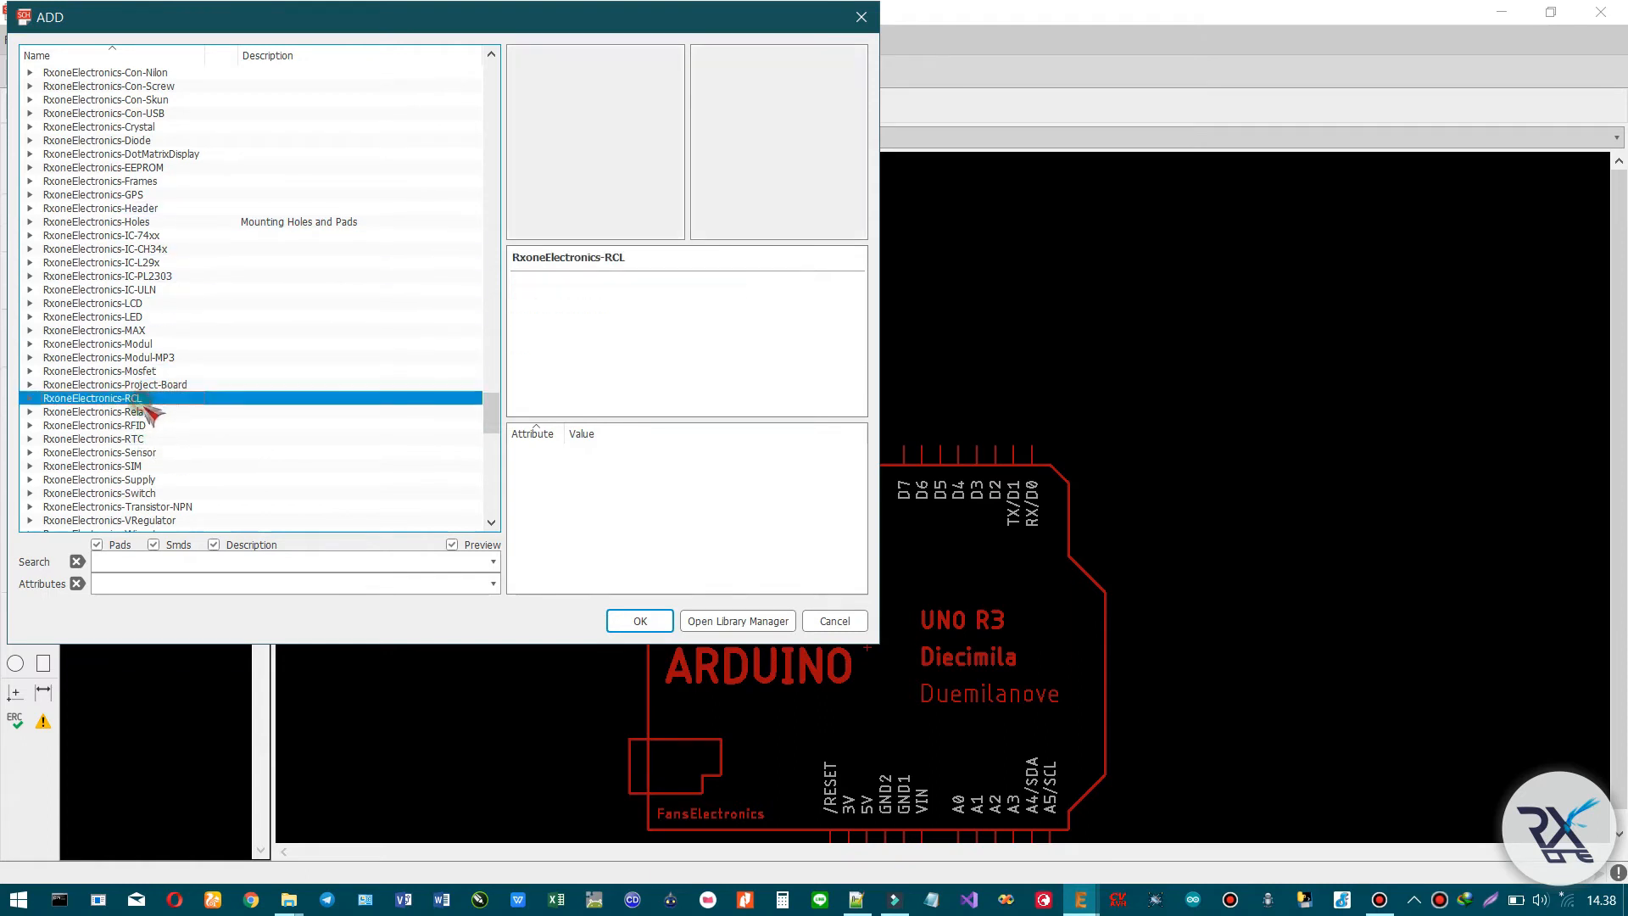
click(30, 398)
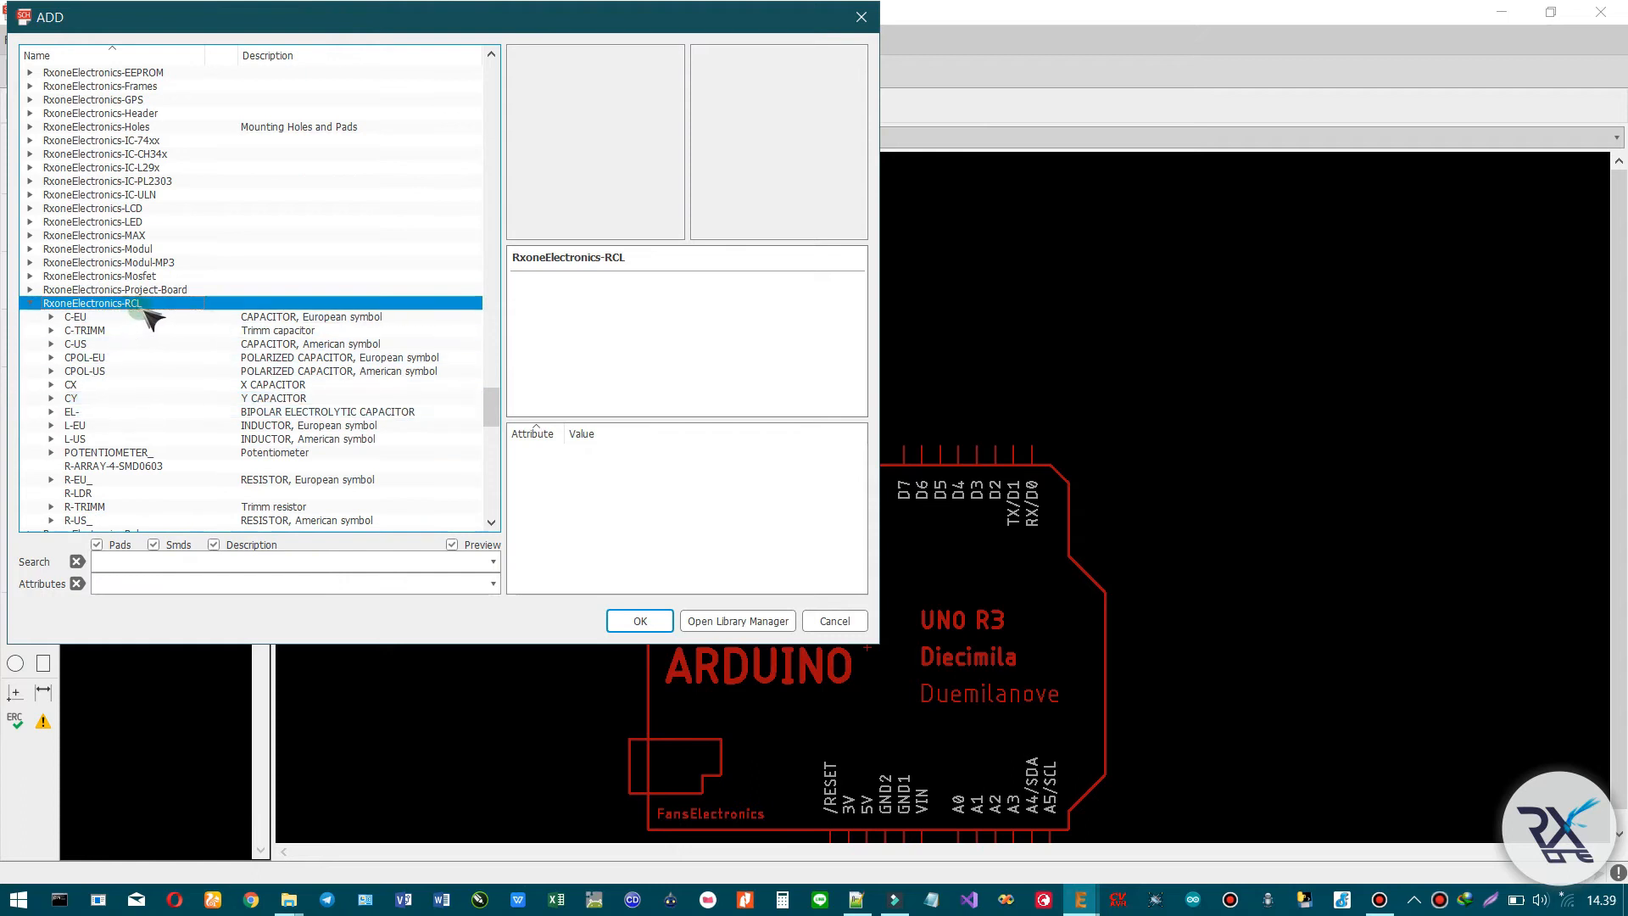
- Compare the R-EU_, R-LDR, R-TRIMM and R-US_ resistor symbols and look through the R-EU_ package variants
scroll(76, 424, down, 3)
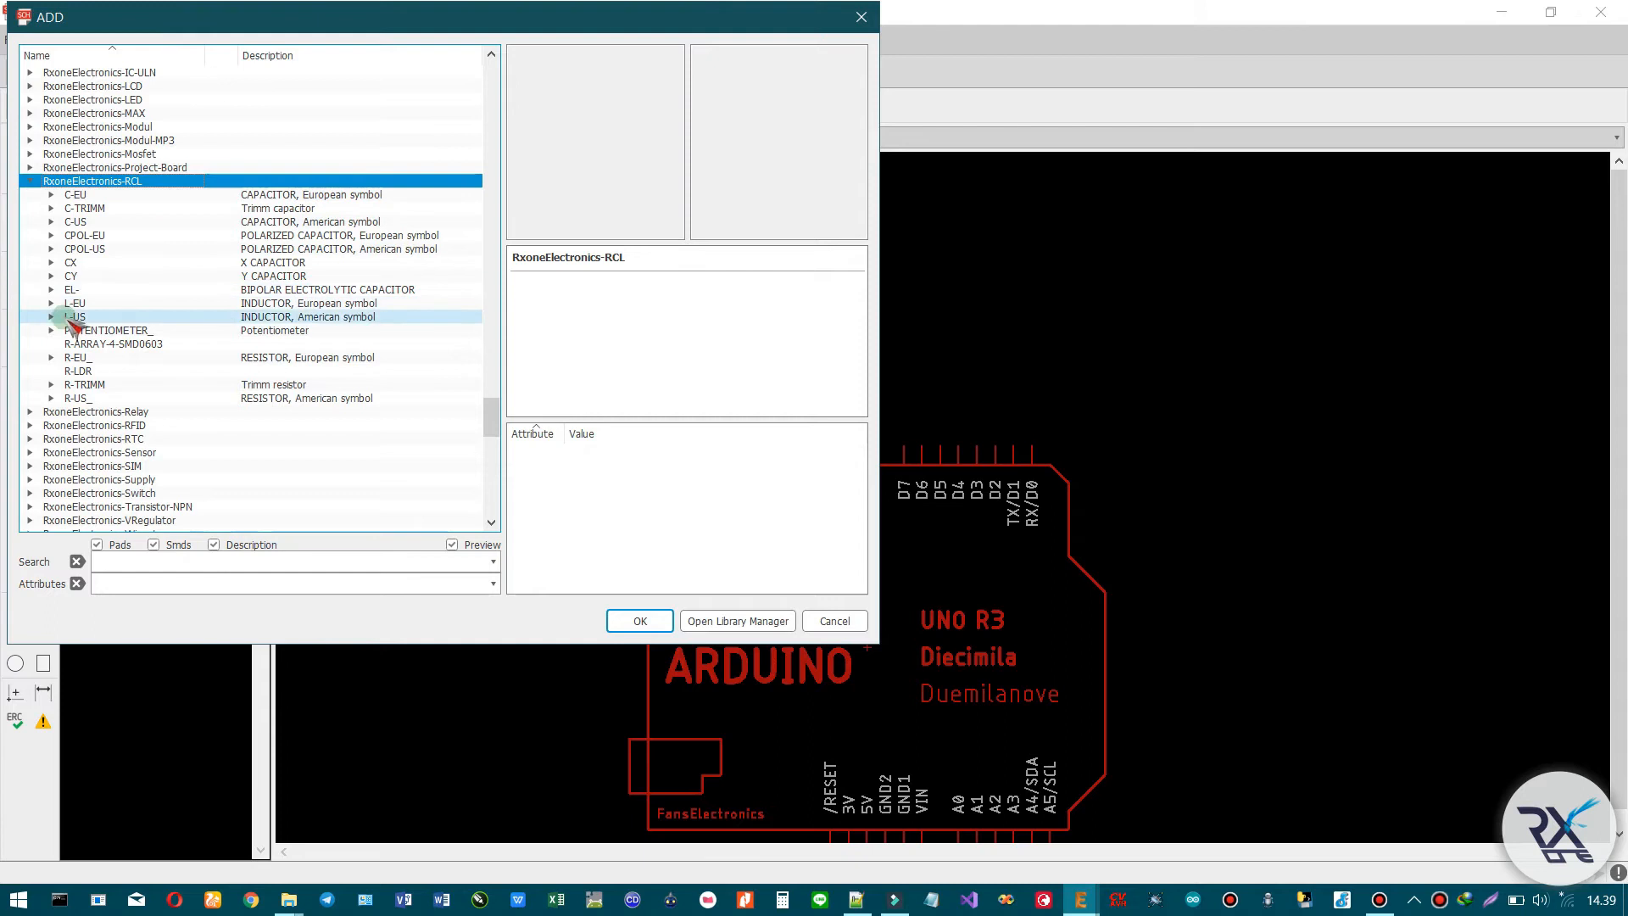
click(92, 358)
click(88, 372)
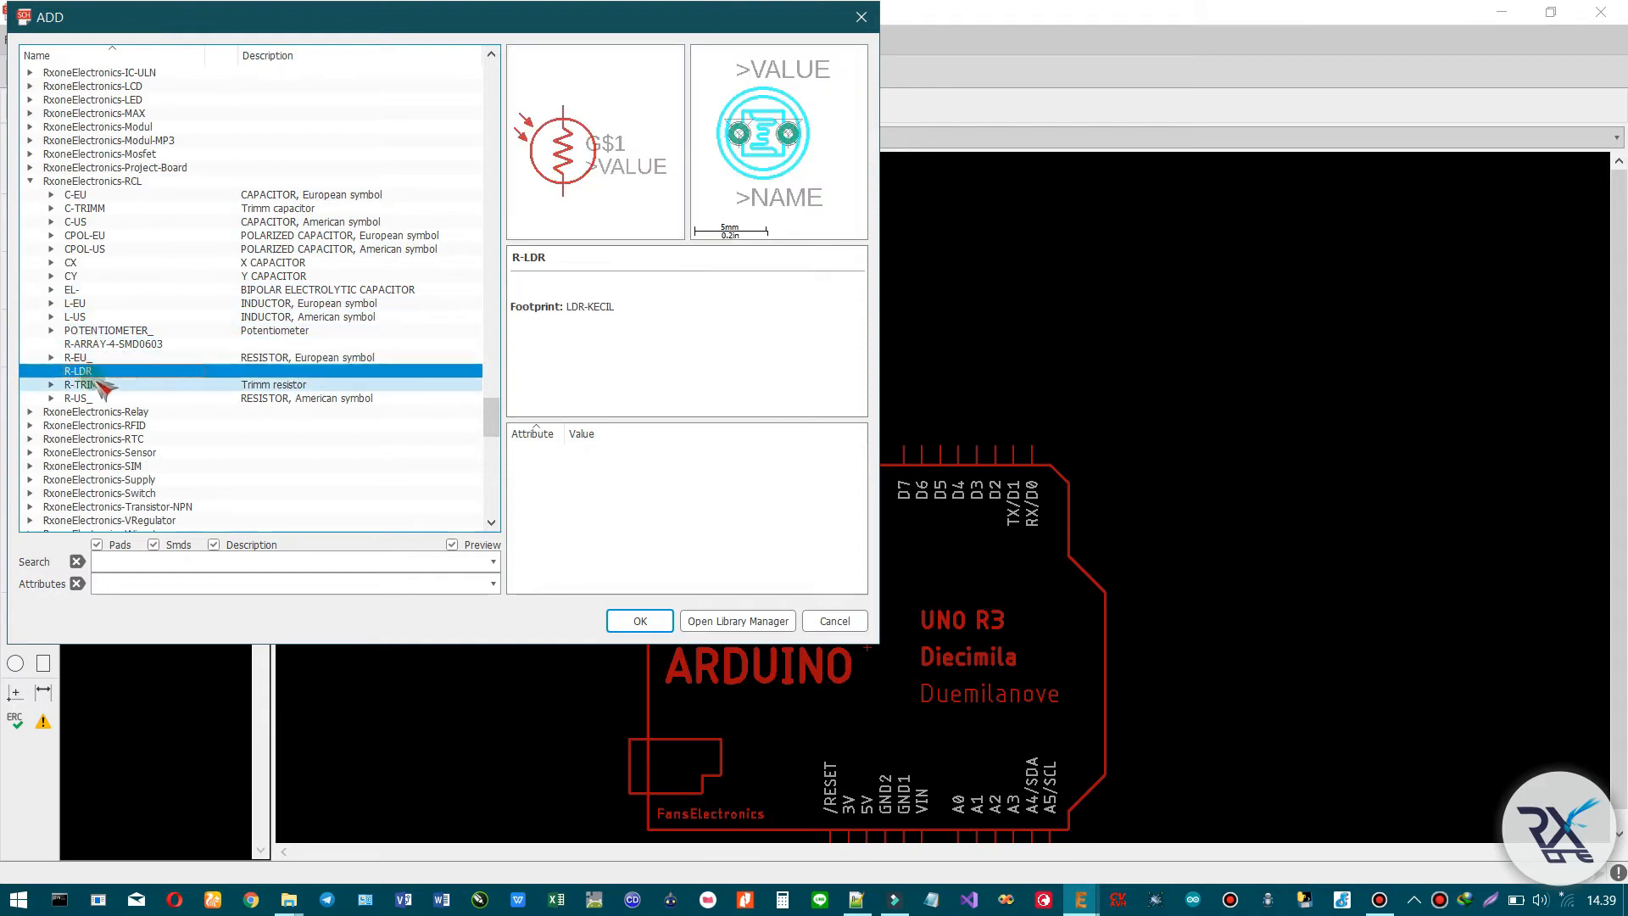
click(89, 385)
click(95, 399)
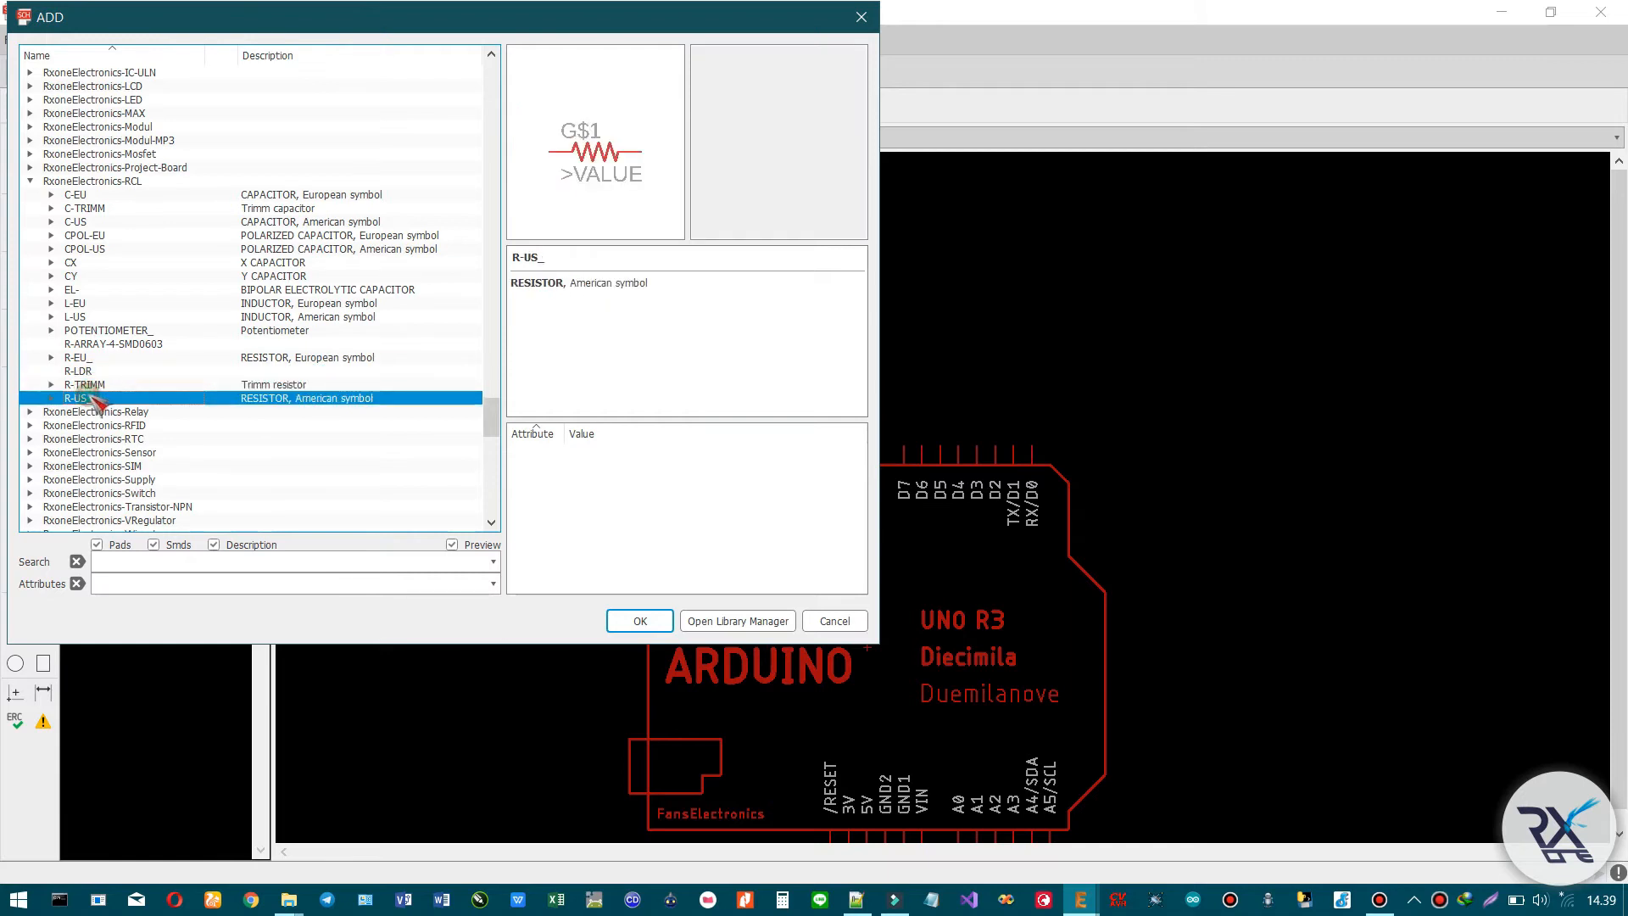
click(97, 358)
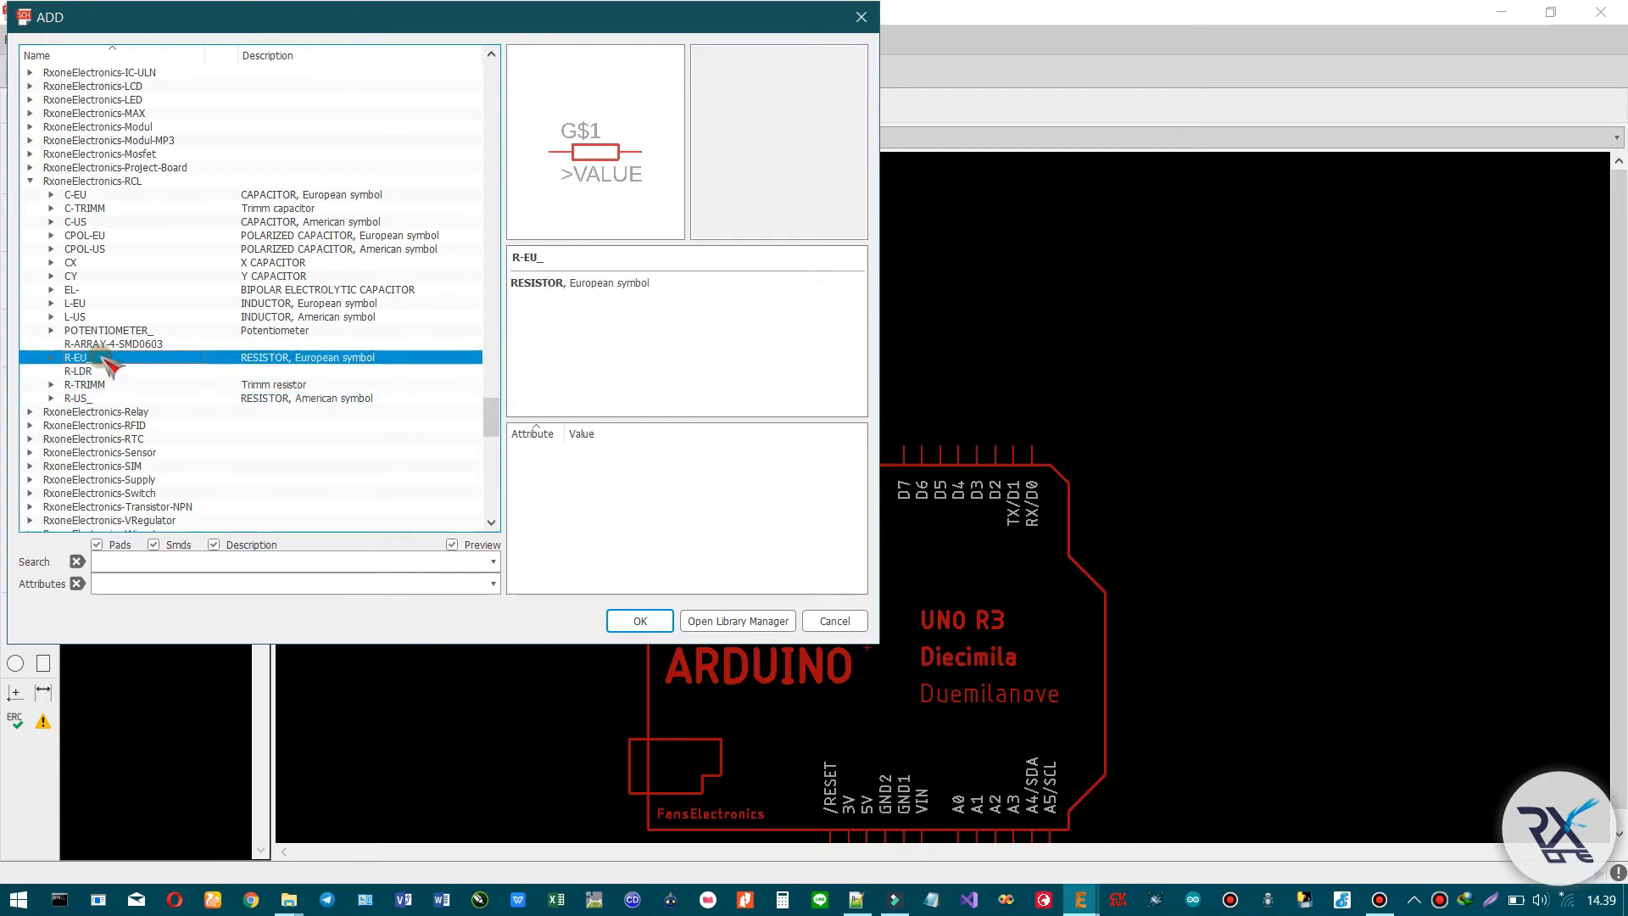
click(78, 397)
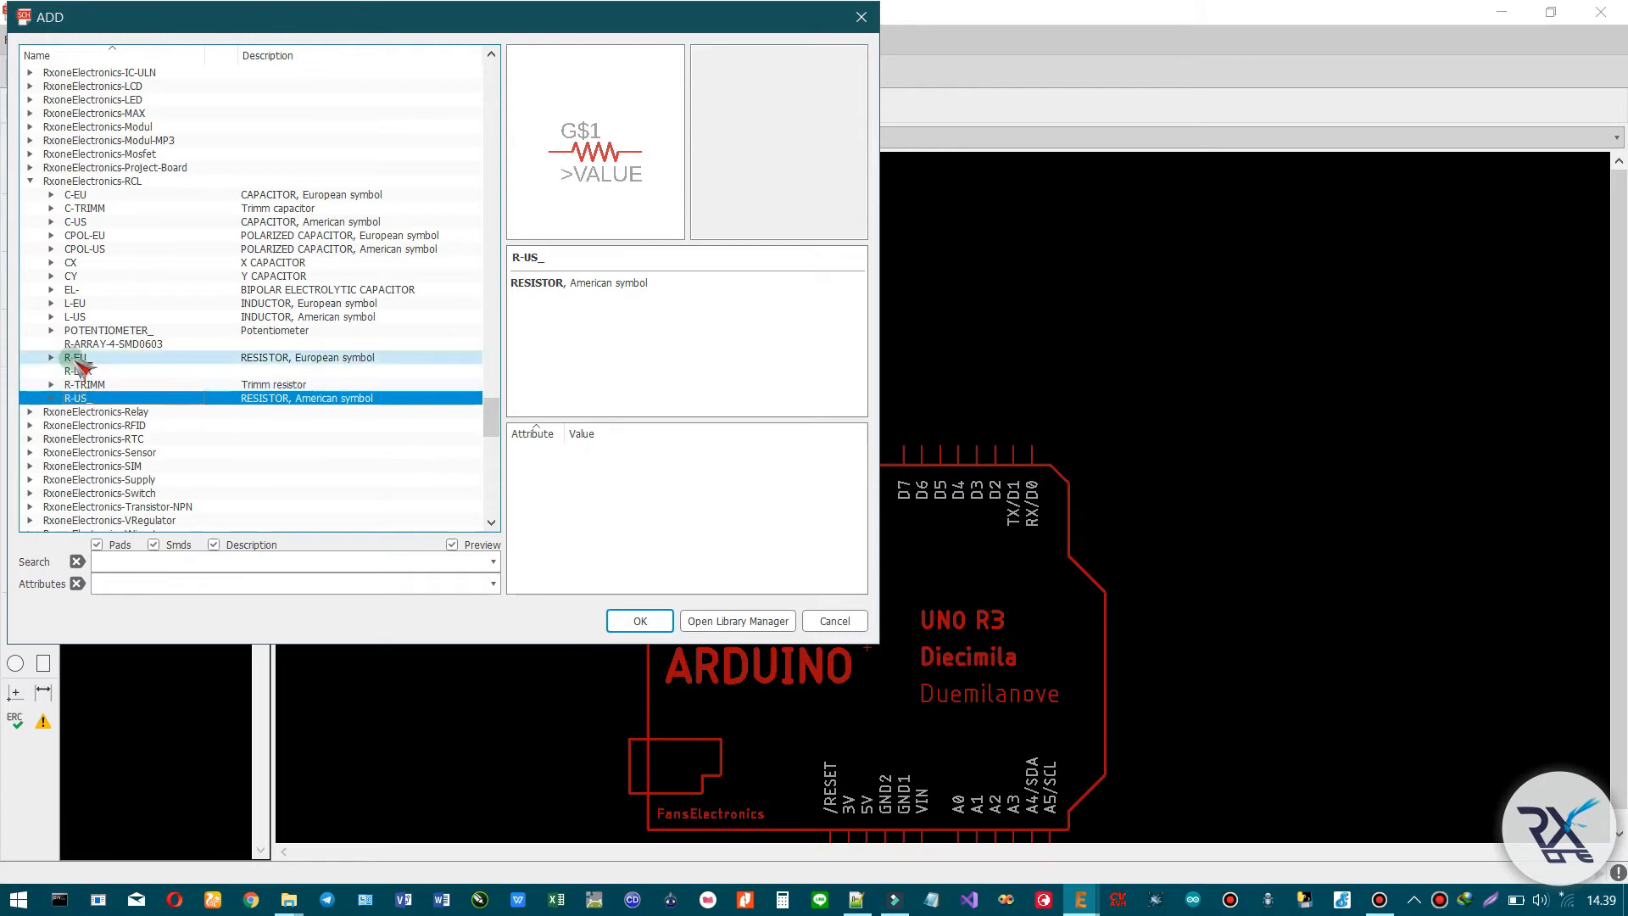
click(81, 360)
click(51, 357)
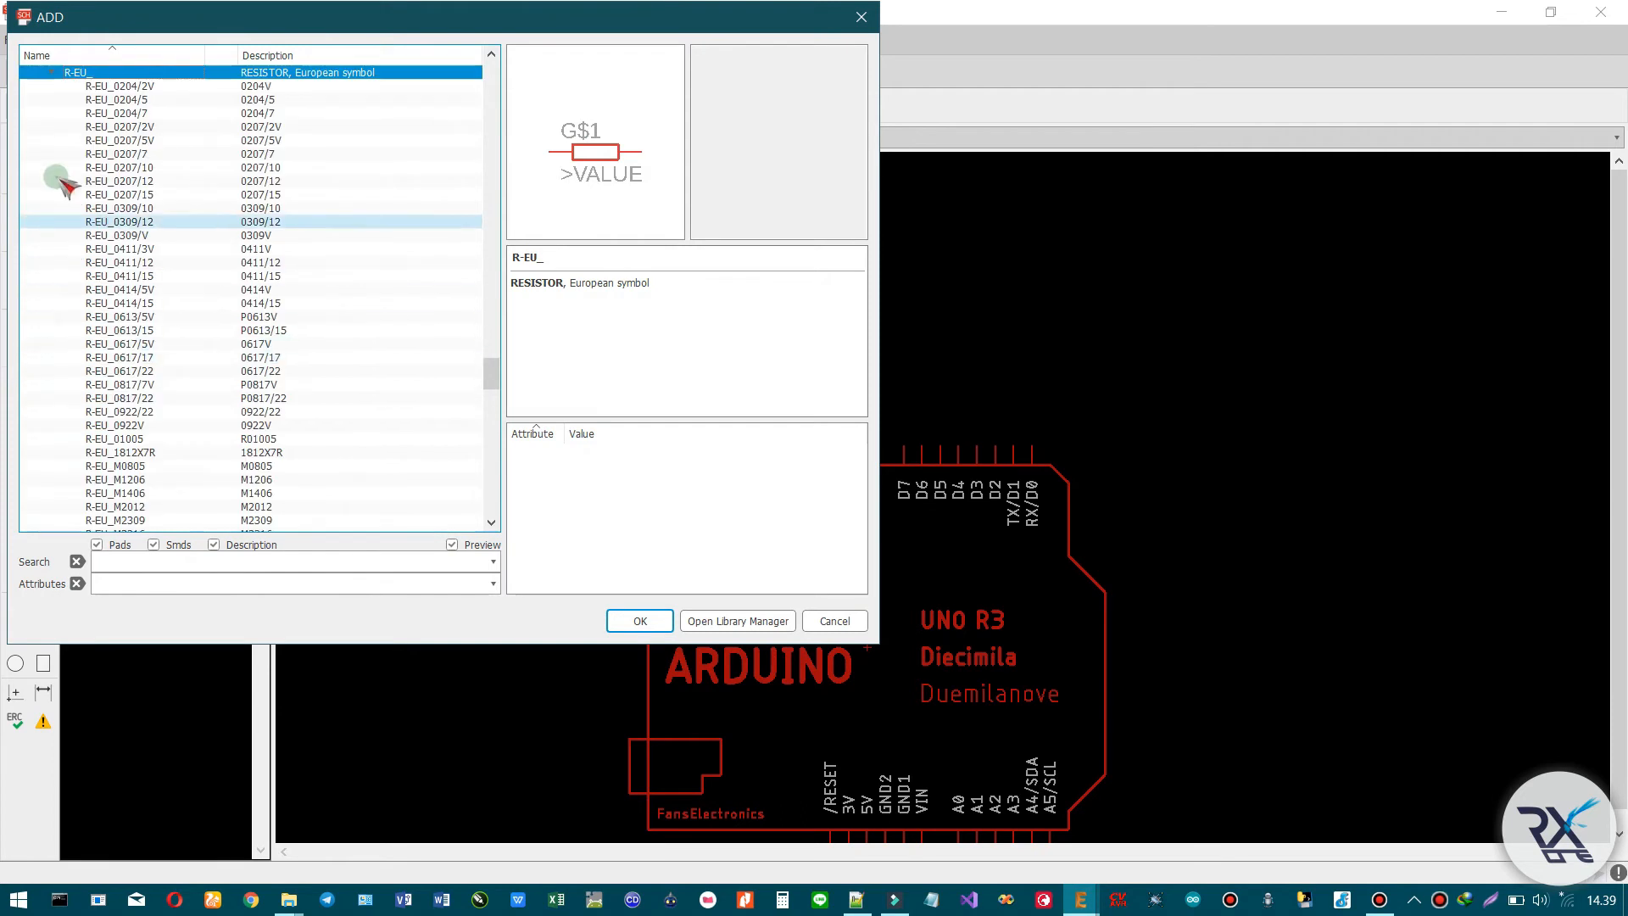
click(51, 72)
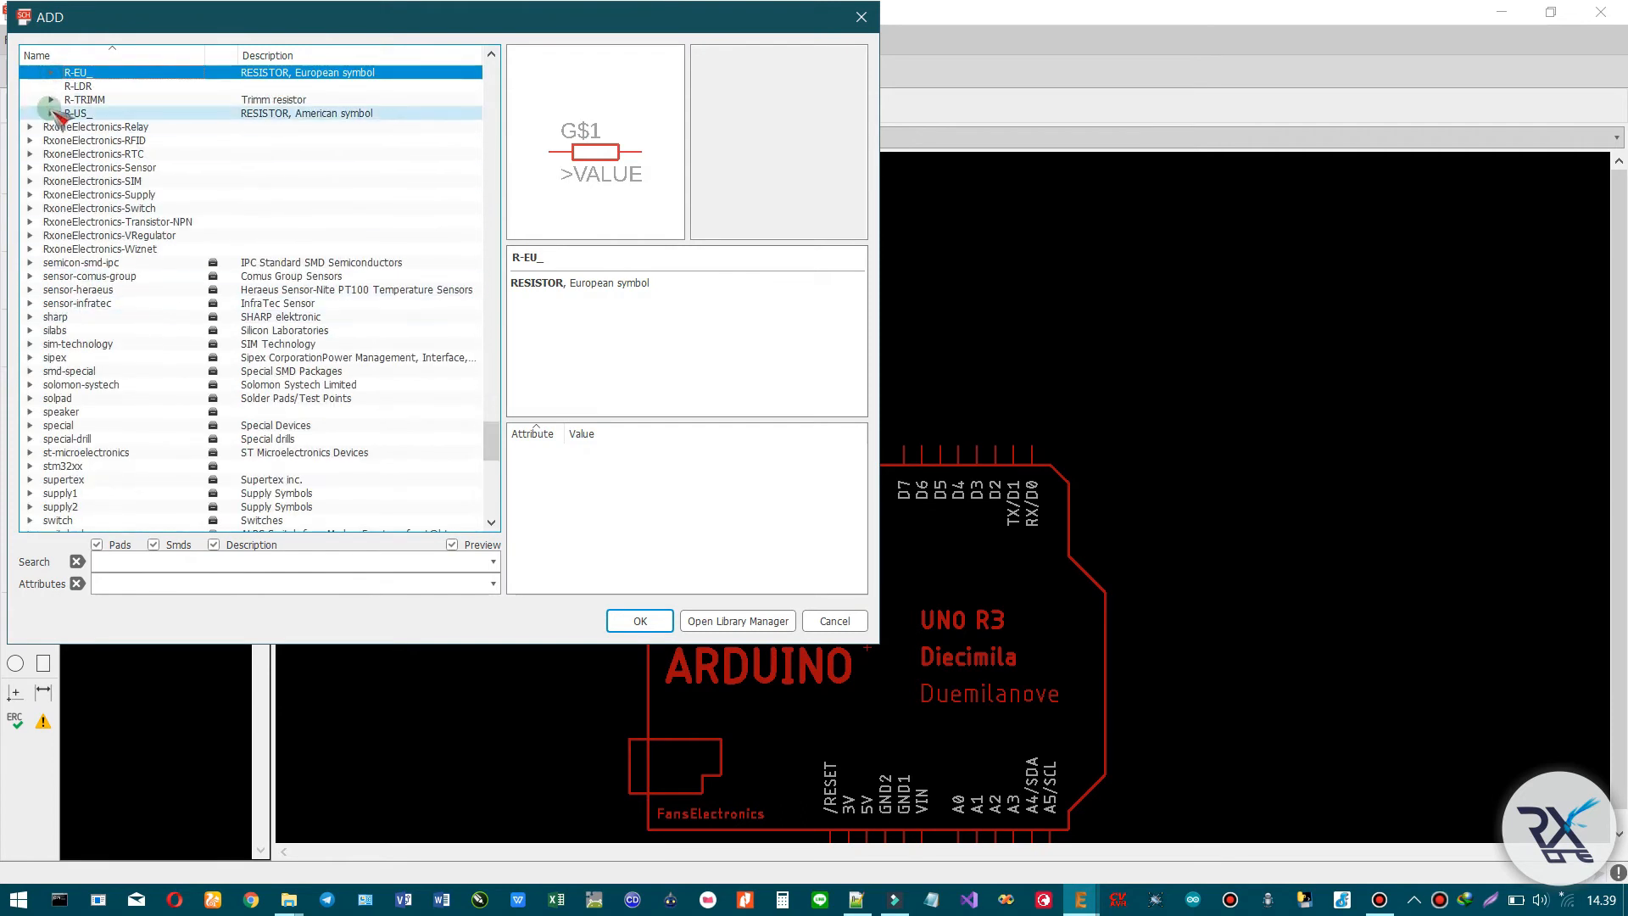
- Compare the R-US_ package variants and place one R-US_0207/12 resistor to the right of LED1
click(51, 113)
scroll(111, 174, up, 2)
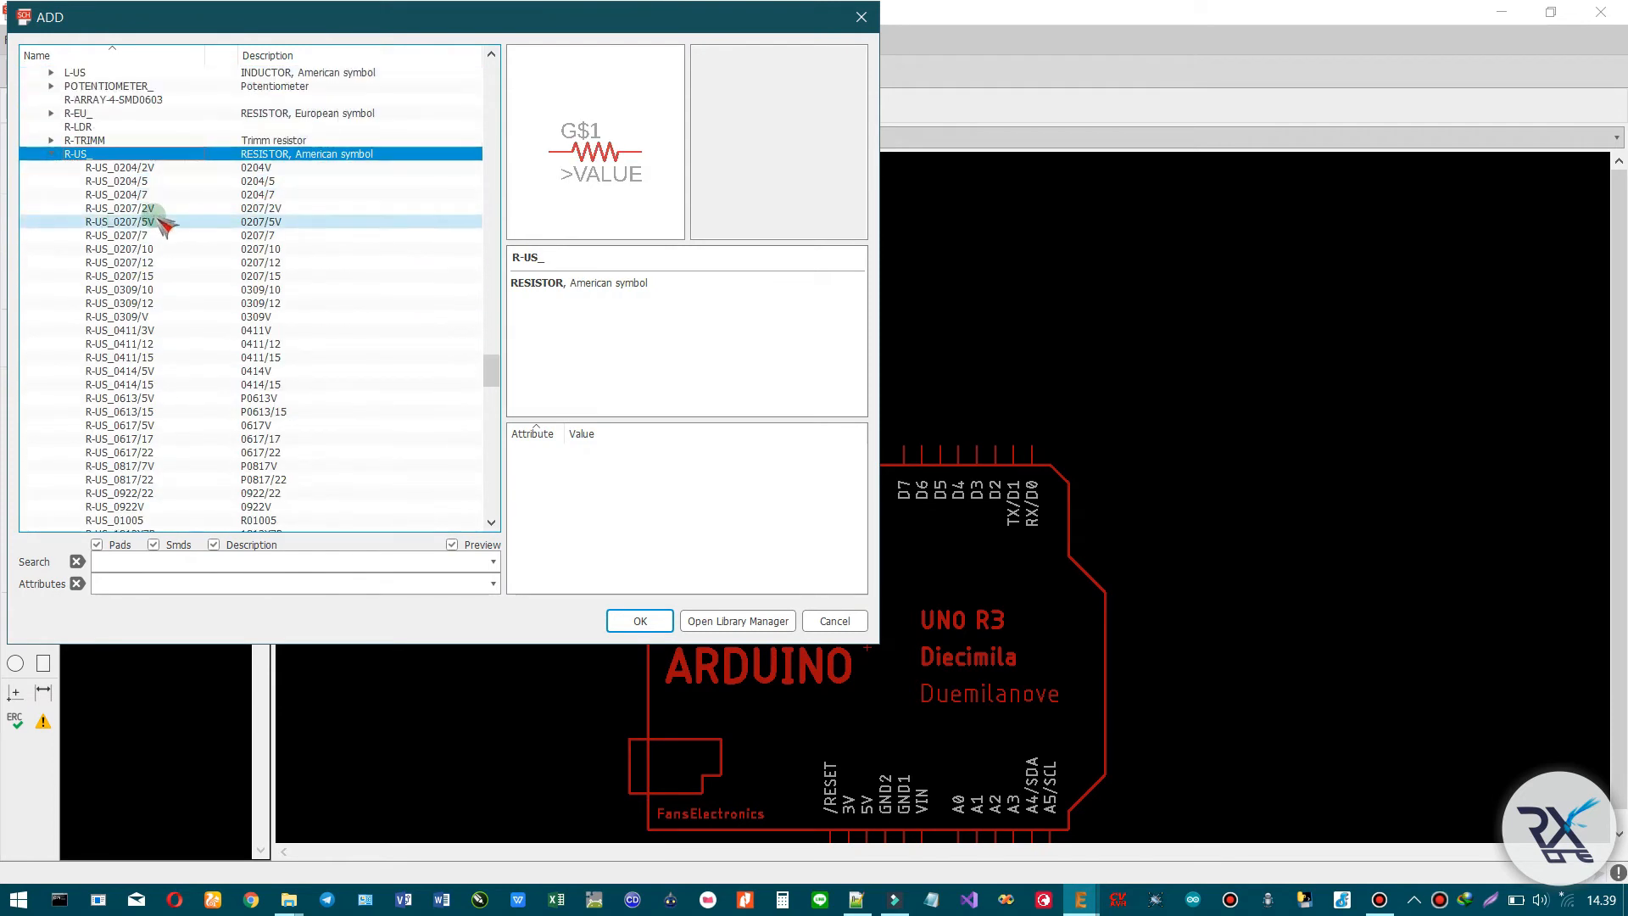
click(169, 167)
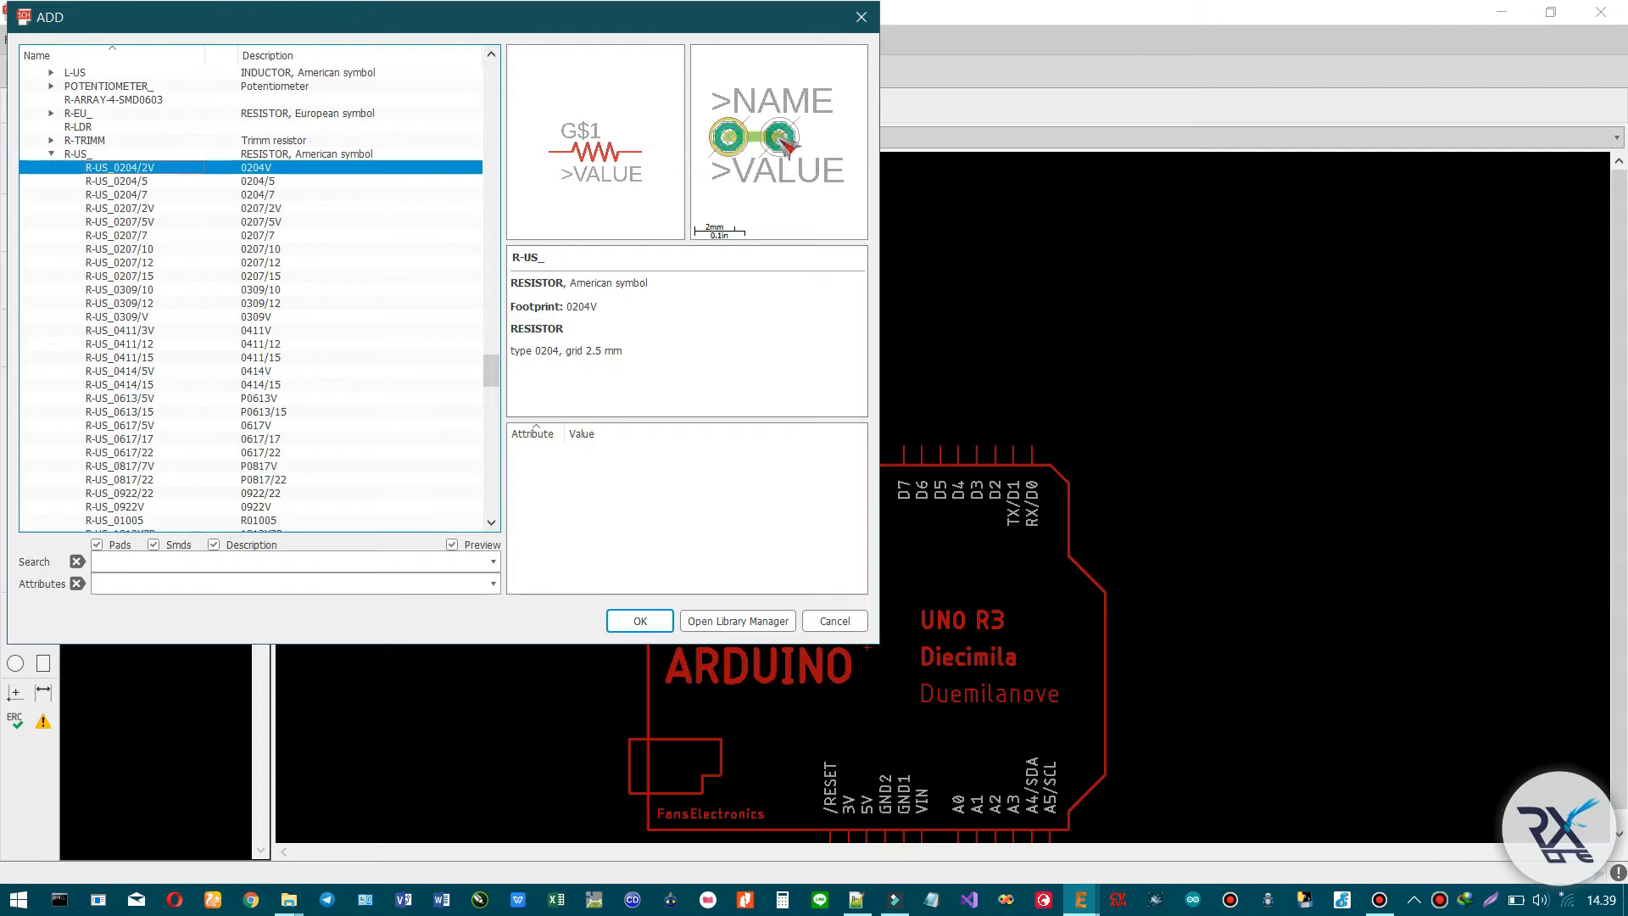
click(140, 180)
click(138, 195)
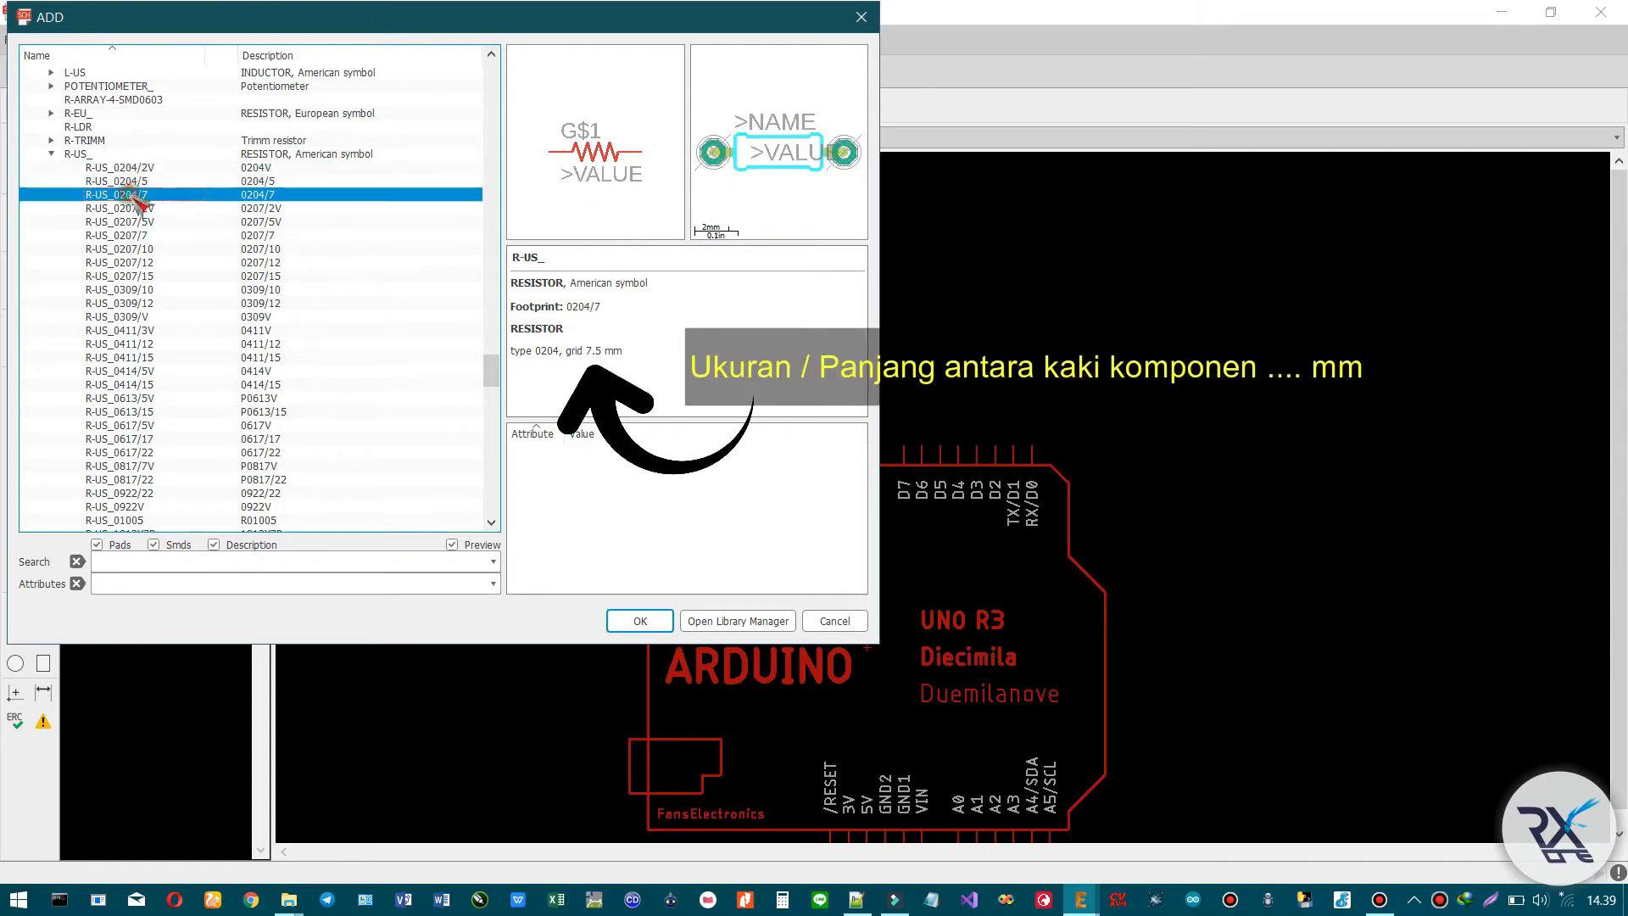
click(140, 212)
click(161, 250)
click(153, 263)
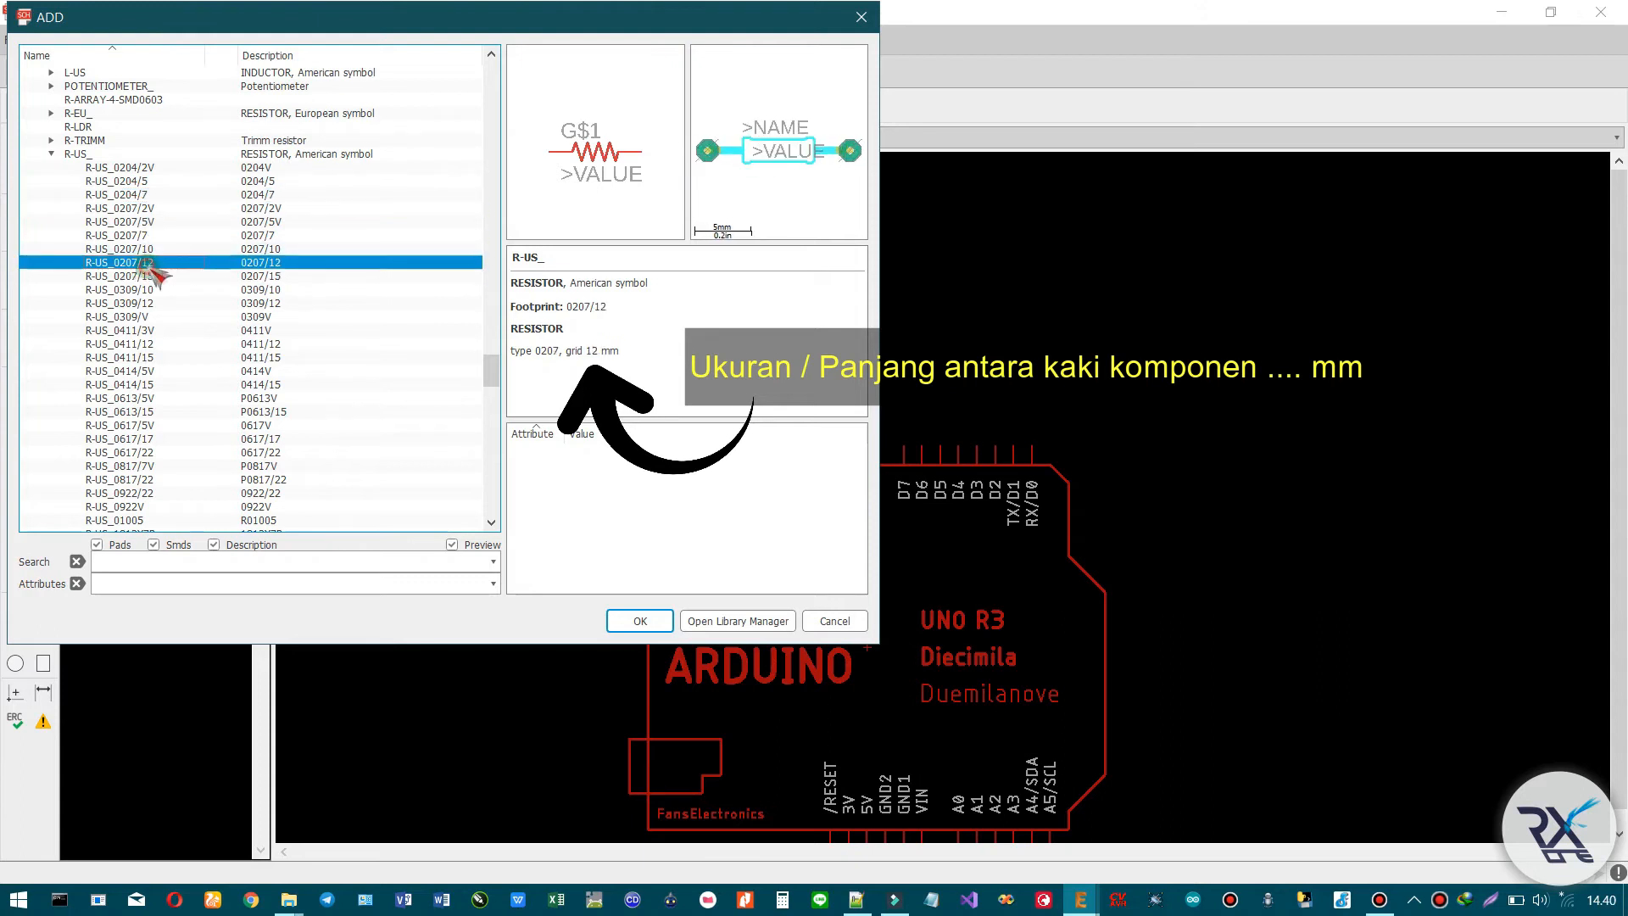
click(642, 621)
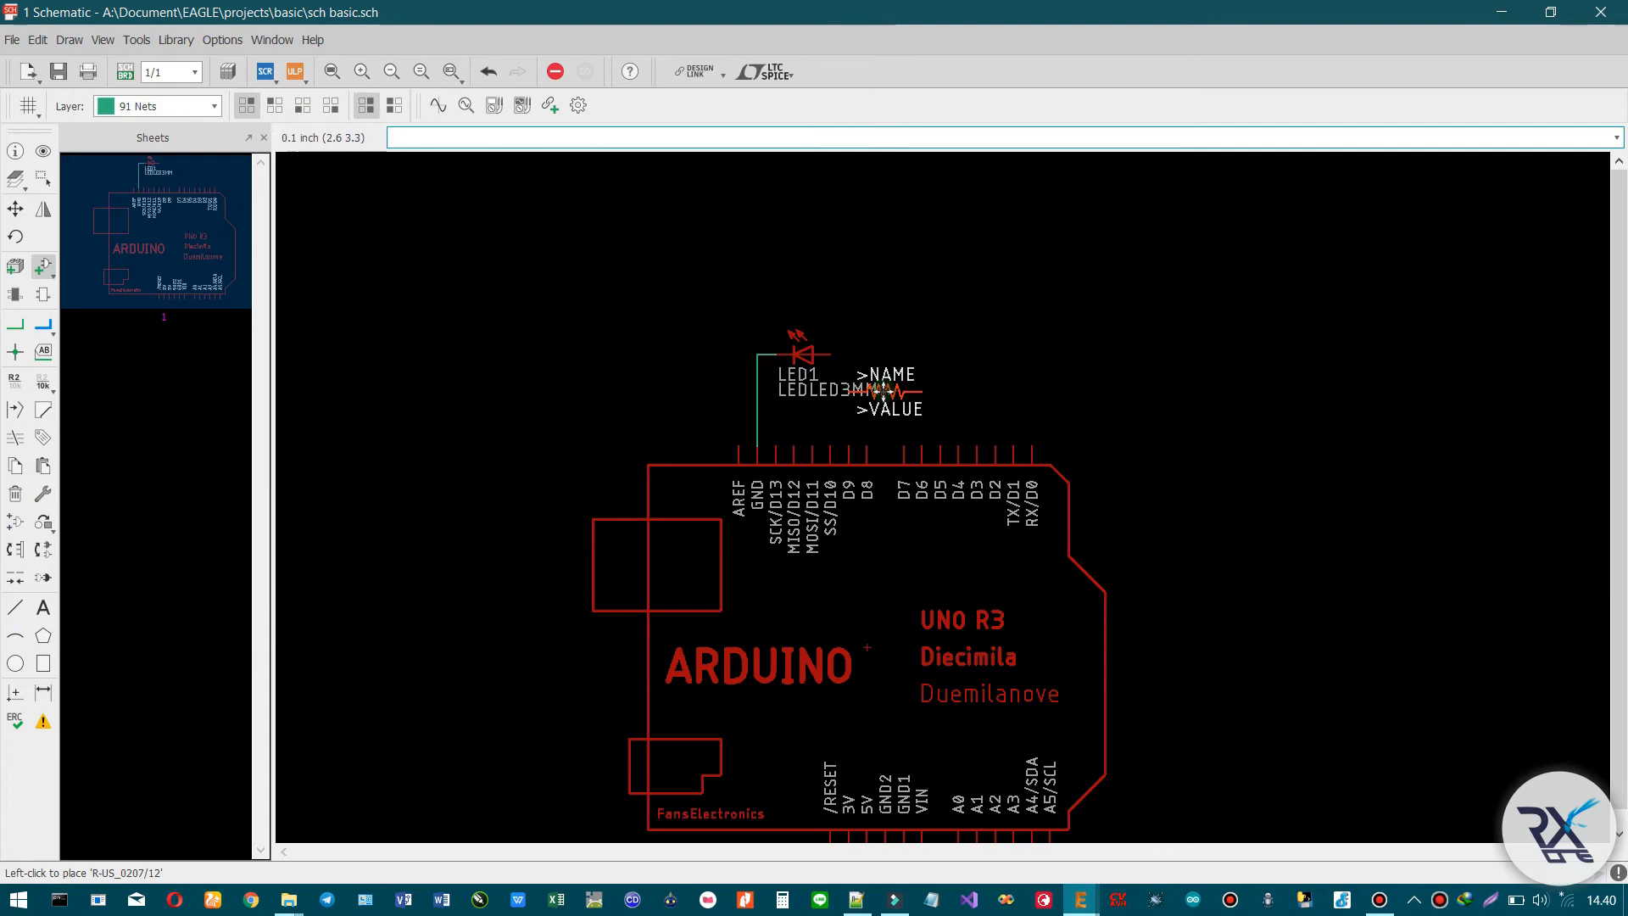
click(904, 373)
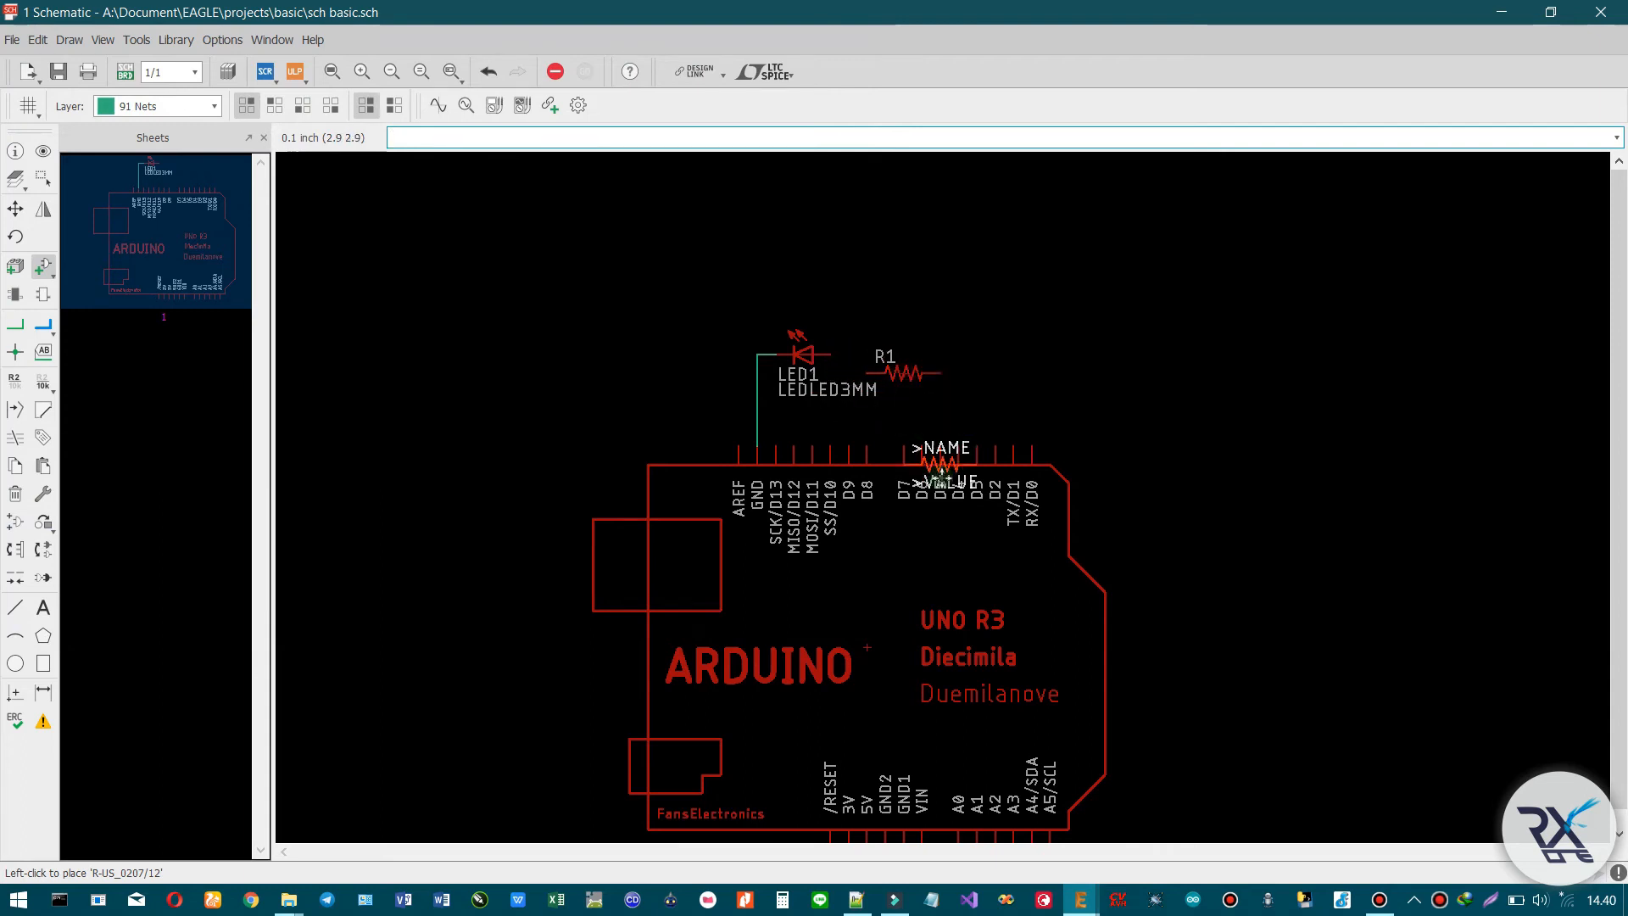
click(44, 178)
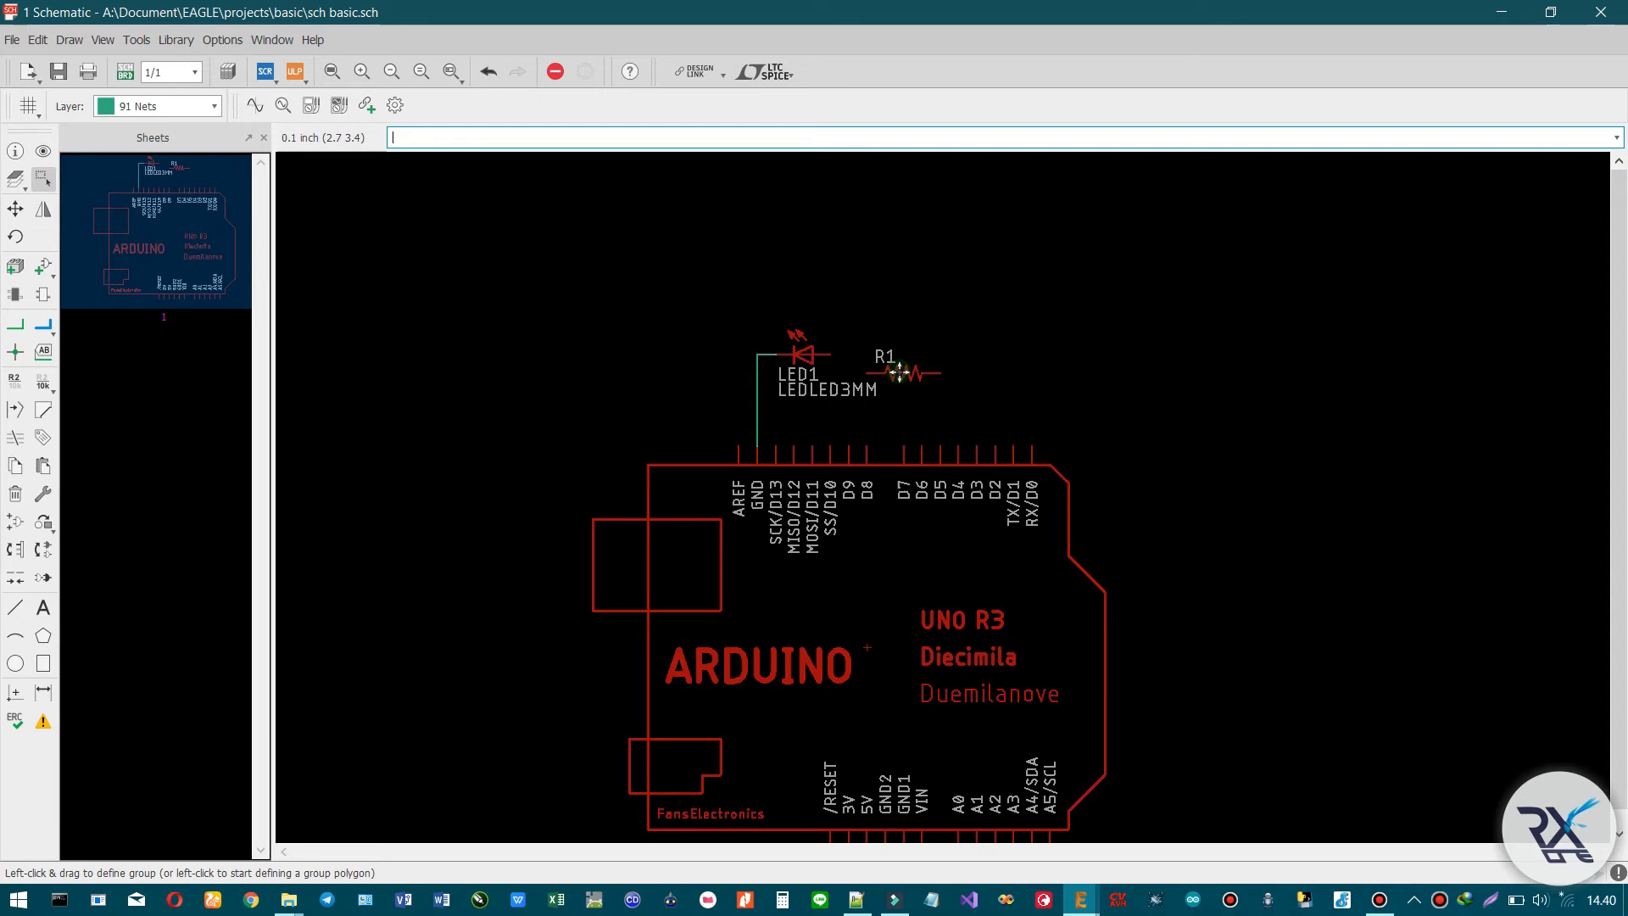
- Rotate resistor R1 to vertical and move it directly above pin D9, beside LED1's anode
click(15, 236)
click(901, 373)
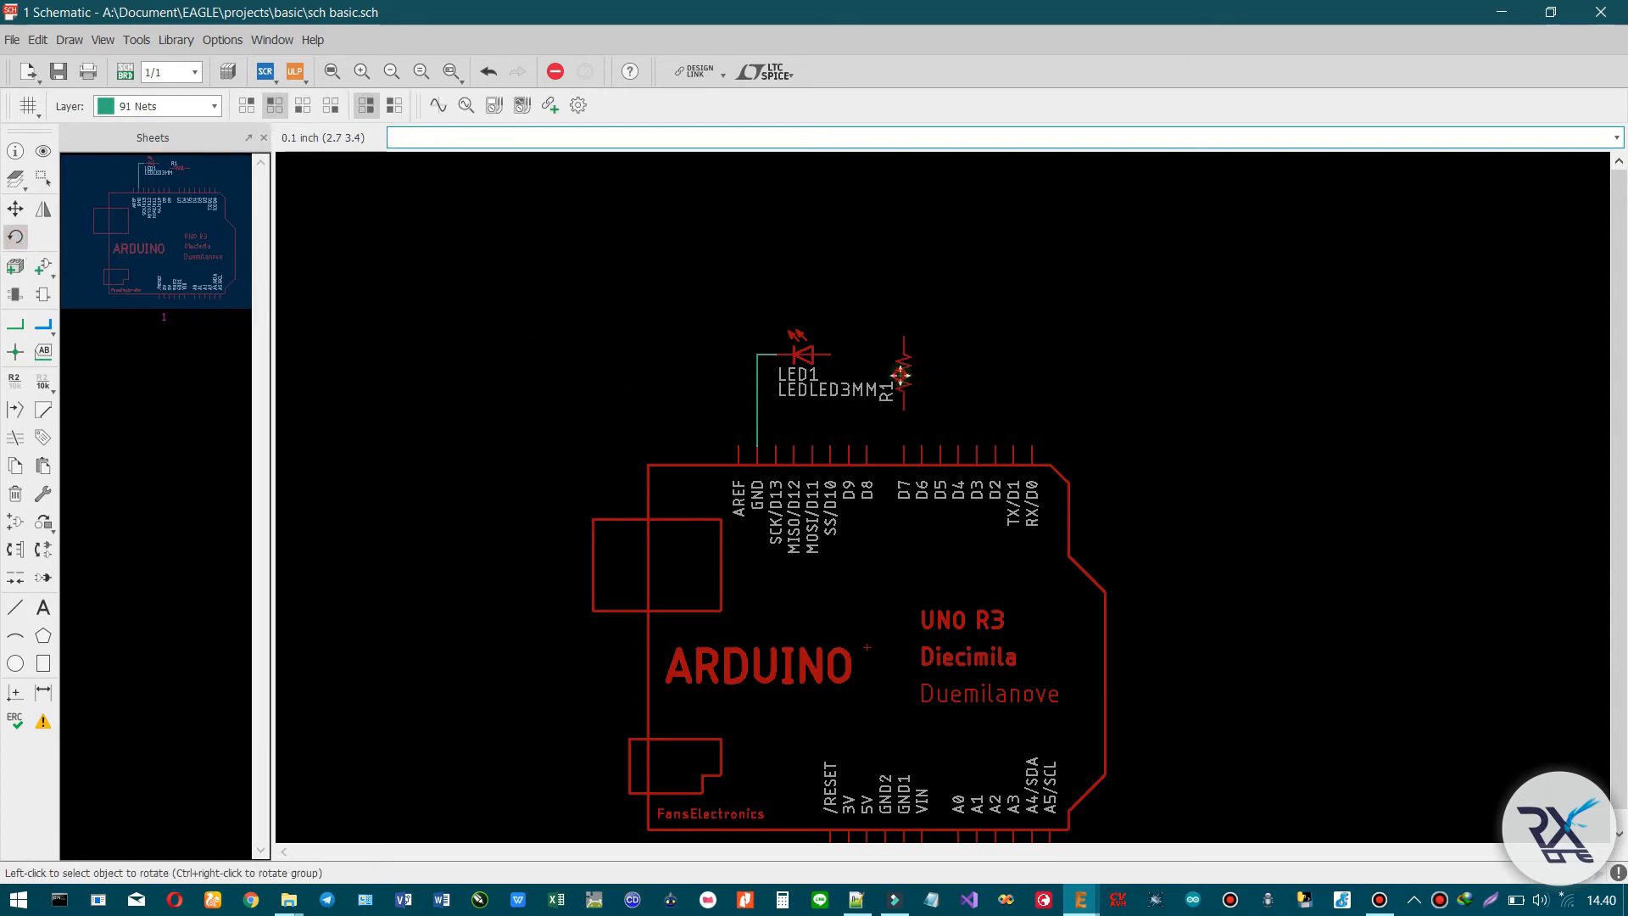
click(43, 179)
click(15, 208)
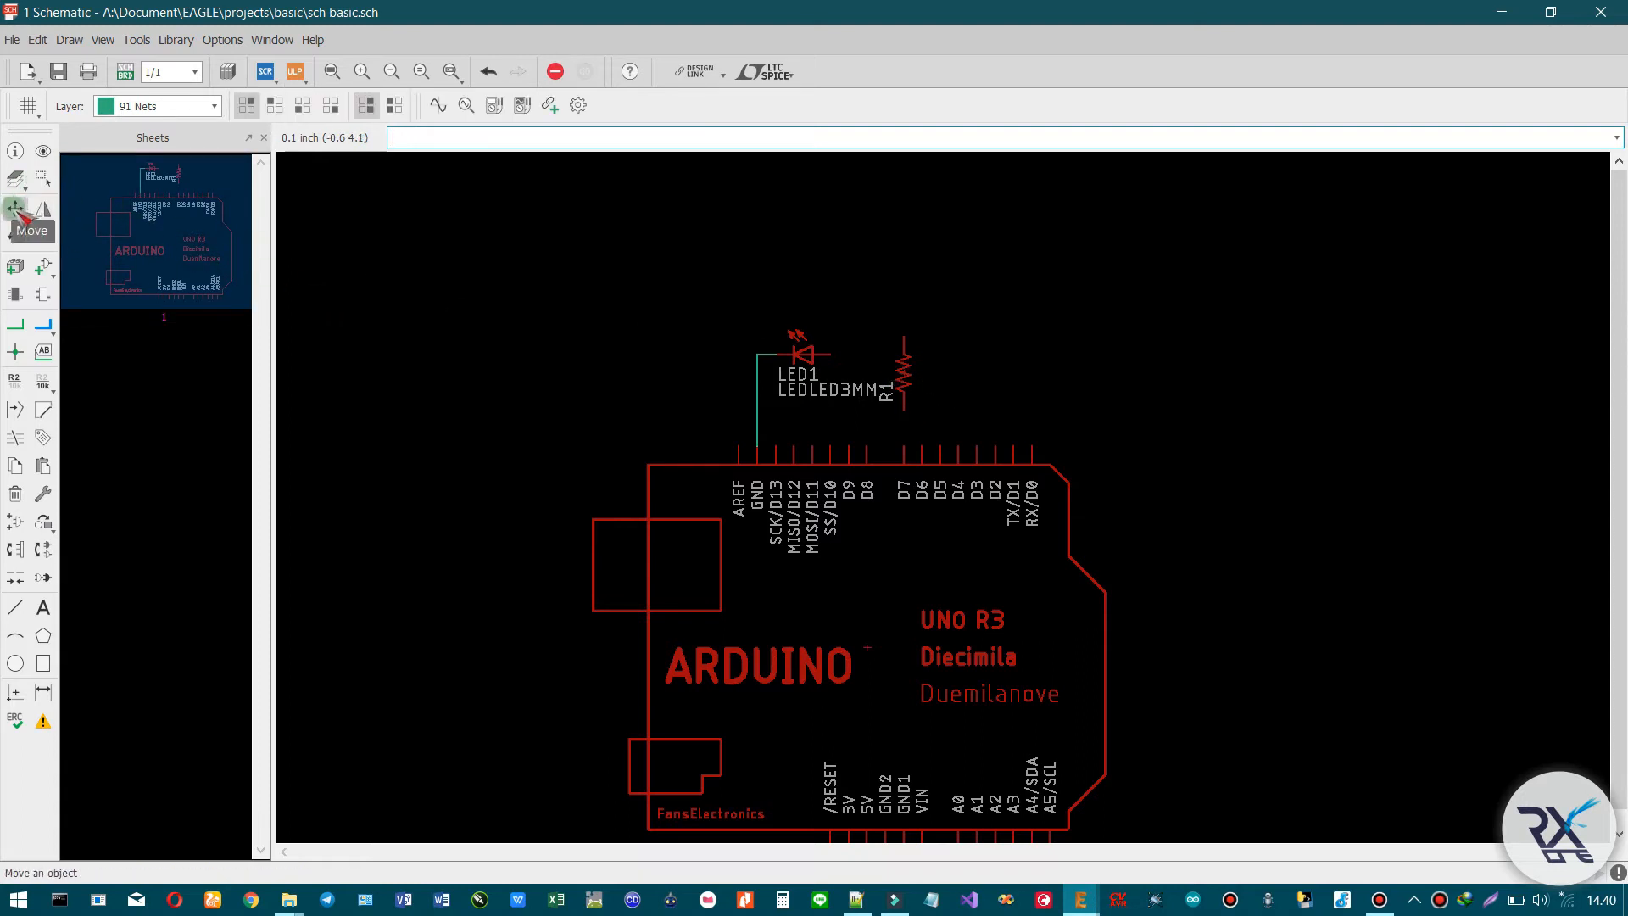
ctrl+right_click(904, 381)
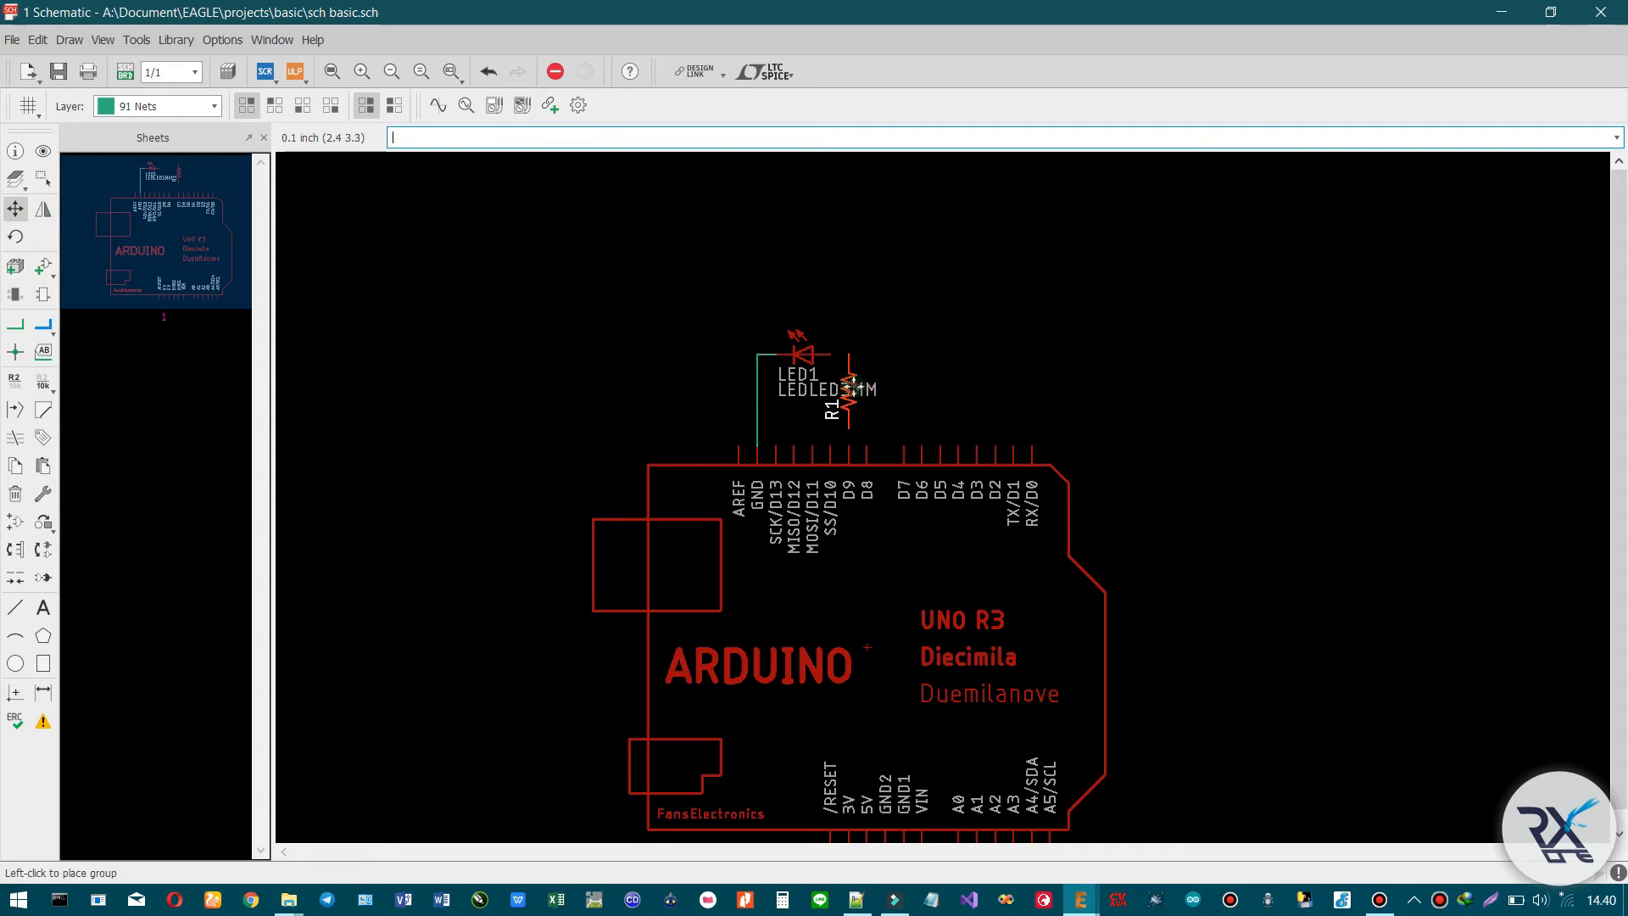
click(848, 390)
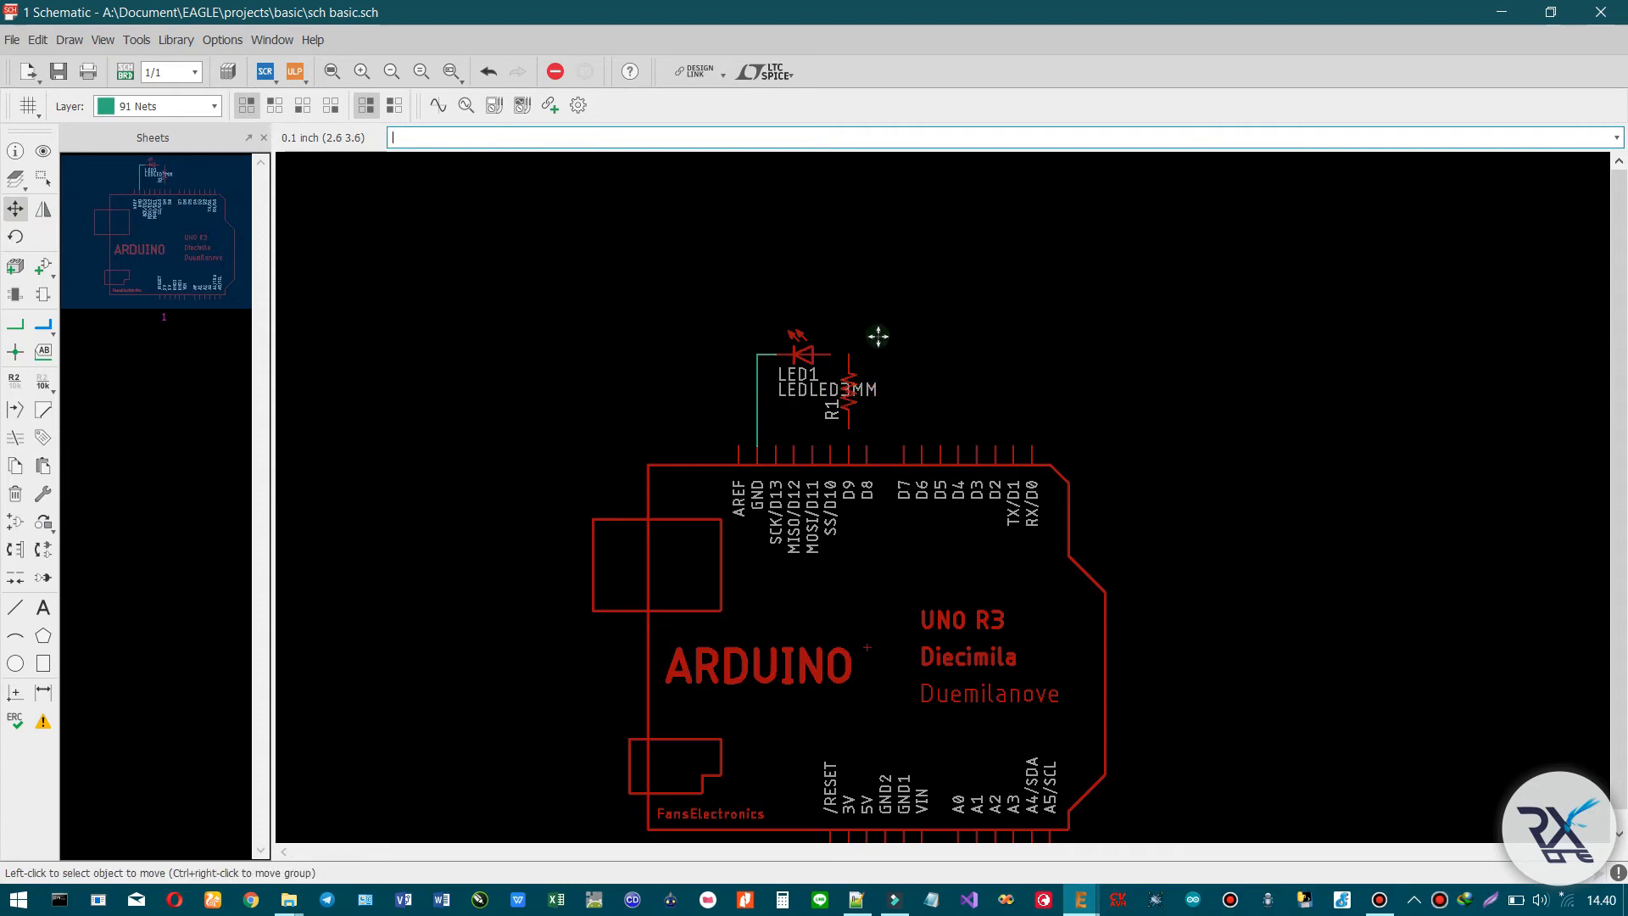
- Draw nets from pin D9 to R1's lower end and from R1's upper end to LED1's anode
click(23, 334)
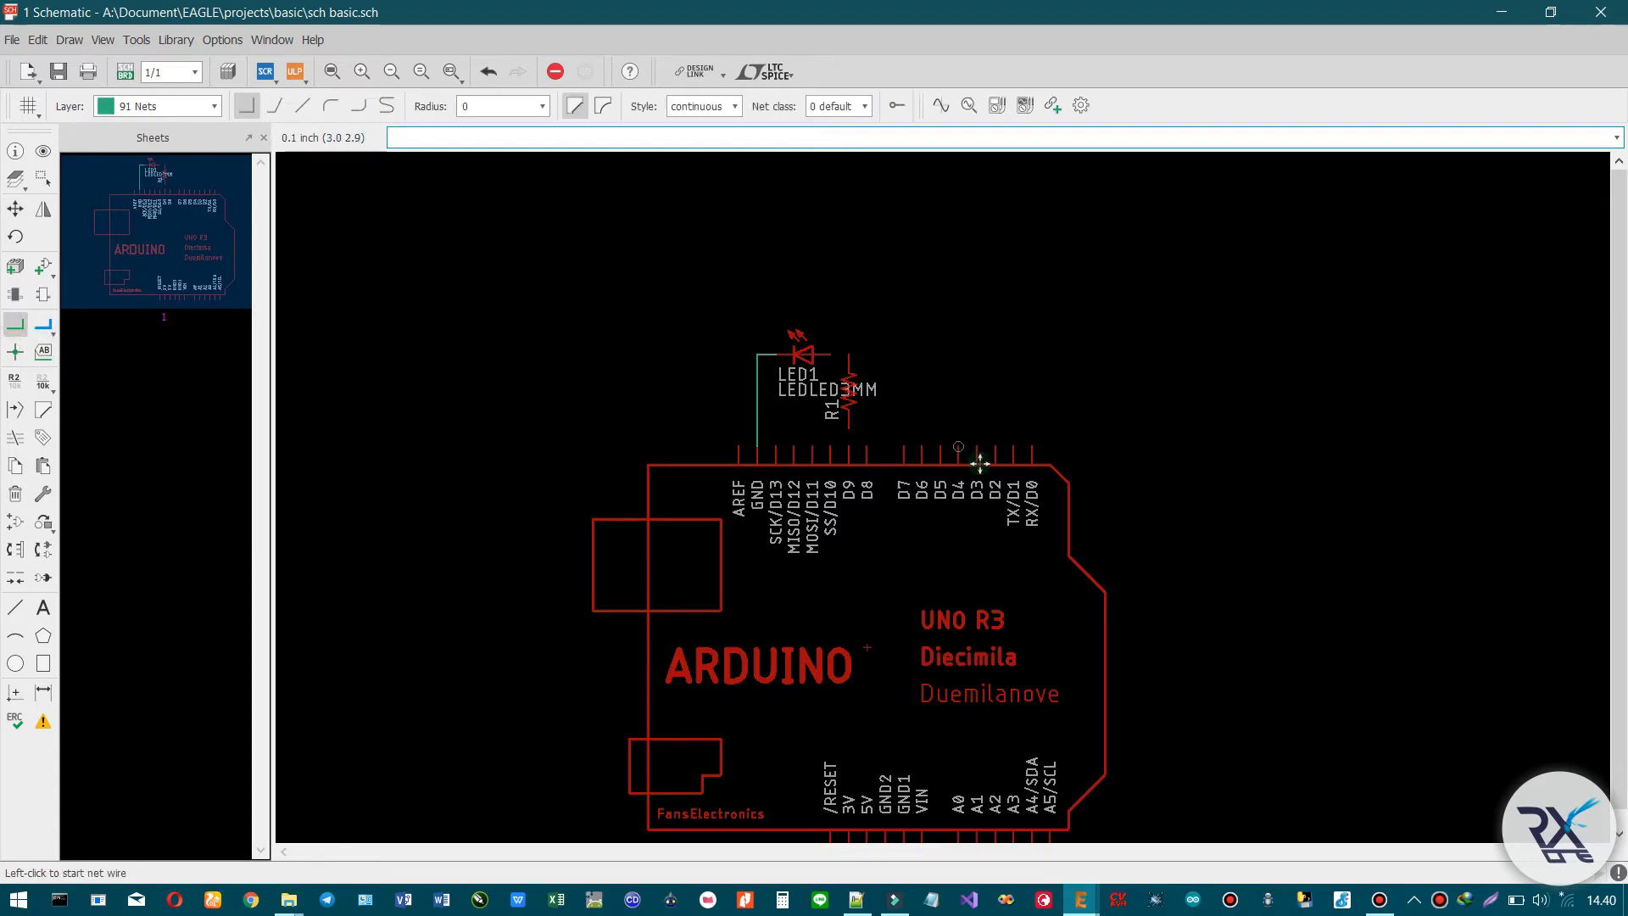
scroll(859, 435, up, 3)
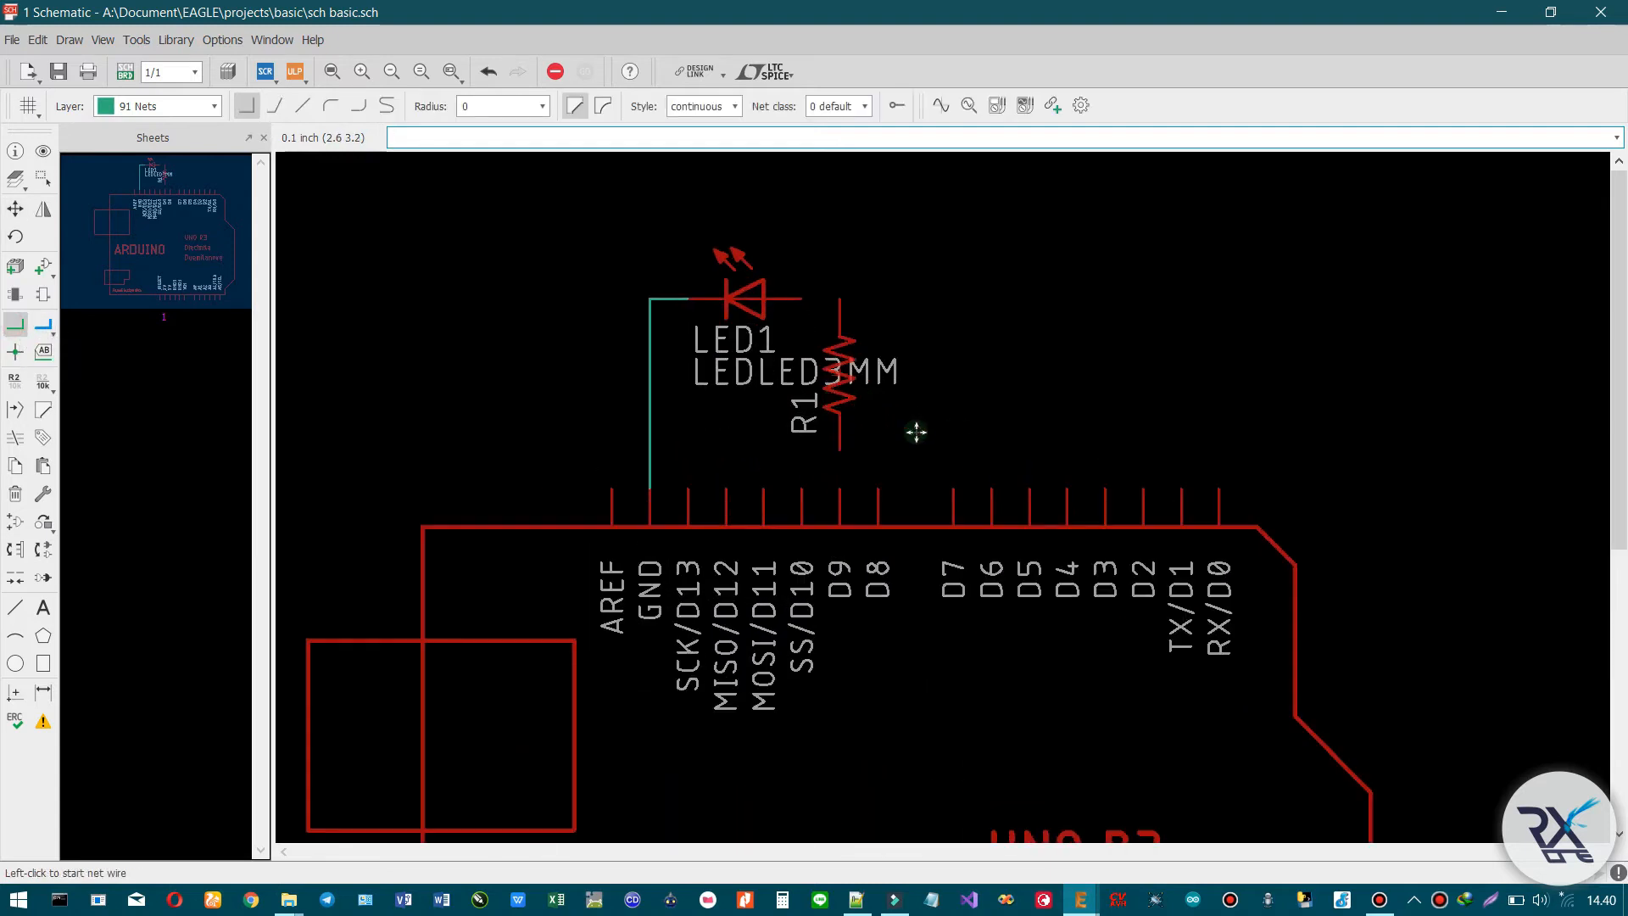
click(840, 488)
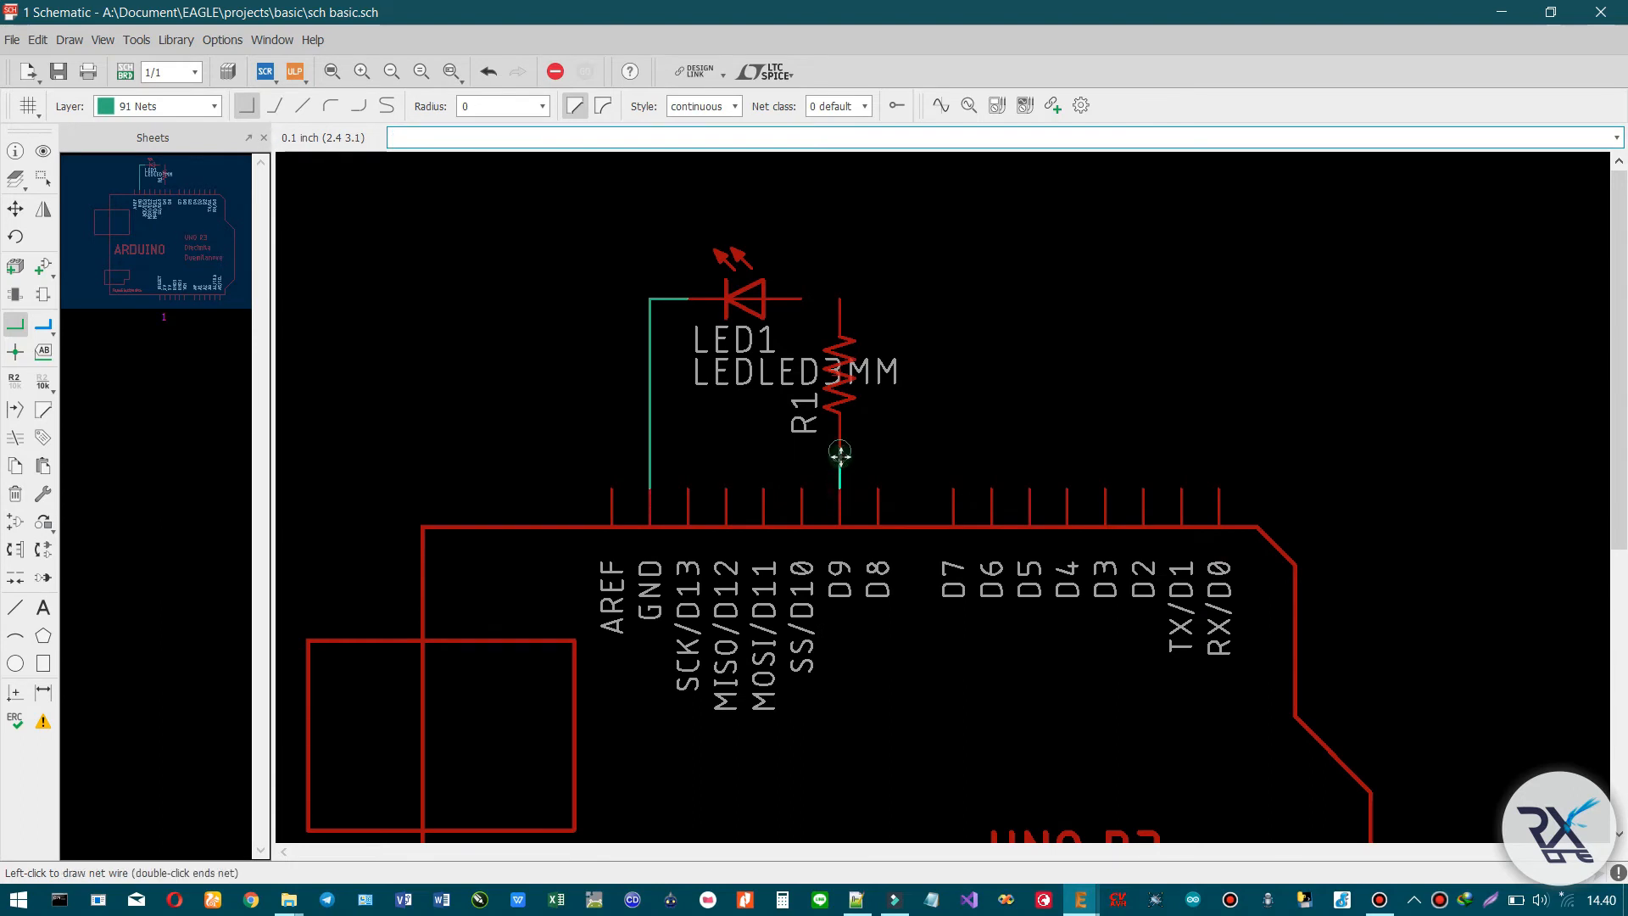
click(839, 456)
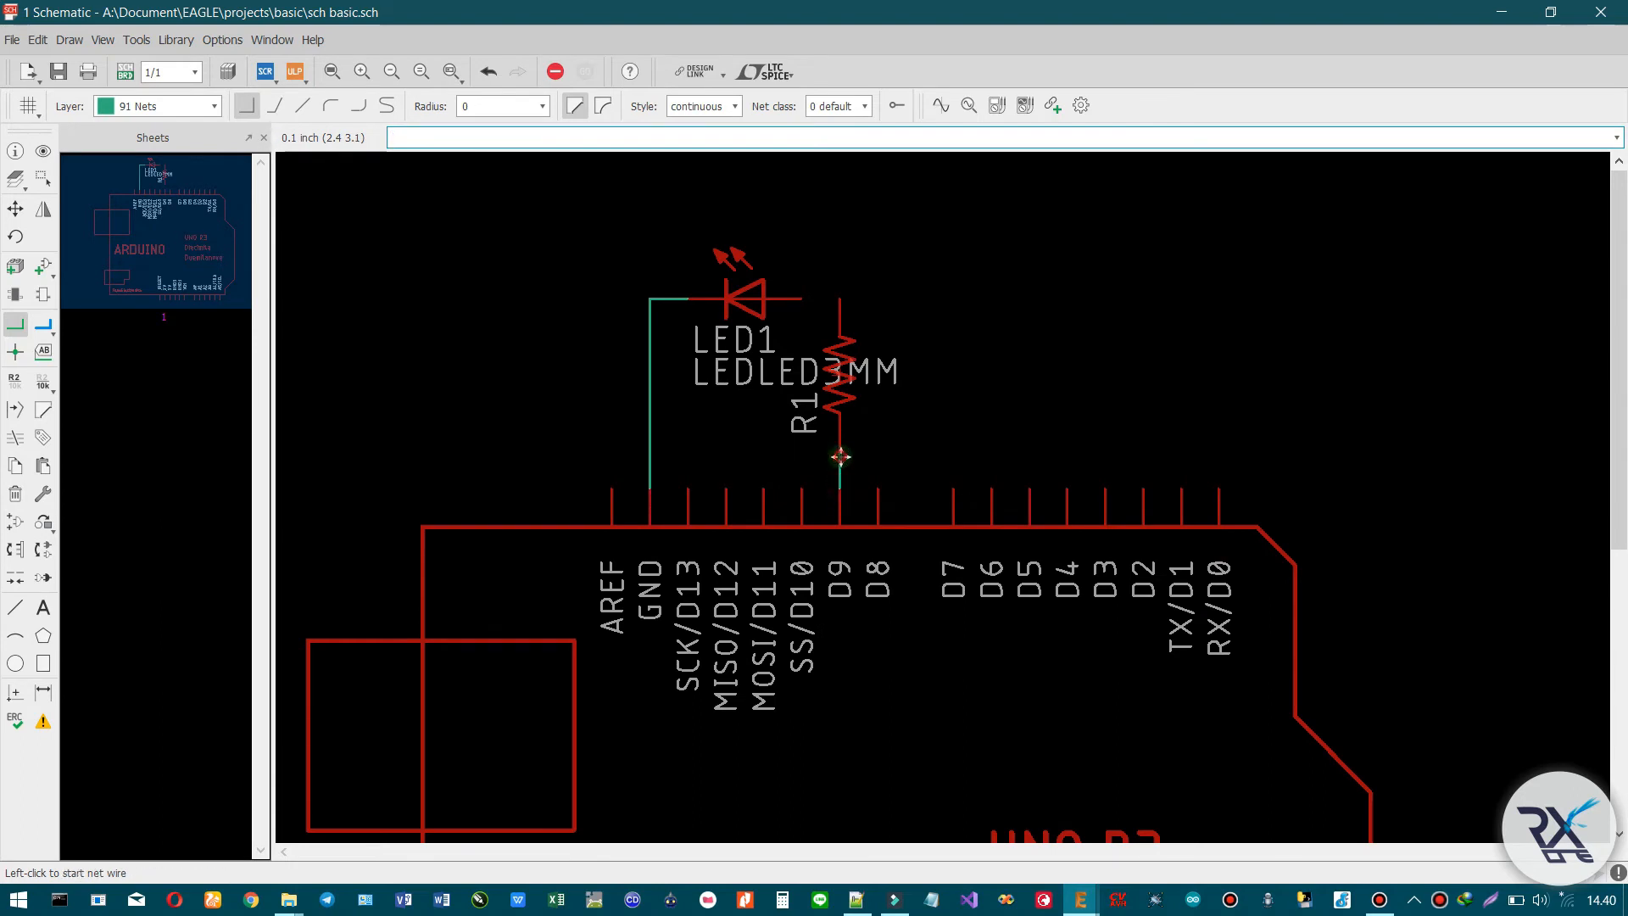
click(840, 299)
click(801, 298)
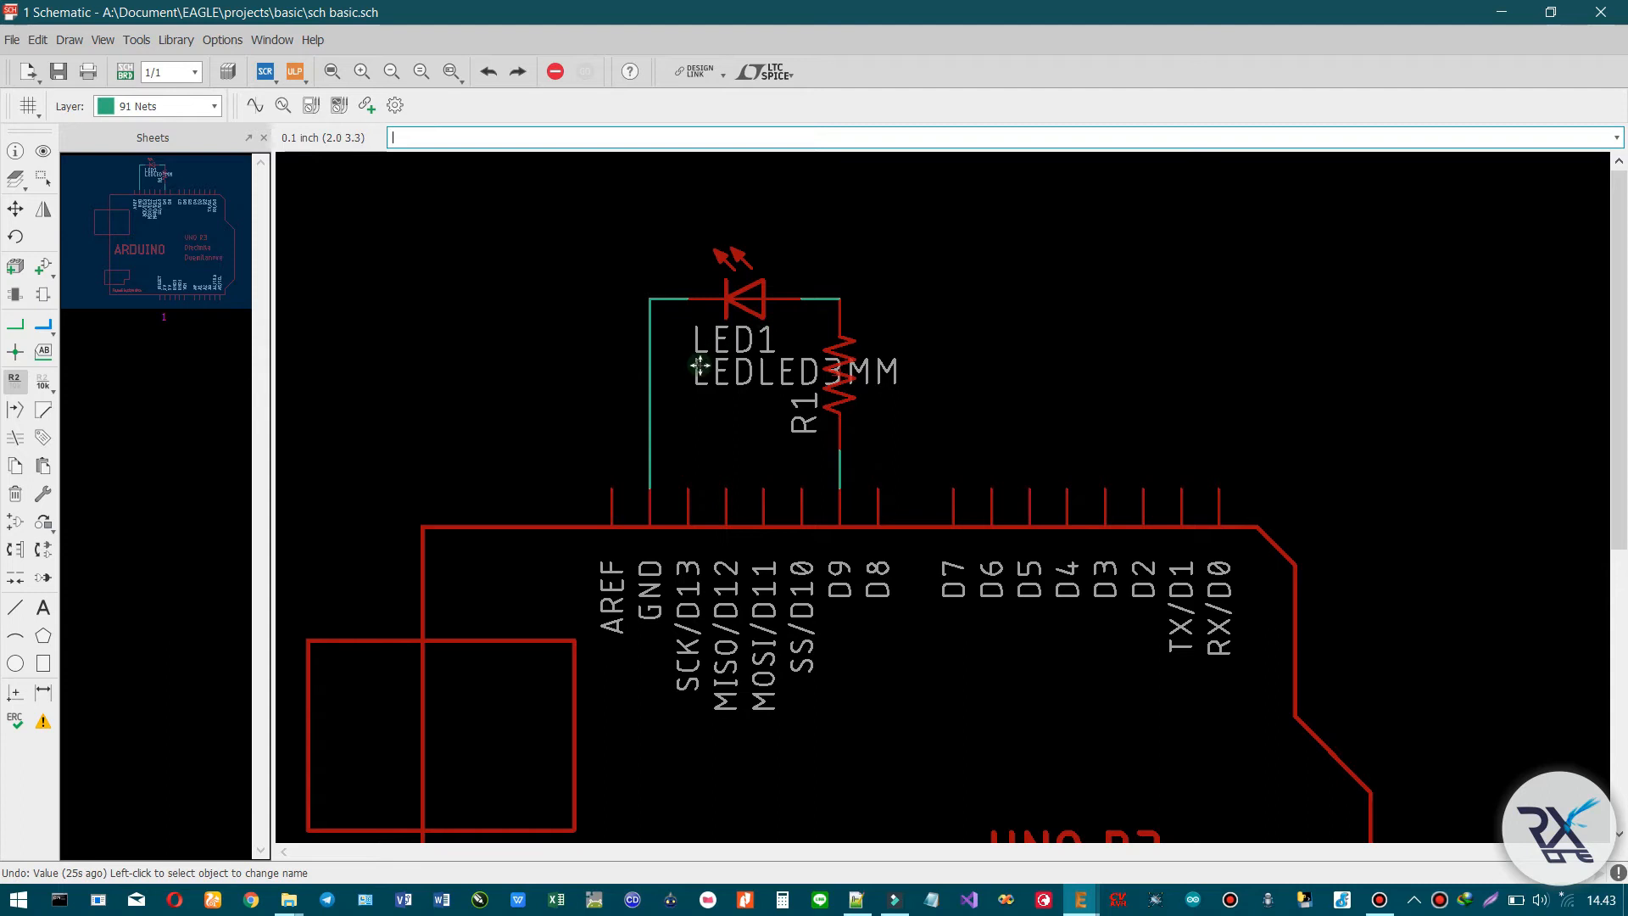
- Rename the part LED1 as LED
right_click(766, 297)
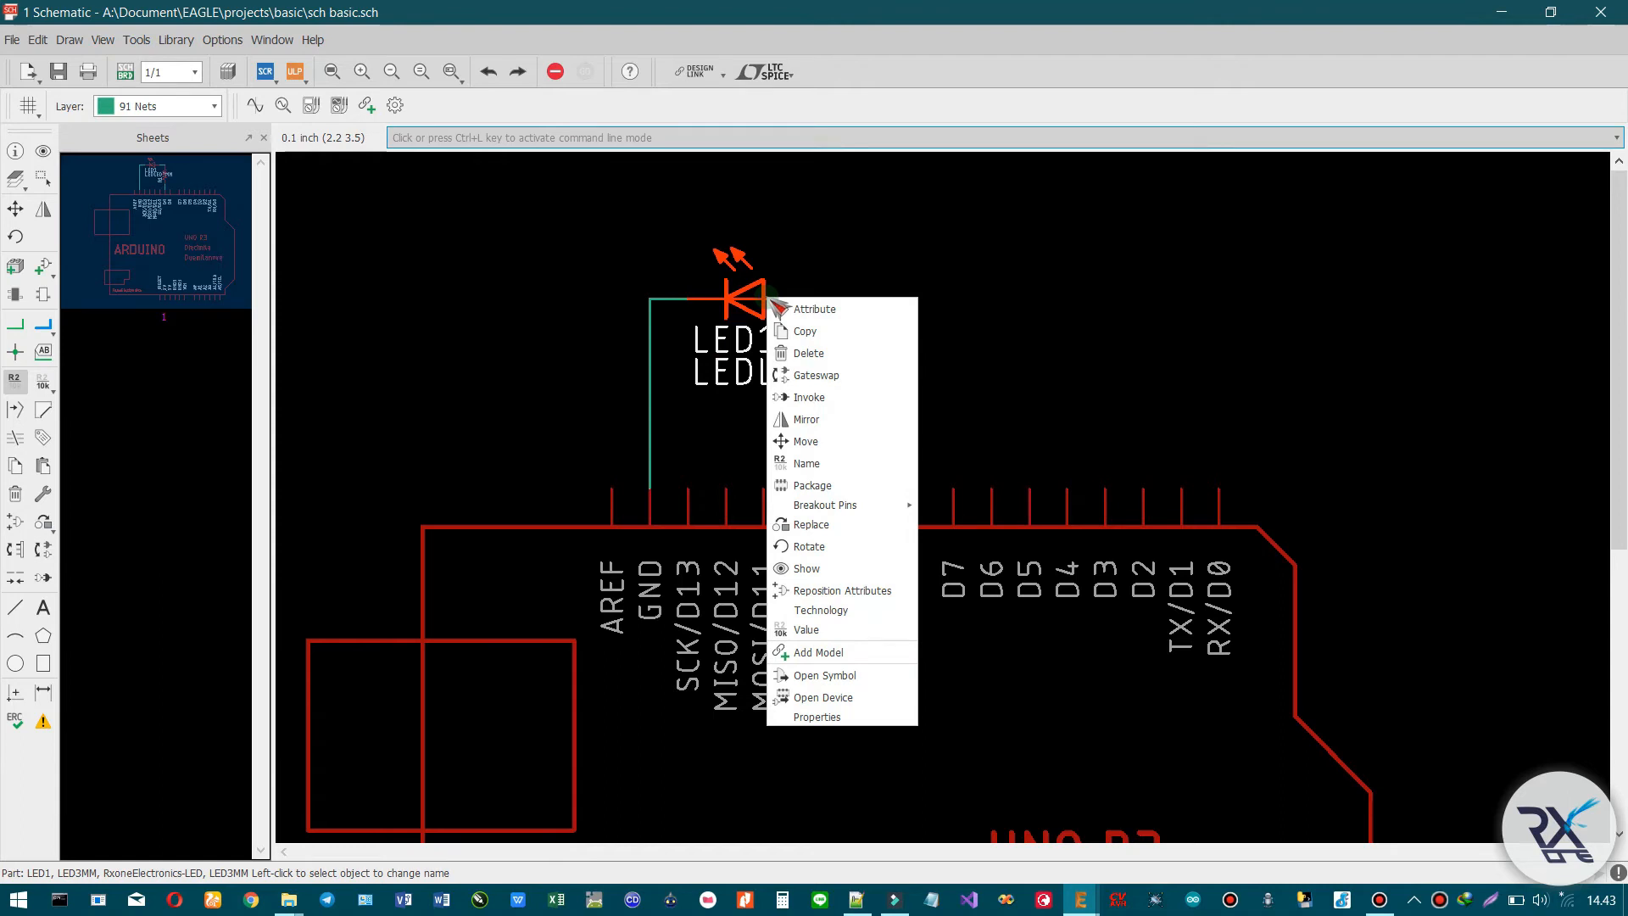
click(810, 463)
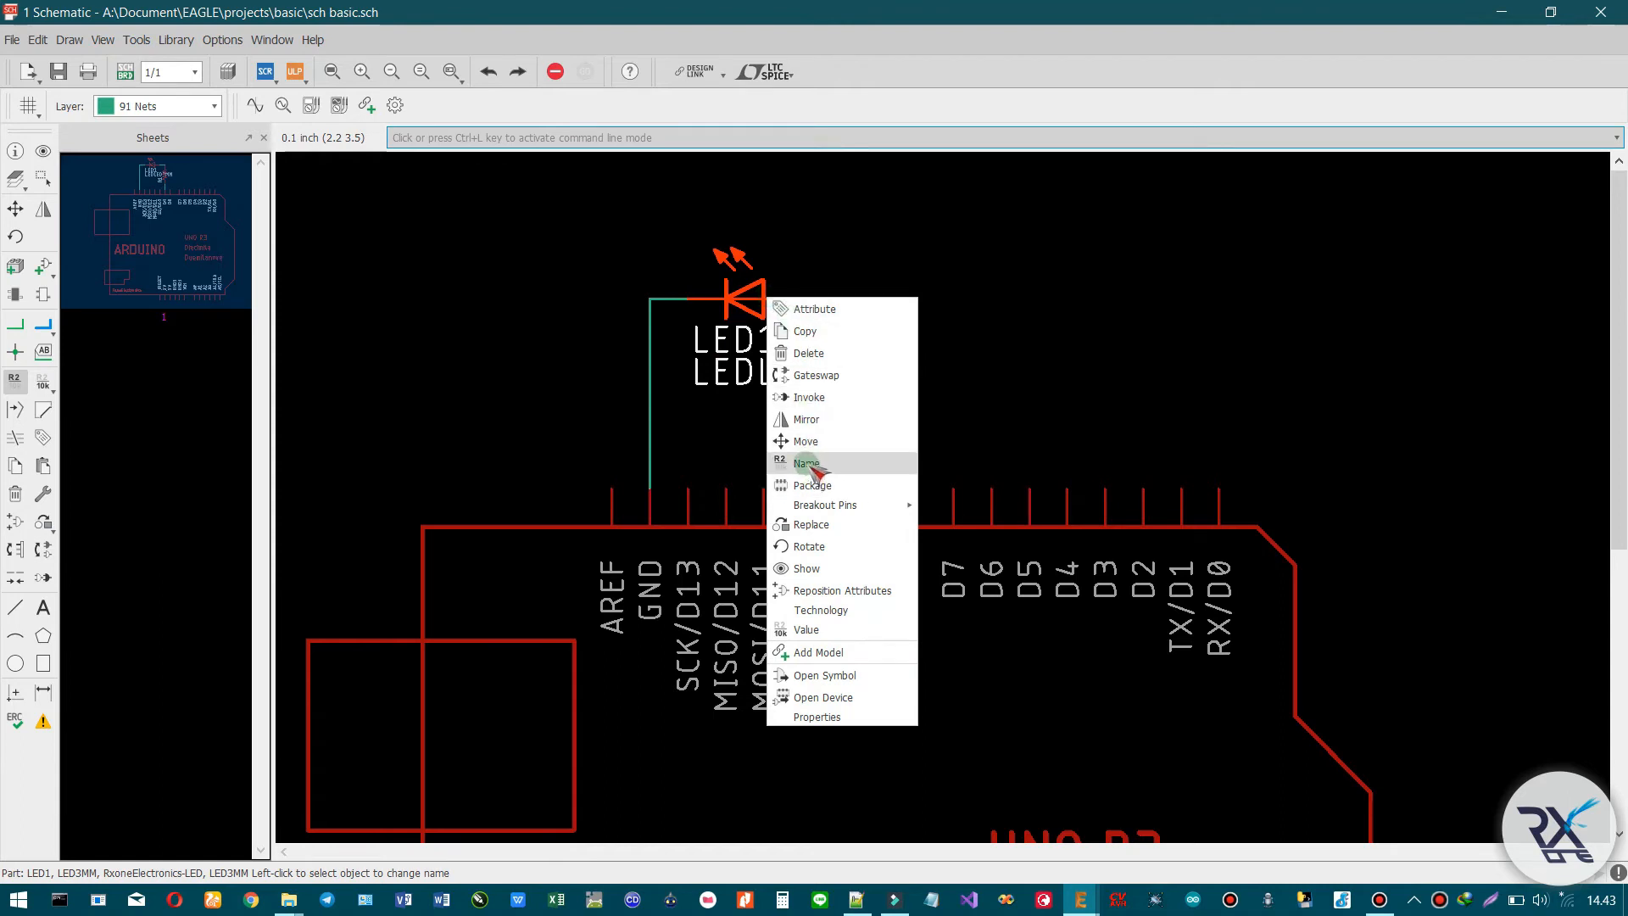
click(814, 467)
click(969, 319)
key(BackSpace)
click(966, 356)
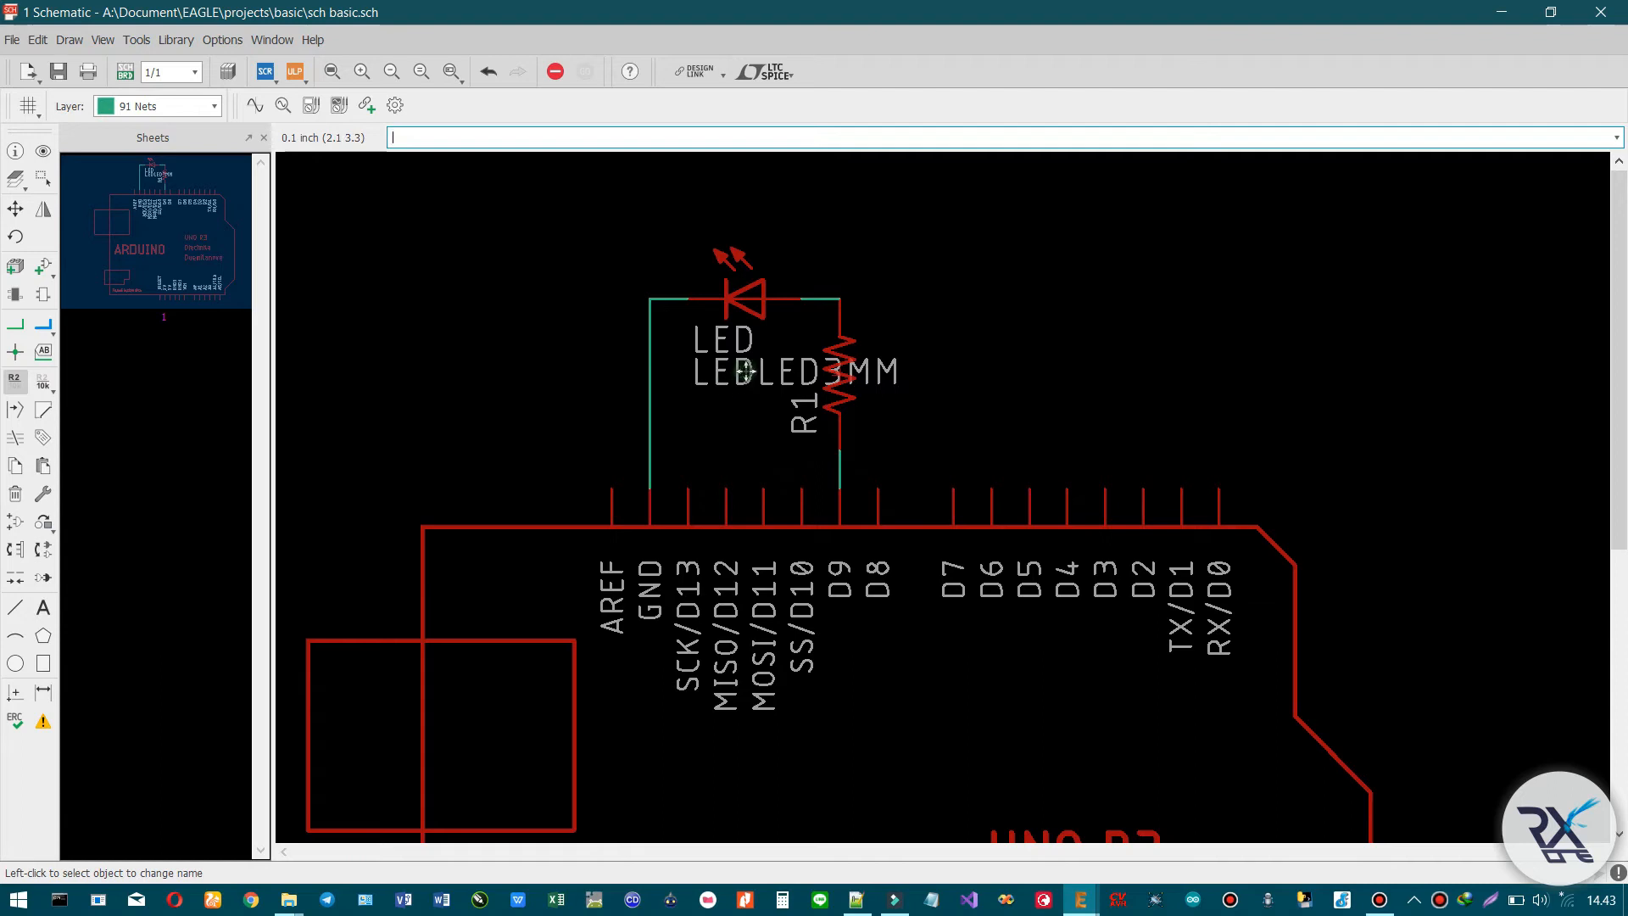
- Set the LED's value to Hijau, agreeing to change it although the part has no user-definable value
right_click(765, 298)
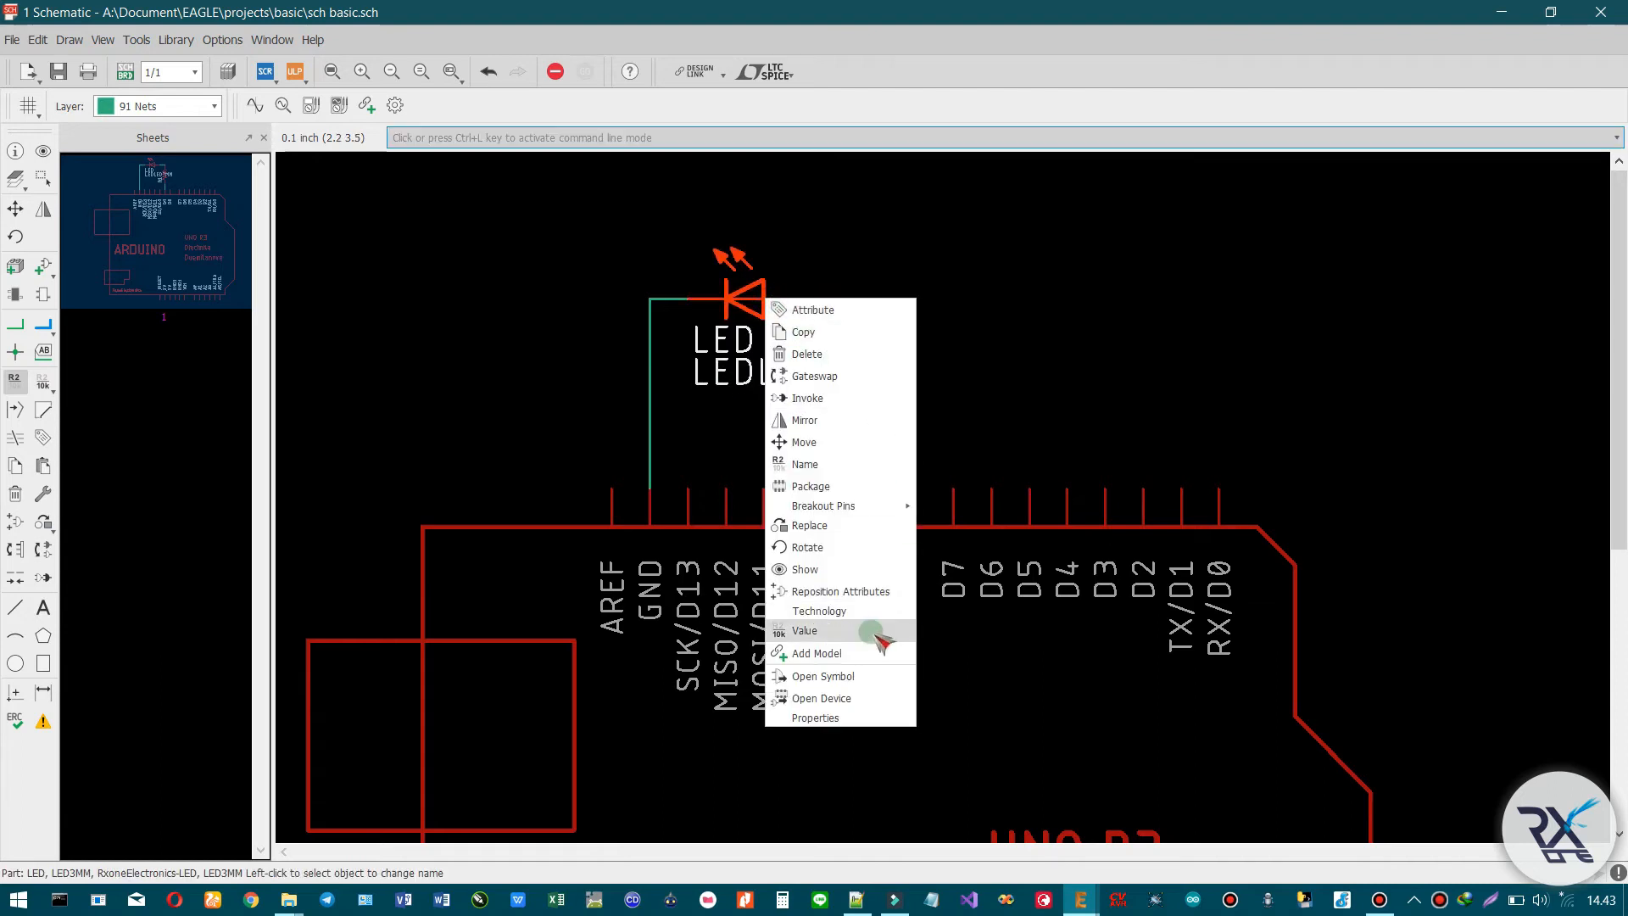
click(814, 638)
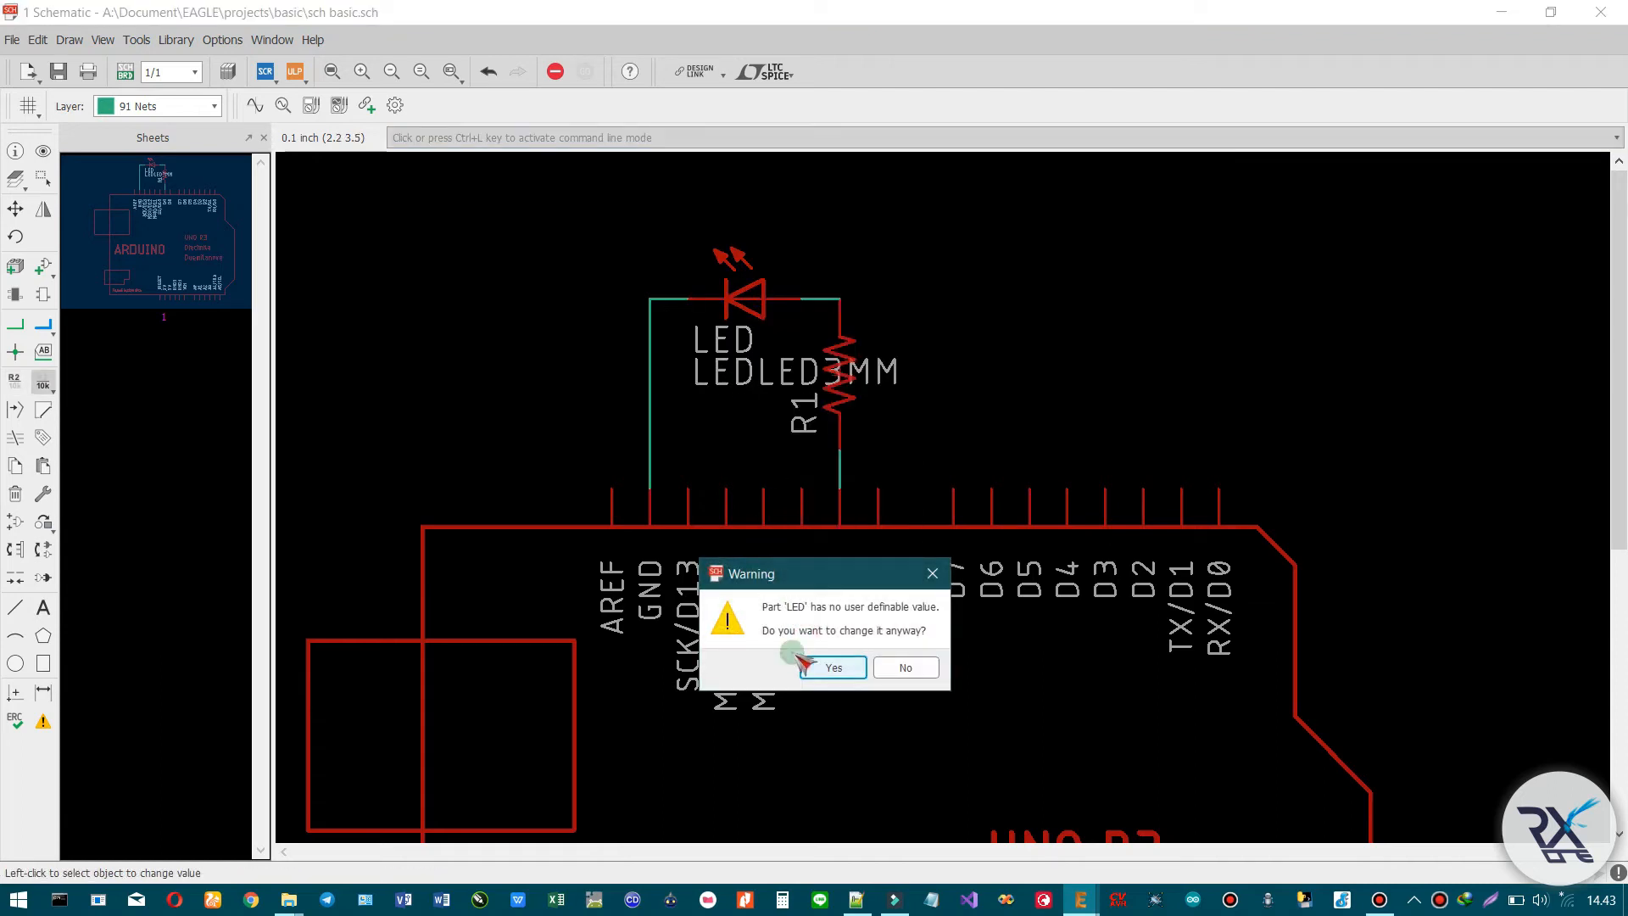
click(839, 667)
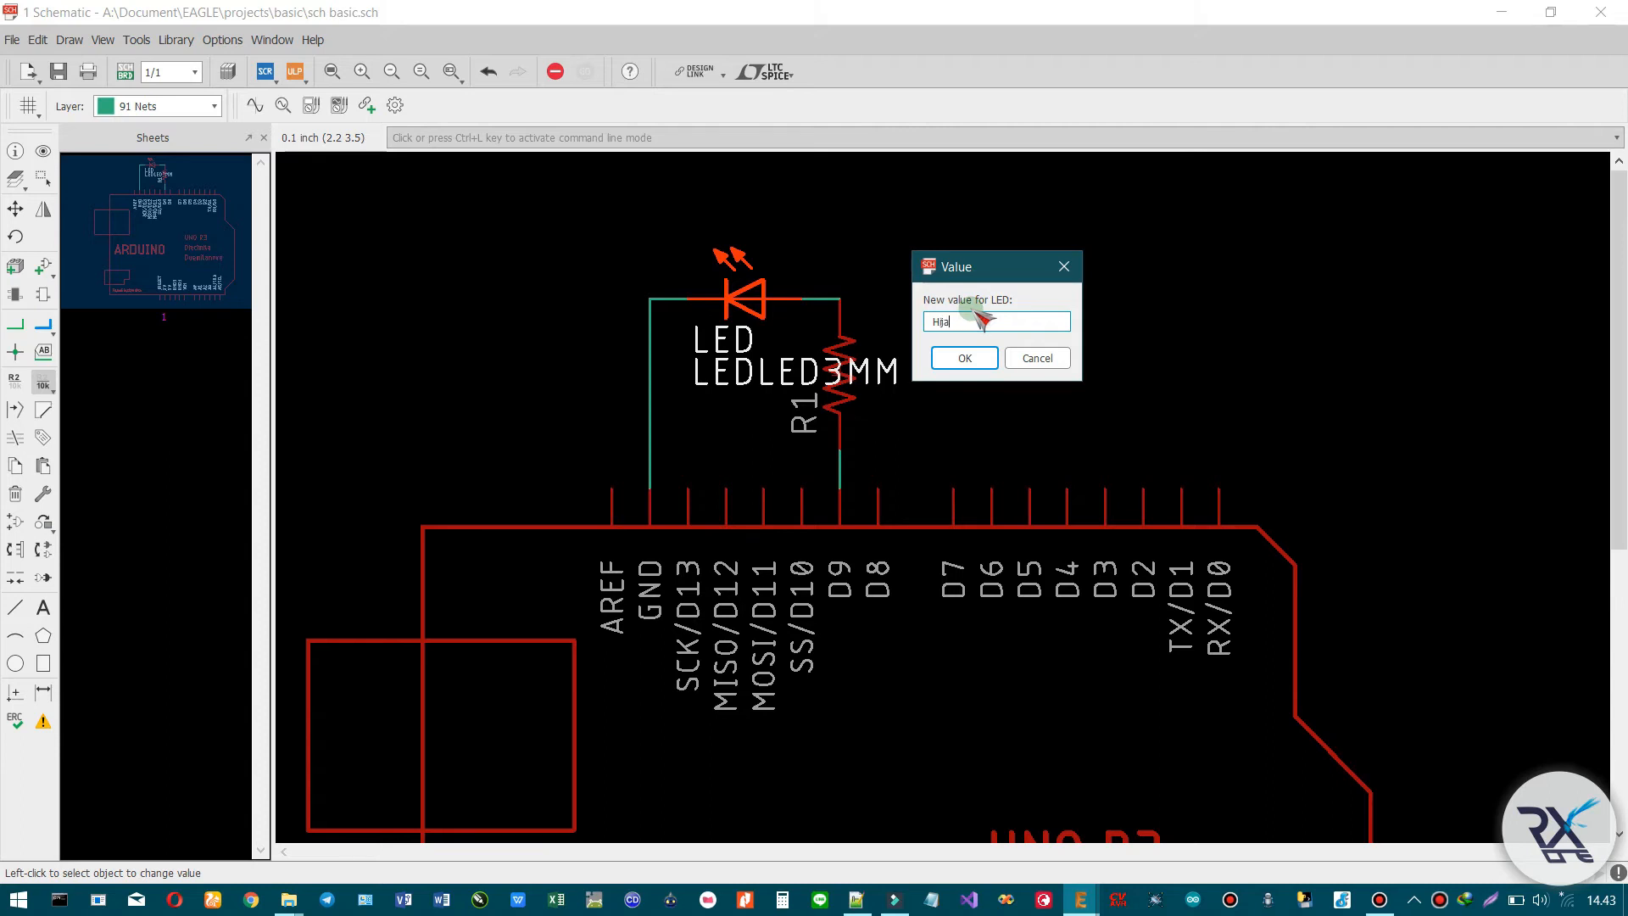
click(961, 358)
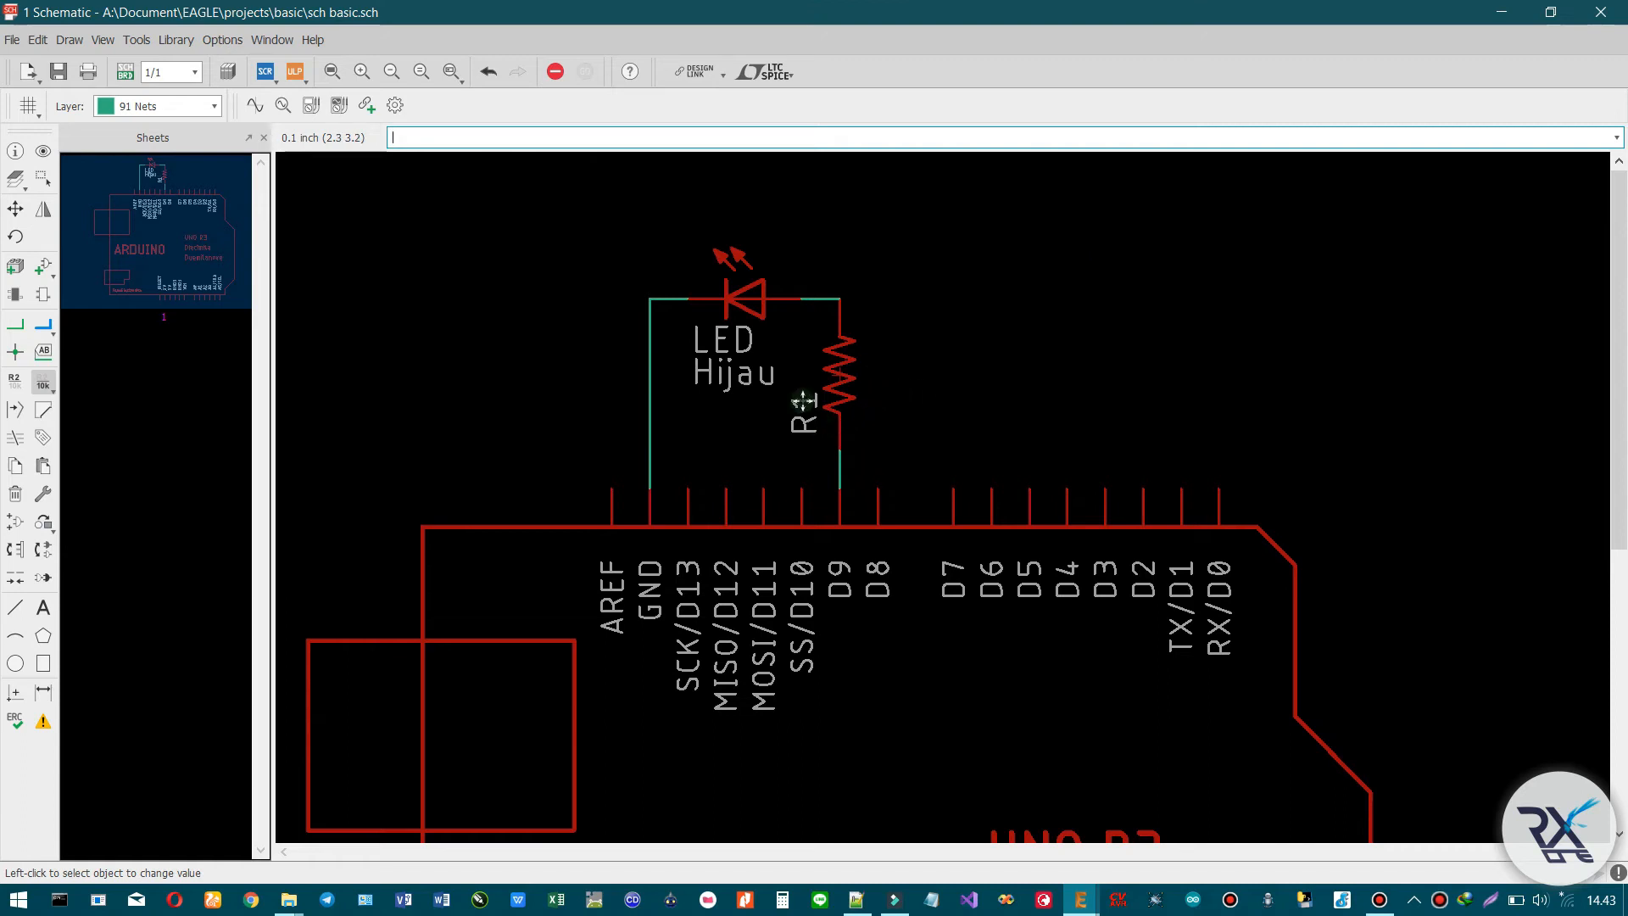
- Rename the resistor R1 as R
right_click(840, 379)
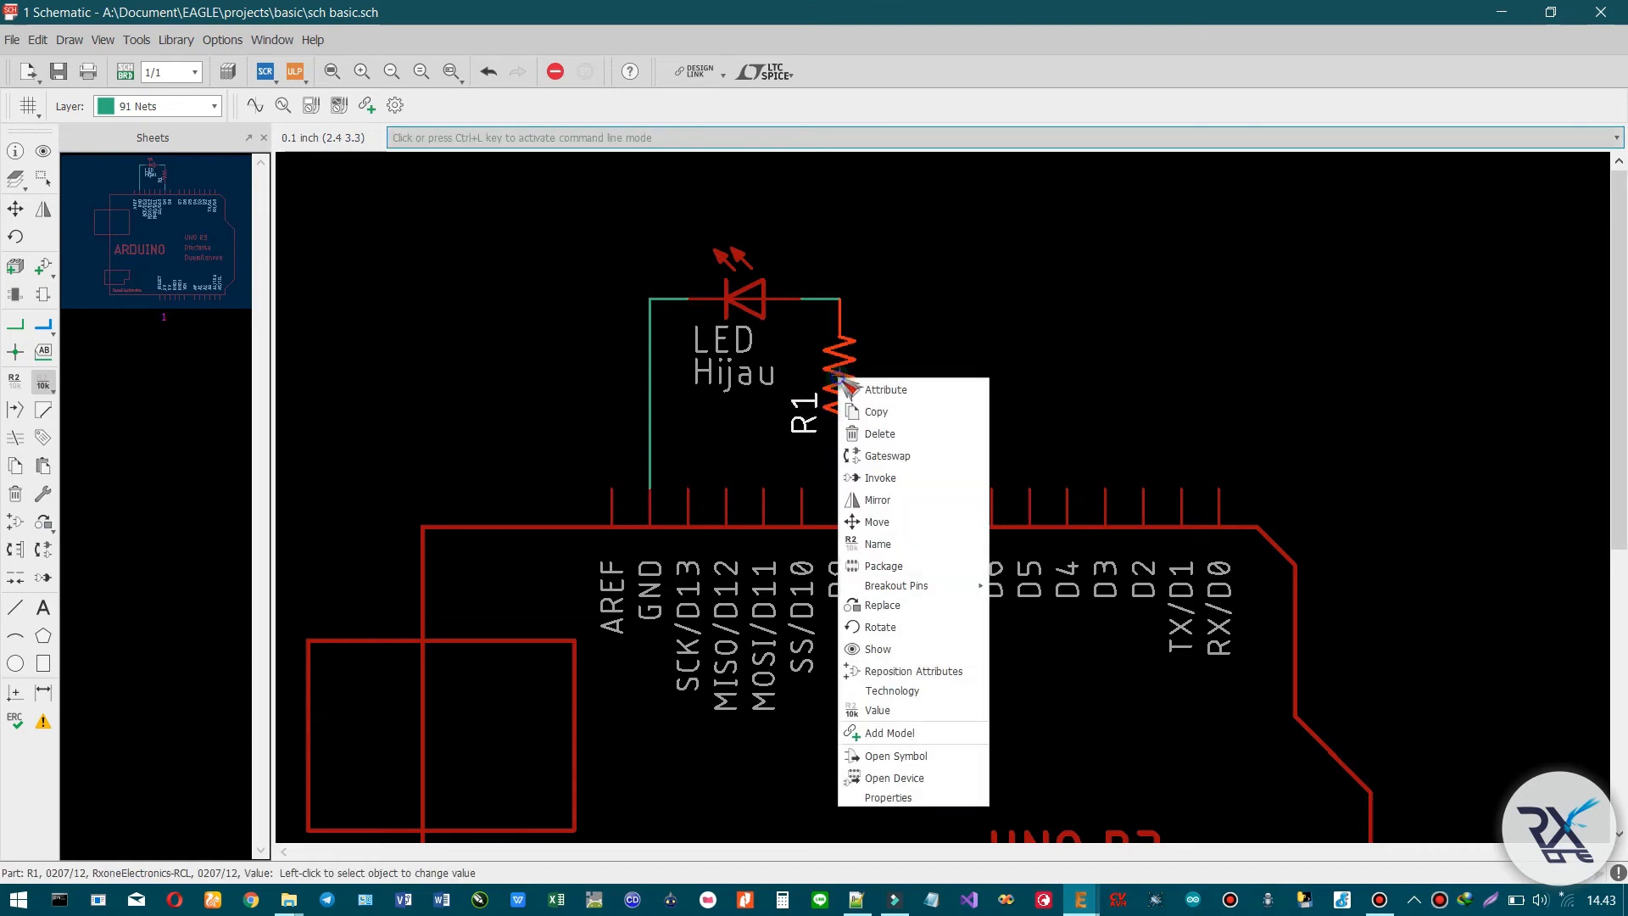
click(873, 550)
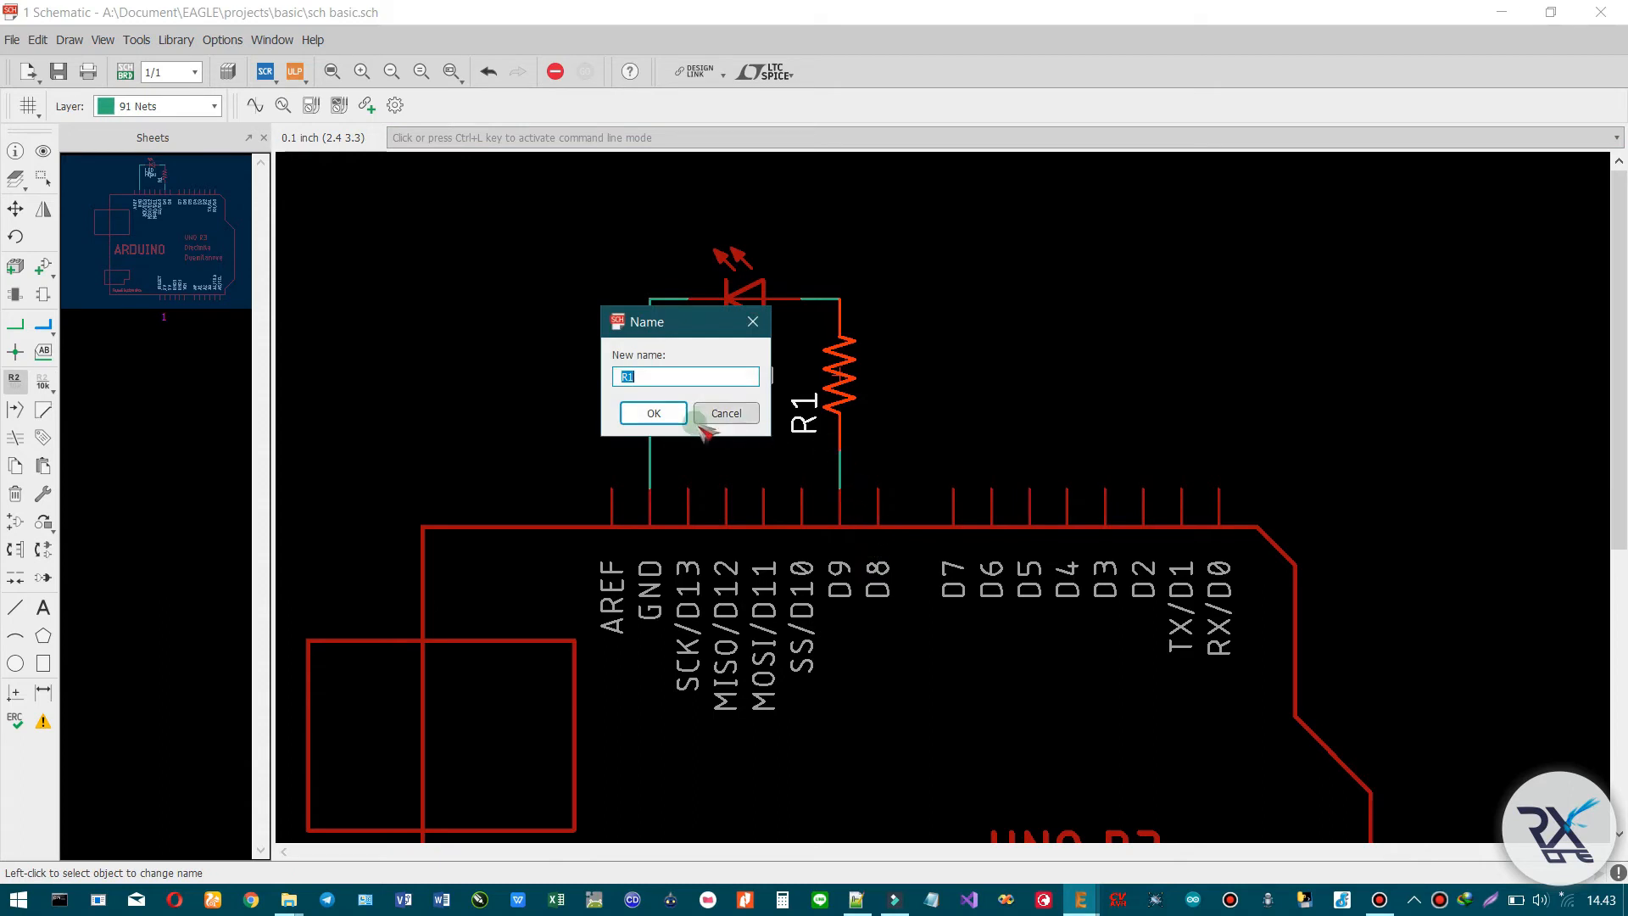
text(RES1)
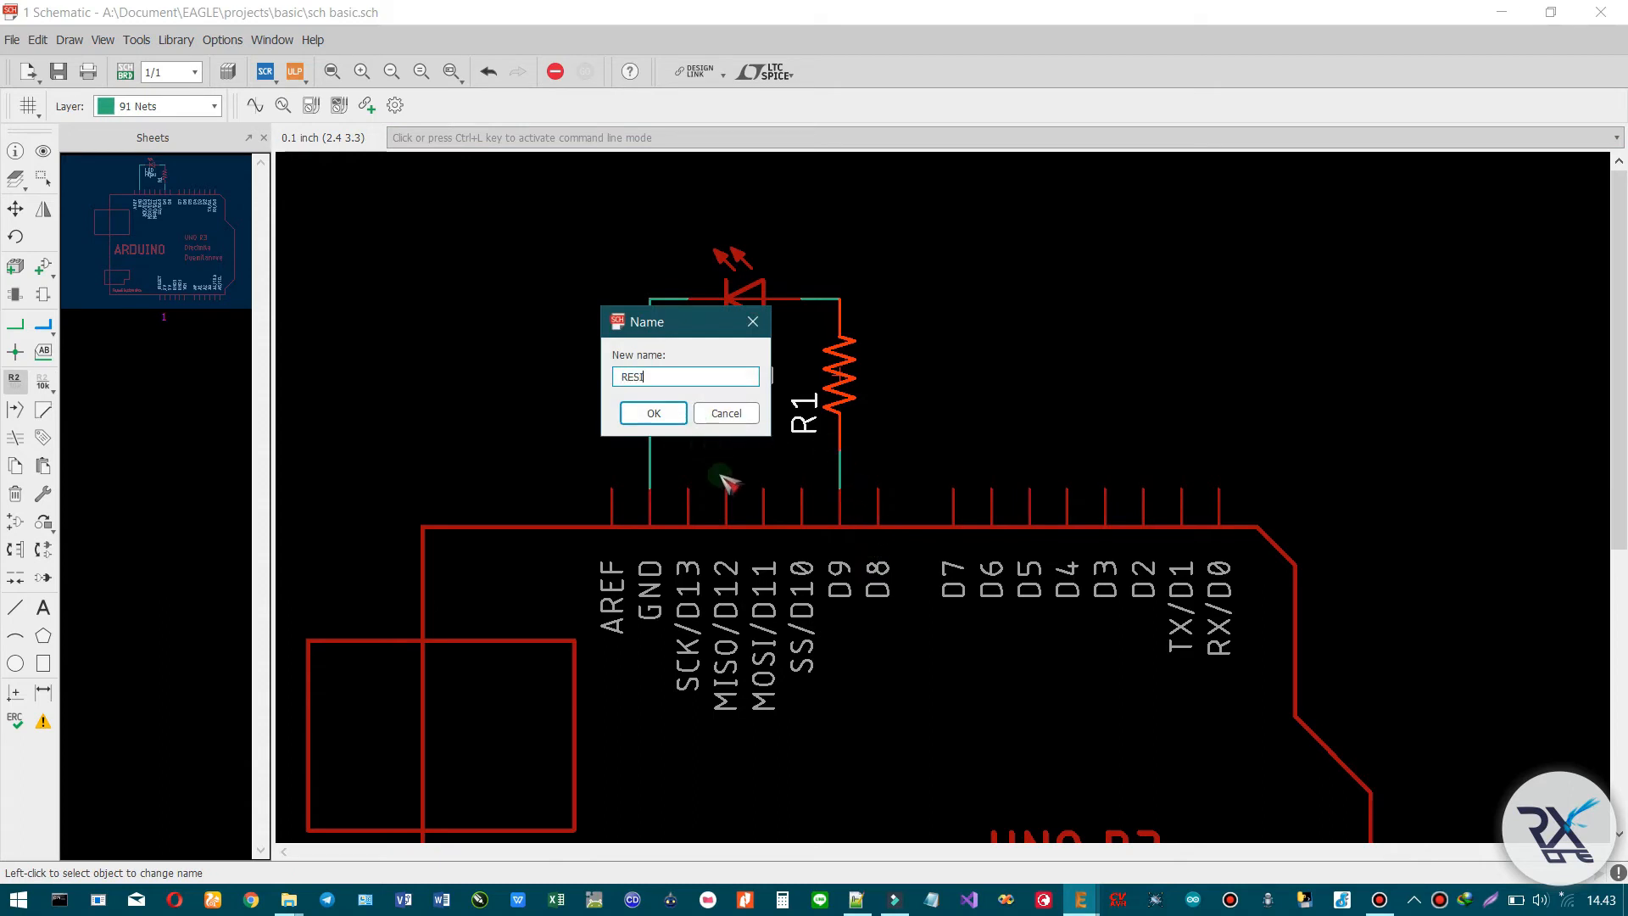
drag(629, 377, 665, 376)
key(BackSpace)
click(658, 416)
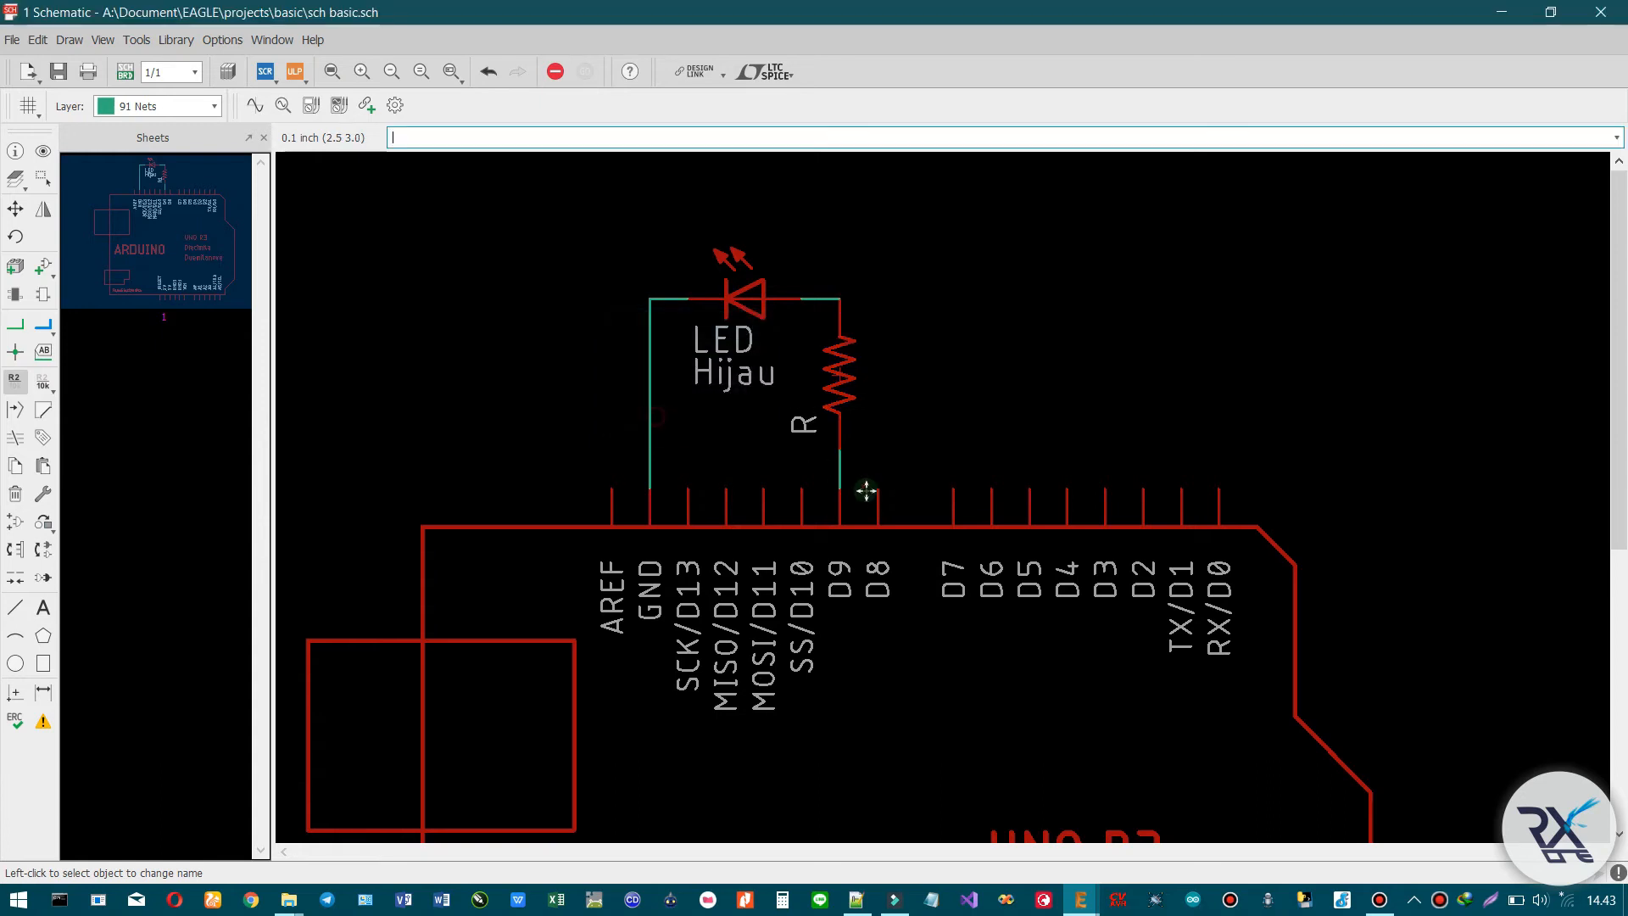
- Set the resistor's value to 1K
right_click(837, 374)
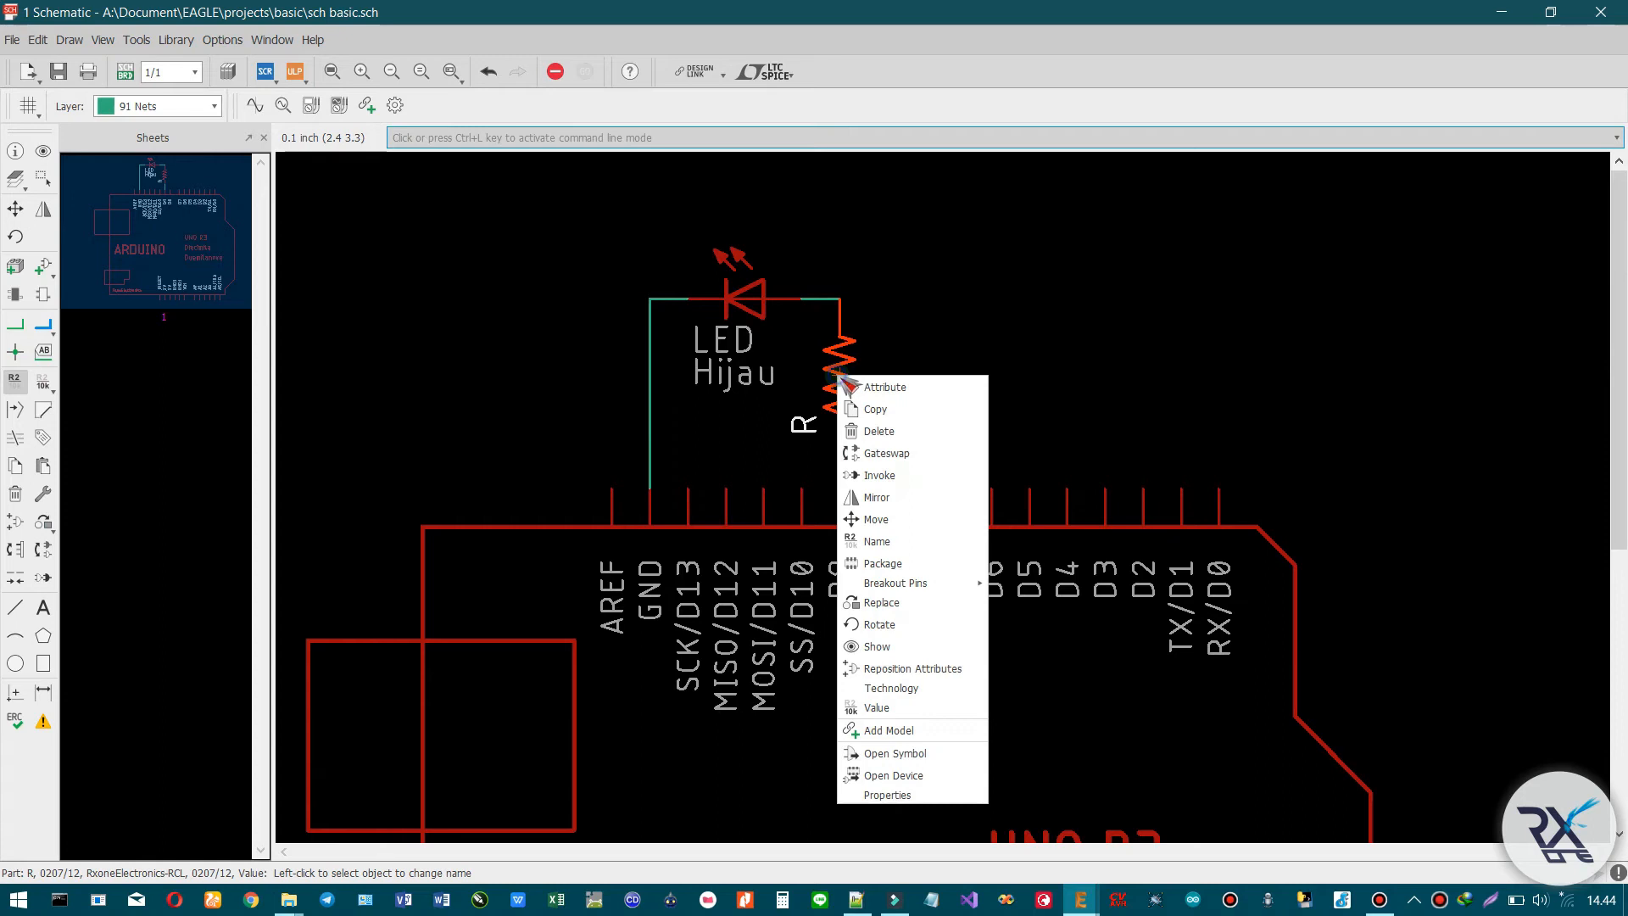
click(876, 710)
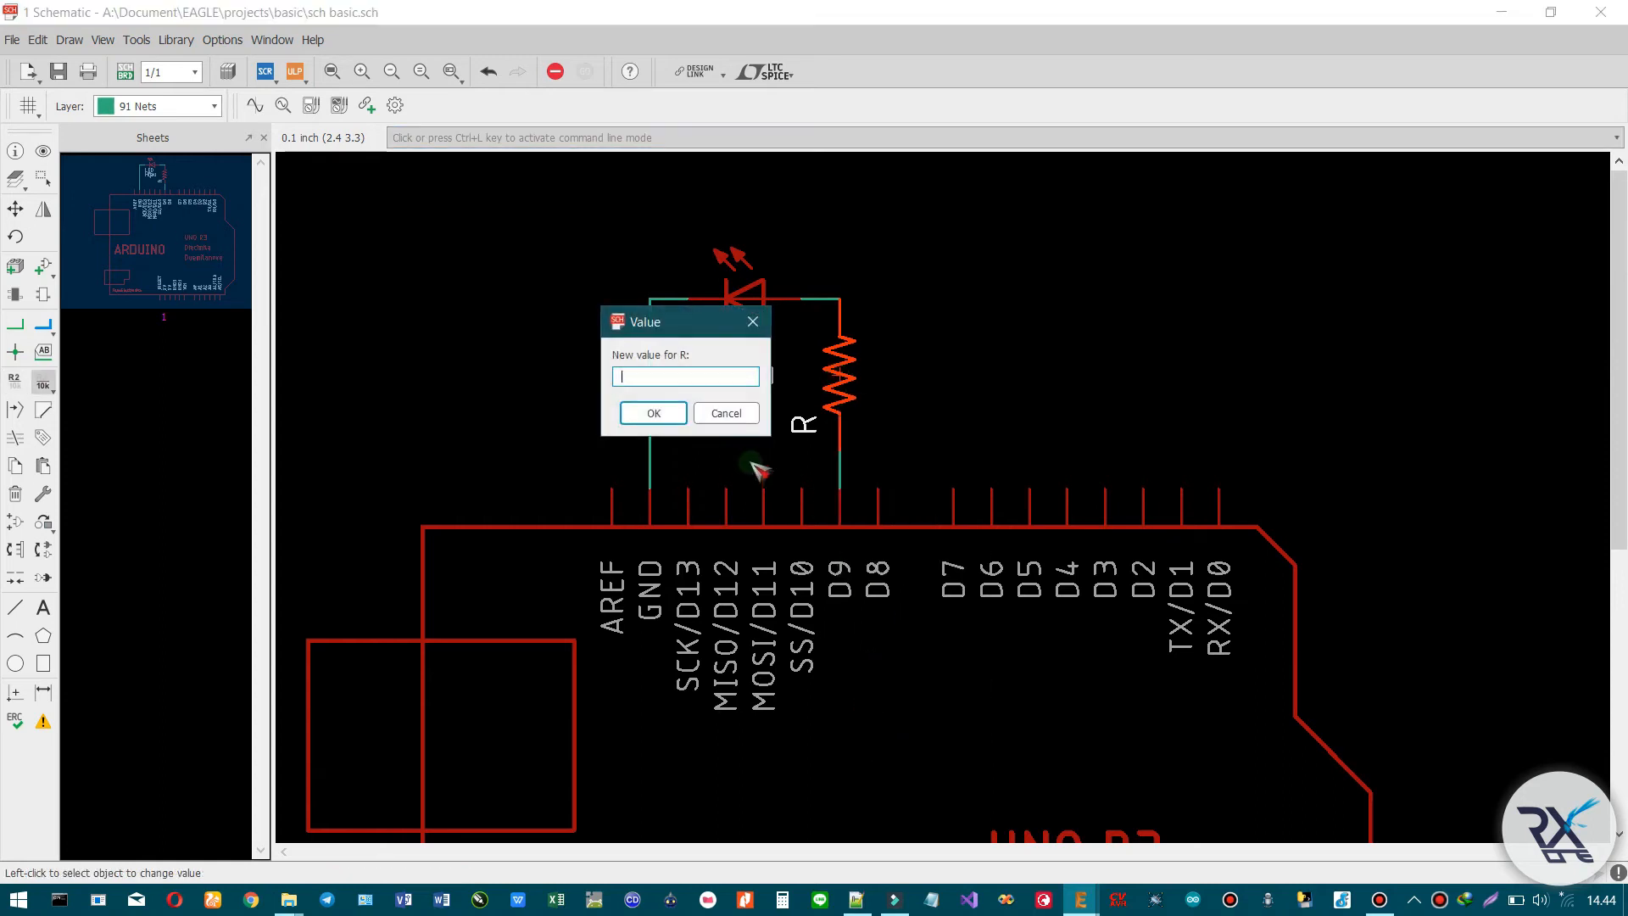
click(648, 381)
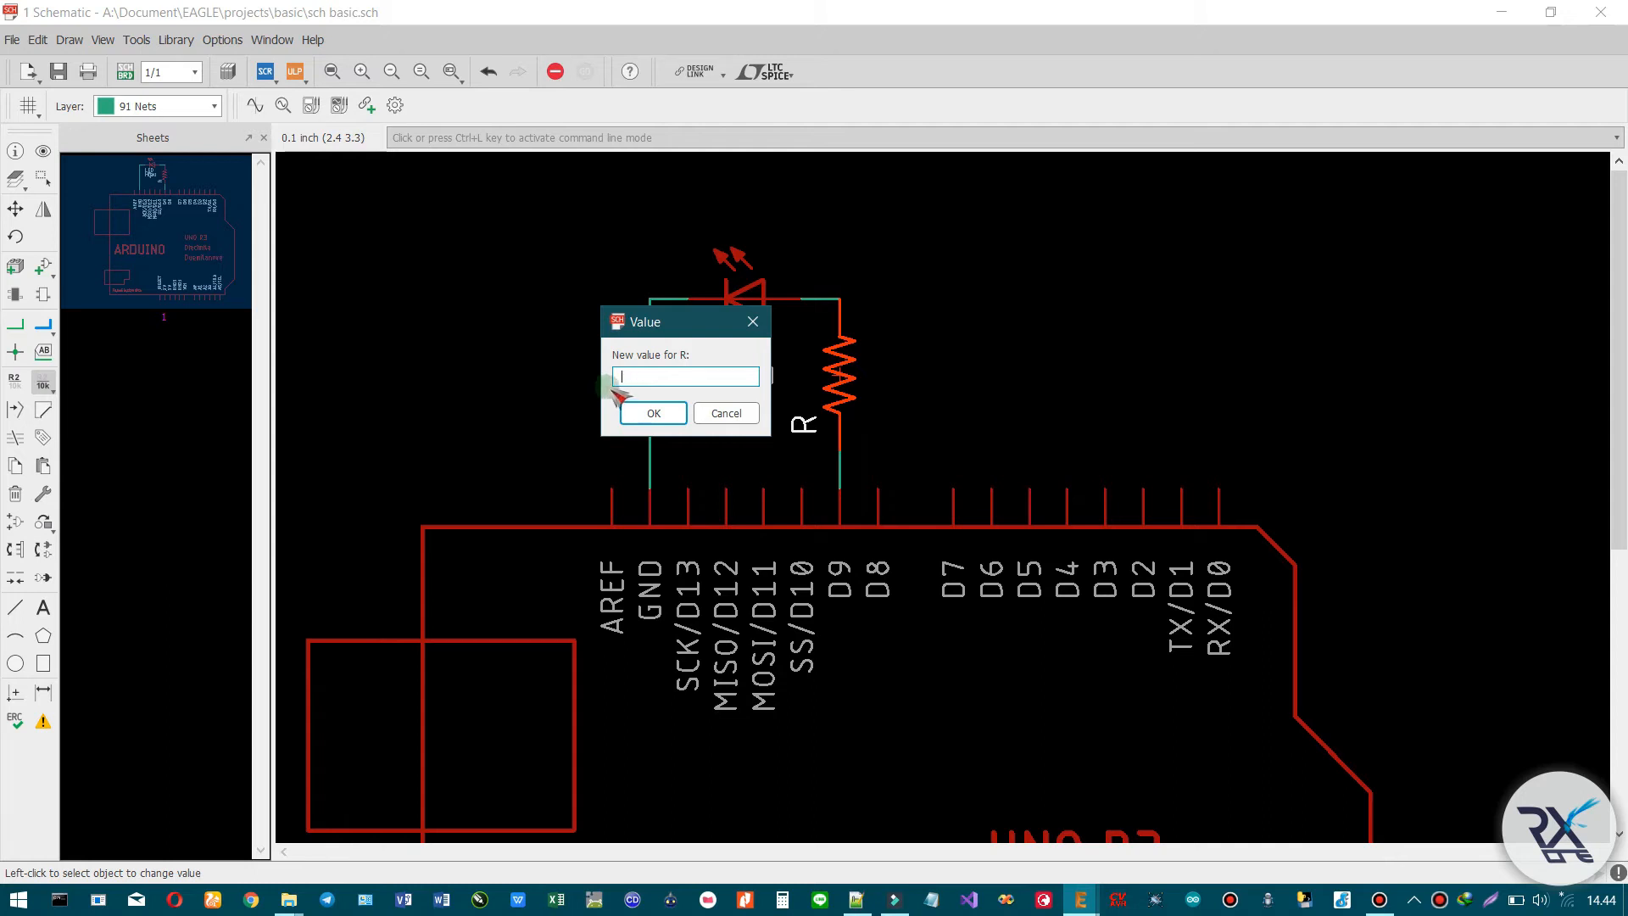
text(1K)
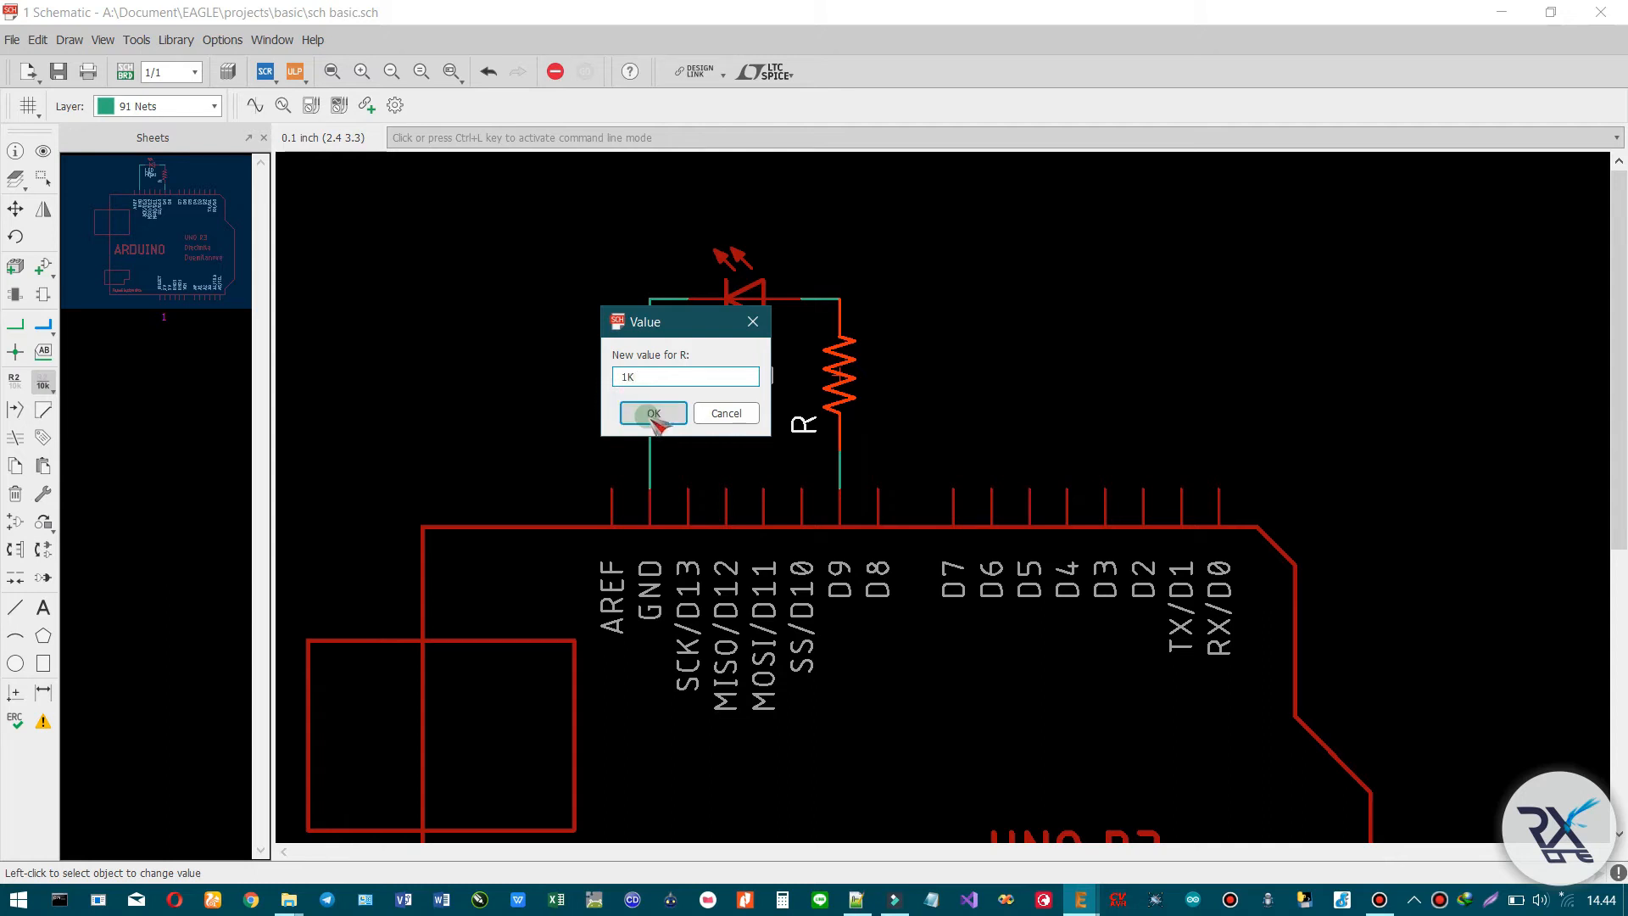
click(654, 414)
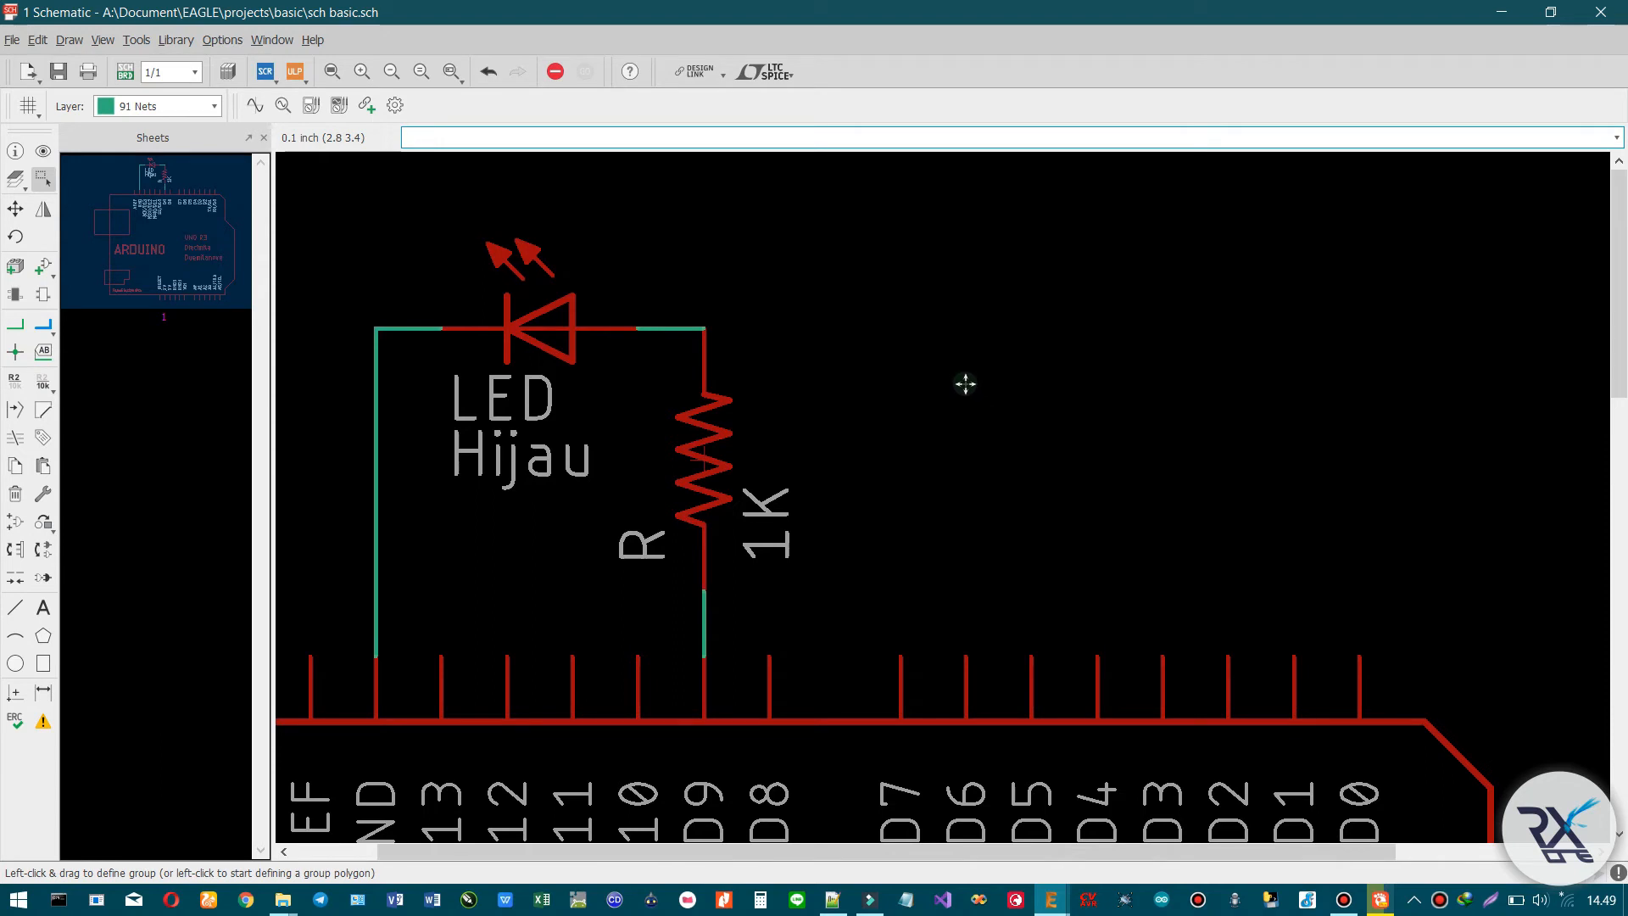
- Delete the net from the LED's cathode to GND and the net between its anode and the resistor
click(376, 396)
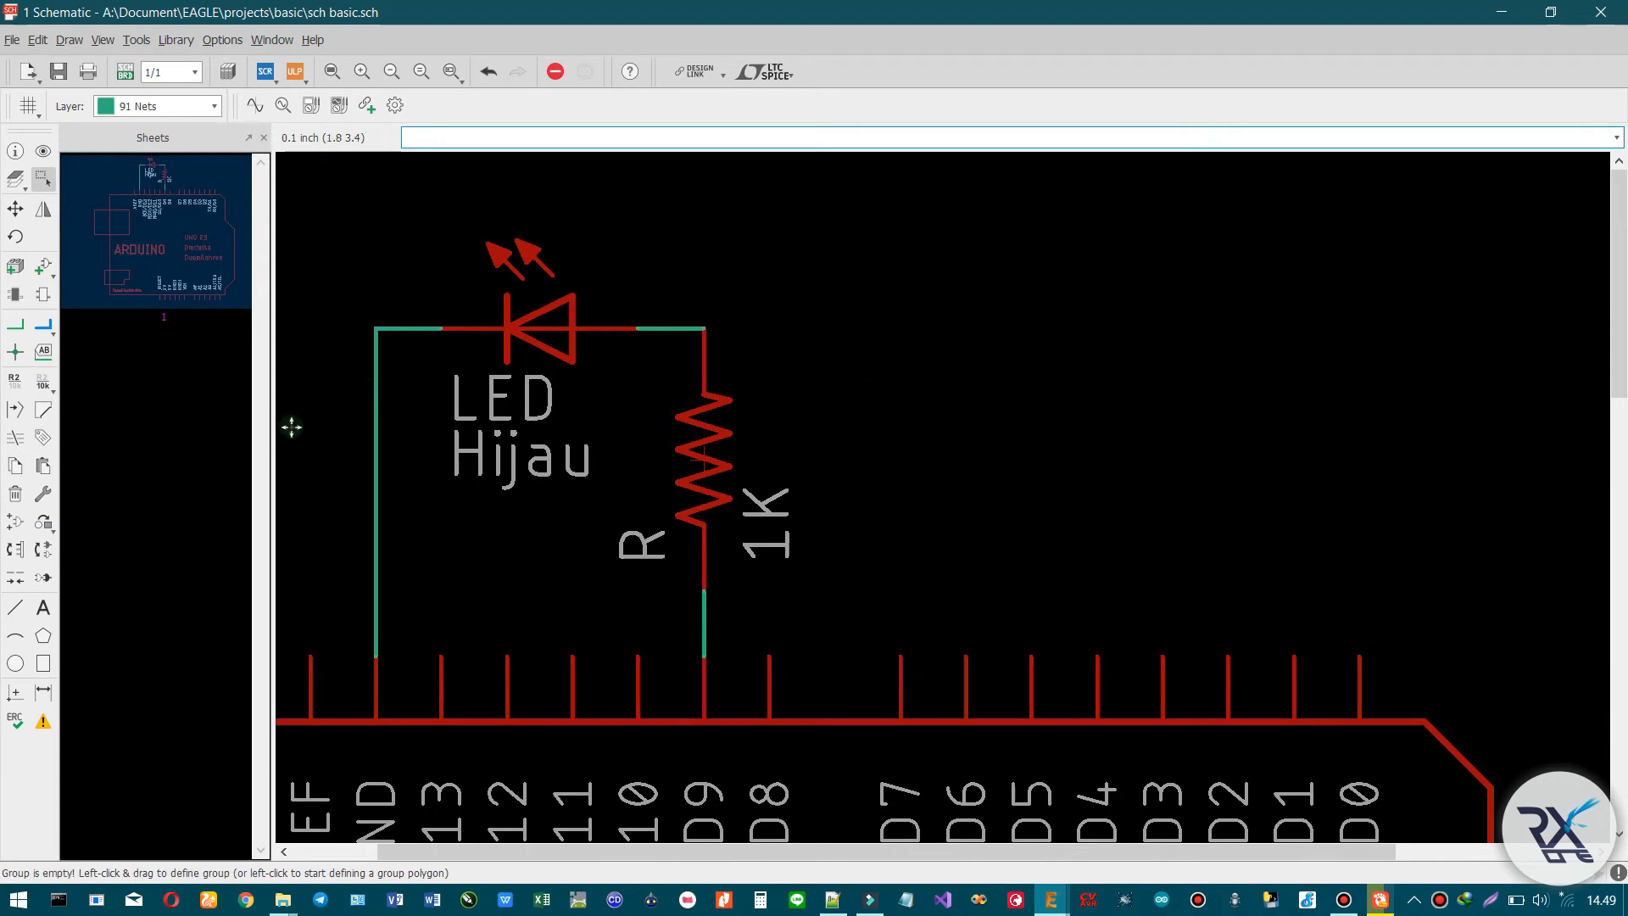
click(15, 493)
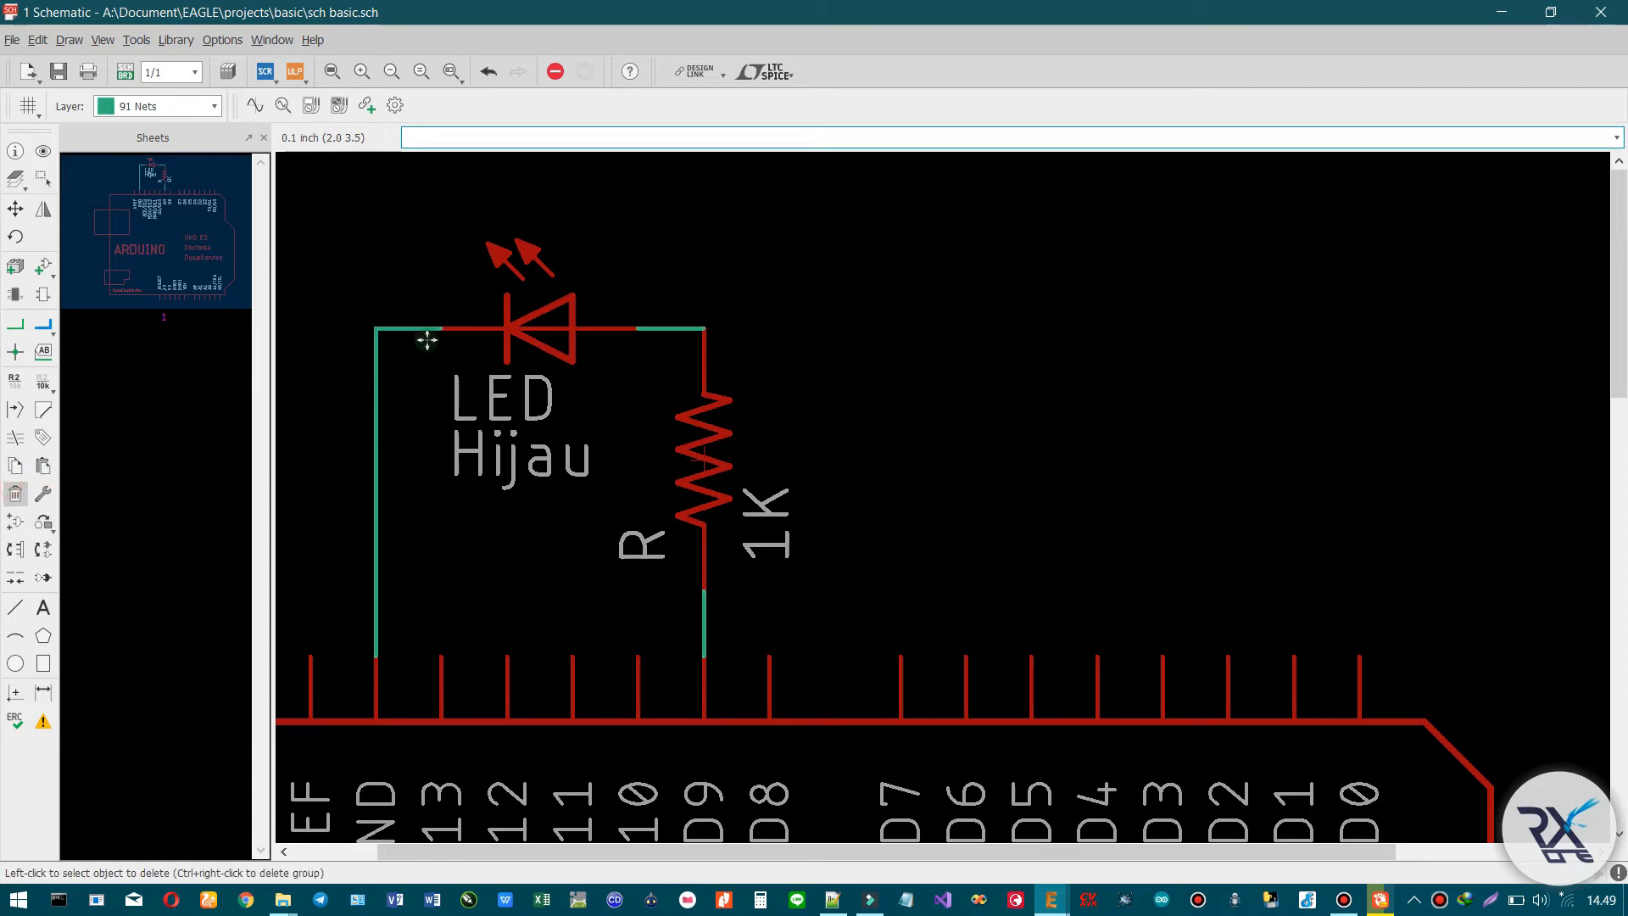
click(373, 357)
click(647, 328)
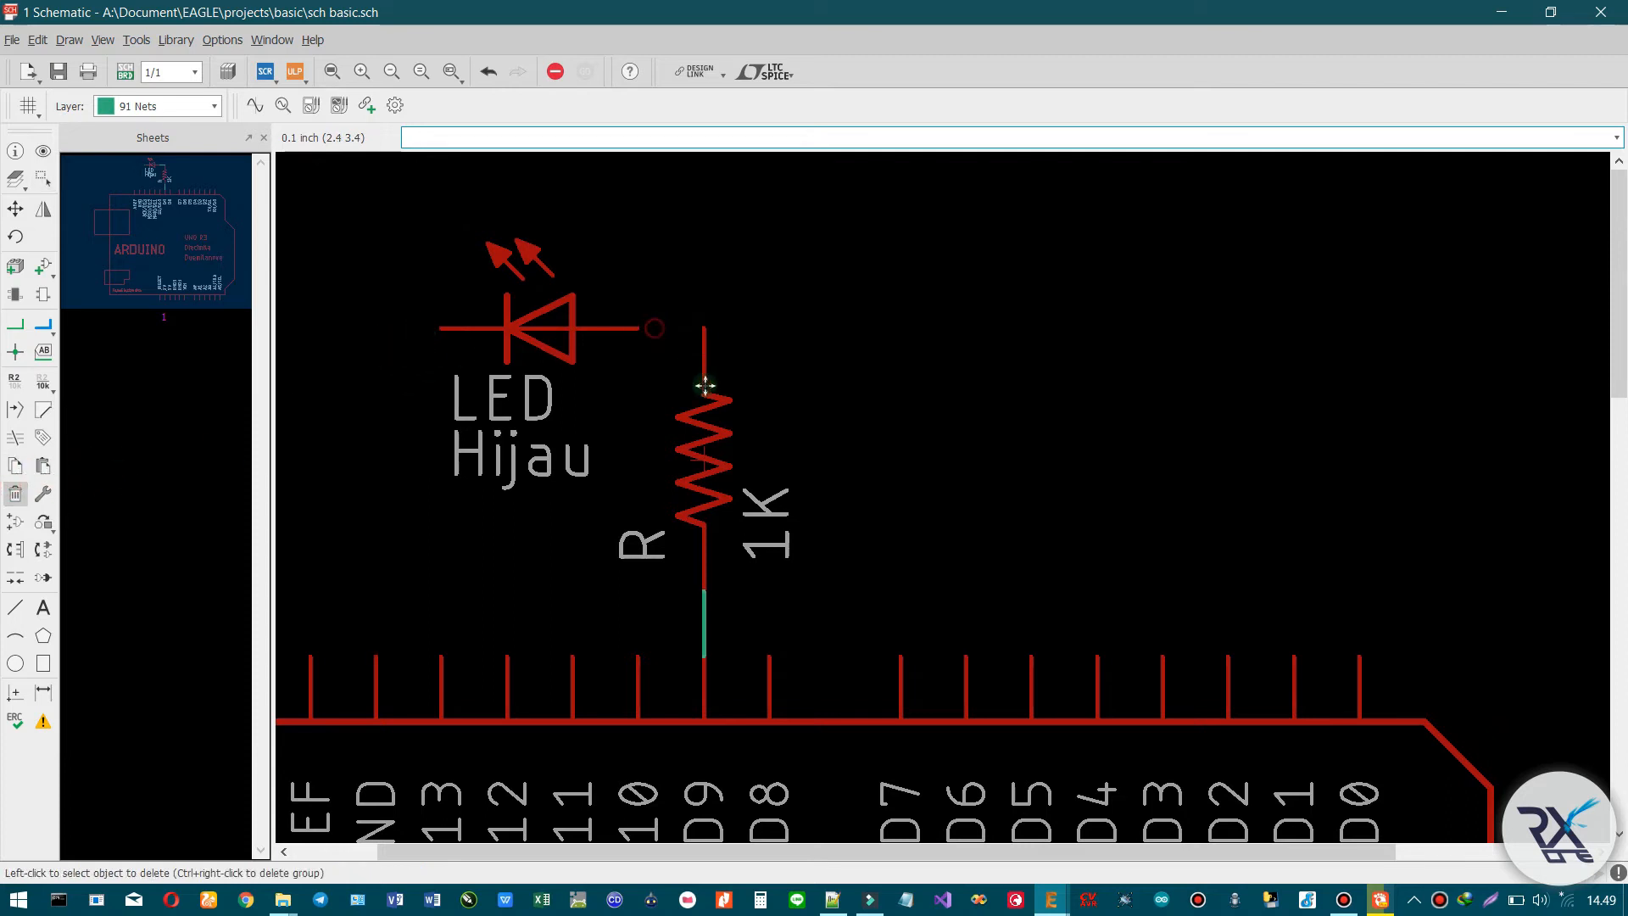
- Delete the net between the resistor and pin D9, and place the resistor horizontally in line with the LED's anode
click(705, 614)
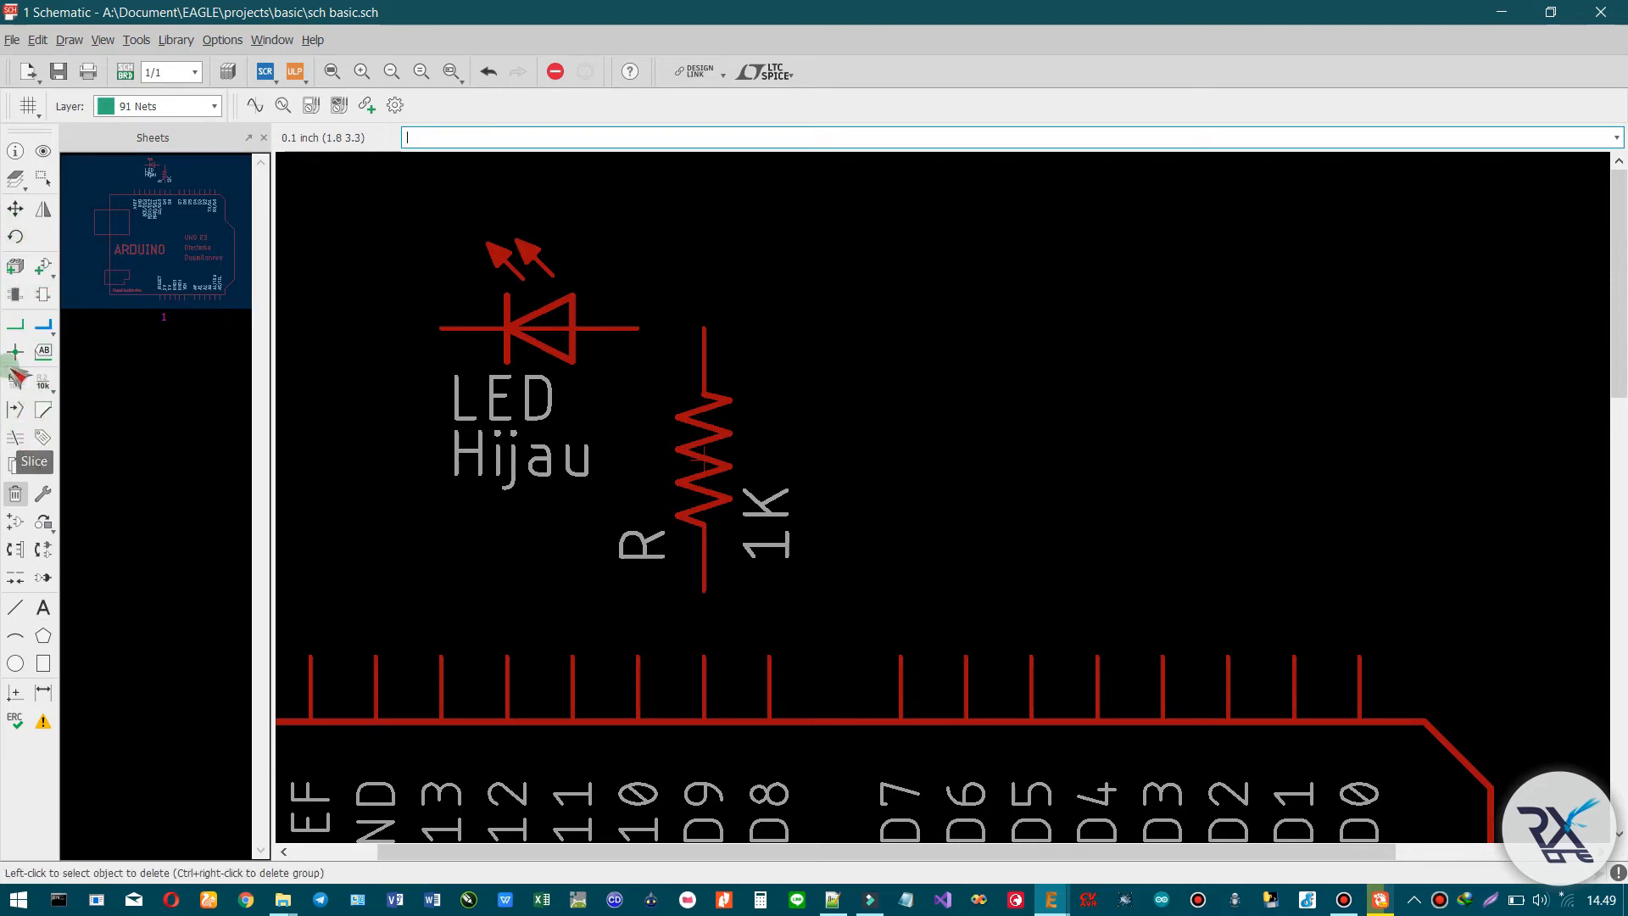
click(15, 209)
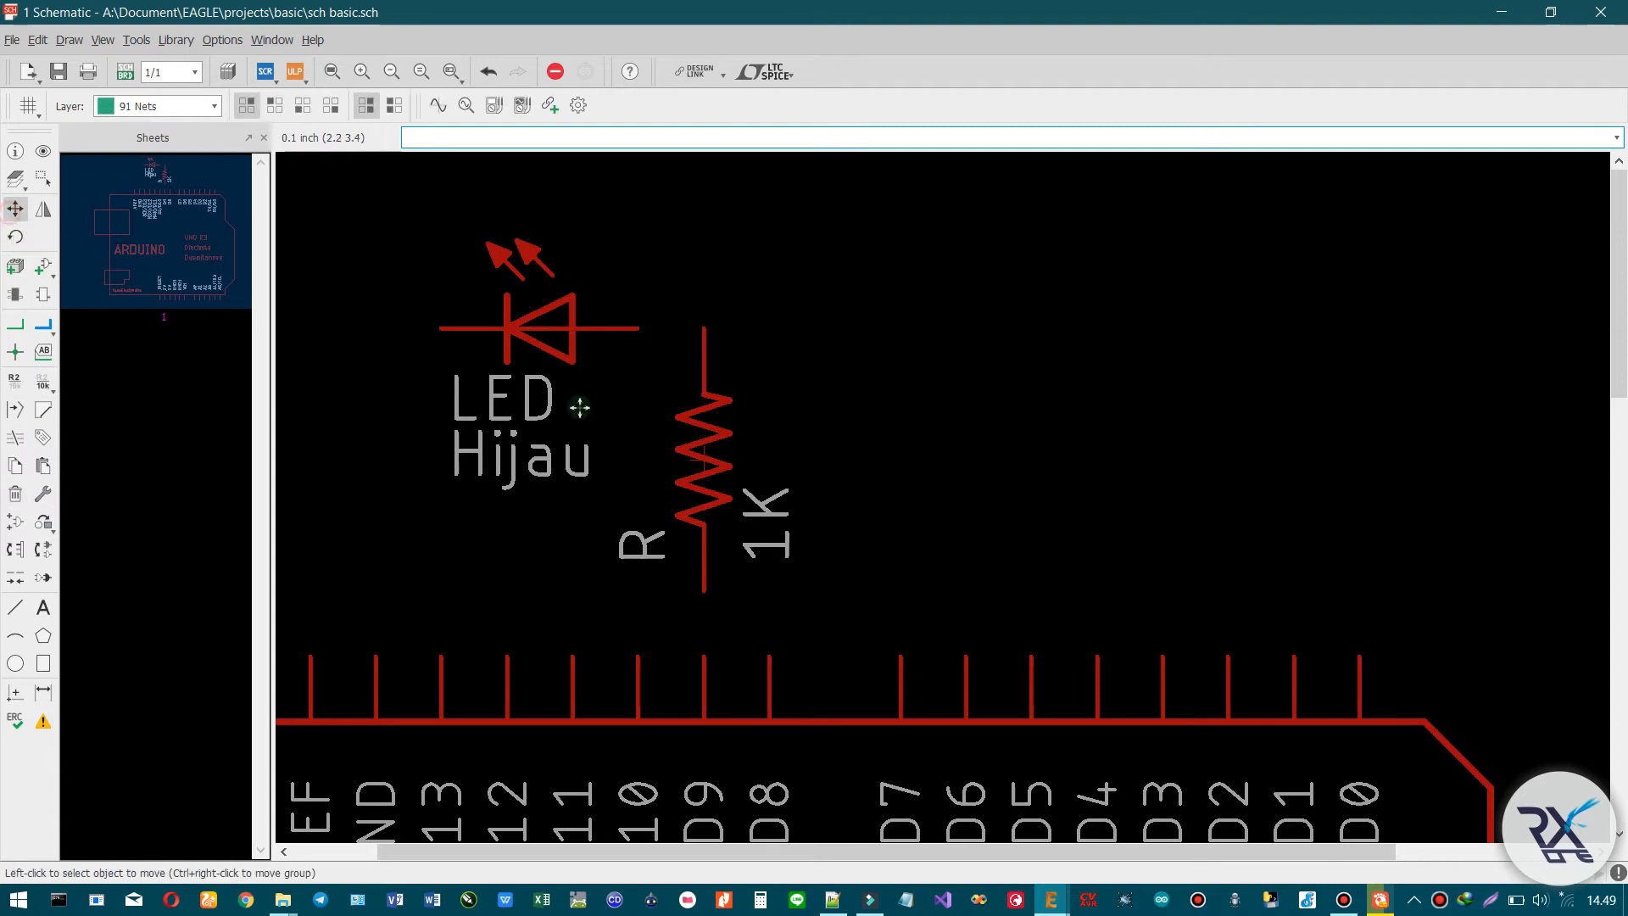
click(702, 455)
right_click(849, 434)
right_click(898, 390)
right_click(898, 390)
click(829, 329)
click(829, 329)
- Connect the LED's anode to the near end of the resistor with a net
click(15, 324)
click(637, 329)
click(705, 329)
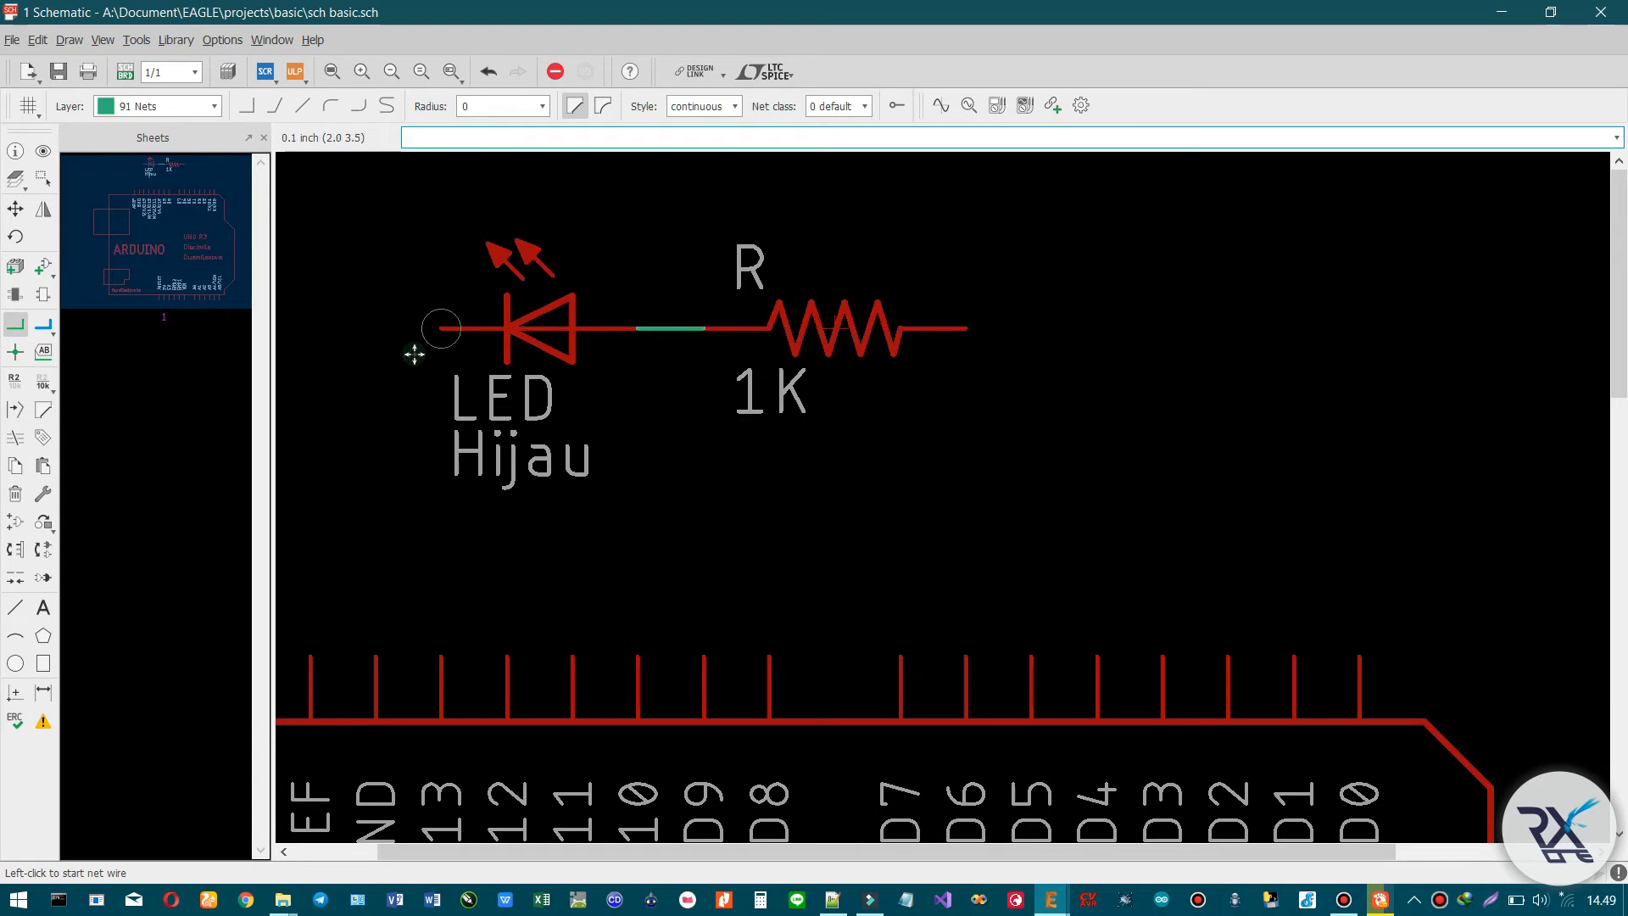
- Draw open-ended nets about 0.1 inch long outward from the LED's cathode and from the resistor's free end
click(434, 328)
click(376, 329)
key(Escape)
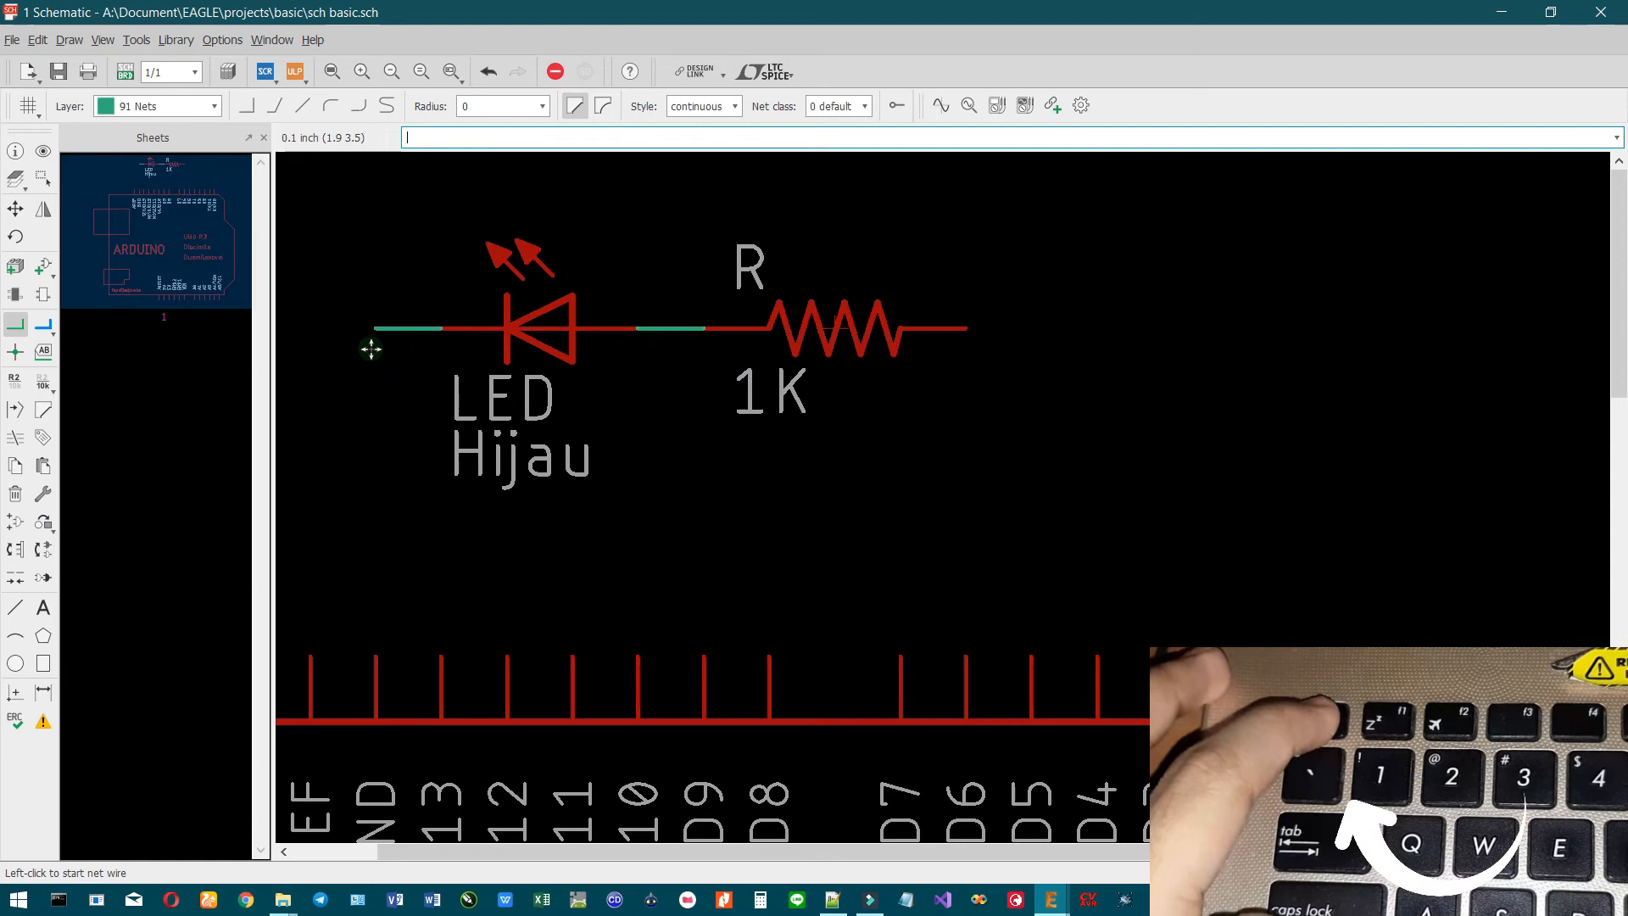
click(966, 330)
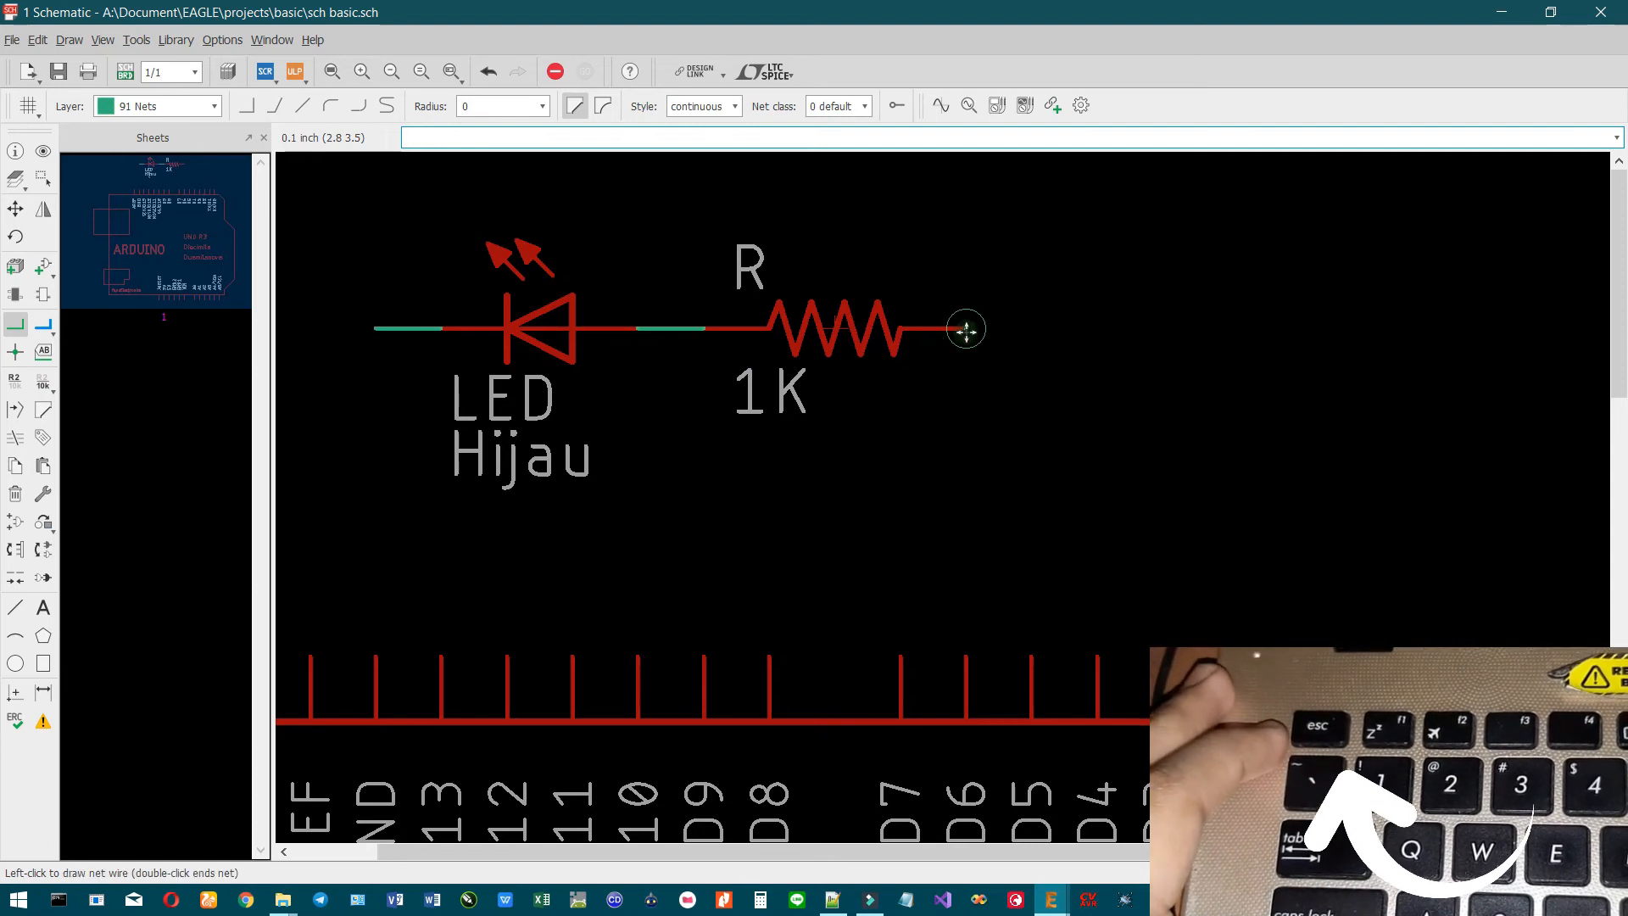
click(1030, 330)
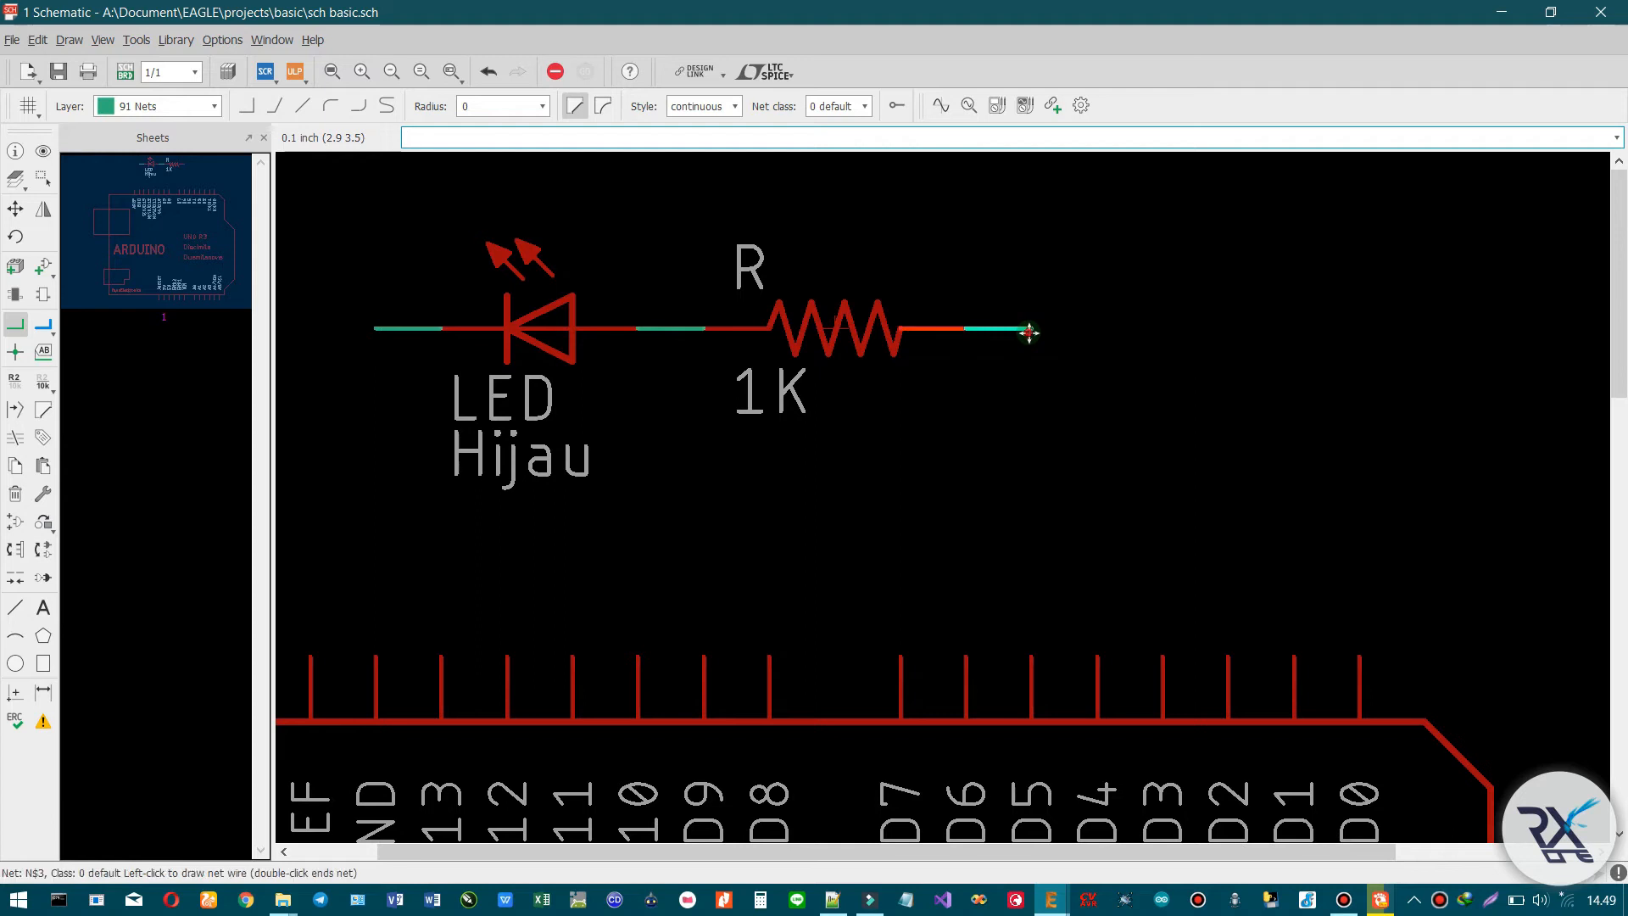
key(Escape)
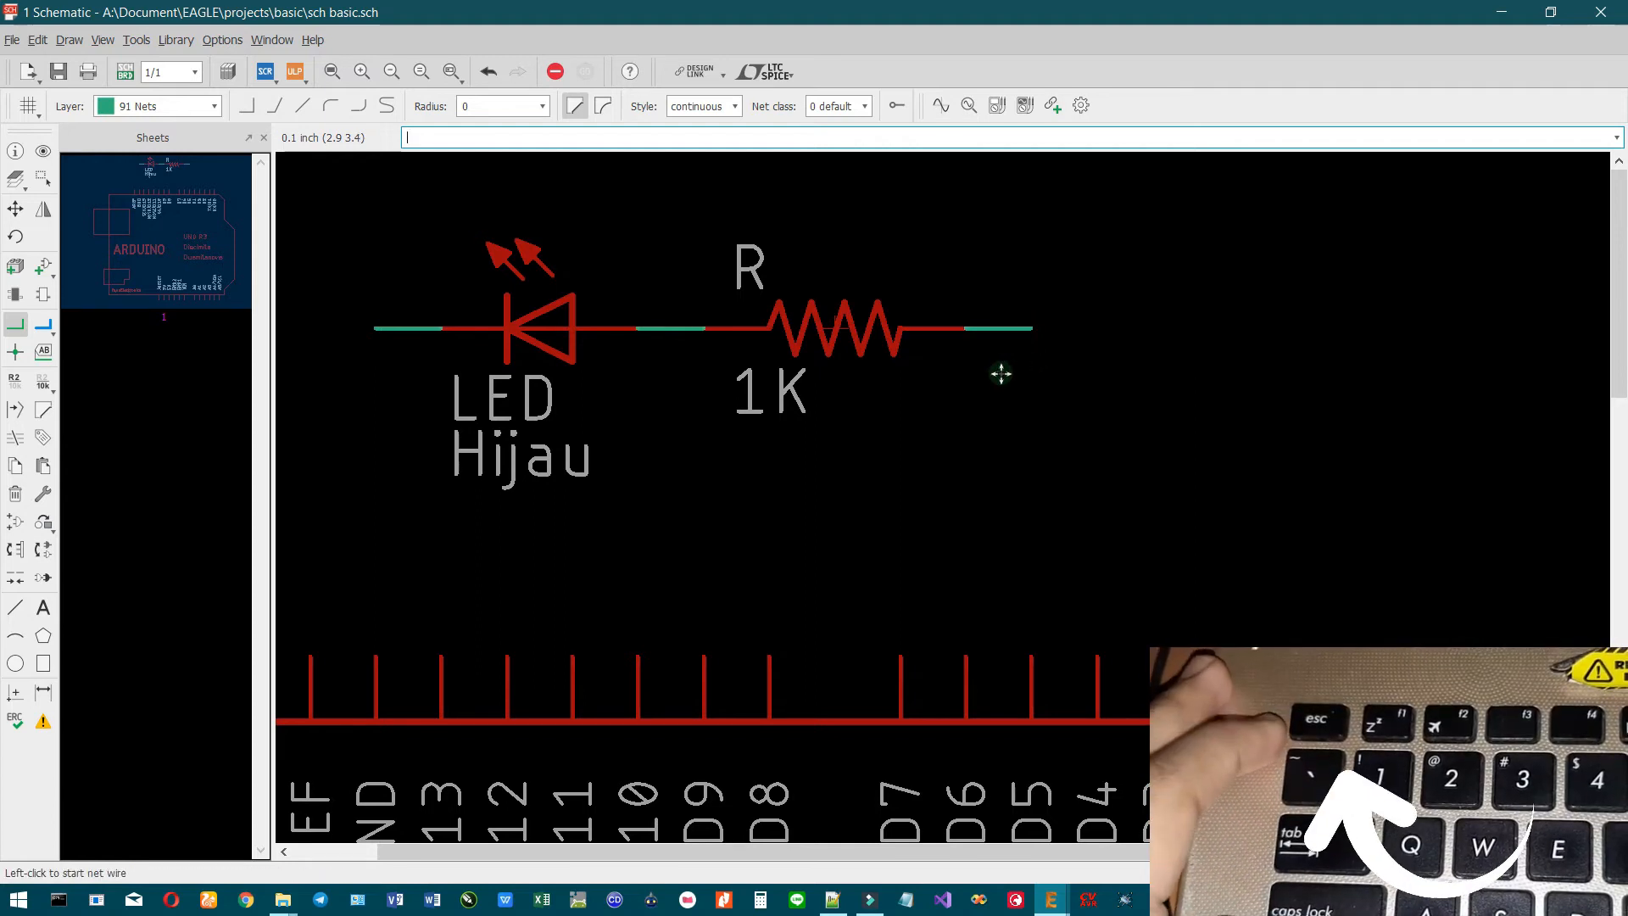
- Attach a cross-reference label to the open end of the LED's cathode net, rotated to extend away from the LED
click(46, 350)
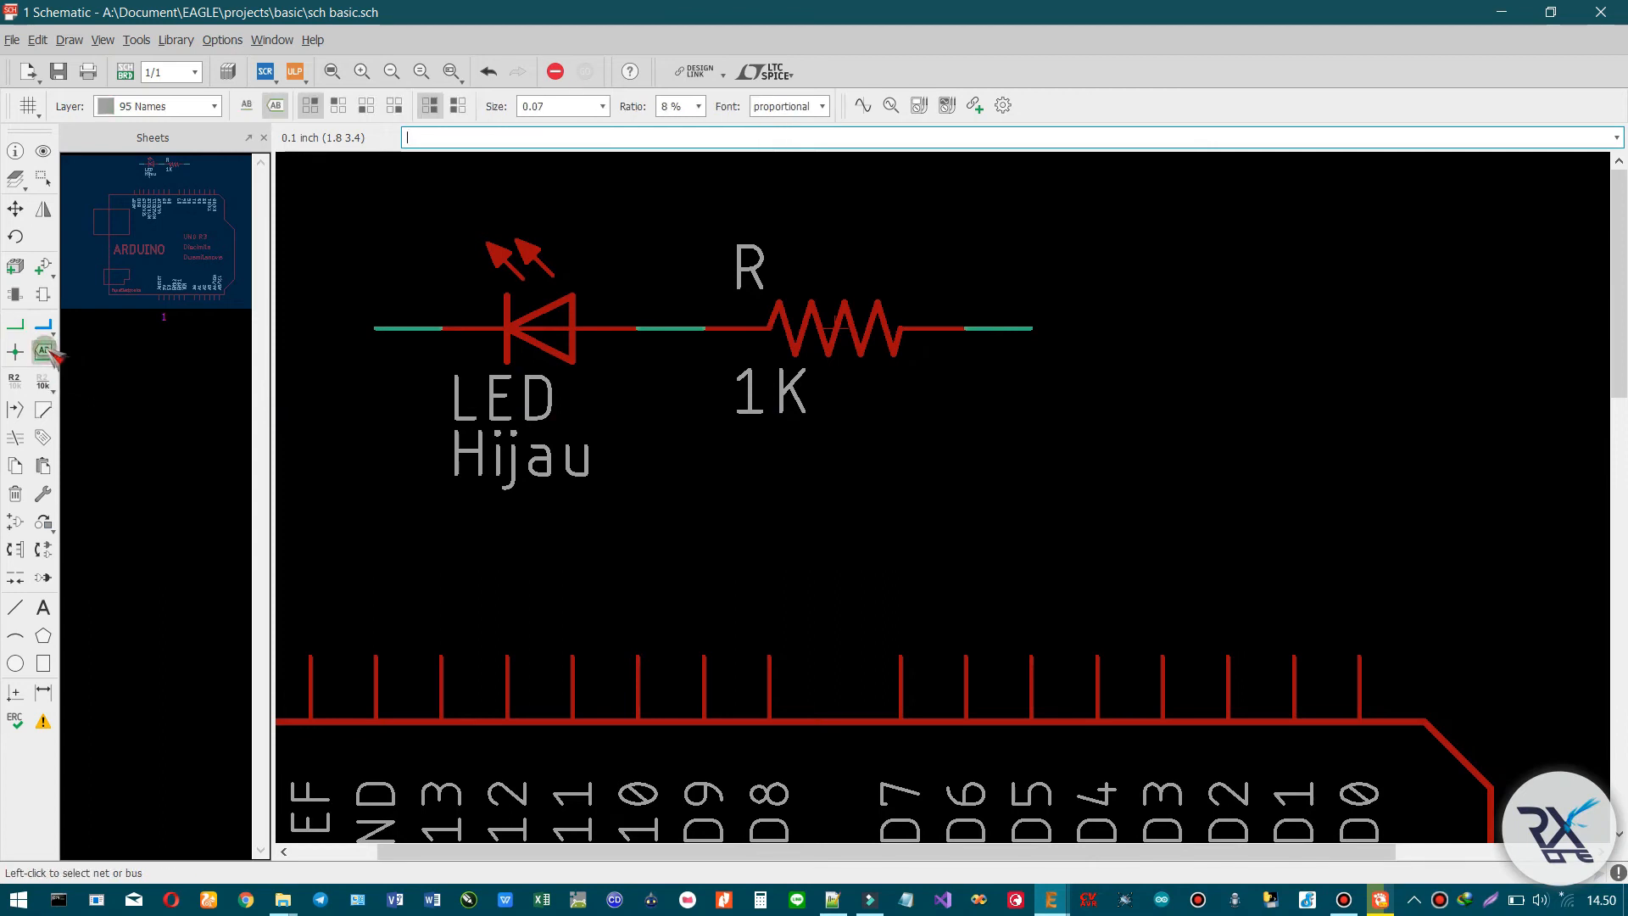
click(379, 325)
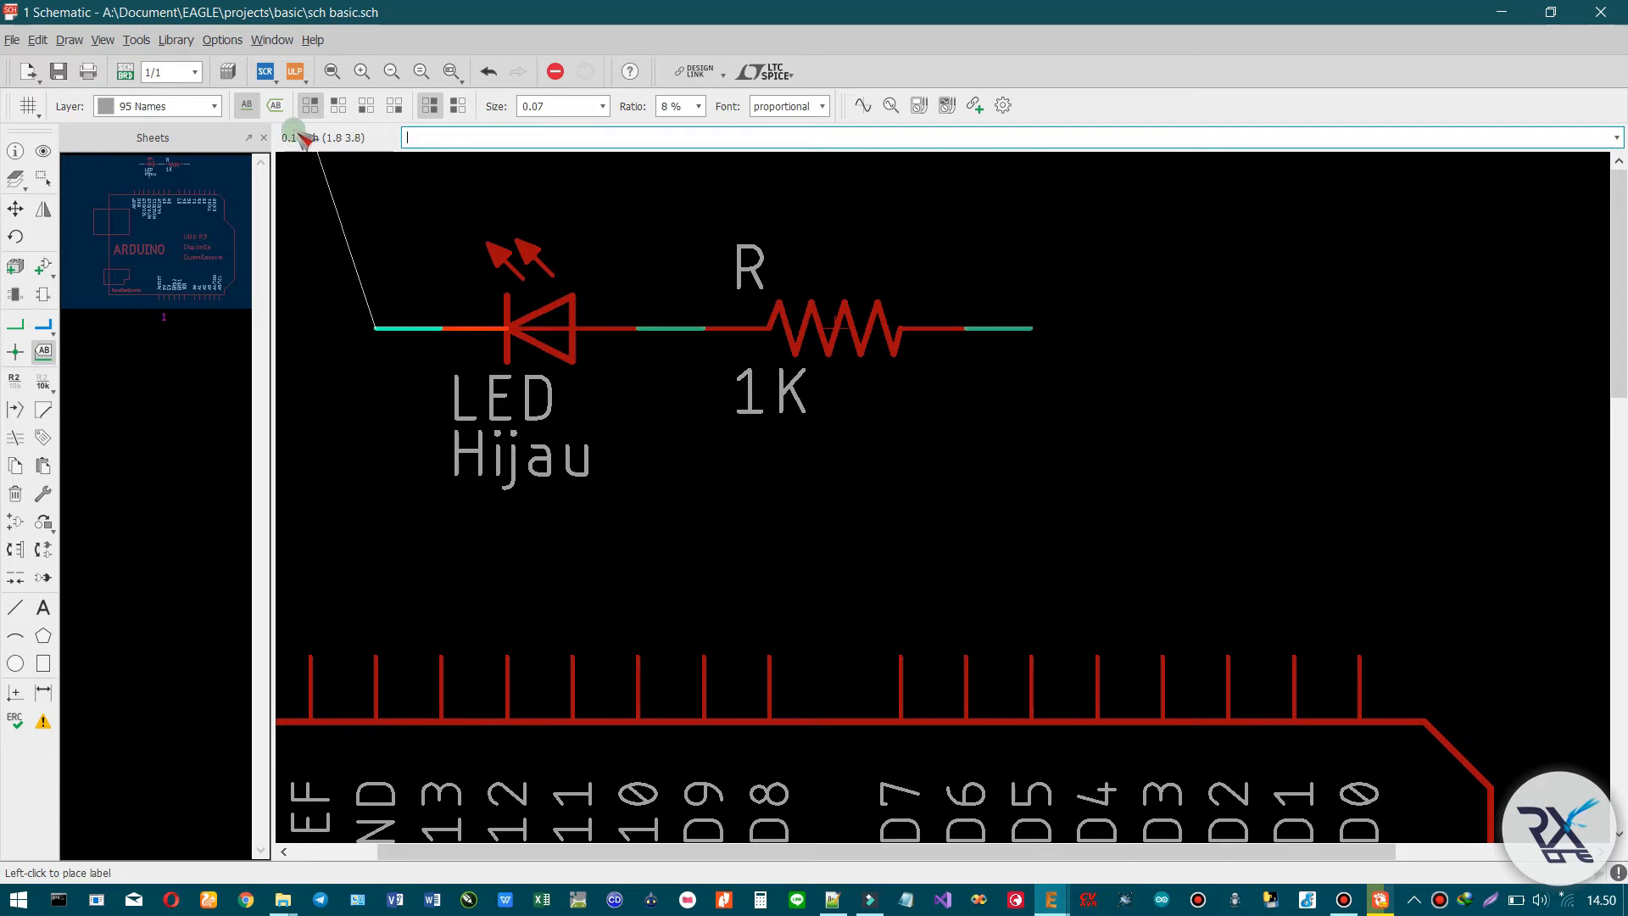
click(275, 106)
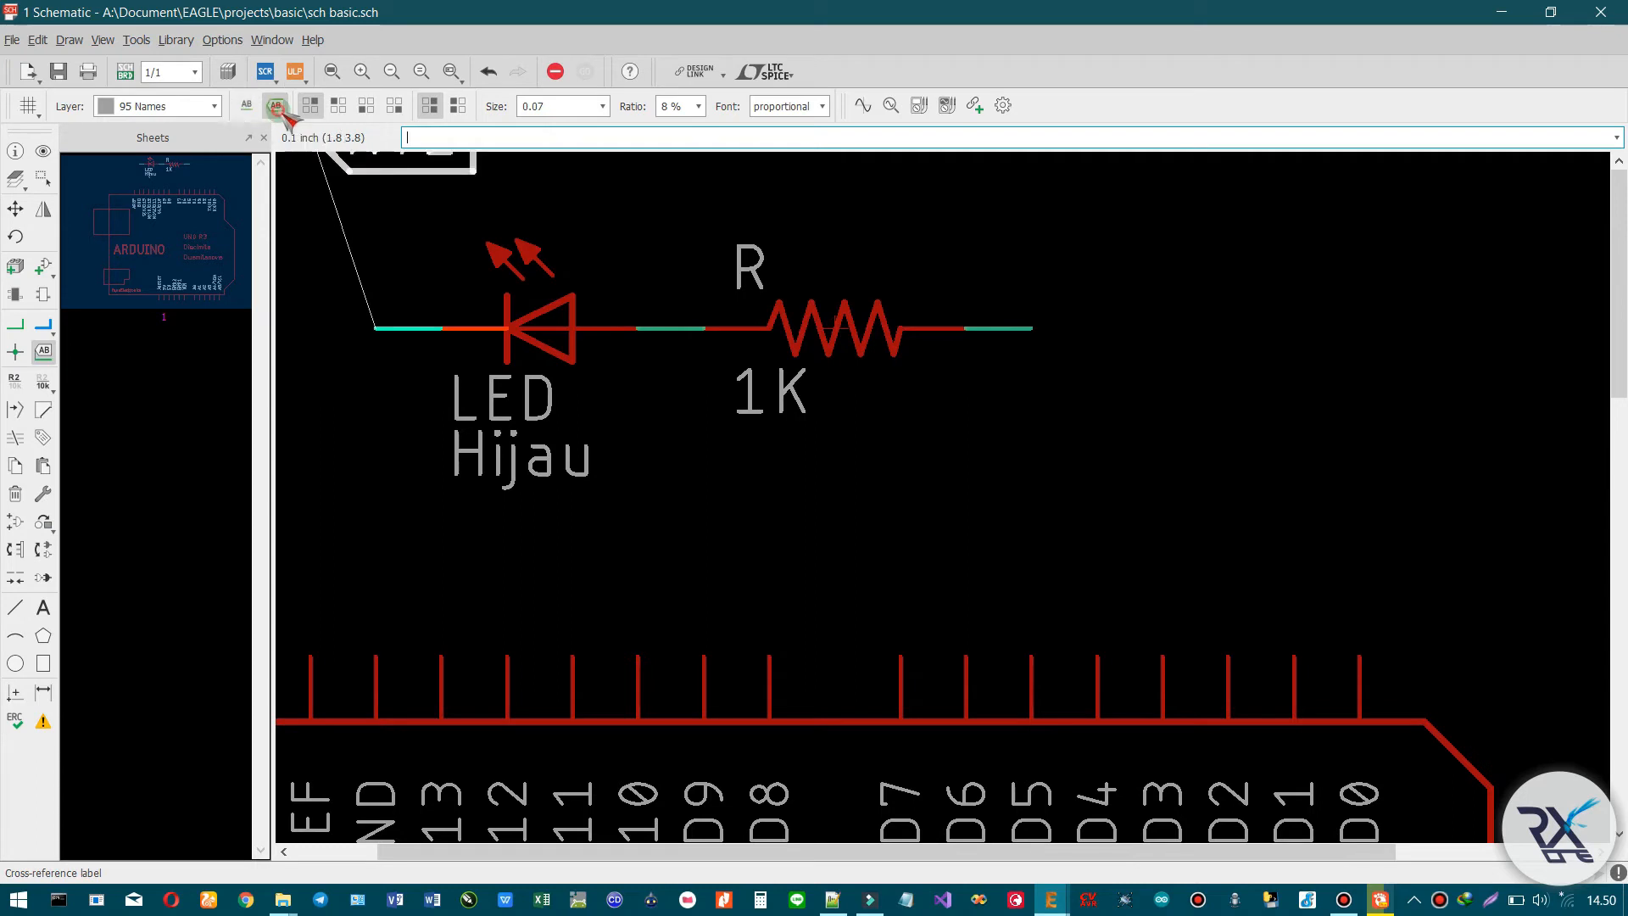
click(247, 106)
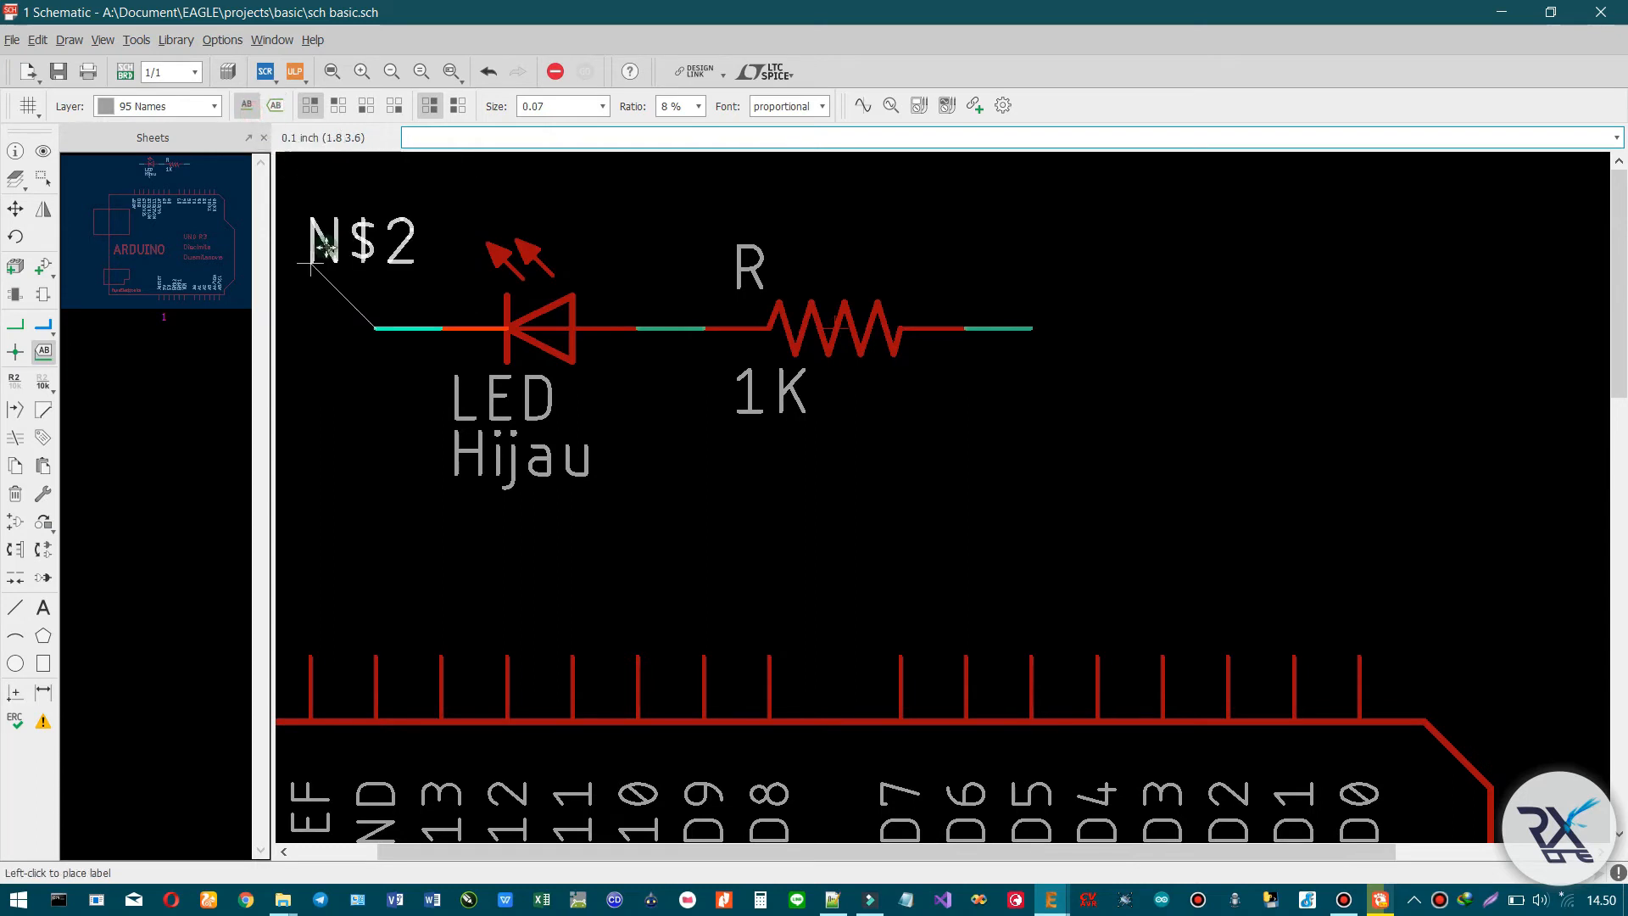
click(276, 106)
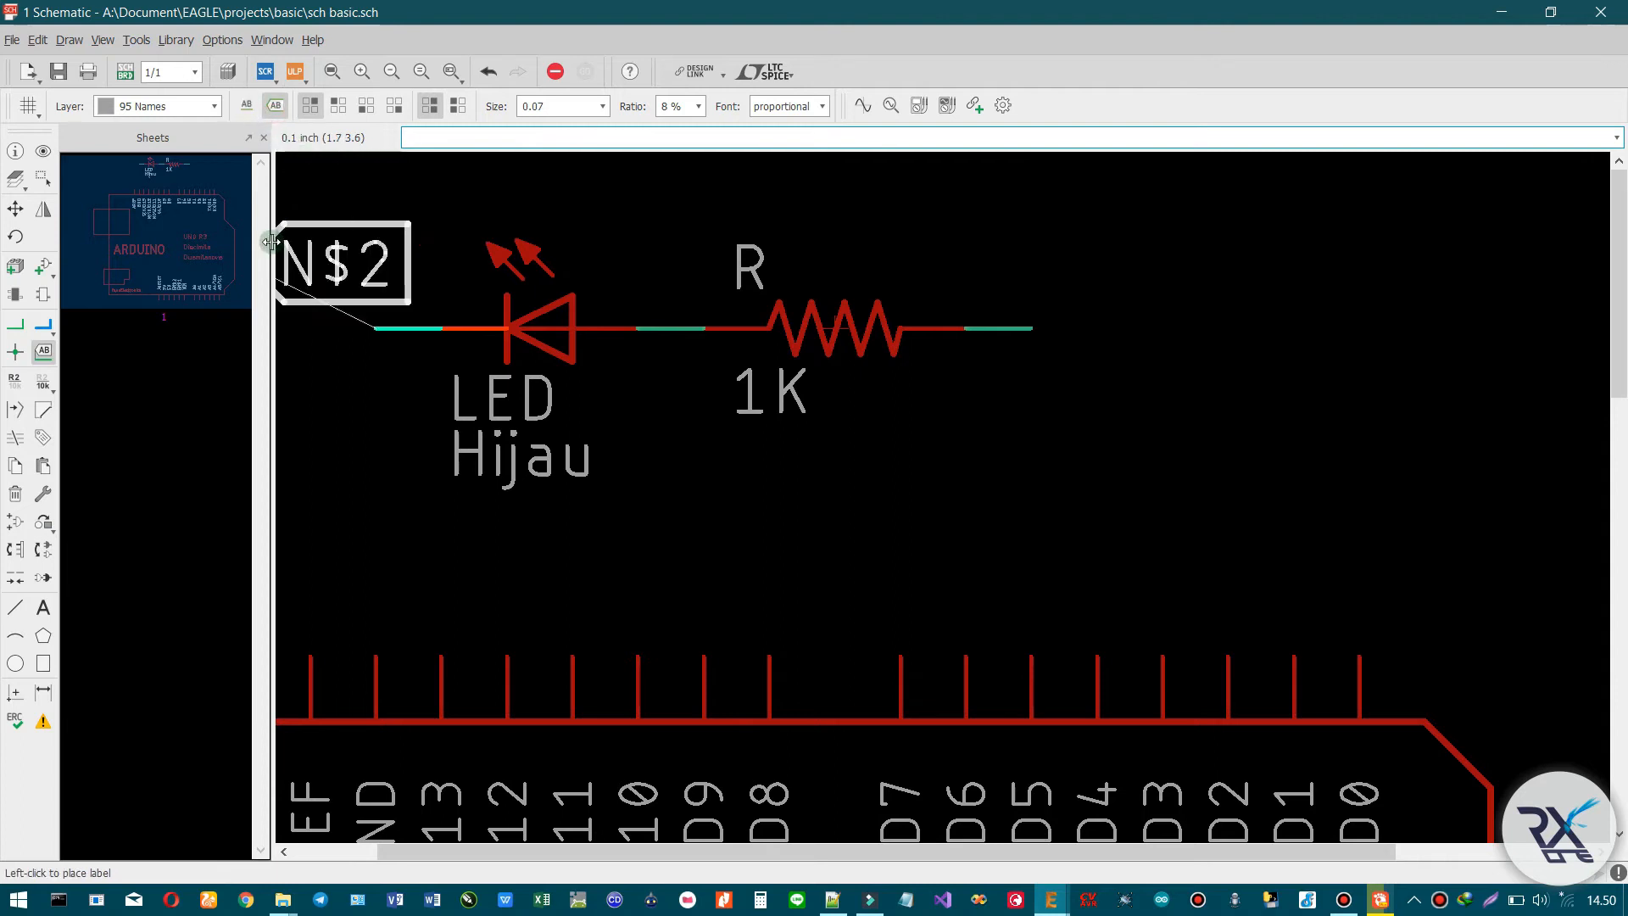
right_click(357, 225)
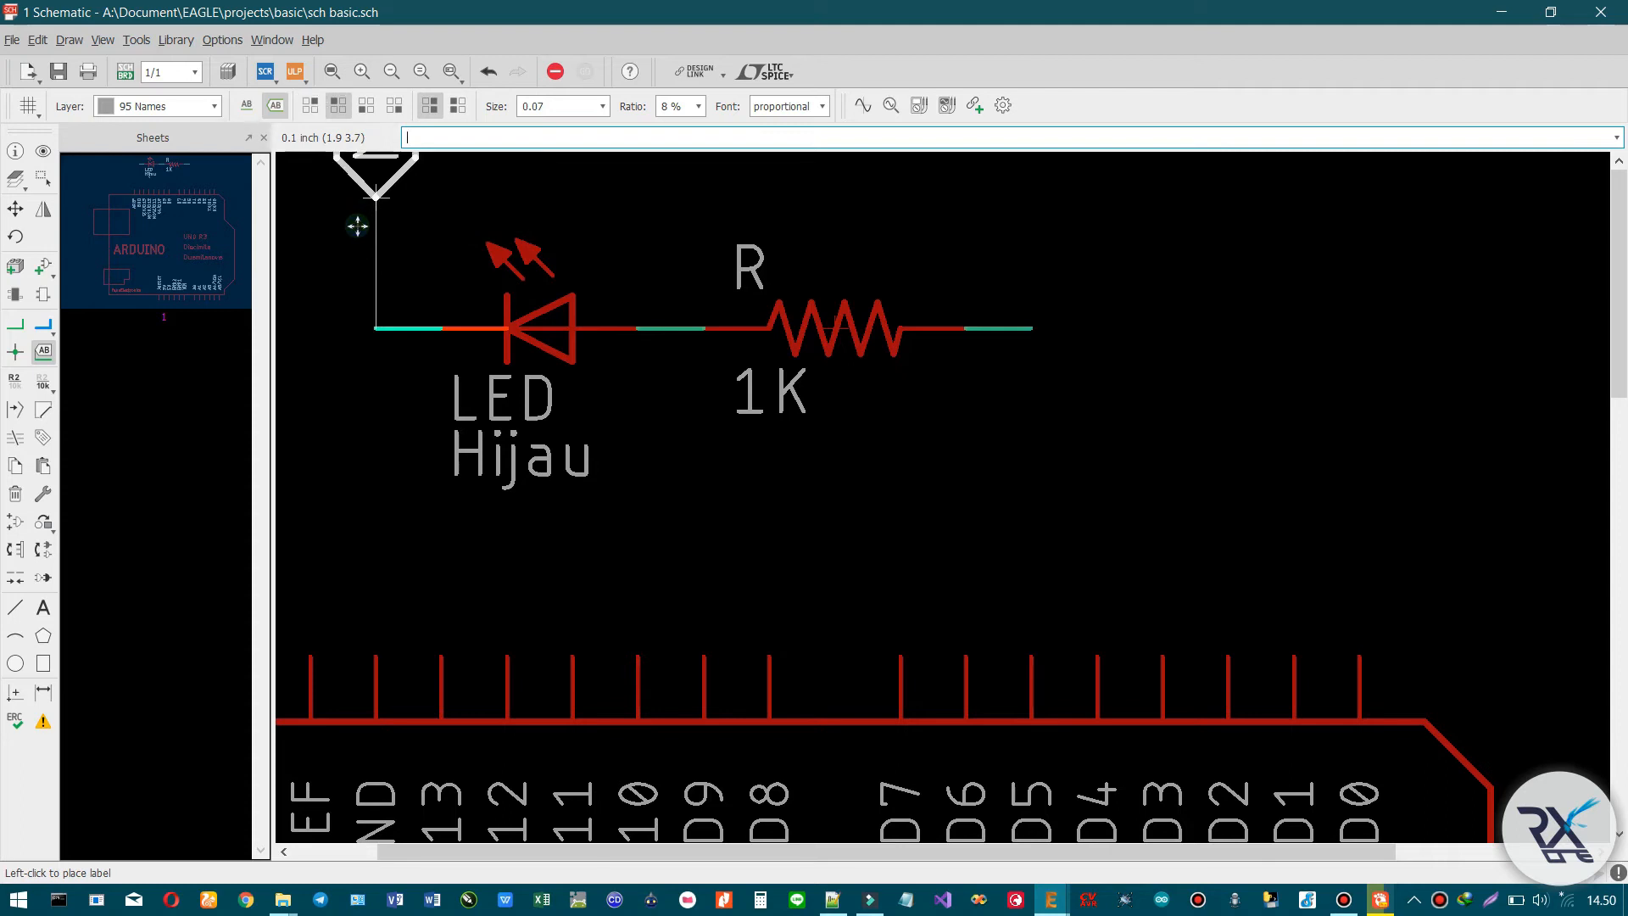
right_click(354, 226)
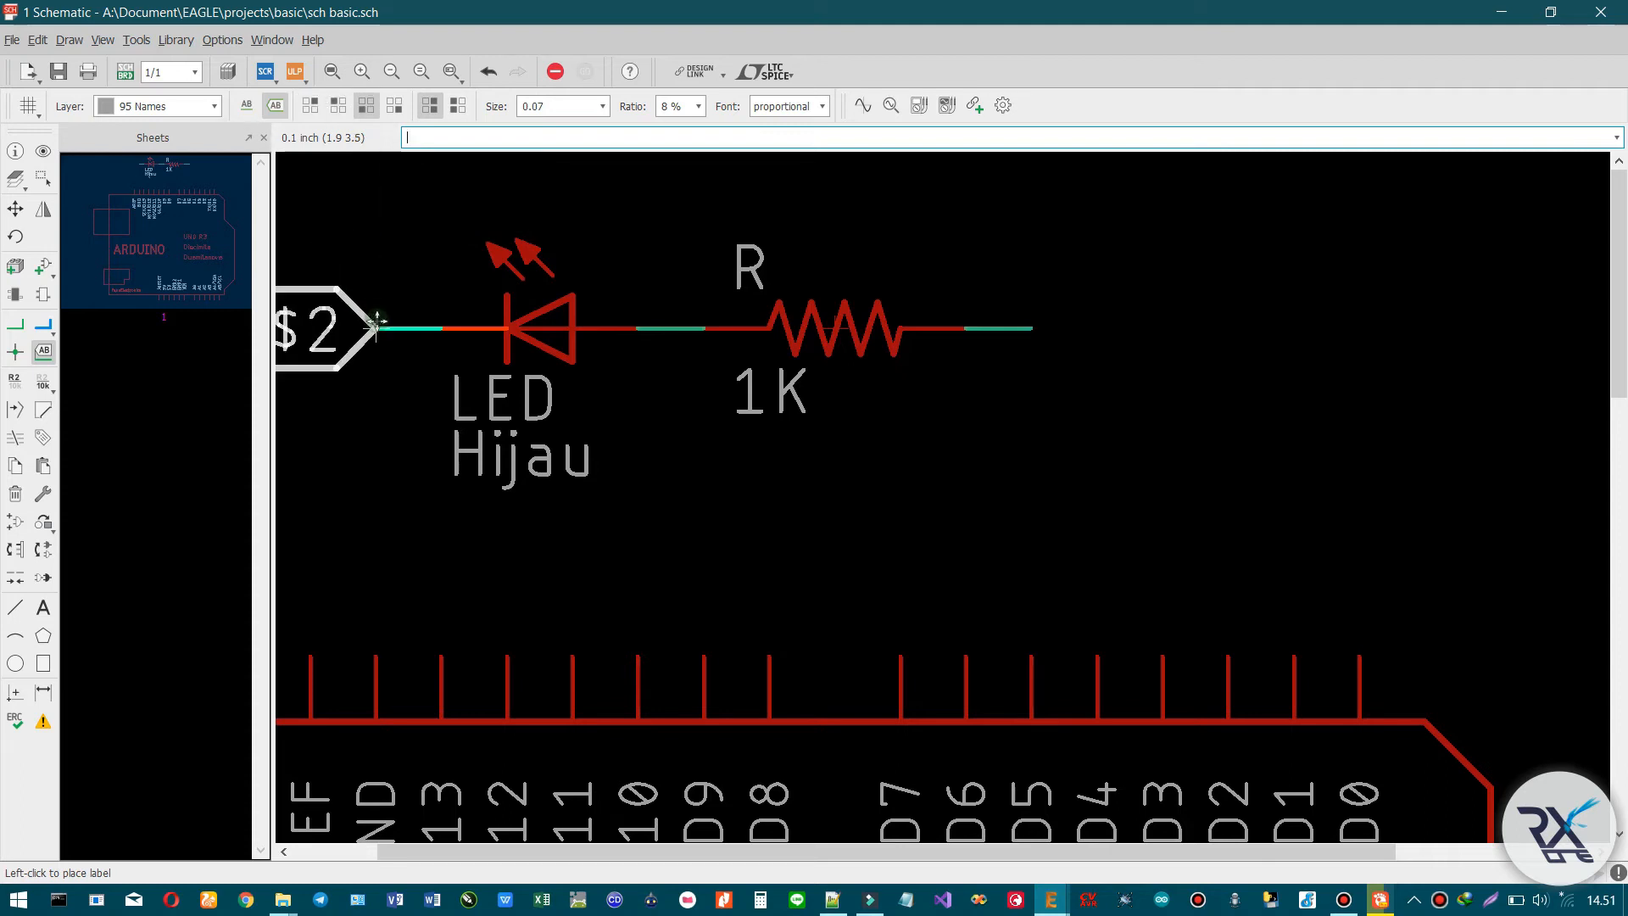
click(374, 328)
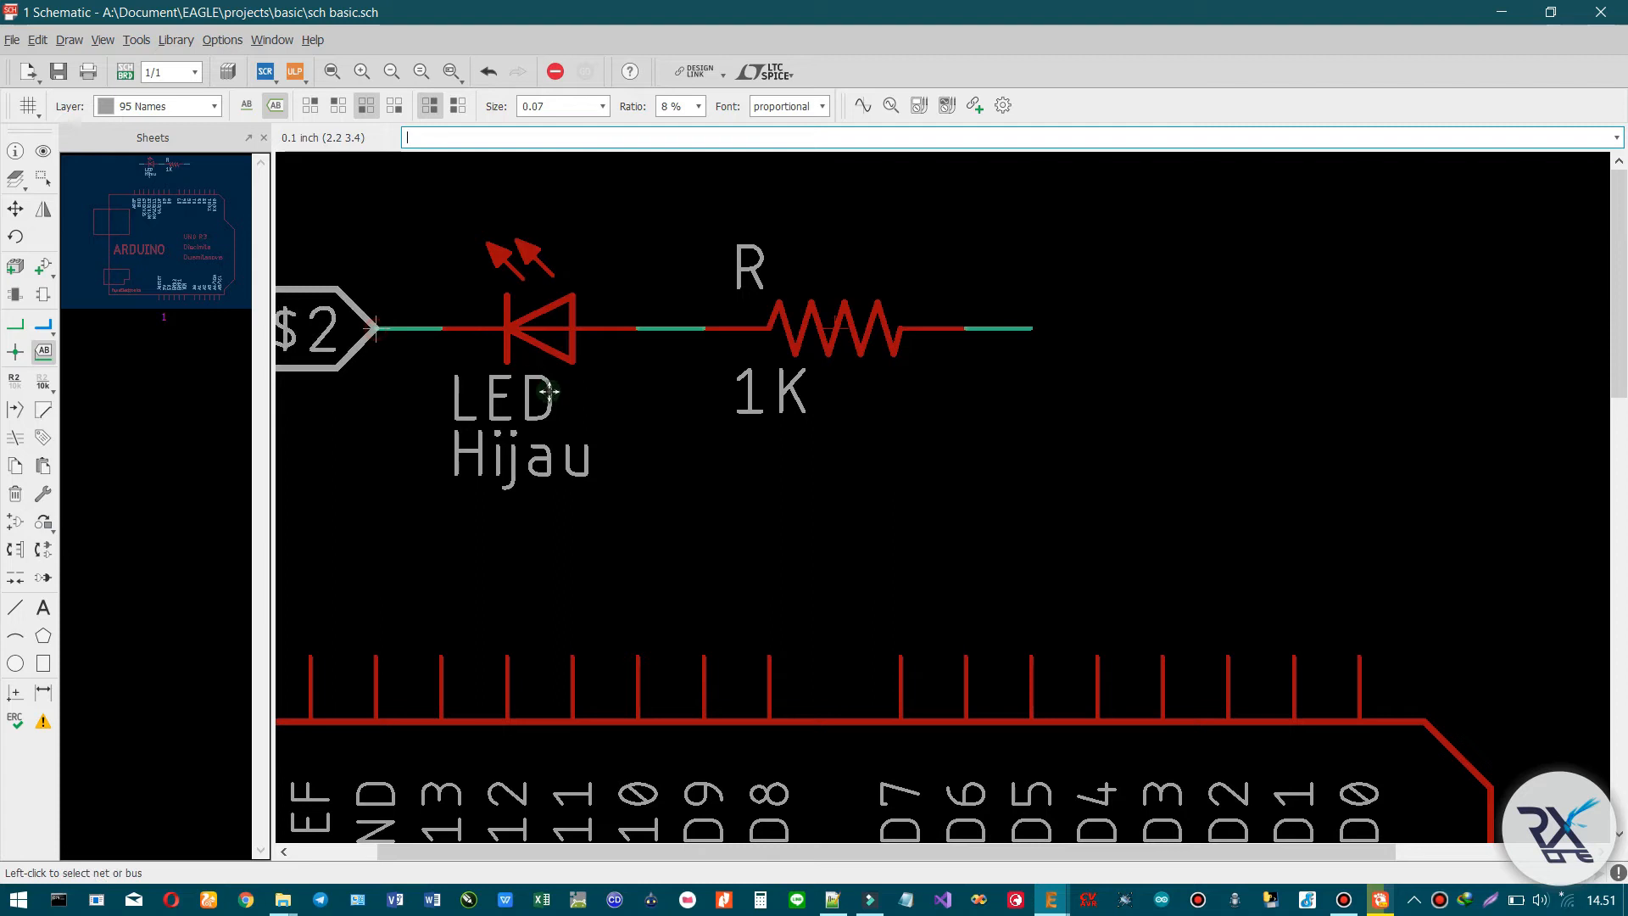
- Rename the labelled net at the LED's cathode as GND
scroll(399, 382, down, 2)
scroll(306, 353, down, 2)
scroll(305, 352, up, 5)
scroll(559, 373, down, 2)
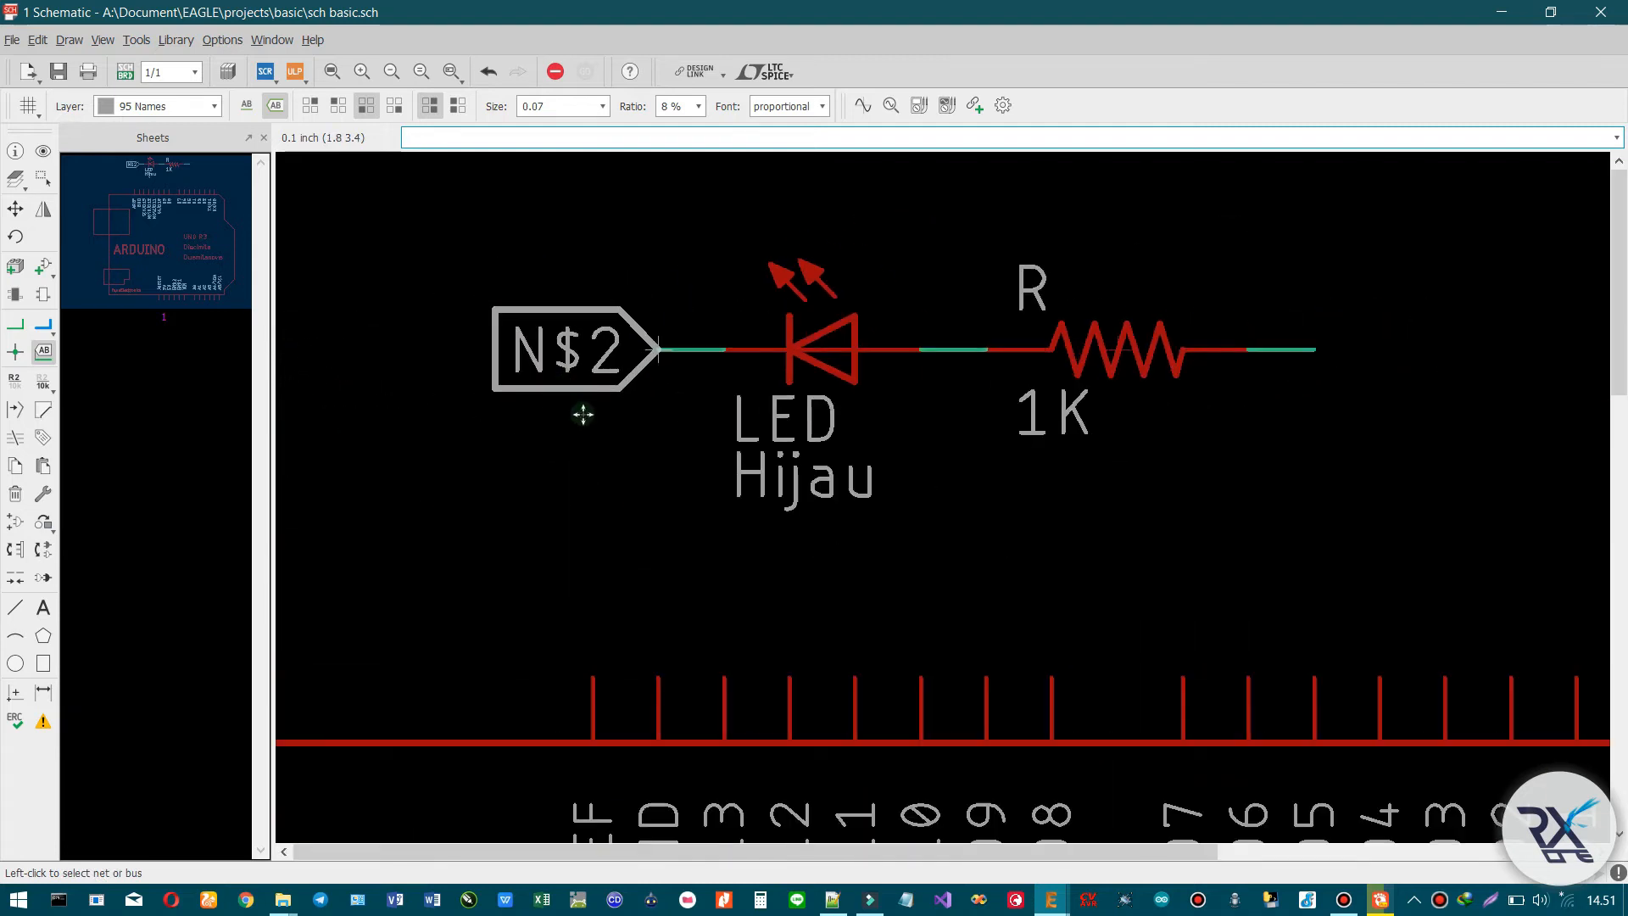
right_click(655, 349)
click(693, 527)
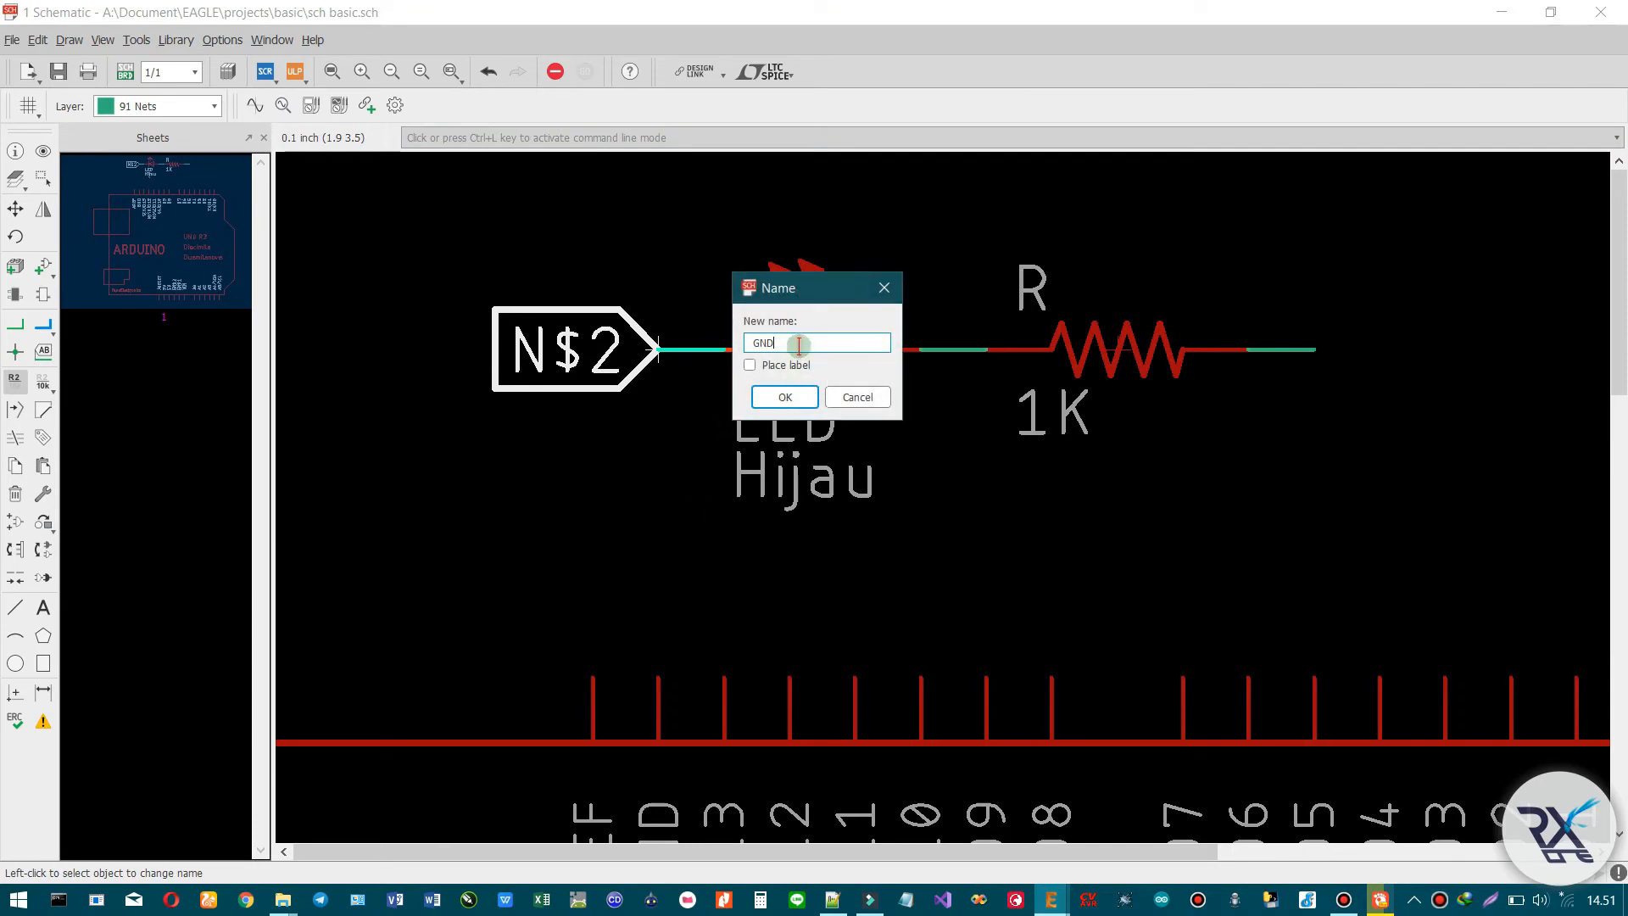
click(795, 396)
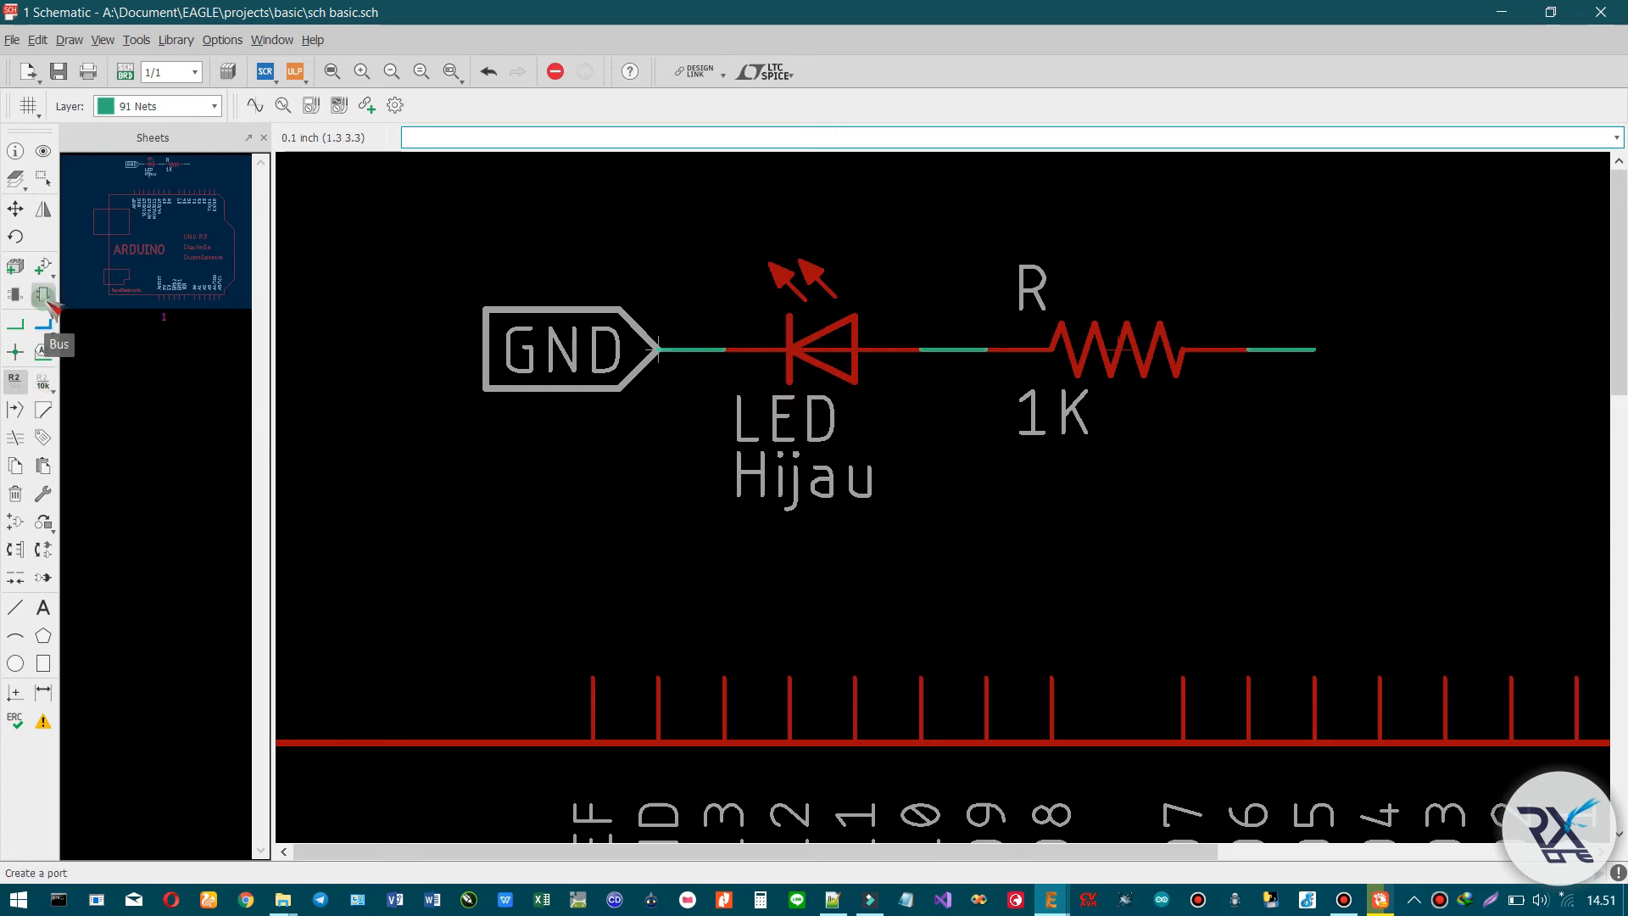
- Attach a cross-reference label to the open end of the resistor's net, extending away from the resistor
click(45, 355)
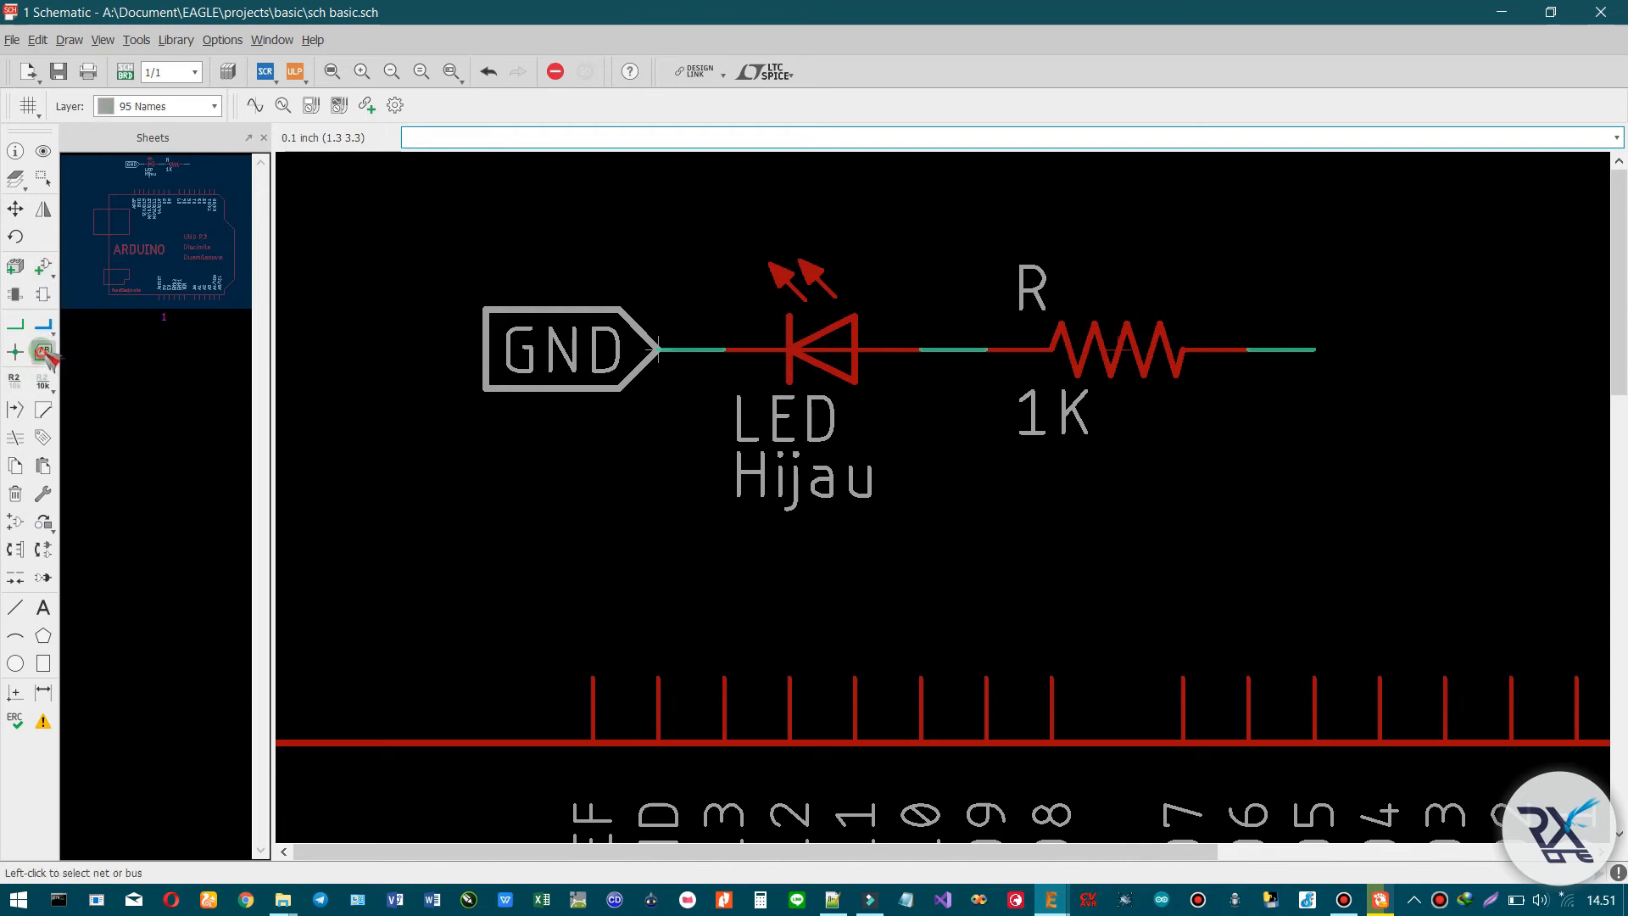
click(1308, 350)
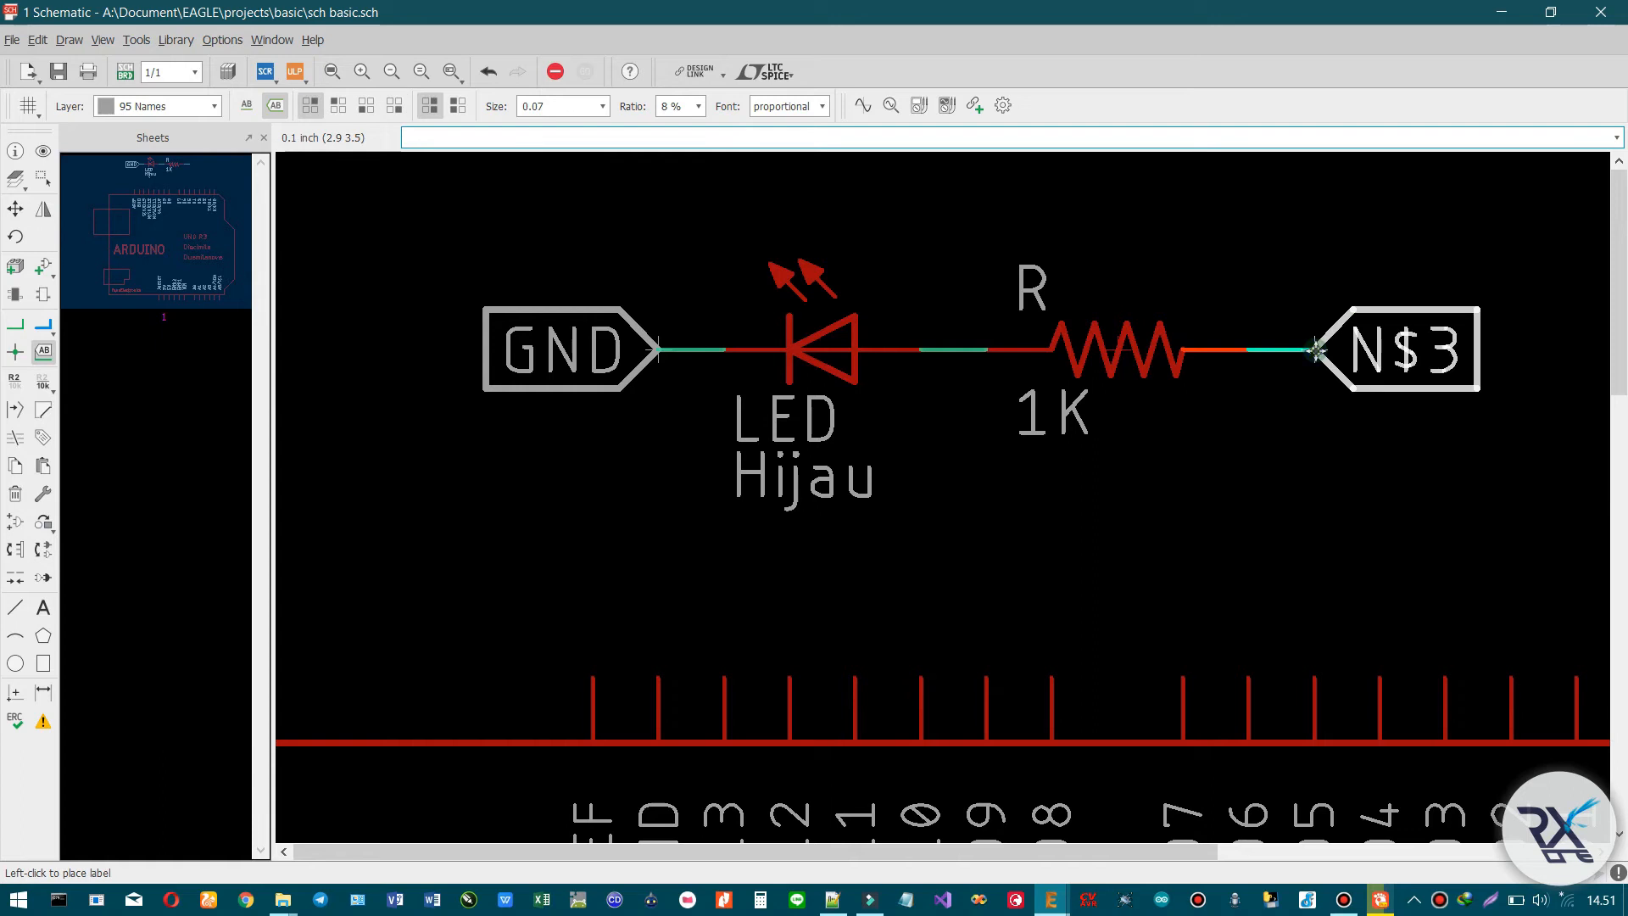
click(1315, 350)
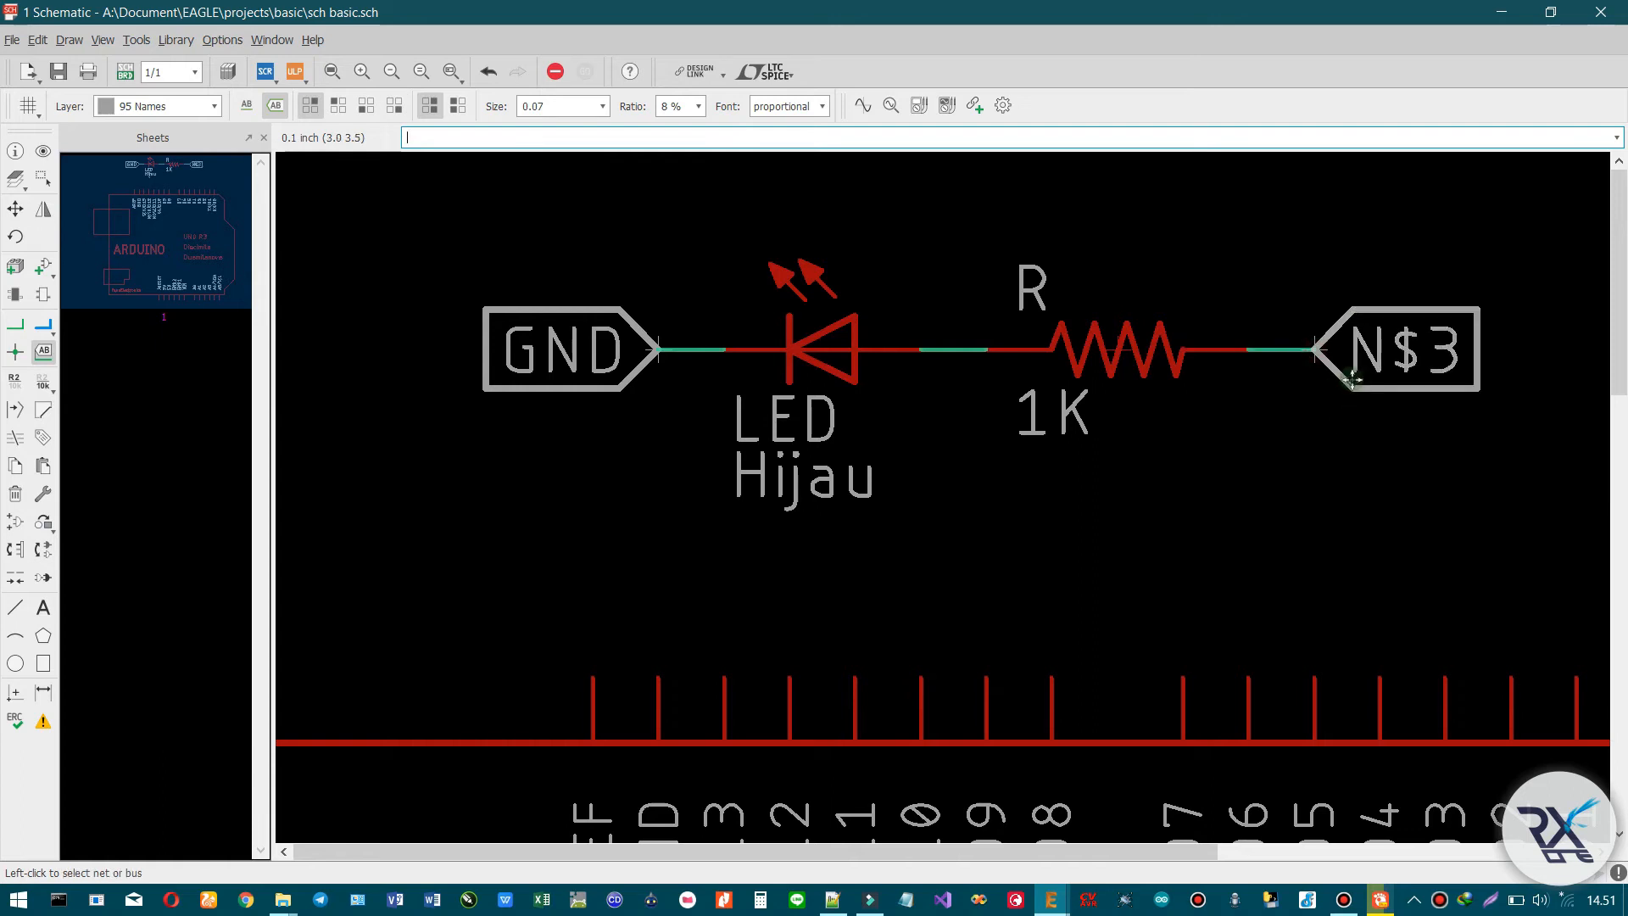
- Rename the labelled net at the resistor's free end as PIN9
right_click(1315, 350)
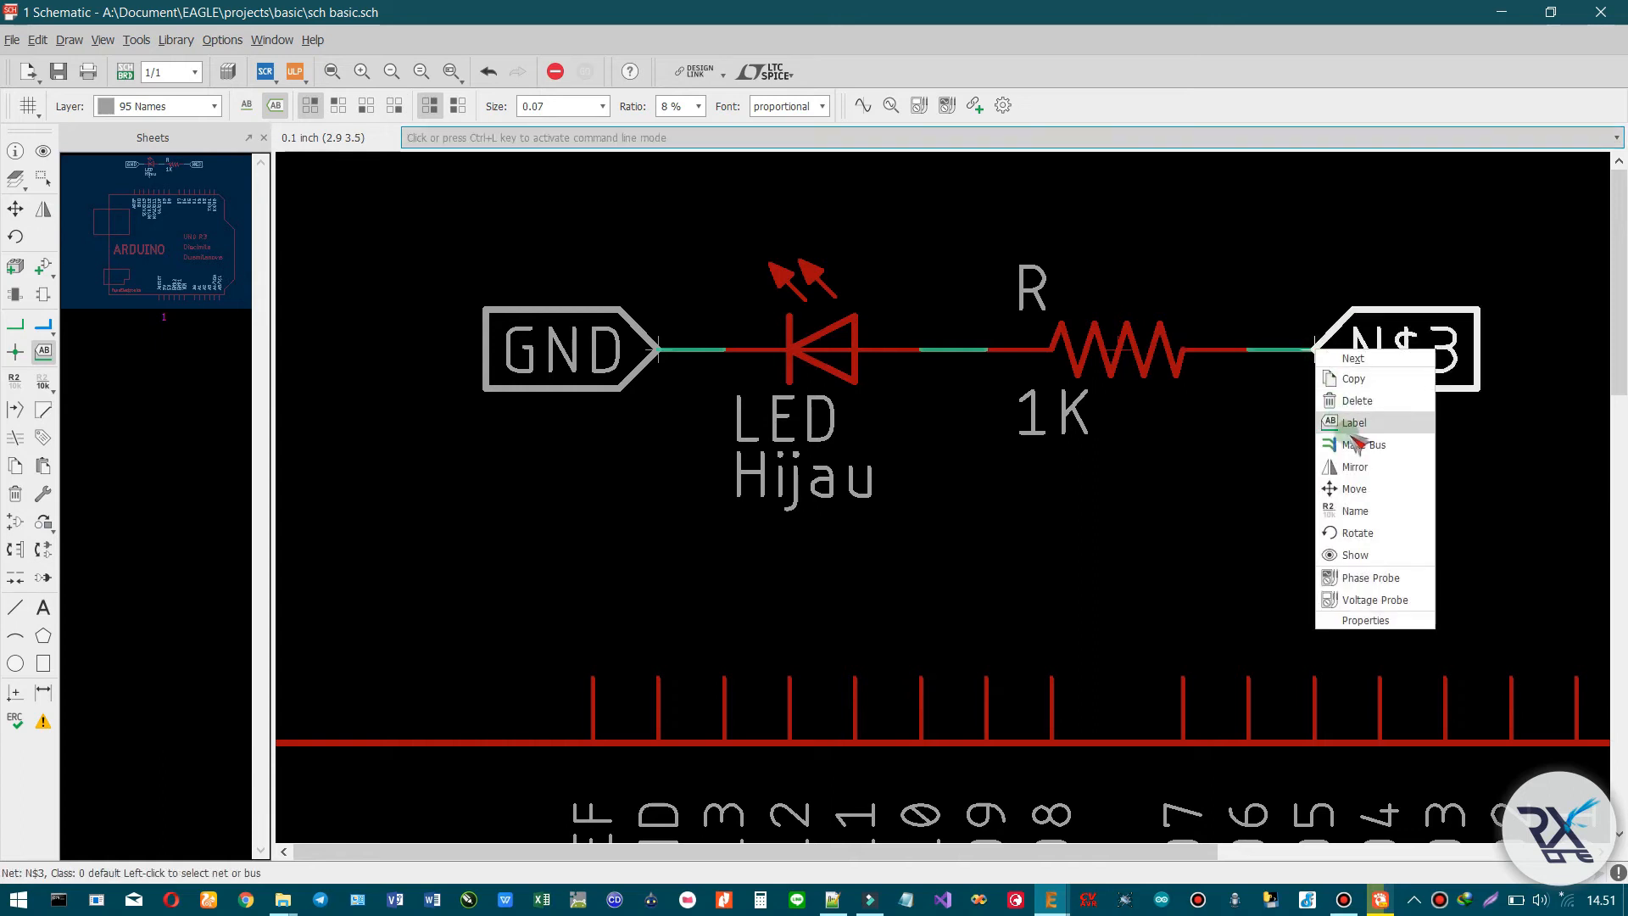
click(1360, 514)
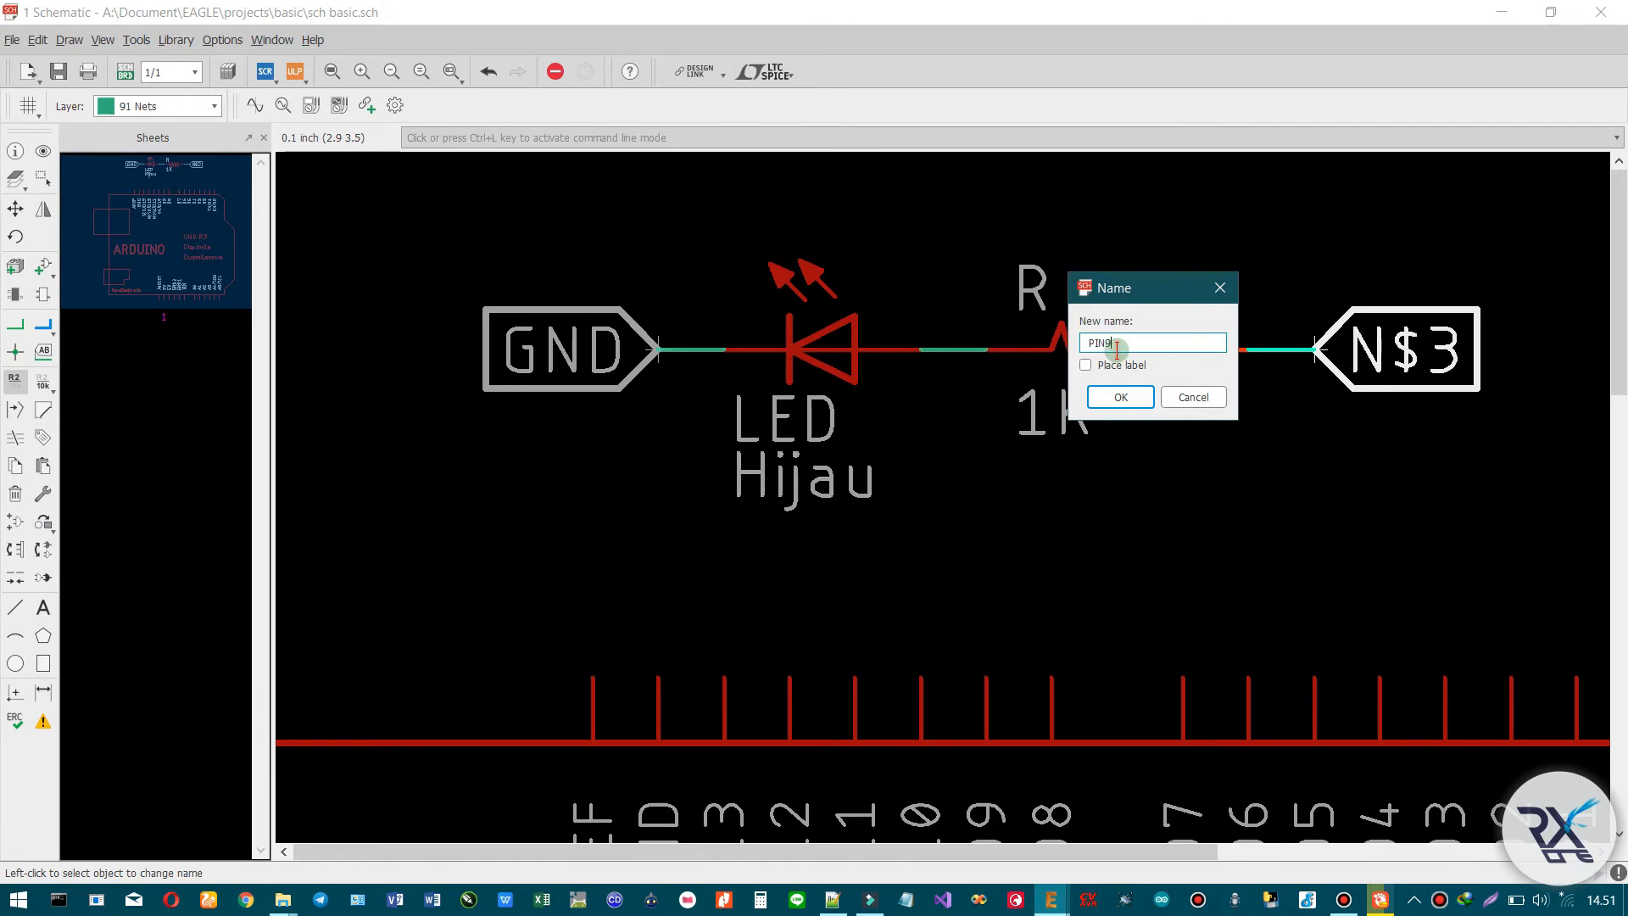
key(Return)
- Move the Arduino beside the LED circuit and rotate it so that its digital pins face the GND label
scroll(1116, 349, down, 5)
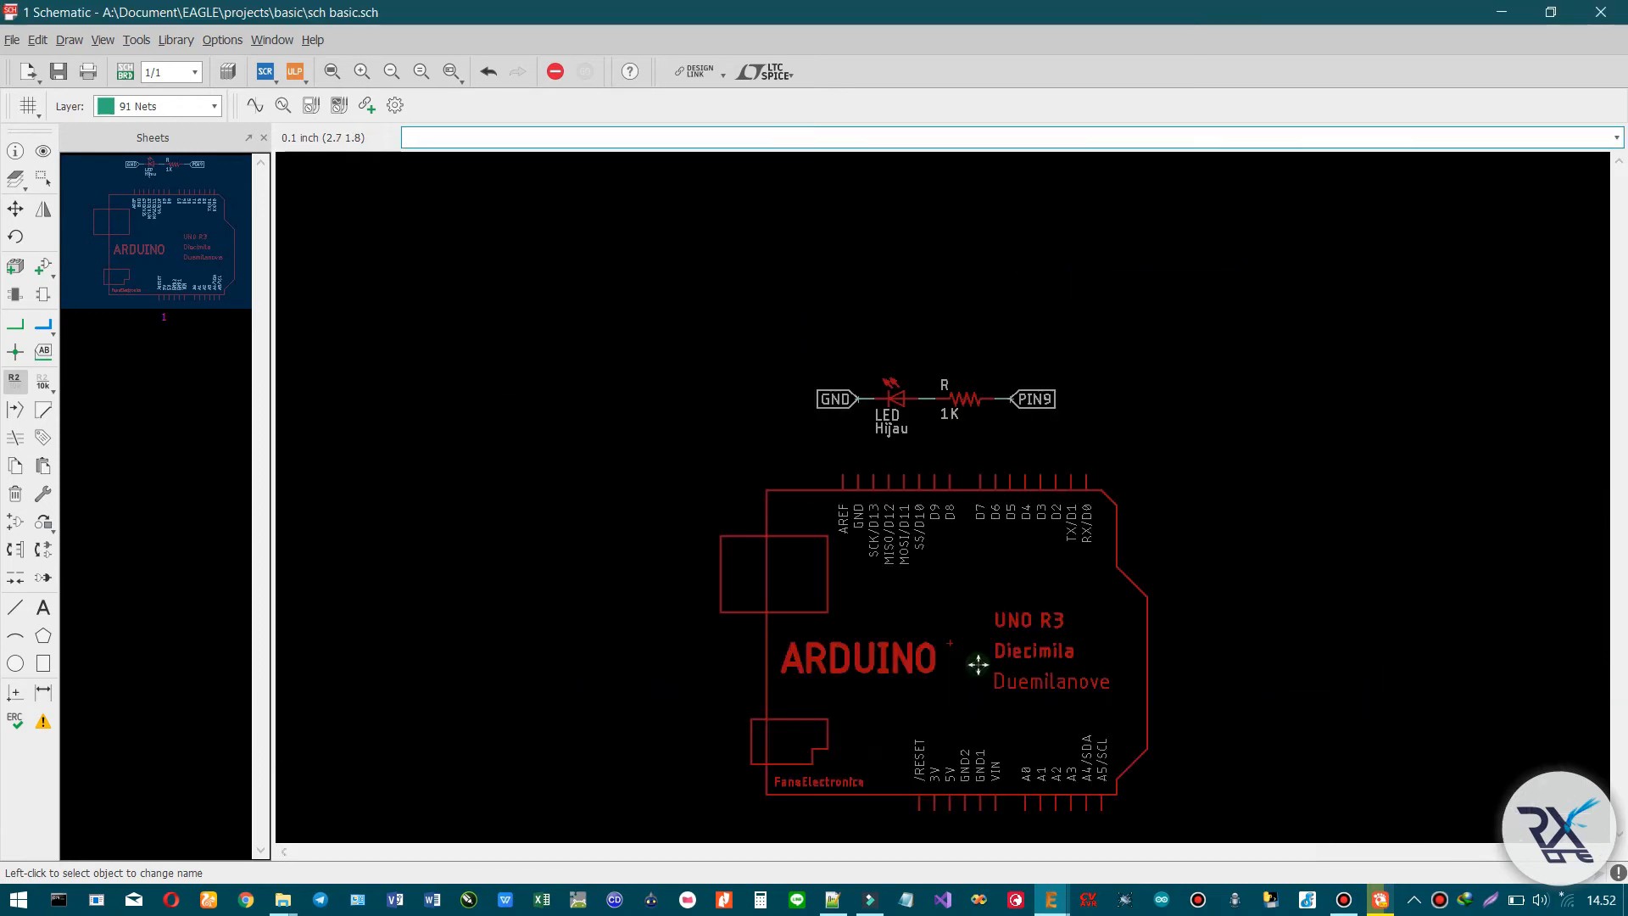
click(15, 209)
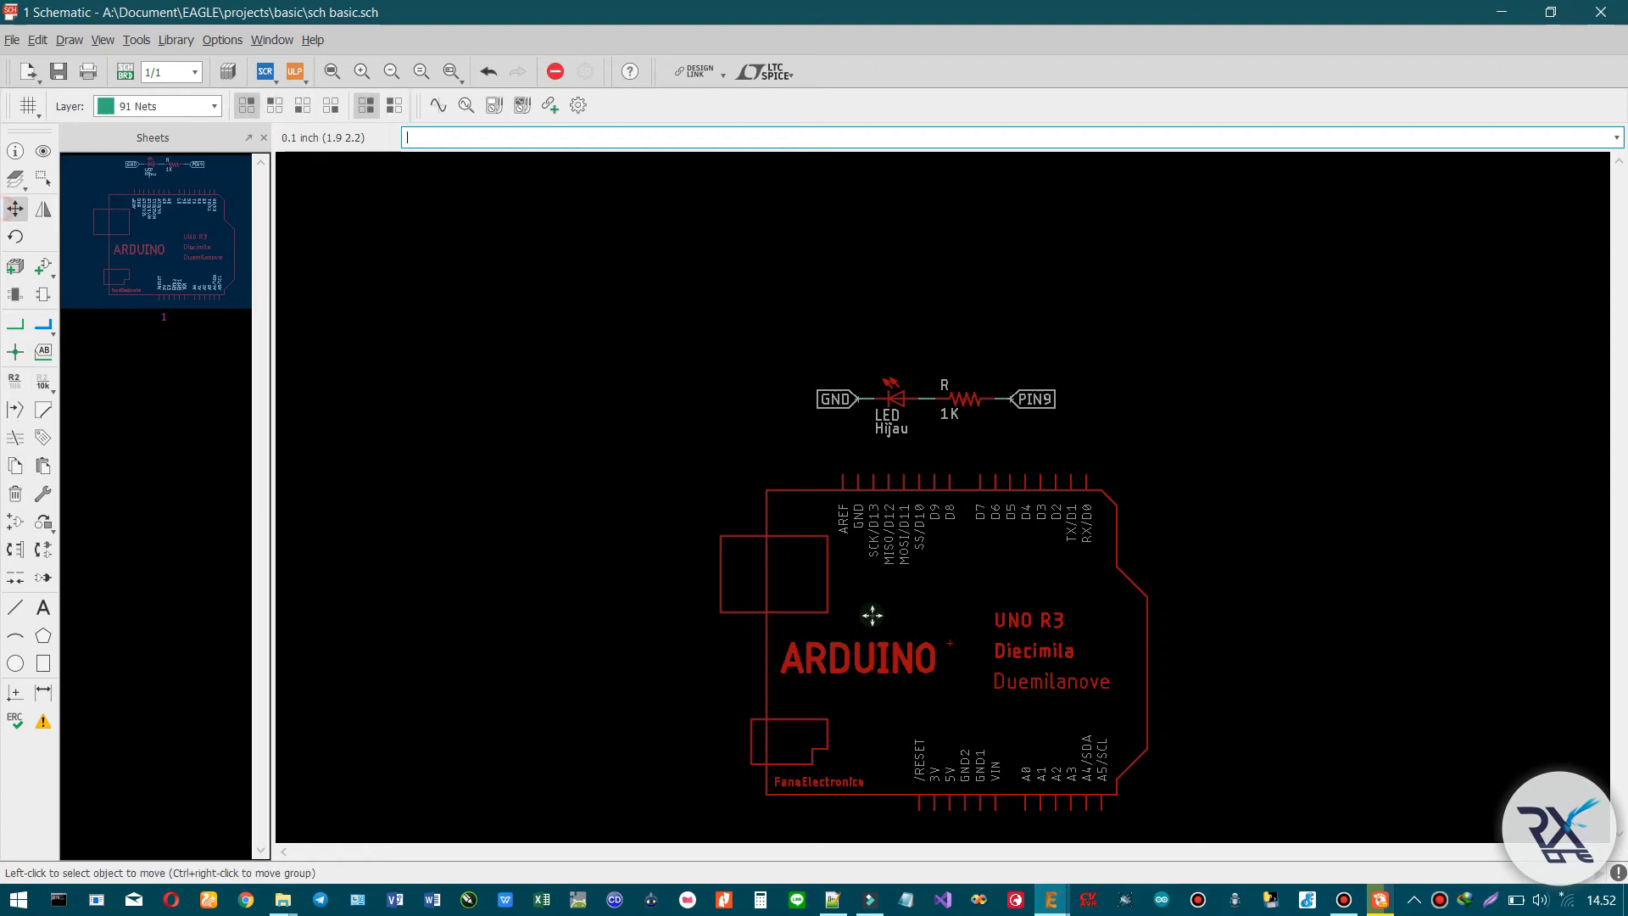
click(945, 640)
right_click(563, 483)
right_click(566, 493)
right_click(566, 494)
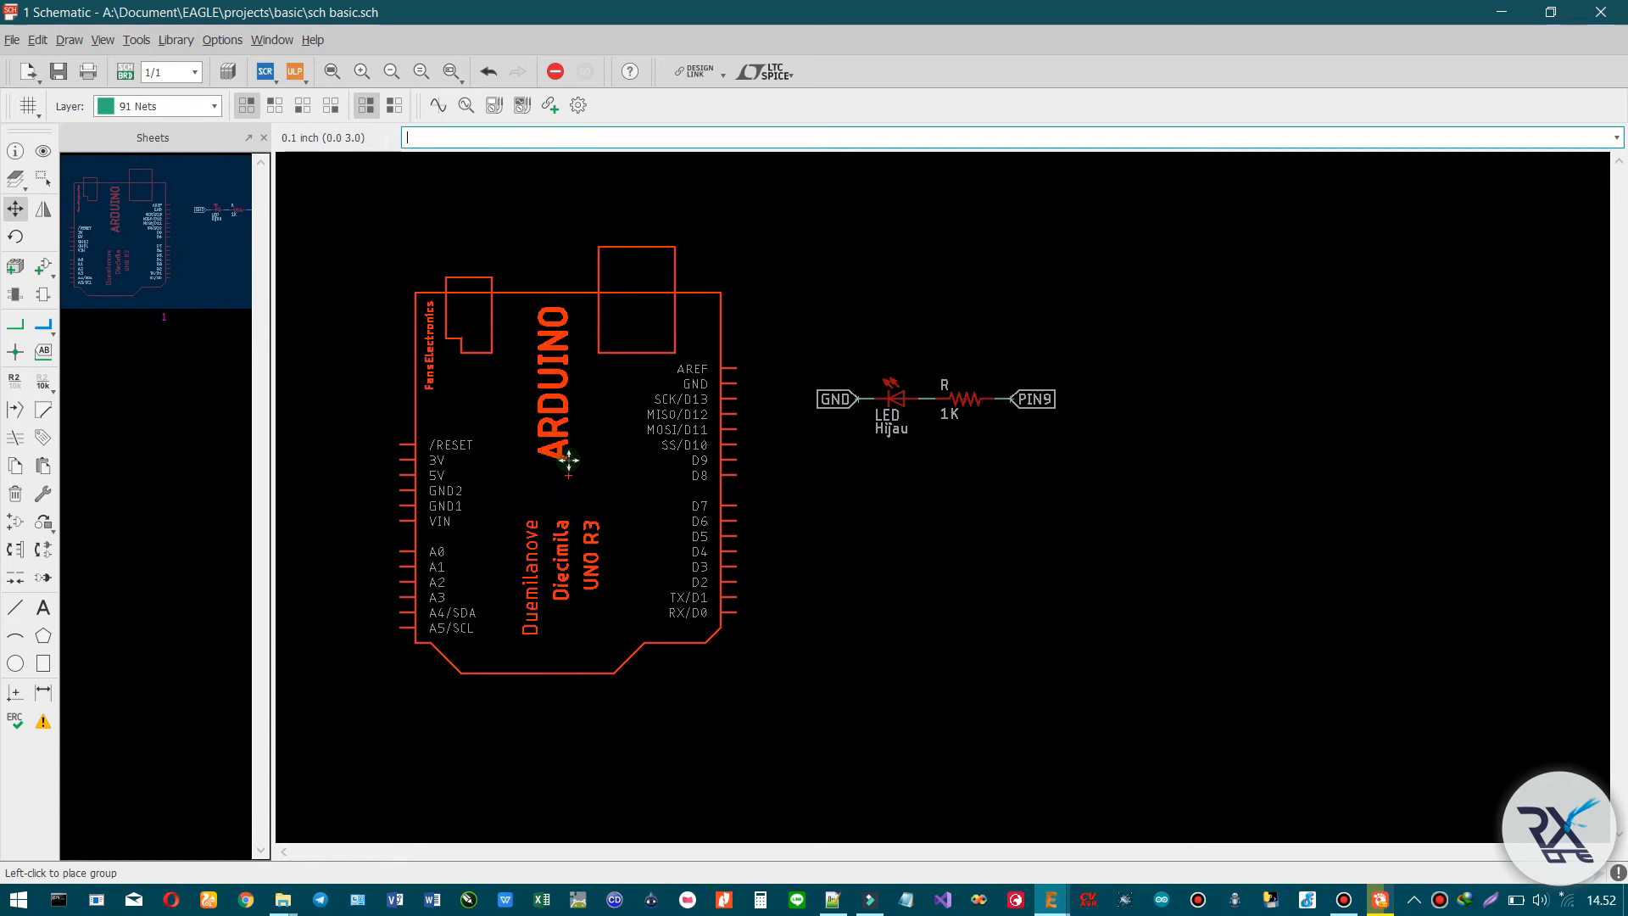
click(533, 476)
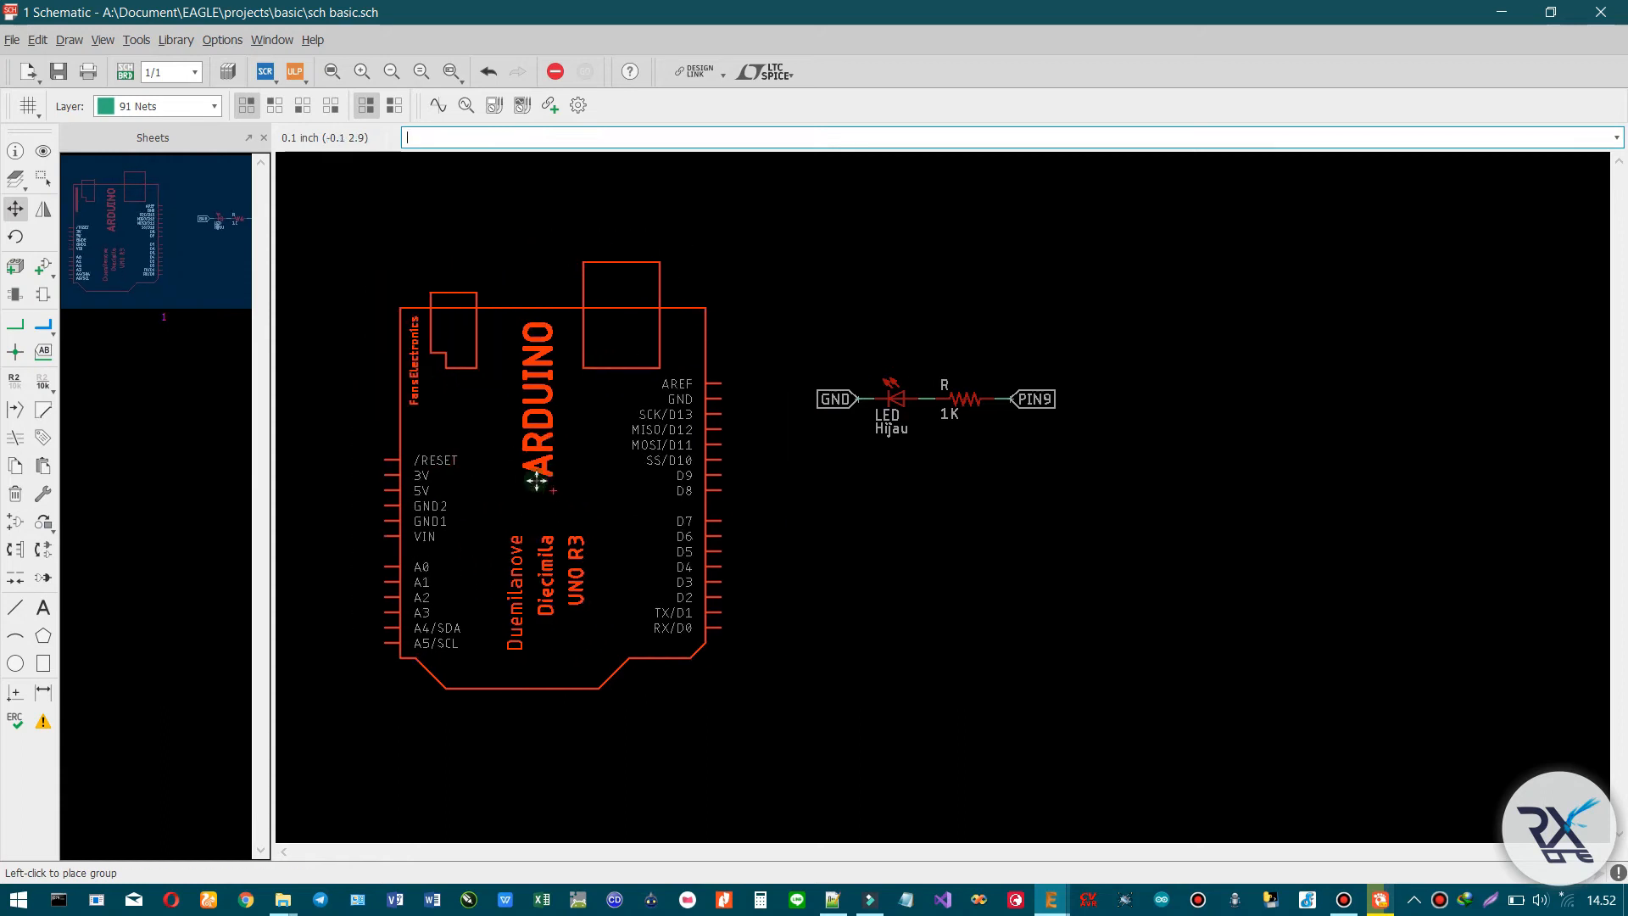
- Draw open-ended nets about 0.1 inch long from the Arduino's upper GND pin and from pin D9
scroll(746, 415, up, 2)
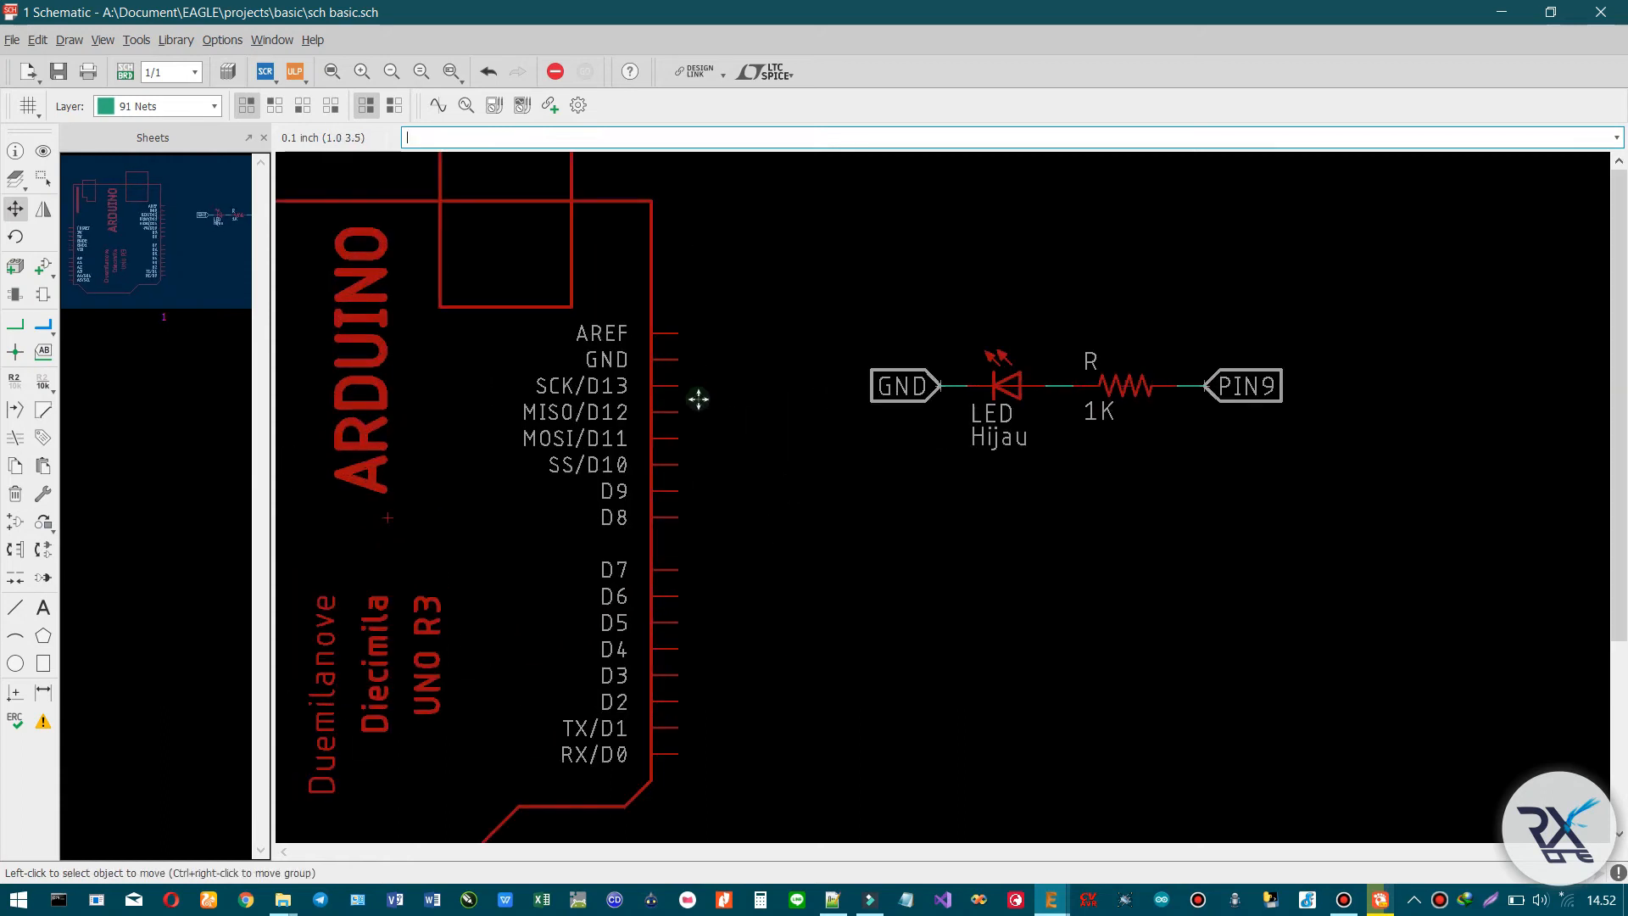
click(15, 325)
click(677, 359)
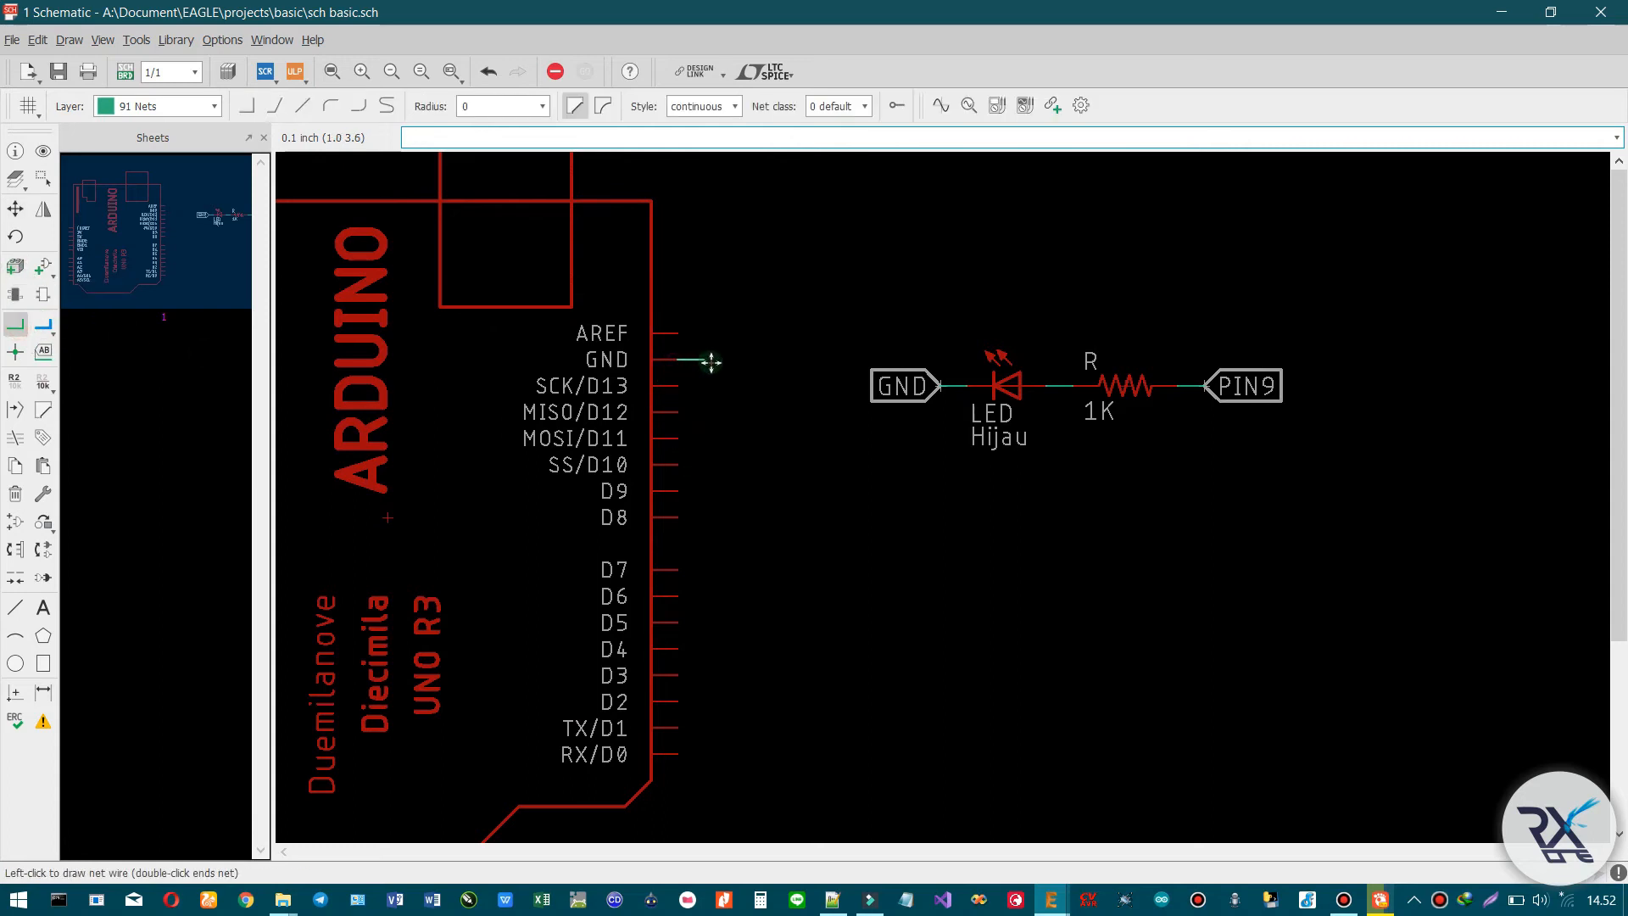
double_click(713, 372)
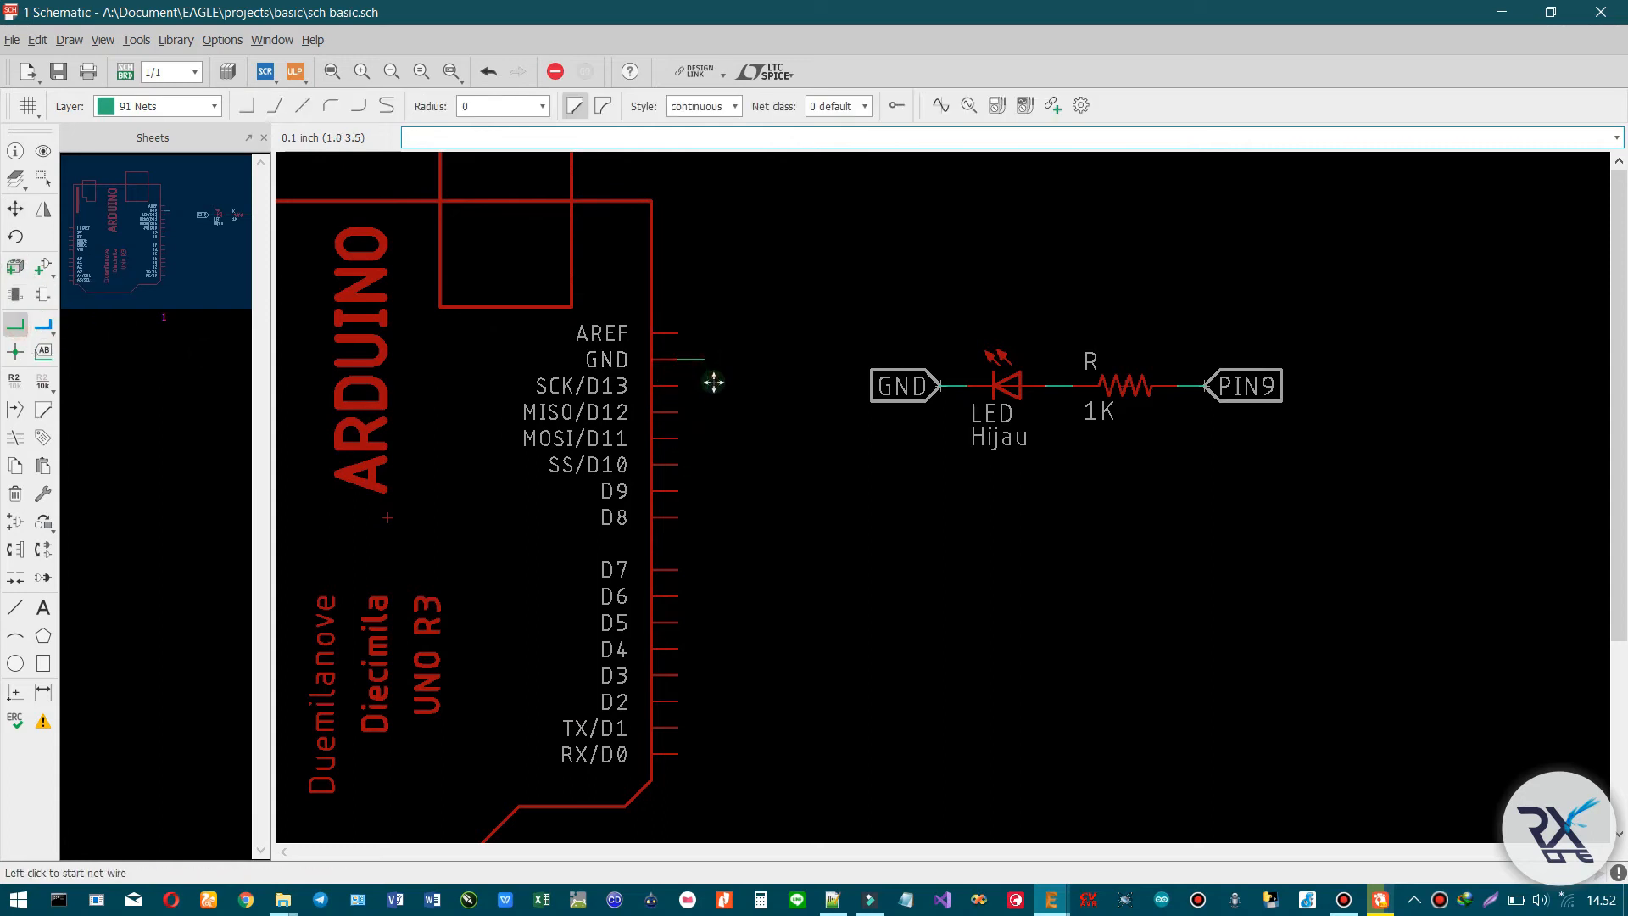
click(679, 492)
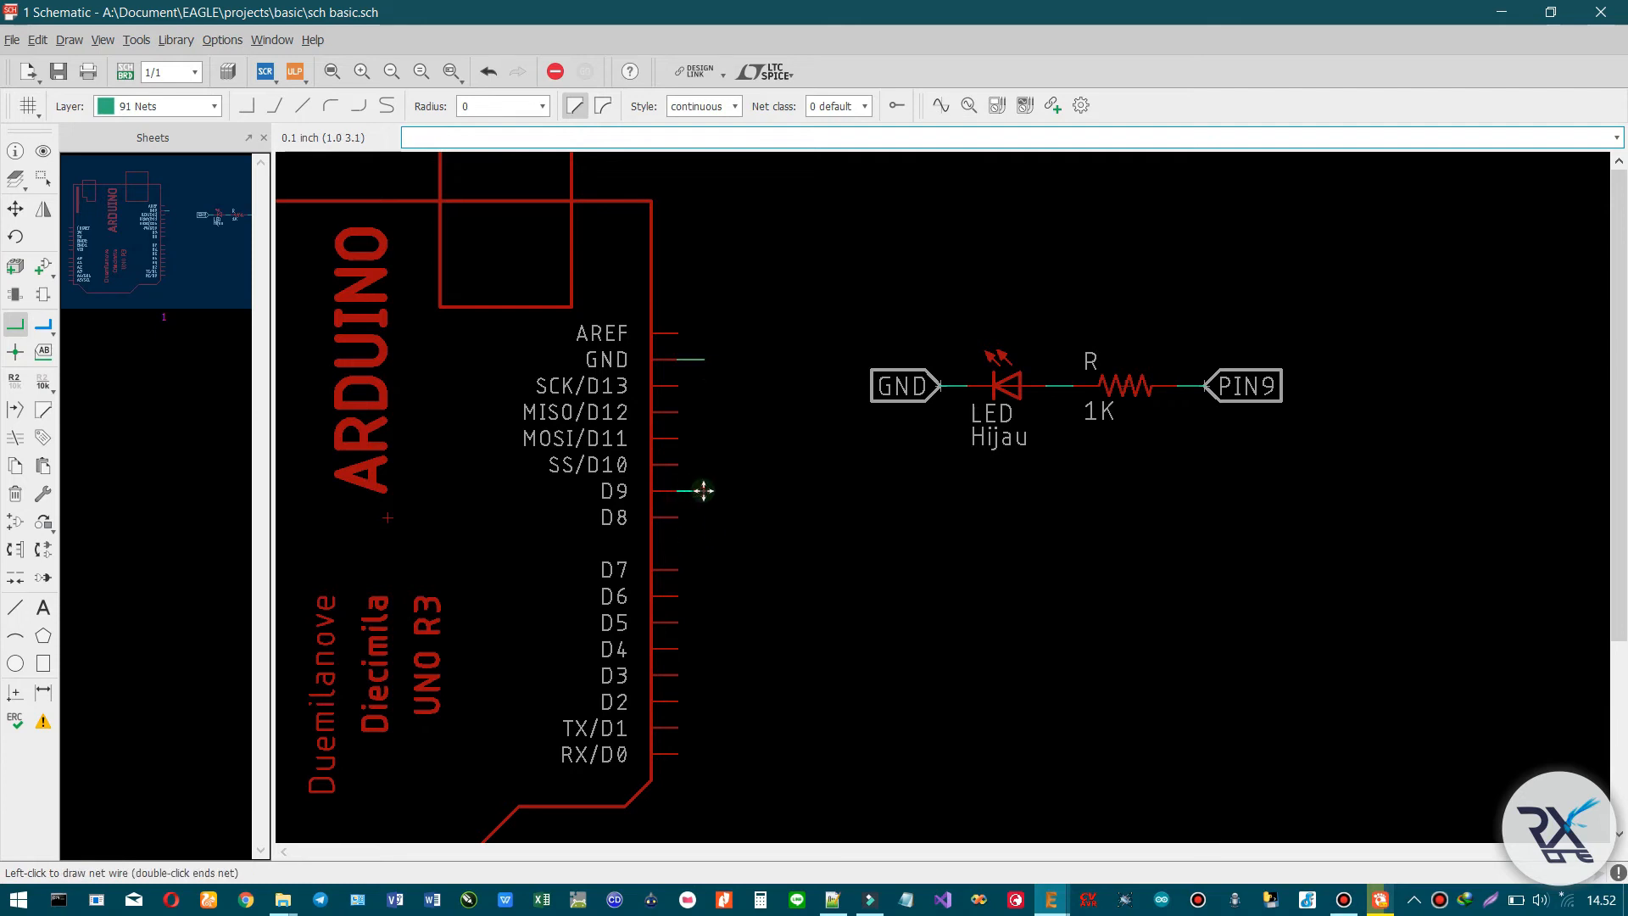
click(703, 491)
double_click(717, 495)
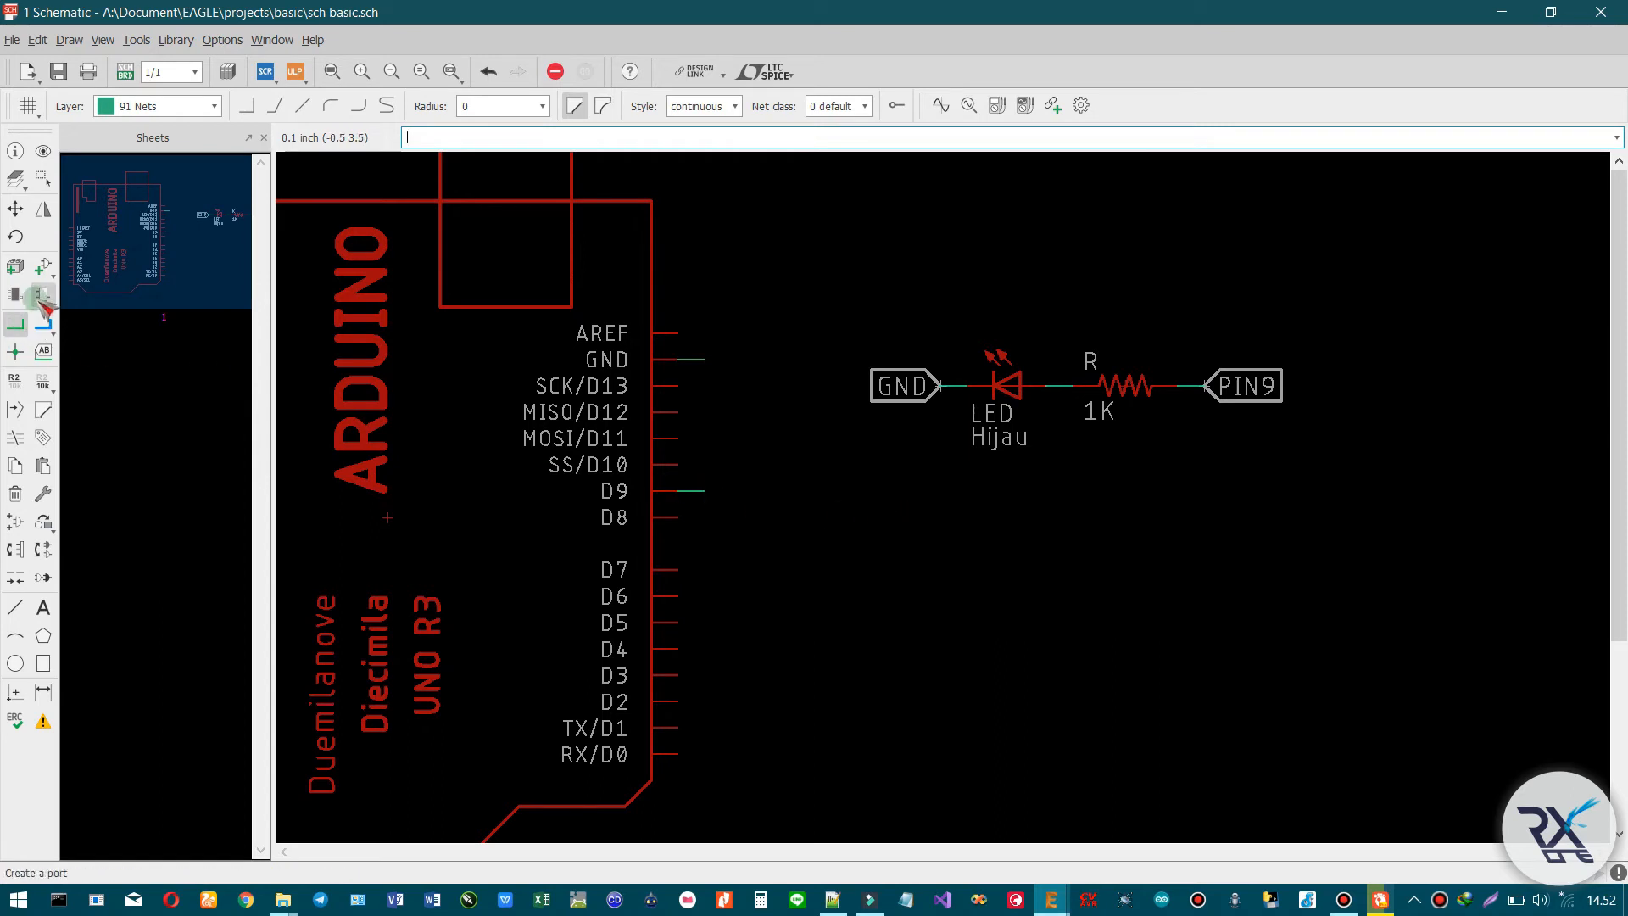
- Attach a cross-reference label to the open end of the net on the Arduino's upper GND pin
click(43, 351)
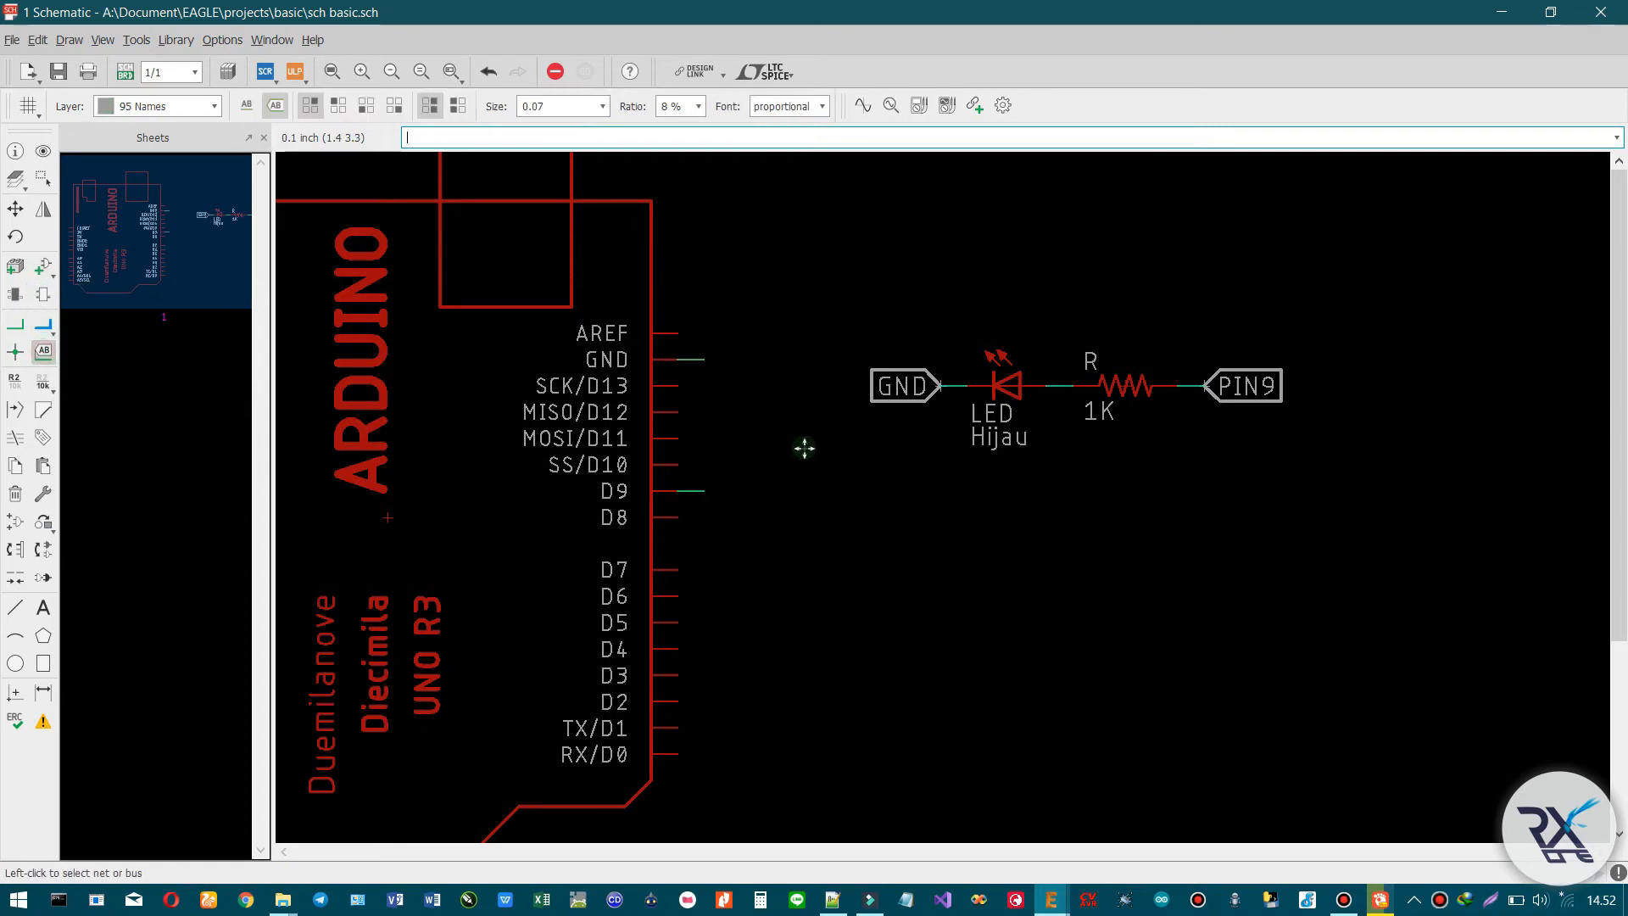
click(704, 360)
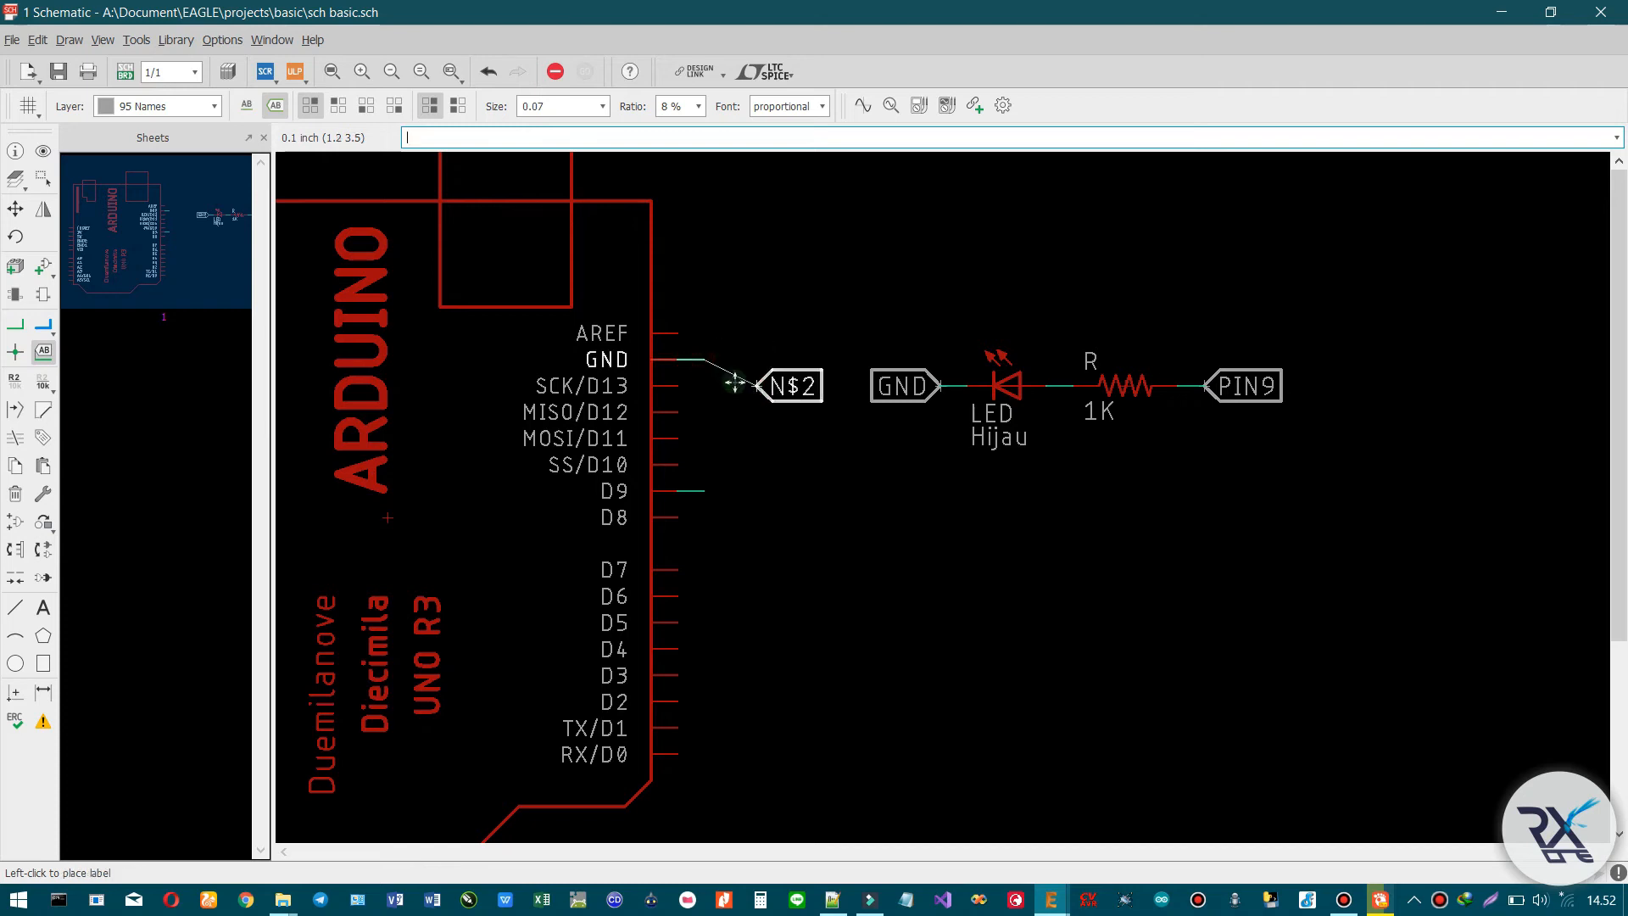
click(703, 360)
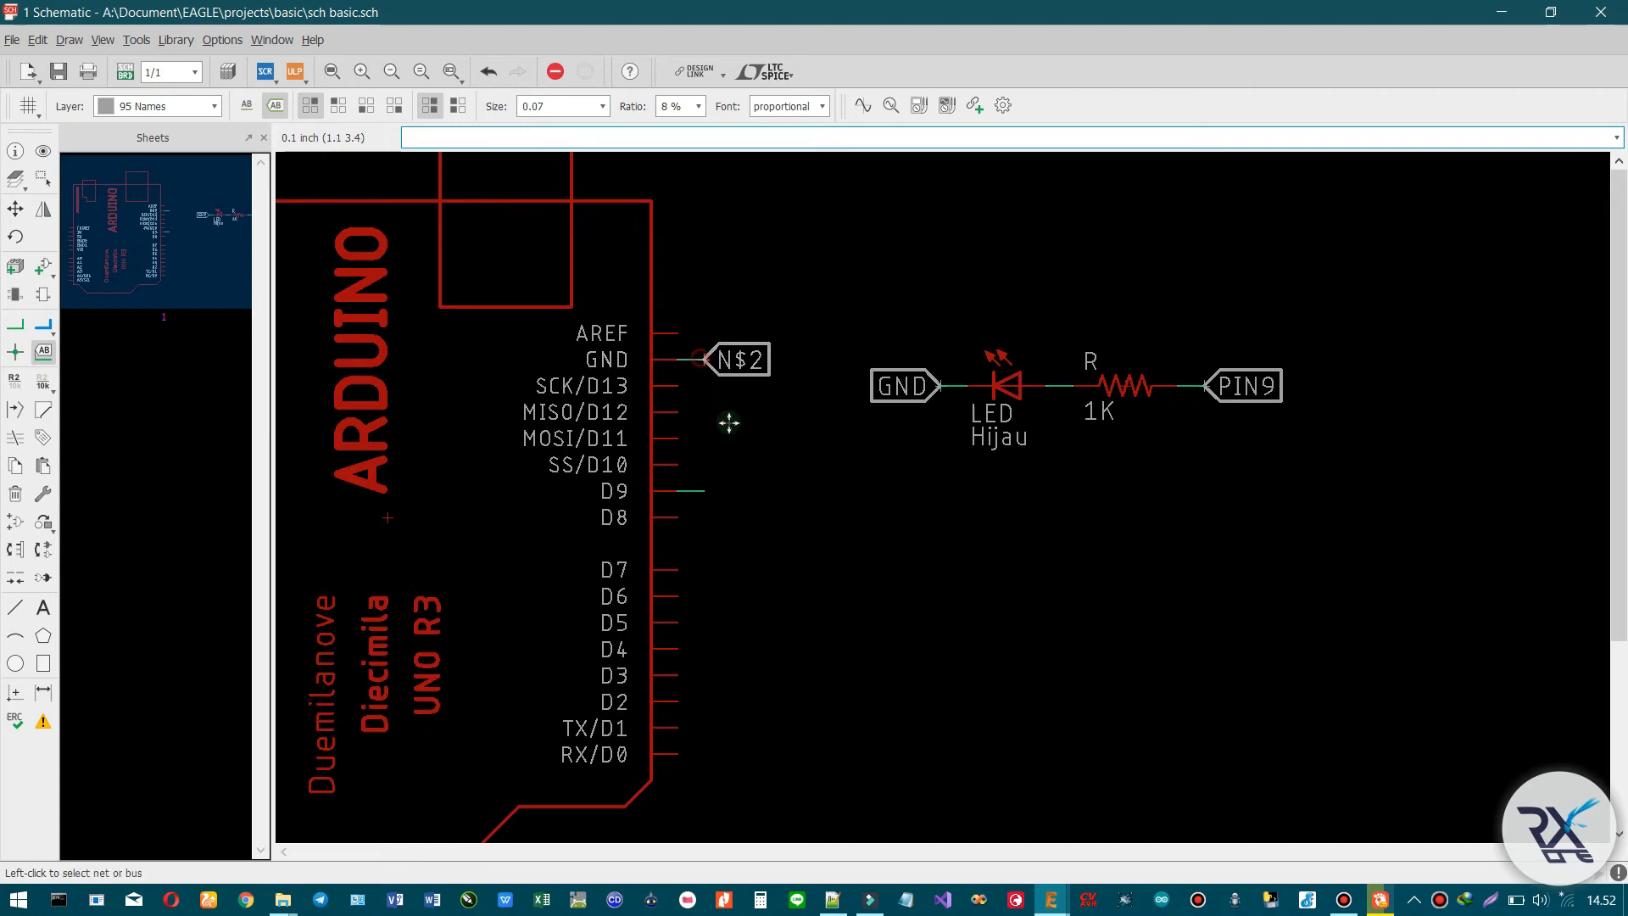
- Rename the labelled net on the Arduino's upper GND pin as GND and connect it to the existing GND net
right_click(704, 361)
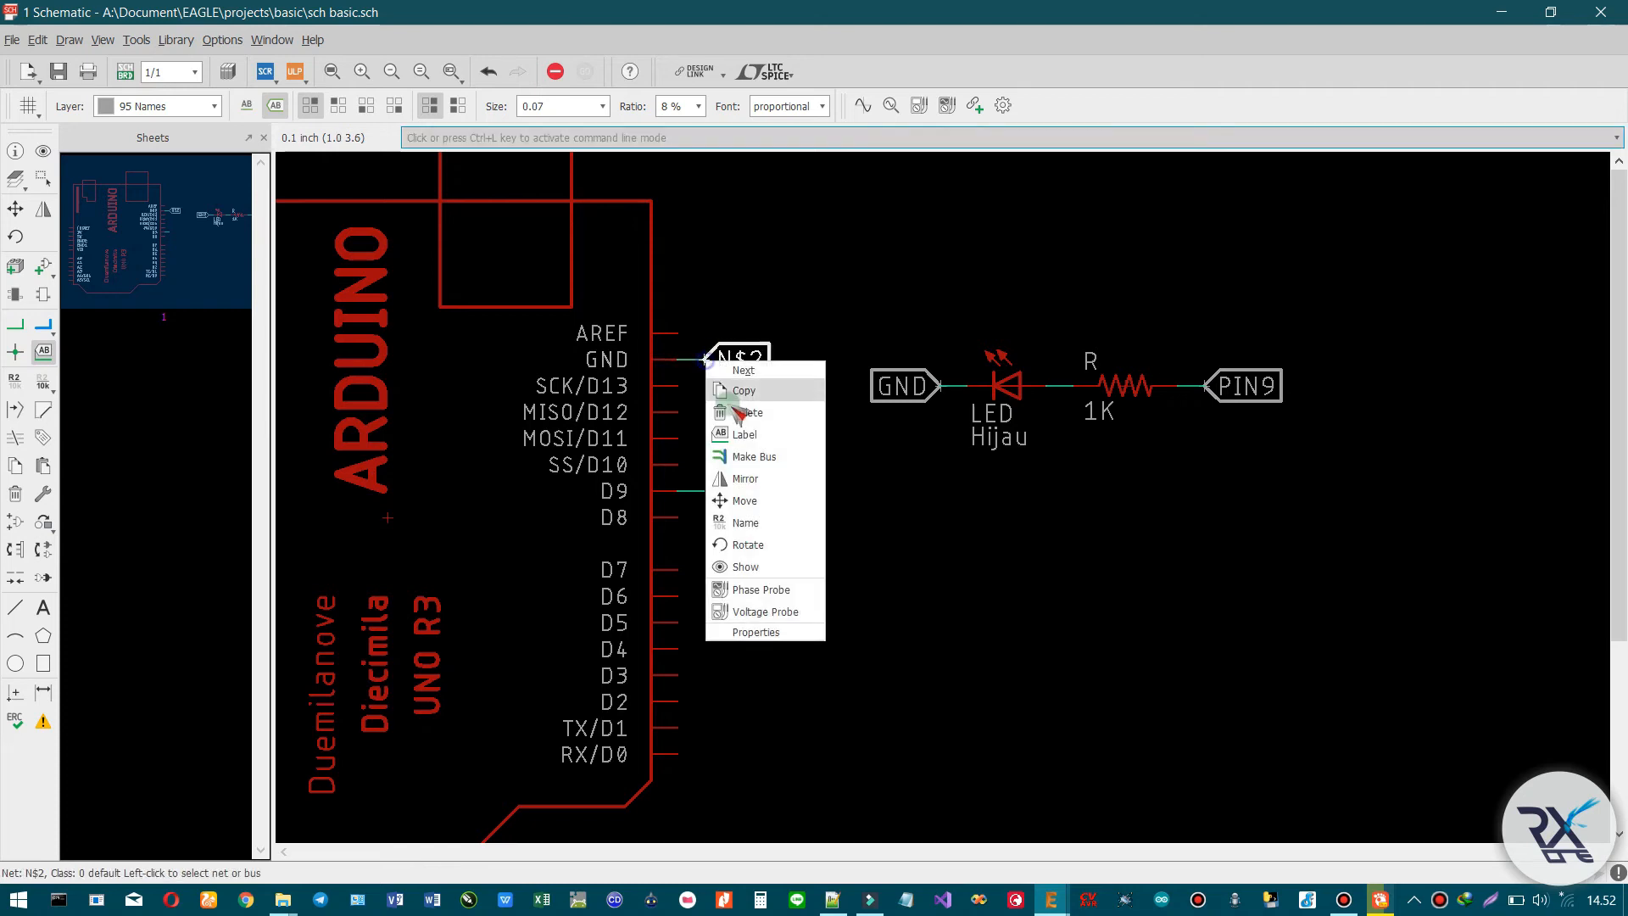
click(745, 527)
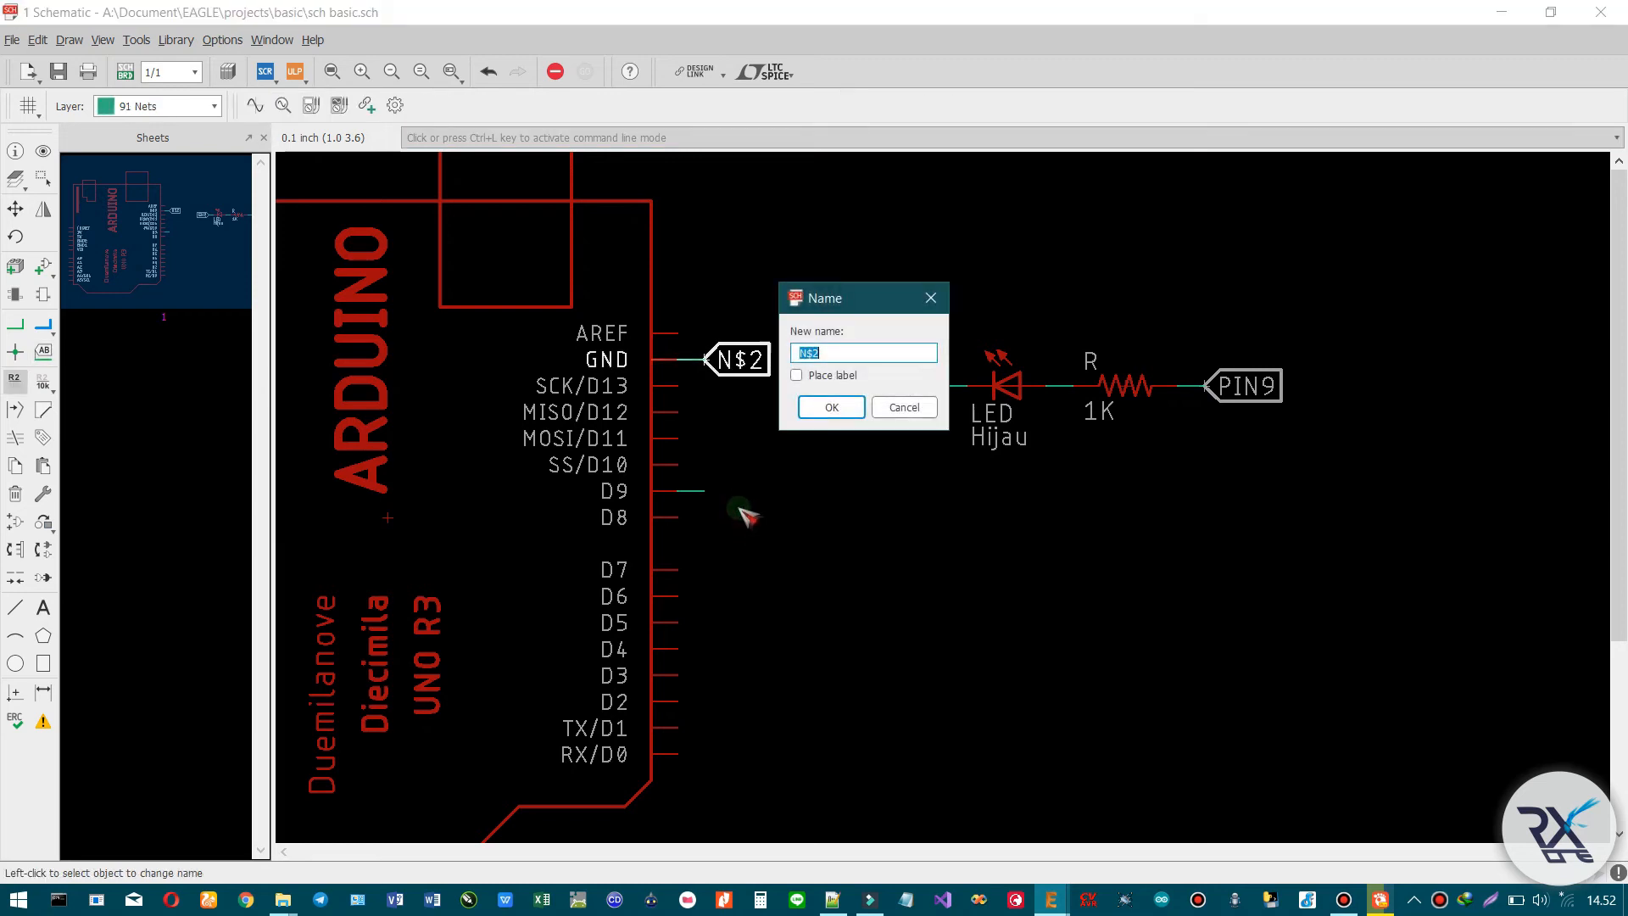
text(GND)
click(829, 409)
drag(809, 363, 798, 423)
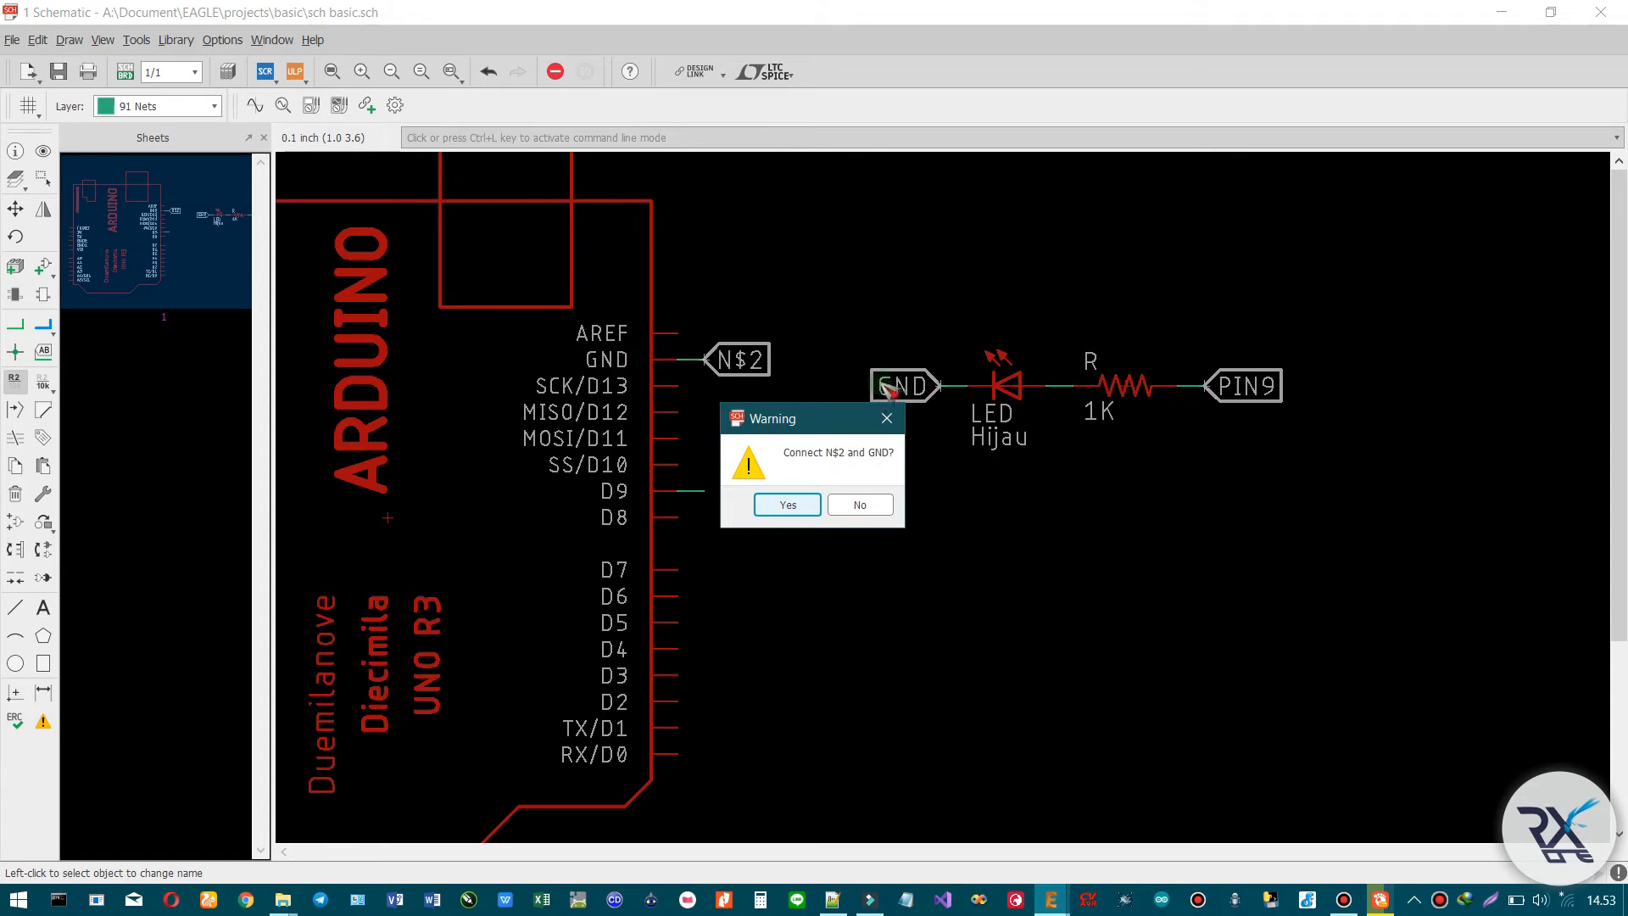
click(776, 505)
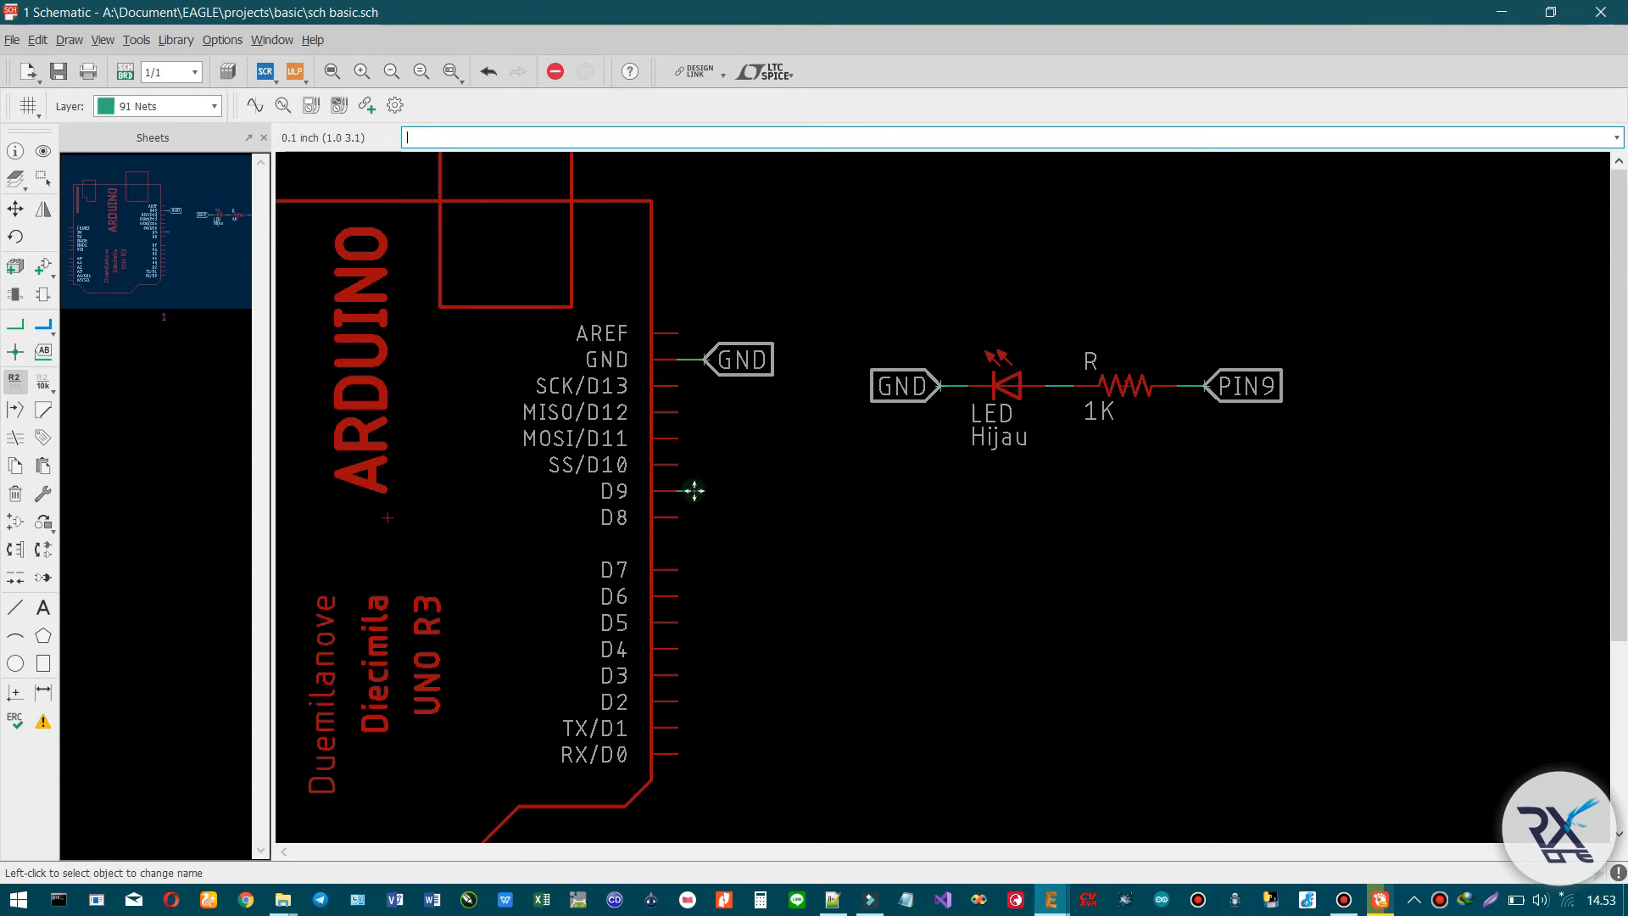
- Attach a cross-reference label to the open end of the net on the Arduino's D9 pin
click(44, 350)
click(703, 491)
click(704, 491)
- Rename the D9 net as PIN9, connect it to the existing PIN9 net, and save the schematic
right_click(701, 493)
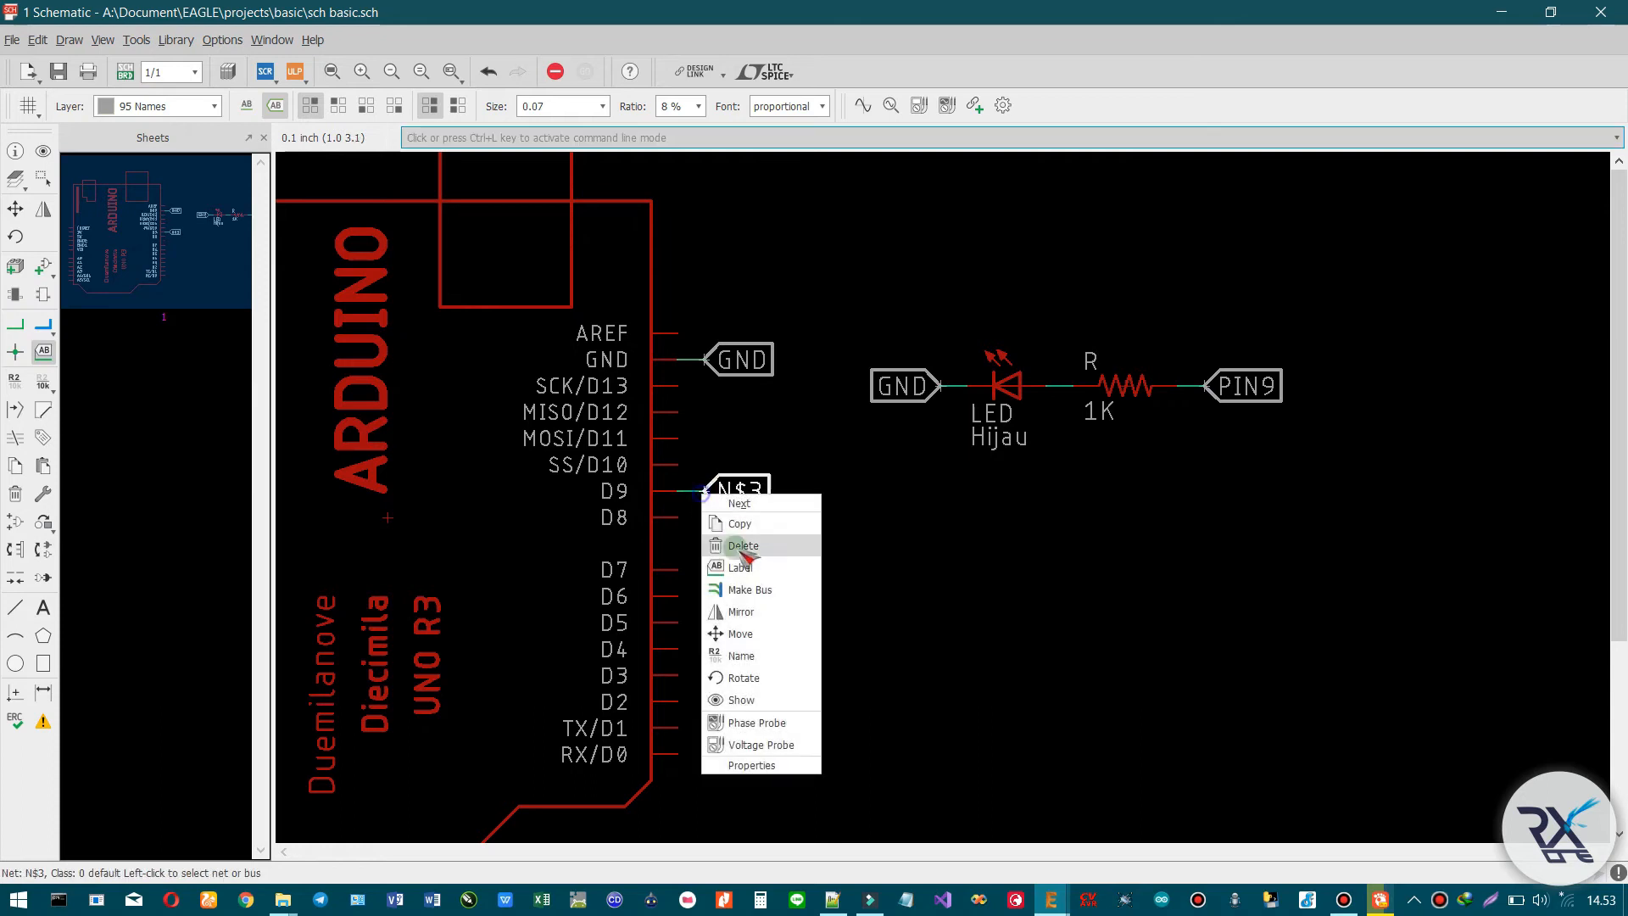
click(740, 657)
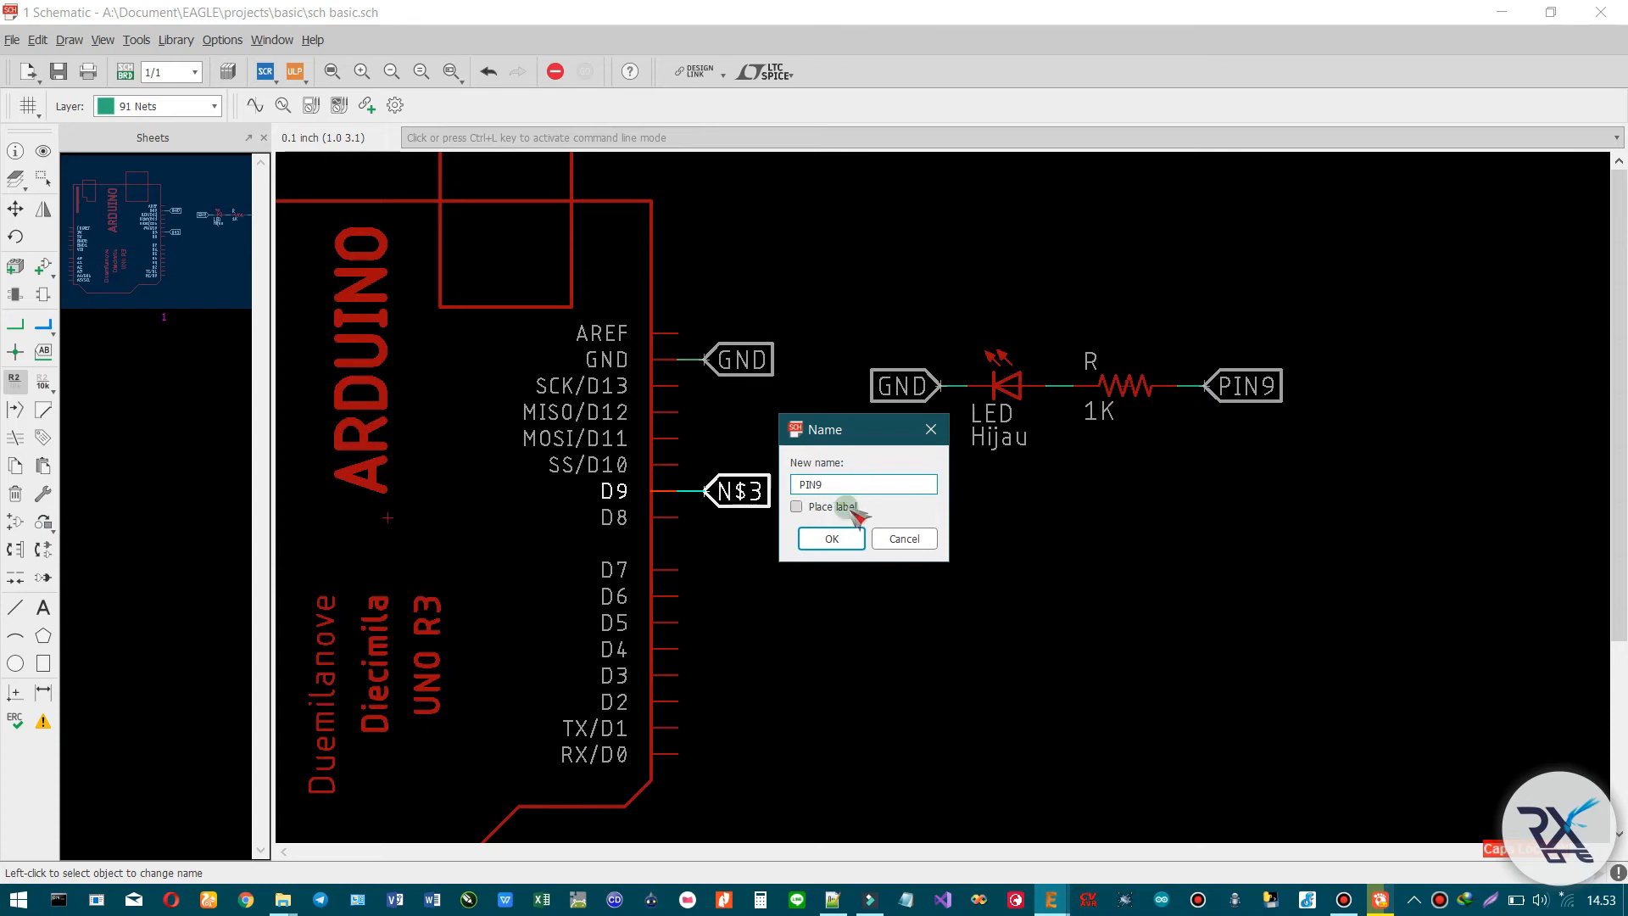
click(829, 546)
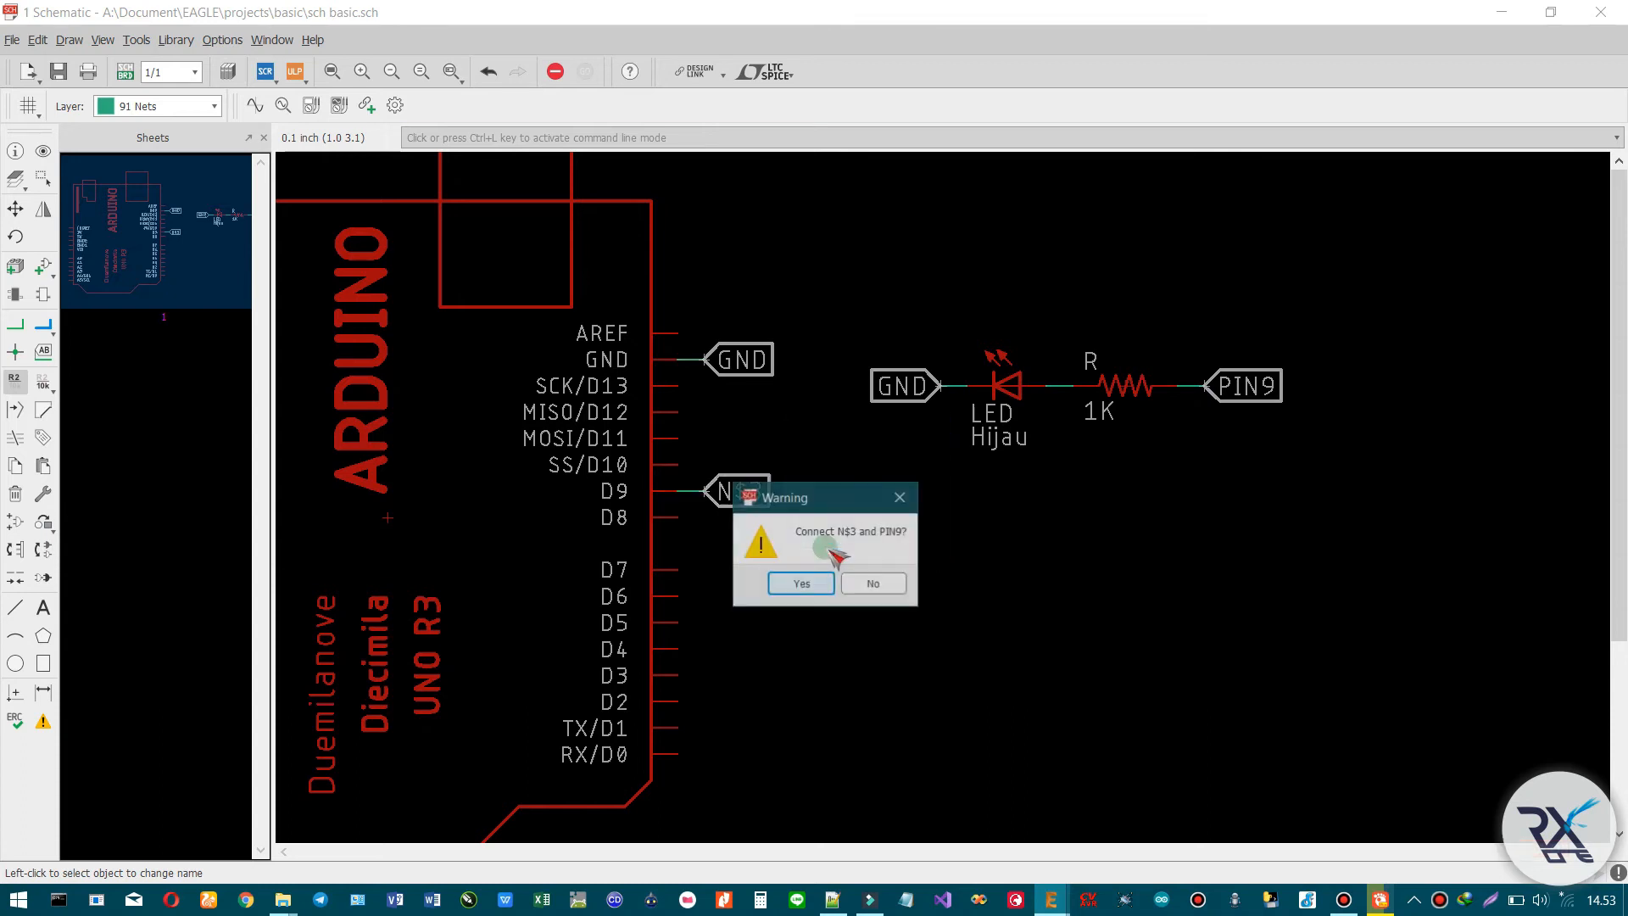
click(807, 589)
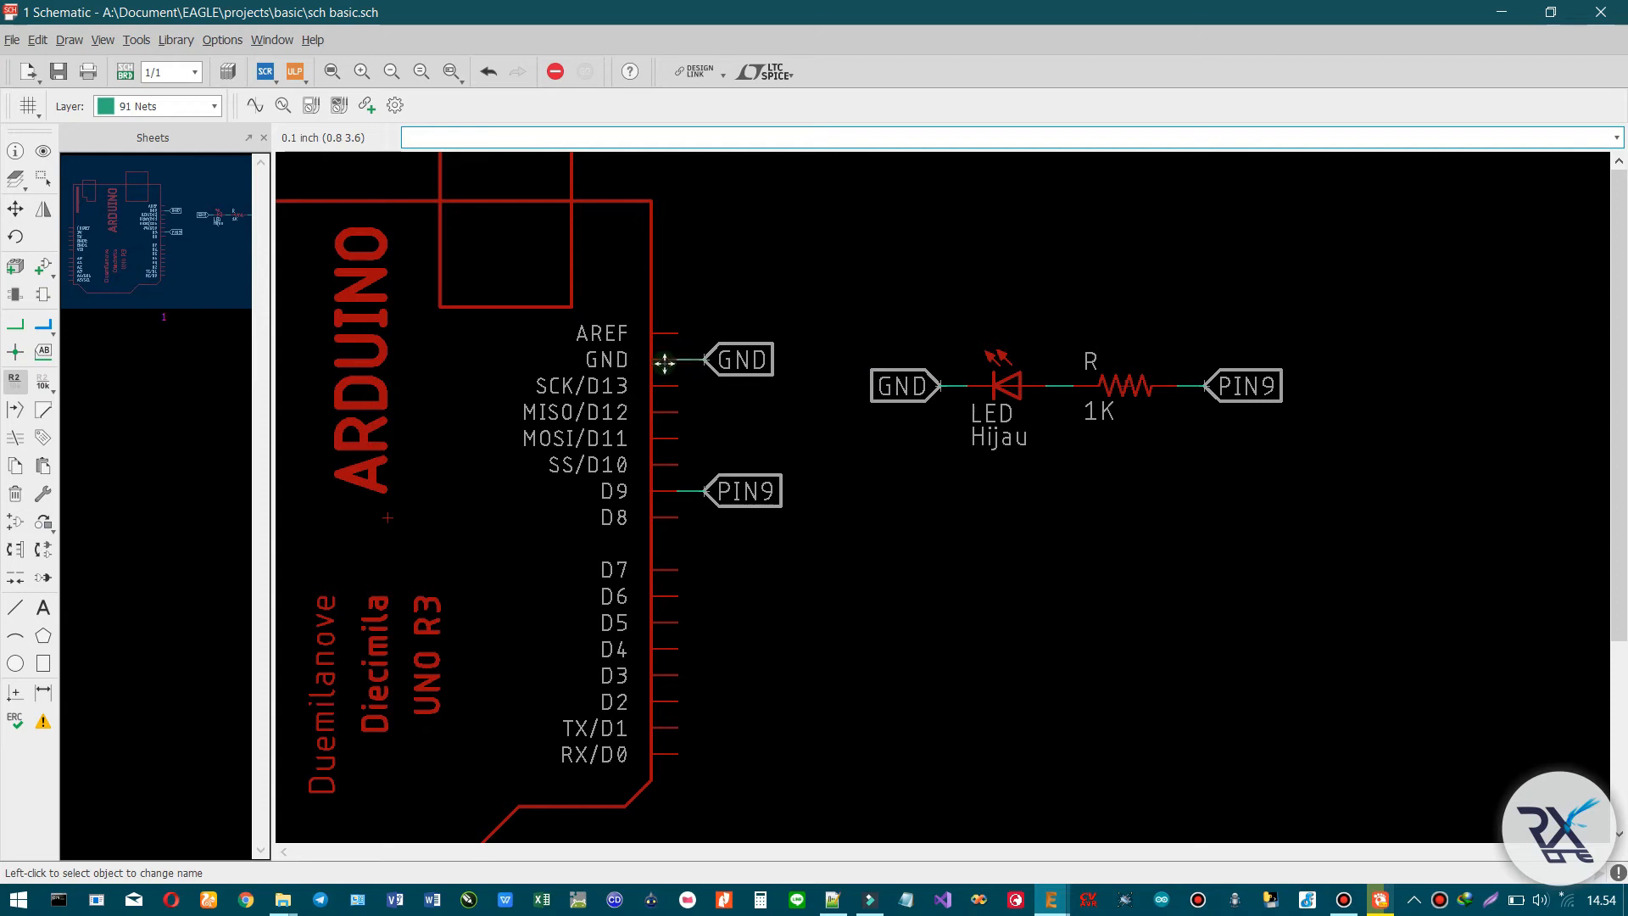
key(ctrl+s)
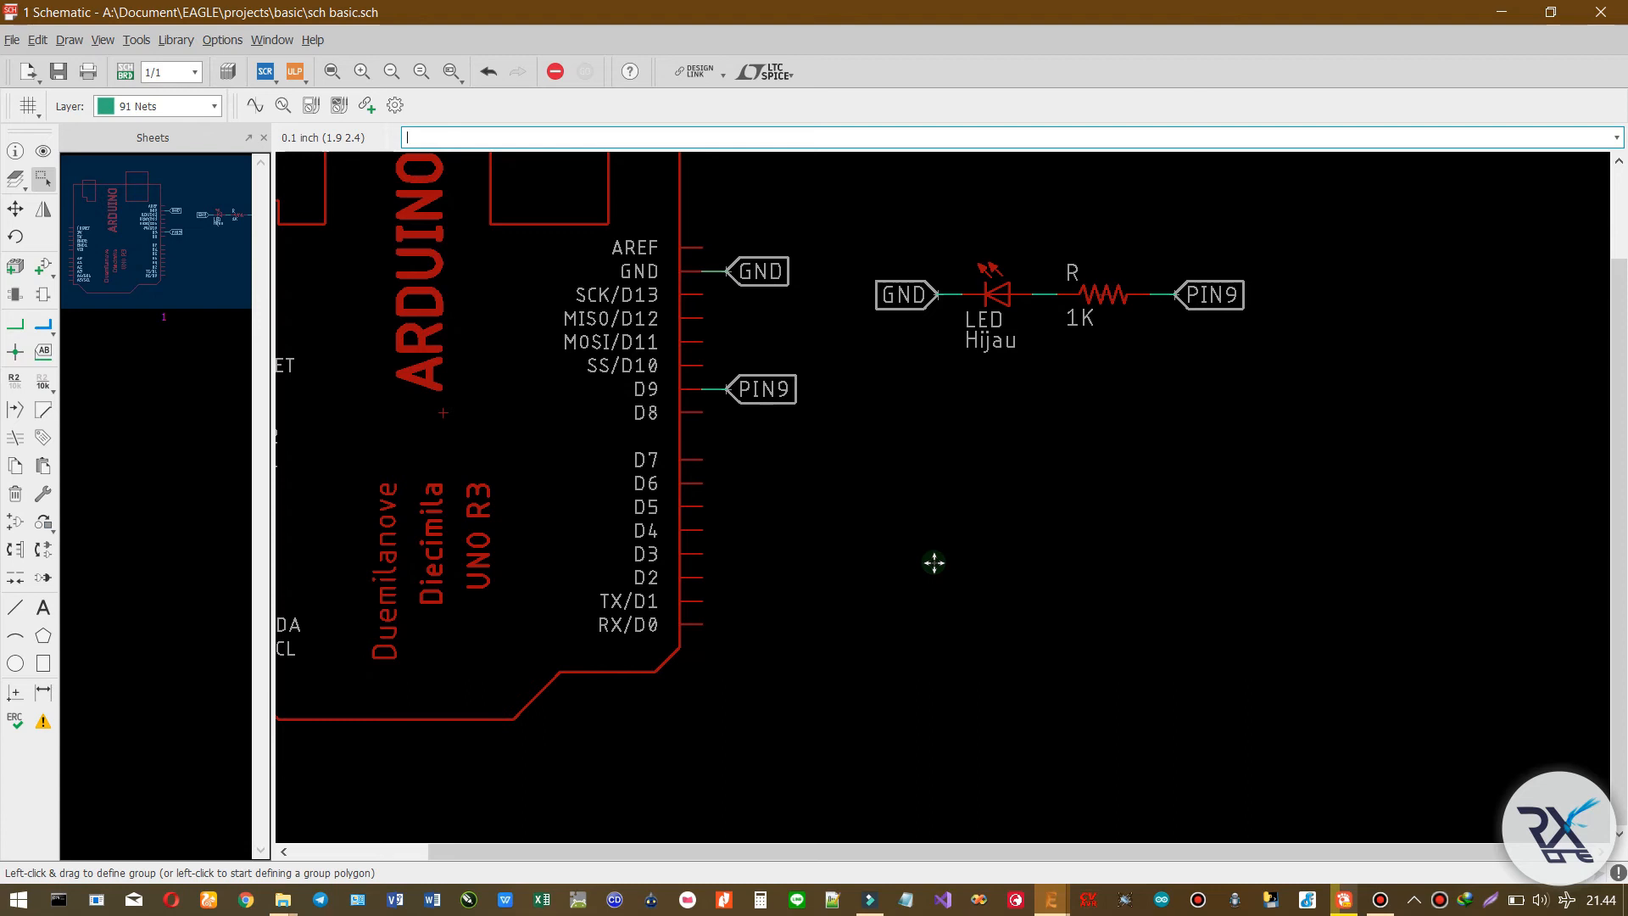
- Add only the first gate of an LM393N comparator in the DIL08 package below the LED circuit
click(44, 266)
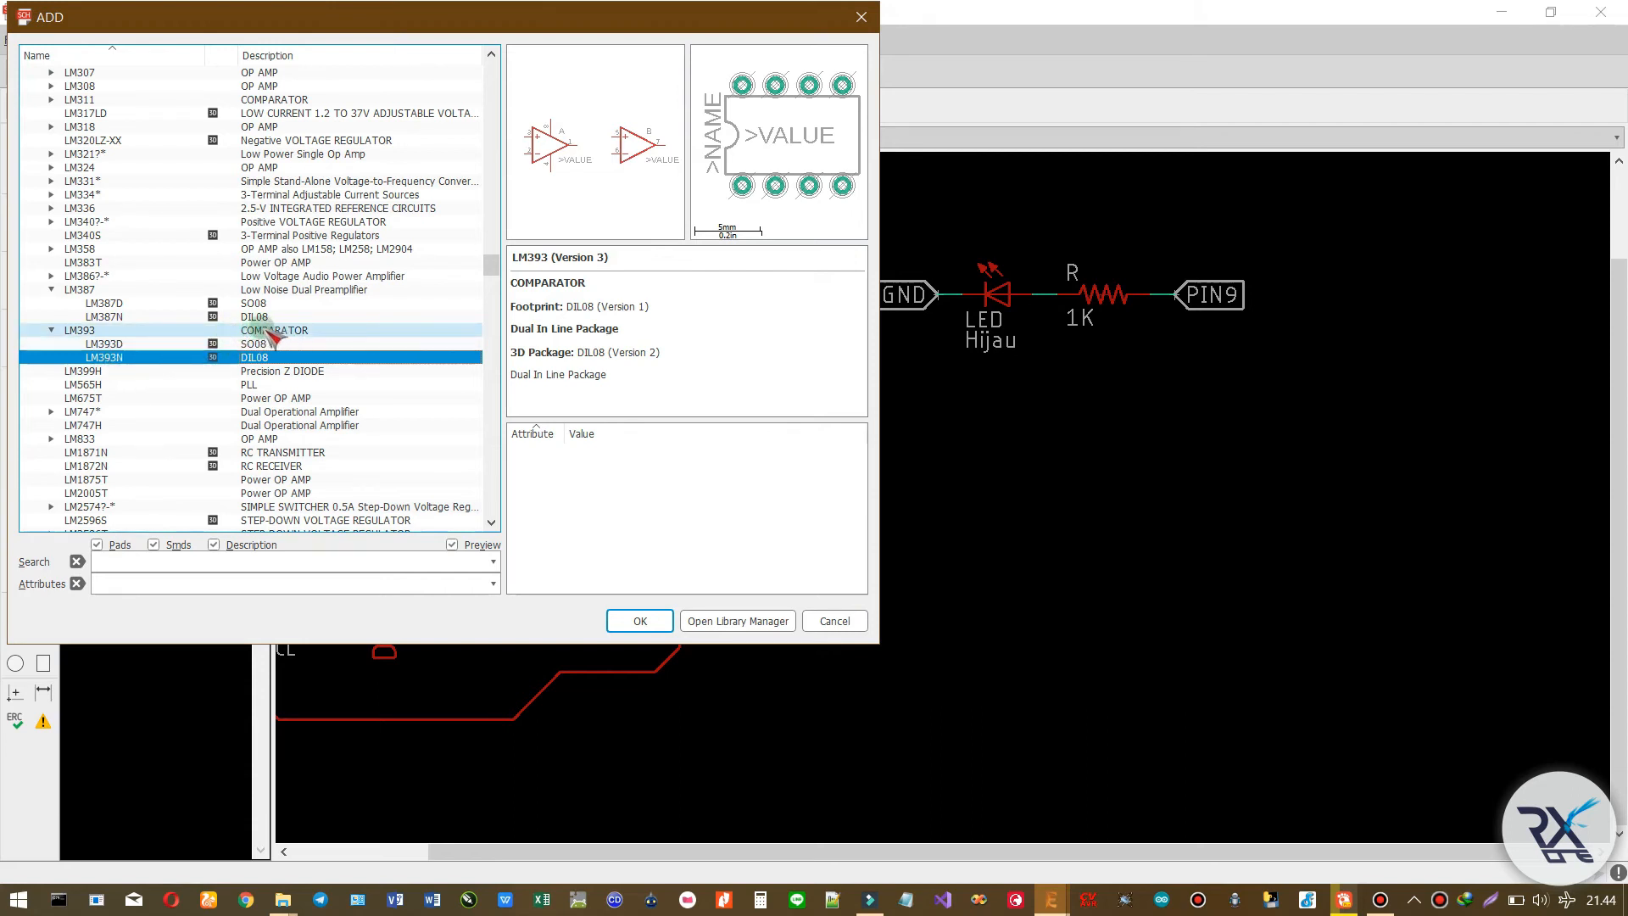
double_click(162, 357)
click(1008, 530)
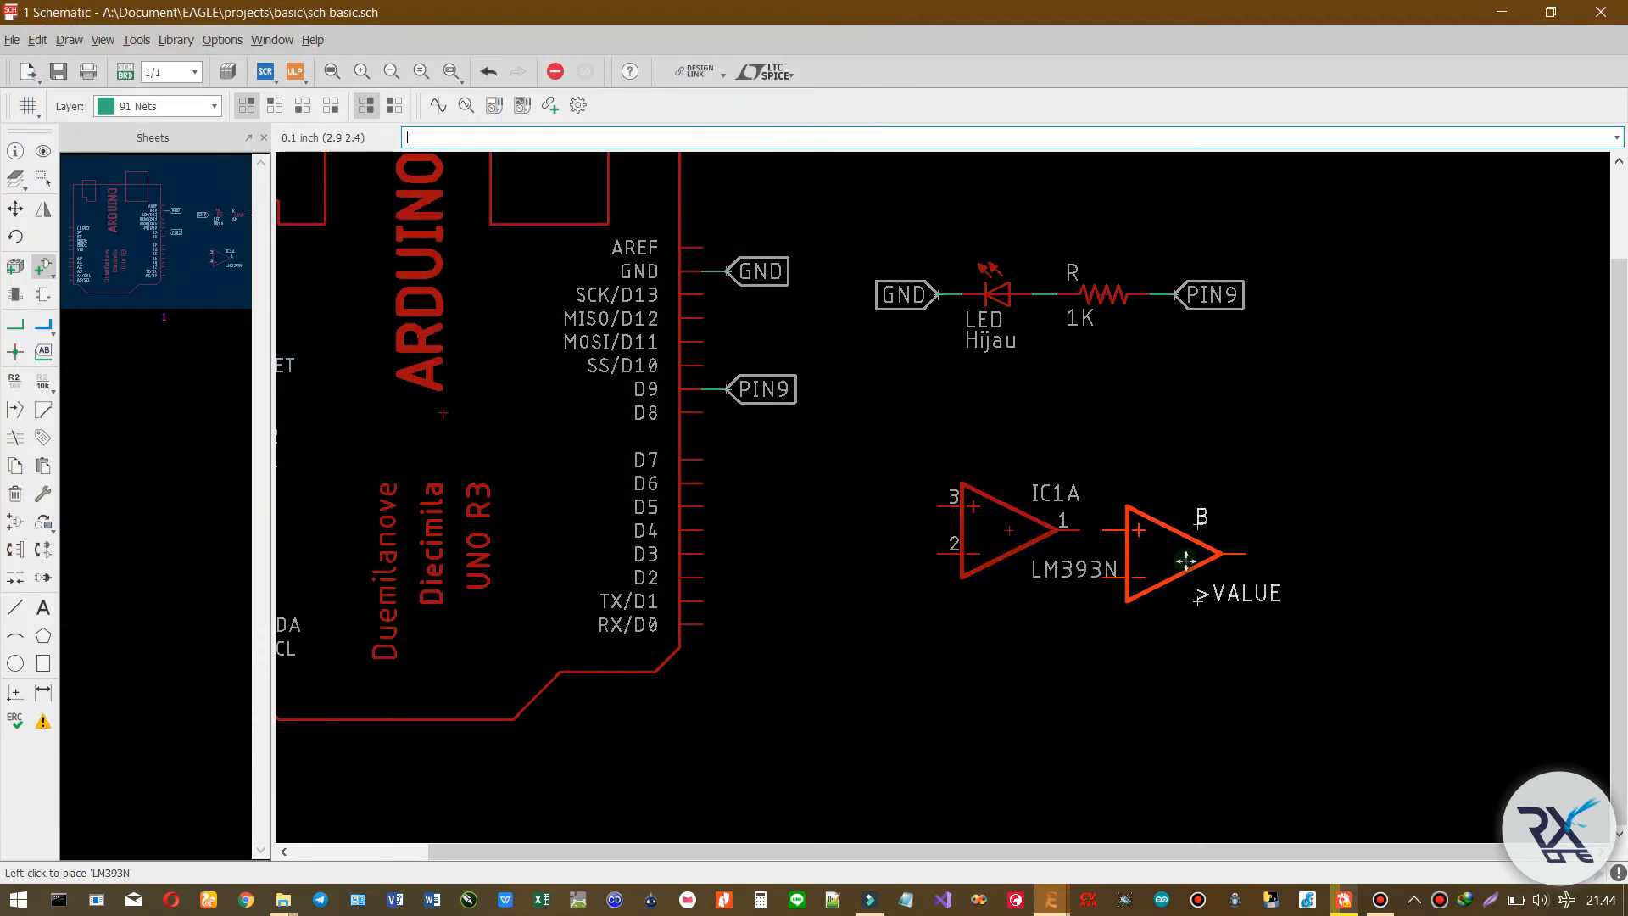
key(Escape)
key(Escape)
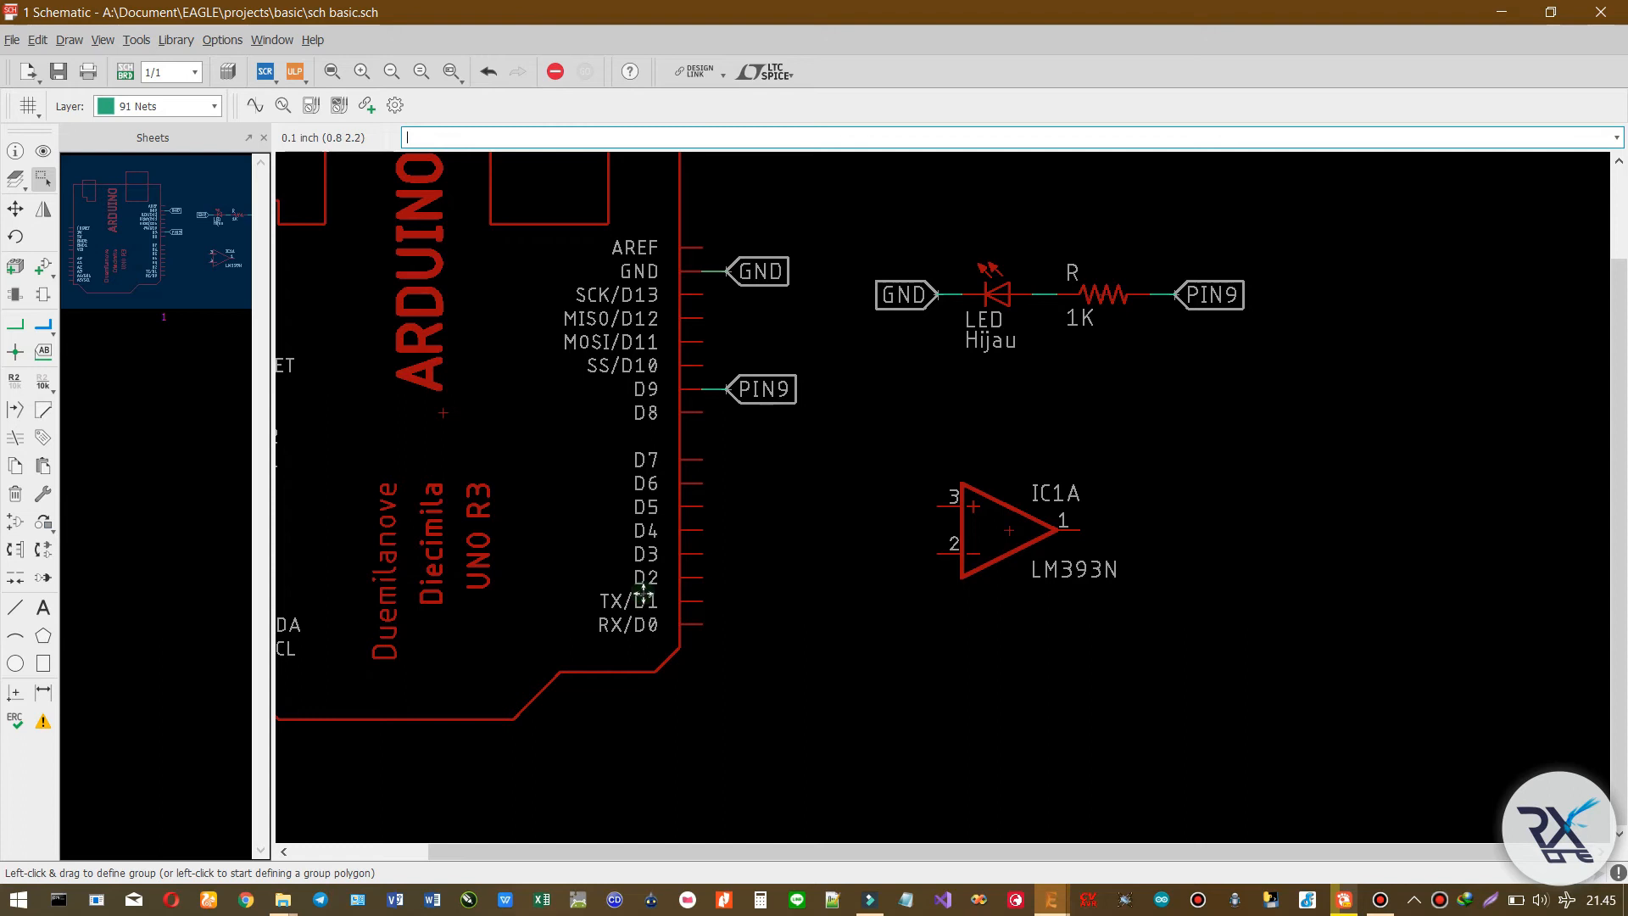
- Invoke the LM393N's PWR+- power gate P and place it on the comparator symbol
click(51, 516)
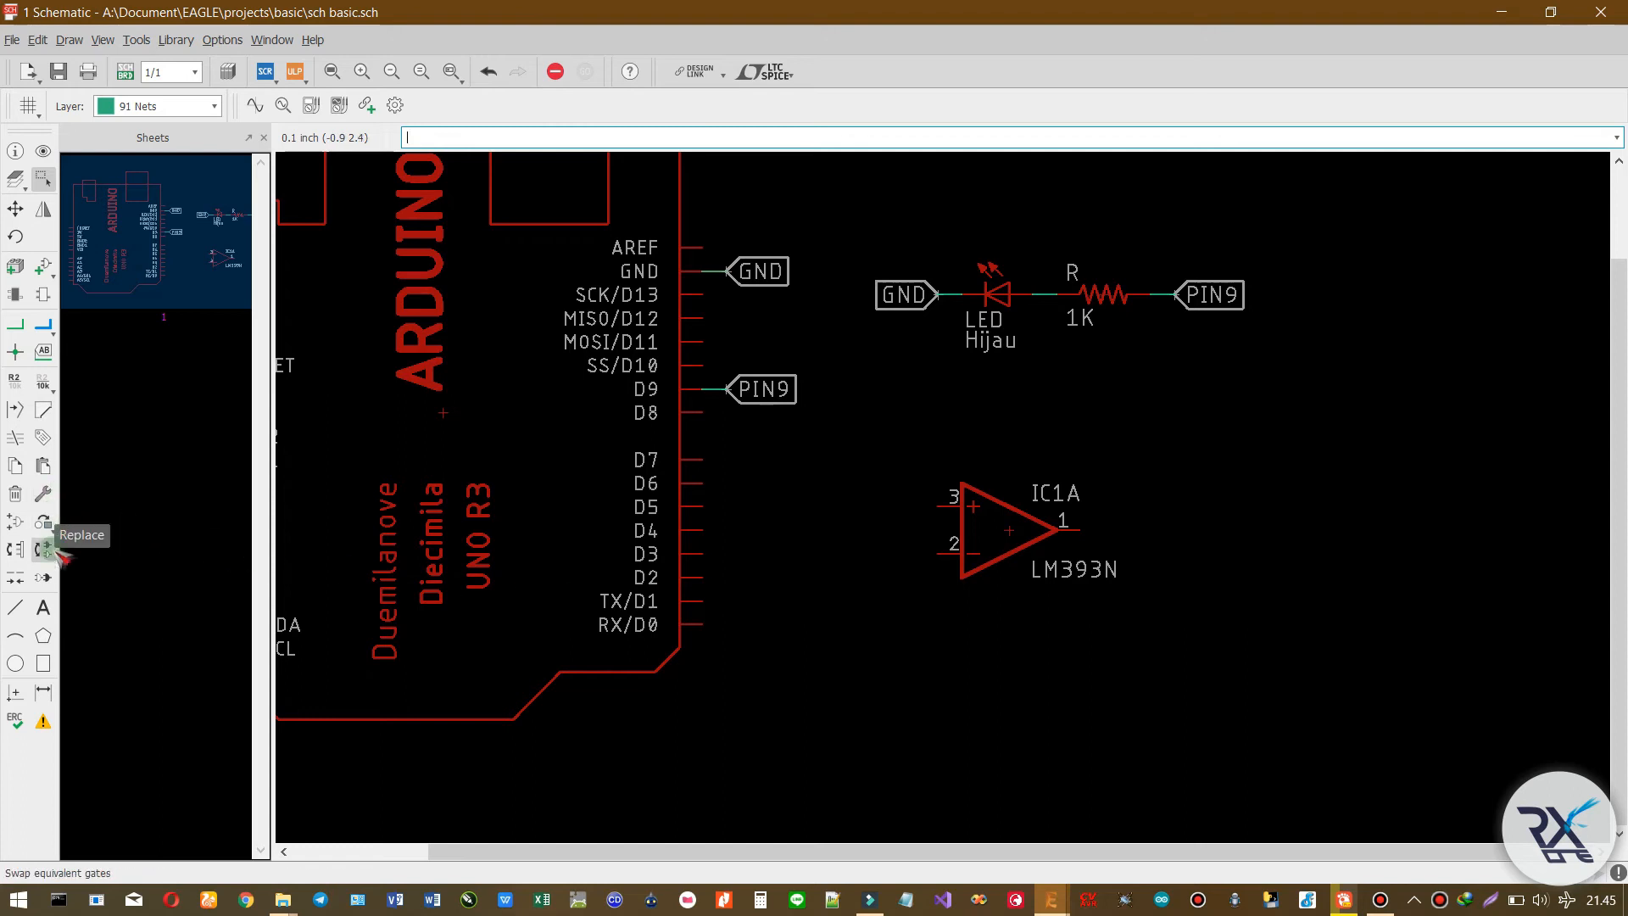
click(44, 578)
click(44, 577)
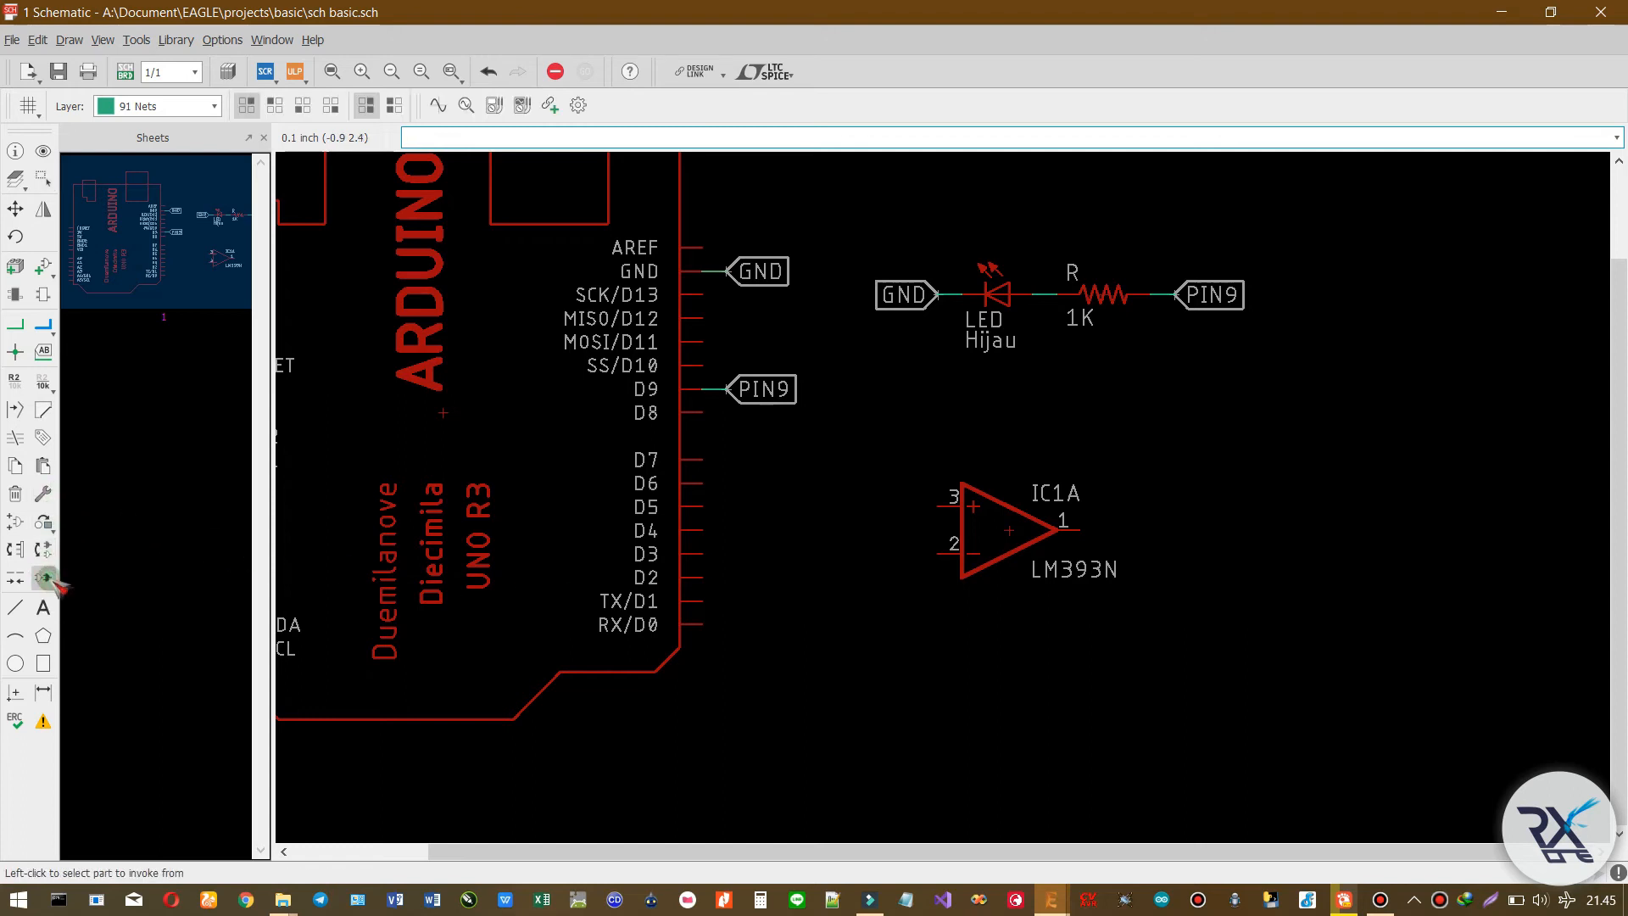
click(1010, 528)
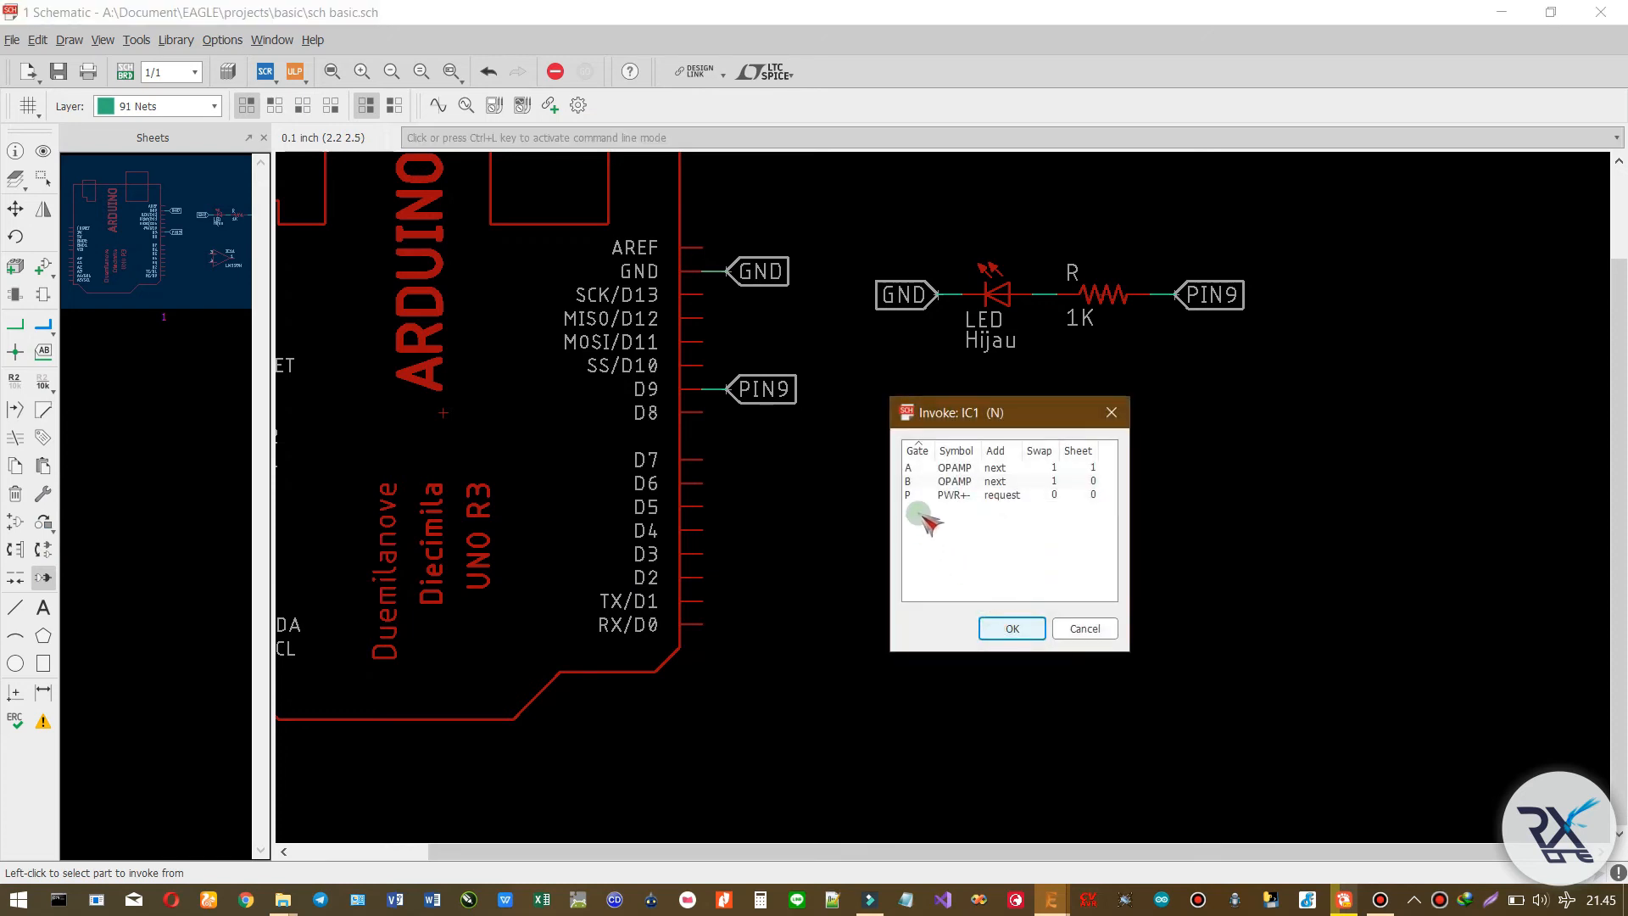
click(959, 496)
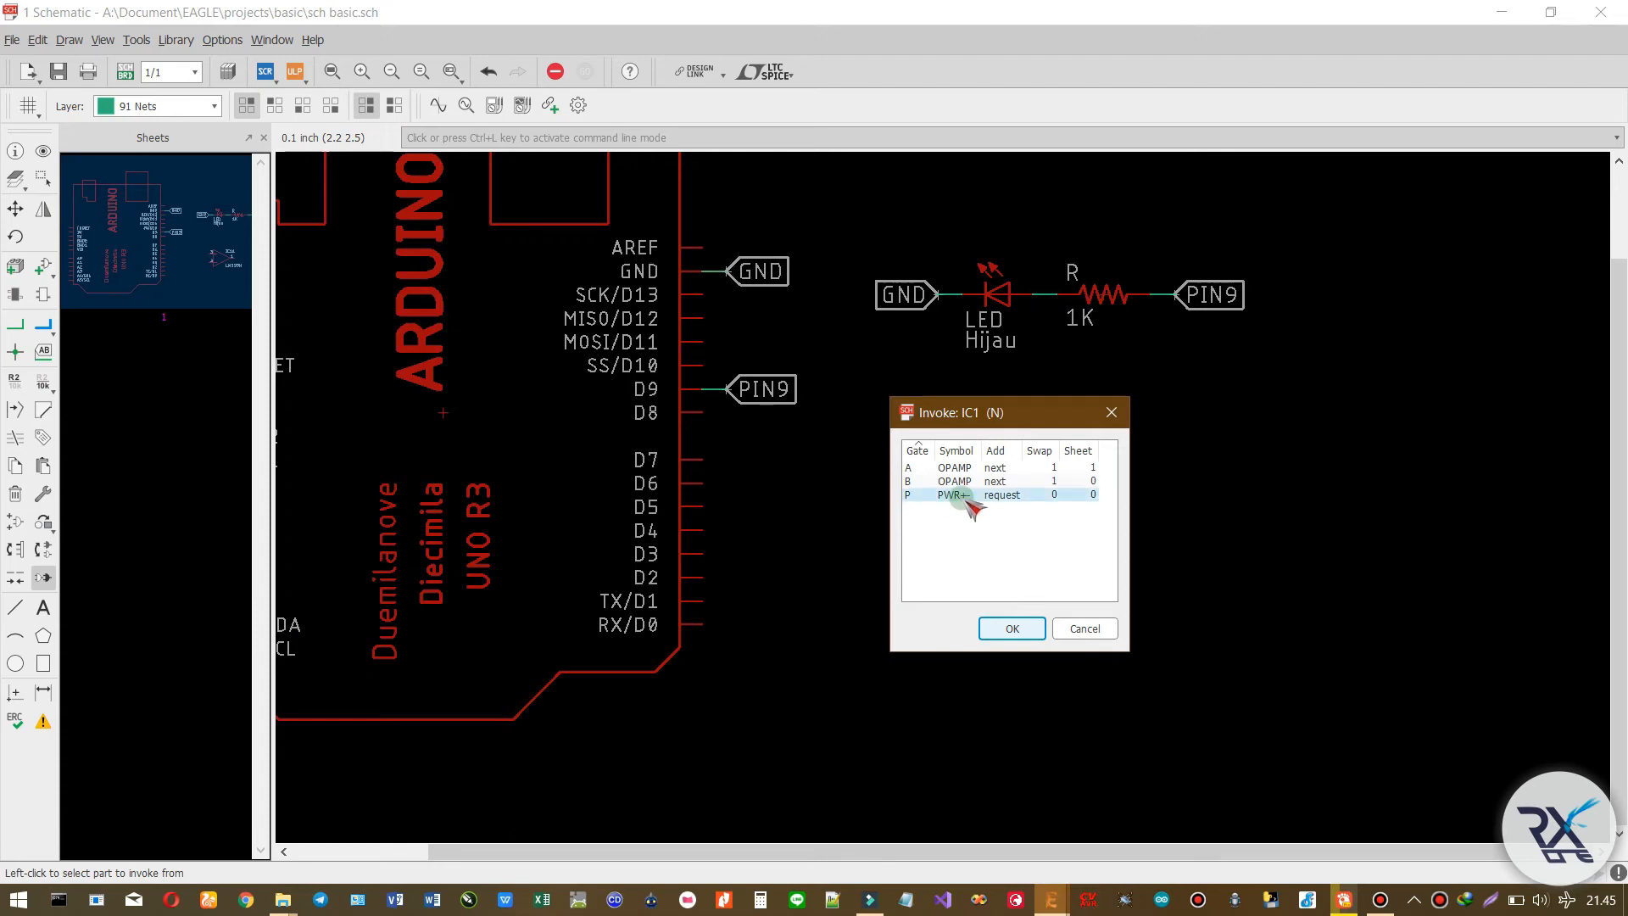
click(958, 495)
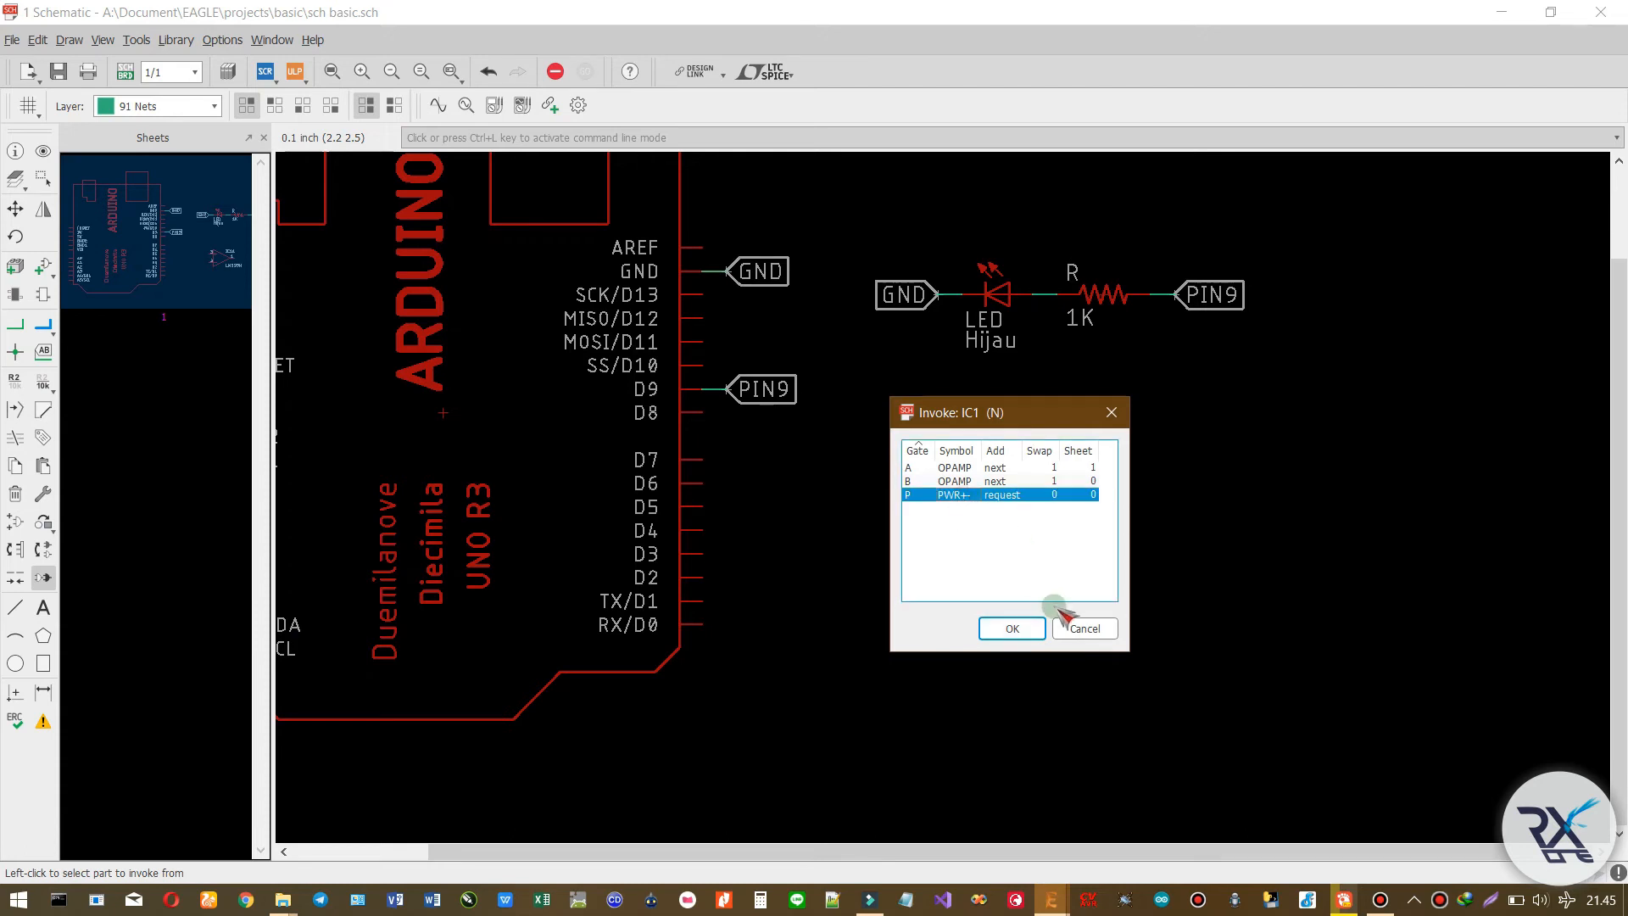
click(1008, 641)
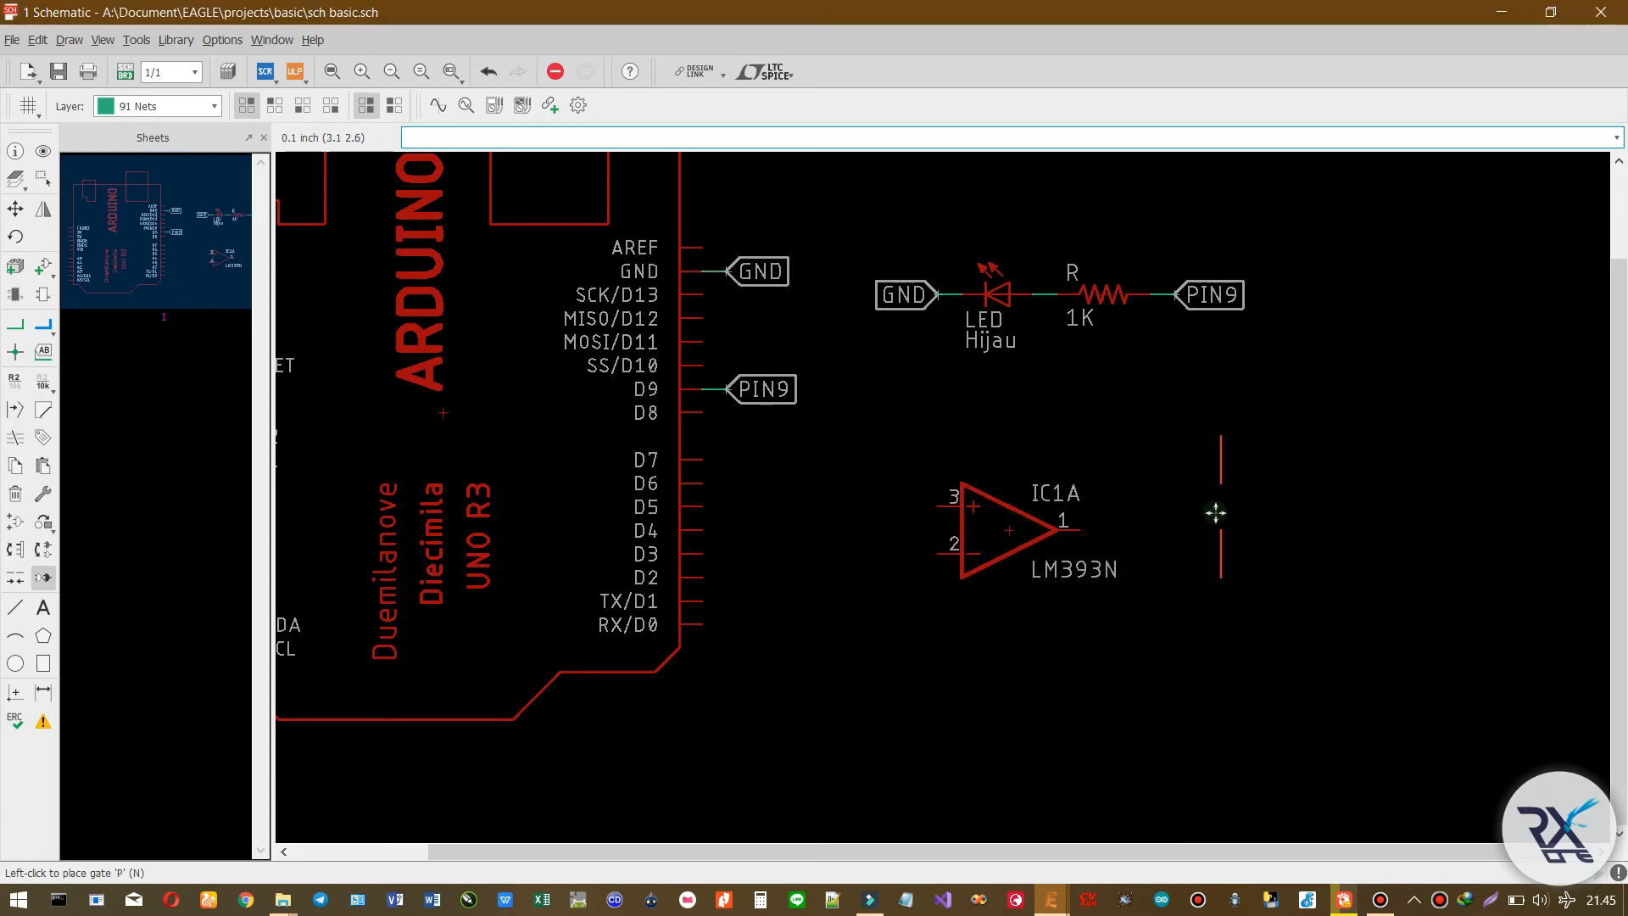
click(1008, 527)
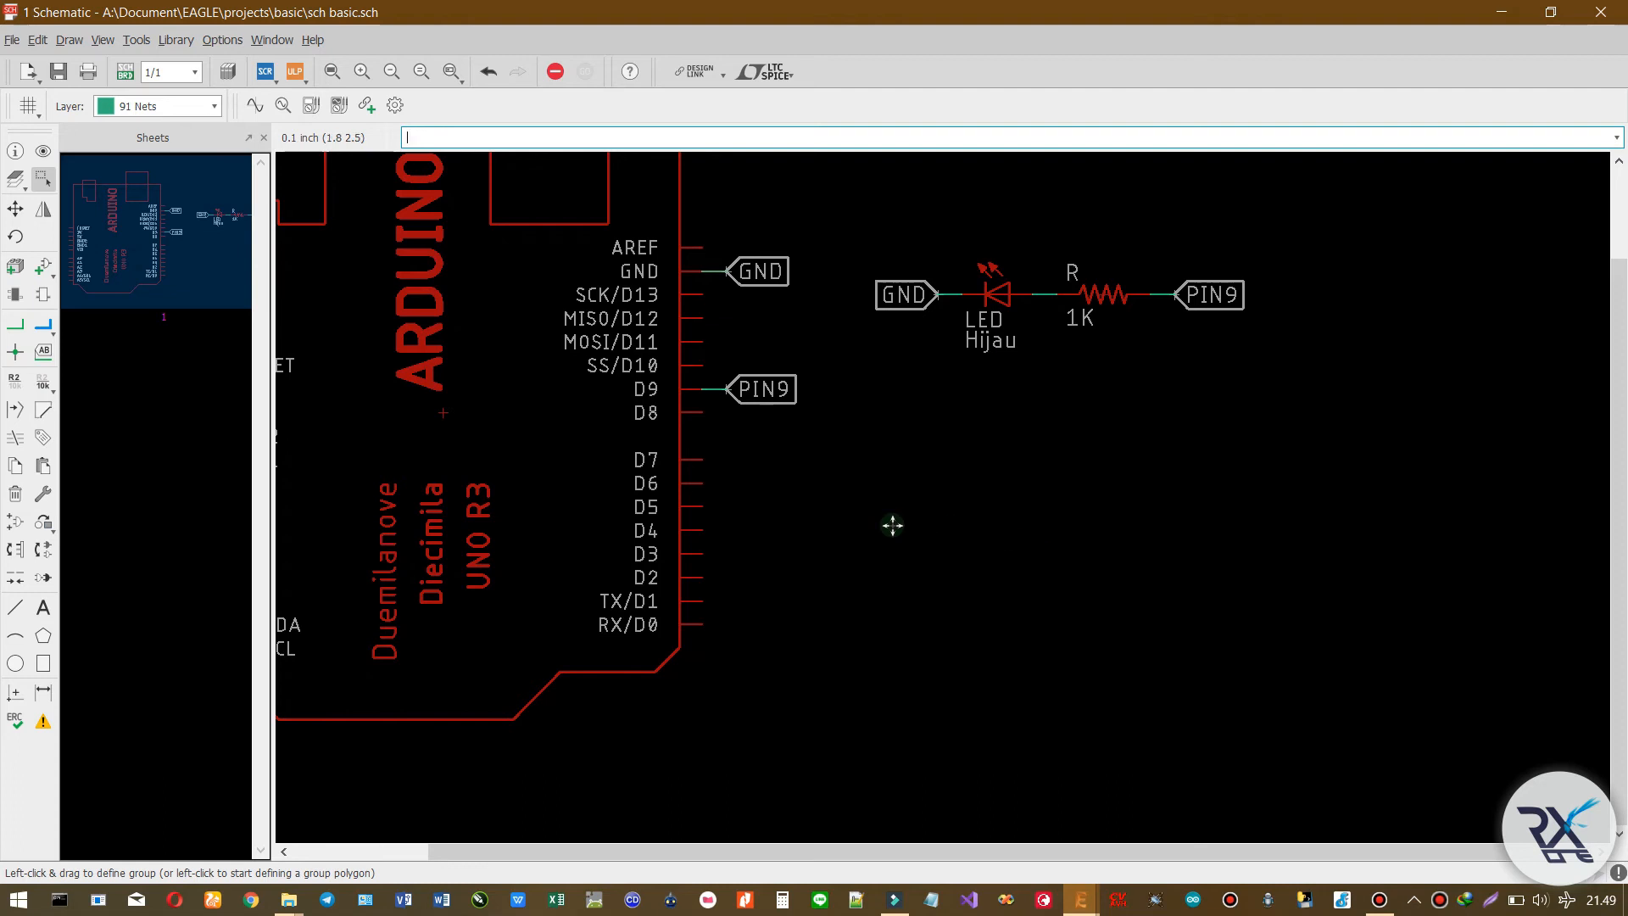
- Place the text "Rangkain LED Arduino" once, below the LED circuit at about position 1.6, 2.7
click(43, 607)
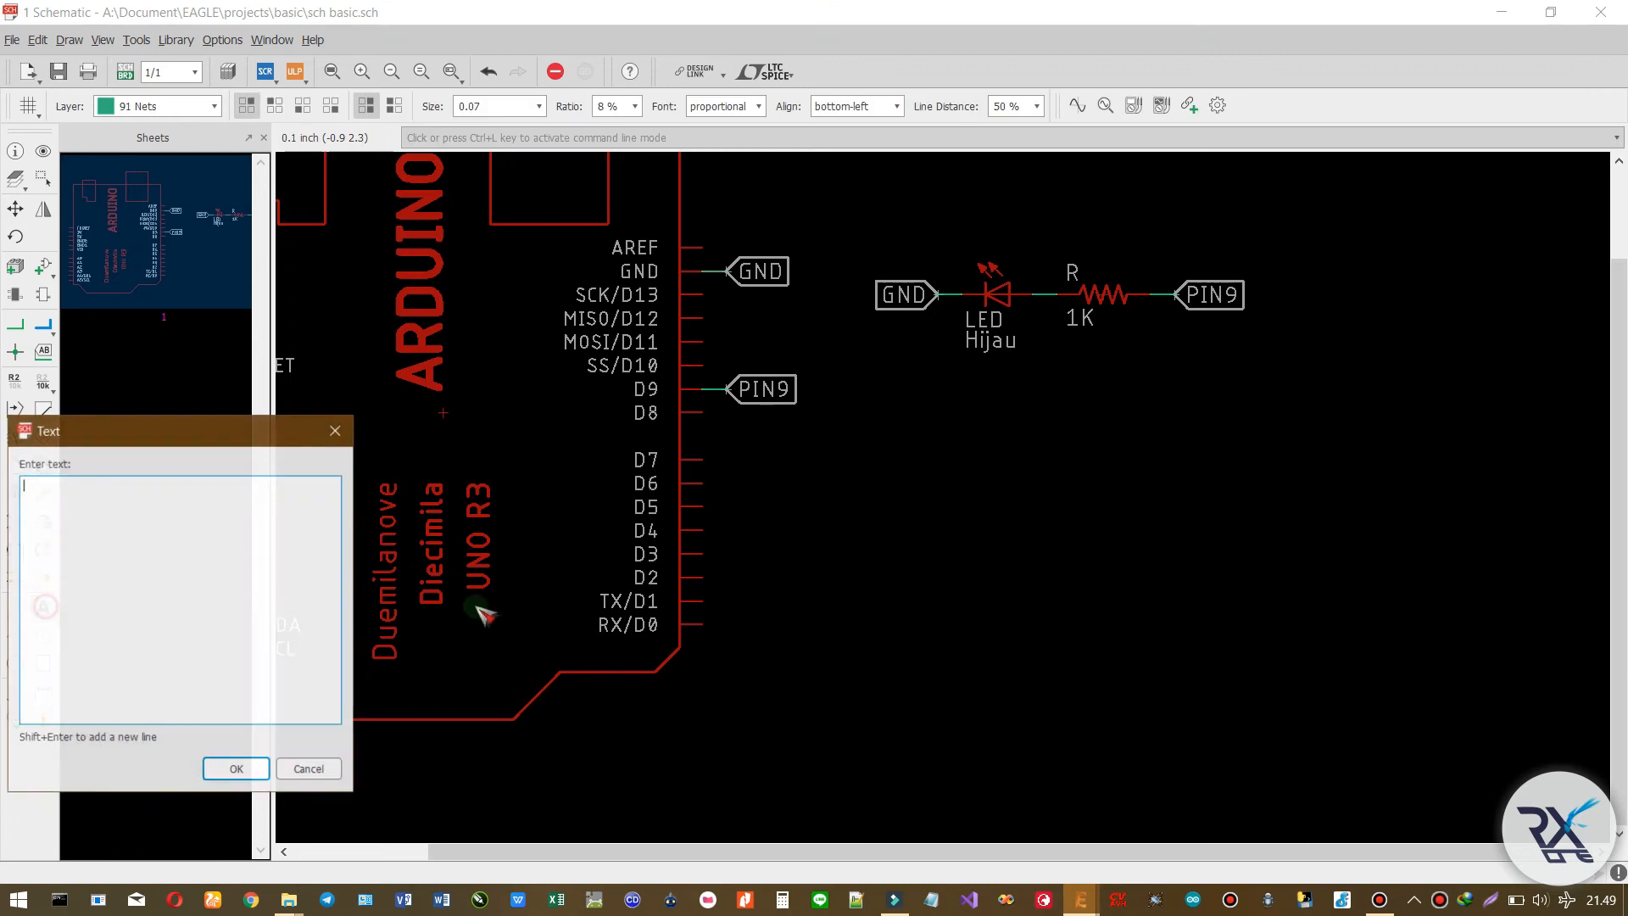
drag(180, 442, 573, 370)
click(523, 426)
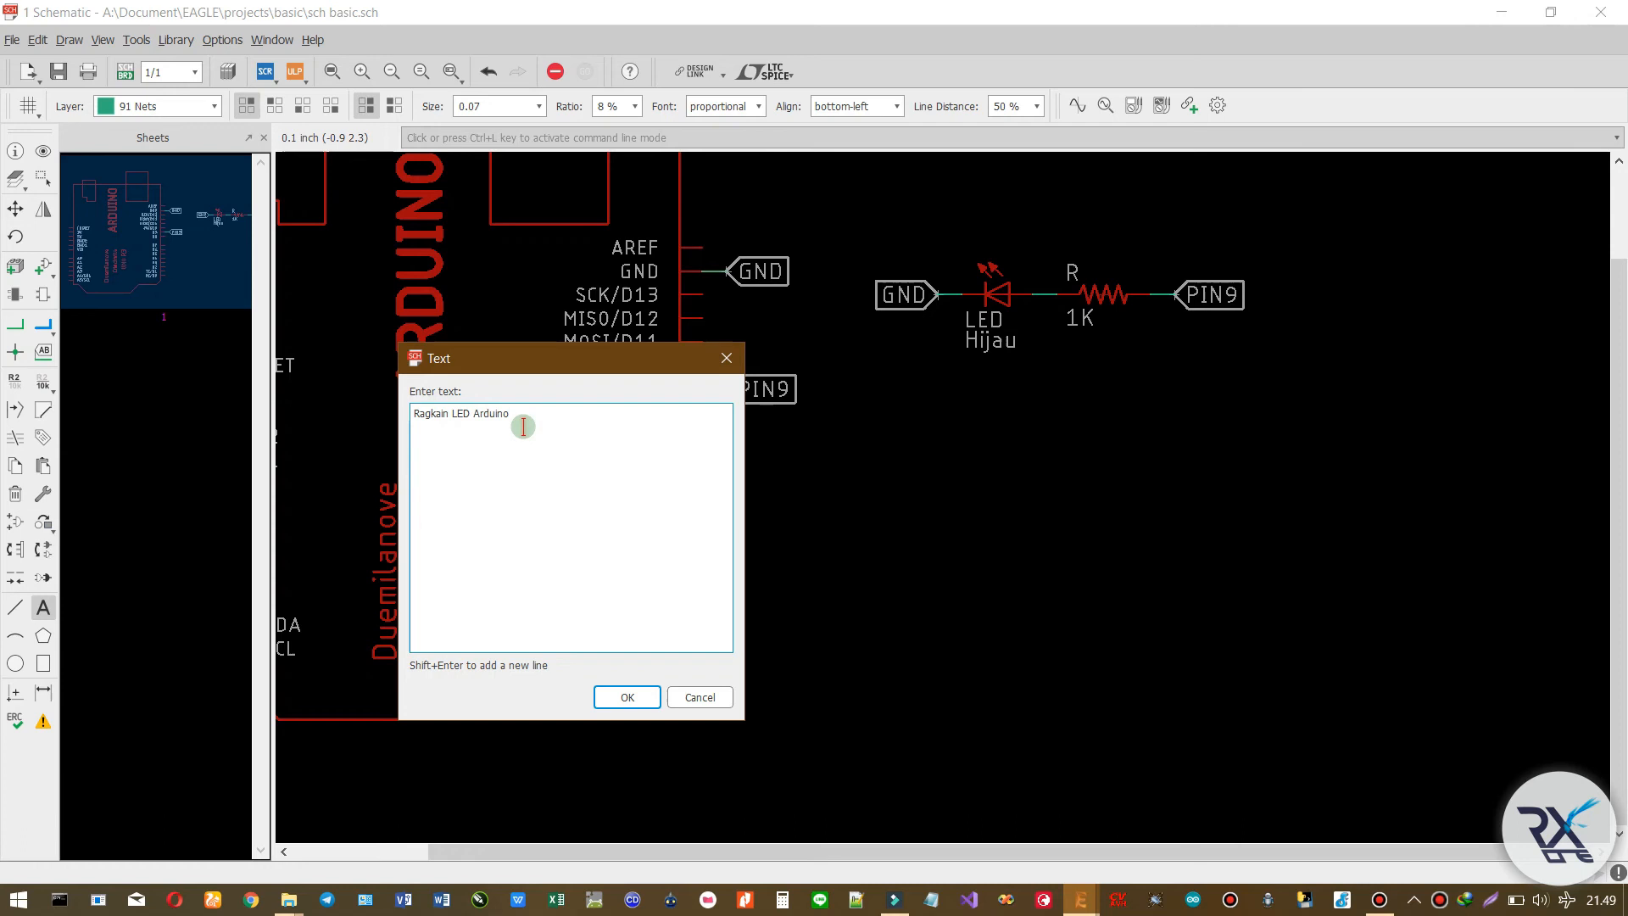
click(637, 699)
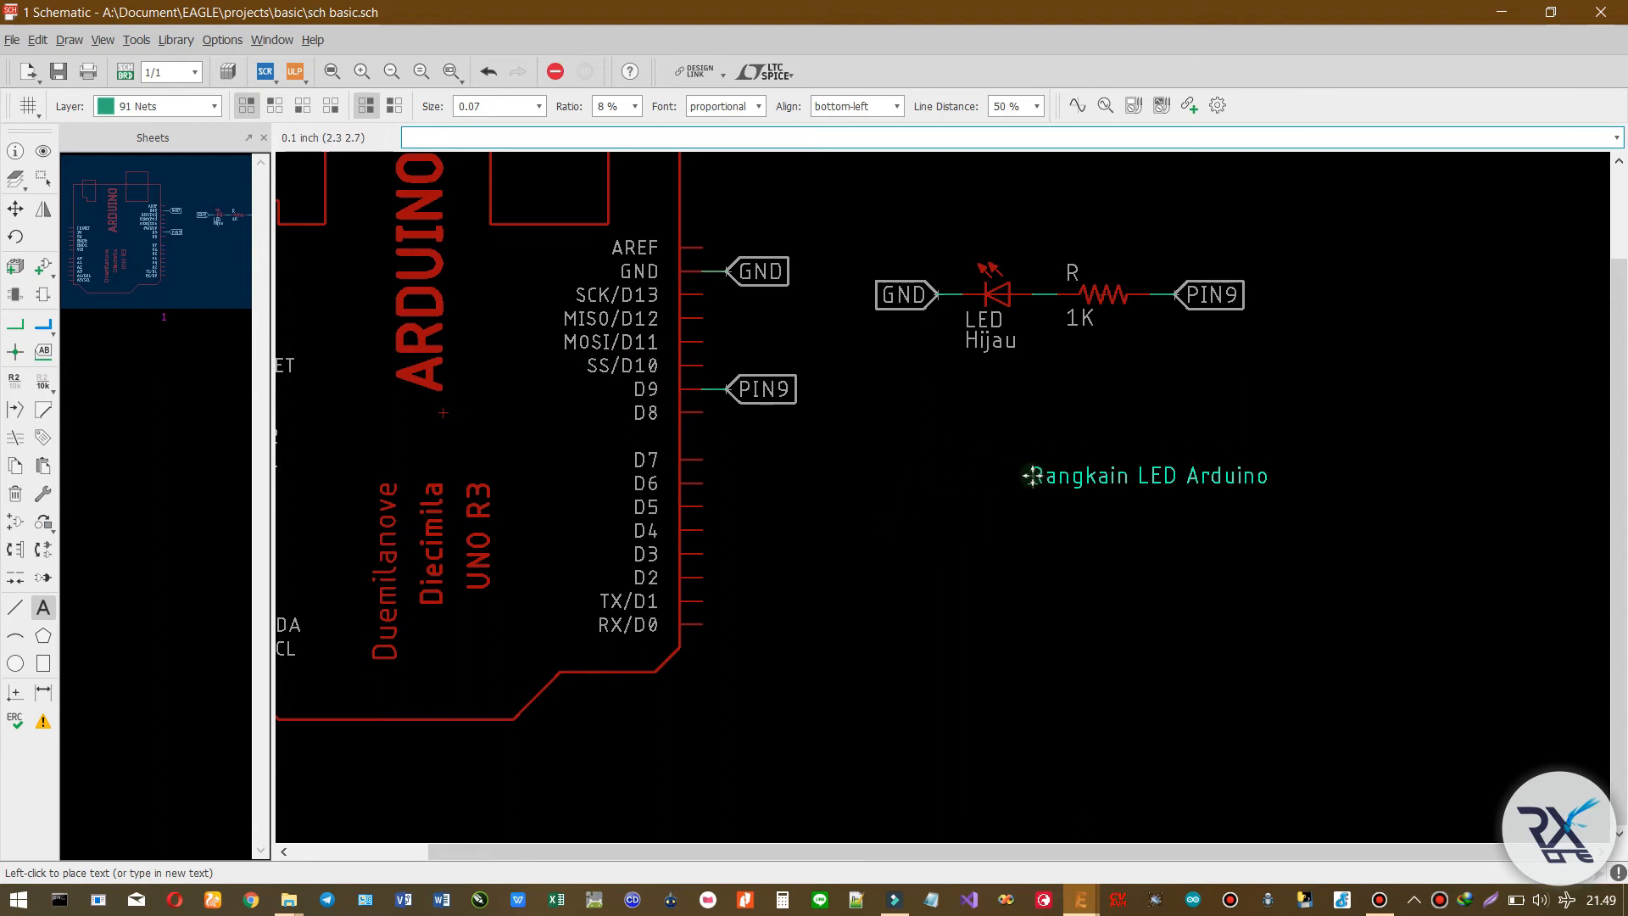
click(874, 484)
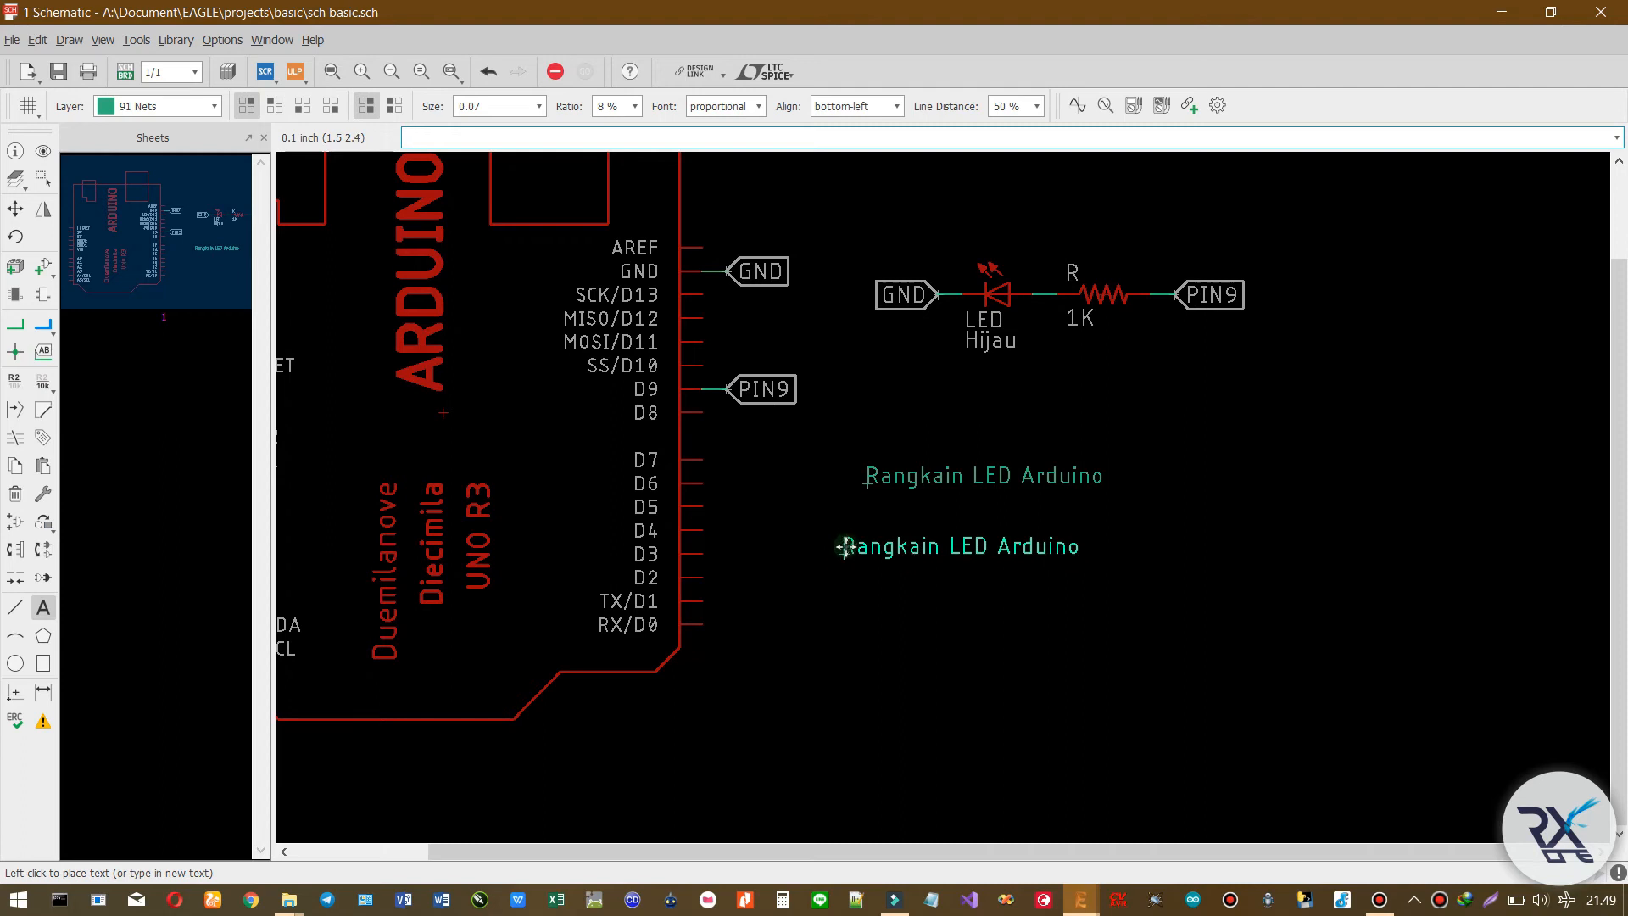
key(Escape)
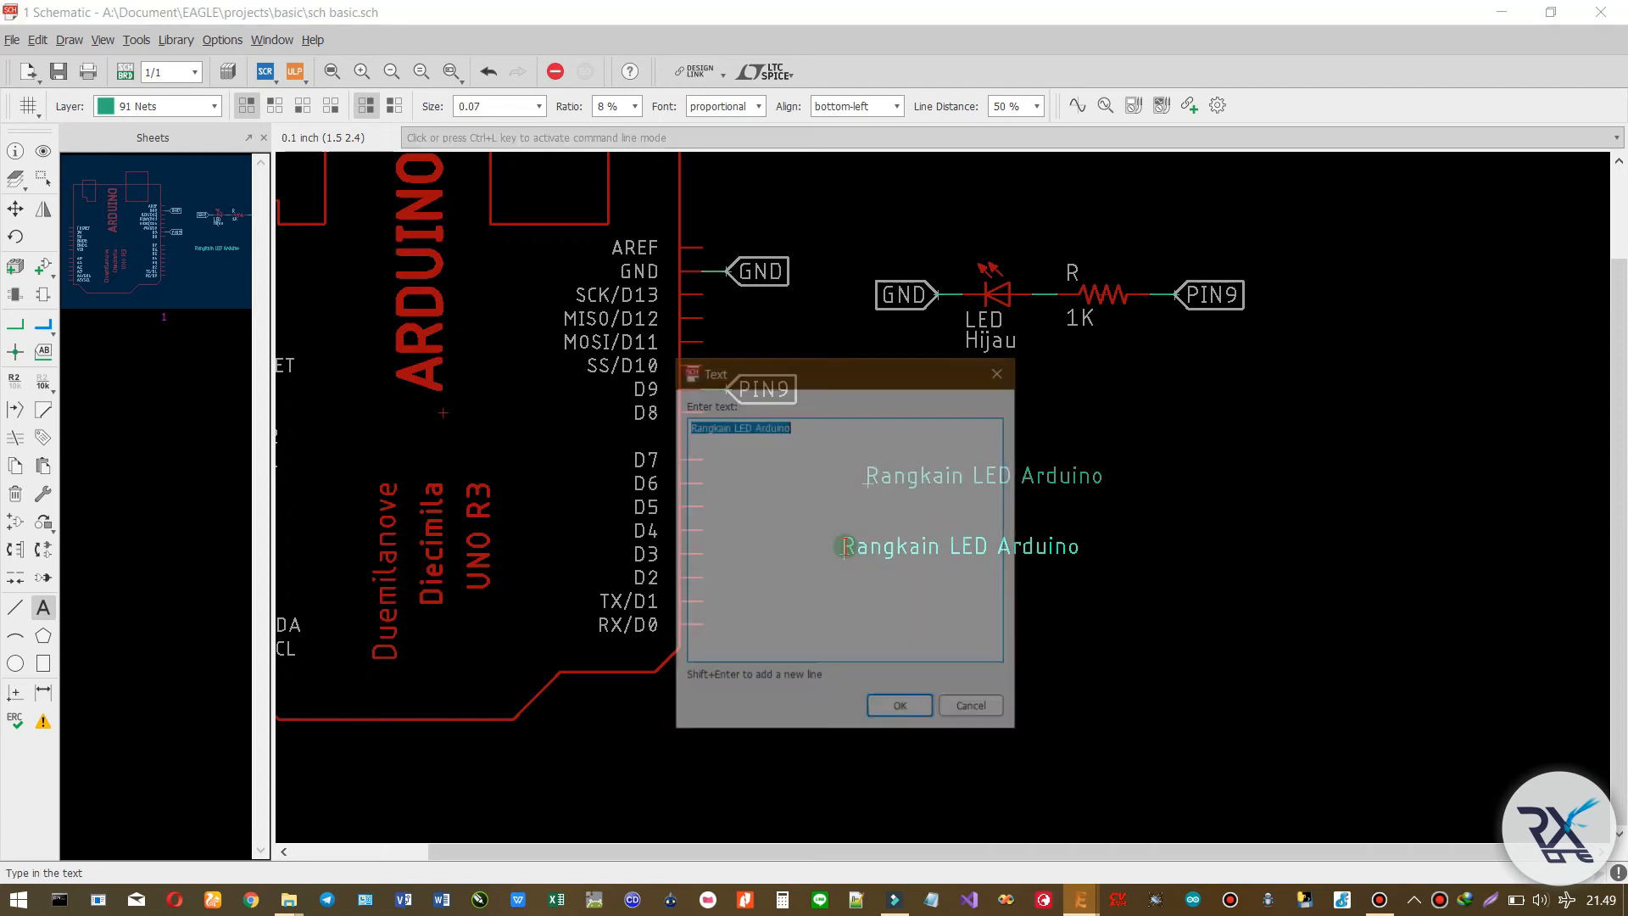
click(975, 710)
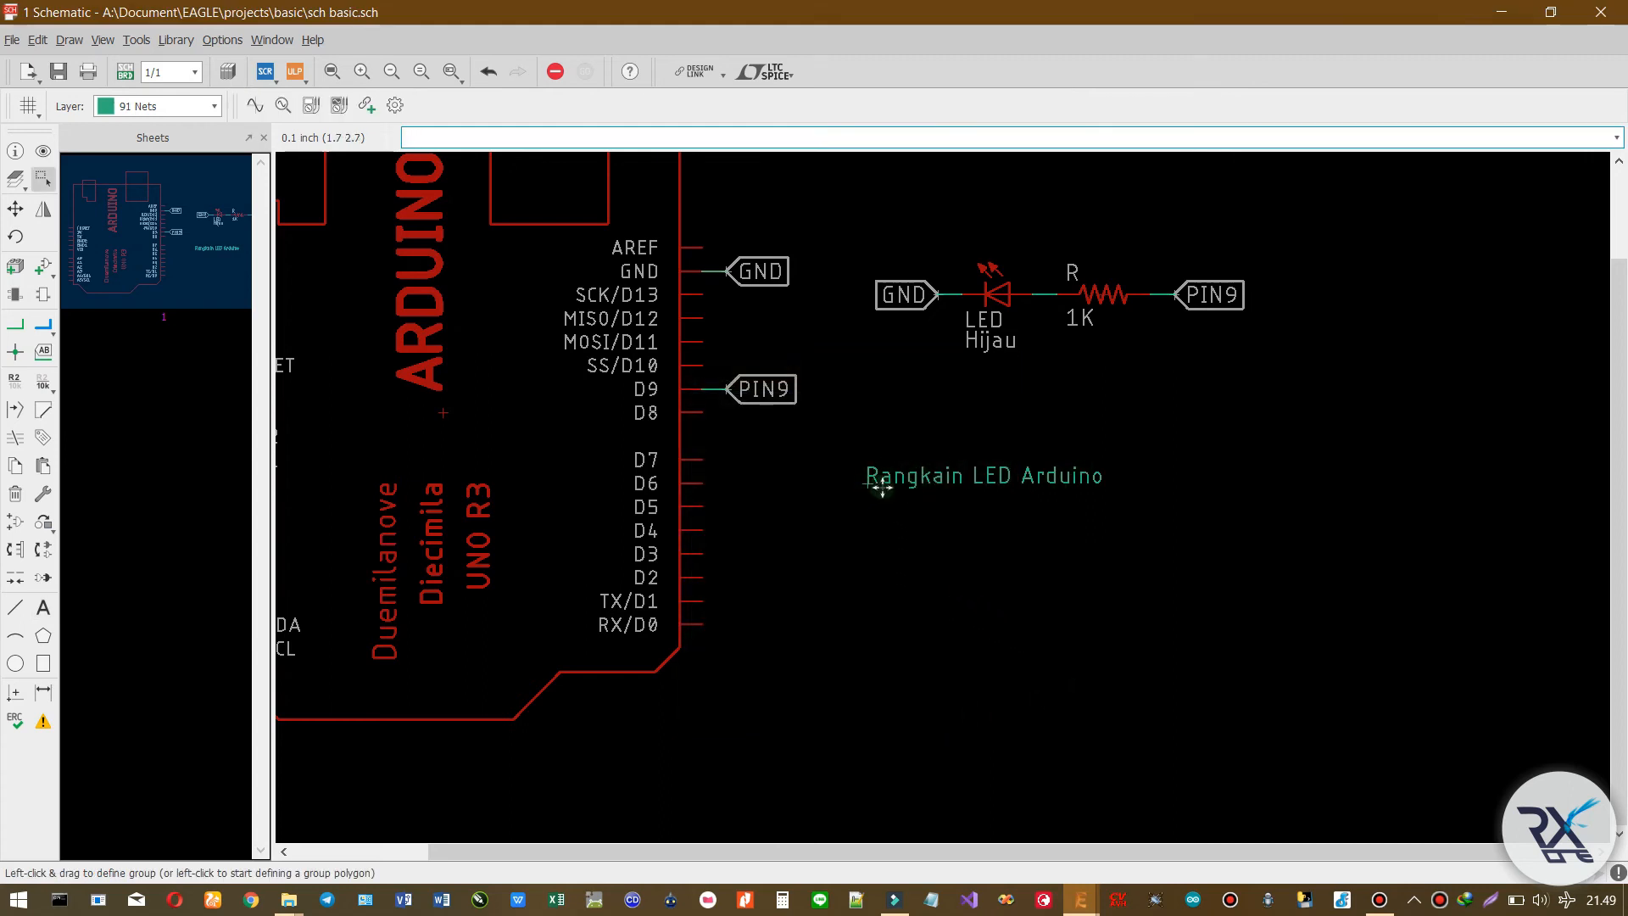
- Open the properties of the "Rangkain LED Arduino" text and set its size to 0.1
click(15, 151)
scroll(878, 490, down, 1)
scroll(877, 490, up, 4)
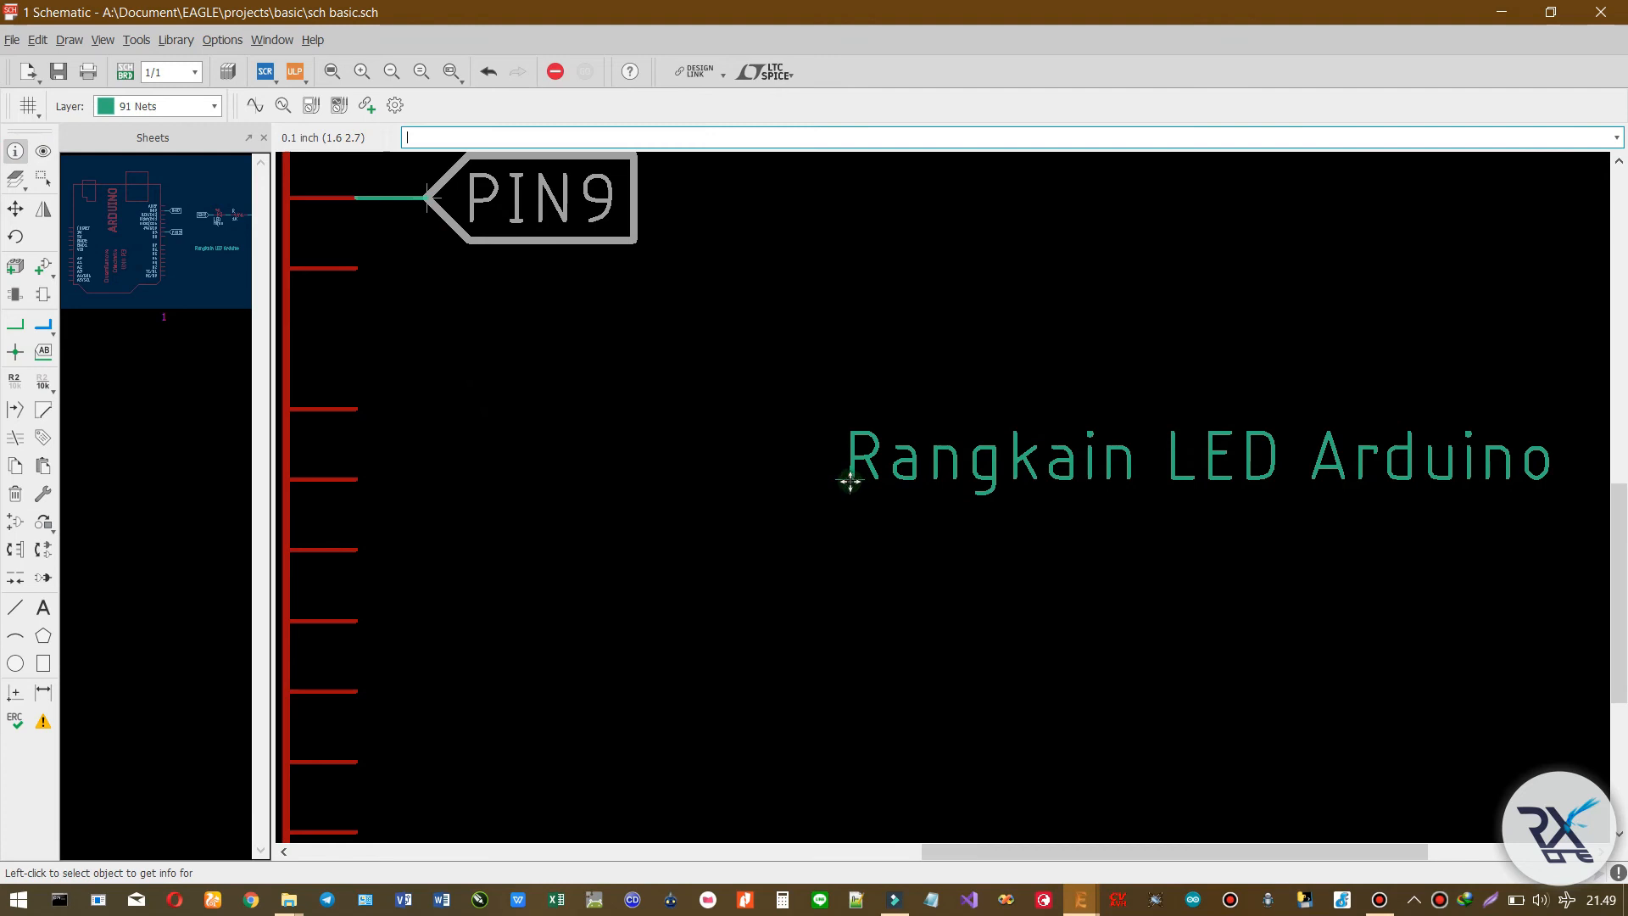
click(849, 480)
drag(556, 200, 522, 330)
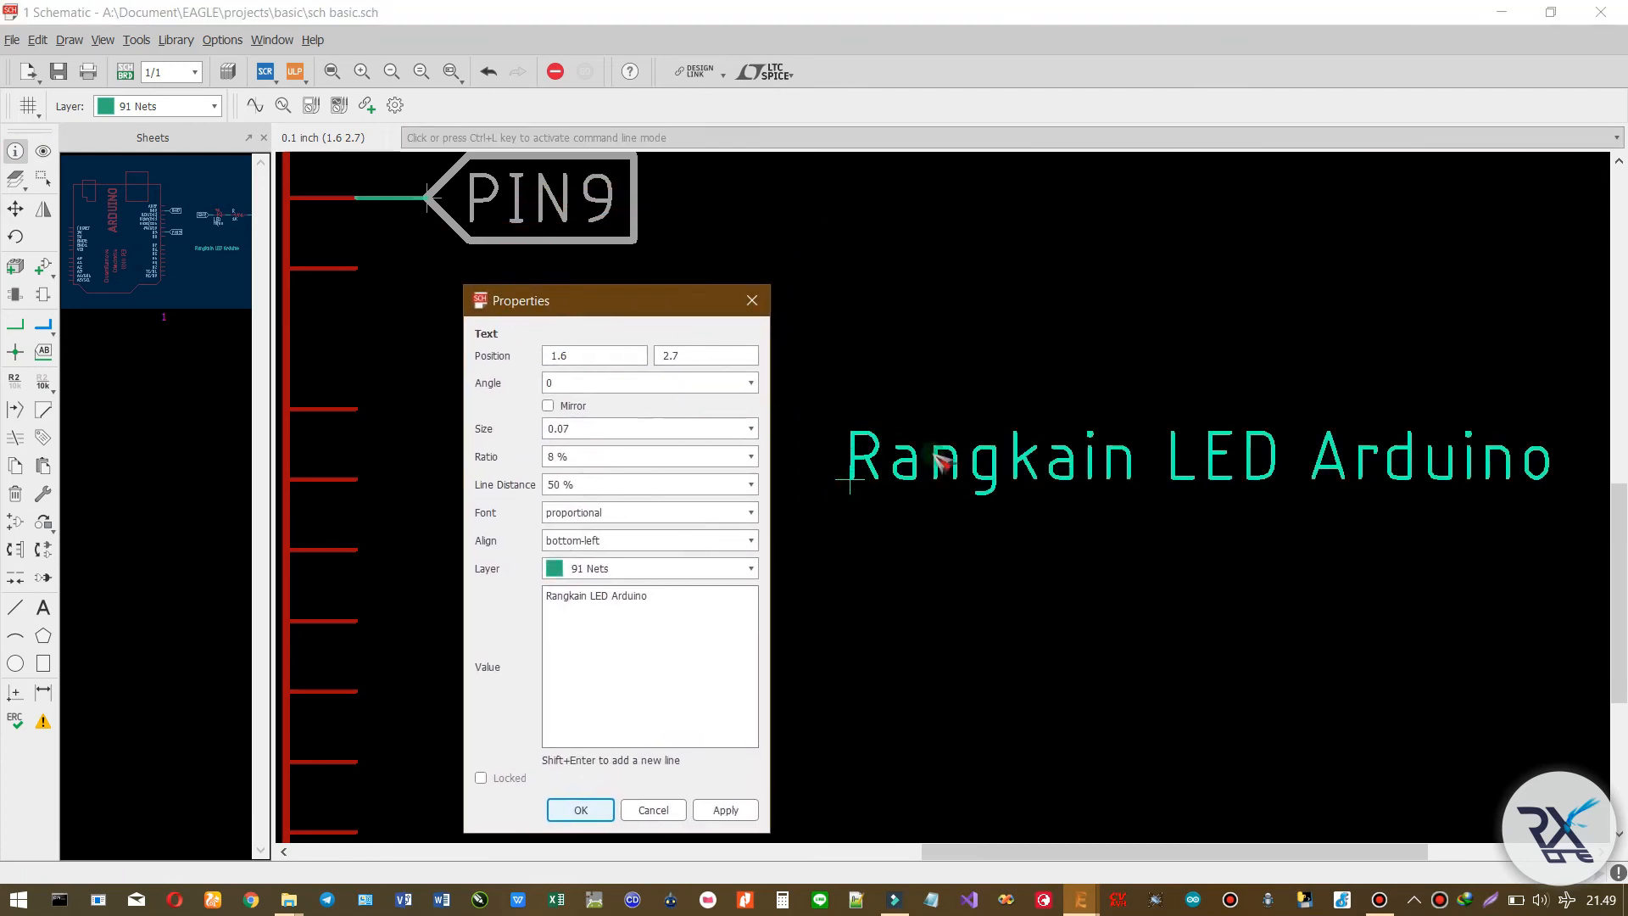
click(585, 357)
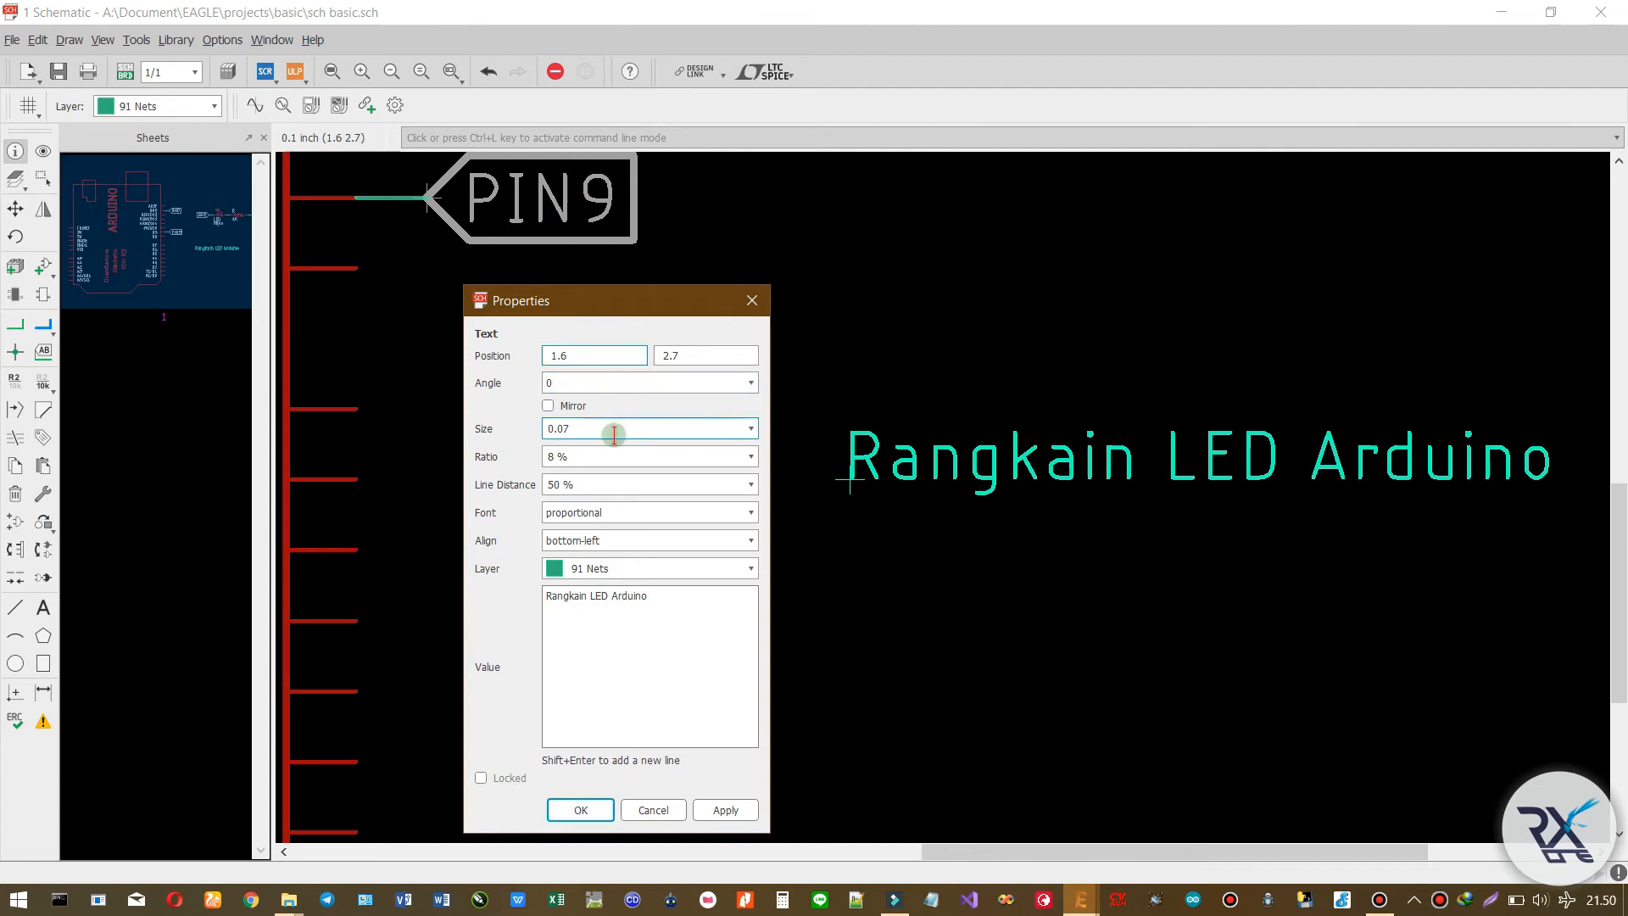
click(753, 428)
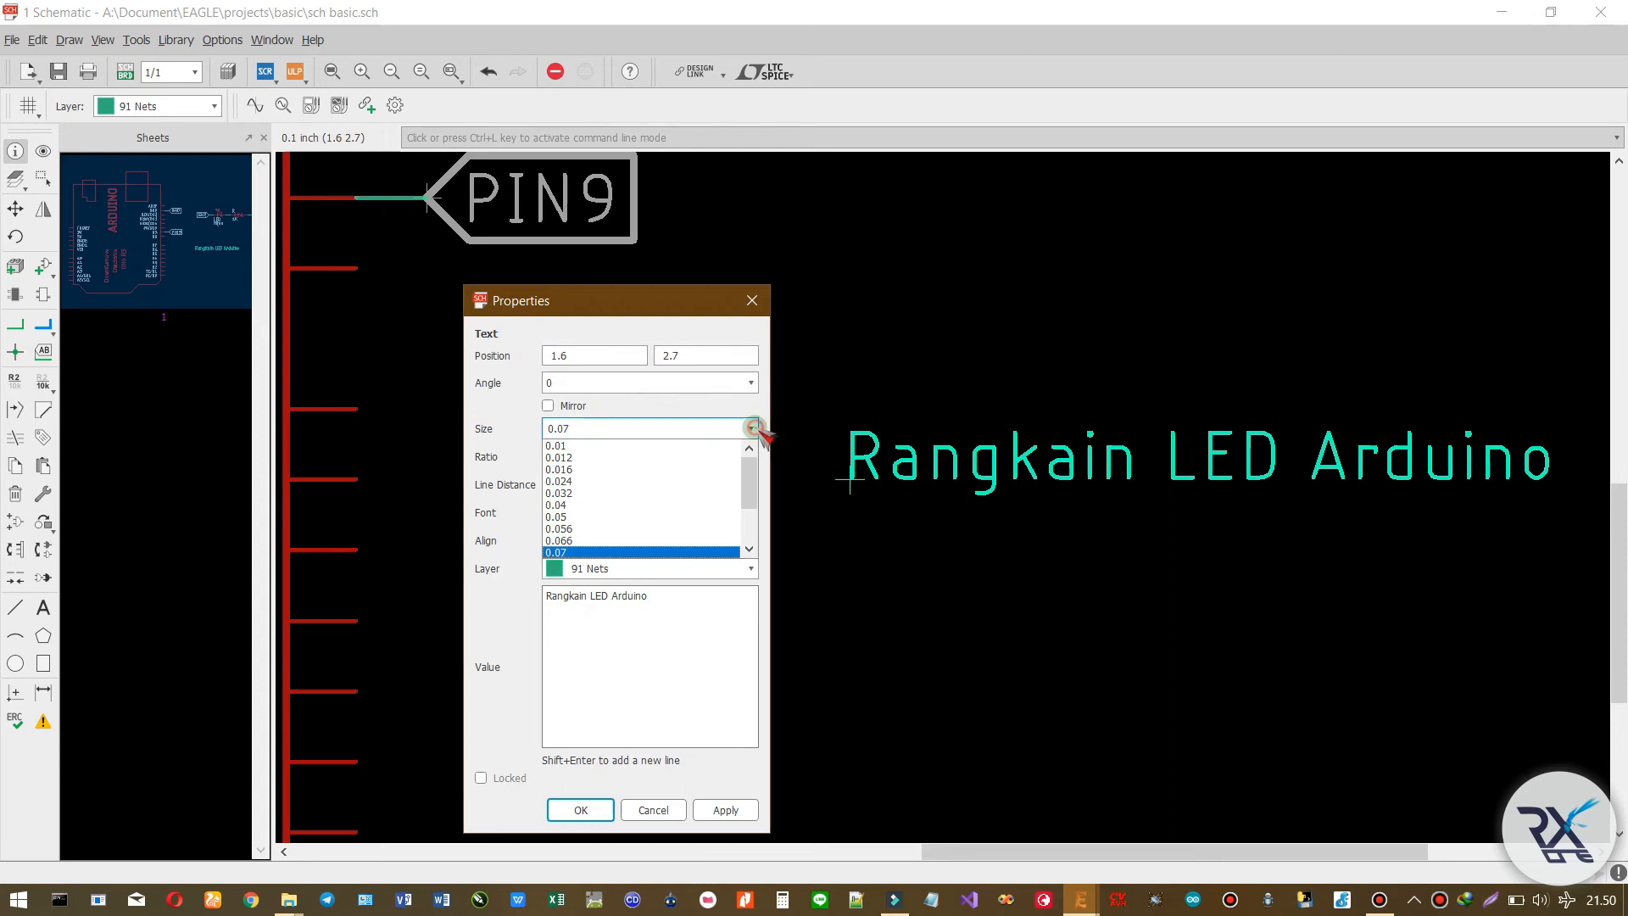
scroll(723, 480, down, 1)
drag(747, 485, 759, 517)
click(746, 429)
click(753, 429)
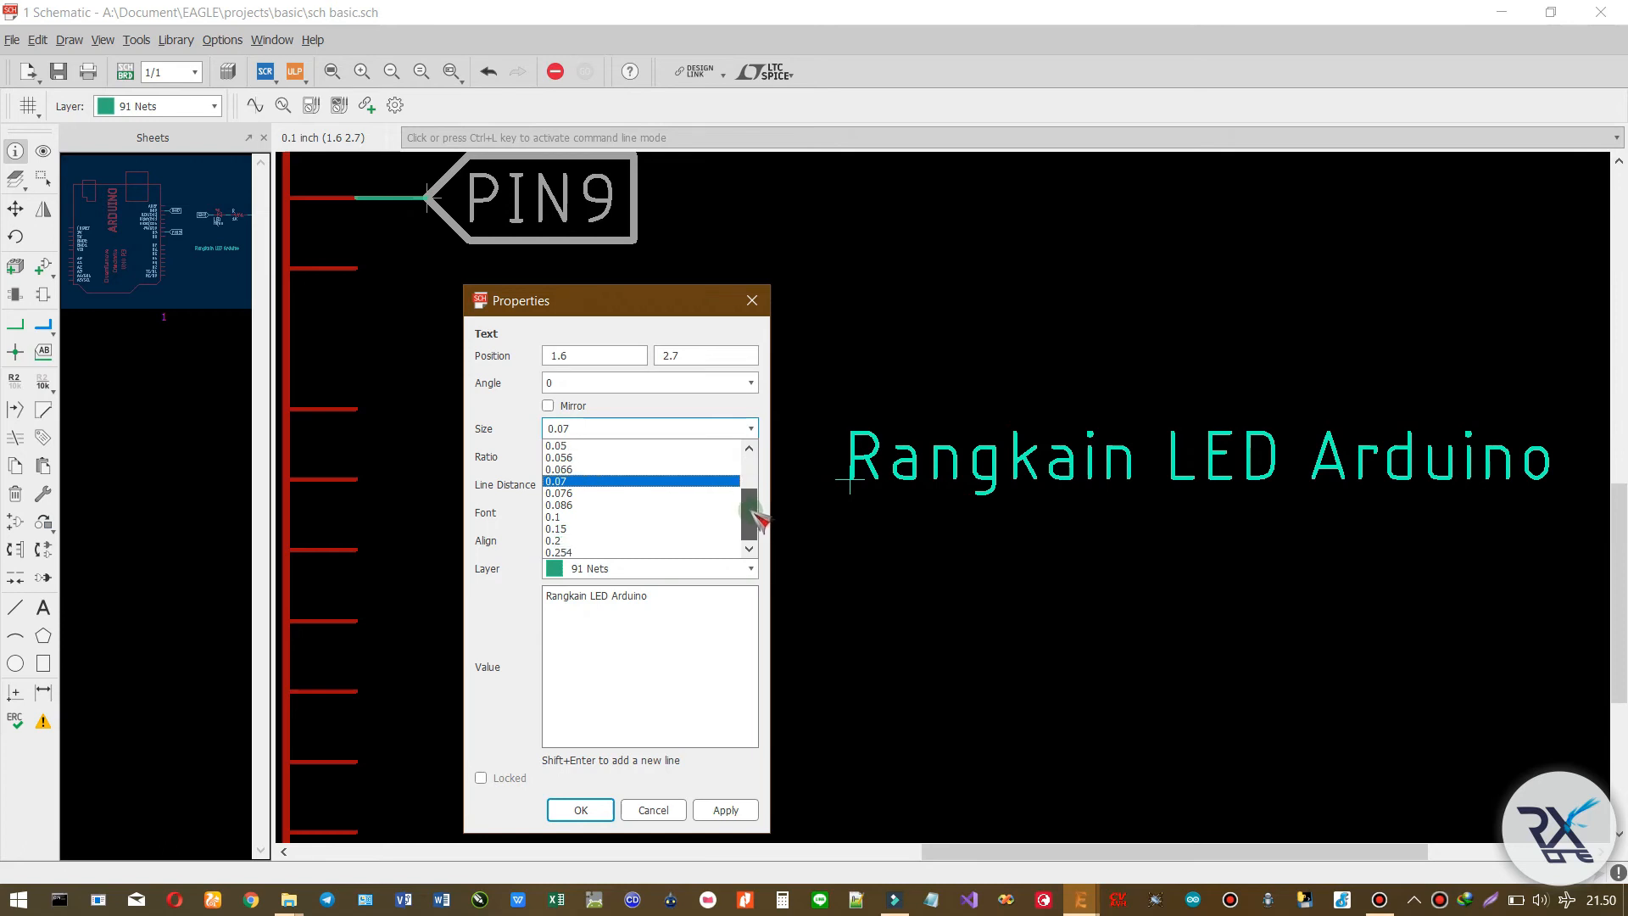
click(604, 516)
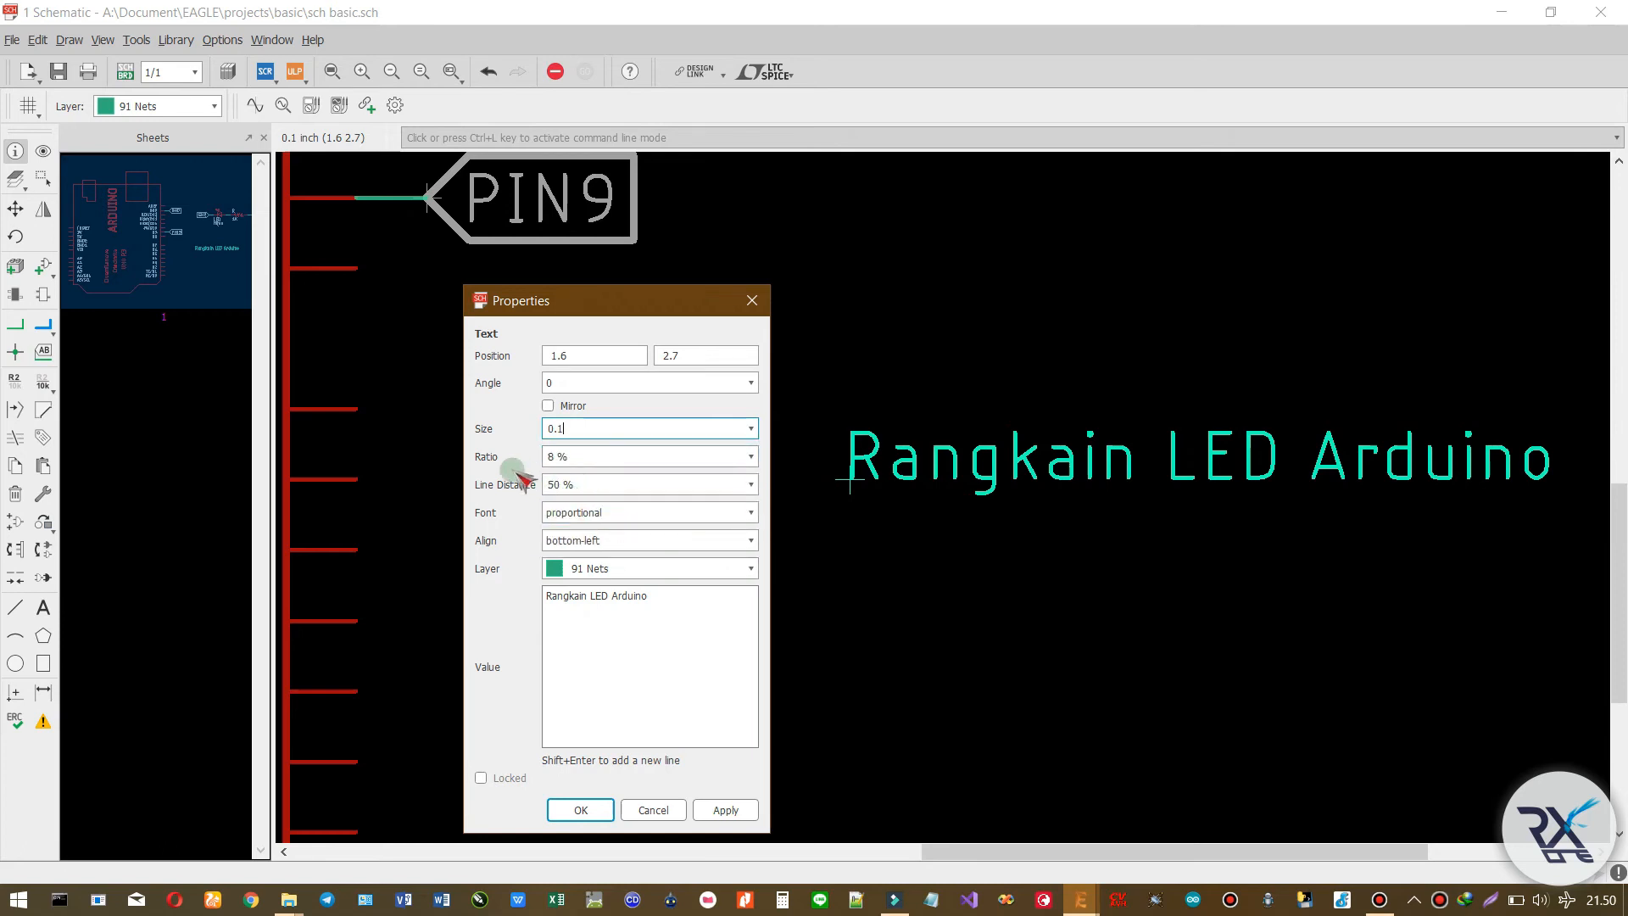
- Set the text's ratio to 14 % and choose the proportional font in its properties
click(750, 456)
scroll(574, 538, down, 3)
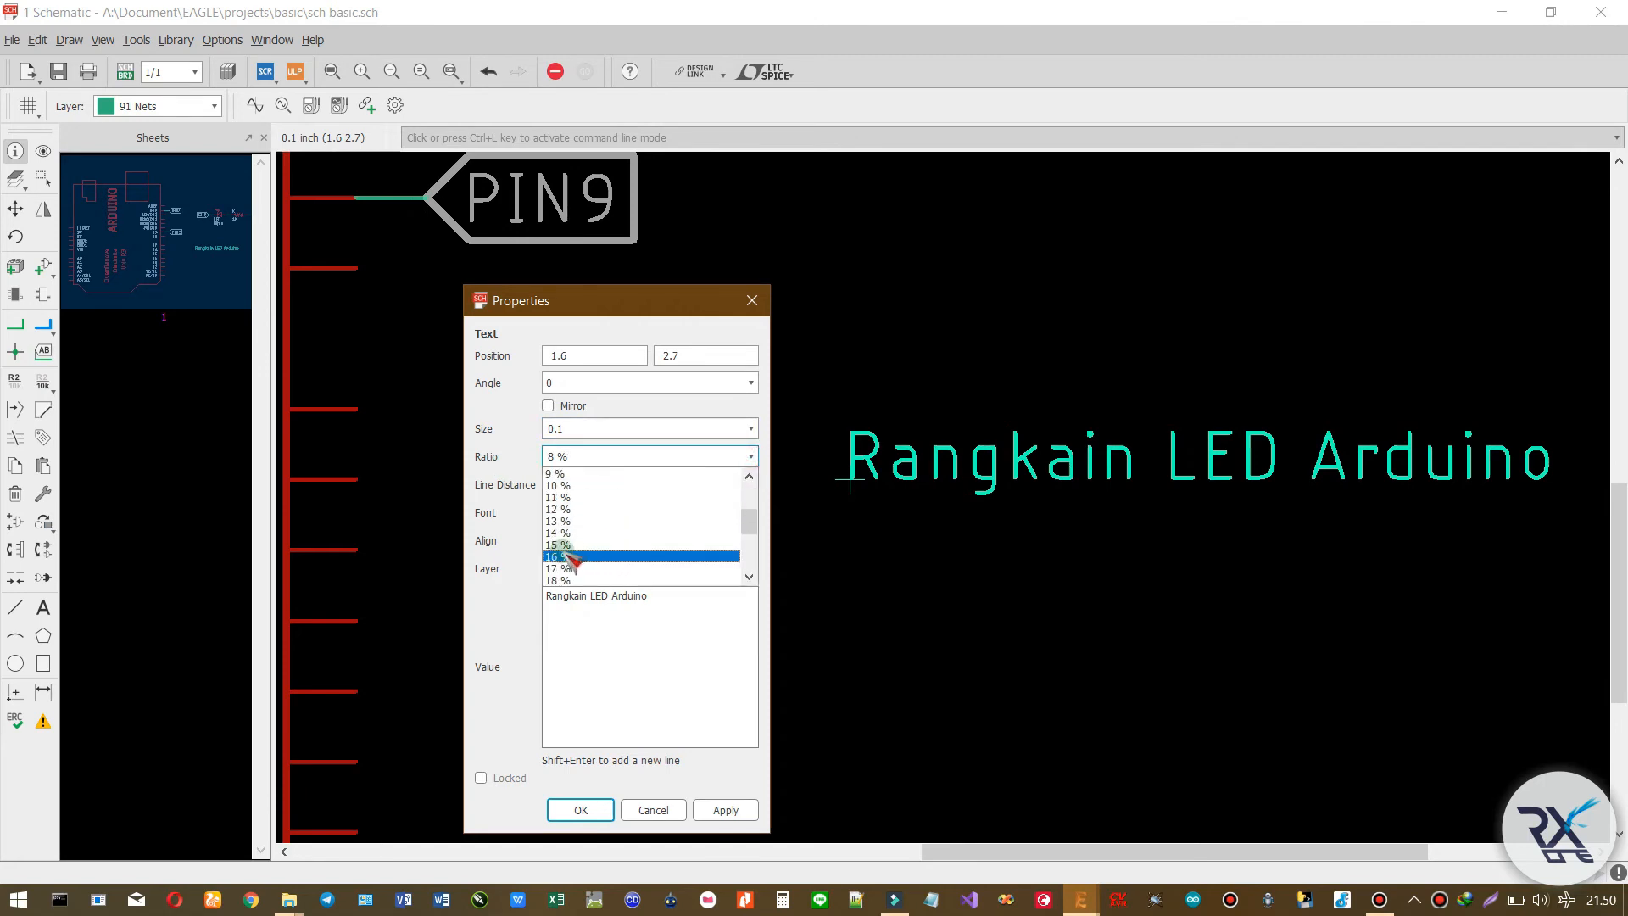
click(575, 524)
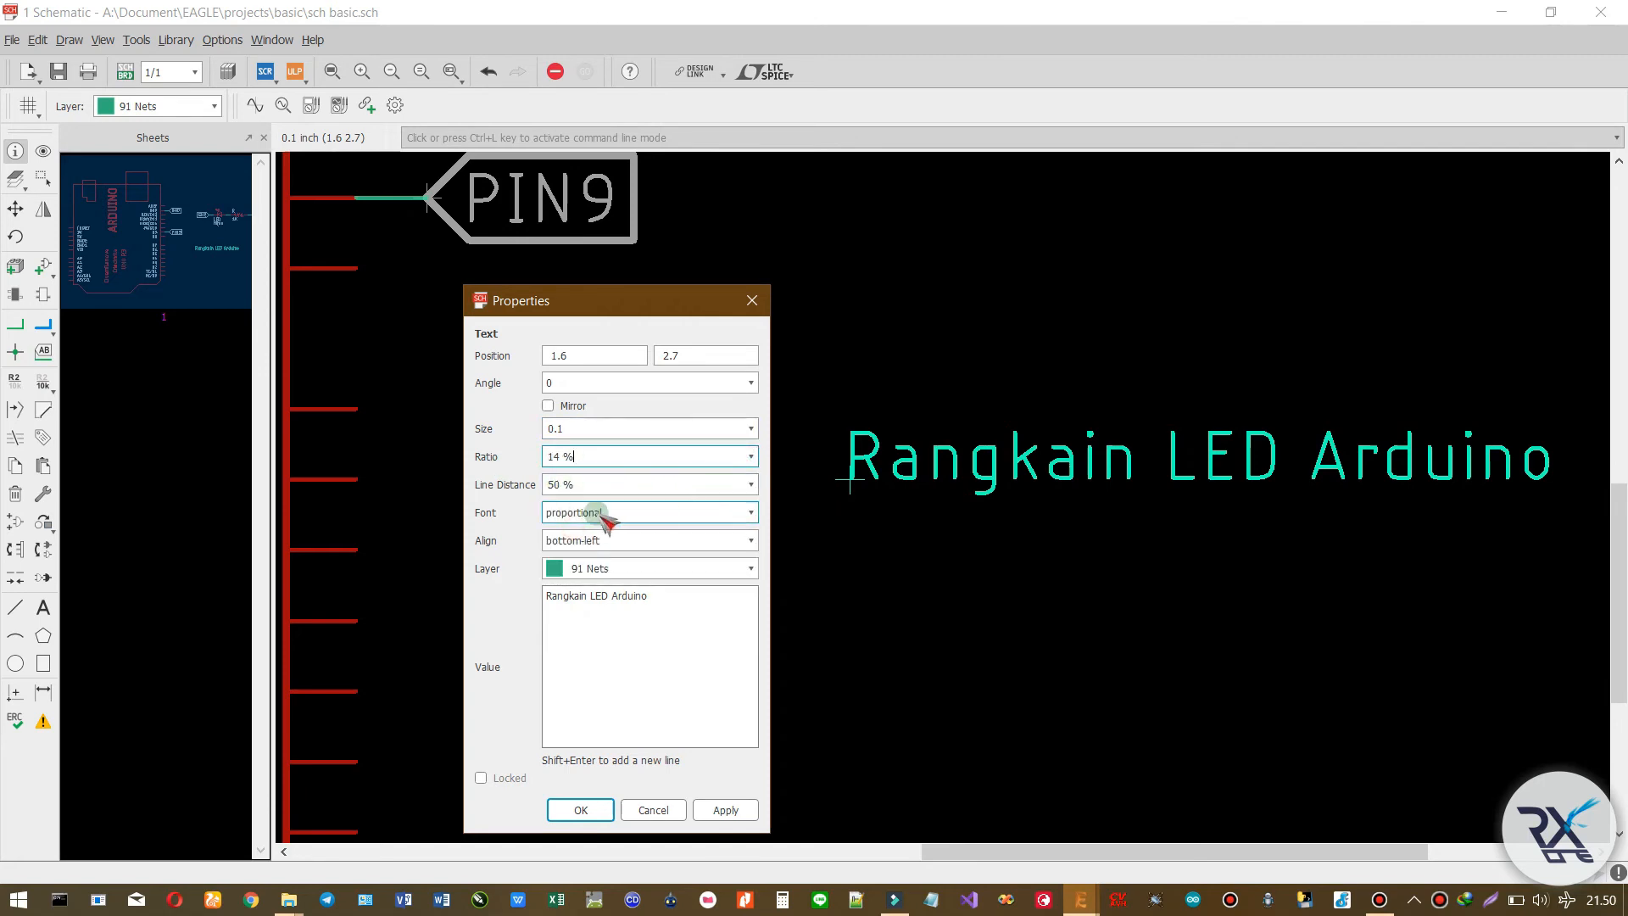
click(734, 515)
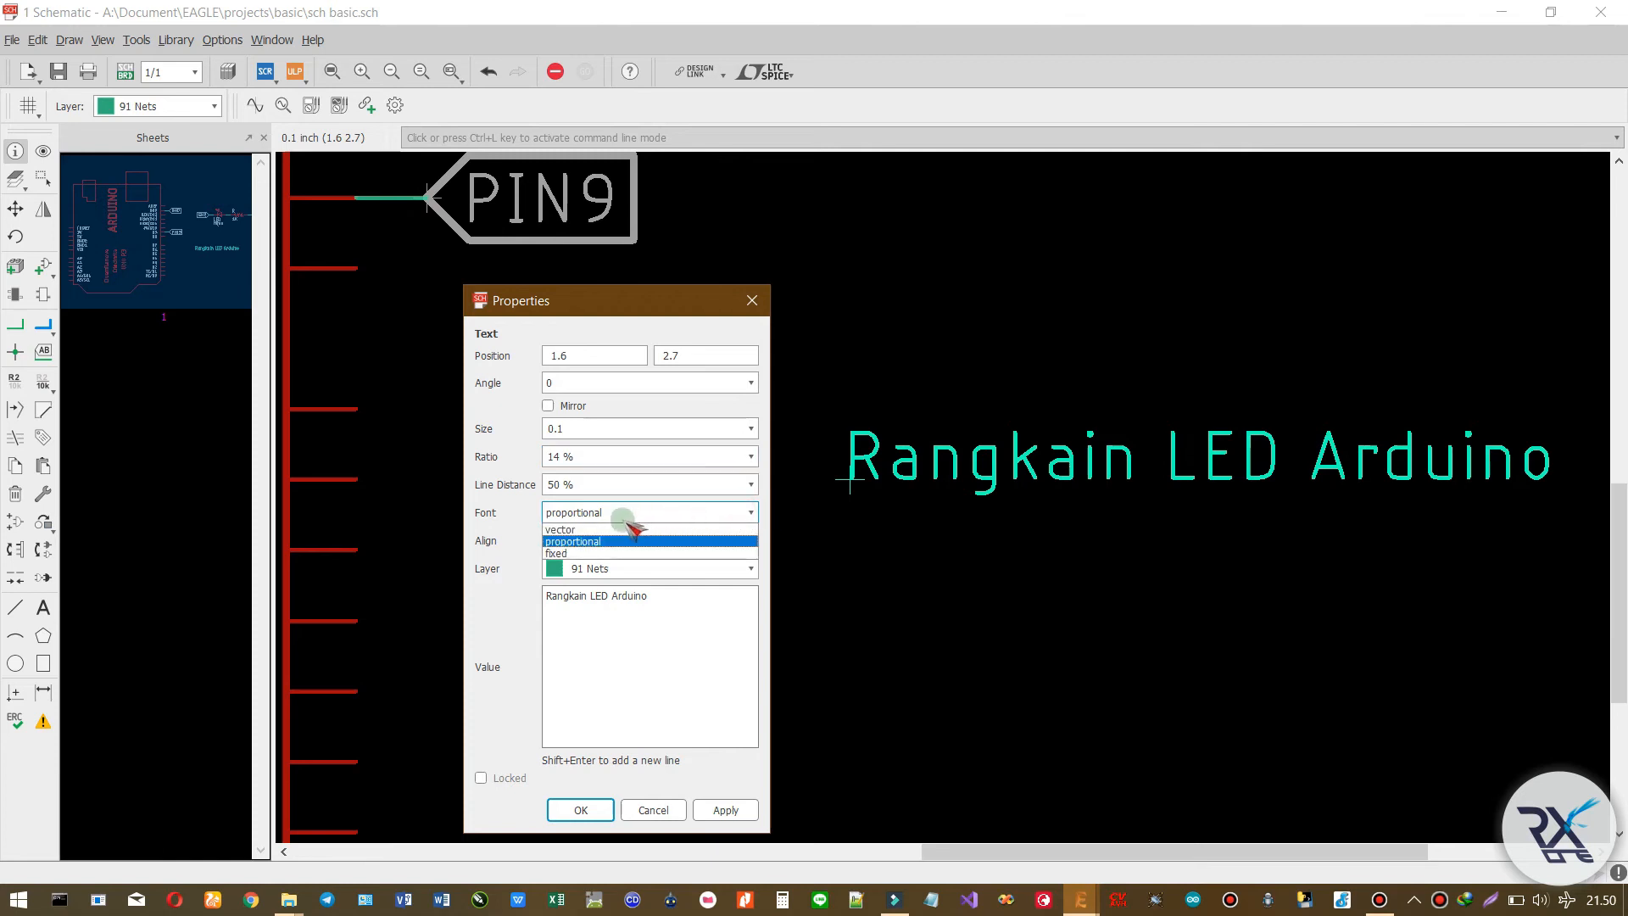
click(591, 542)
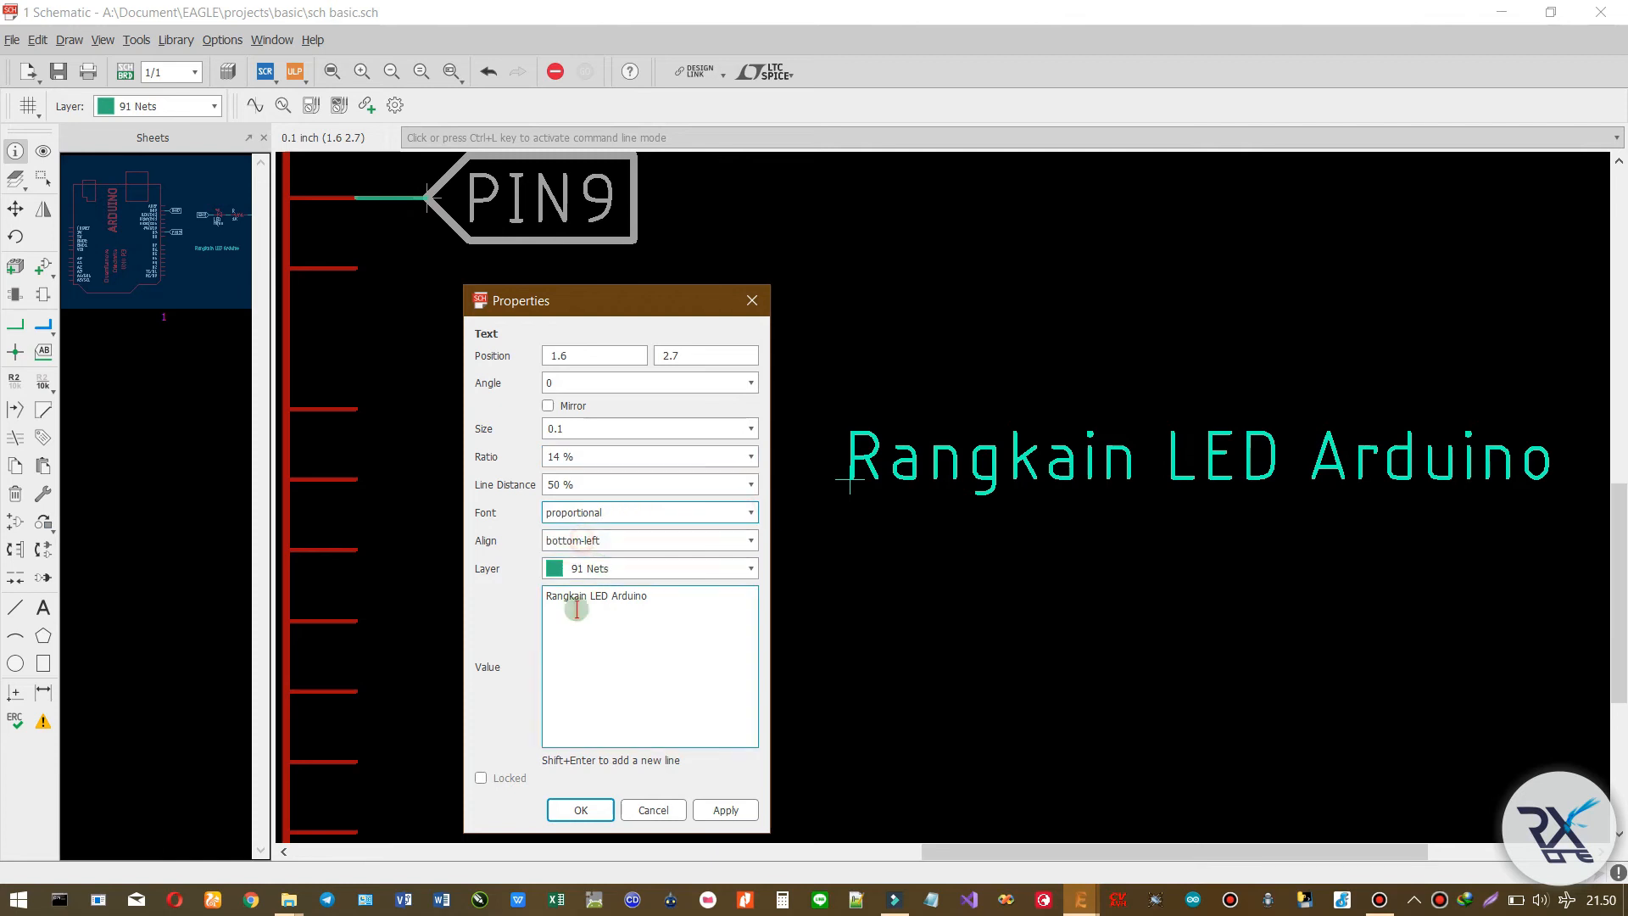
- Apply the new formatting to the "Rangkain LED Arduino" text and close its properties
click(731, 811)
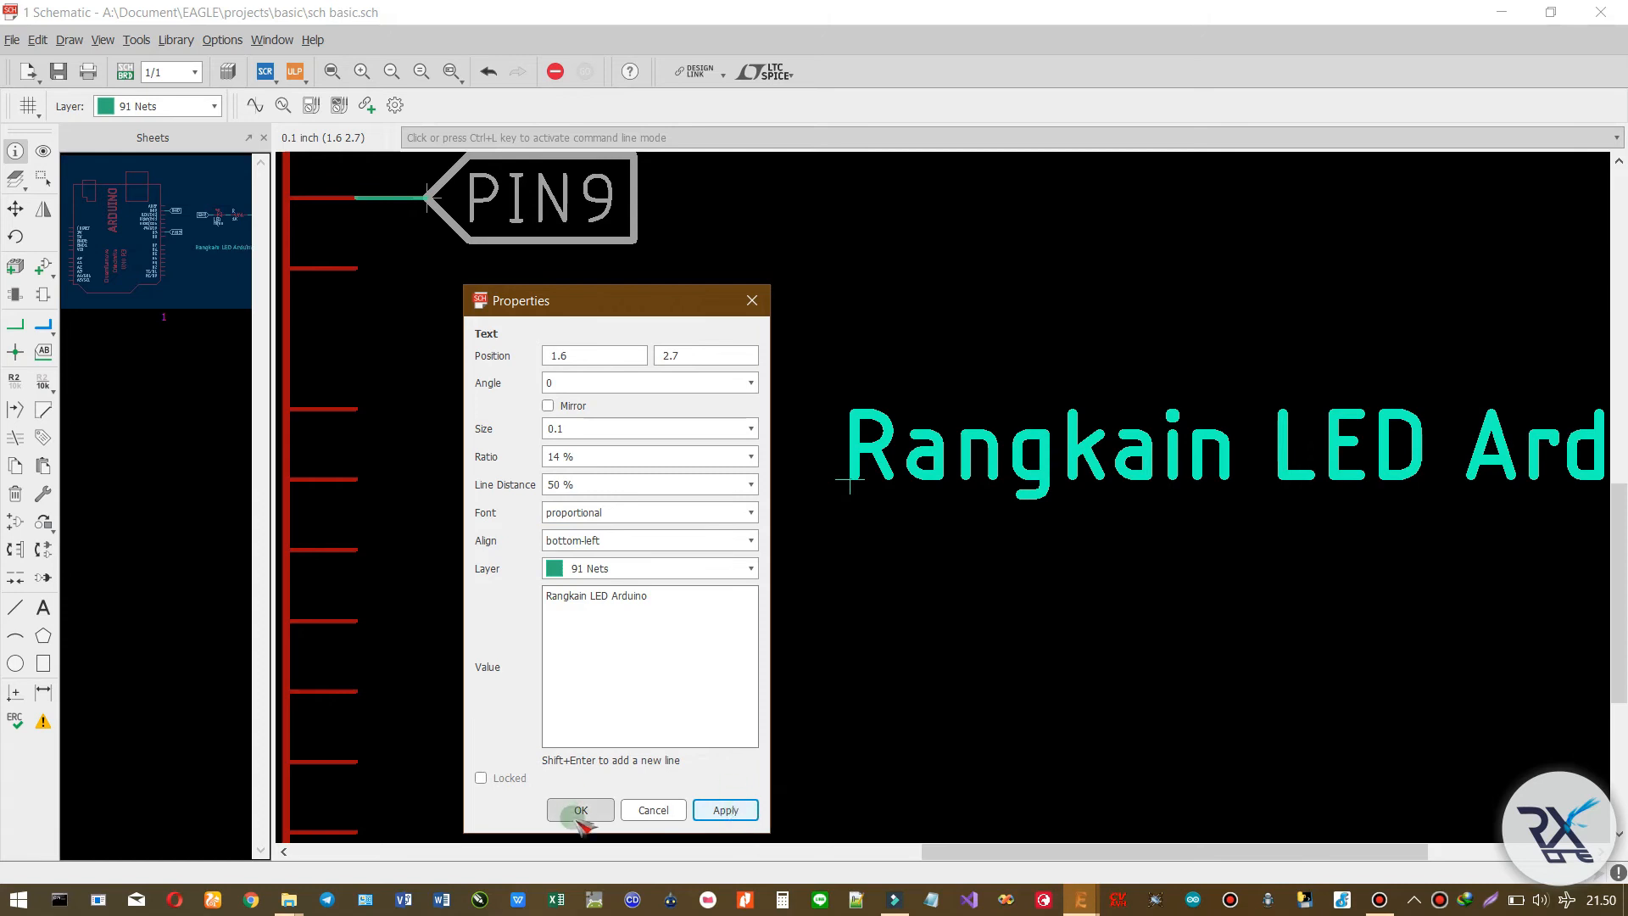
click(566, 810)
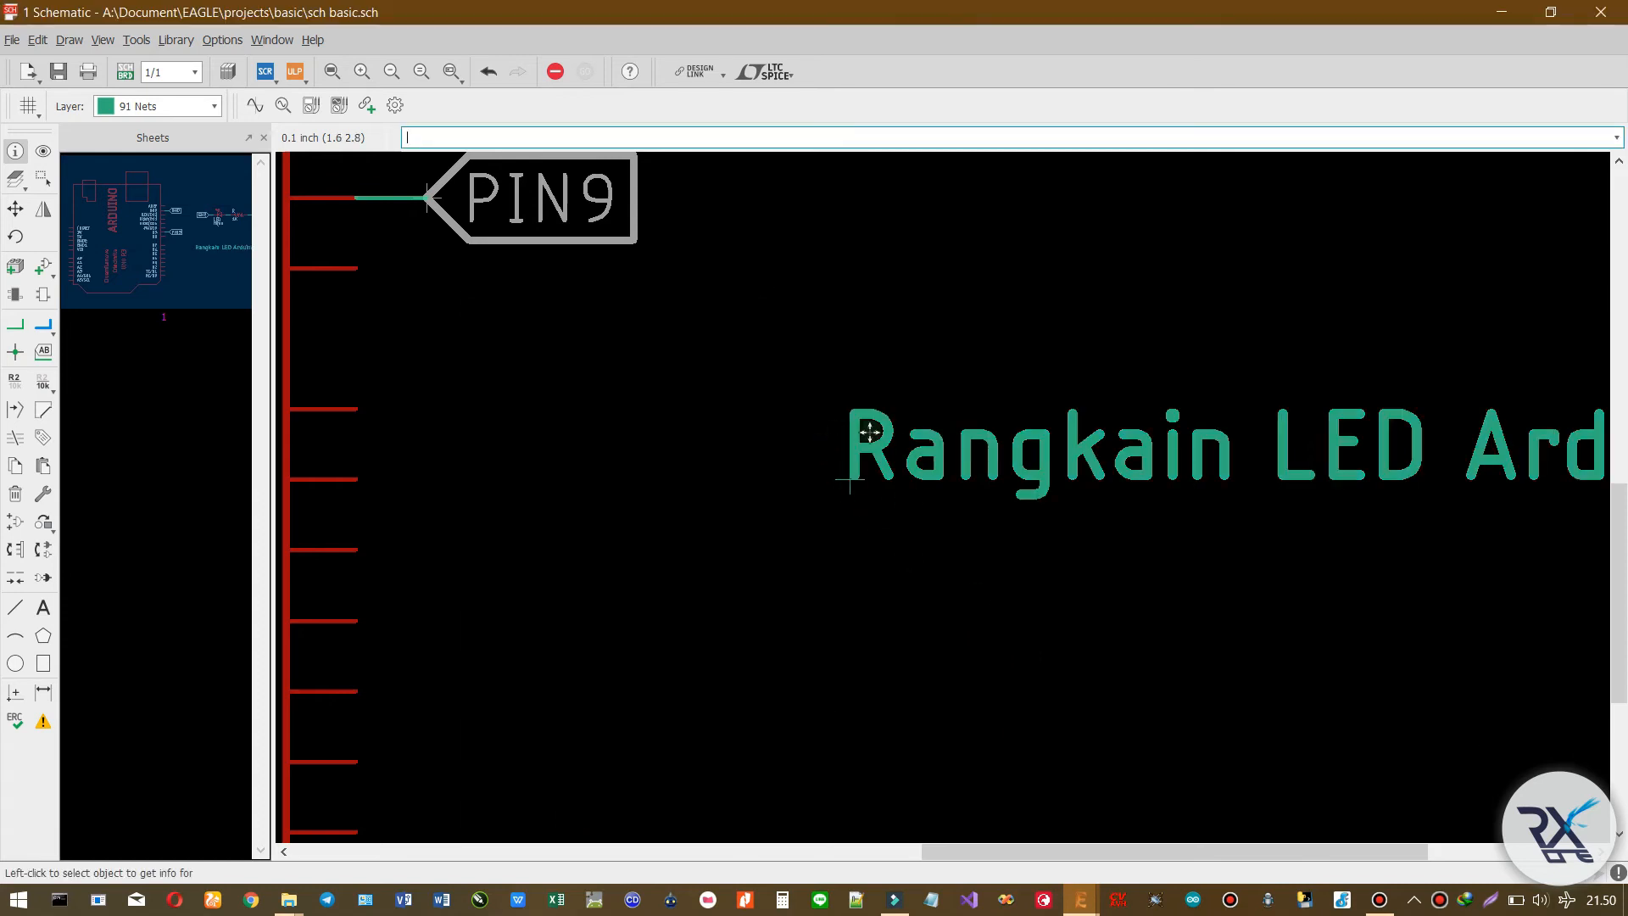
scroll(1271, 488, down, 2)
scroll(1442, 491, up, 2)
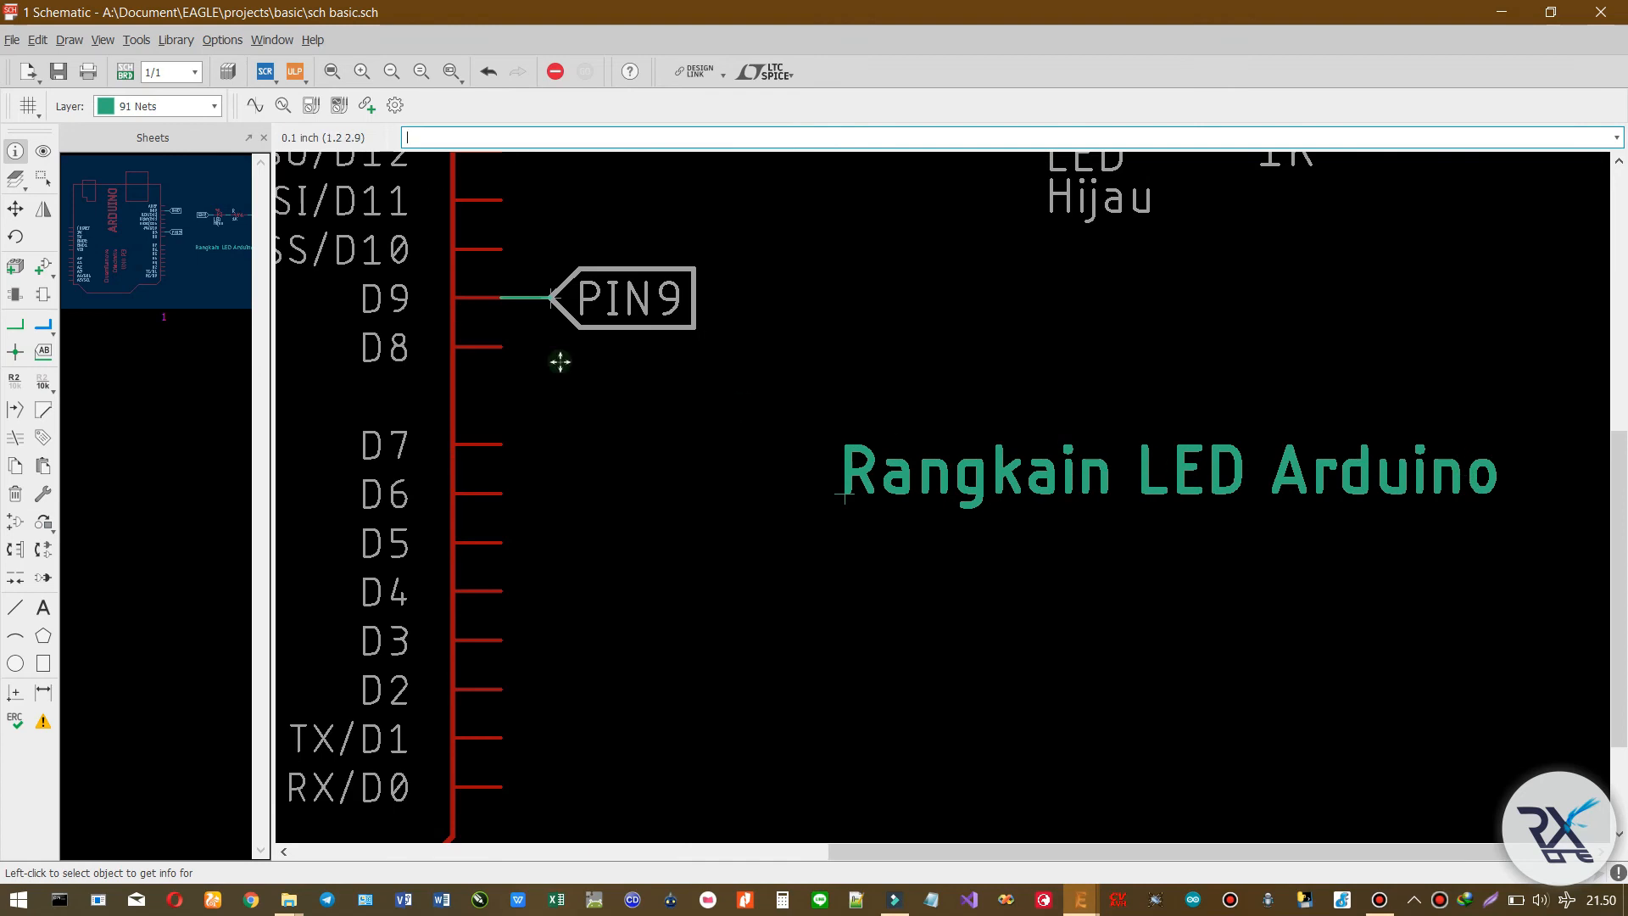
- Move the "Rangkain LED Arduino" text above the LED circuit, beside the Arduino's upper right corner, at about position 0.9, 4.1
click(15, 211)
scroll(776, 362, down, 2)
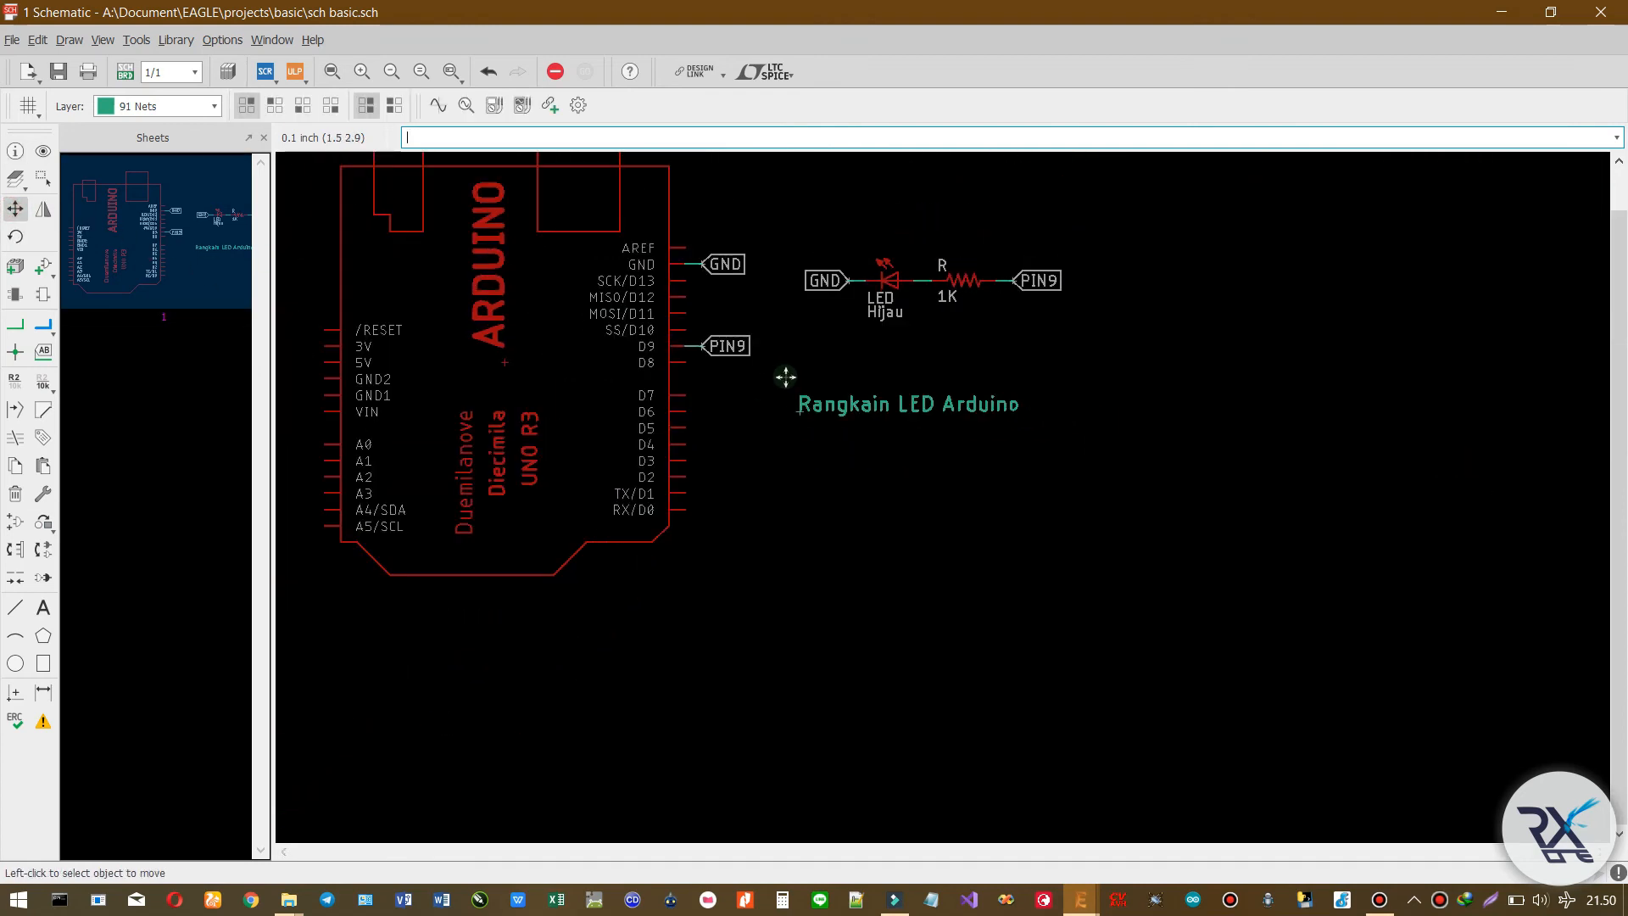
scroll(731, 226, up, 2)
click(801, 482)
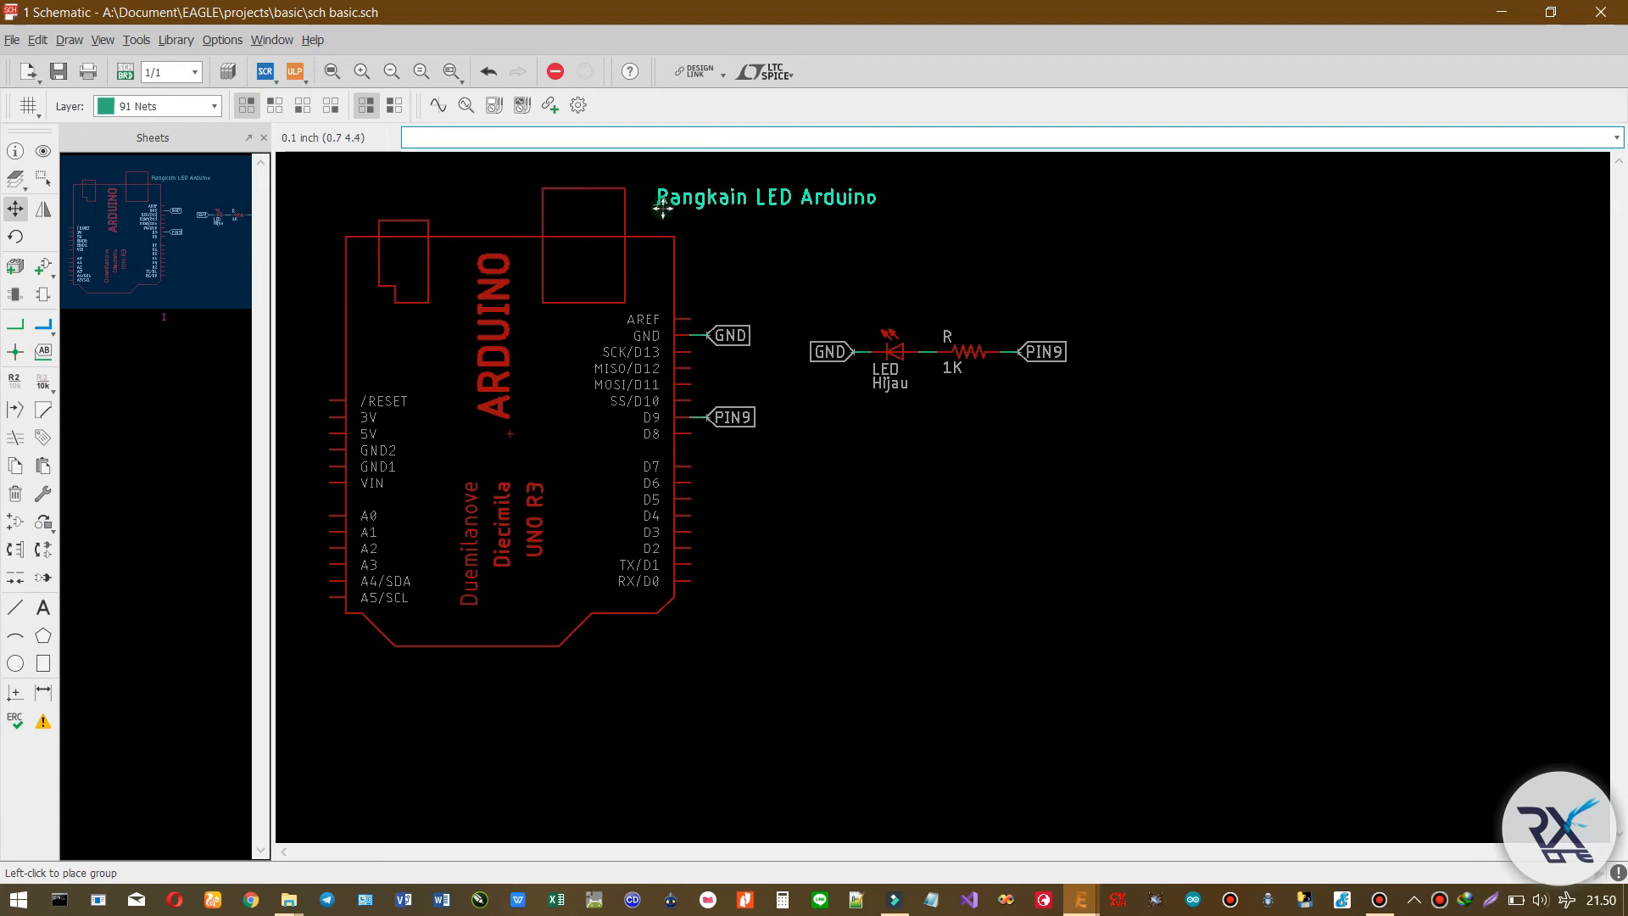
click(689, 251)
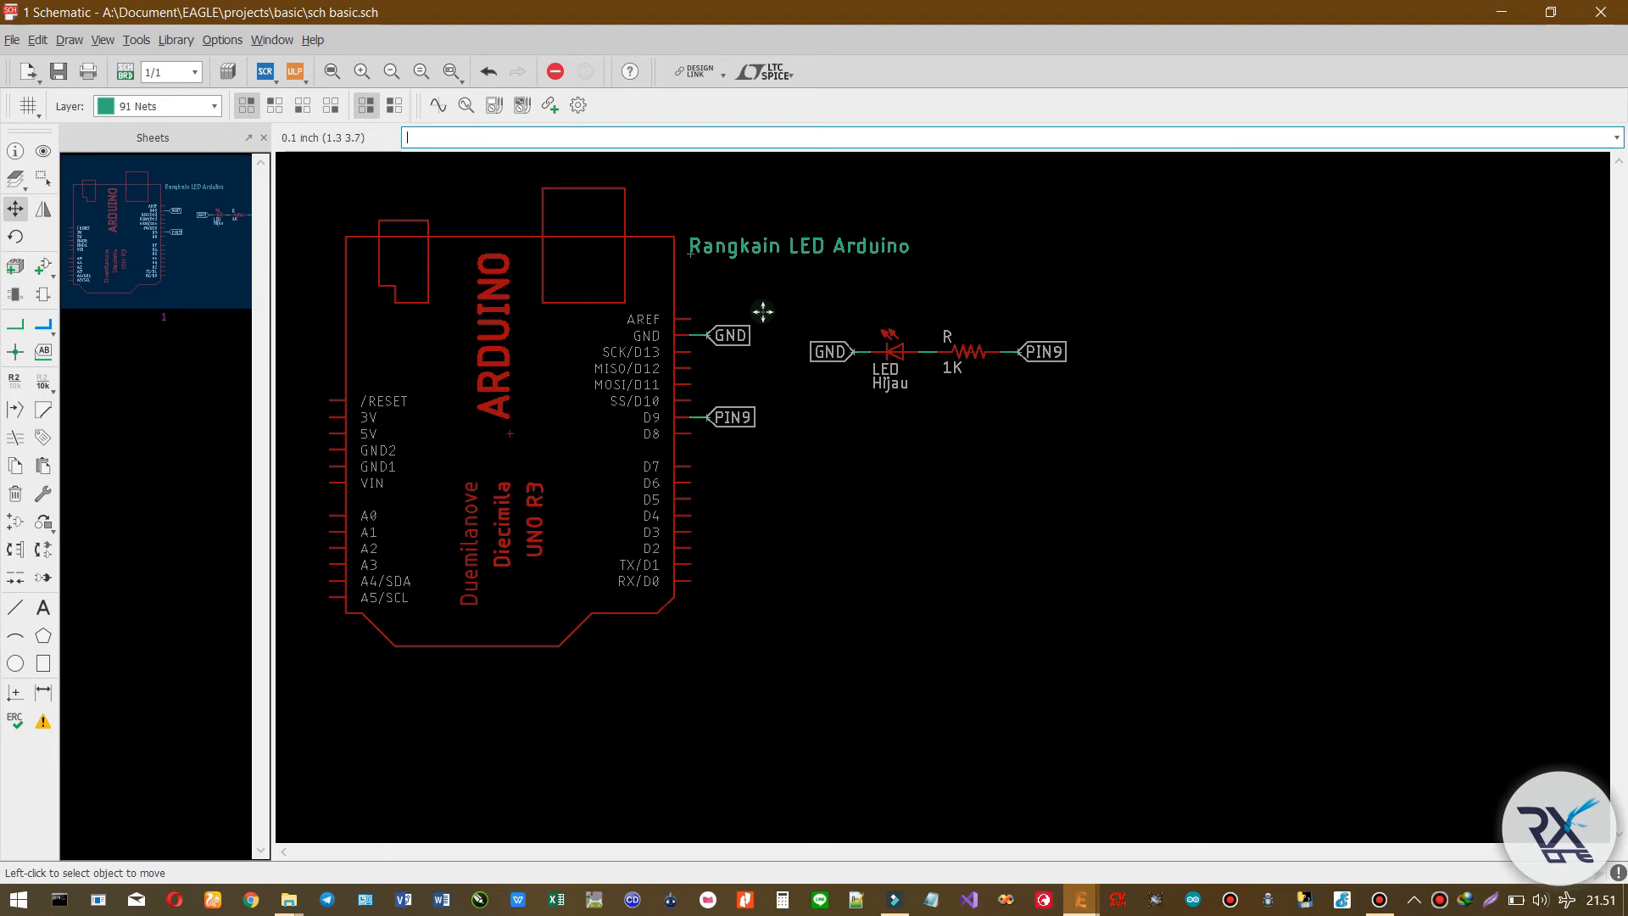
- Change the schematic grid's unit to mm, keeping a 2.54 mm spacing
click(28, 106)
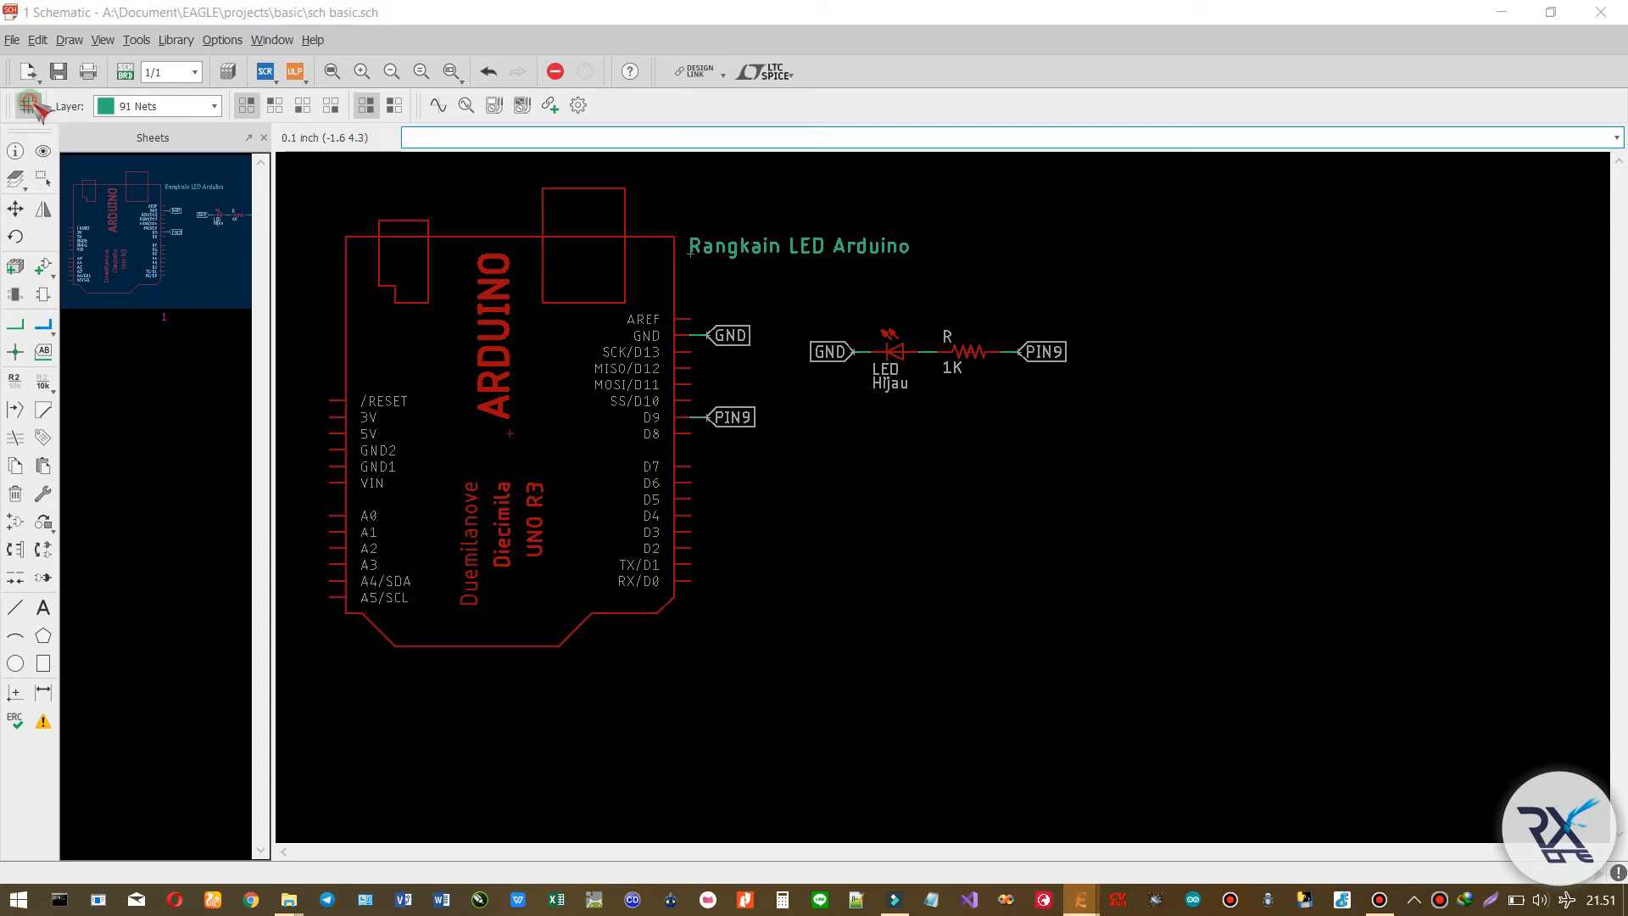
click(198, 110)
click(178, 136)
click(197, 195)
click(180, 221)
click(144, 232)
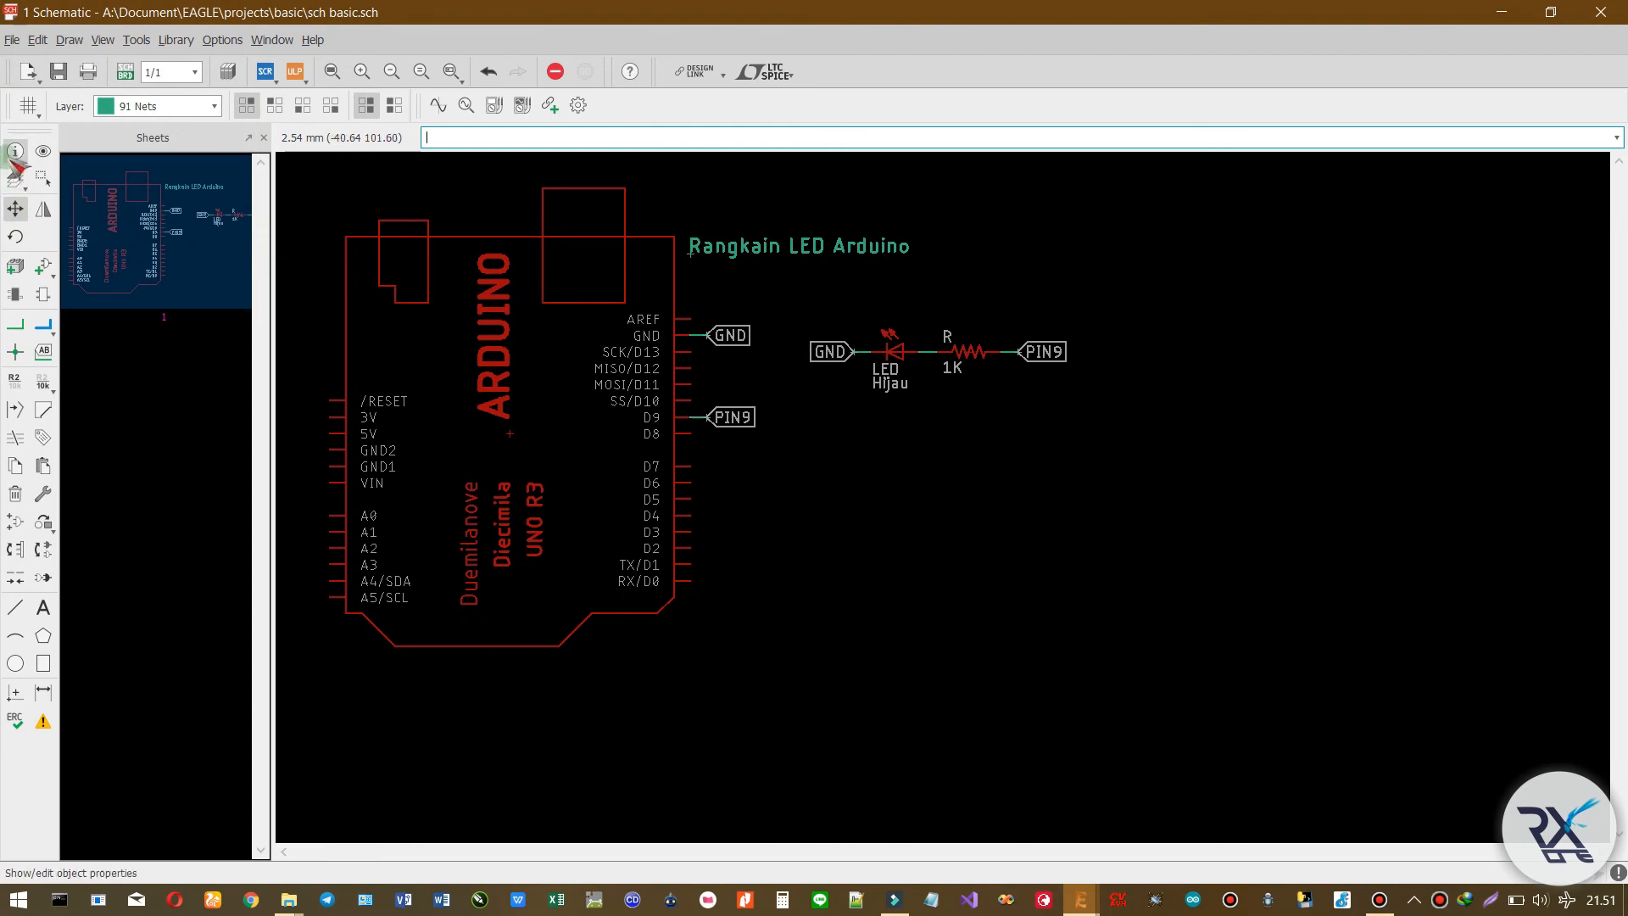
- Set the "Rangkain LED Arduino" text's size to 5.08 in its properties
click(15, 153)
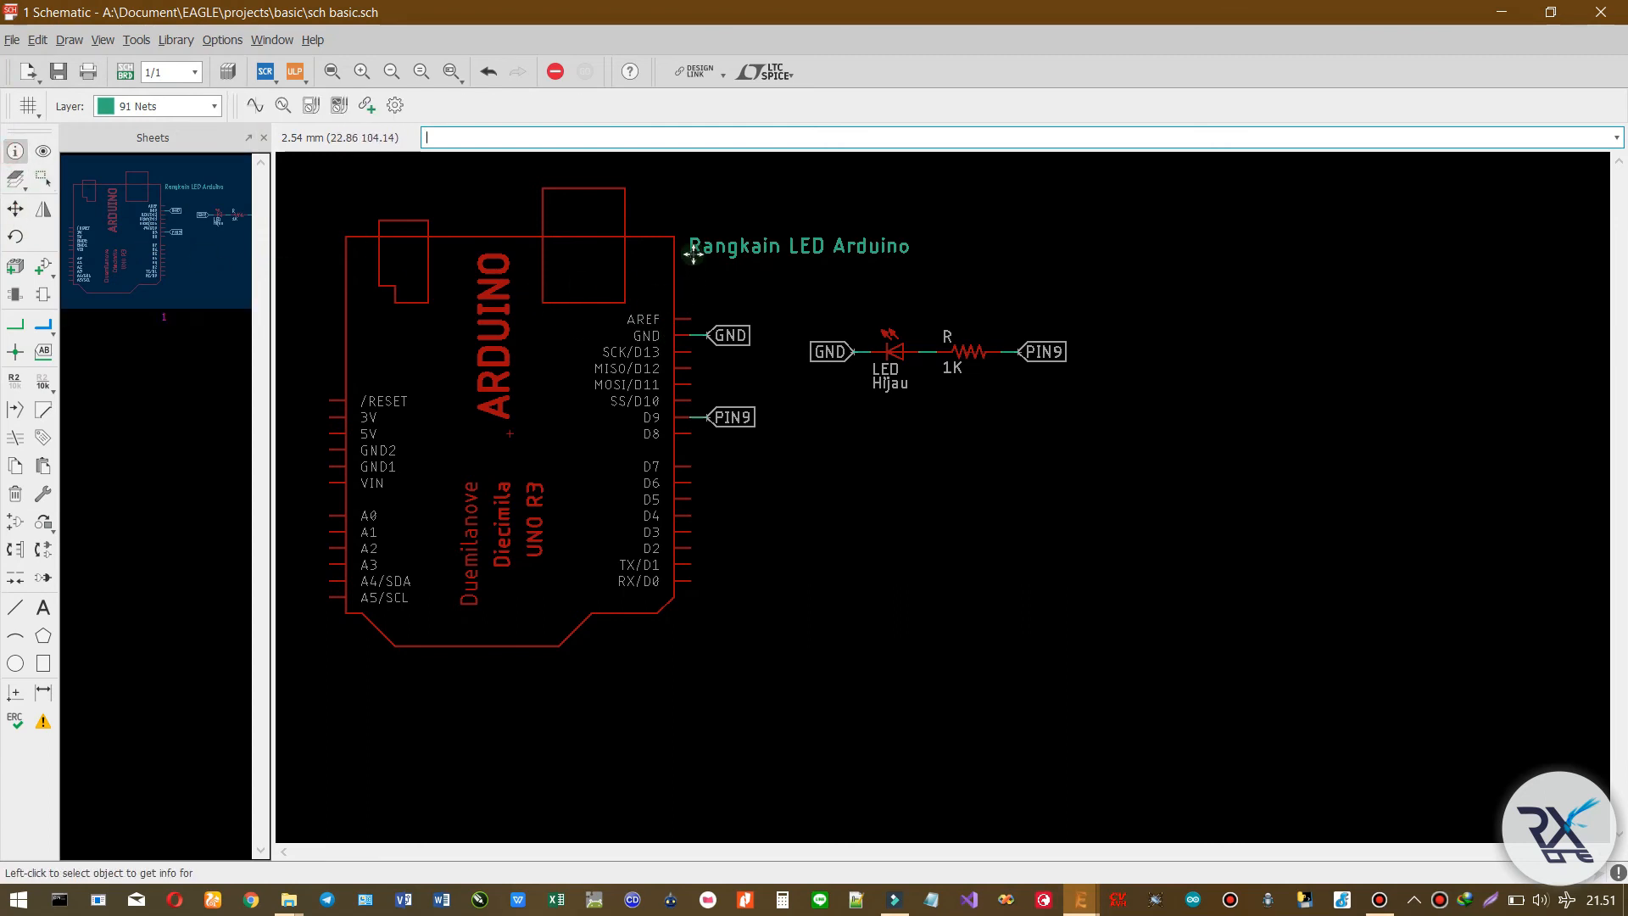
click(694, 252)
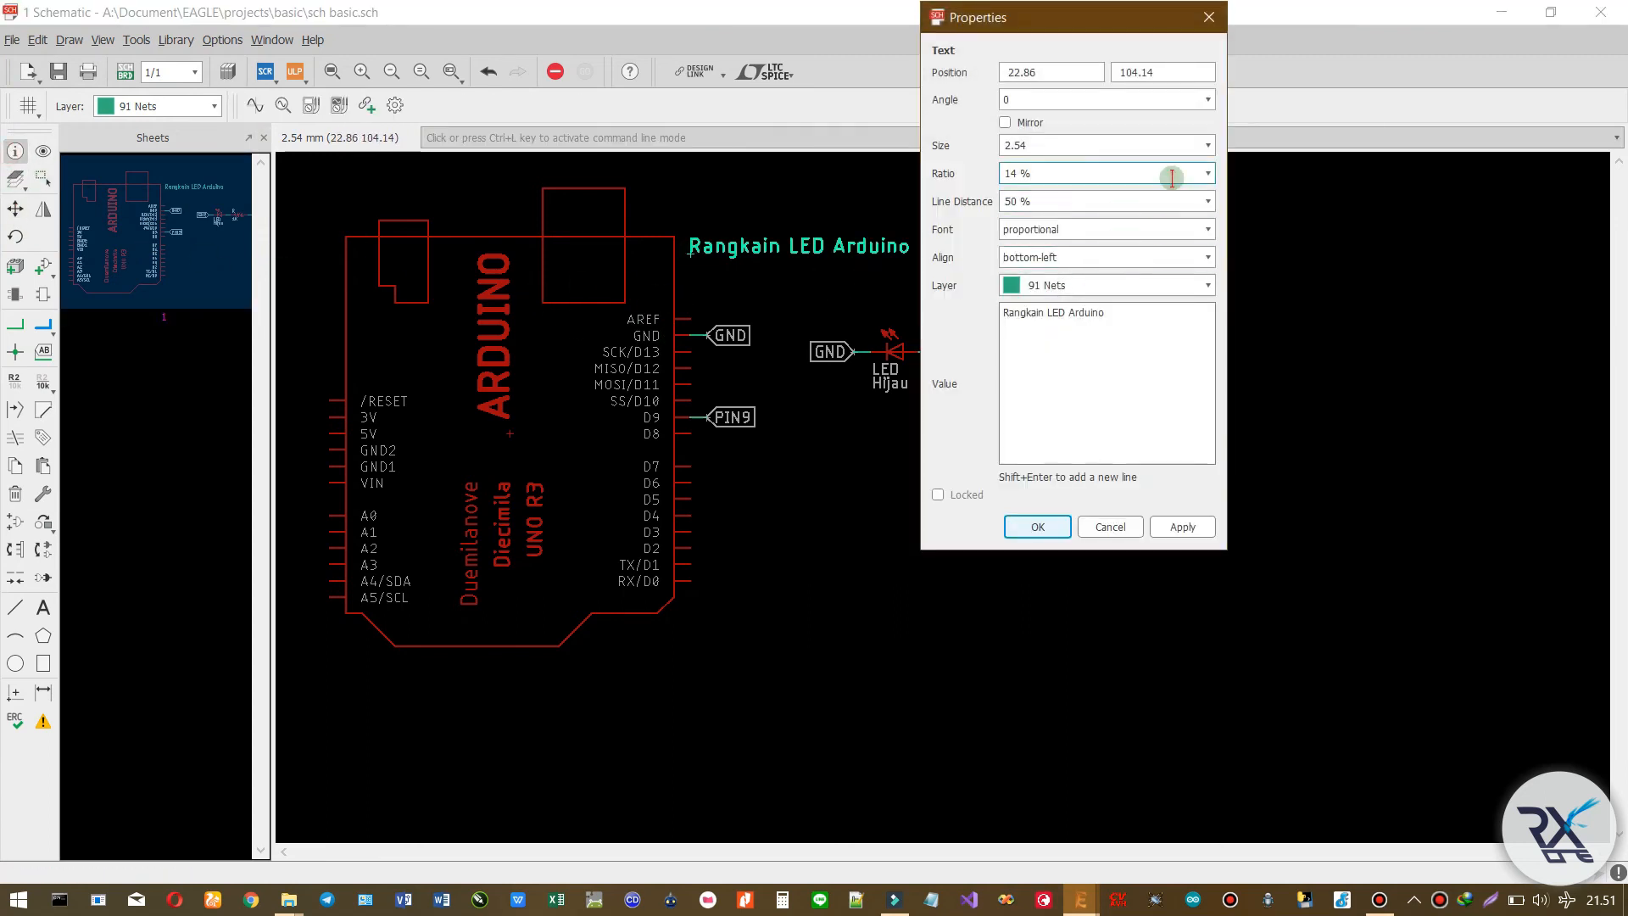
click(1208, 145)
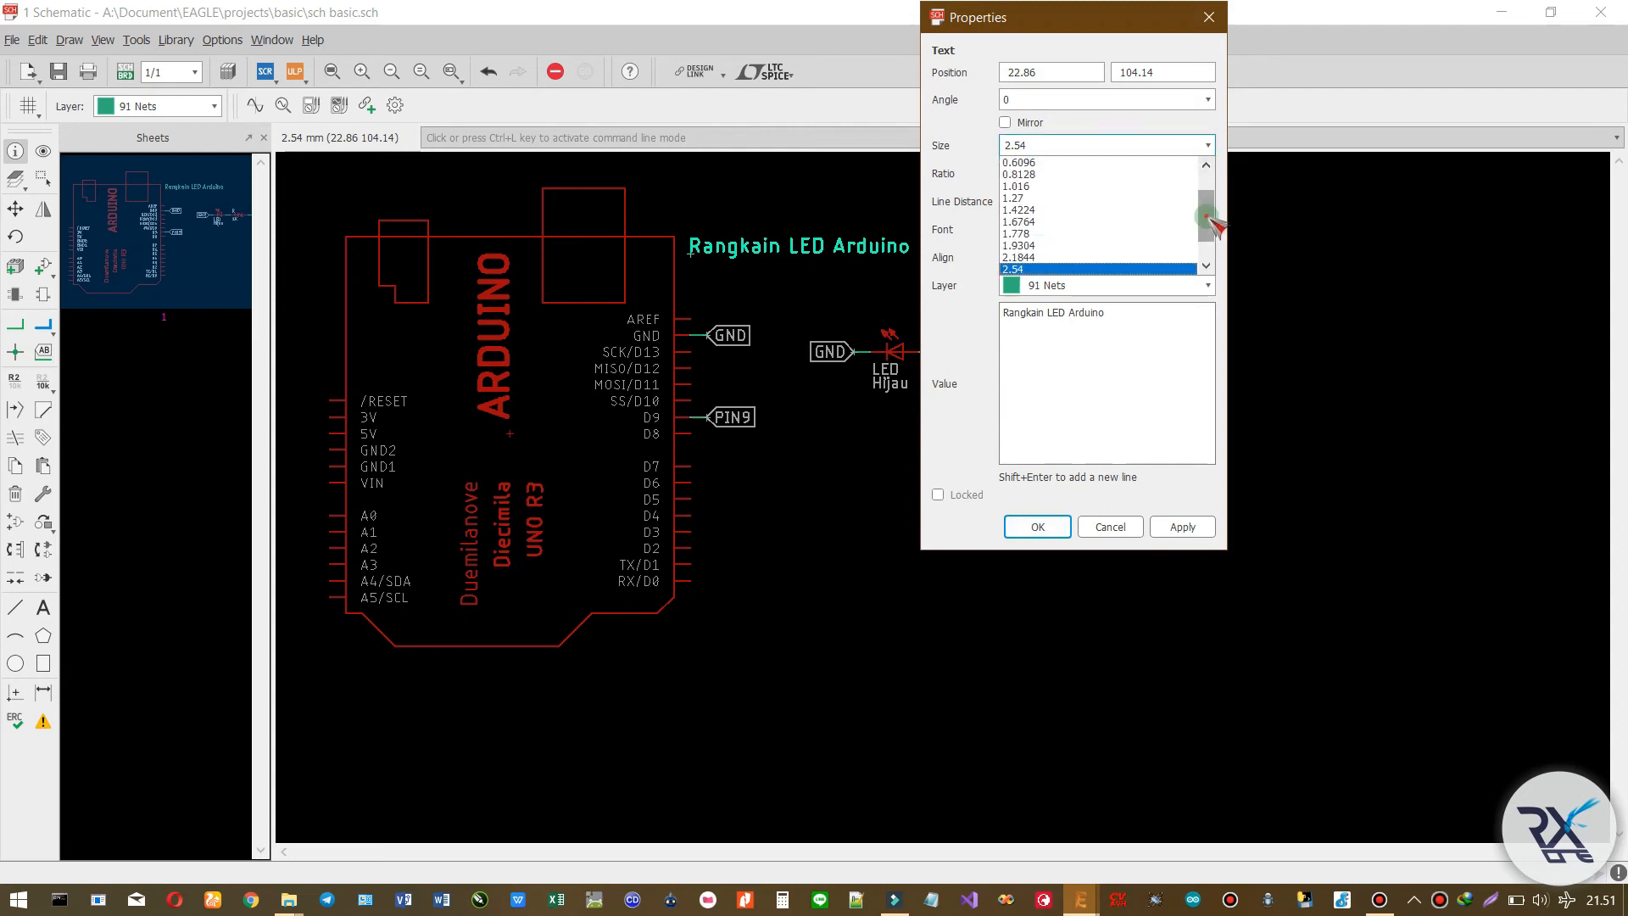
drag(1208, 218, 1208, 233)
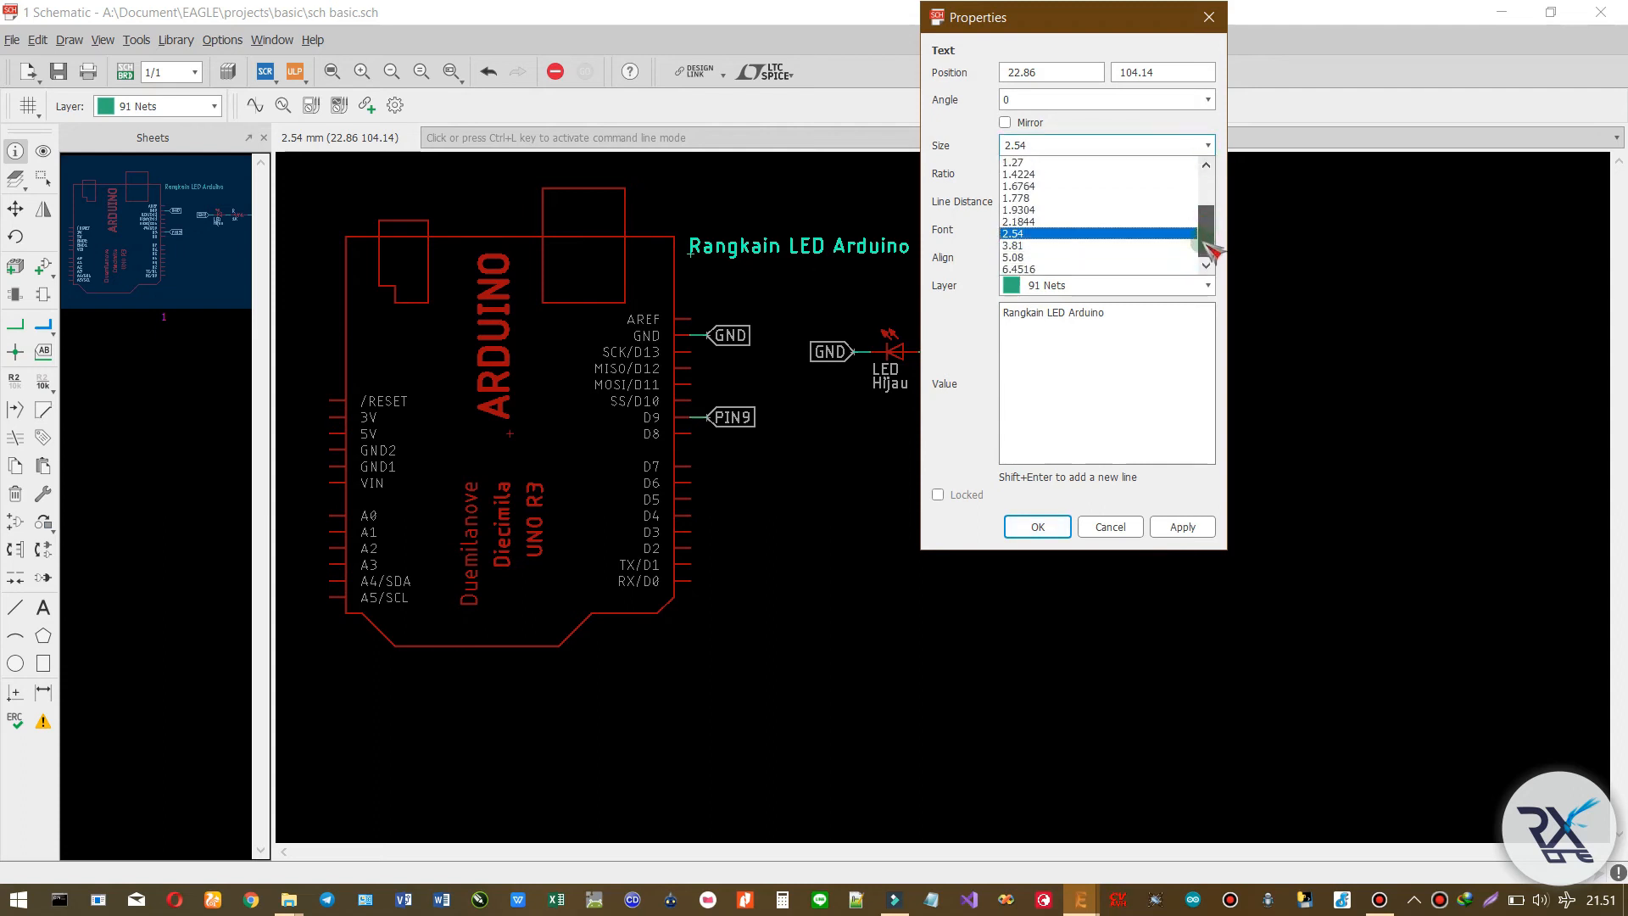
click(1028, 258)
click(1040, 526)
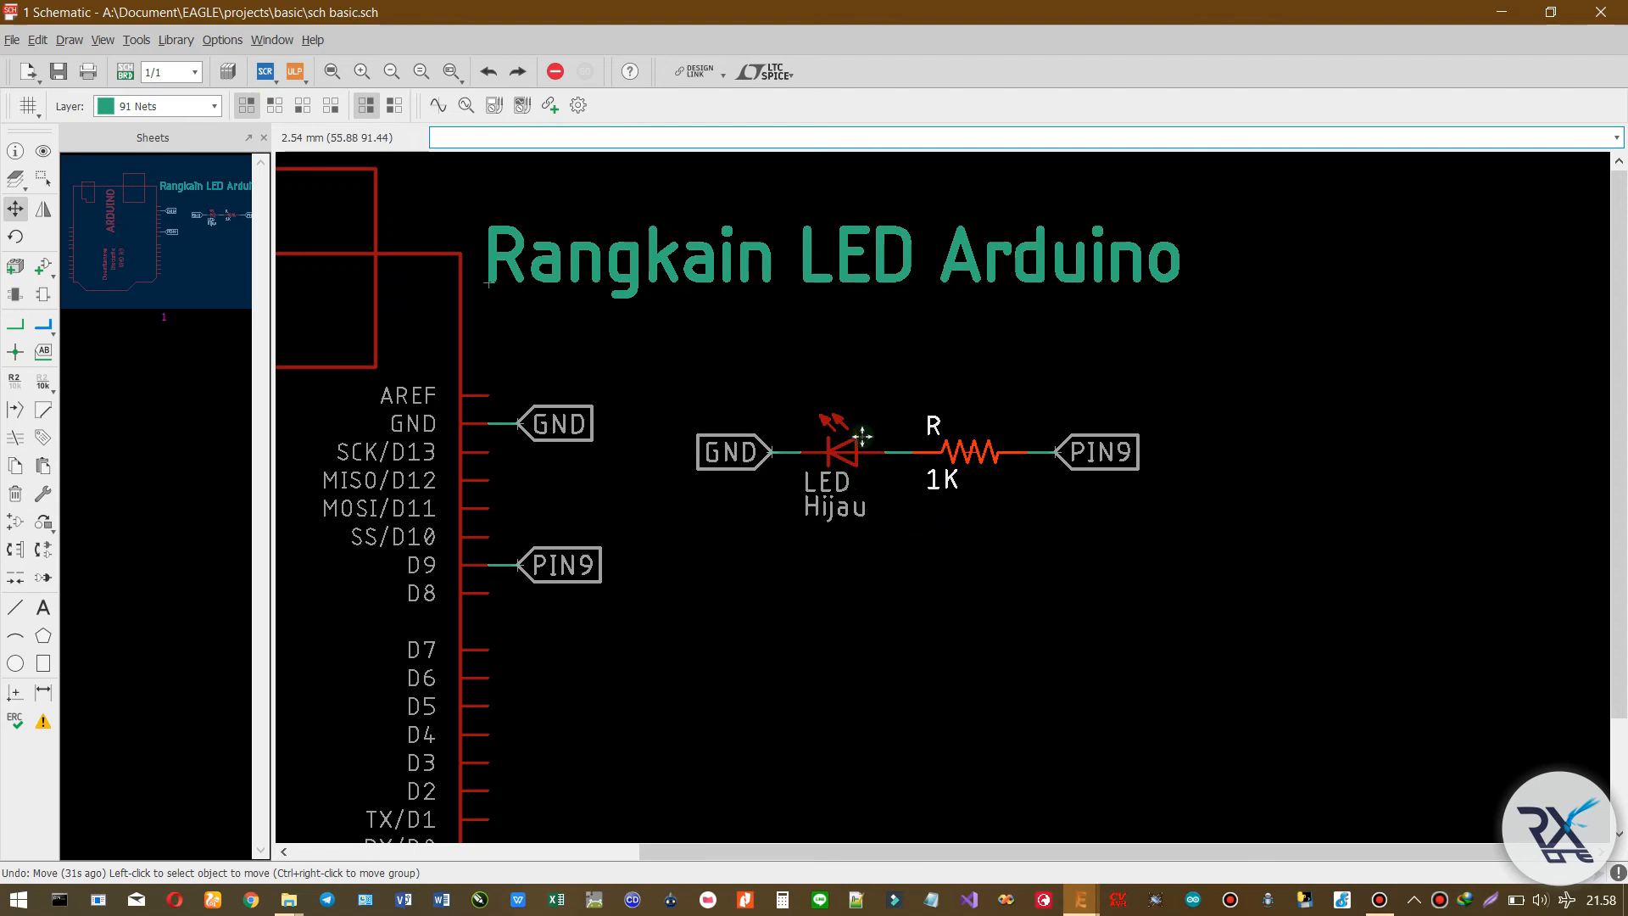
- Shift the GND label away from the LED, and move the resistor and its PIN9 label as a group in the opposite direction
scroll(861, 437, up, 4)
drag(703, 440, 523, 440)
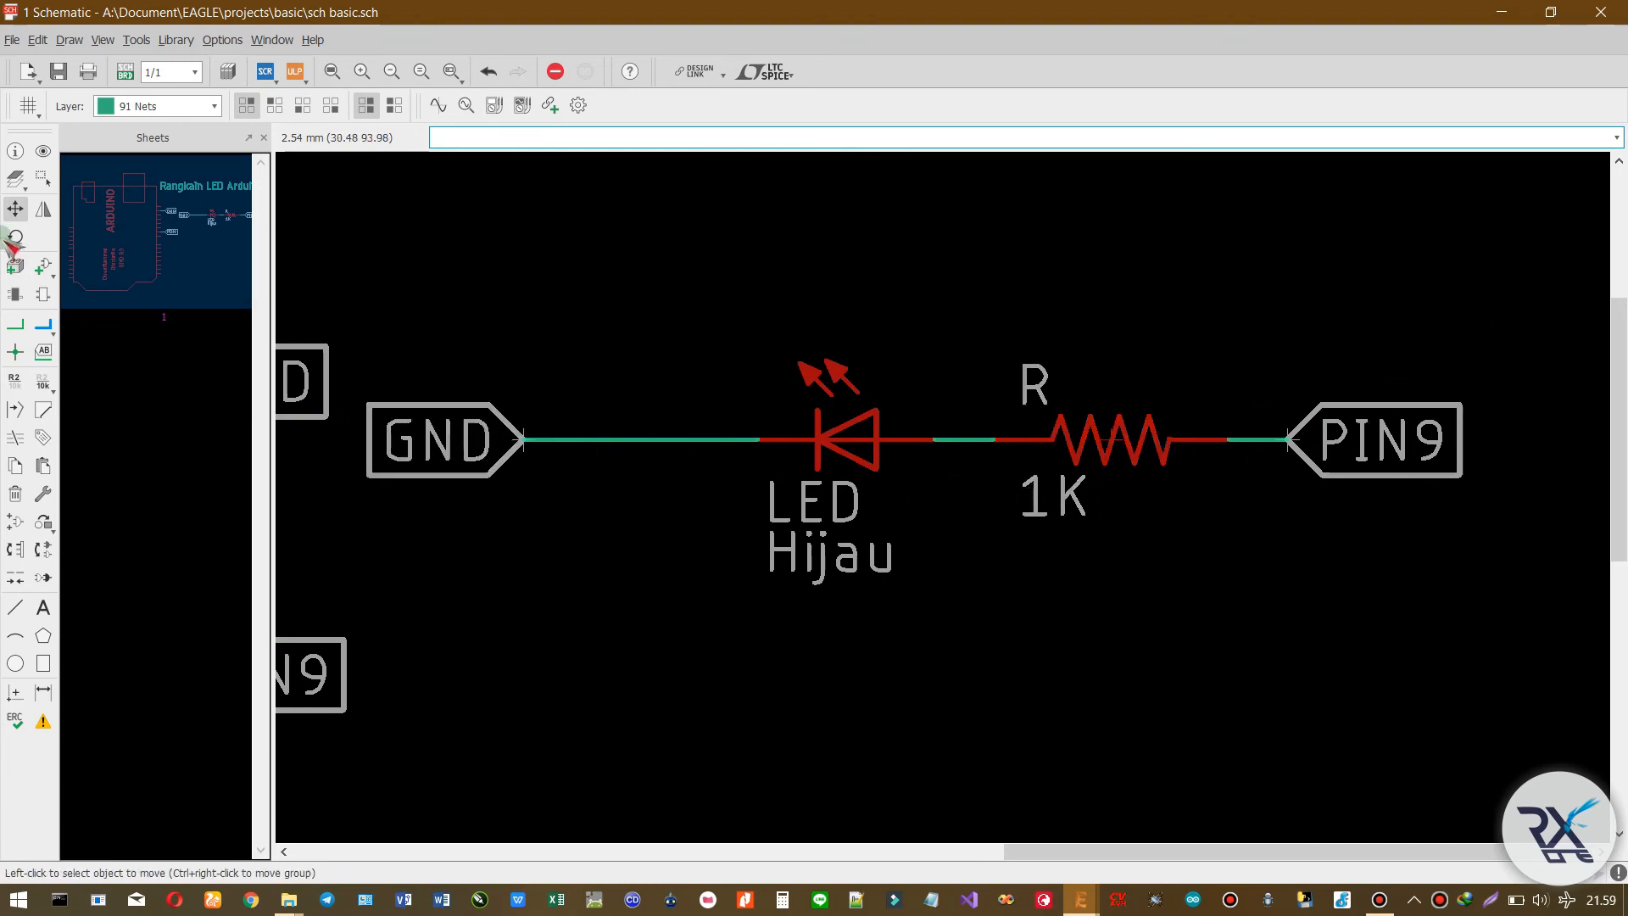
click(44, 178)
drag(947, 280, 1488, 582)
drag(1117, 437, 1349, 438)
scroll(1130, 581, down, 2)
scroll(917, 461, up, 1)
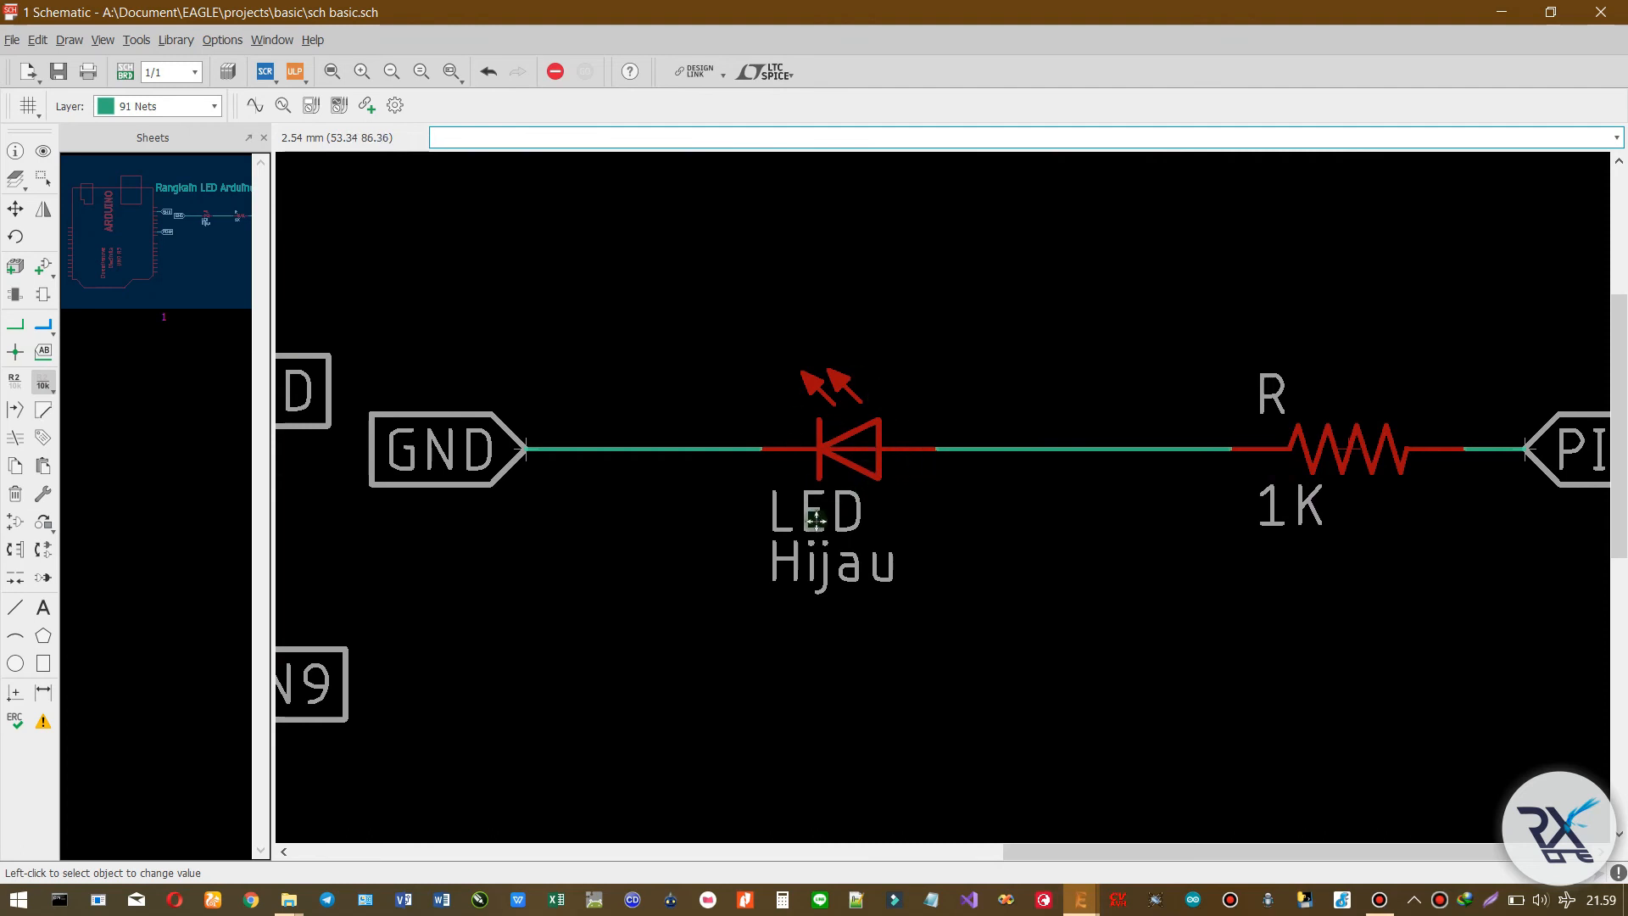
- Copy the green LED twice, placing one copy directly above the original and the other directly below it
click(17, 466)
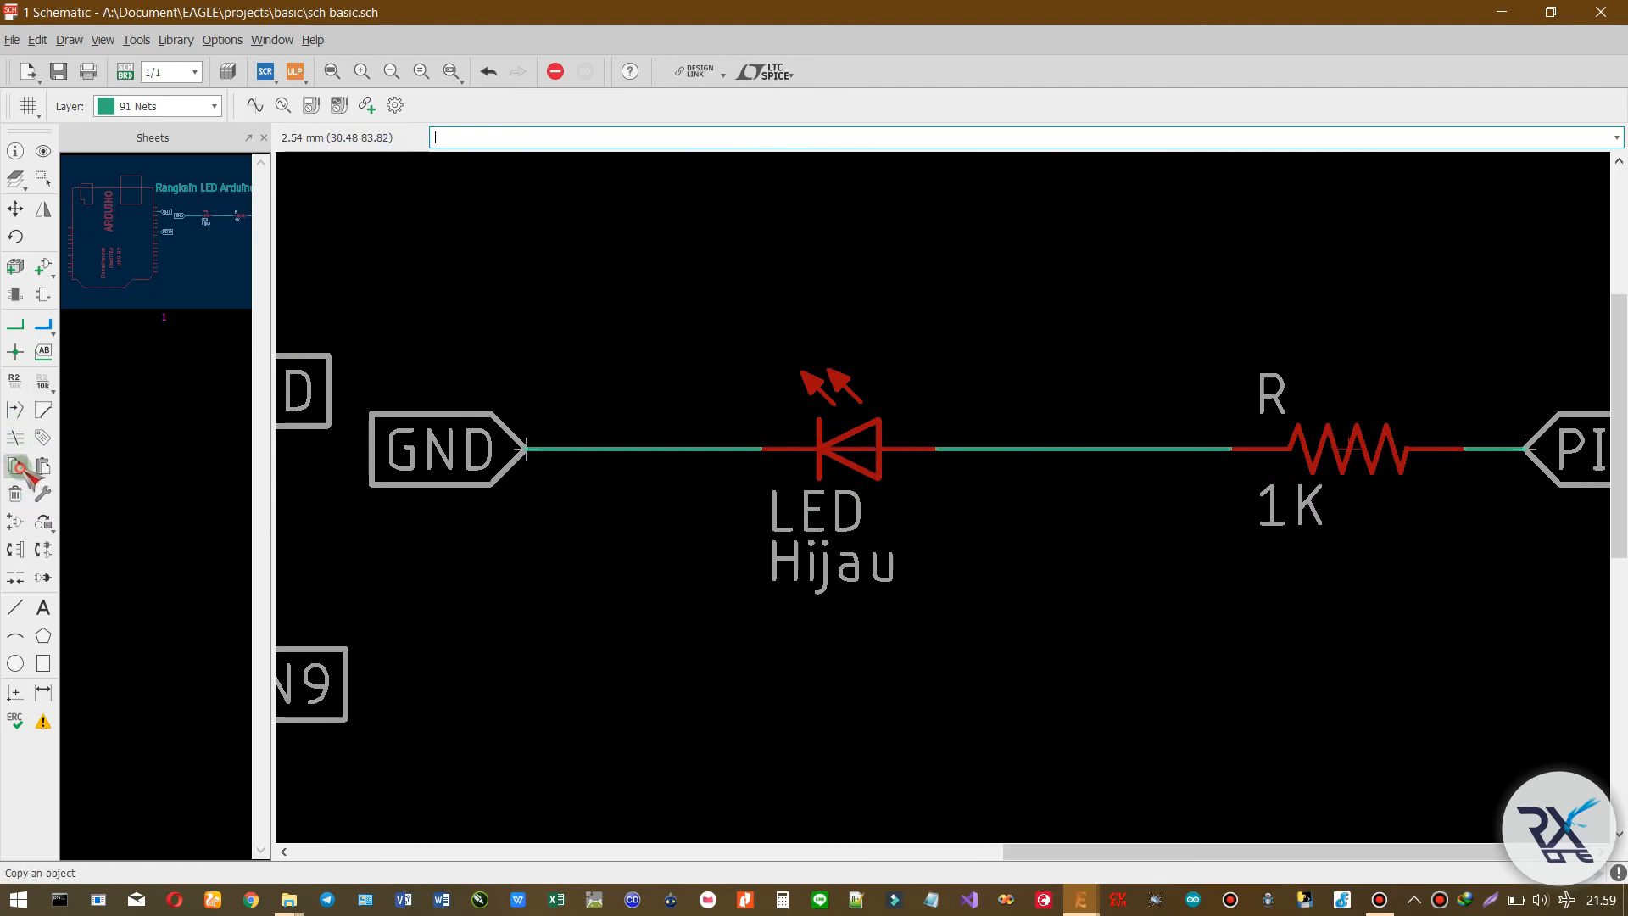
click(876, 447)
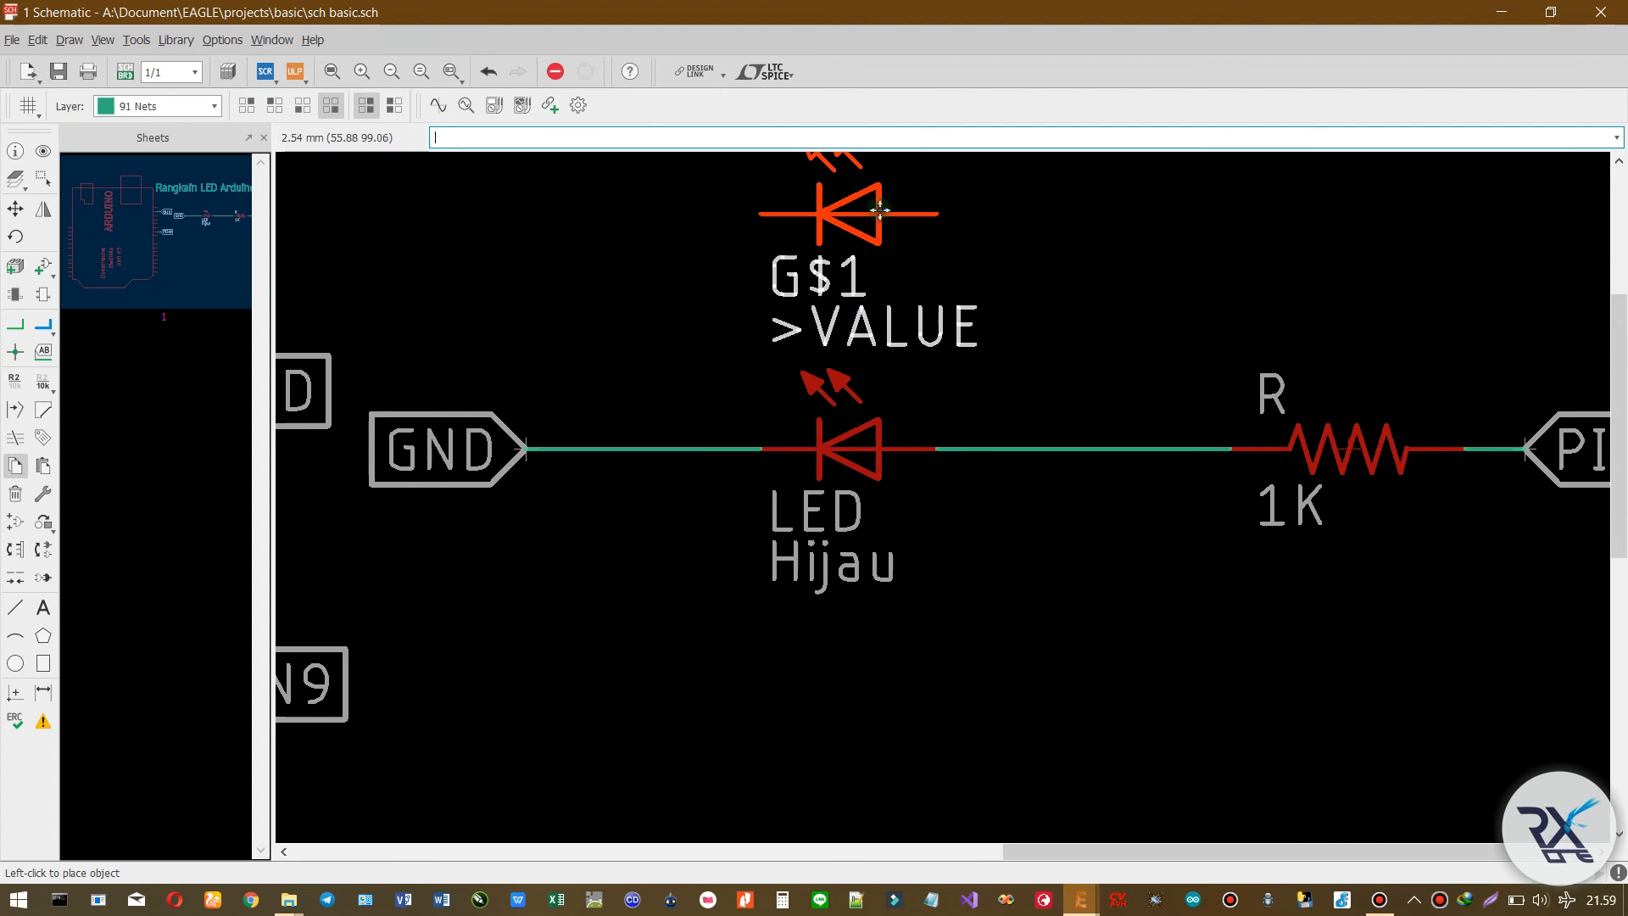
click(880, 210)
click(881, 215)
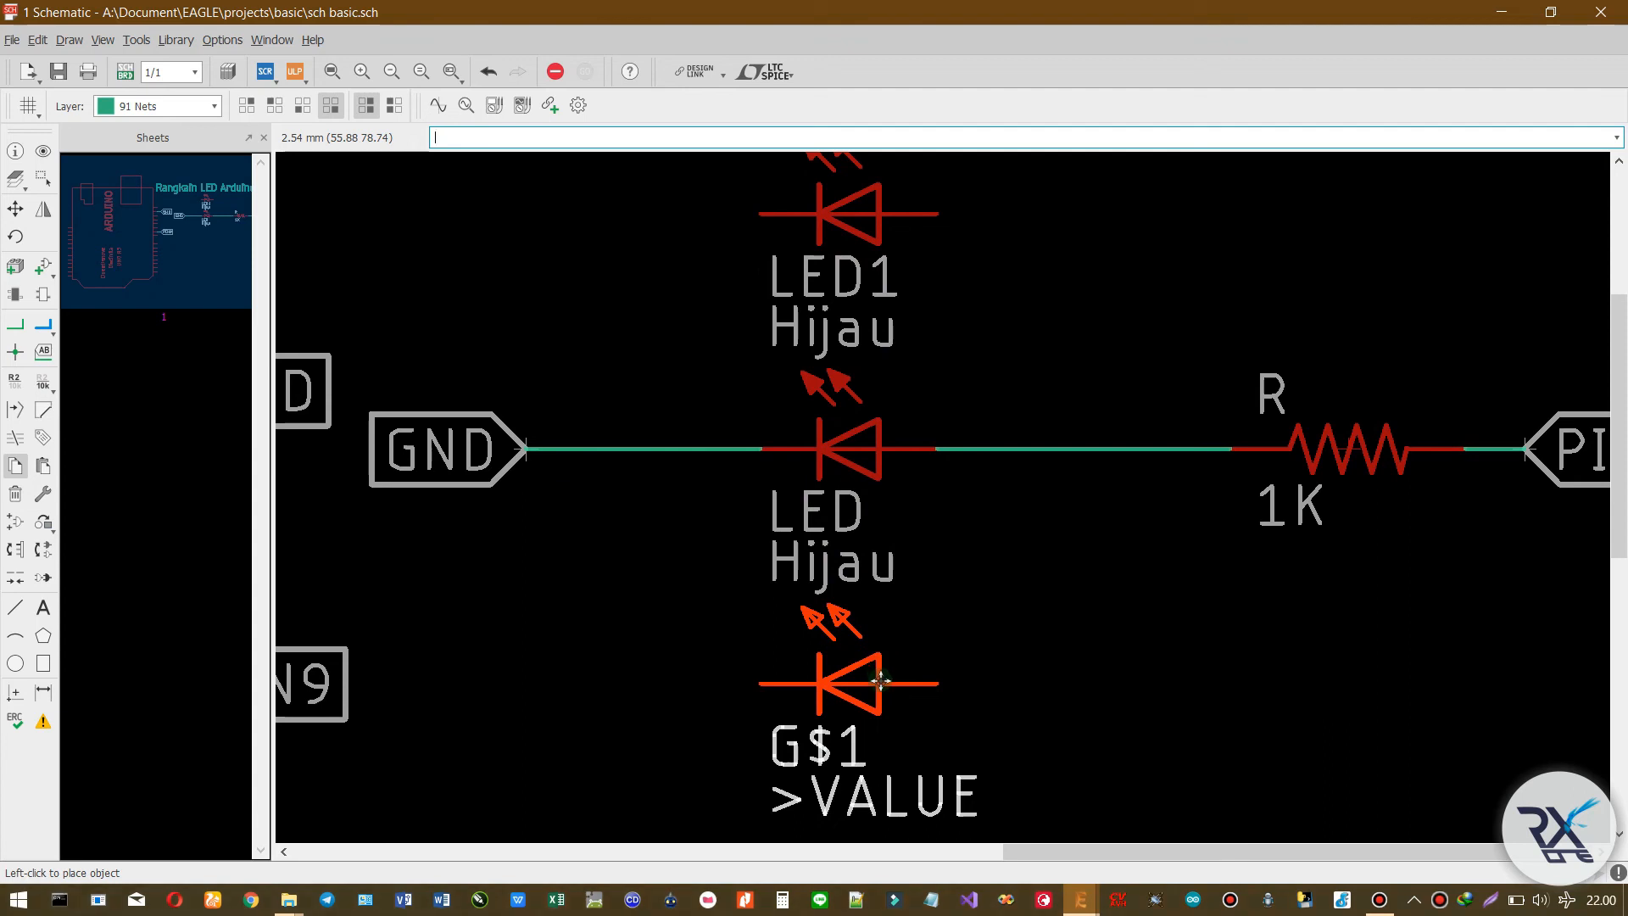
click(880, 680)
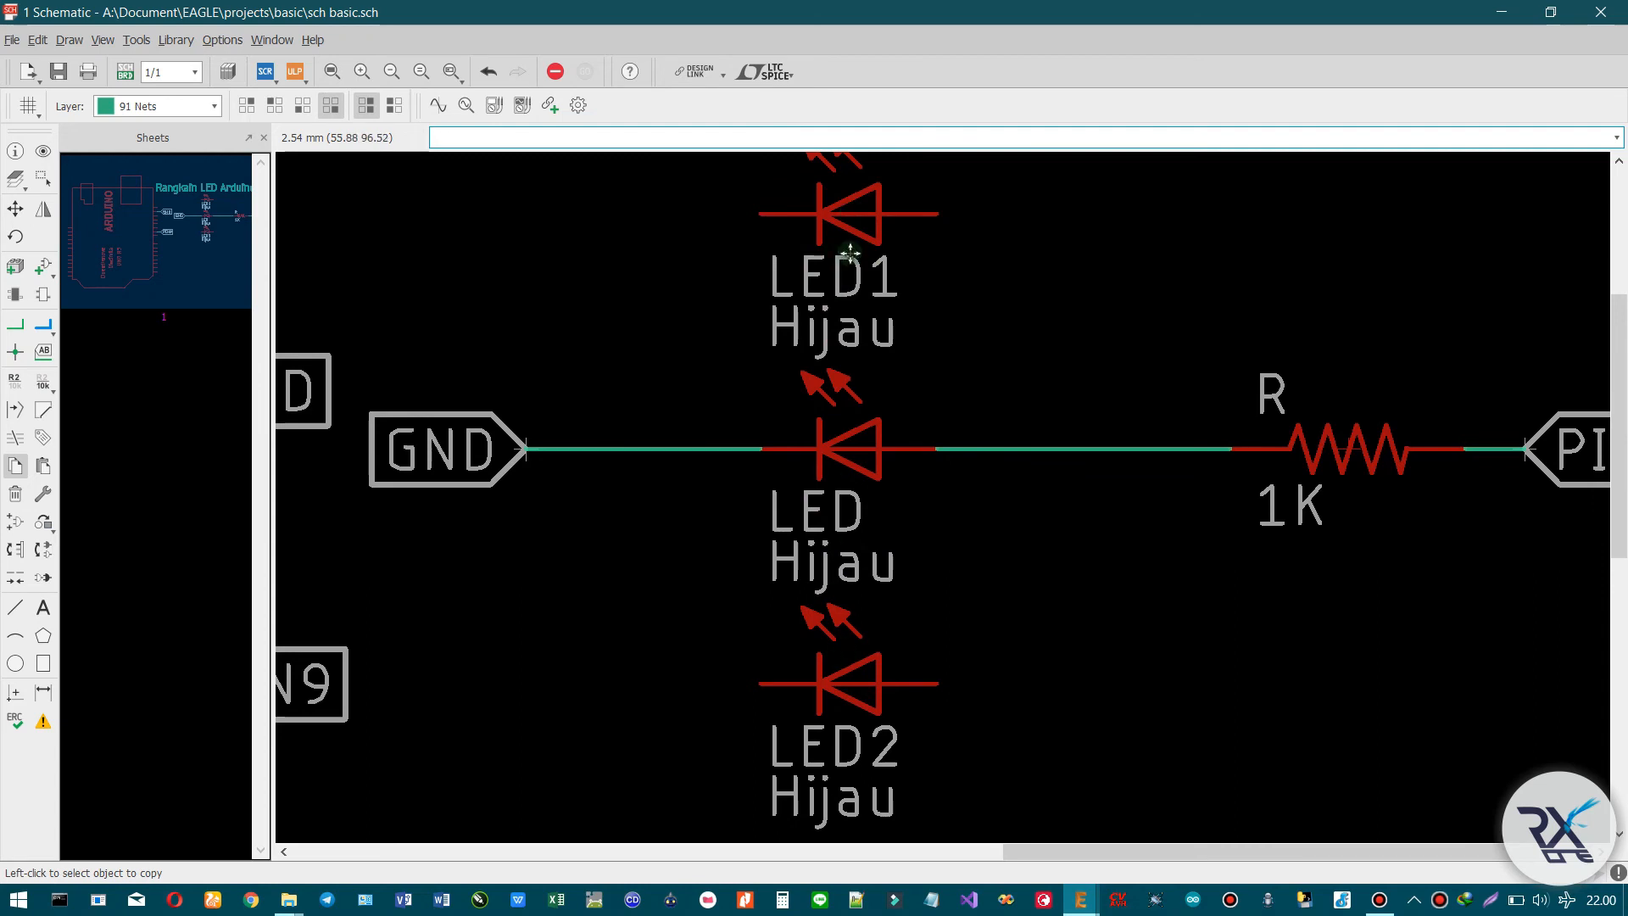
- Draw net wires joining the two copied LEDs' anodes and their cathodes, crossing the original LED's net on both sides
click(15, 324)
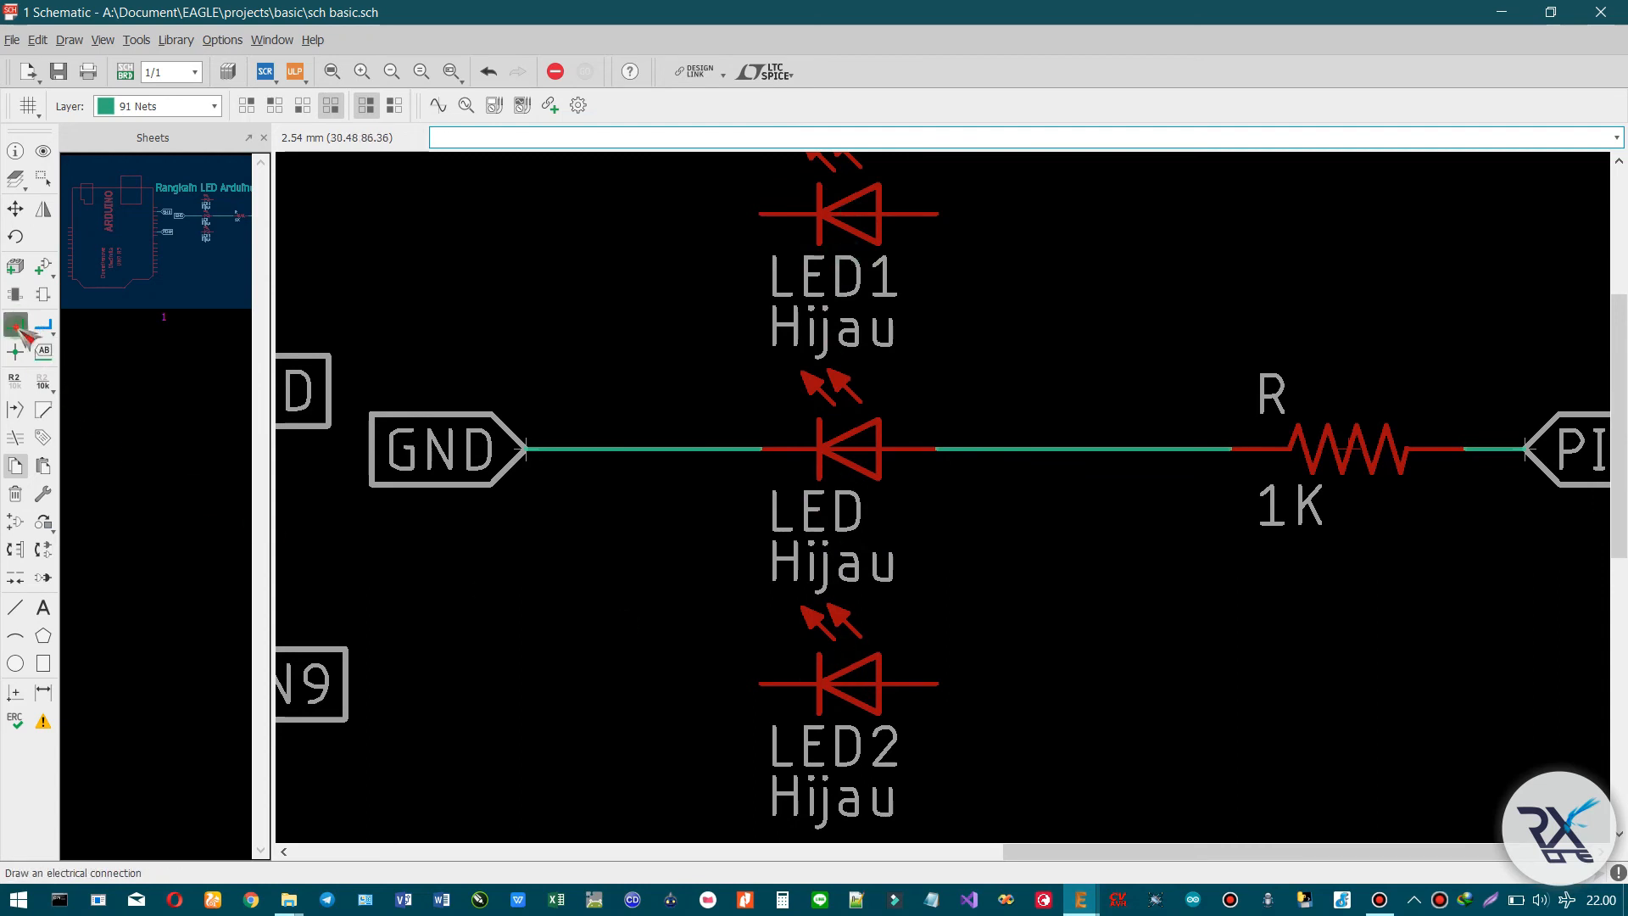
click(937, 214)
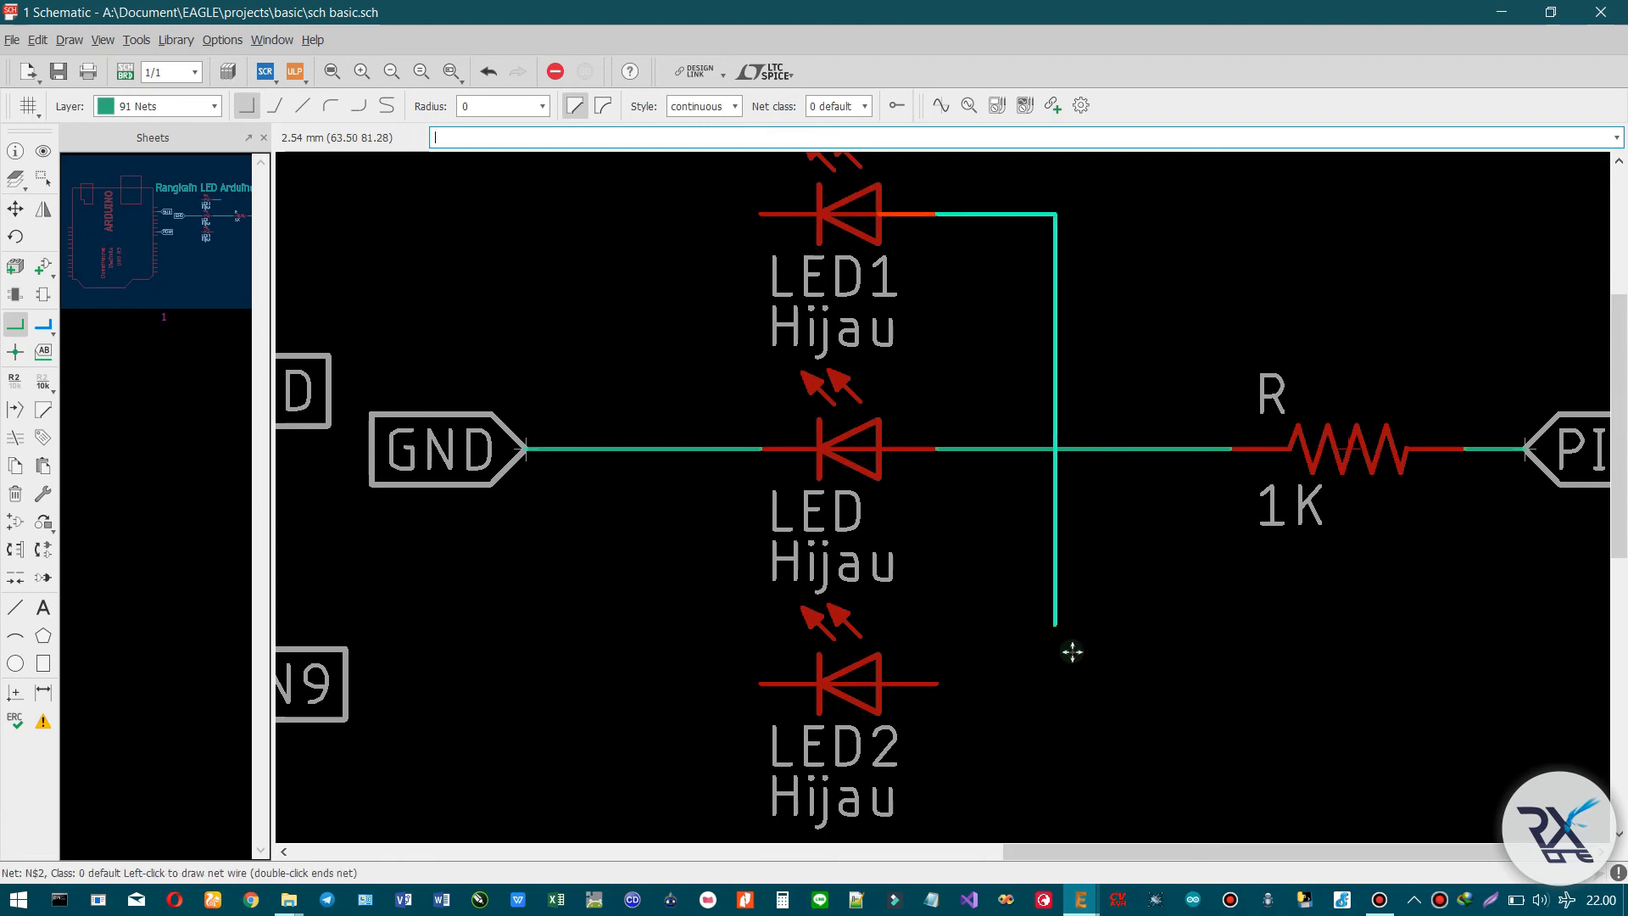
click(937, 683)
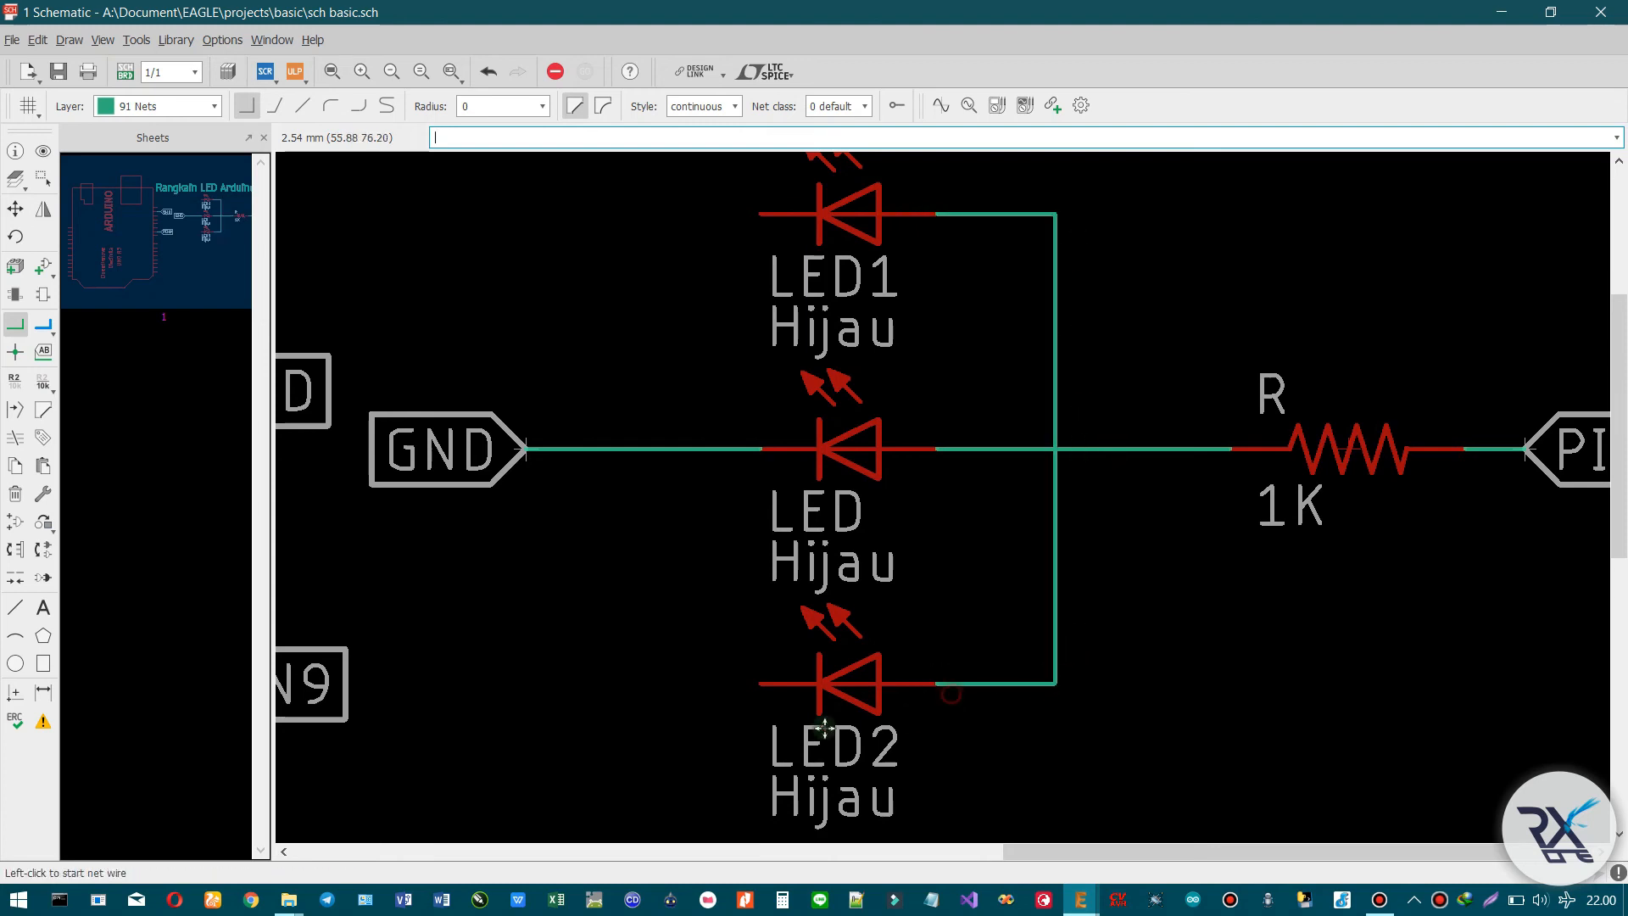
click(762, 683)
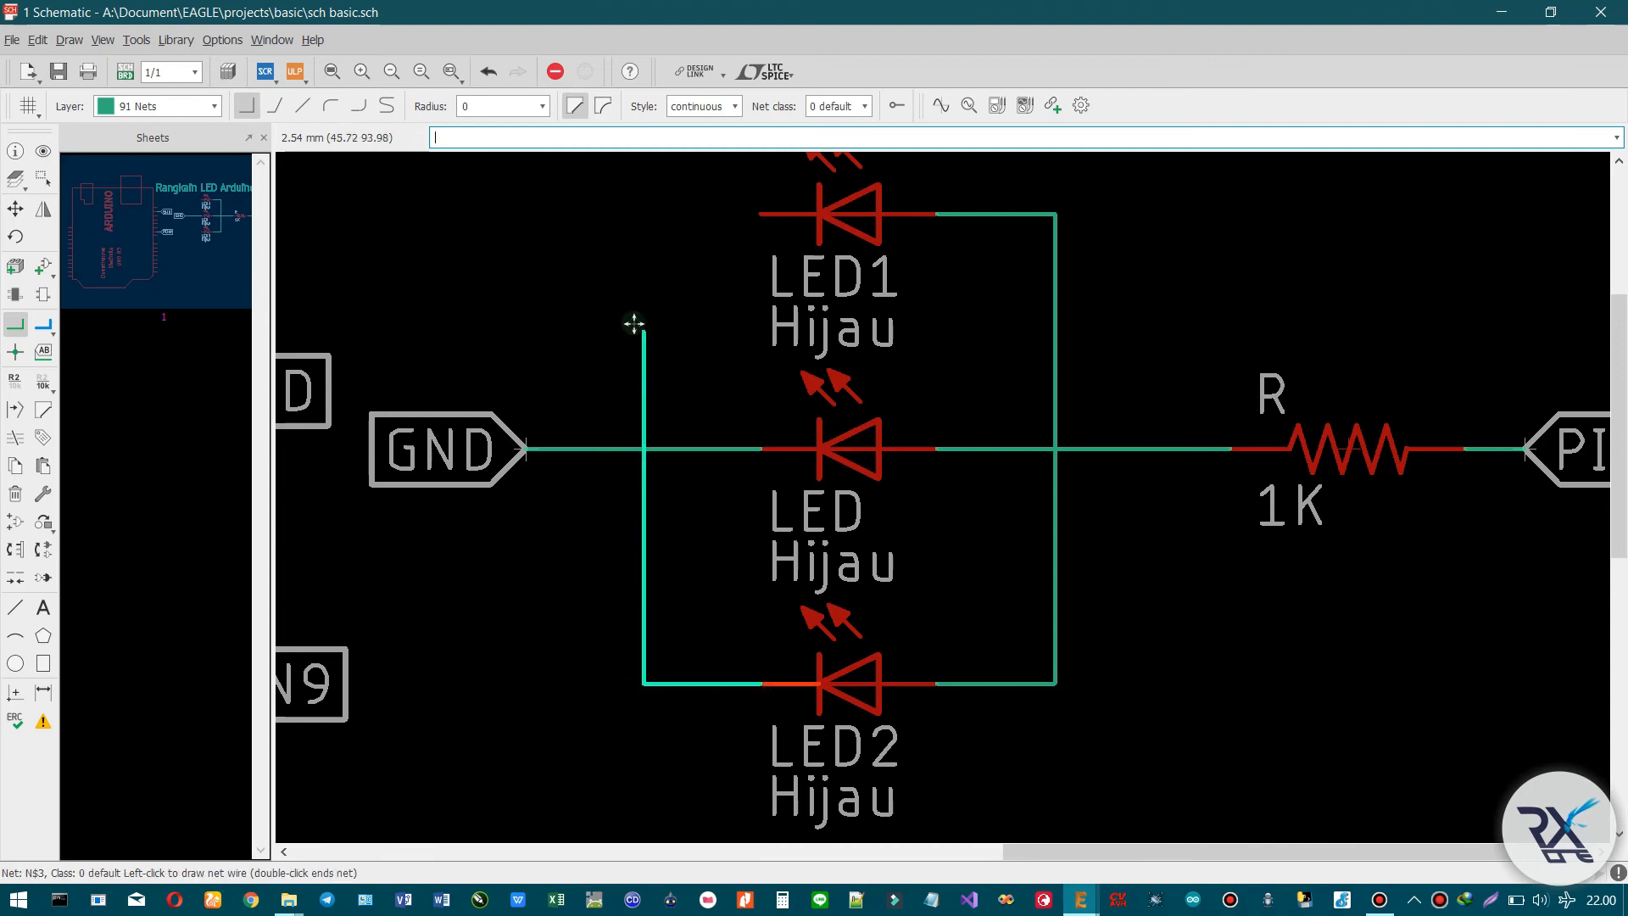
click(667, 216)
click(761, 214)
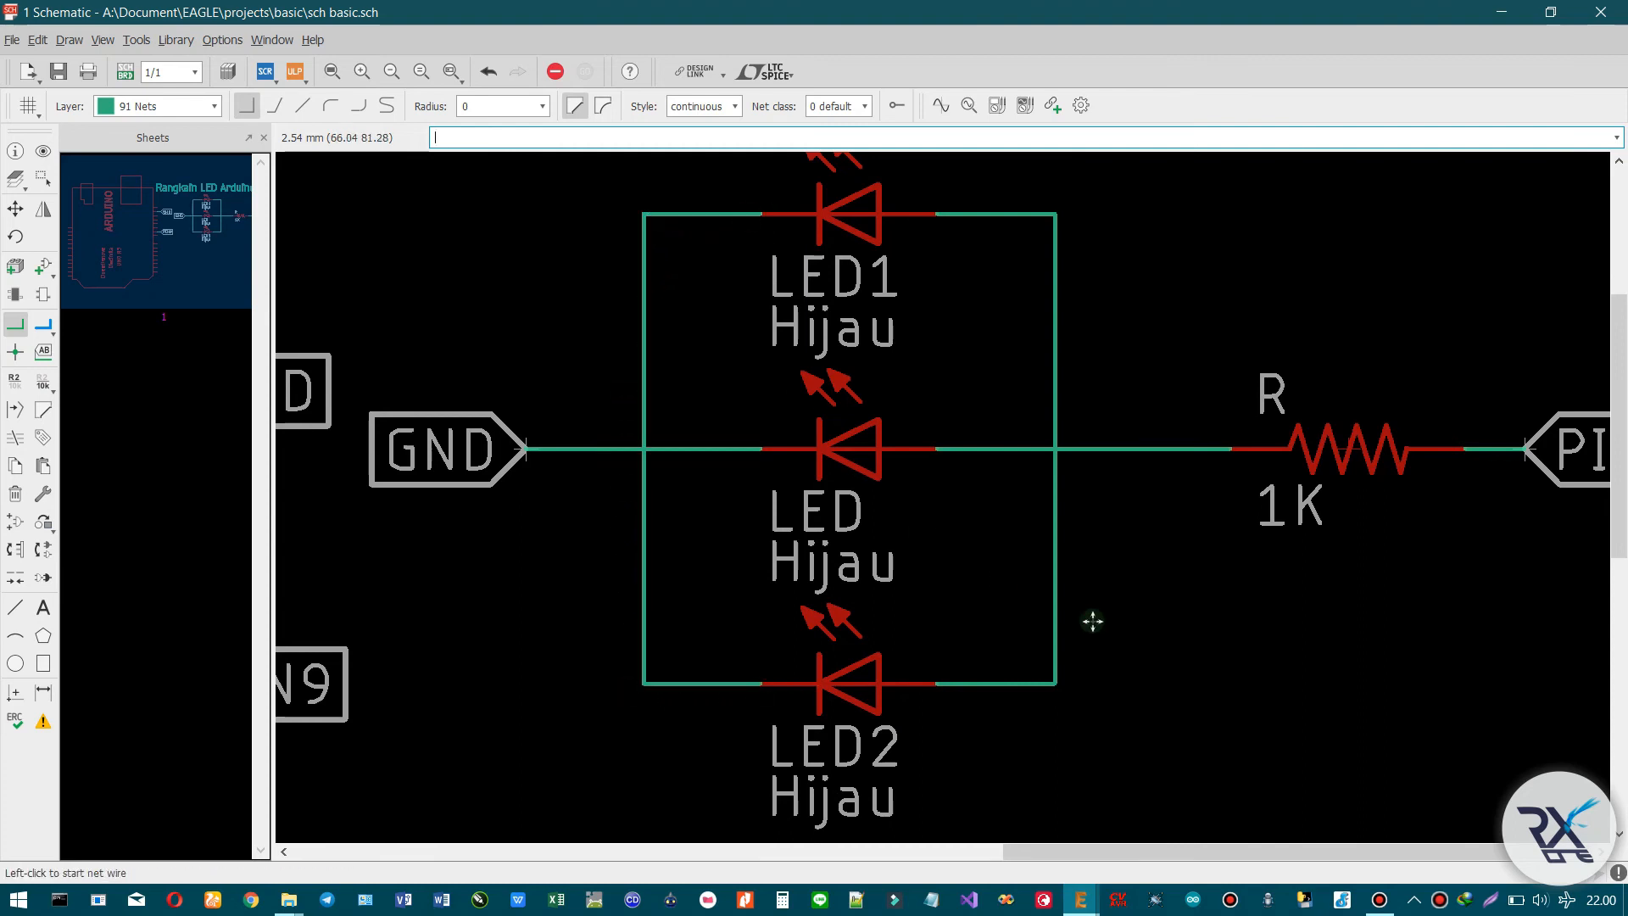
- Try moving the vertical net wire on the LEDs' anode side to test its connection to the middle LED's net
click(15, 208)
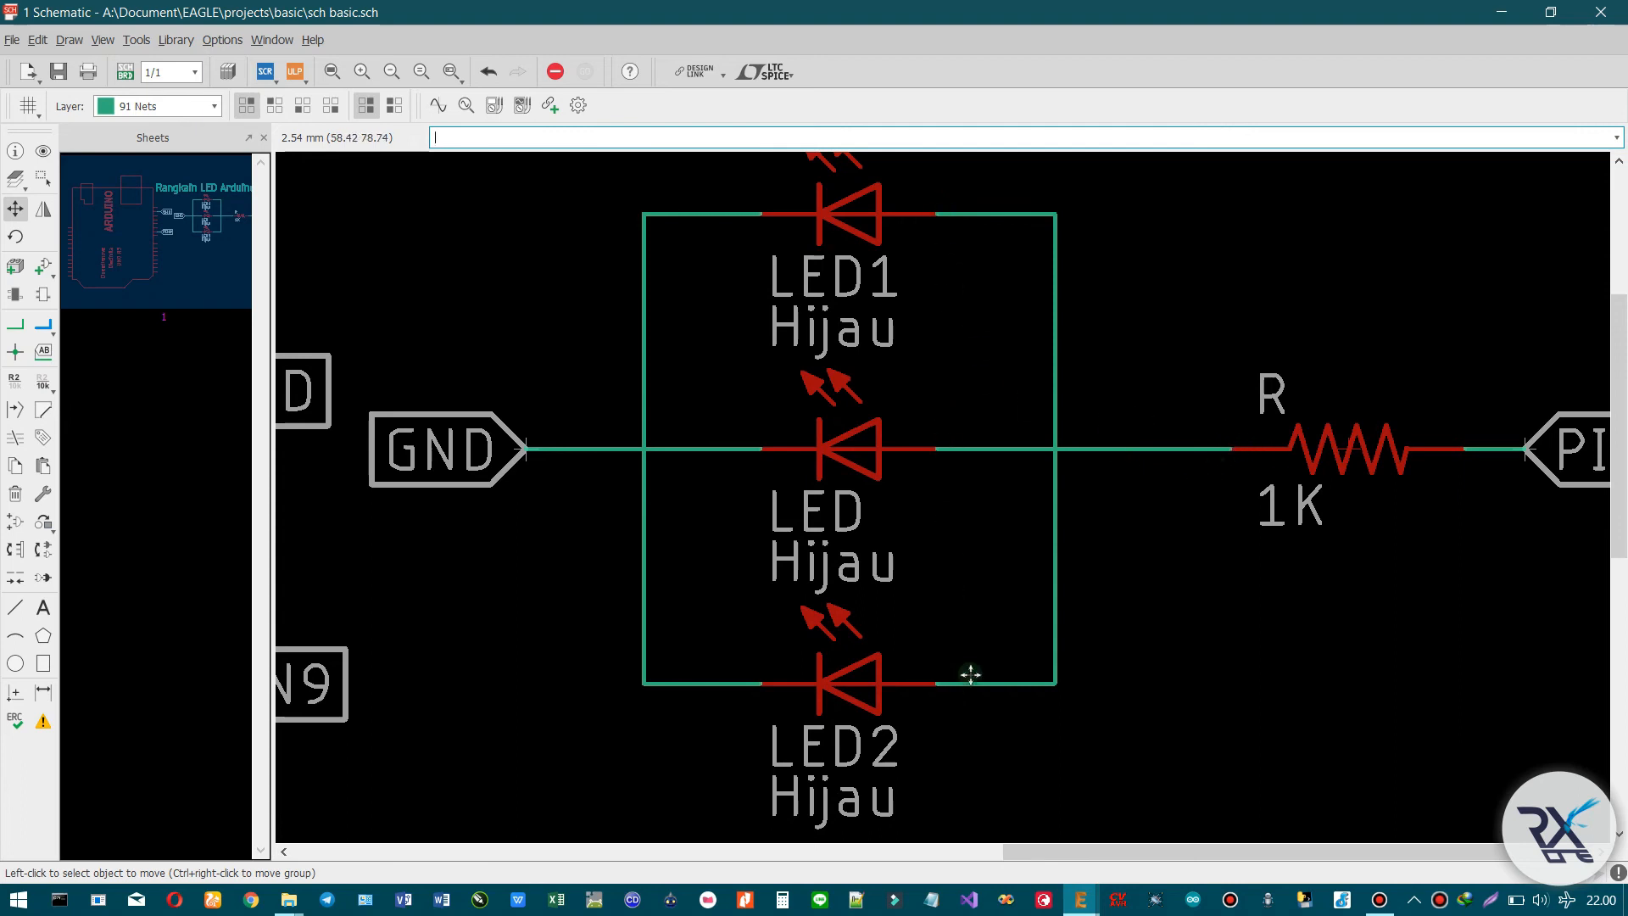
click(1056, 449)
click(1057, 424)
click(1053, 434)
click(1055, 428)
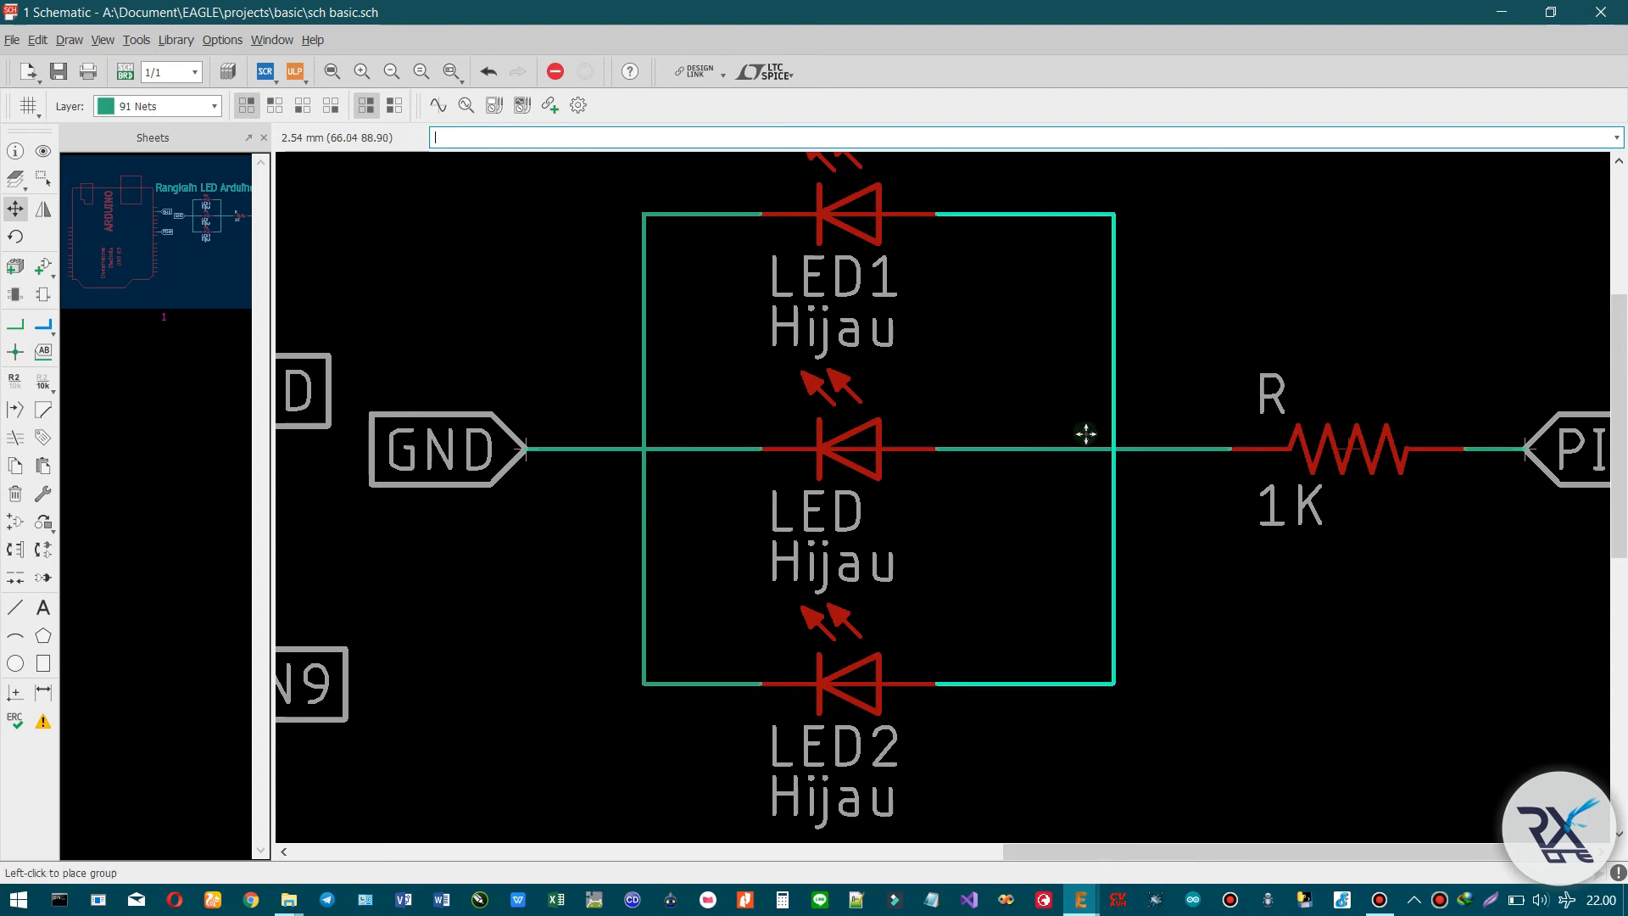
click(1073, 448)
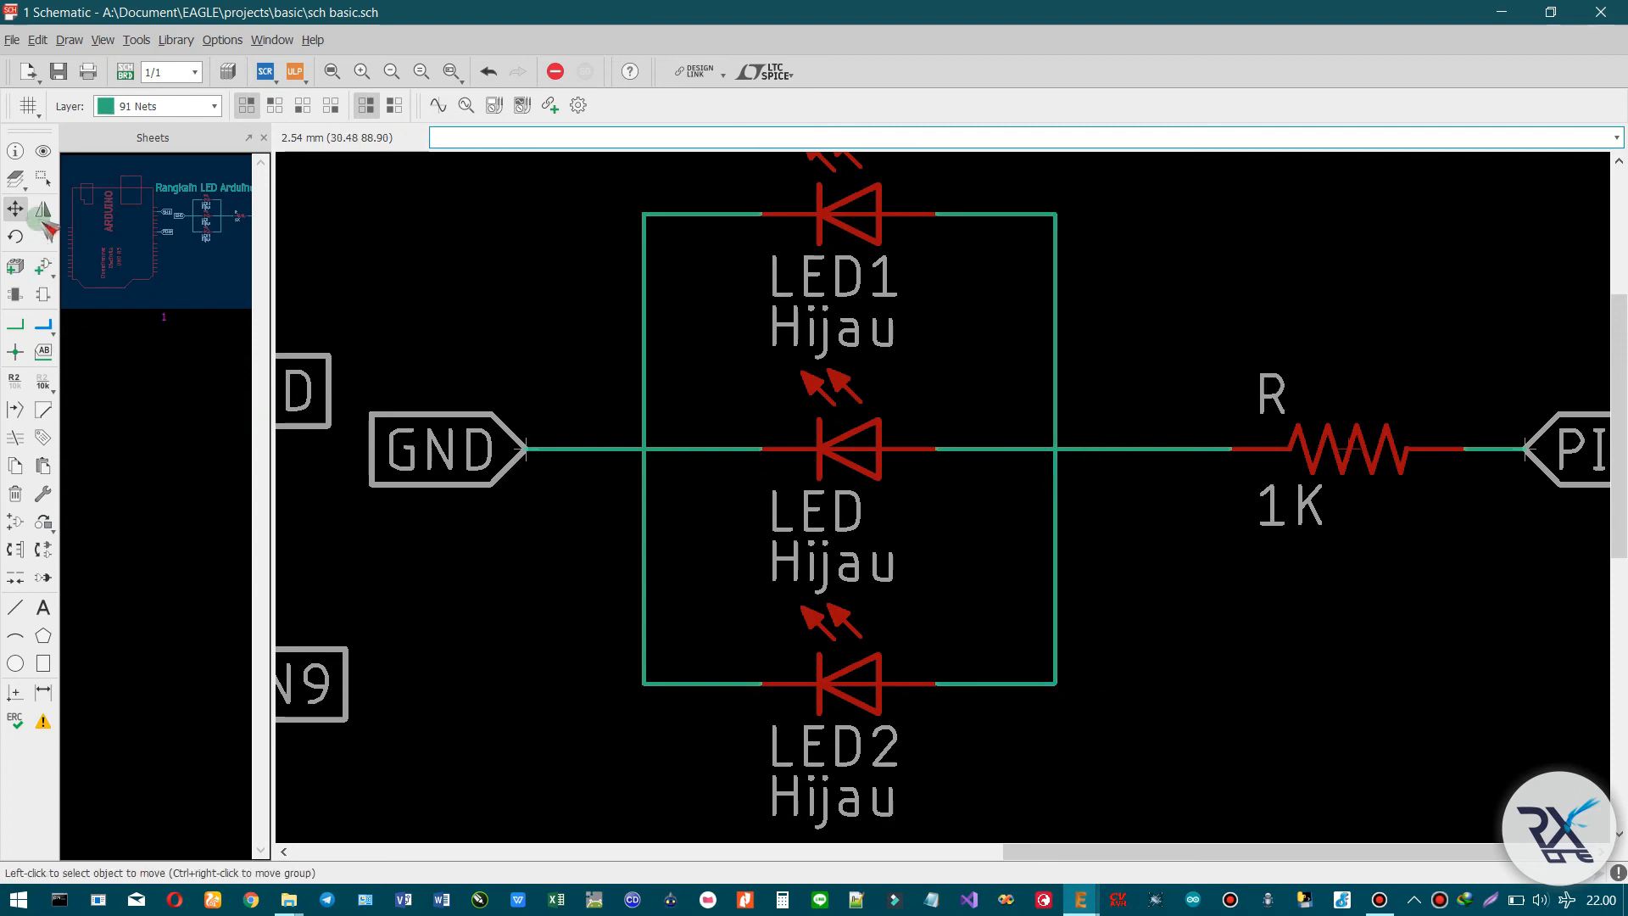
- Place junctions where the vertical wires cross the middle LED's net on both sides, merging net segment N$3 into GND
click(22, 361)
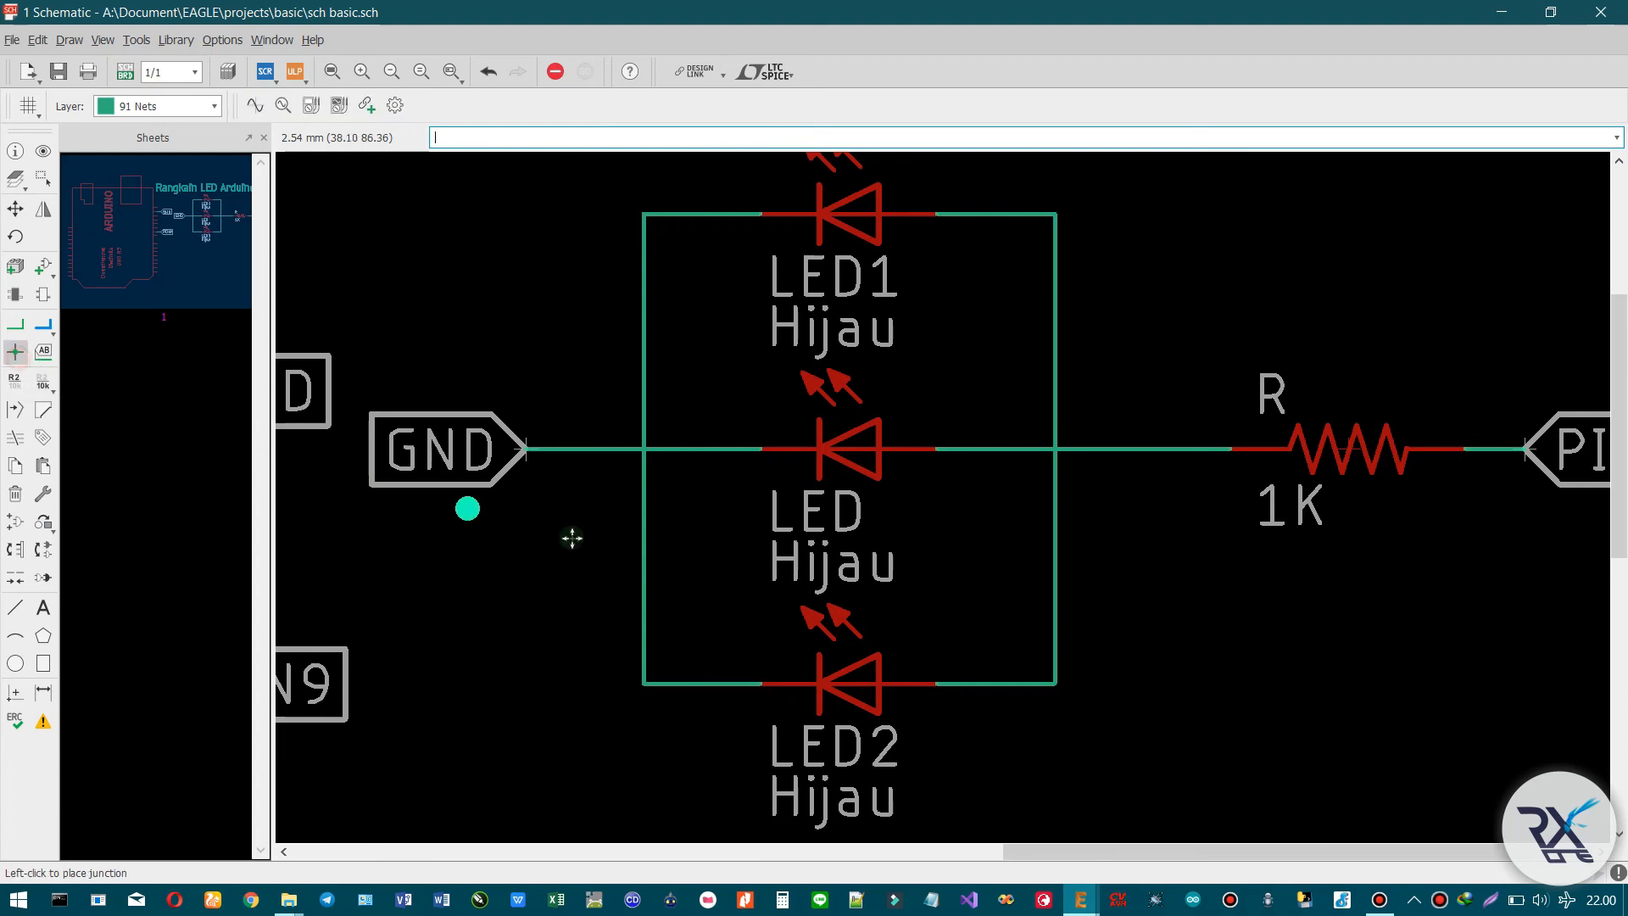
click(1059, 449)
click(1068, 576)
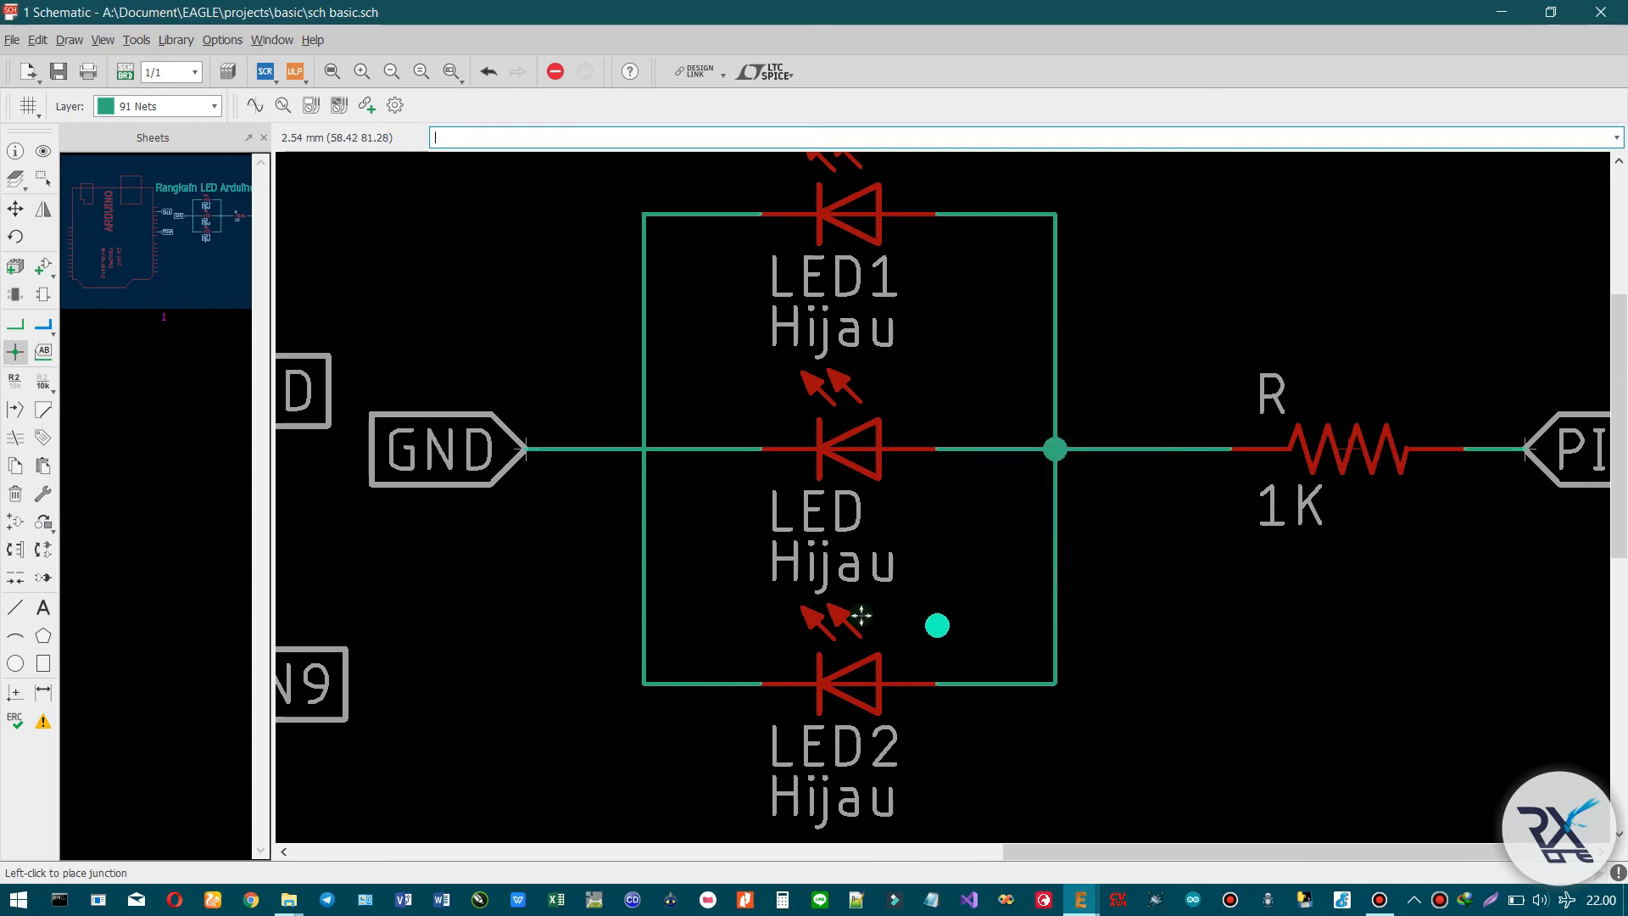
click(643, 450)
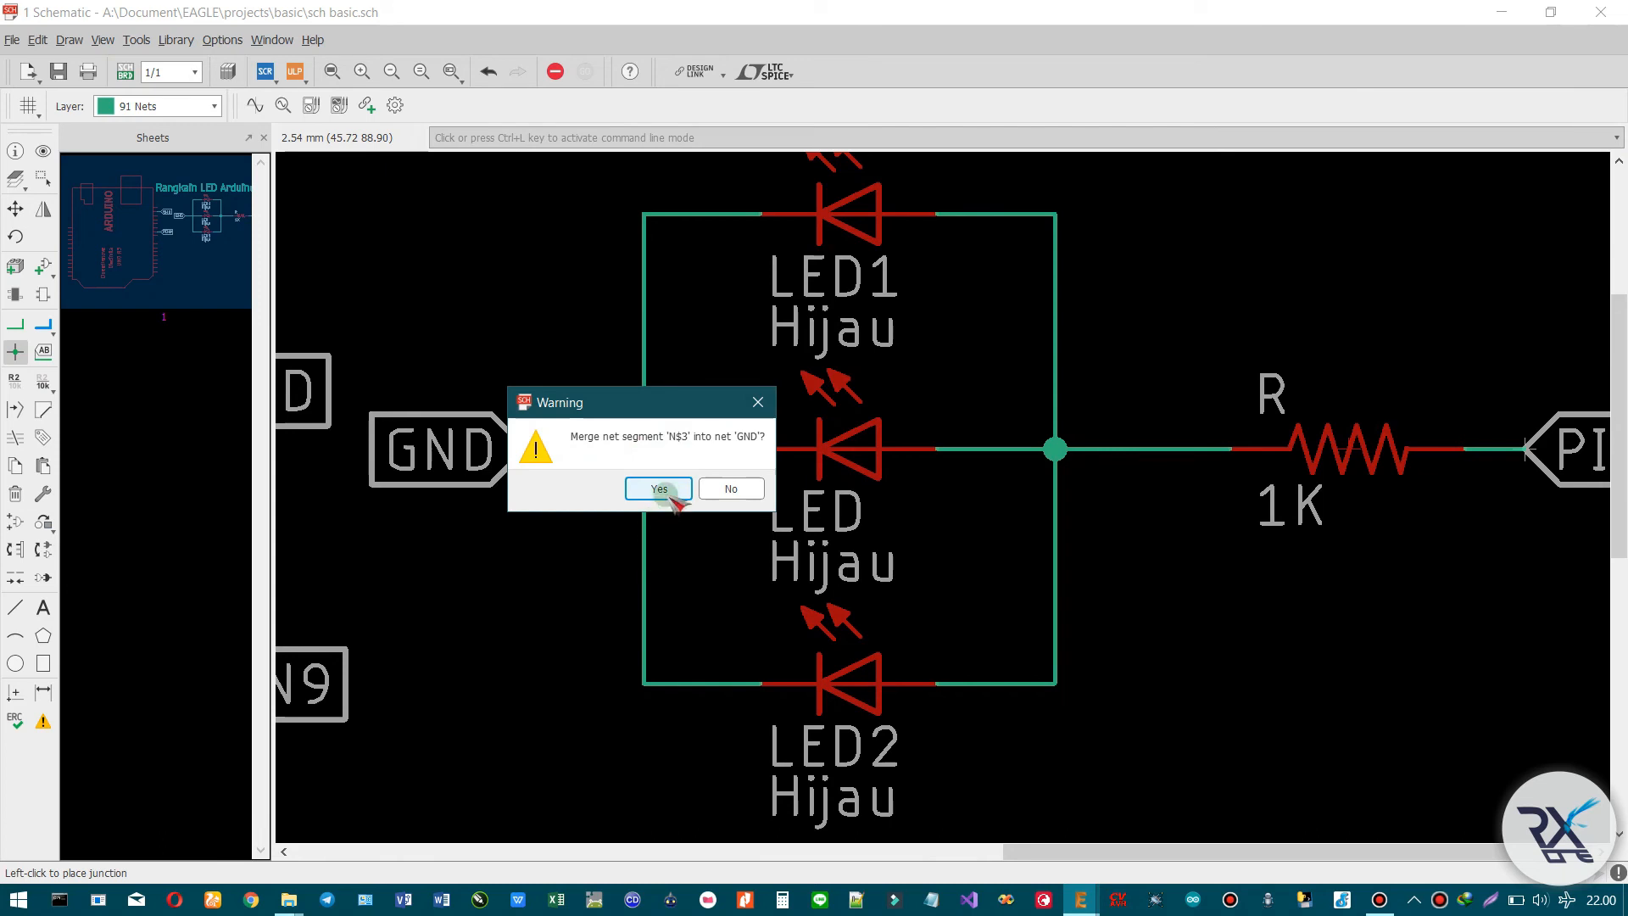
click(660, 490)
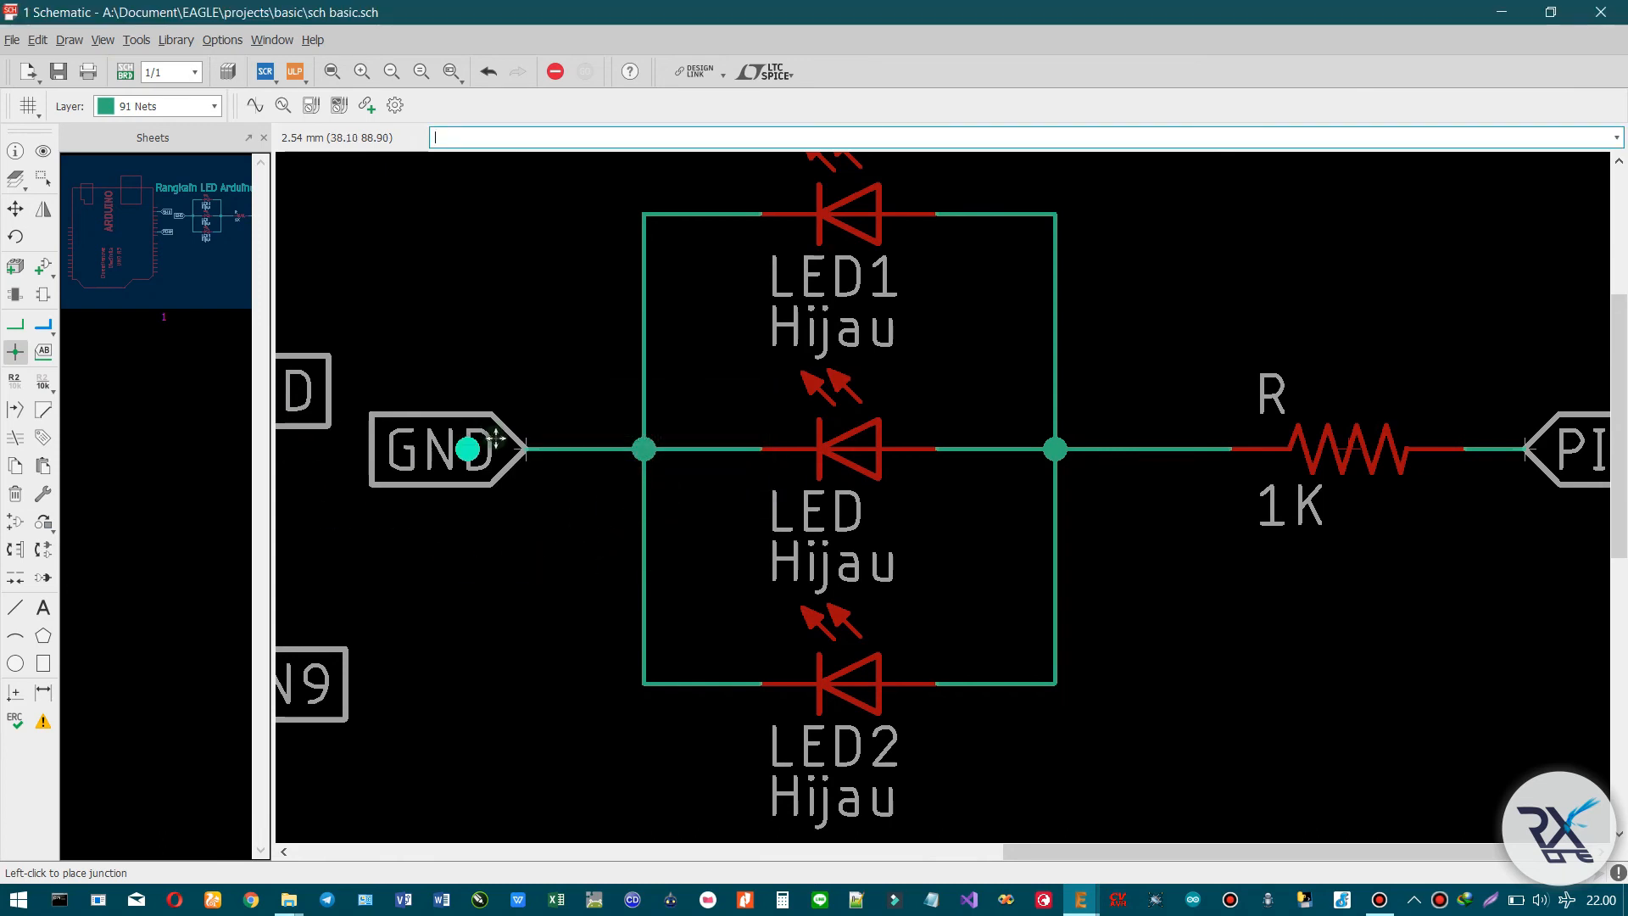
key(Escape)
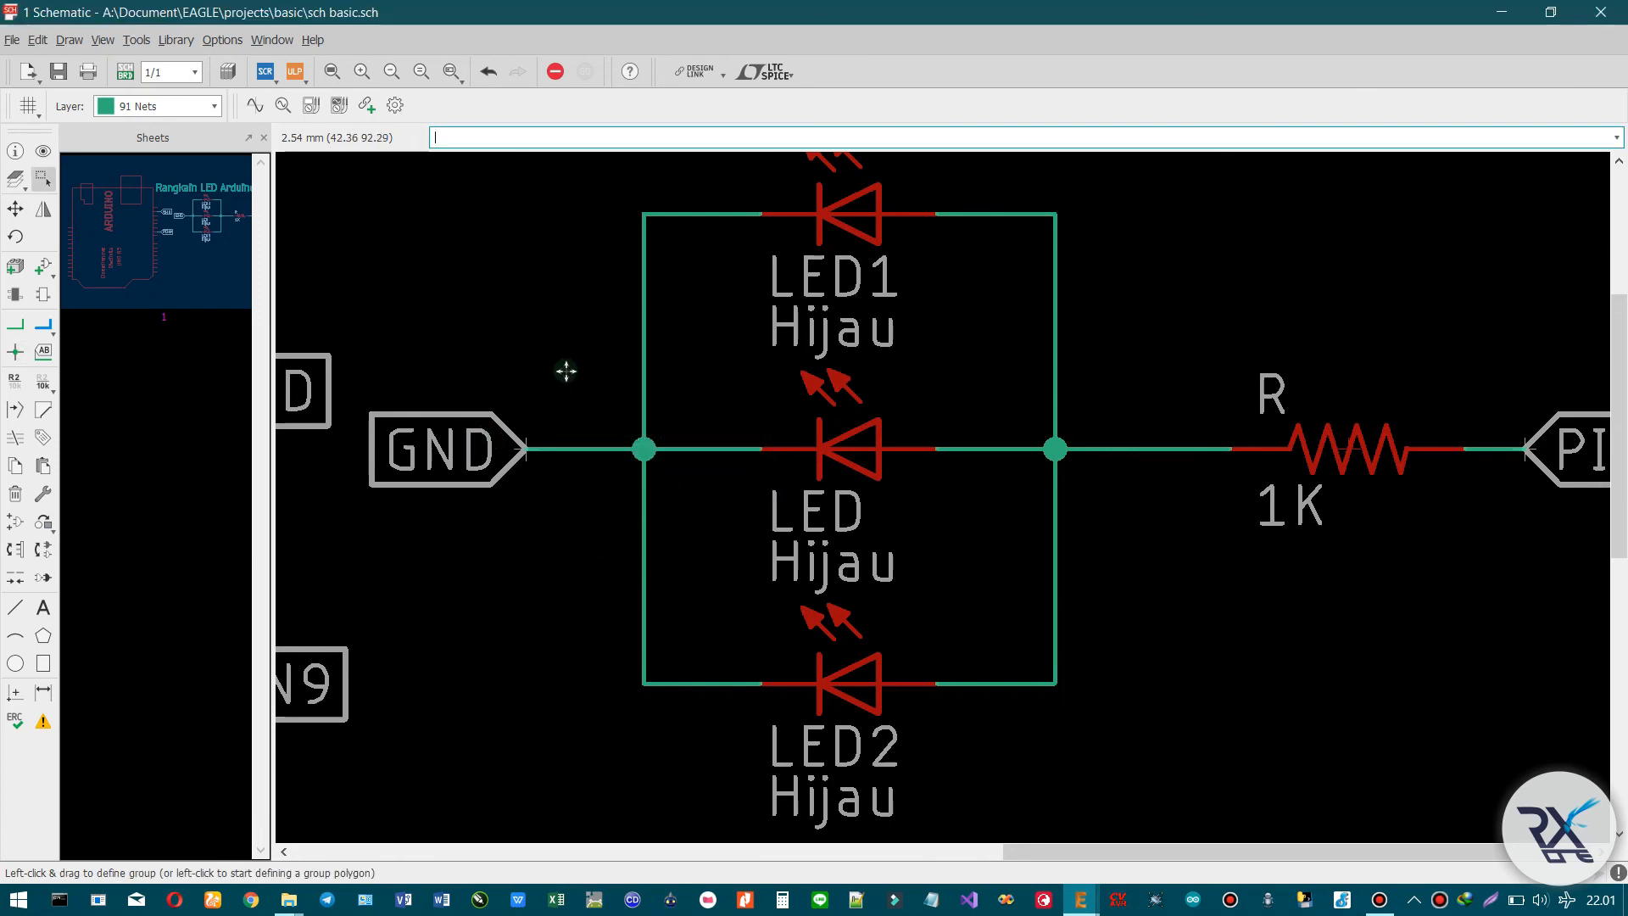
- Move the anode-side junction diagonally up toward the resistor, dragging its attached net wires along
click(16, 212)
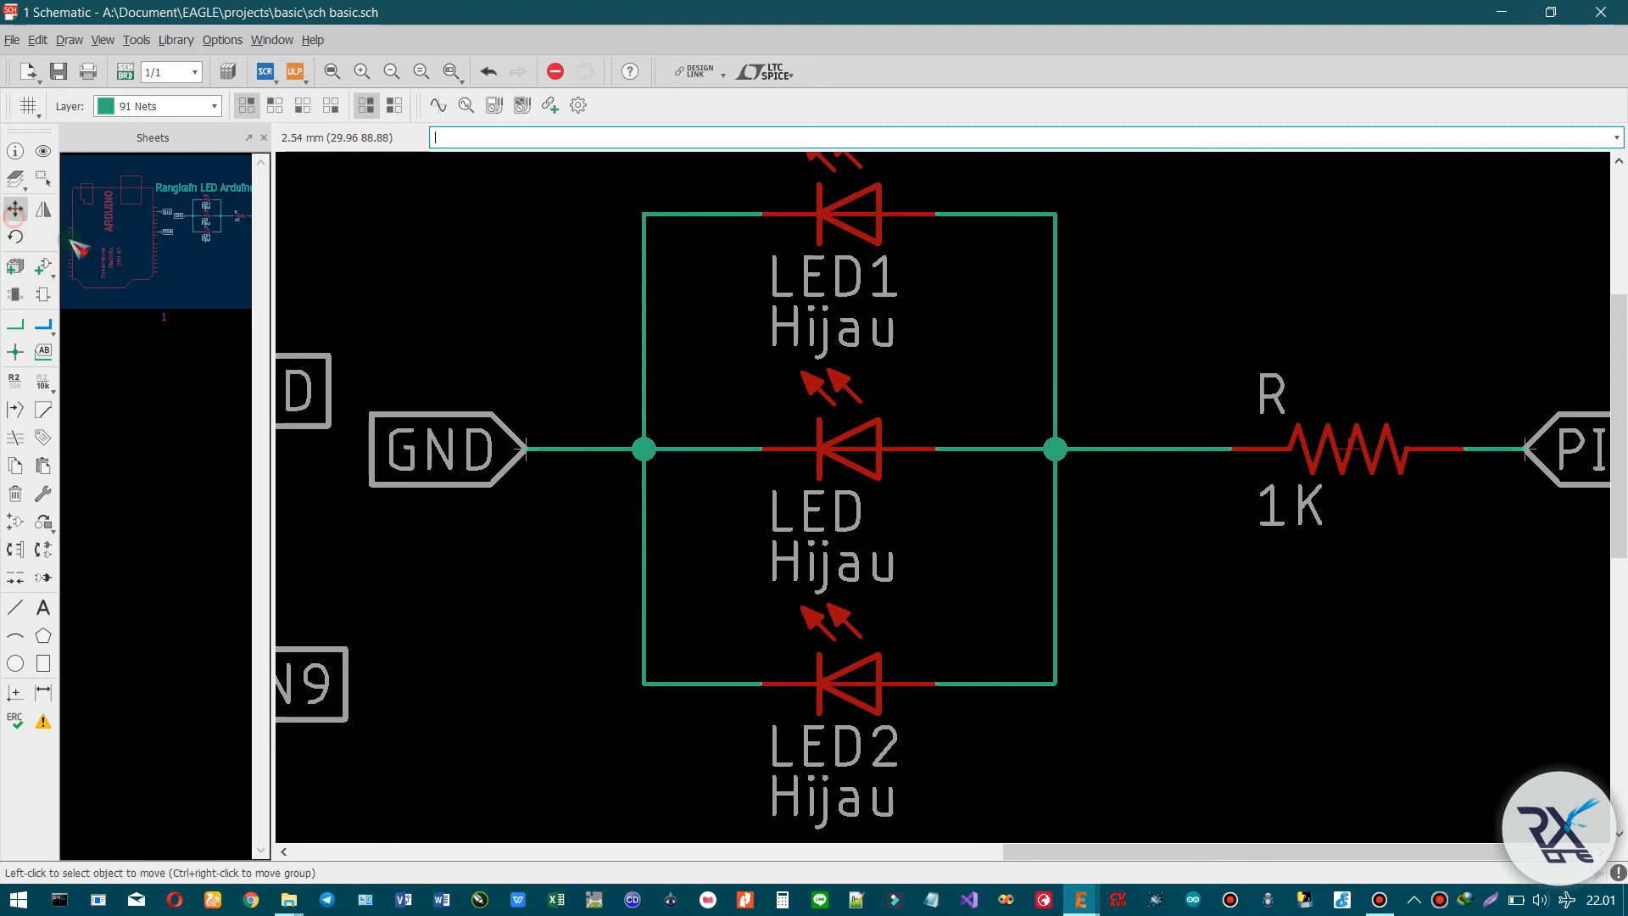
ctrl+right_click(1056, 418)
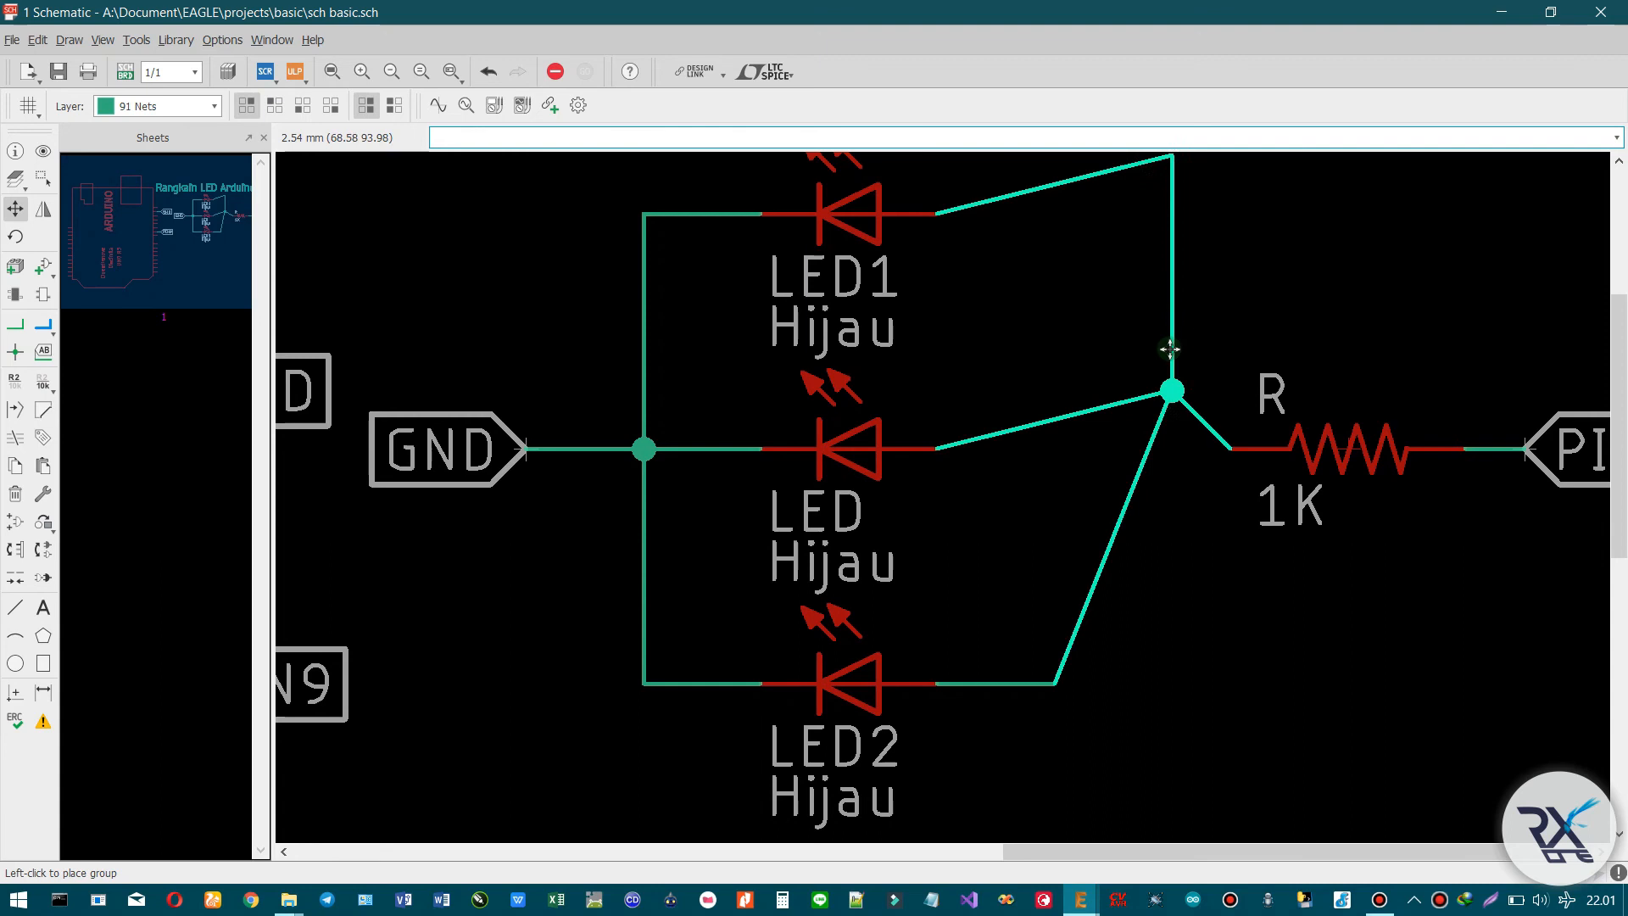
click(1134, 355)
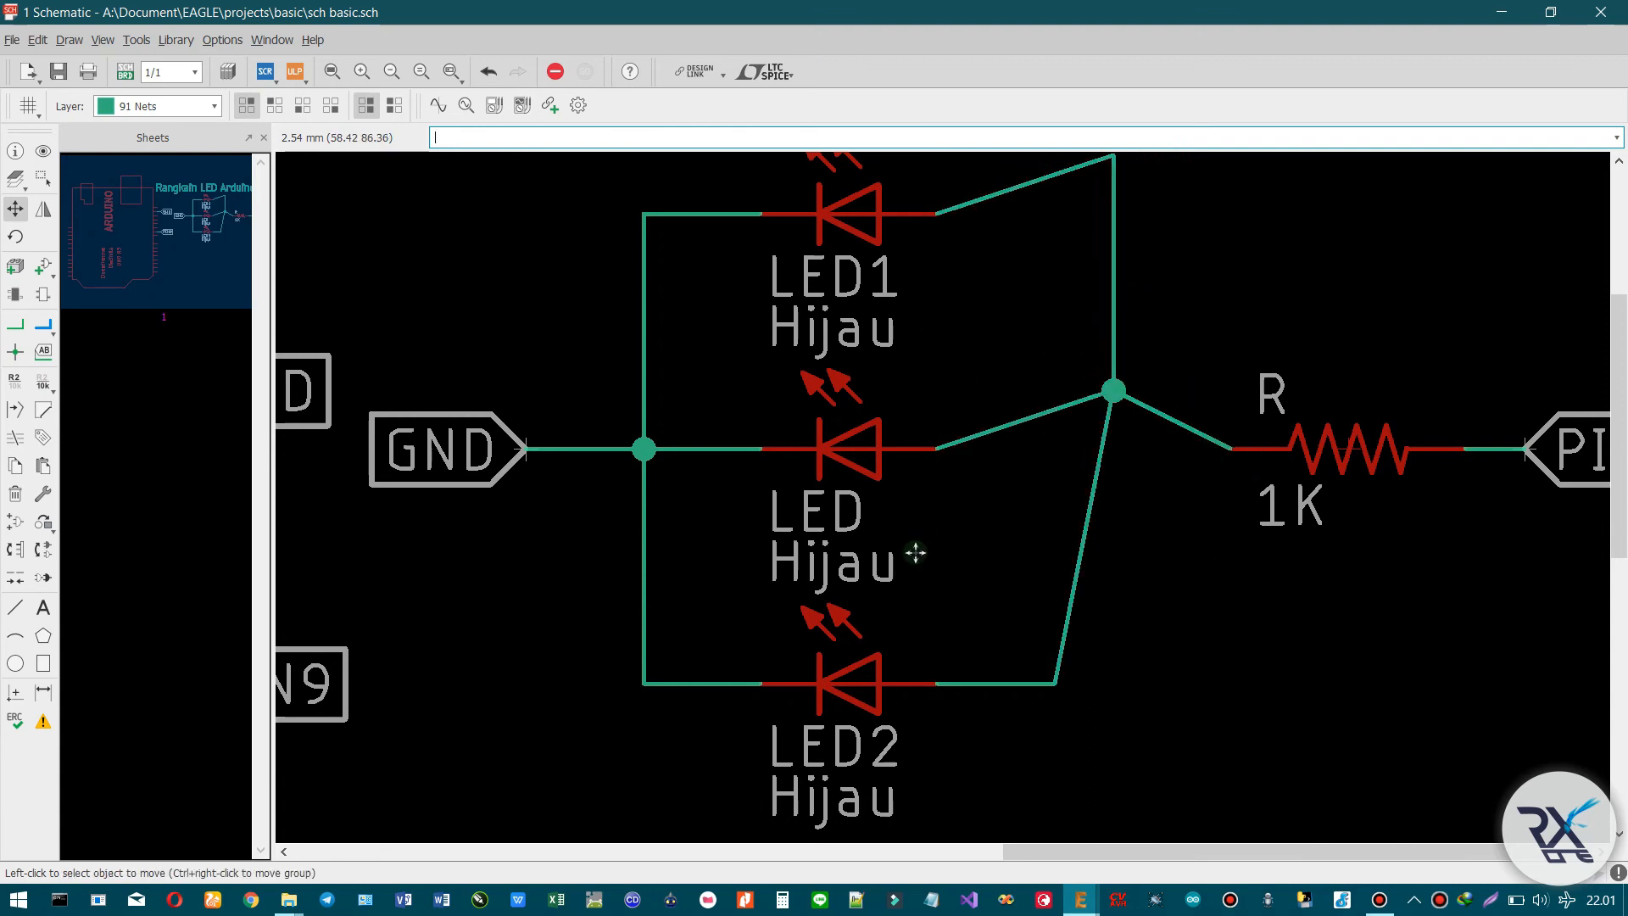
- Move the anode-side junction back in line with the middle LED and resistor, and test-move the cathode-side junction, keeping it on the GND line
ctrl+right_click(1104, 356)
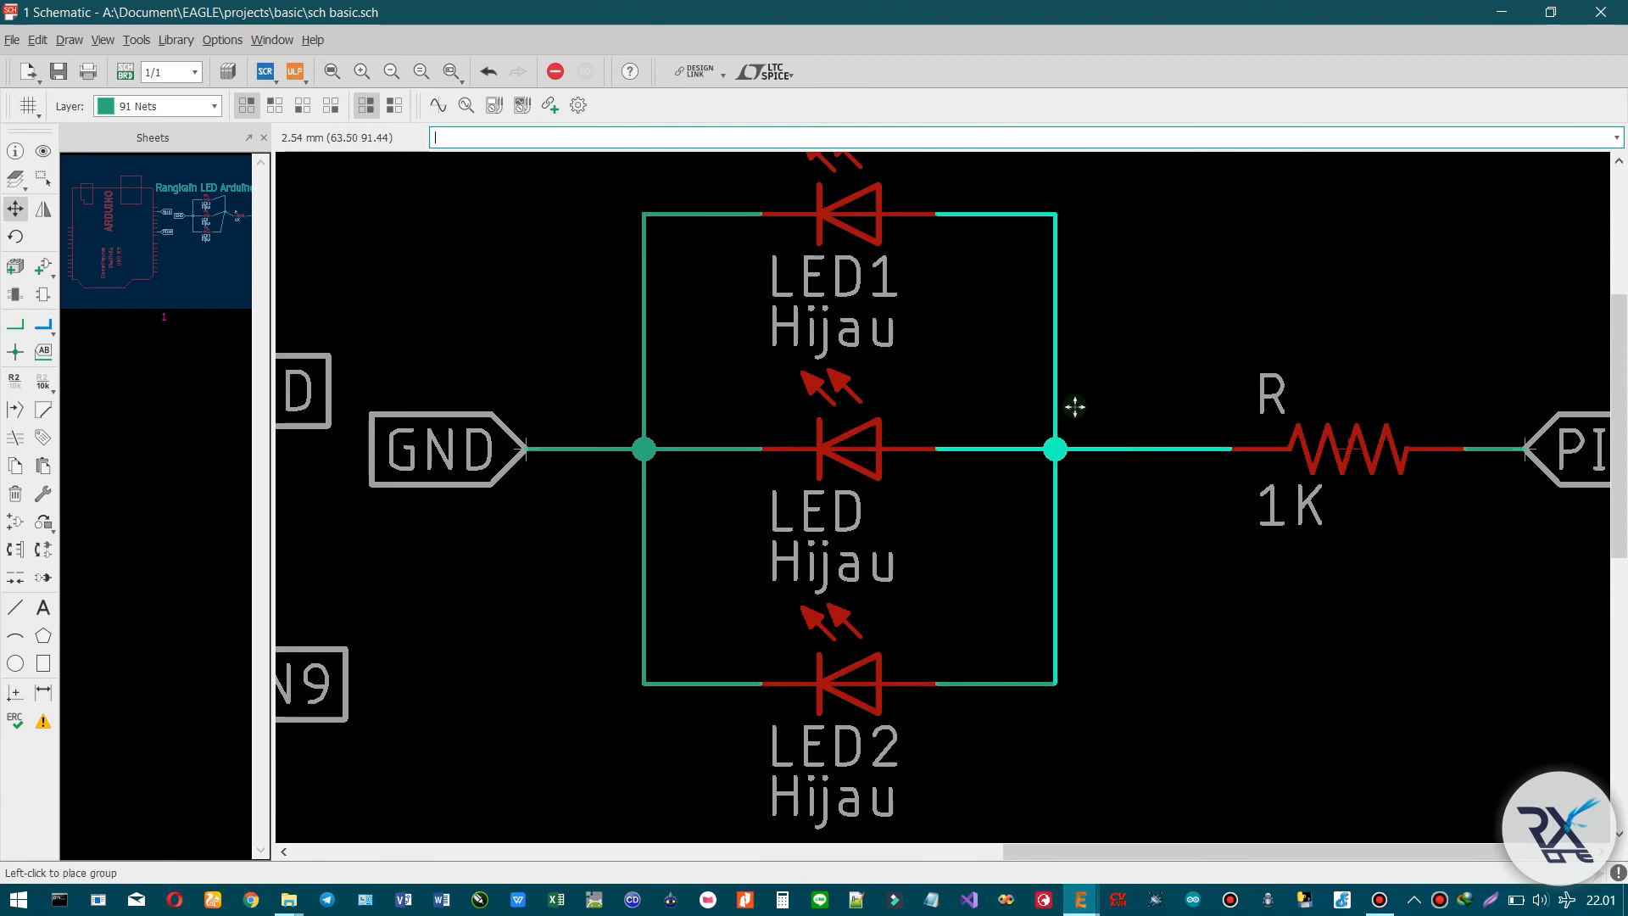
click(1060, 408)
ctrl+right_click(646, 399)
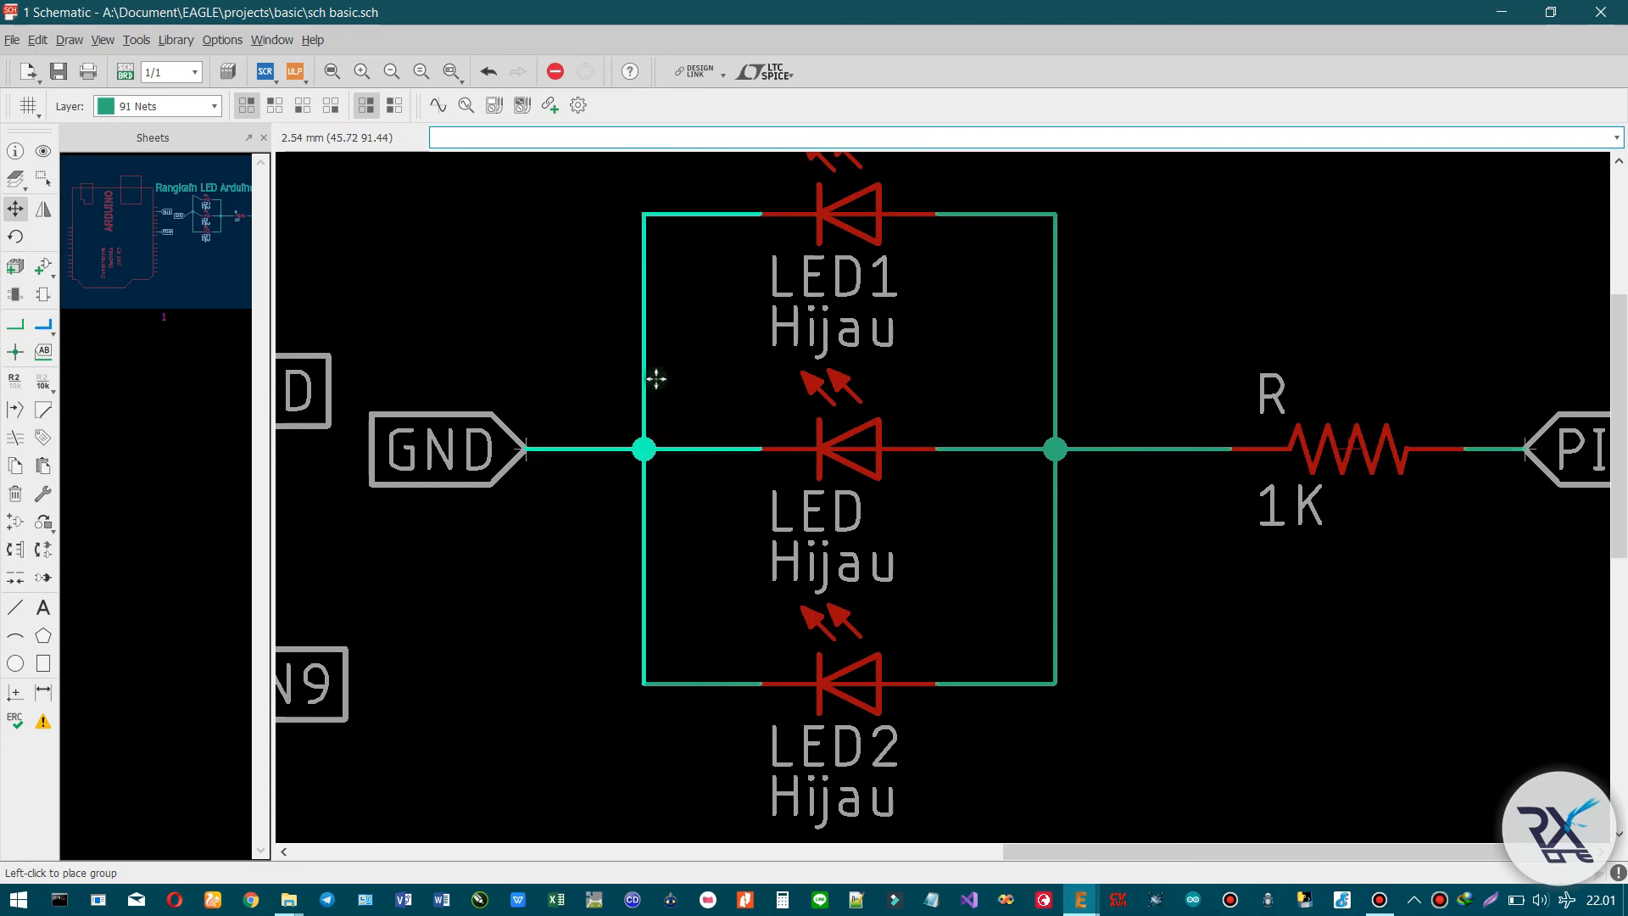
click(643, 408)
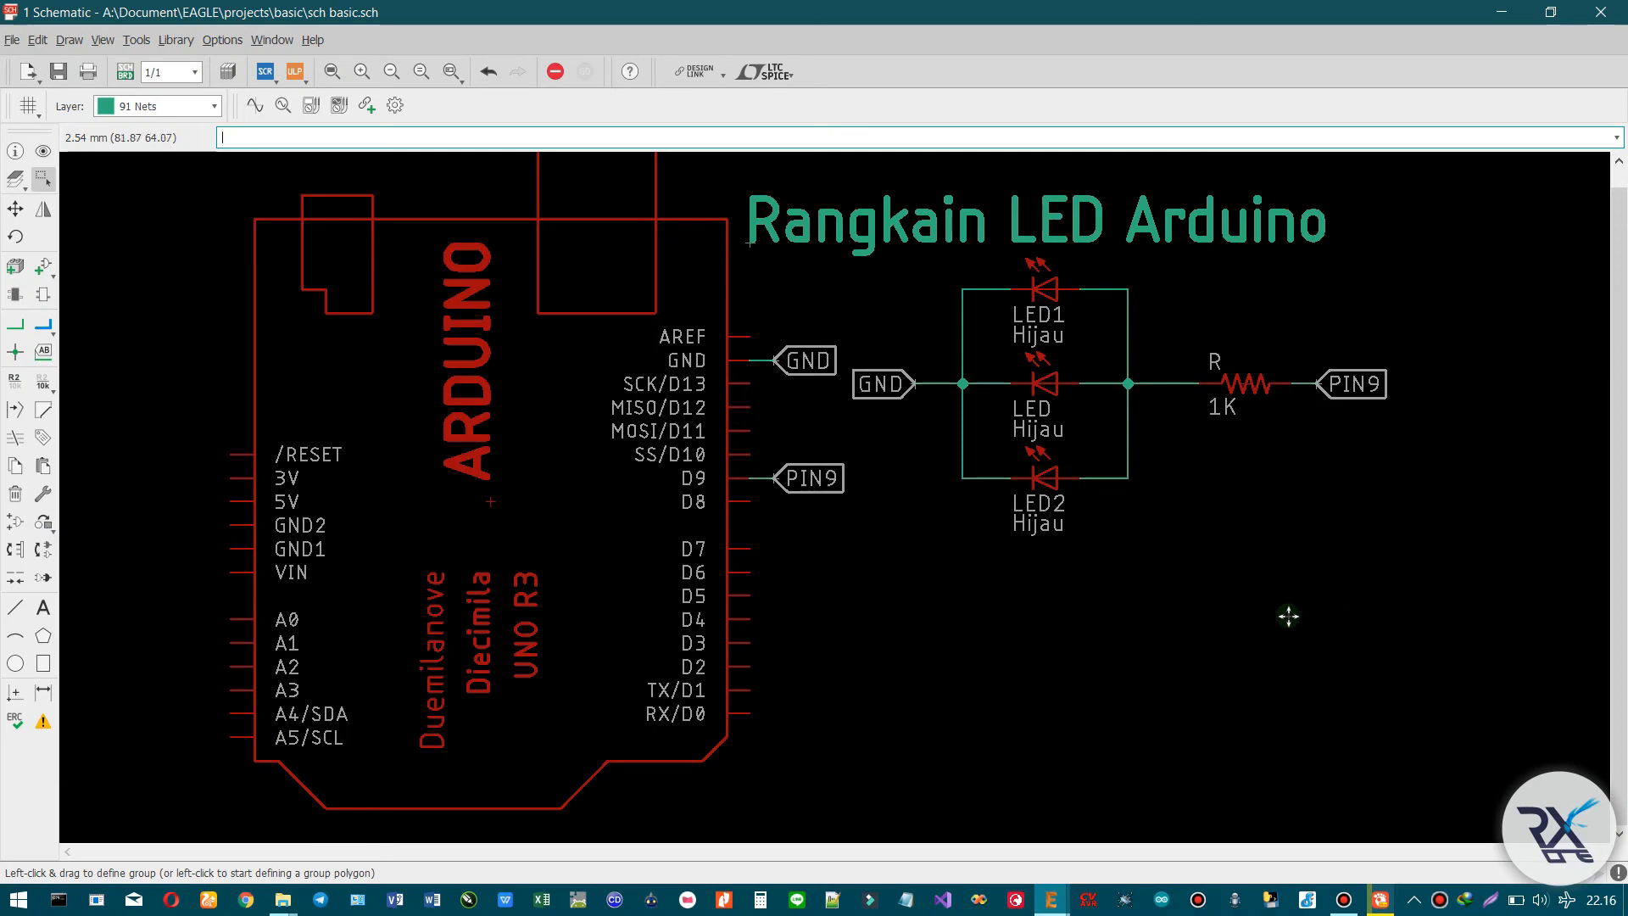
- Draw a short net wire outward from the Arduino's D7 pin, leaving its other end unconnected
click(17, 327)
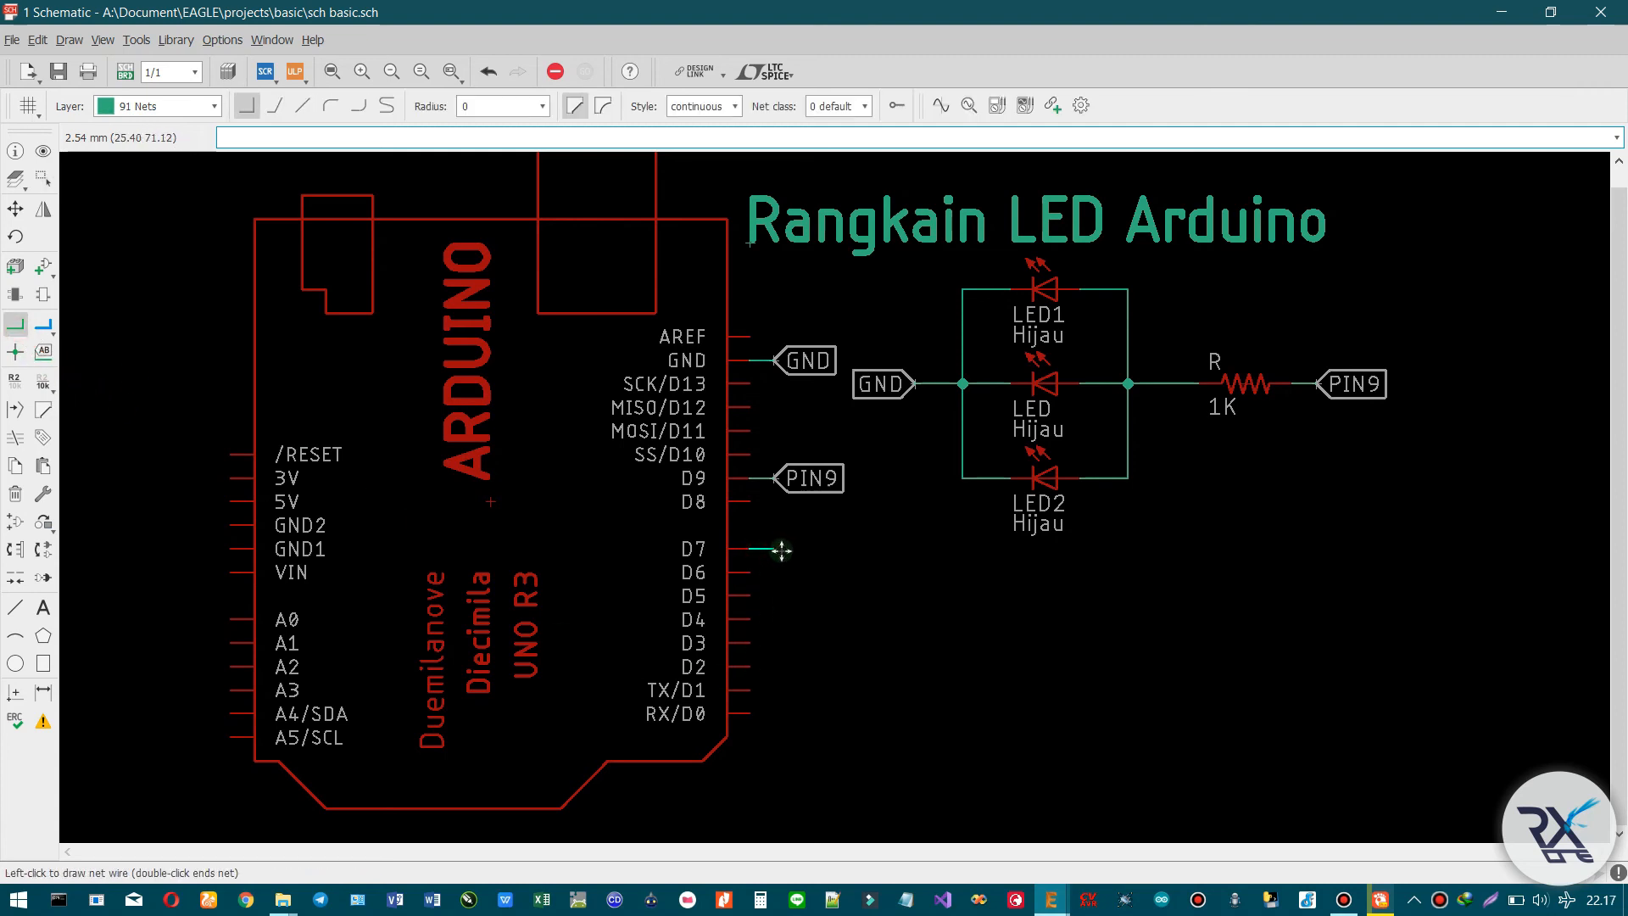
double_click(804, 585)
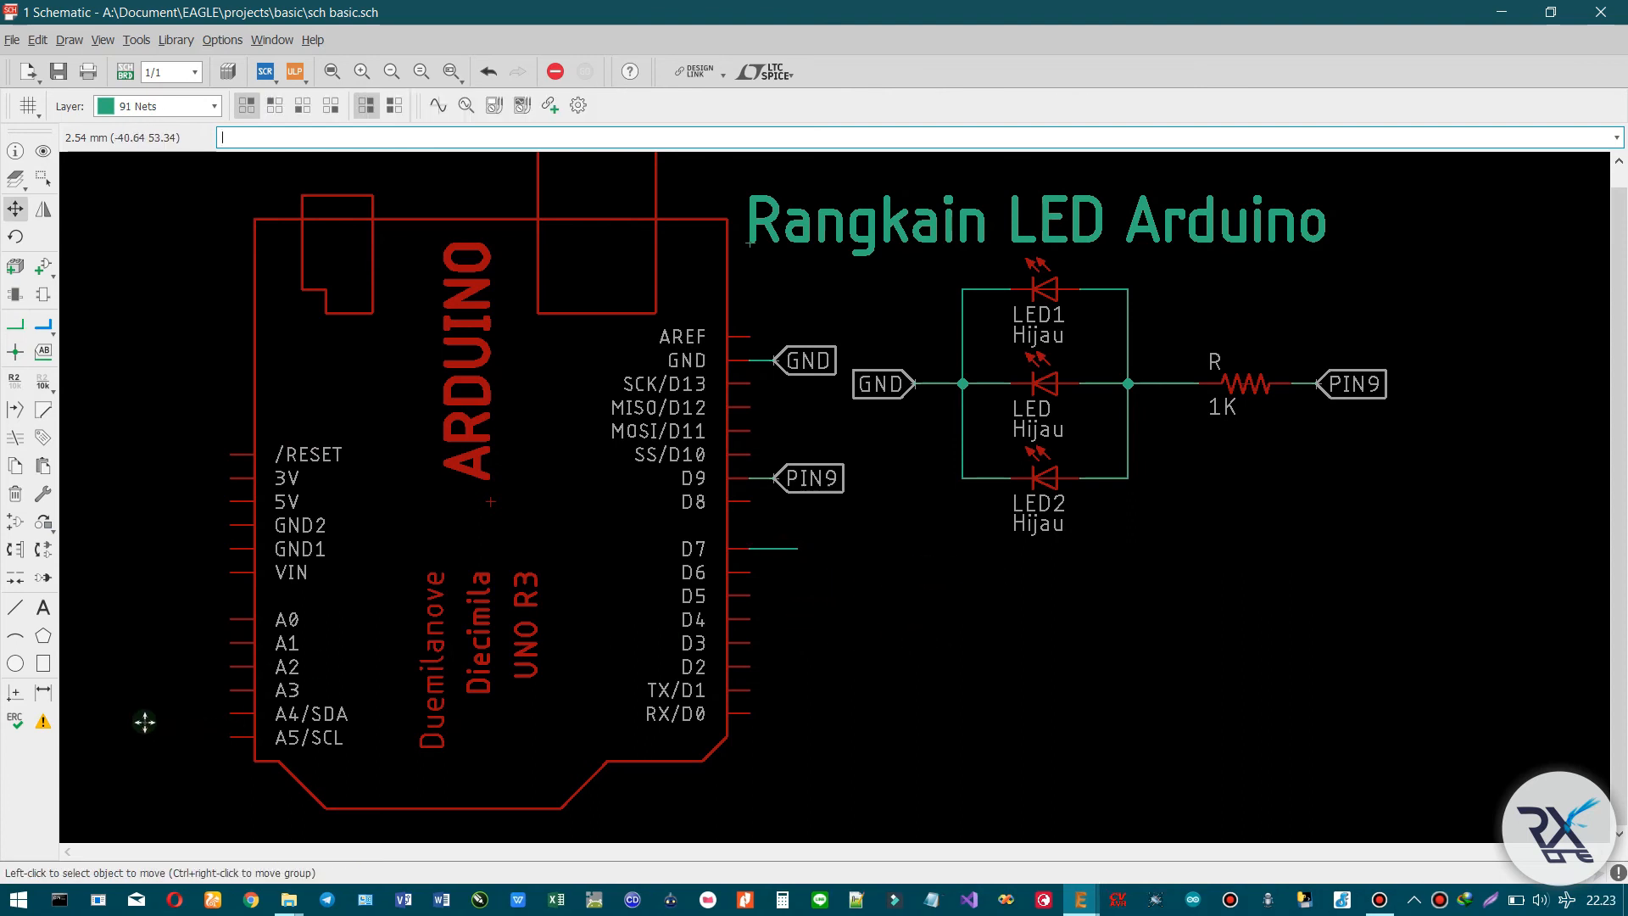
- Open the ERC errors and approve the missing-supply errors for the Arduino's VIN, GND2, GND1, 5V and 3V pins
click(42, 722)
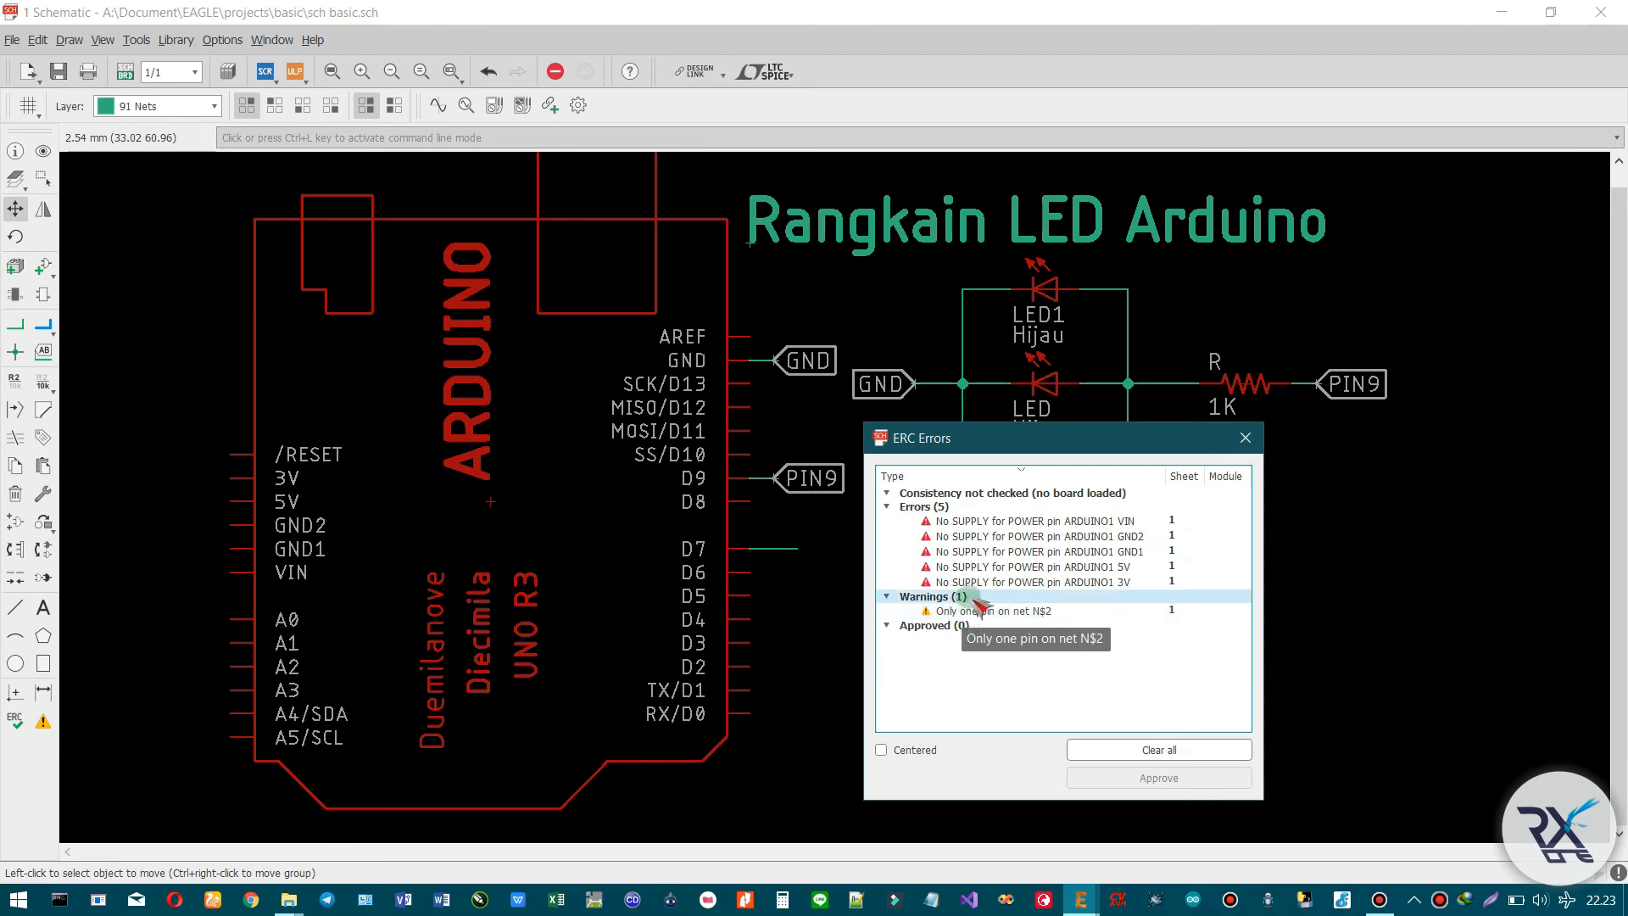
click(1006, 520)
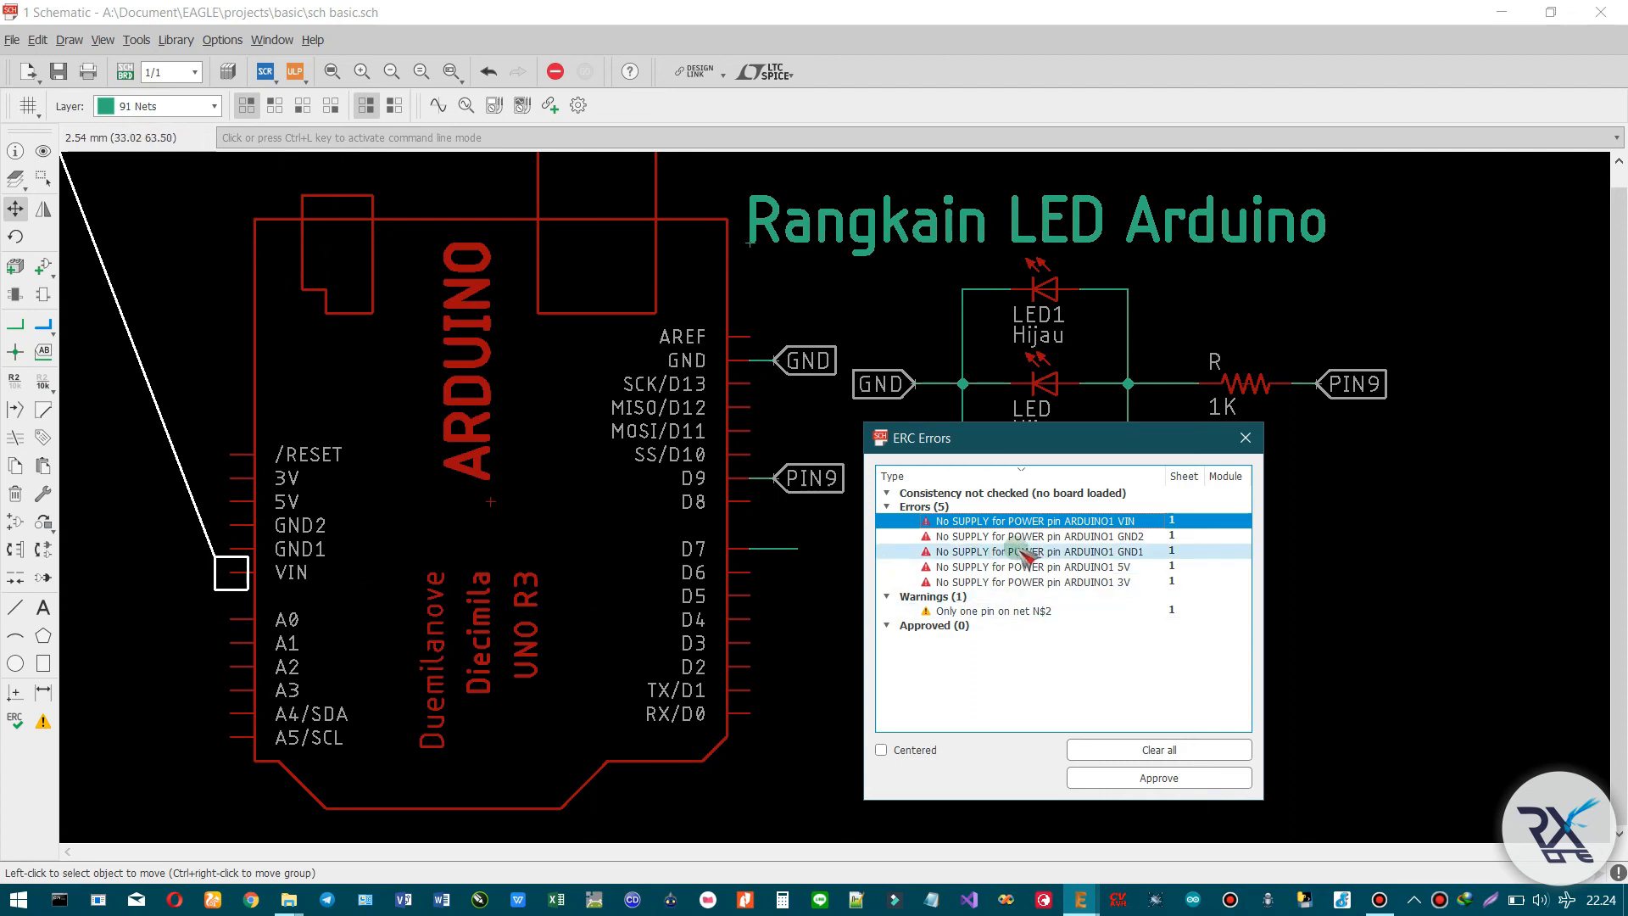
click(1181, 778)
click(1181, 778)
click(1181, 778)
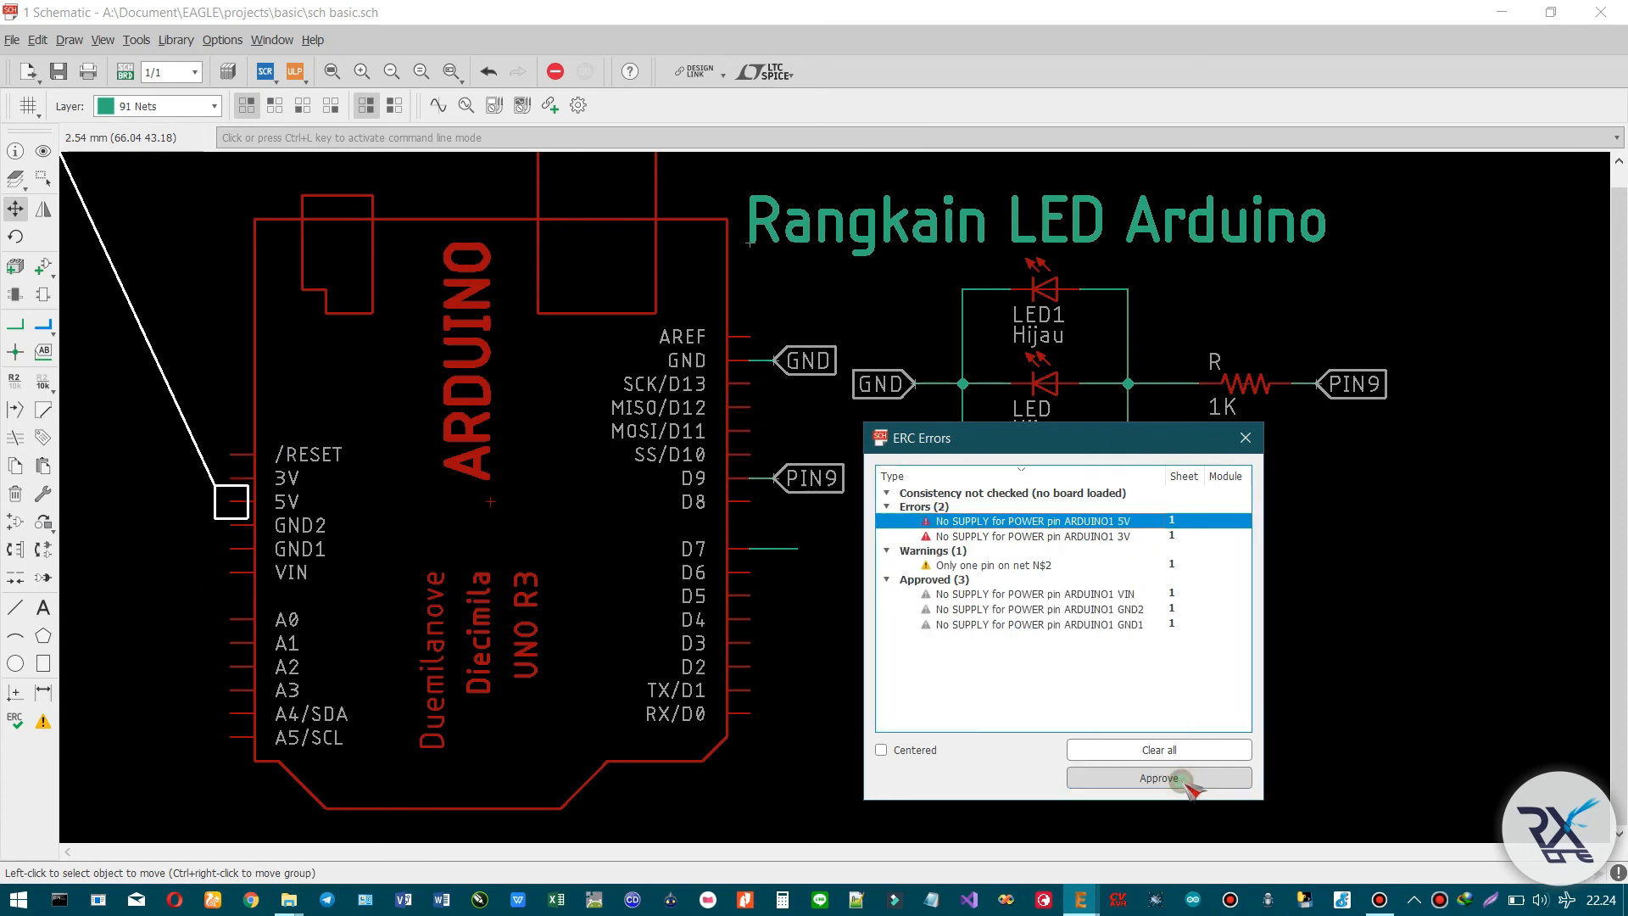
click(1181, 778)
click(1181, 778)
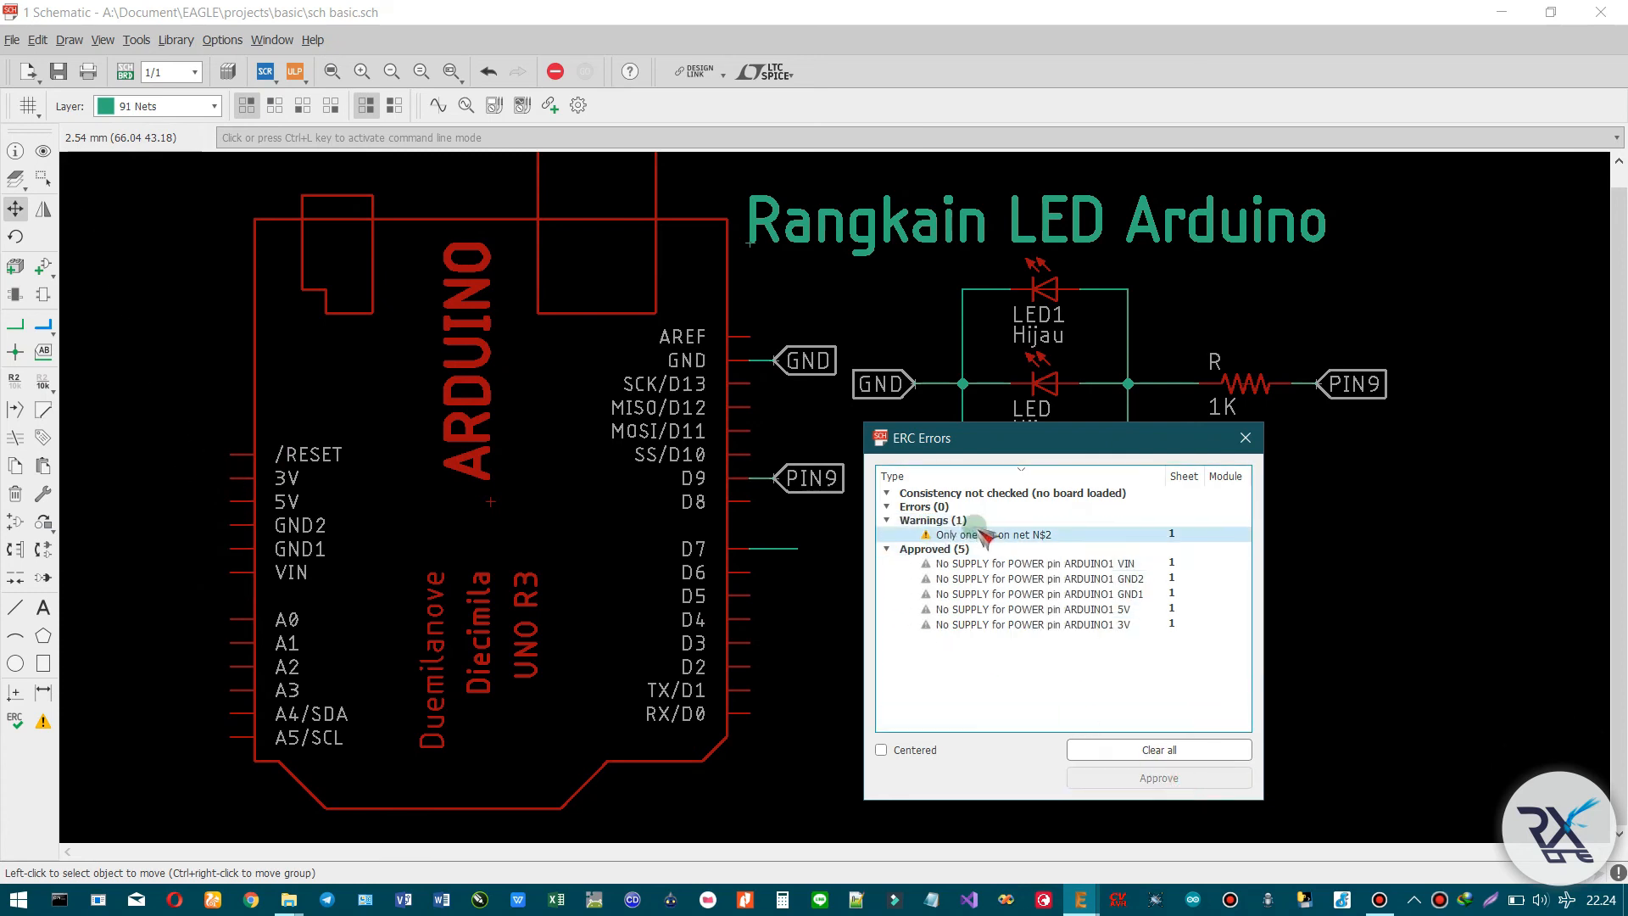
- Locate the single-pin net warning on the schematic, close the ERC results and delete the loose net wire at D7
click(981, 535)
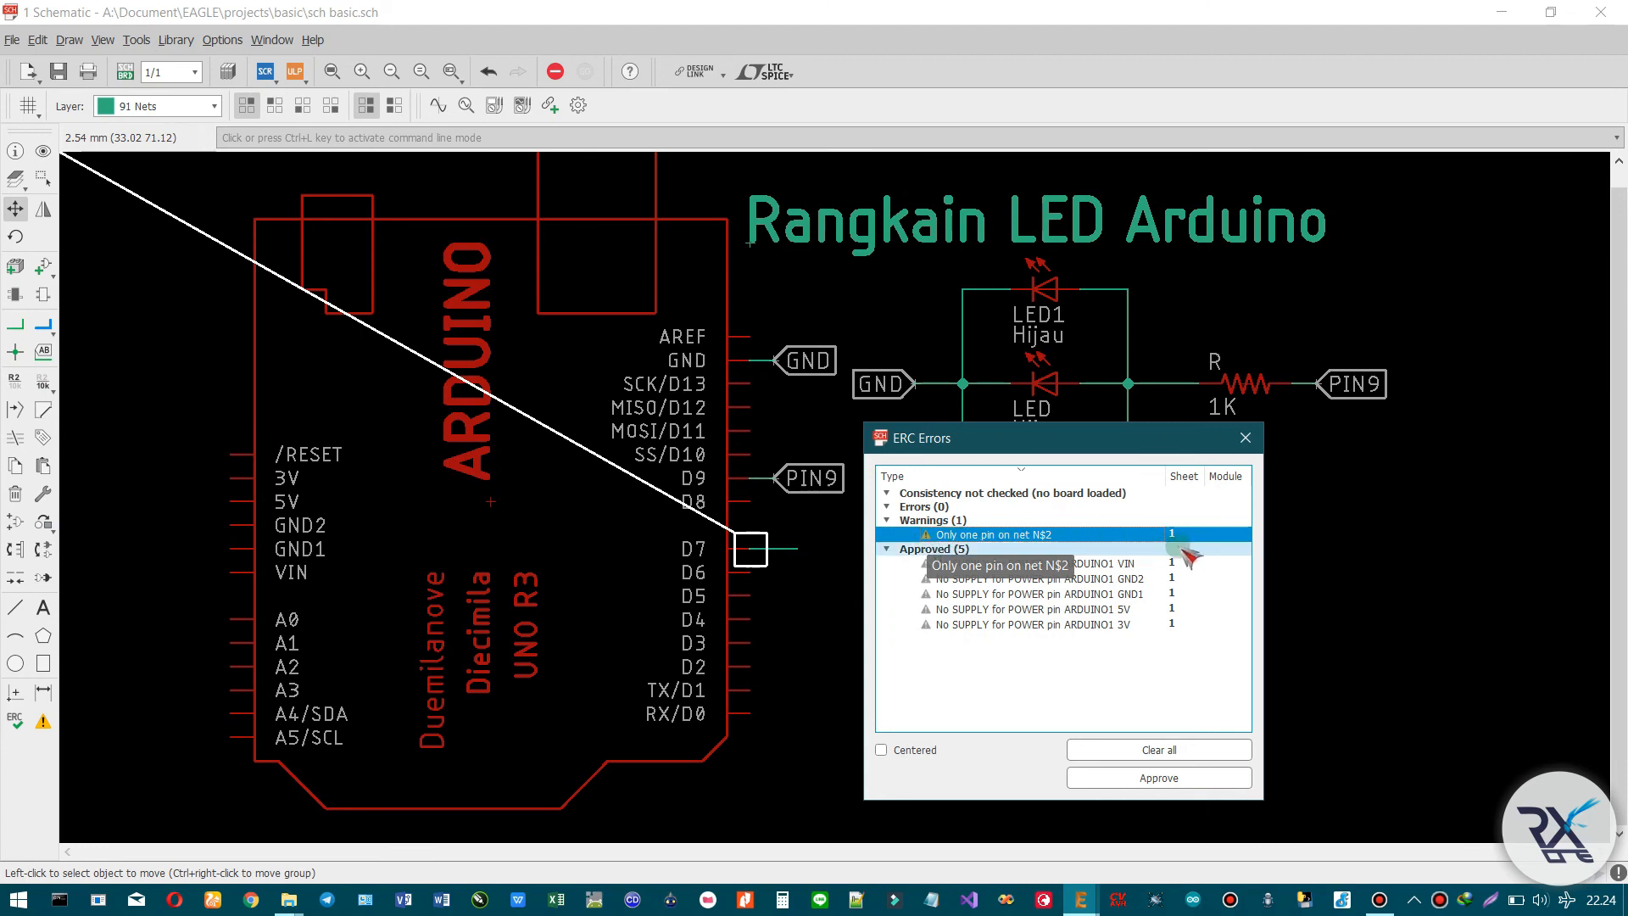
click(1244, 438)
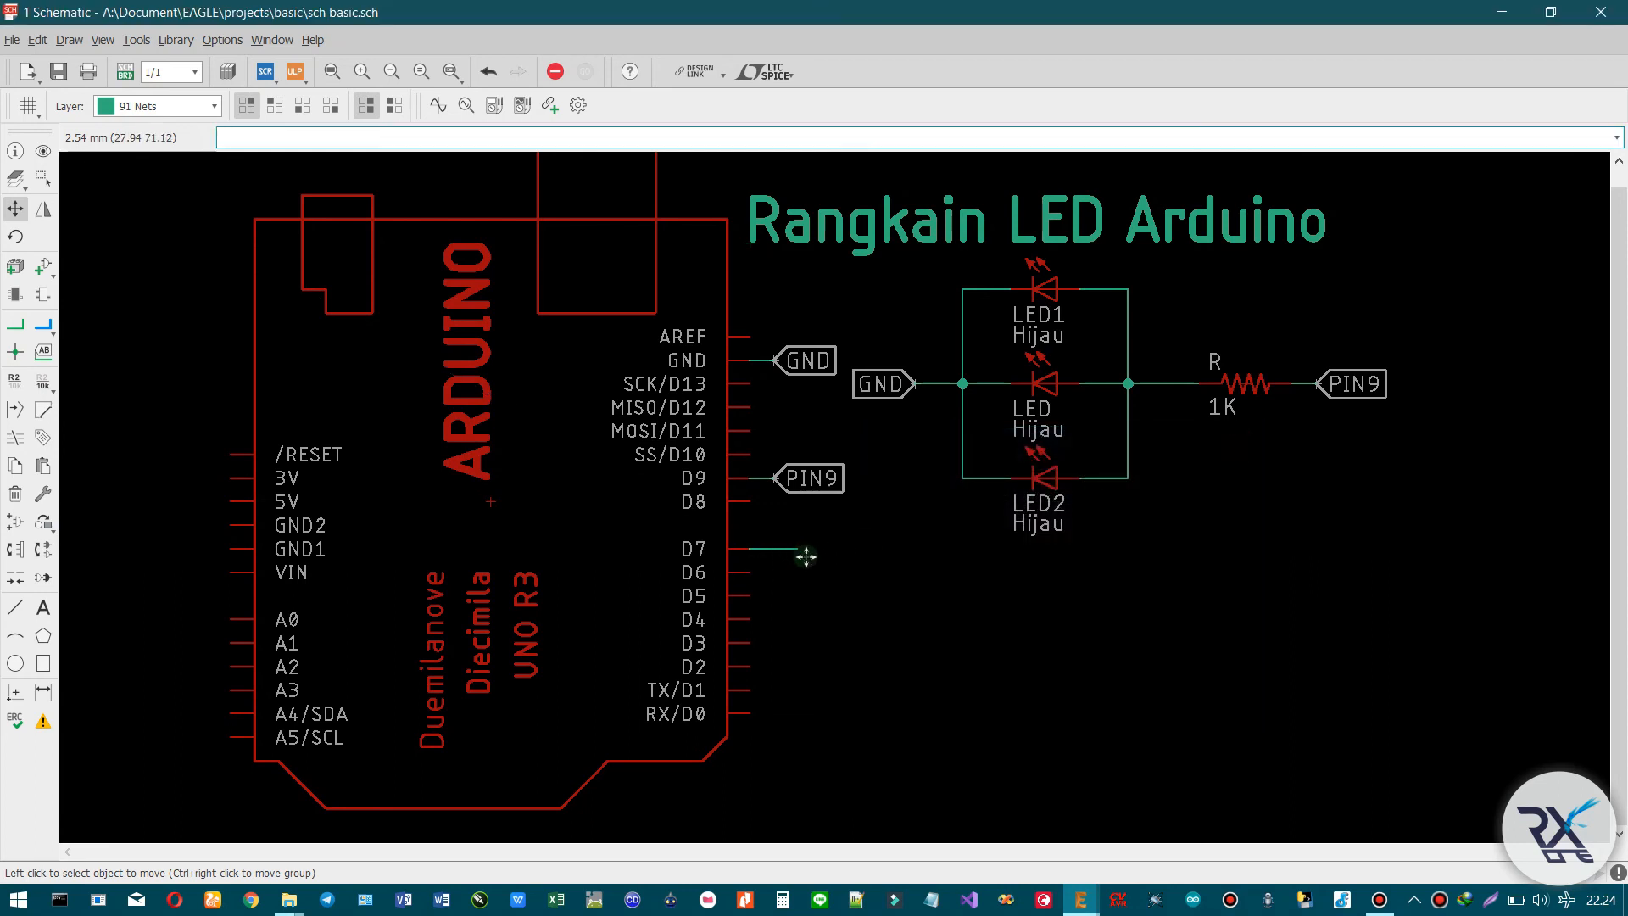
click(16, 495)
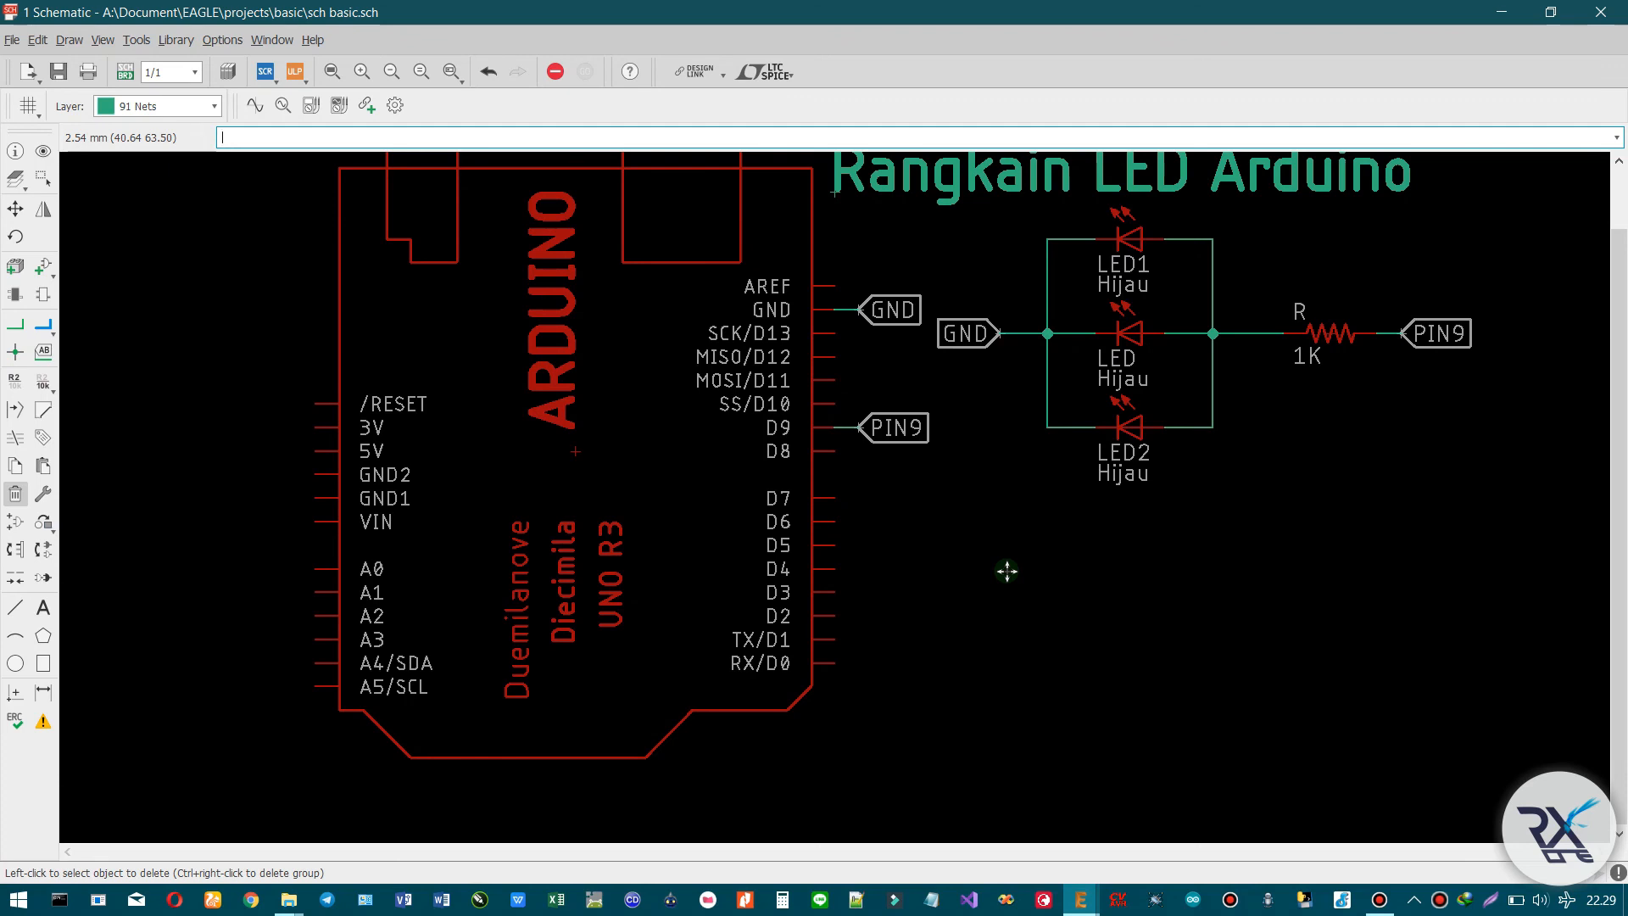
- Set up an image export of the schematic with clipboard output off, saving as the PNG file Image Skematik in the basic project folder
click(12, 40)
mouse_move(80, 307)
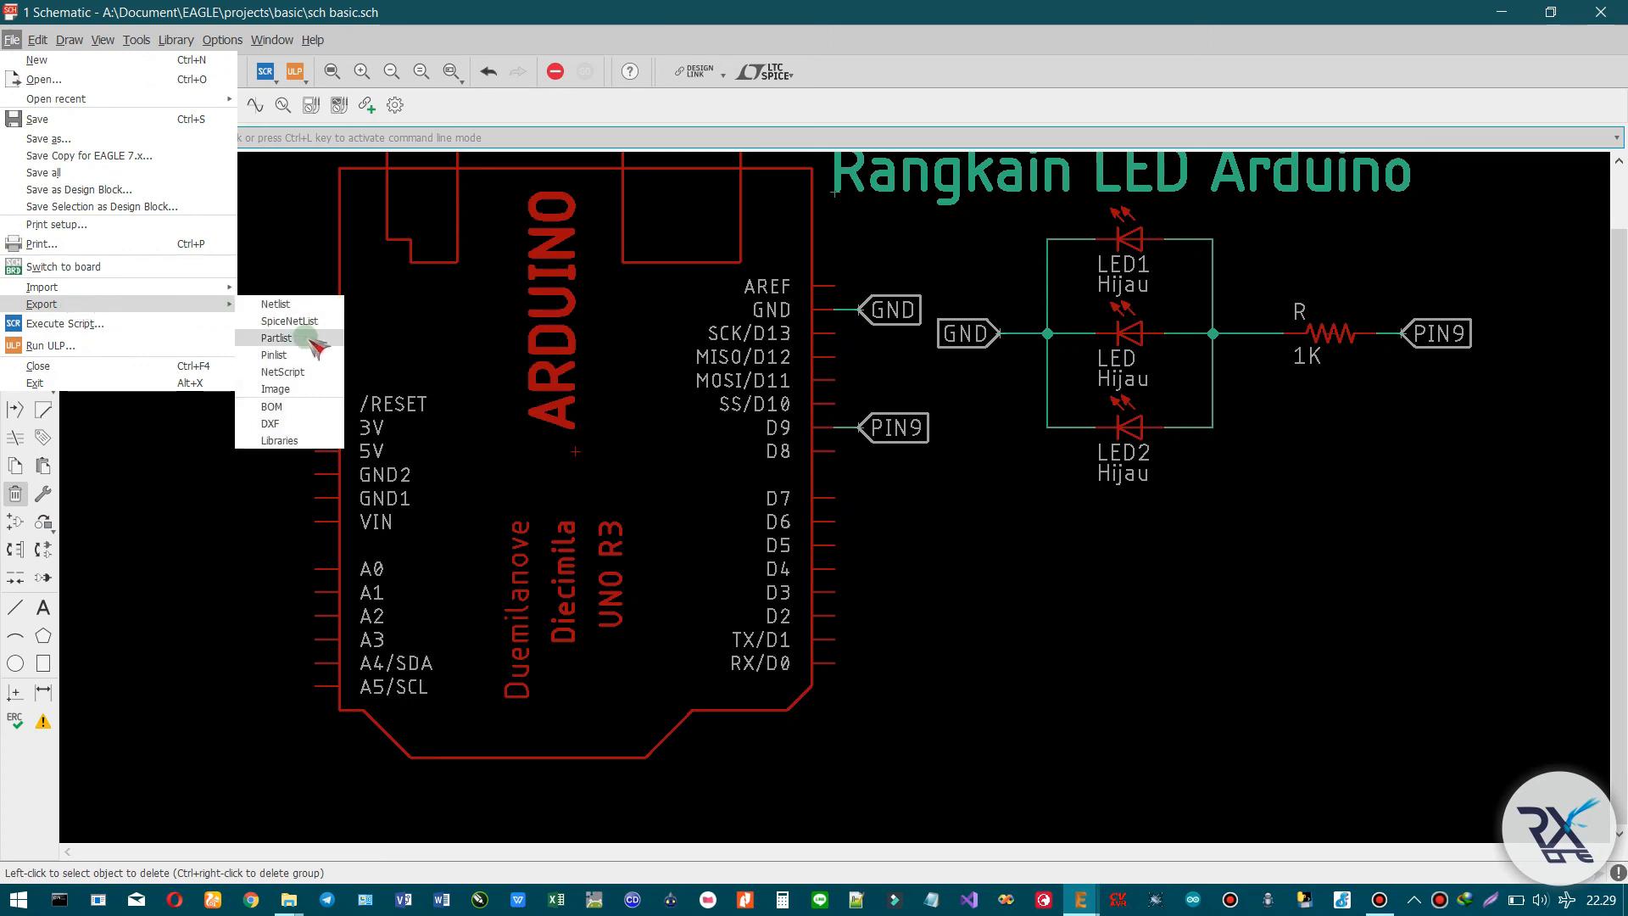
click(318, 394)
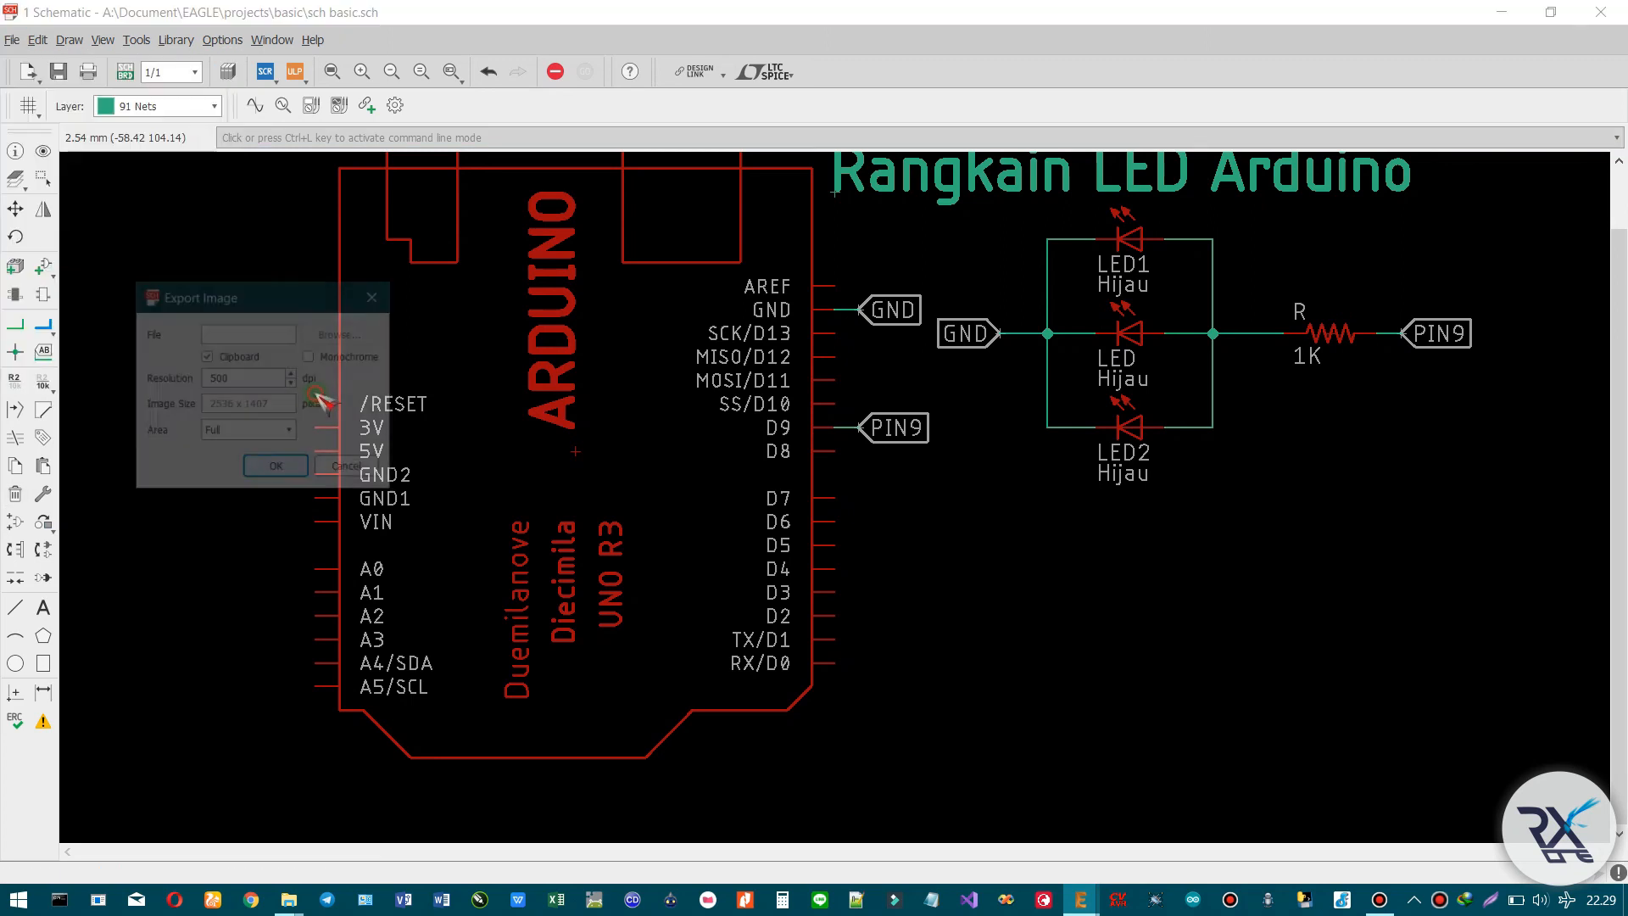
drag(227, 297, 884, 420)
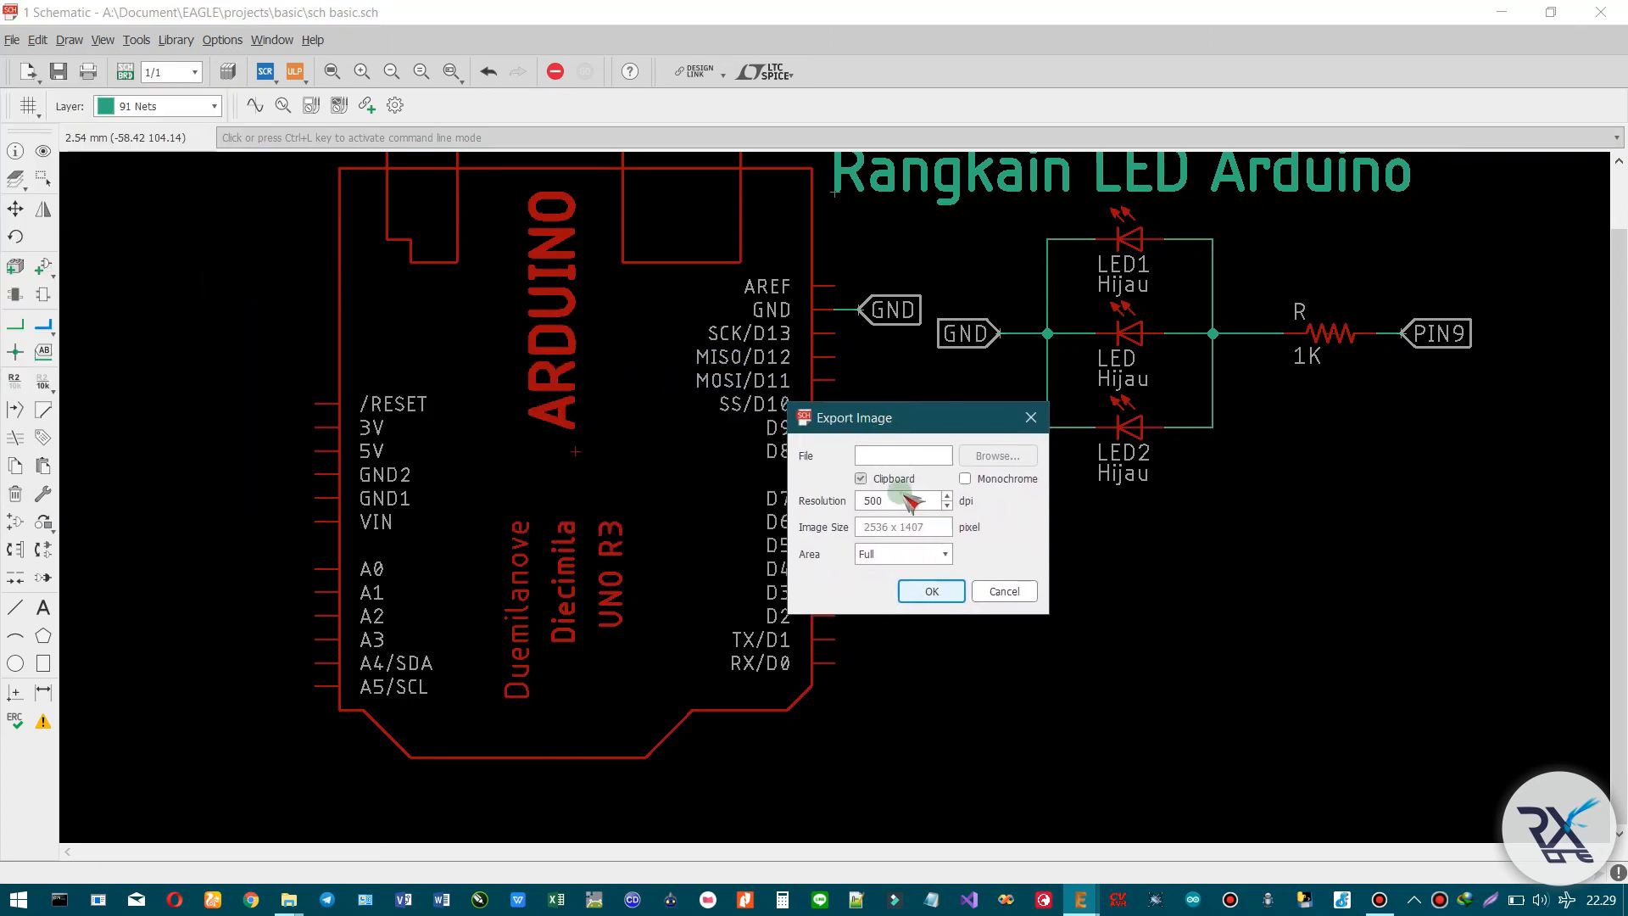
click(889, 480)
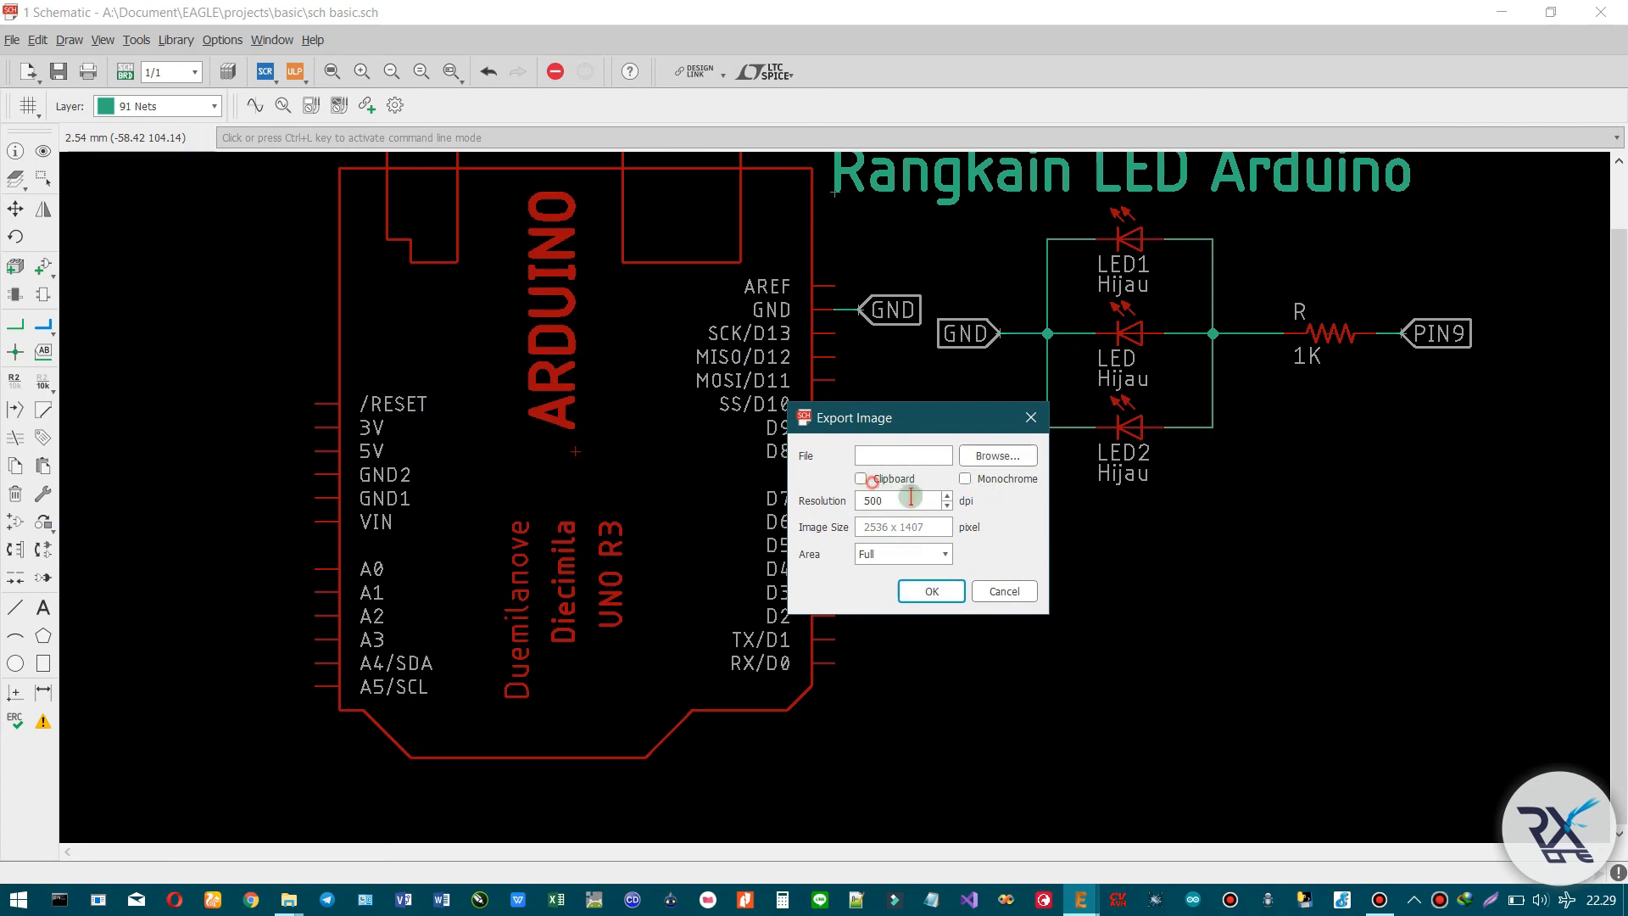
click(1024, 458)
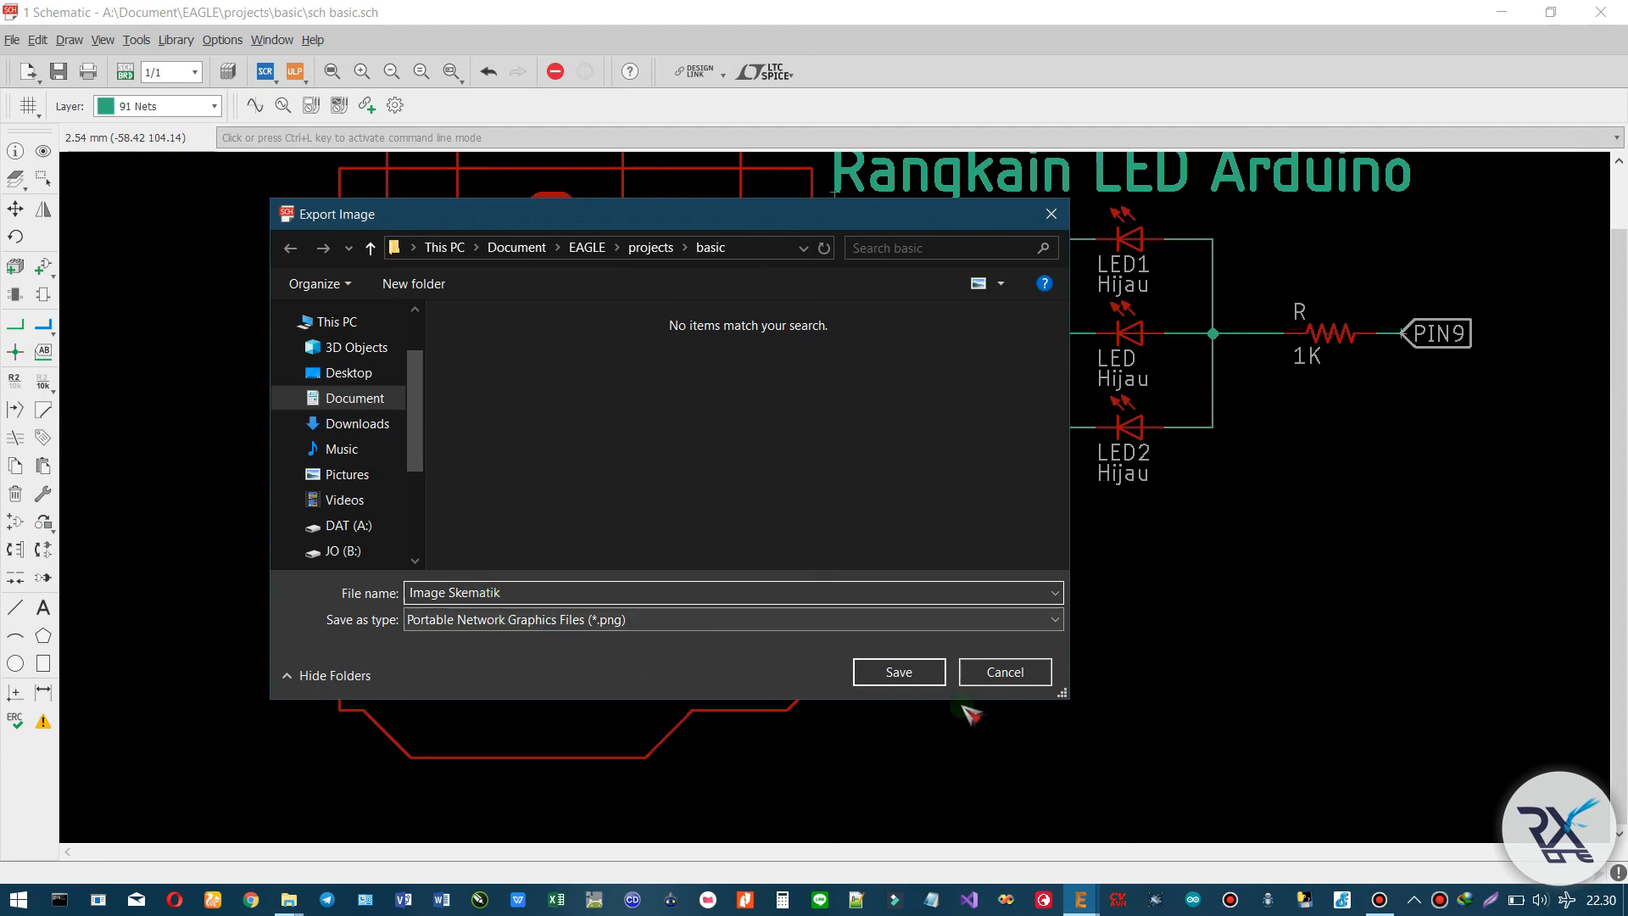
click(465, 625)
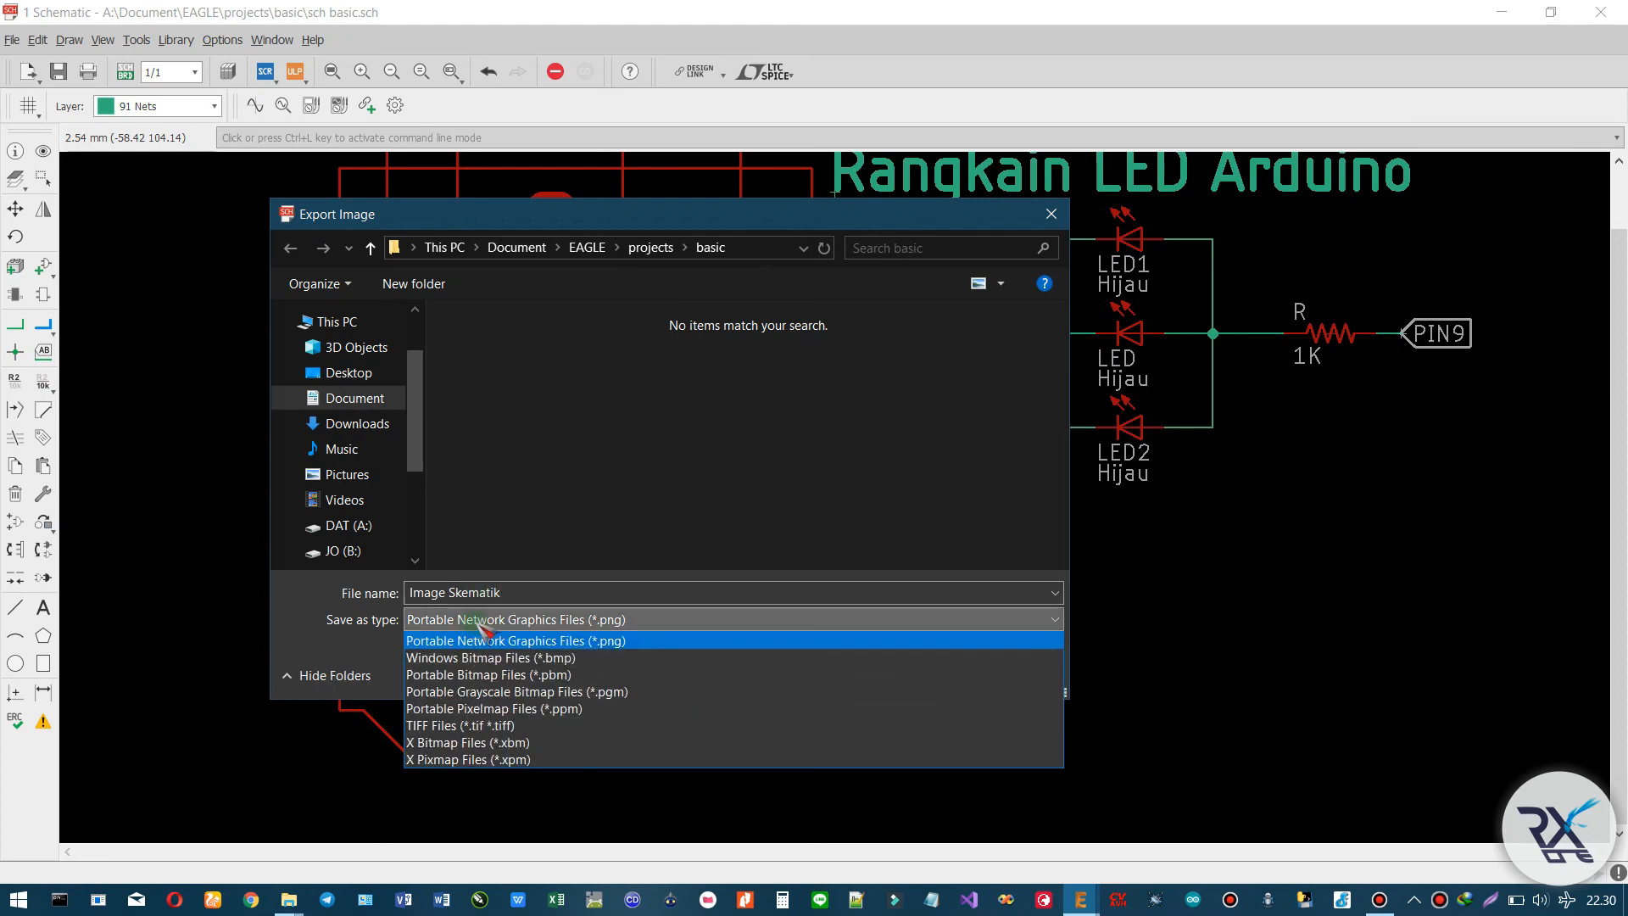
click(489, 631)
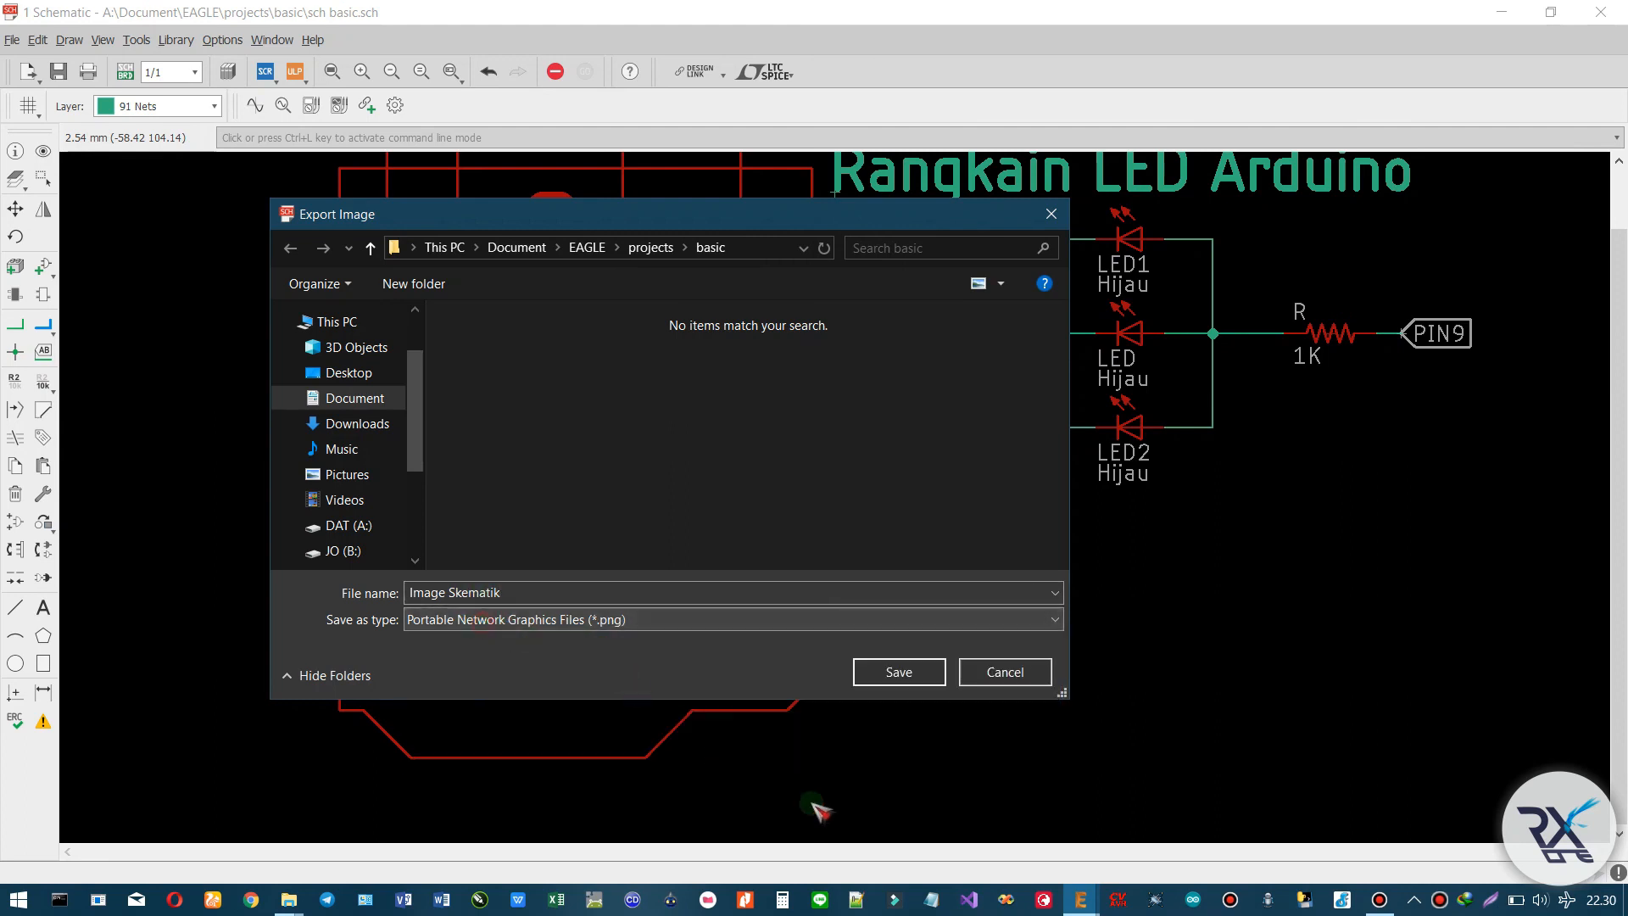
click(901, 671)
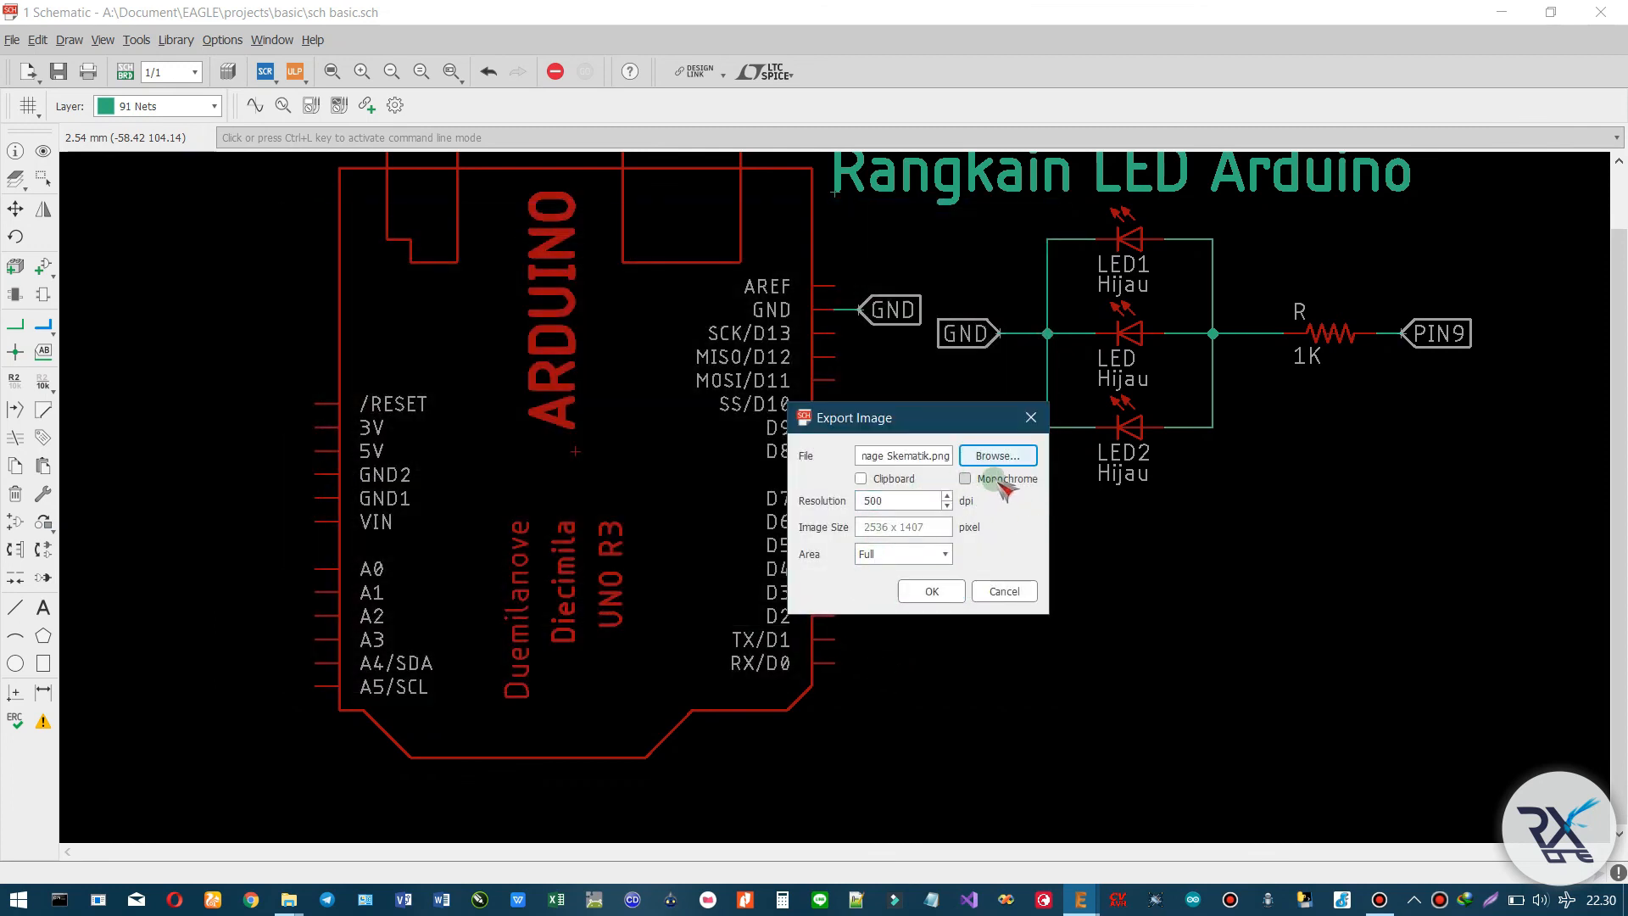
- Make the exported image monochrome, keep the full area and 500 dpi resolution, and run the export
click(989, 480)
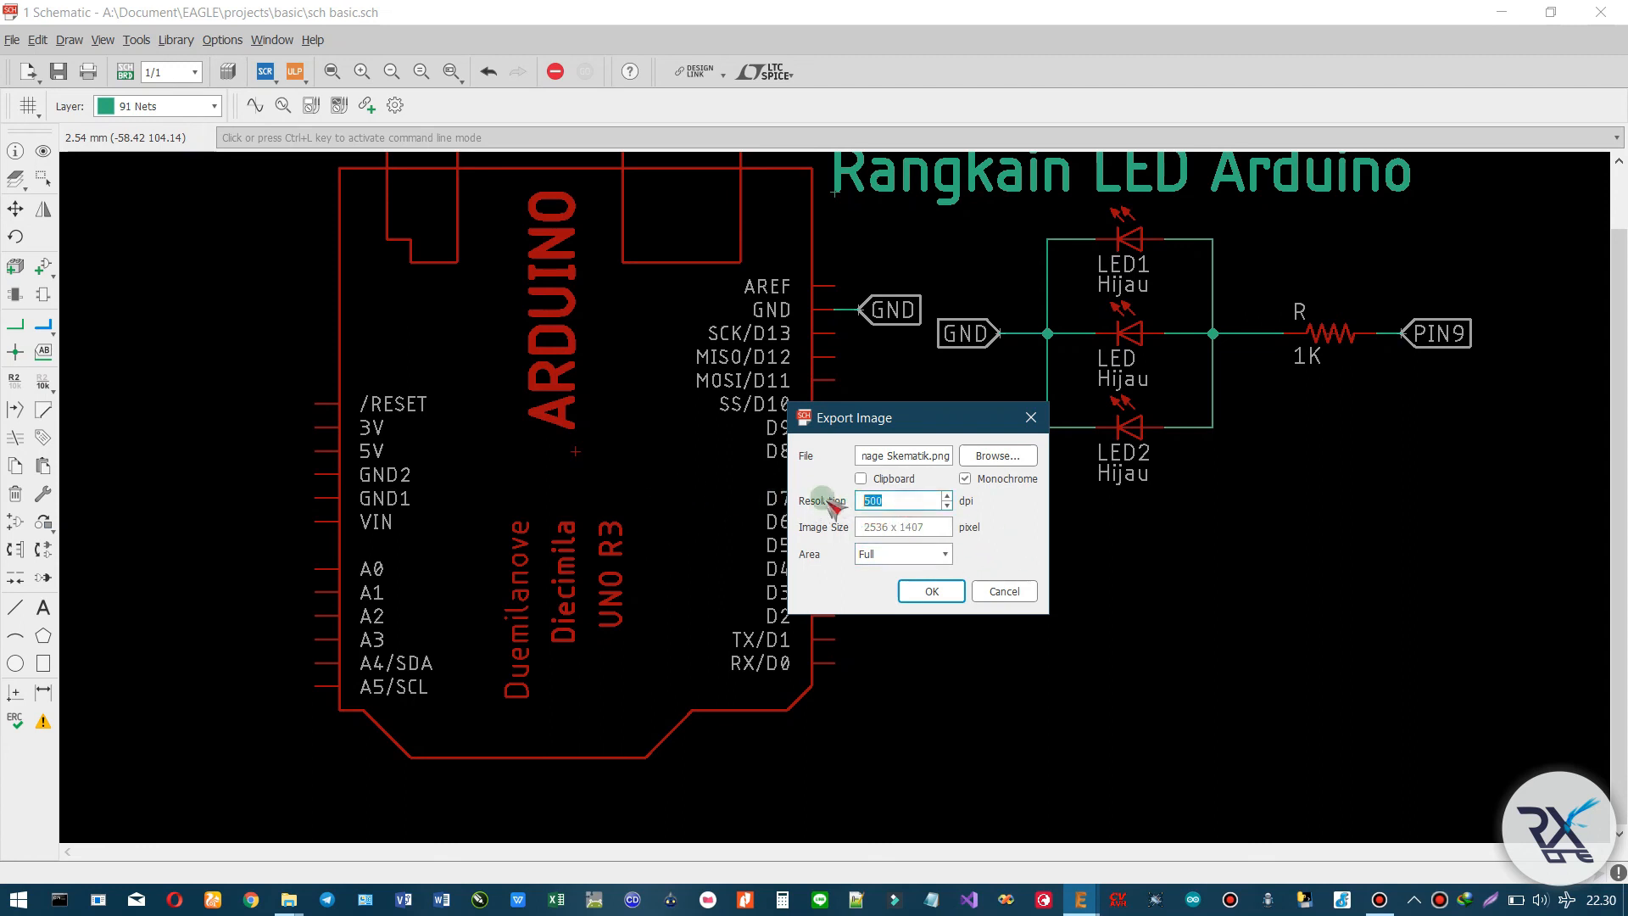
click(895, 556)
click(890, 563)
click(932, 591)
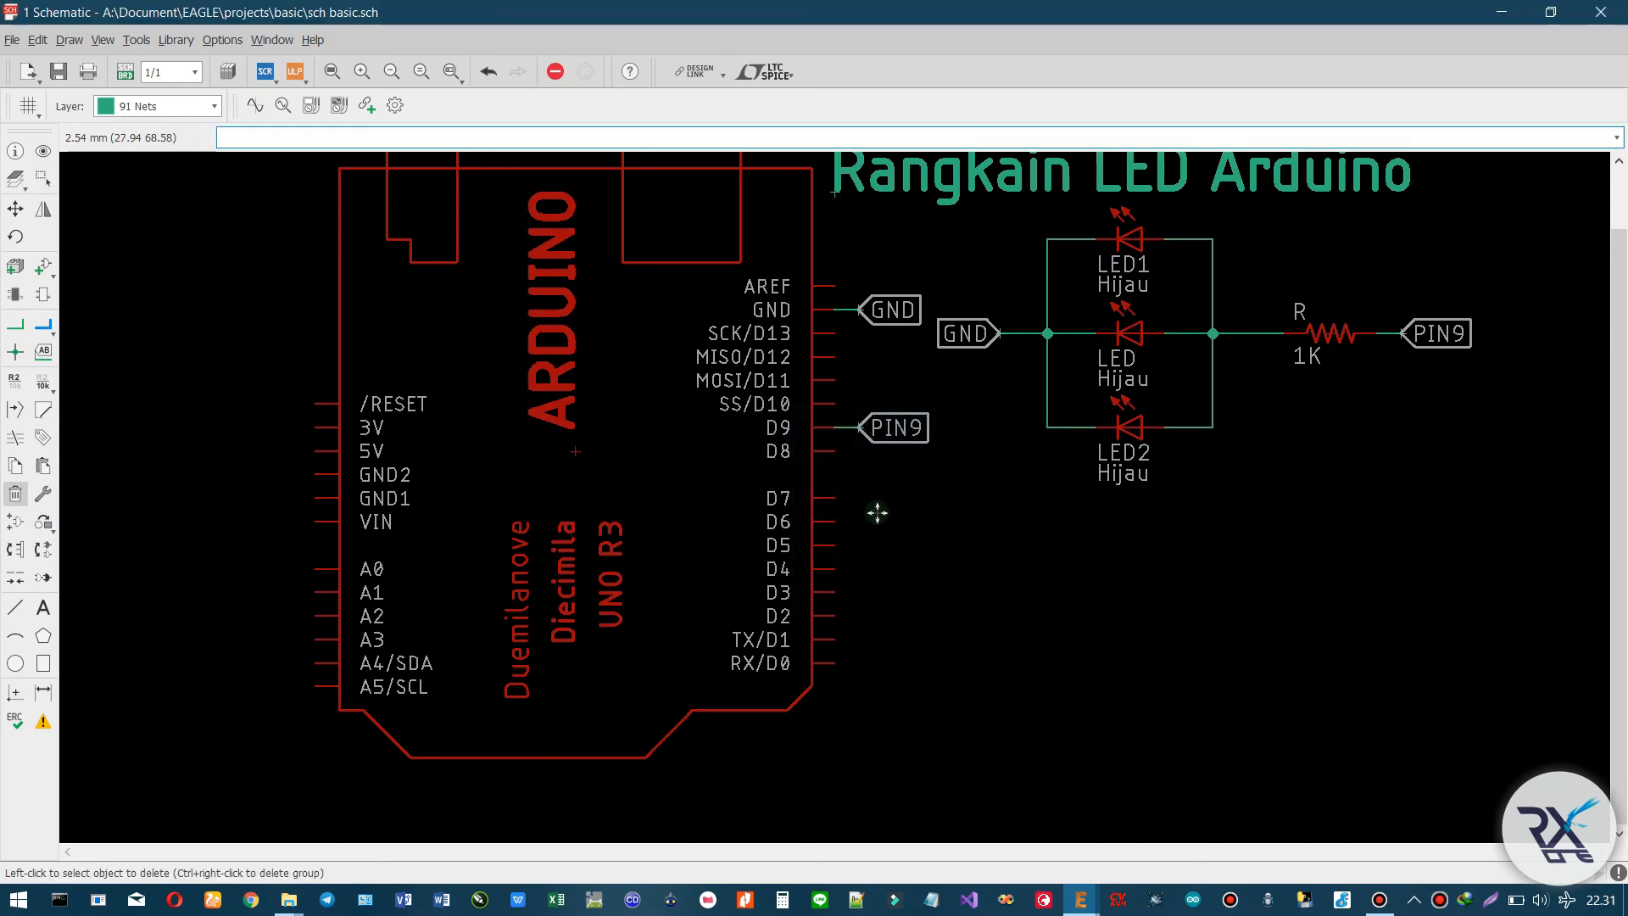
- Switch to File Explorer and open Image Skematik.png from the basic project folder to check the exported schematic
key(alt+Tab)
click(793, 525)
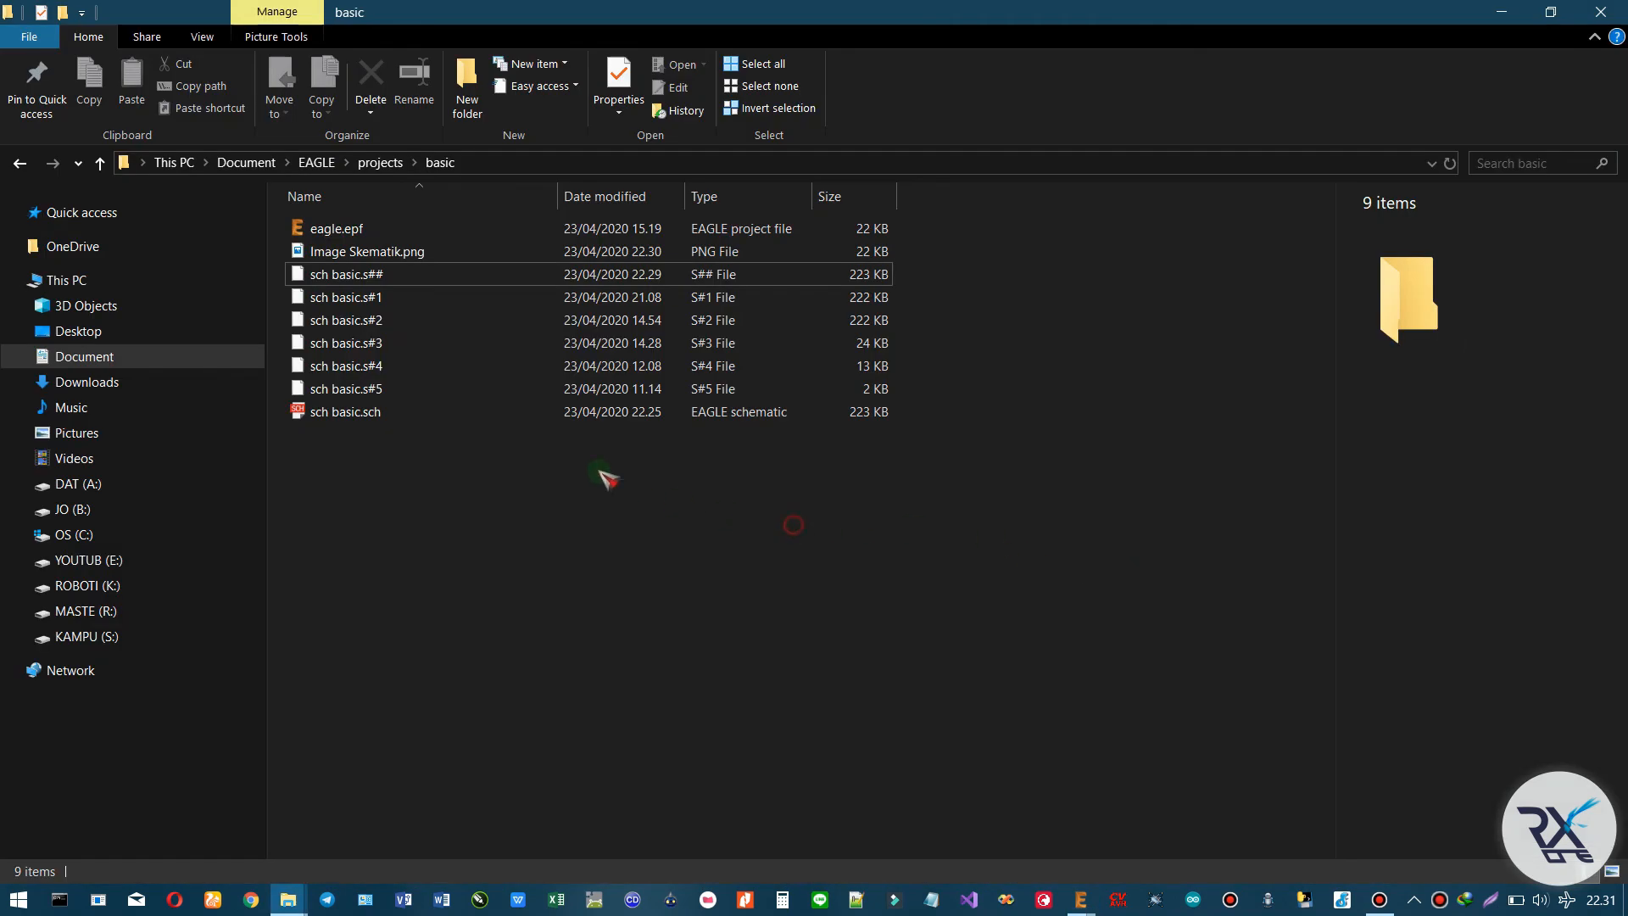
click(365, 253)
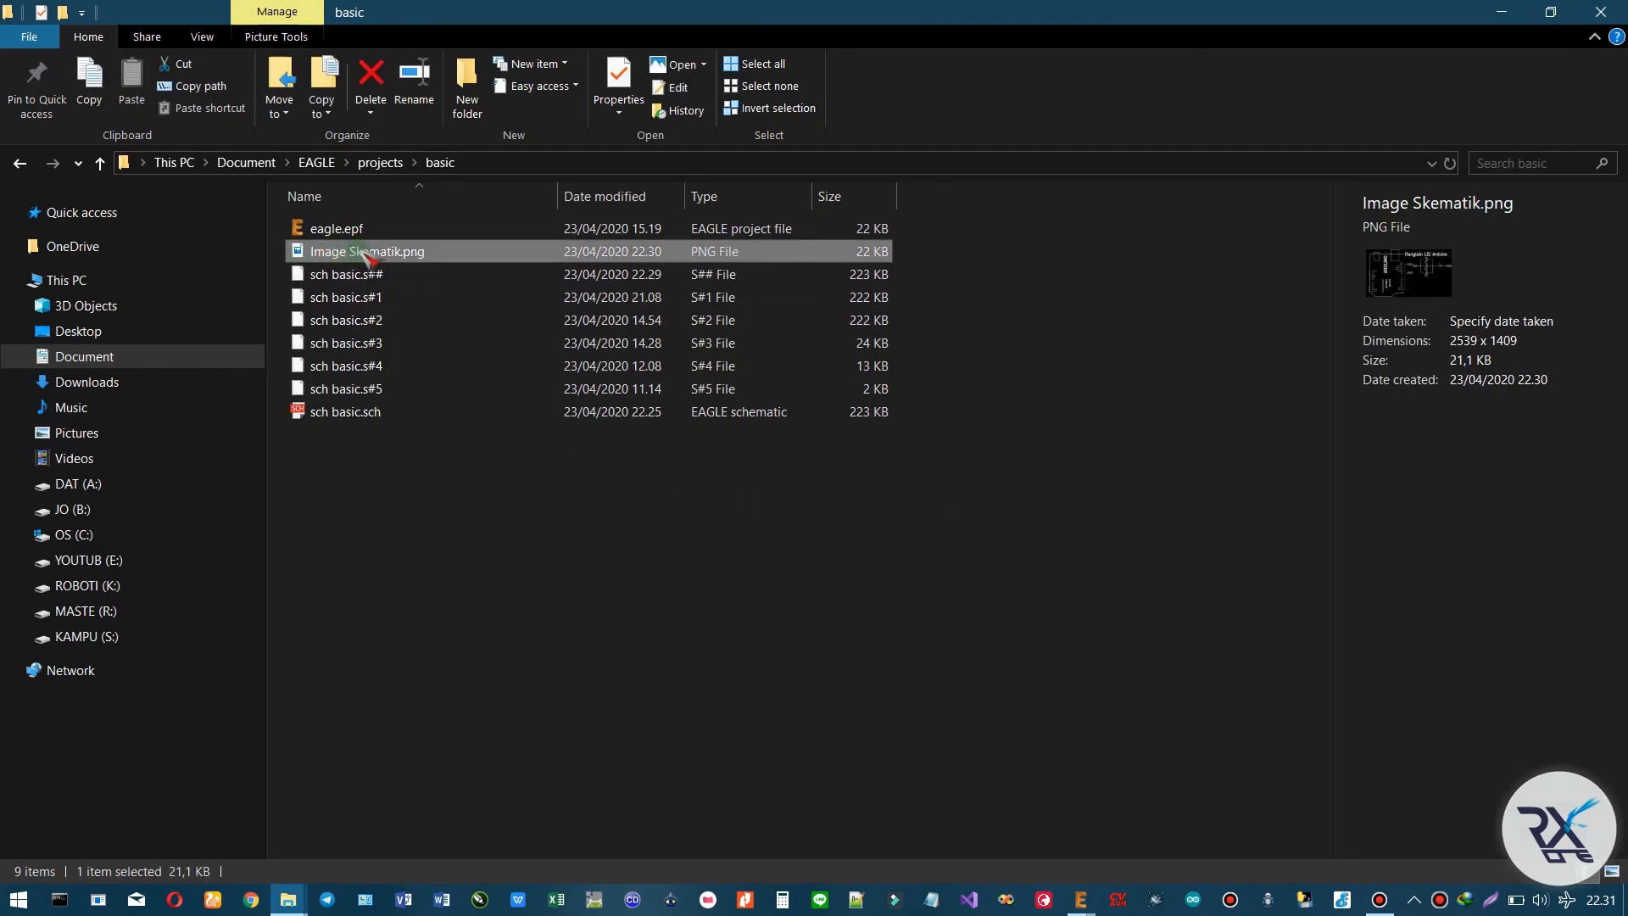
double_click(414, 252)
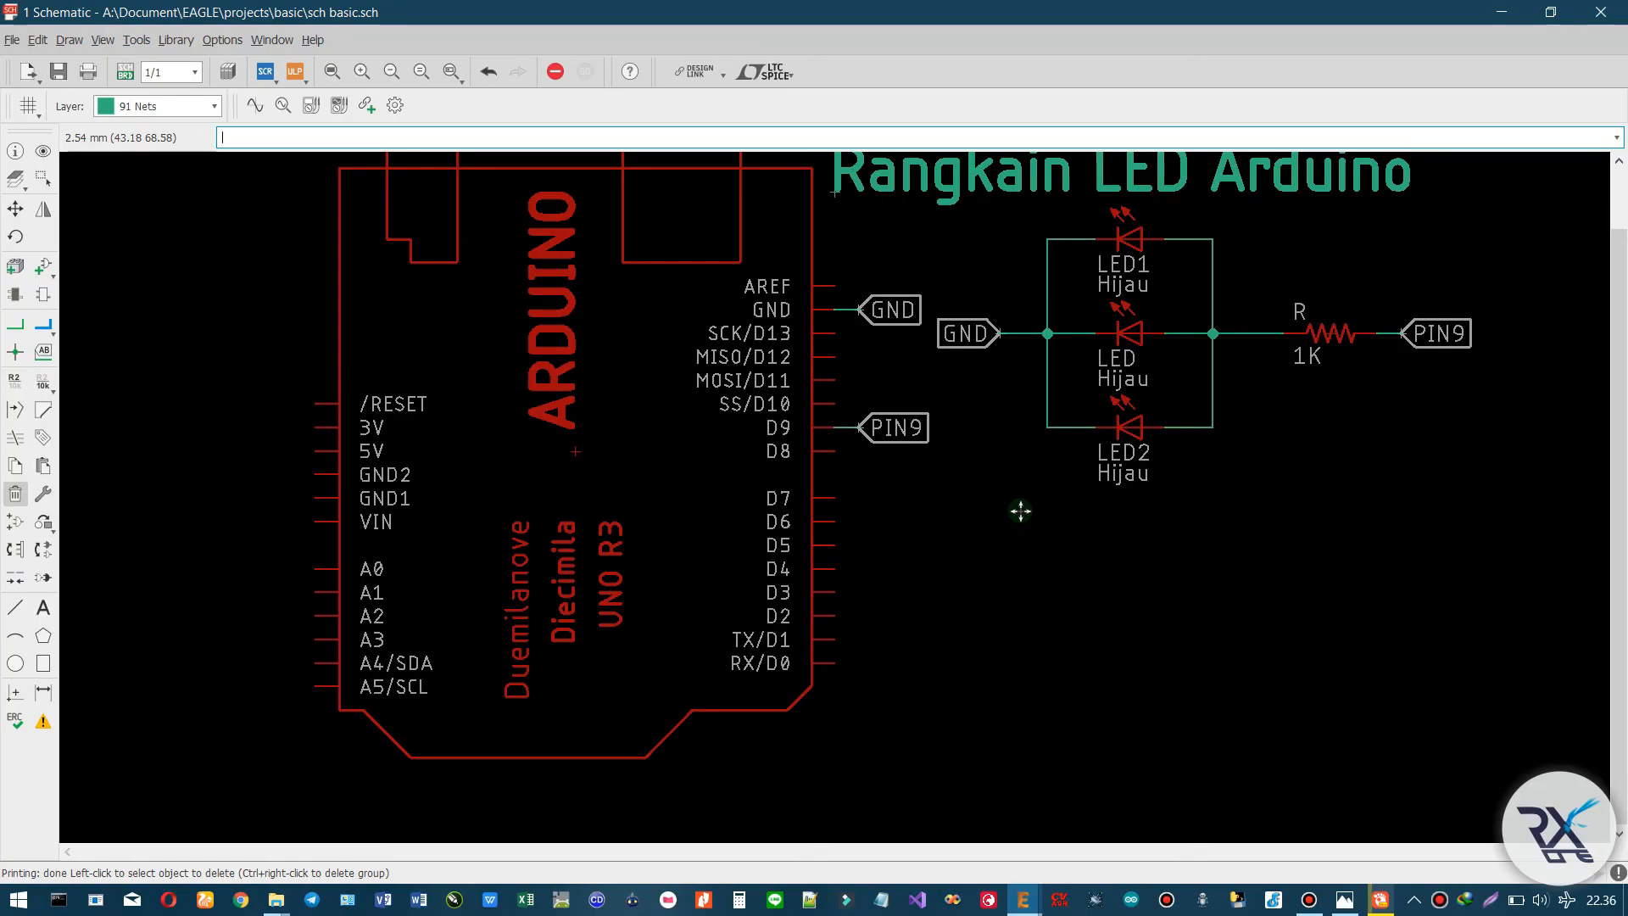
- Open the print settings for the schematic and choose Print to File (PDF) as the printer
click(12, 40)
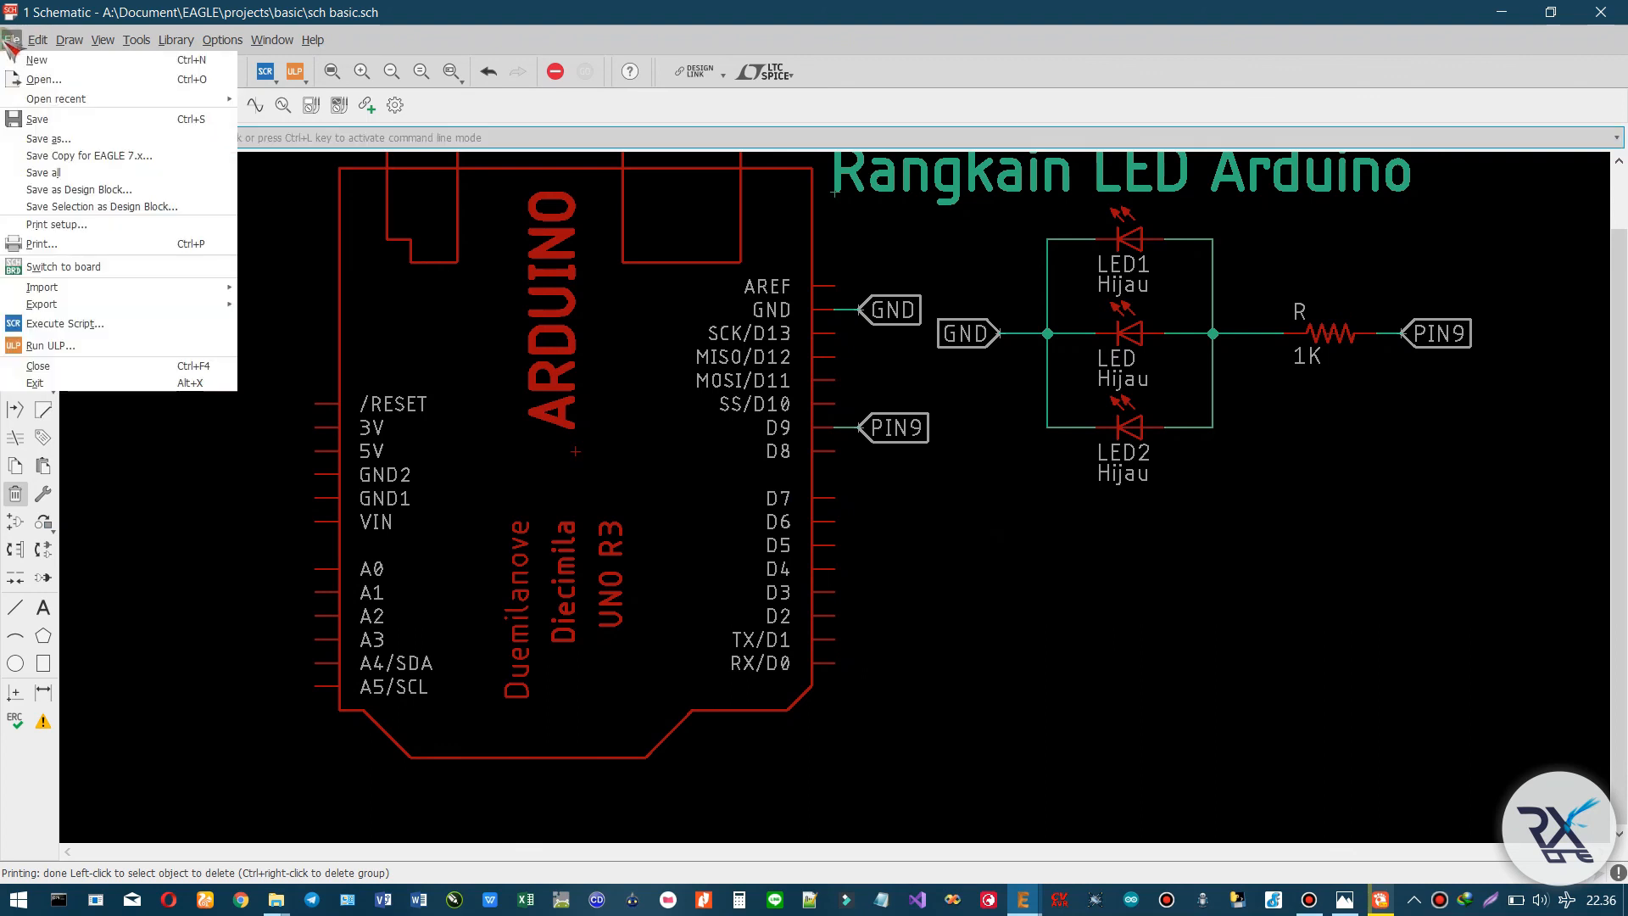
click(91, 248)
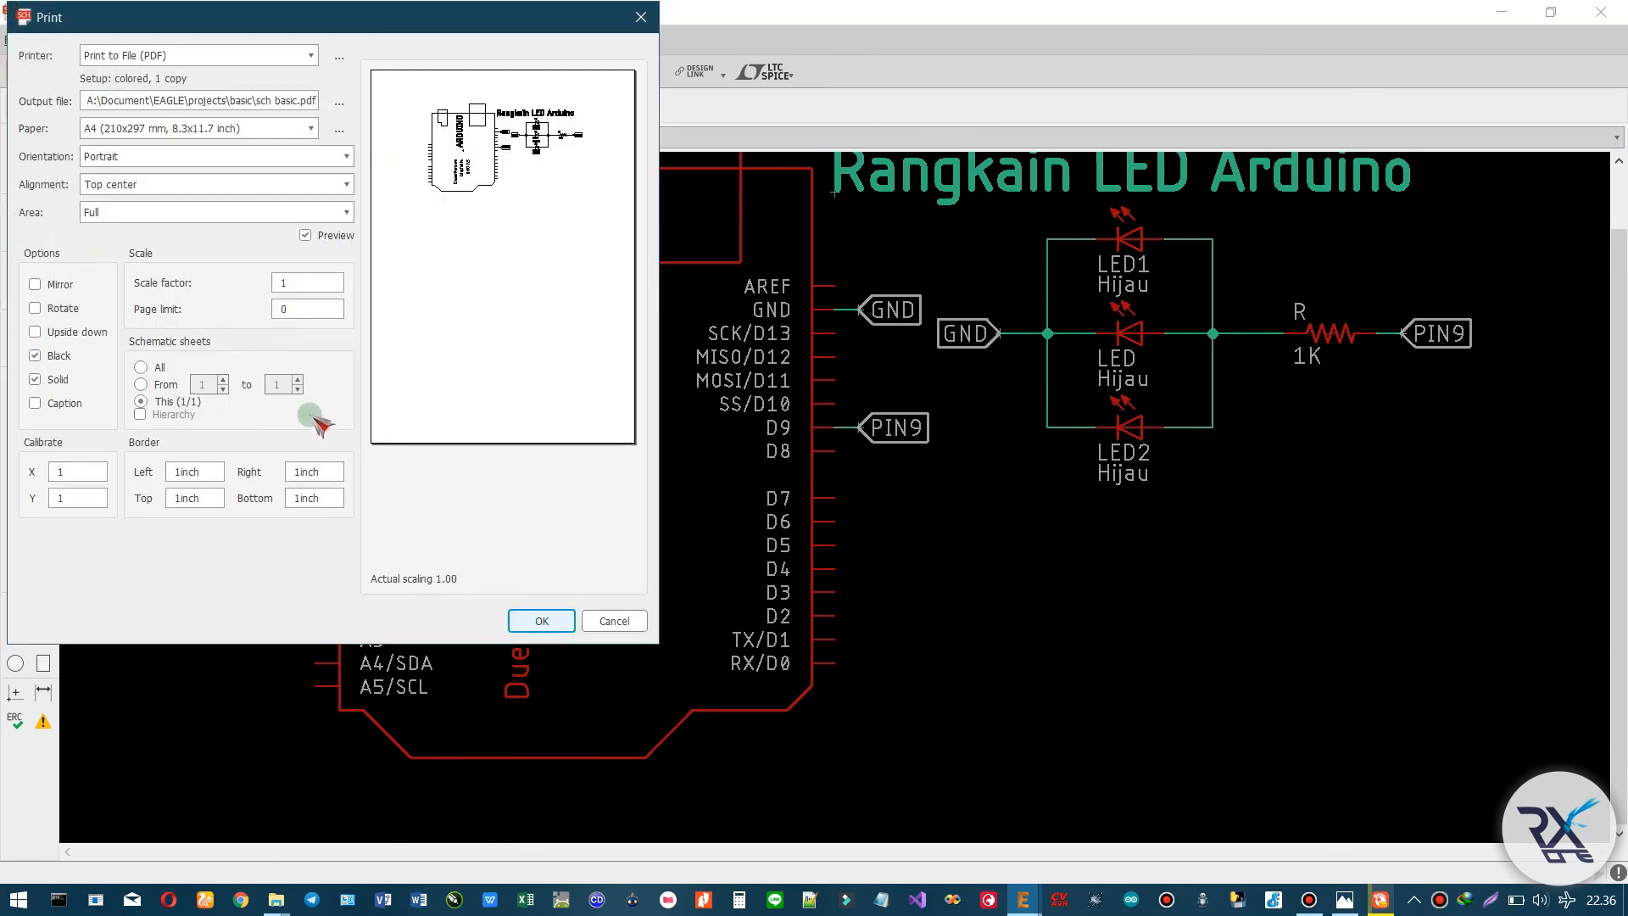
click(303, 56)
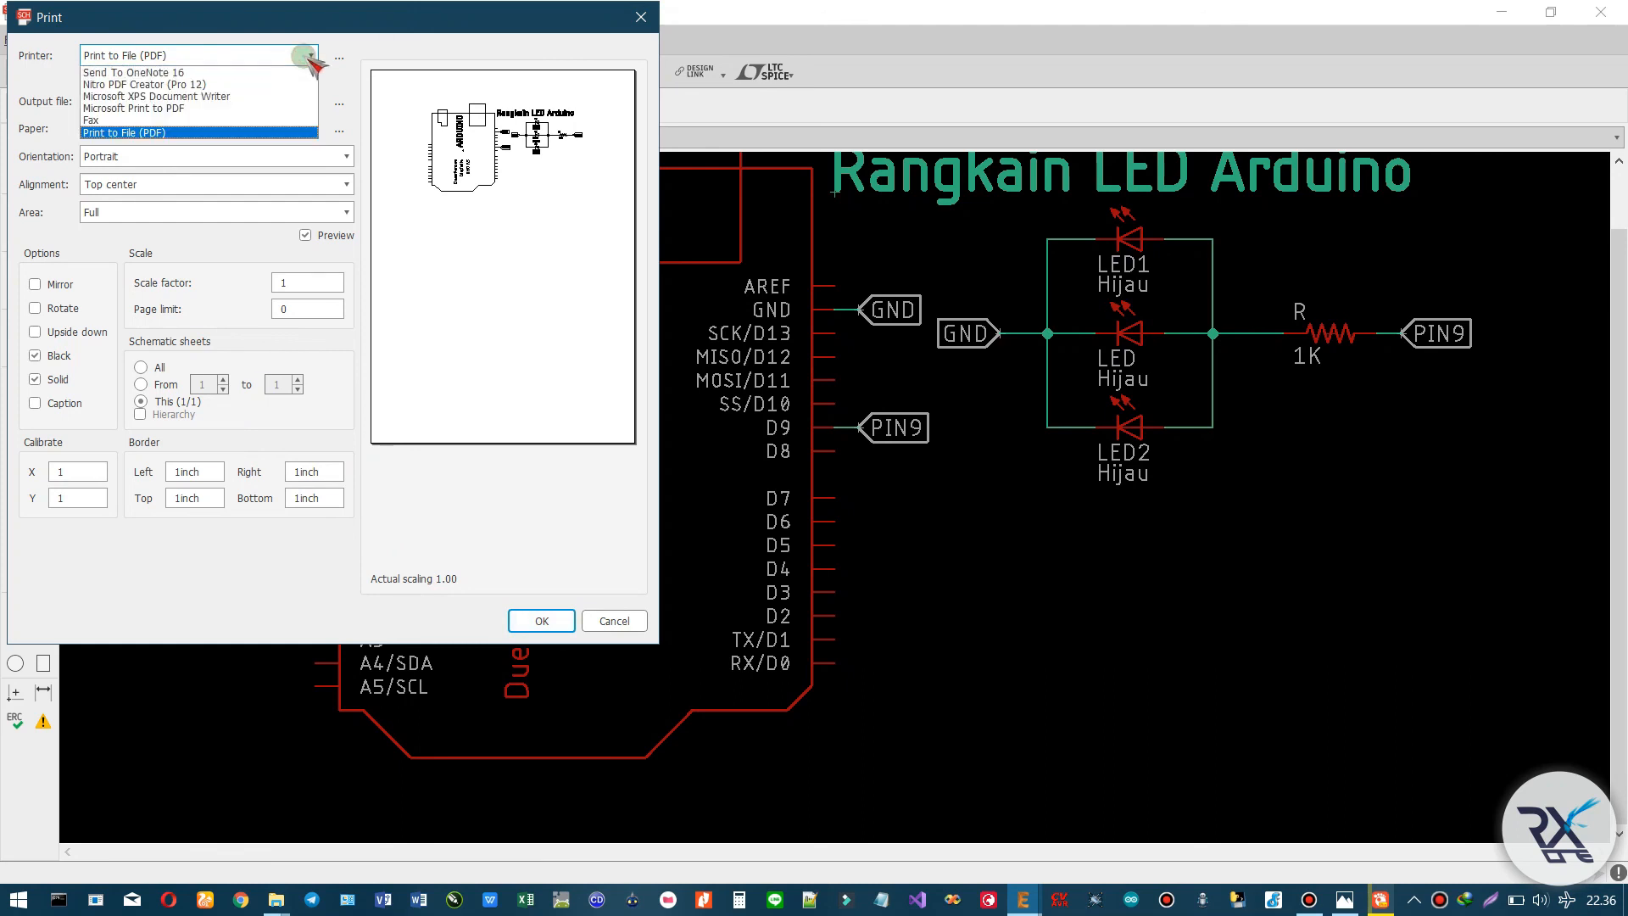
click(278, 133)
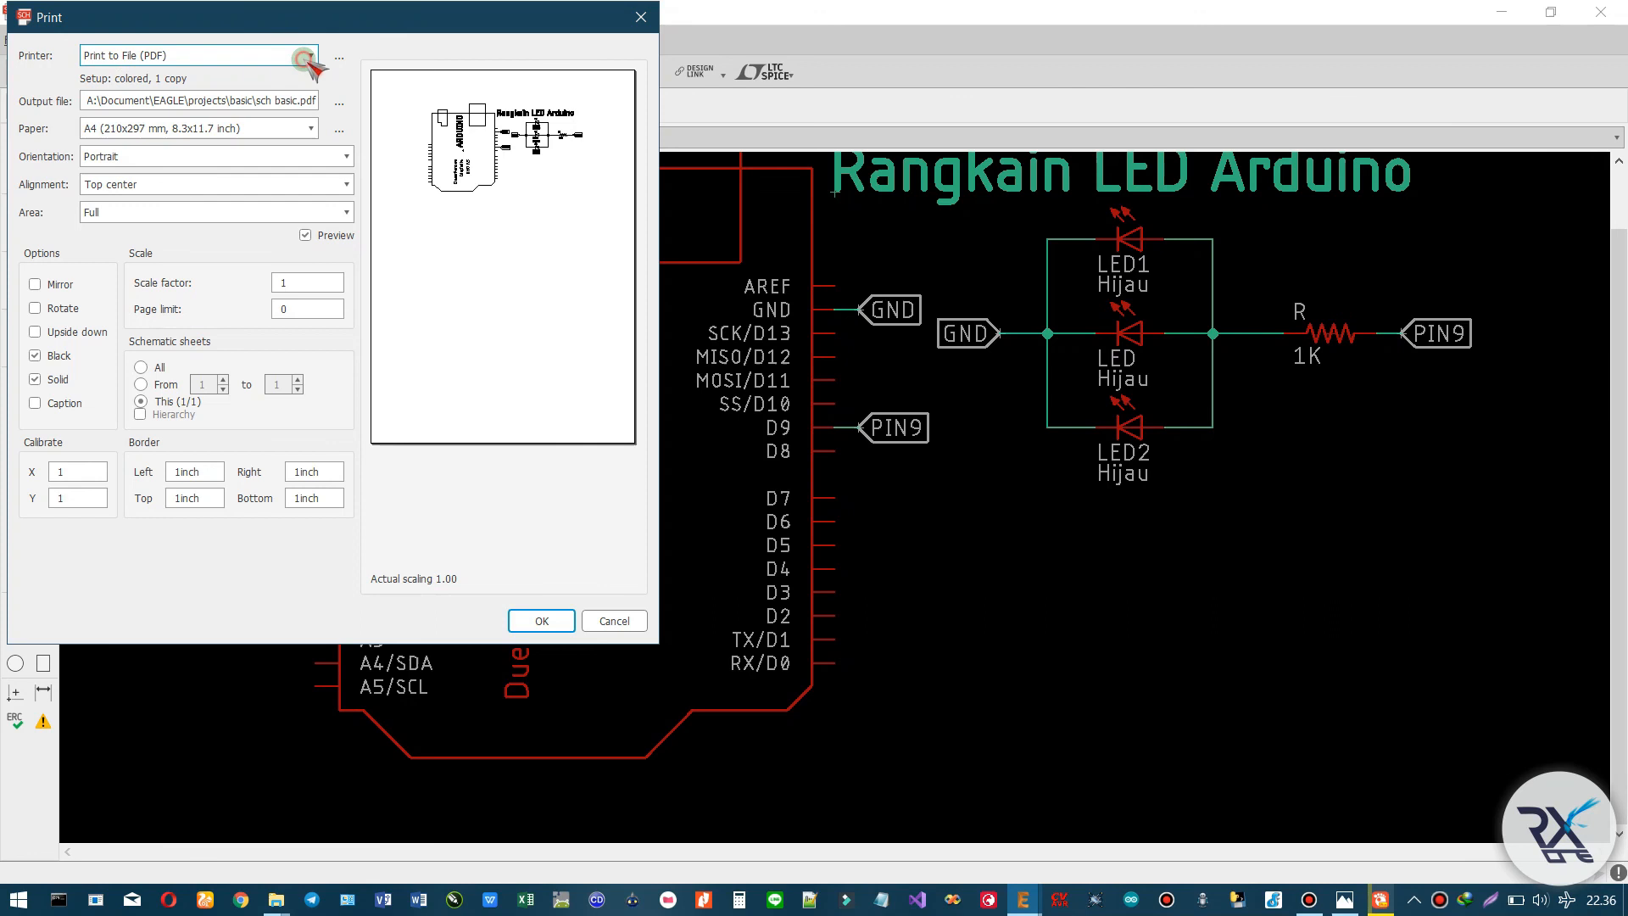
- Try Nitro PDF Creator (Pro 12) as the printer, and choose sch basic.pdf in the basic project folder as the output file
click(307, 58)
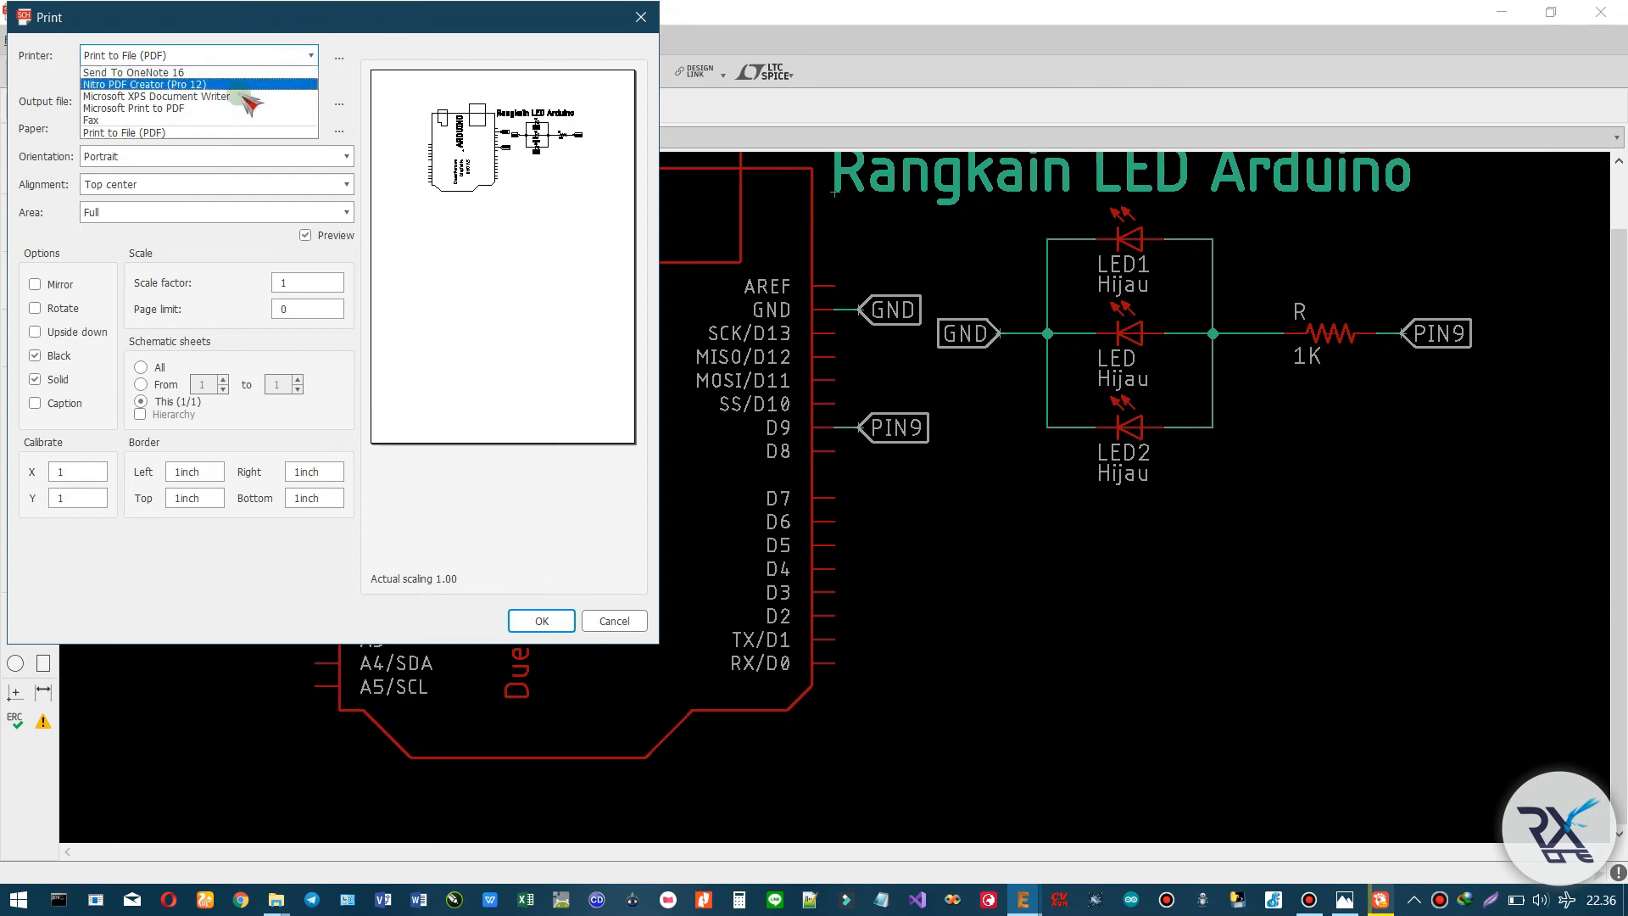
click(148, 83)
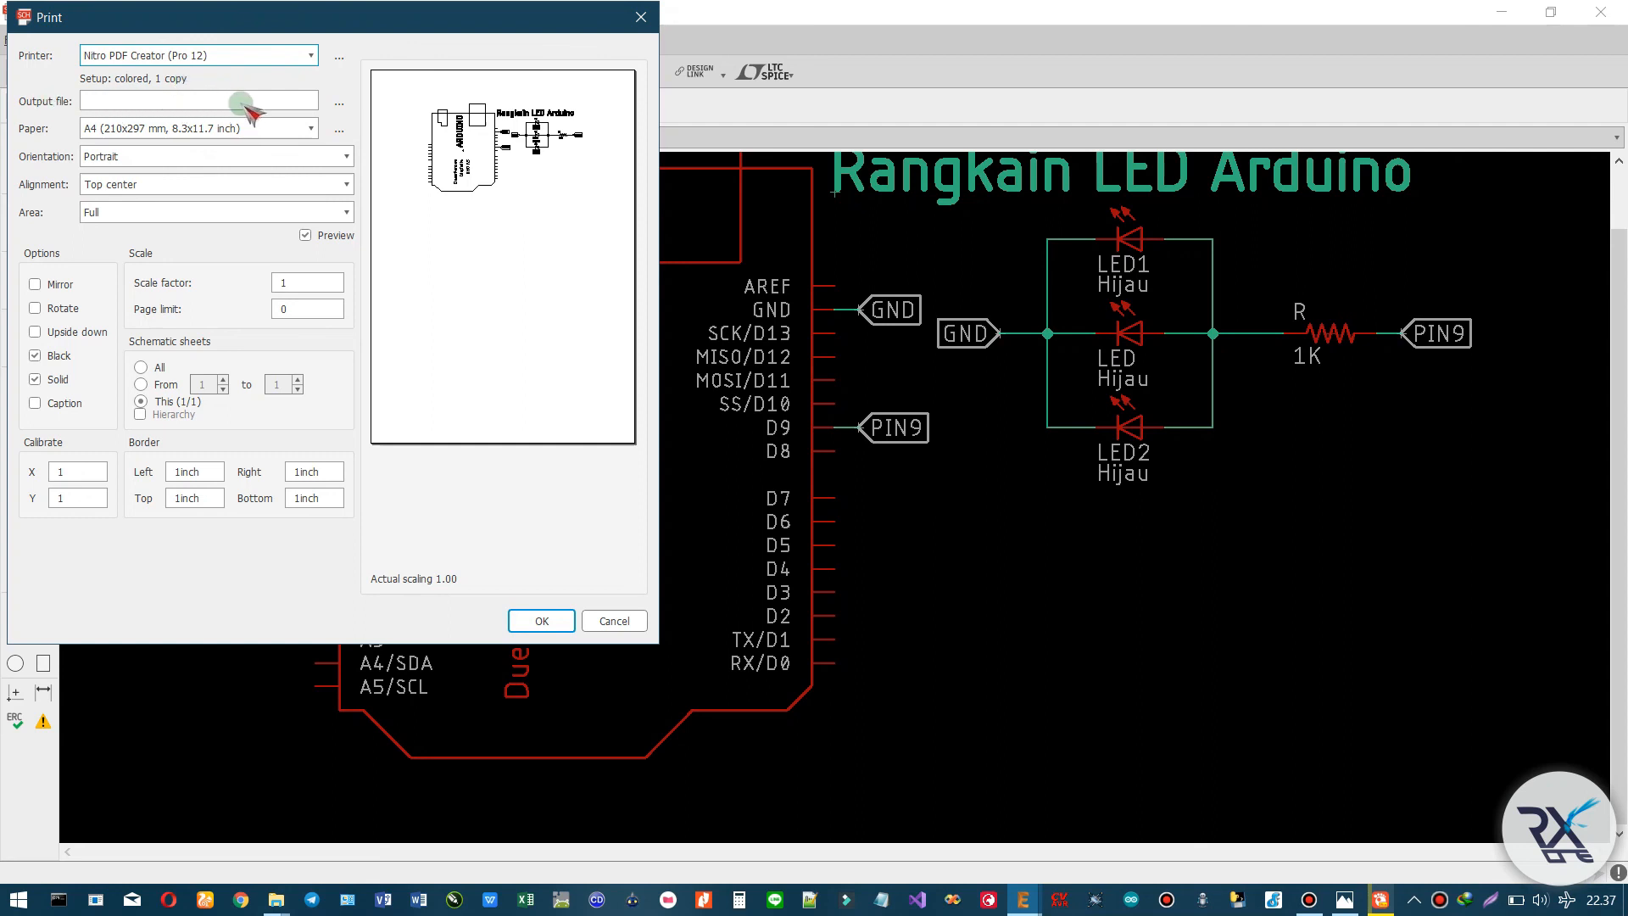
click(339, 103)
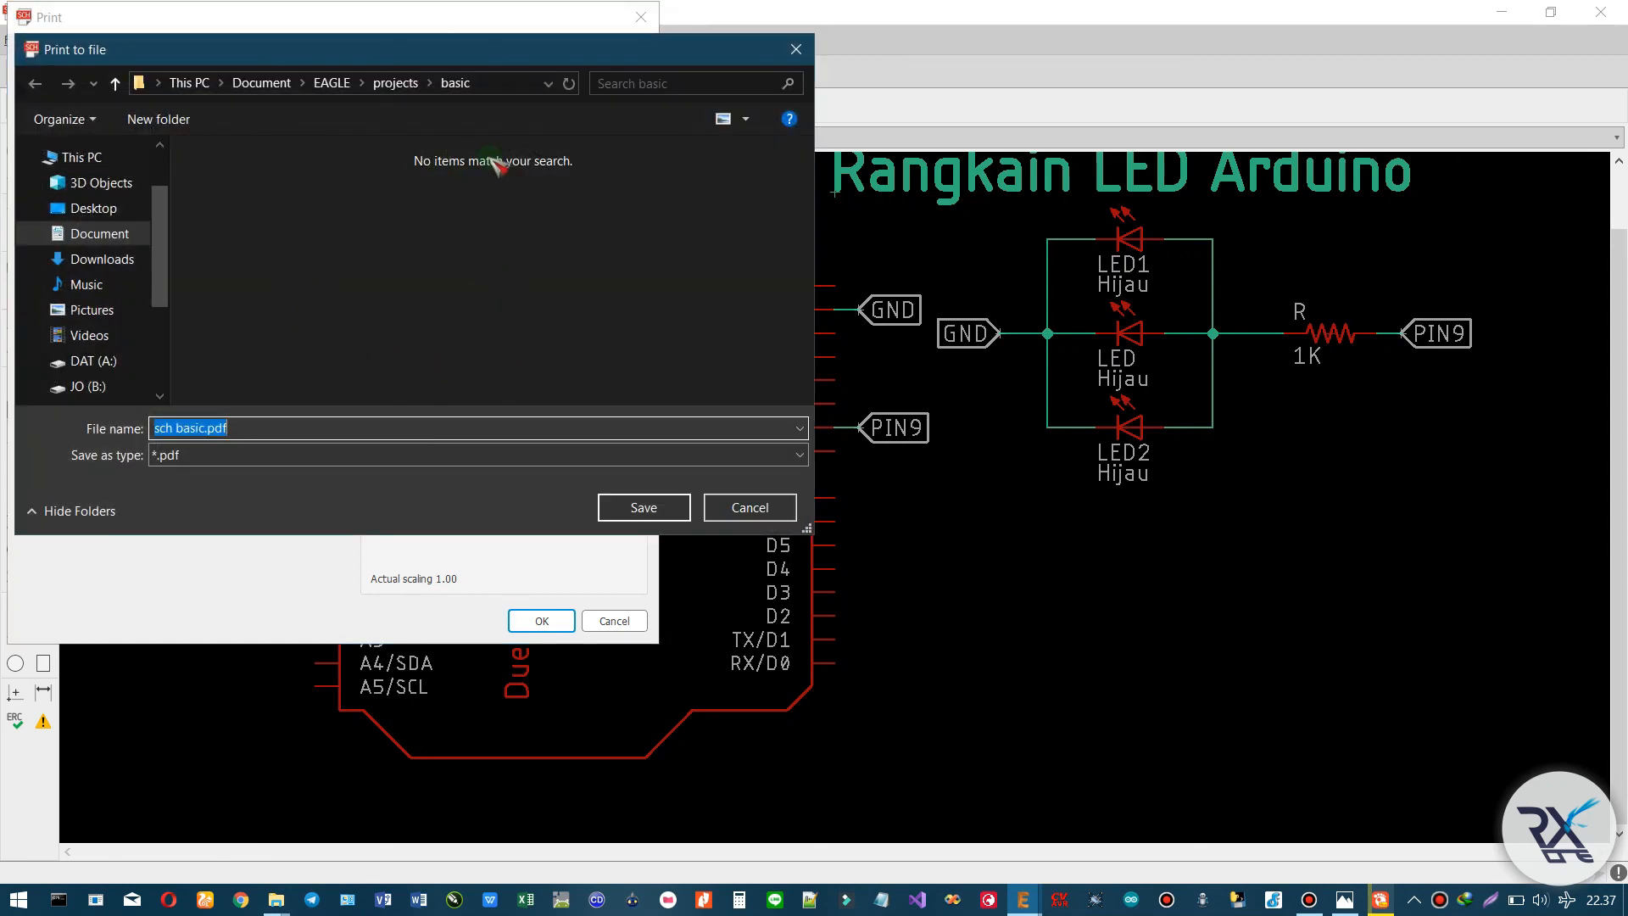
click(637, 508)
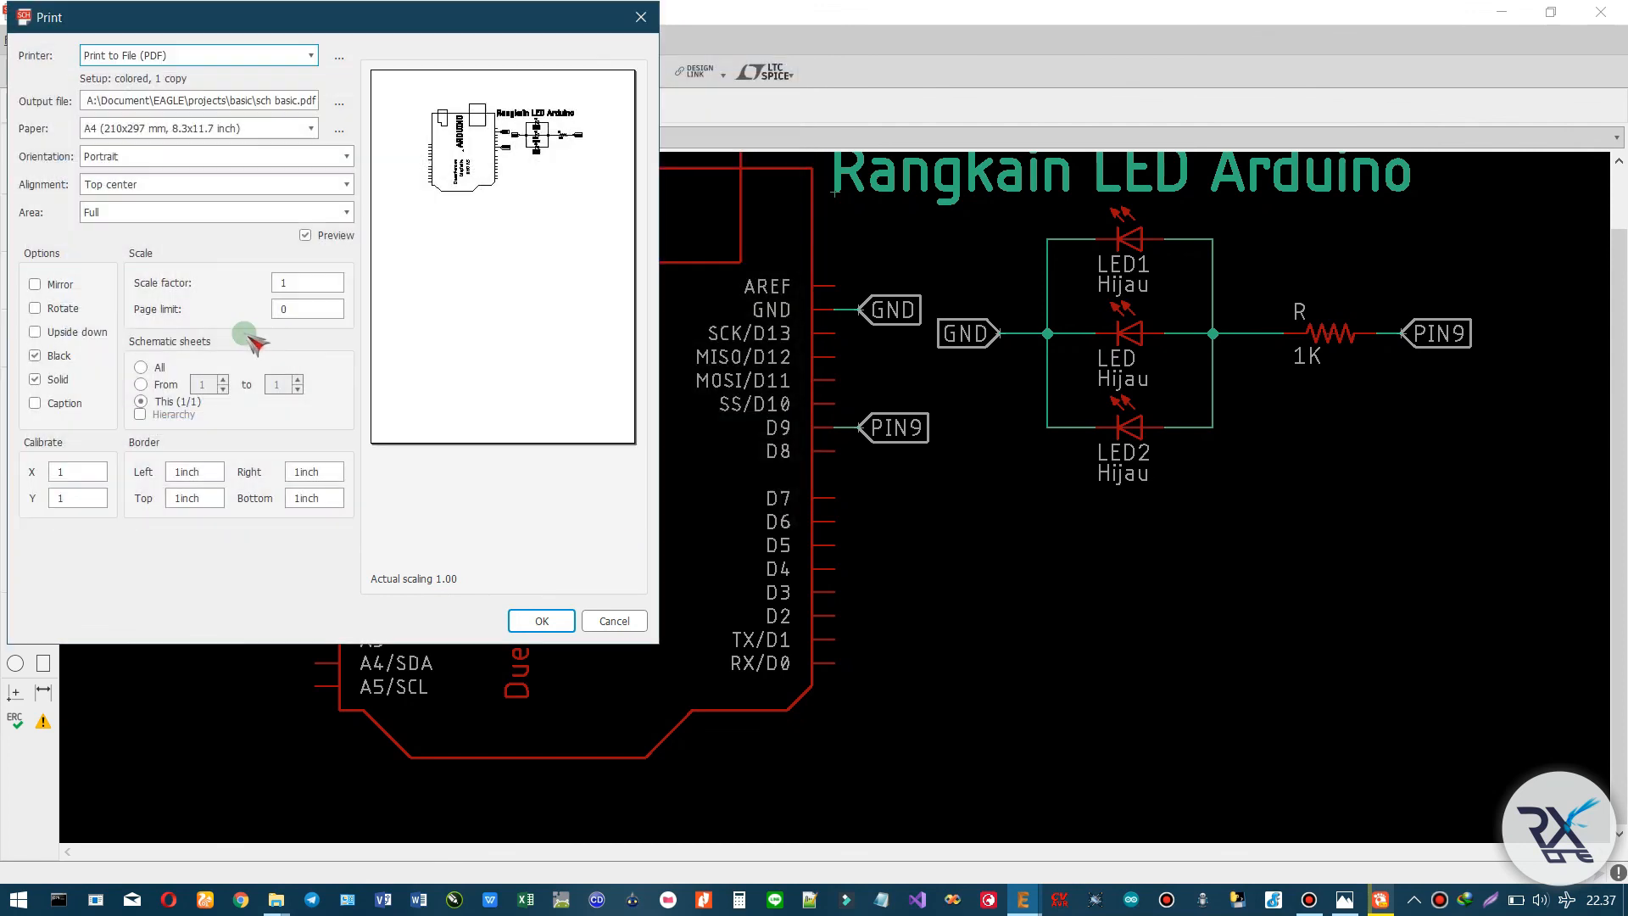
- Keep A4 as the print paper, preview the landscape orientation and return it to portrait
click(312, 128)
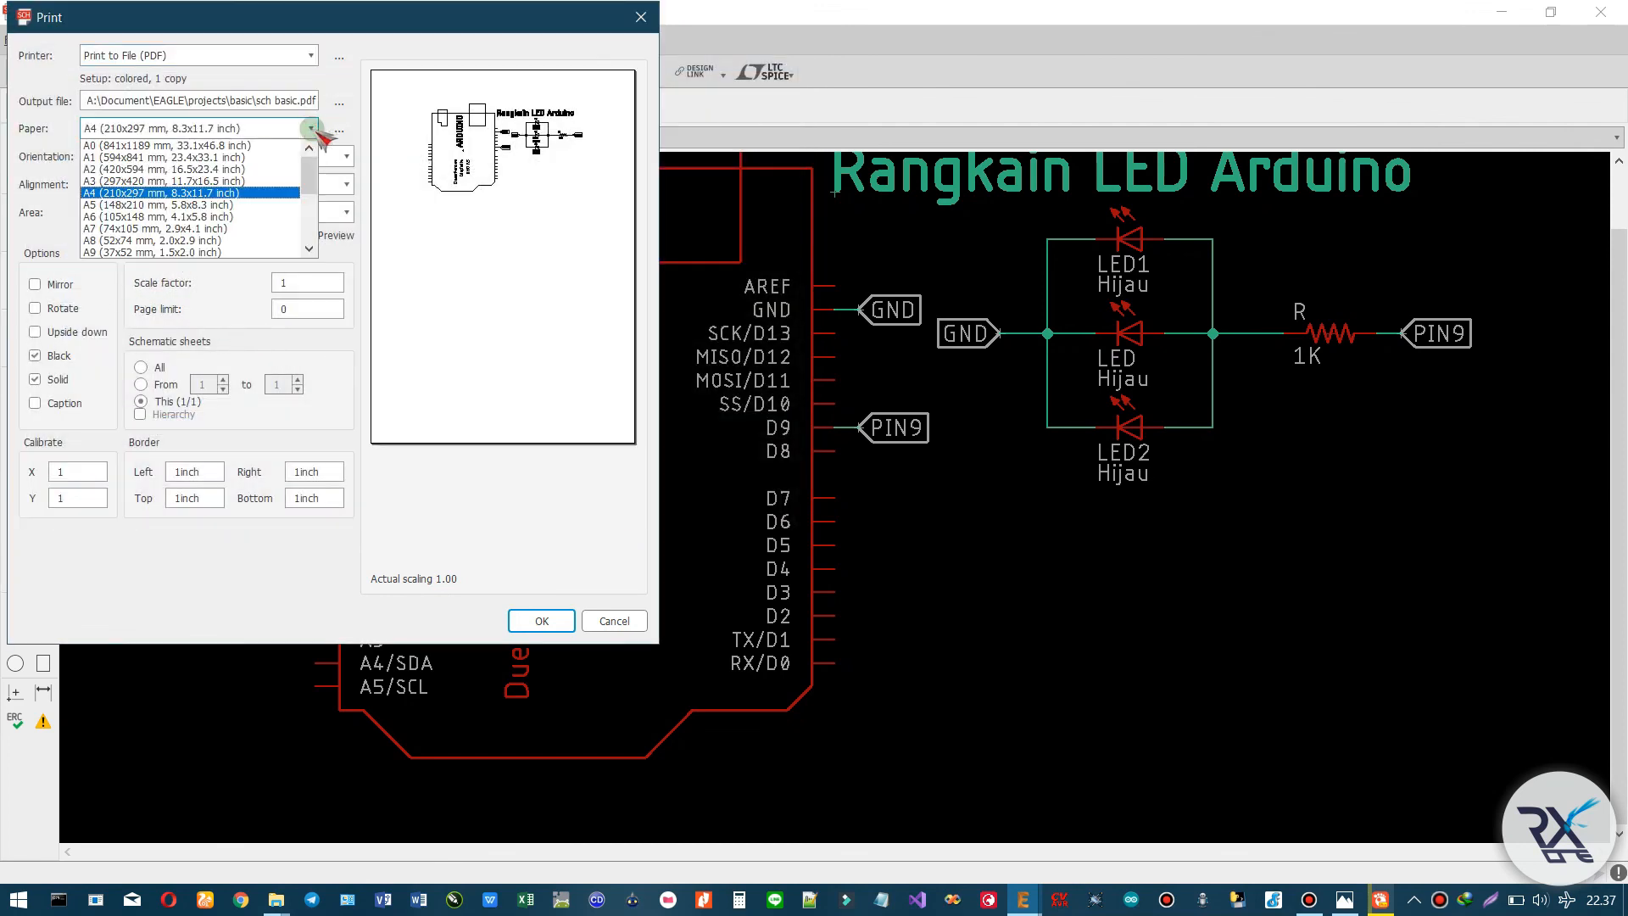
click(119, 193)
click(285, 160)
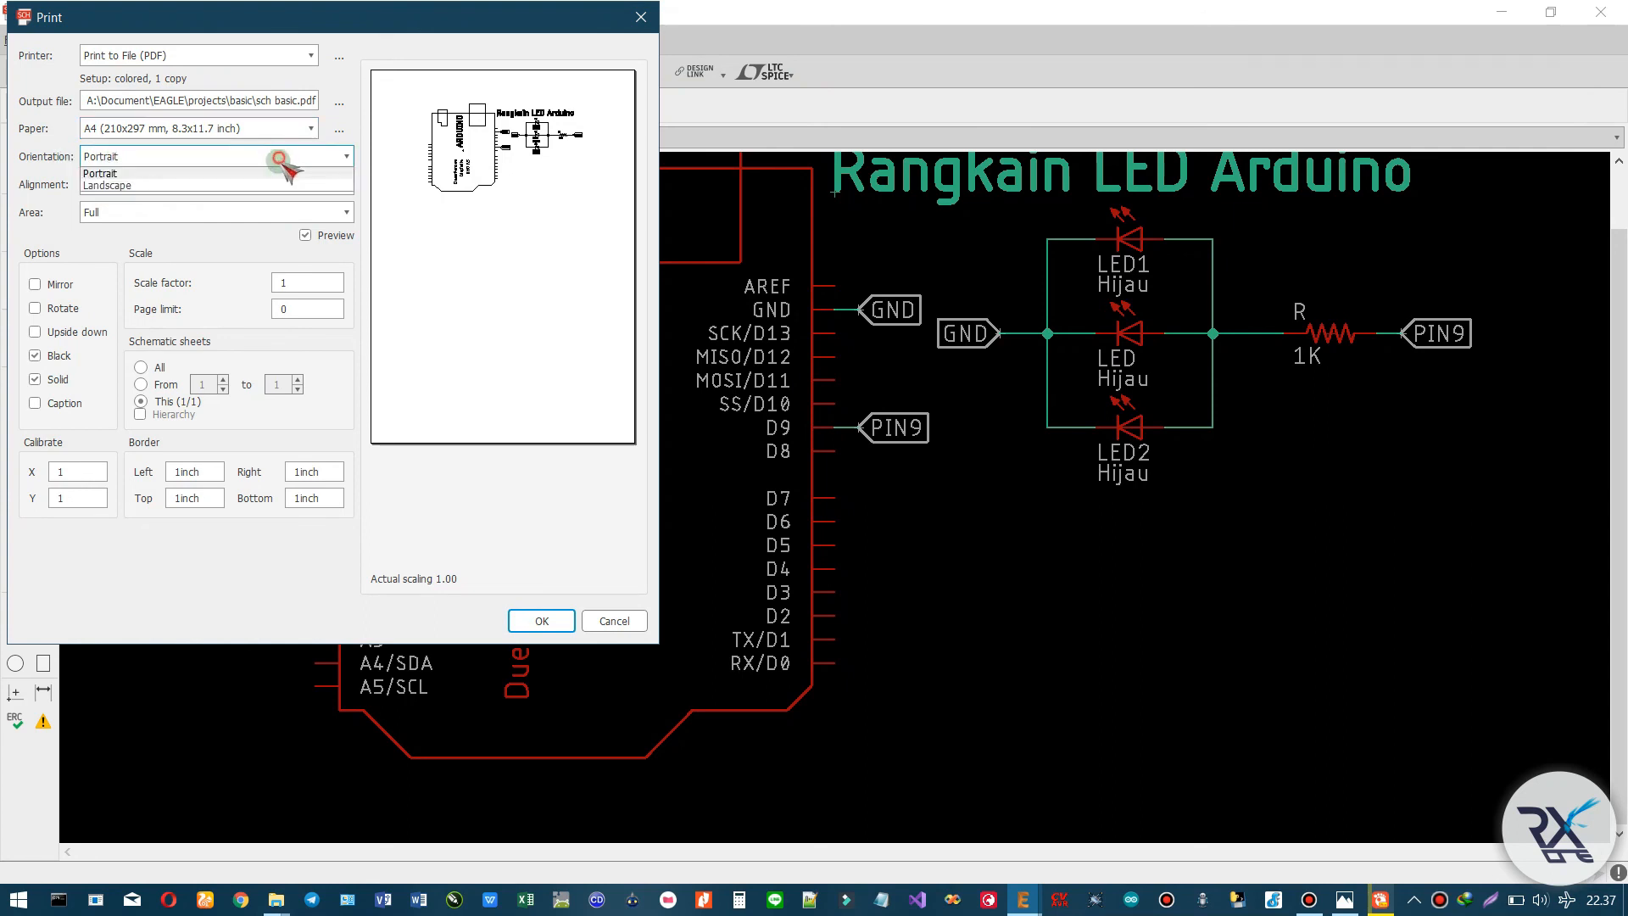
click(204, 165)
click(203, 162)
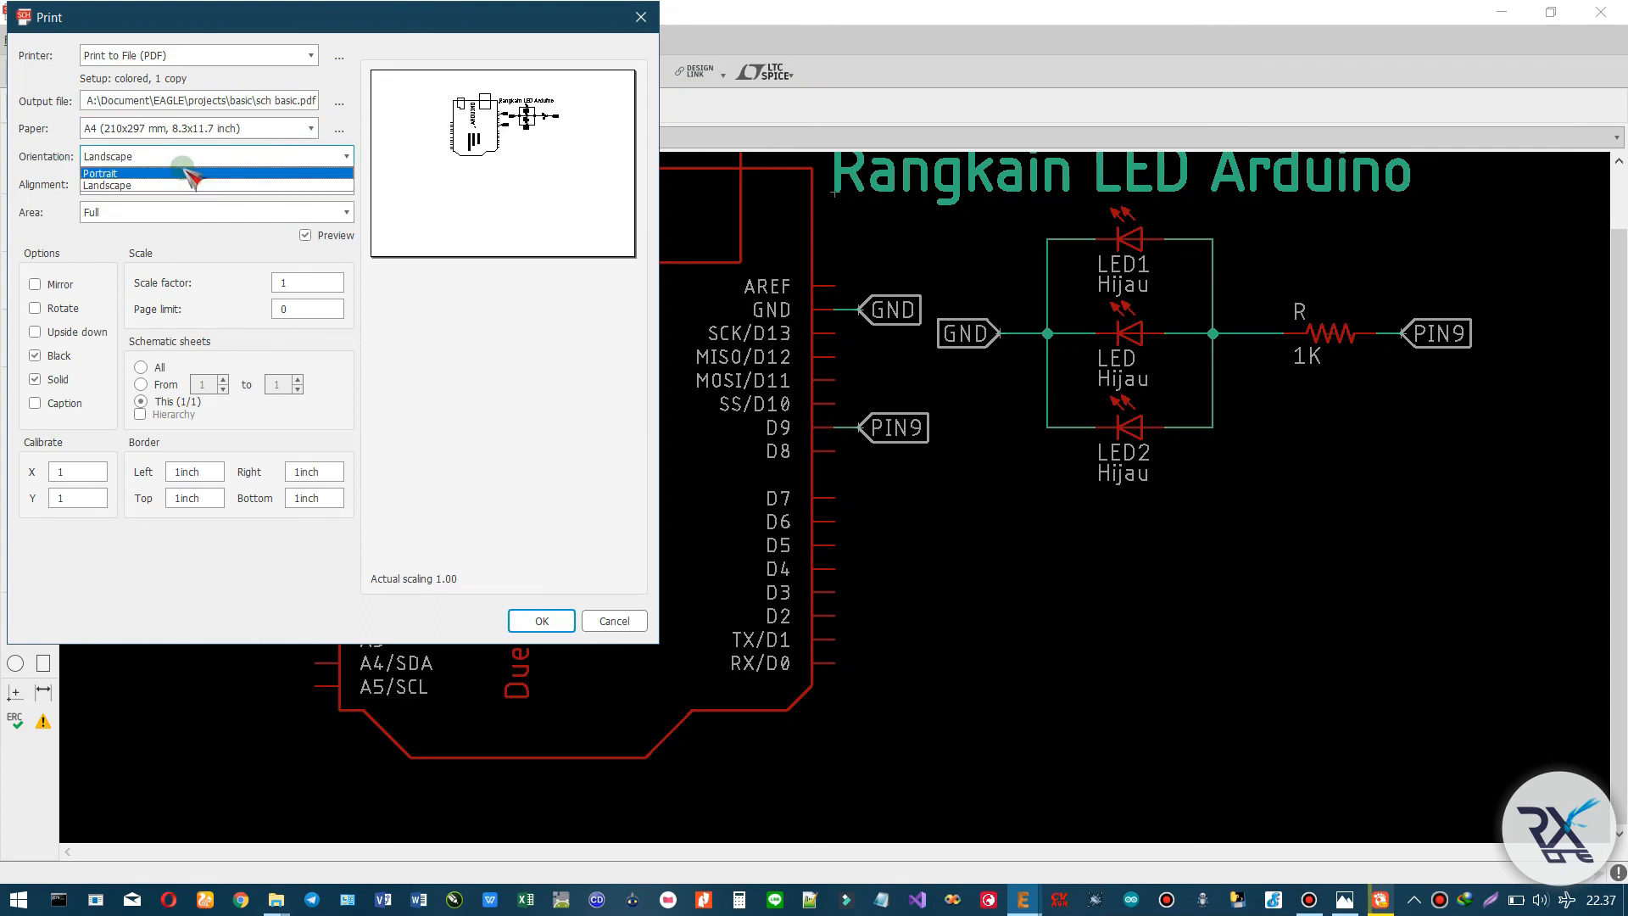
click(188, 176)
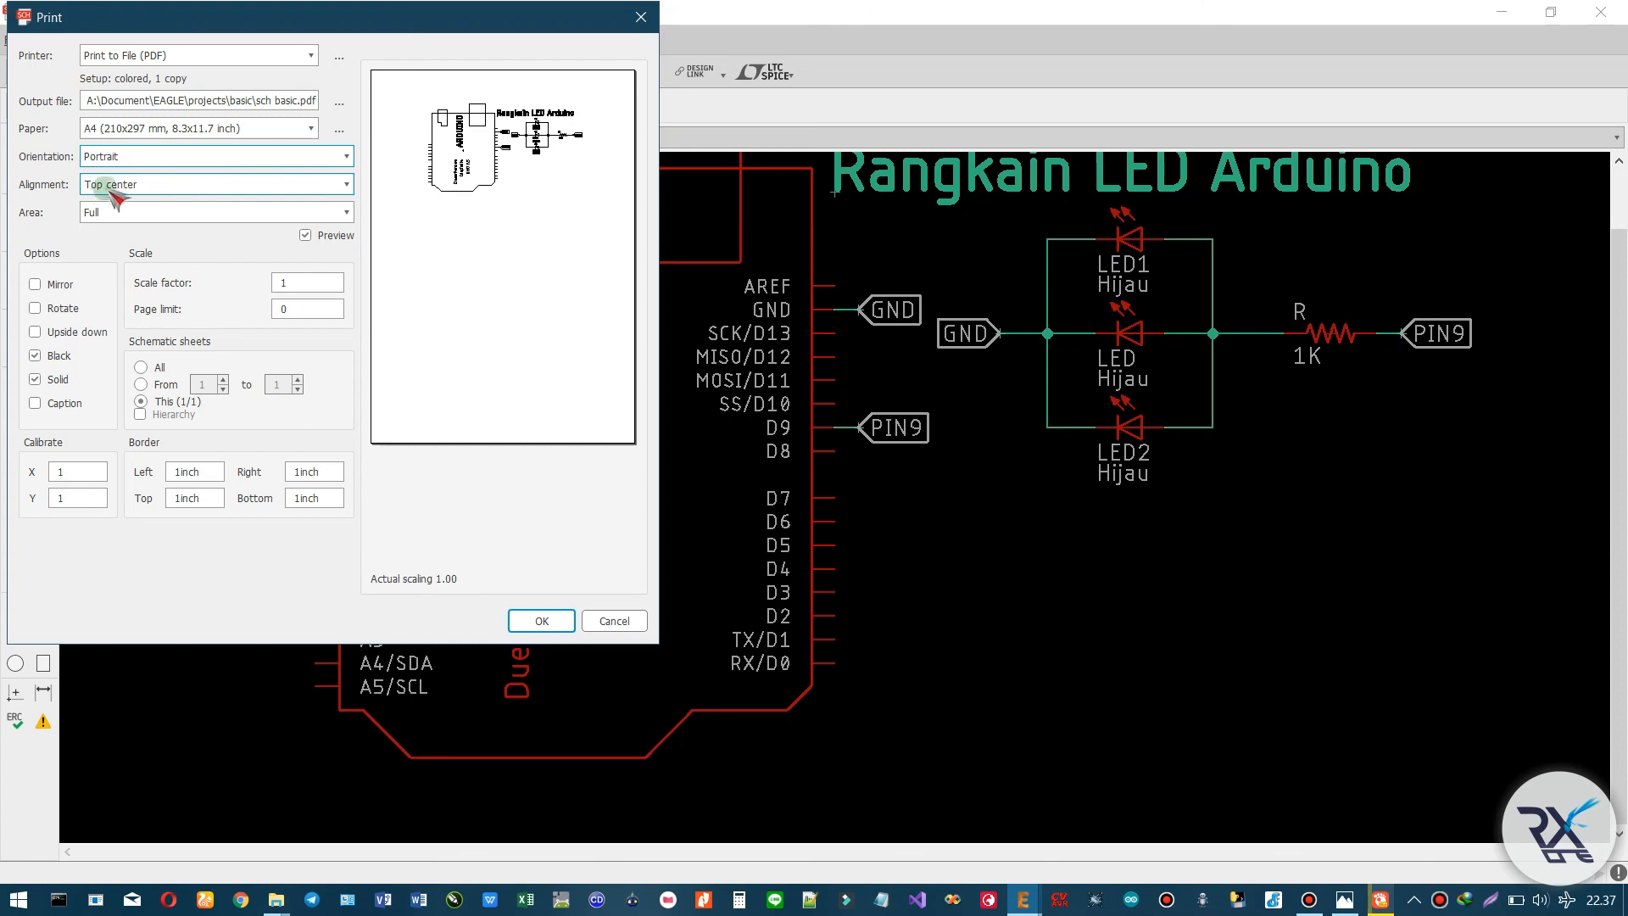
- Try the Top left alignment and the Window print area, and restore them to Top center and Full
click(170, 185)
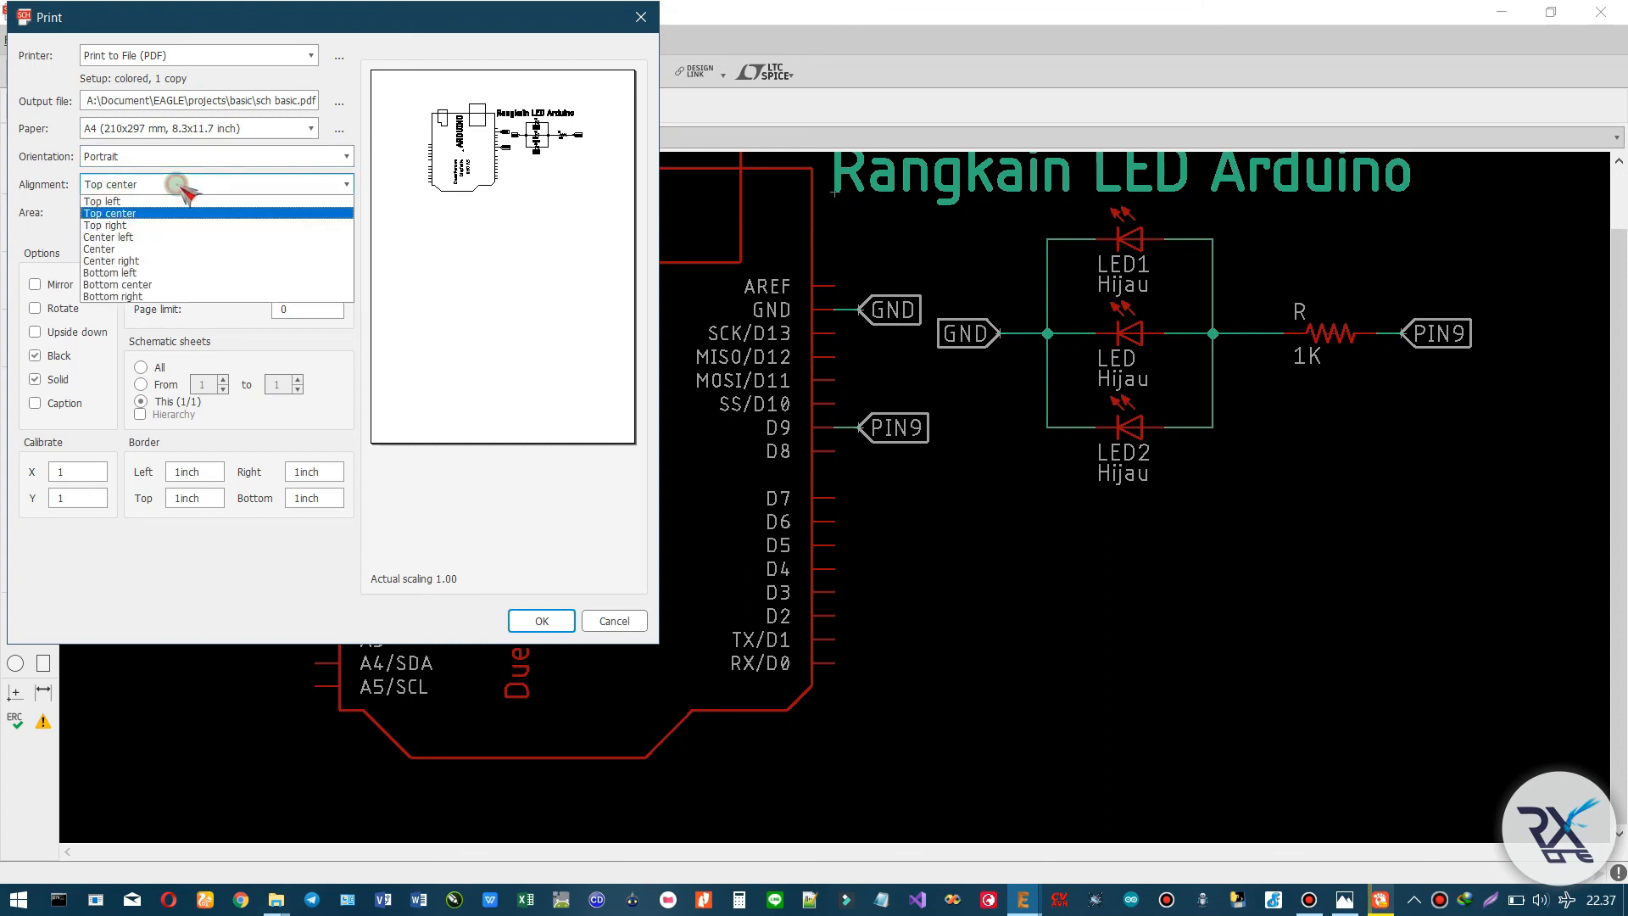
click(125, 202)
click(132, 184)
click(128, 213)
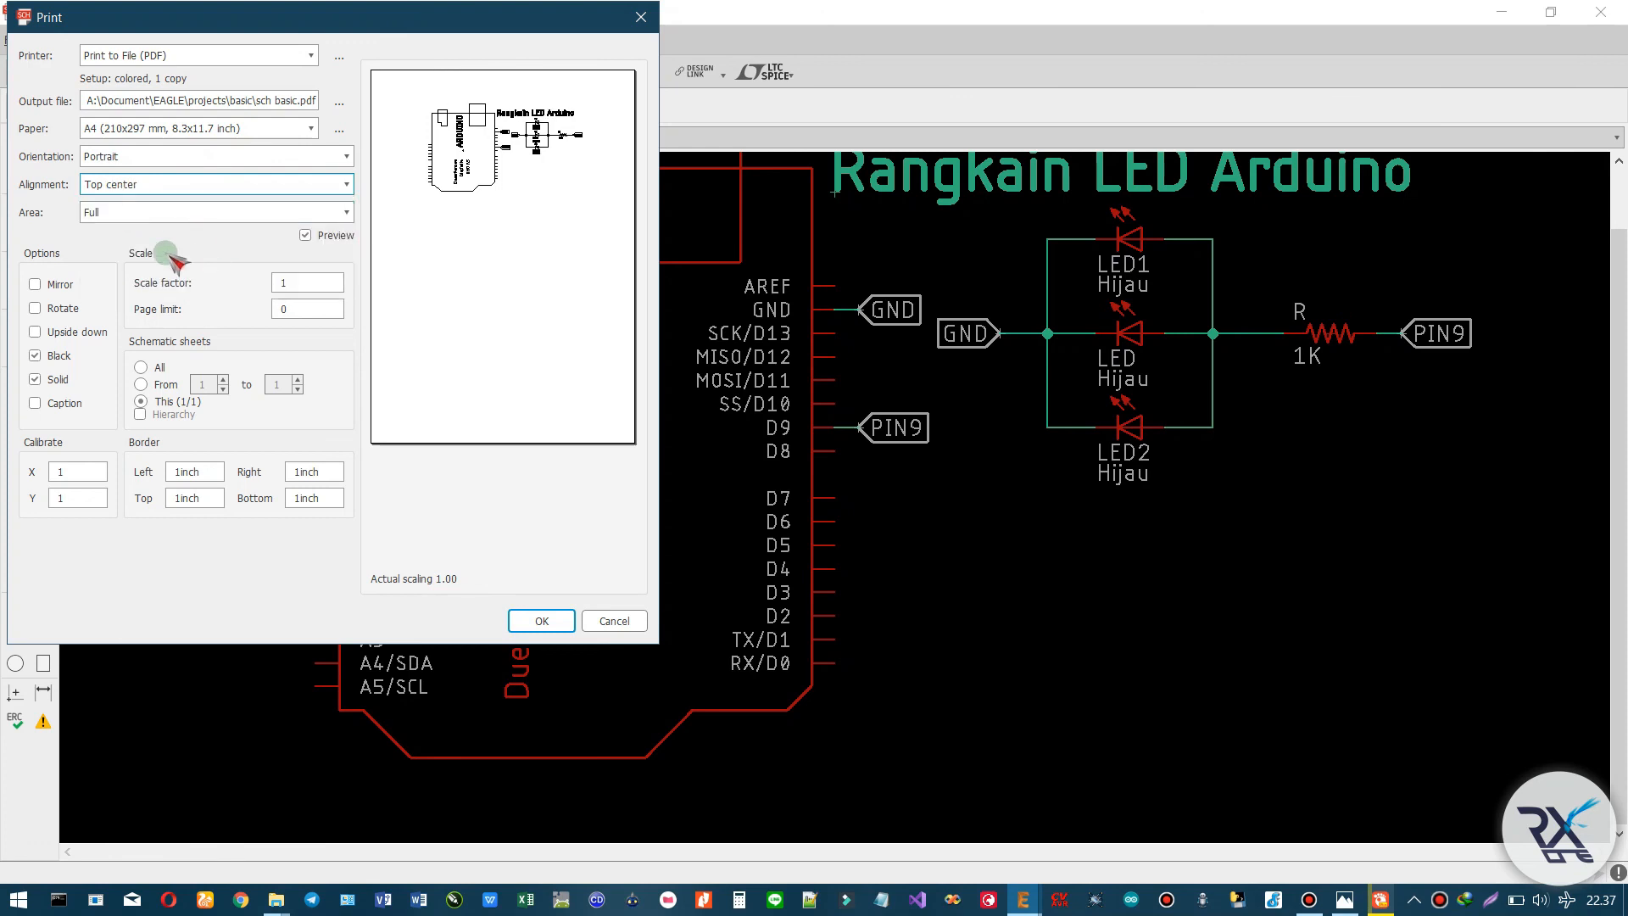
click(95, 214)
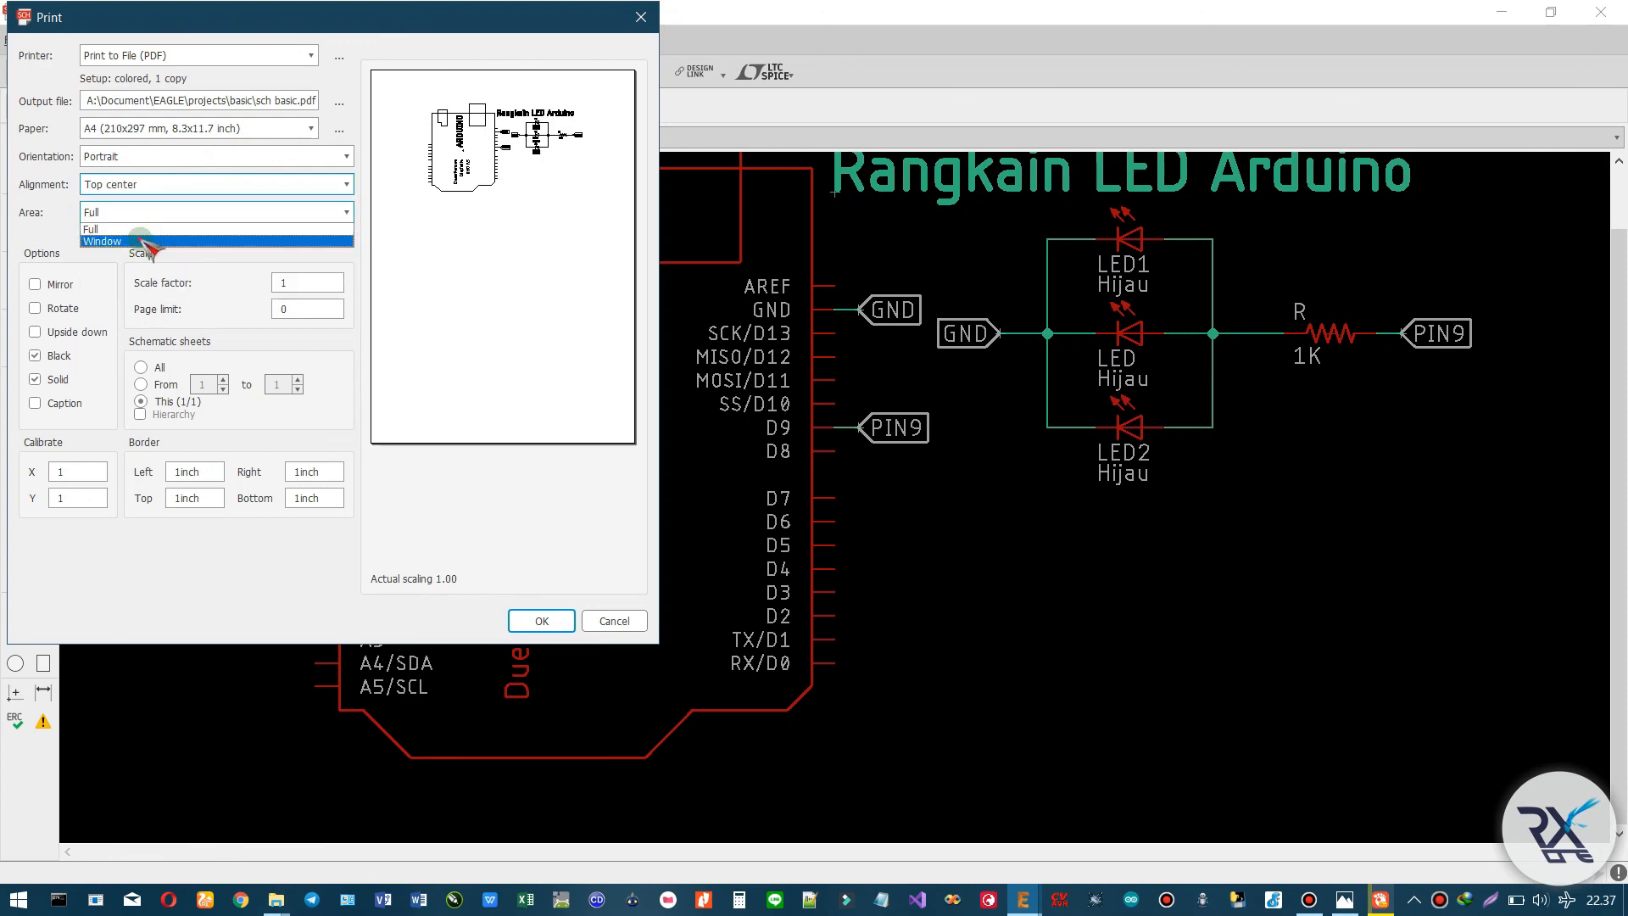
click(144, 240)
click(146, 212)
click(144, 229)
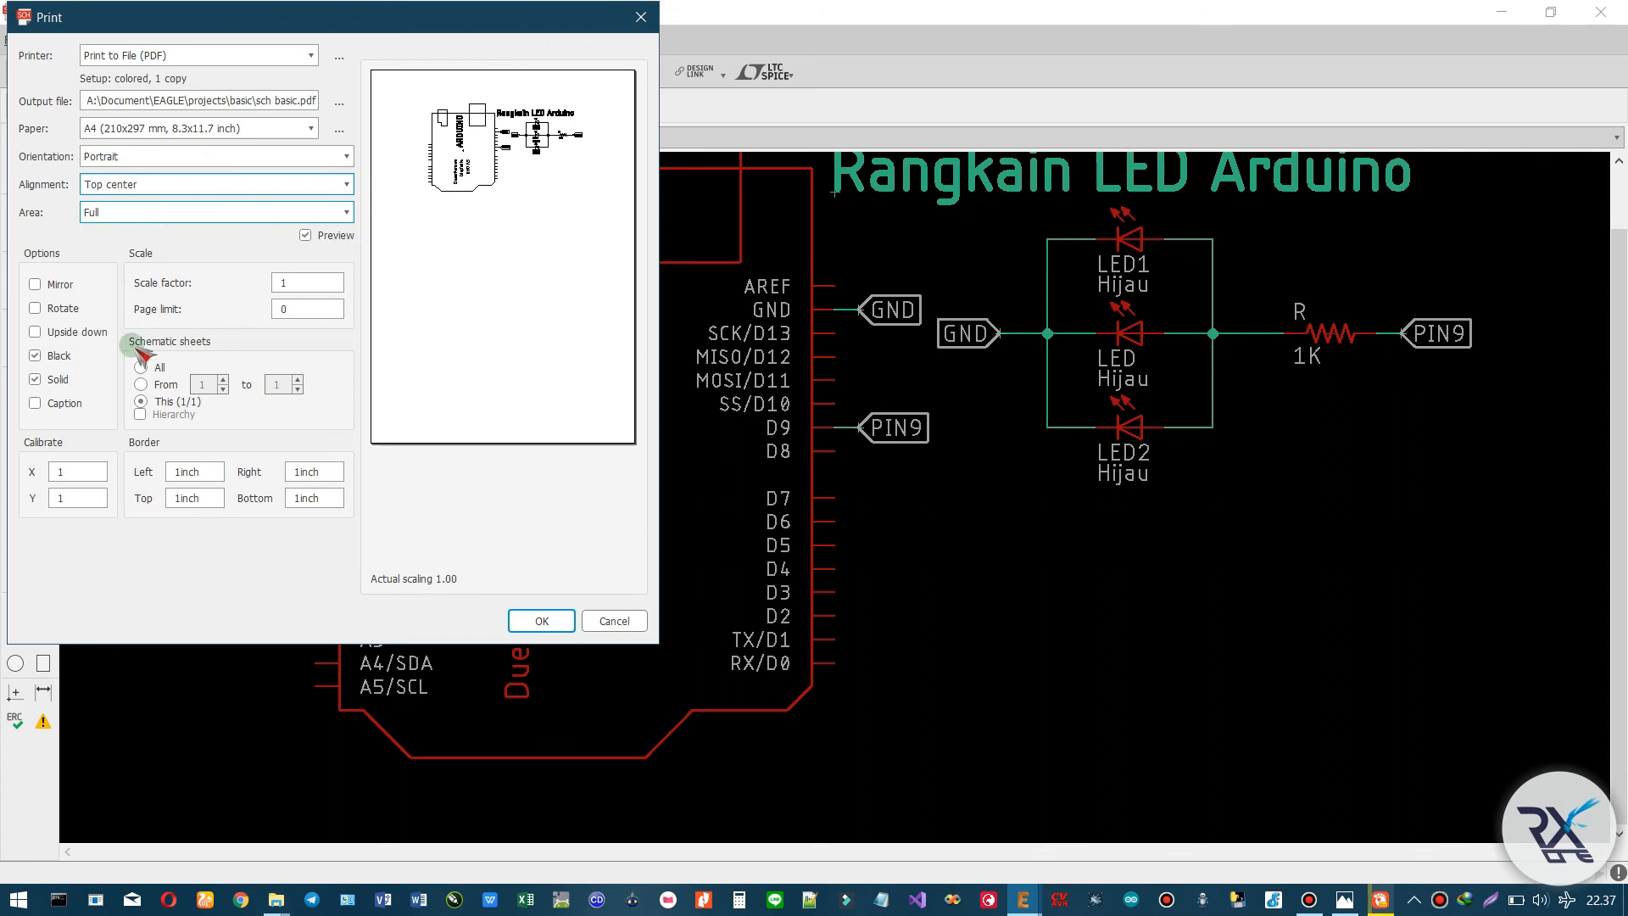
- Turn off the Black option to preview the print in colour, and turn it back on
click(68, 361)
click(60, 380)
click(55, 359)
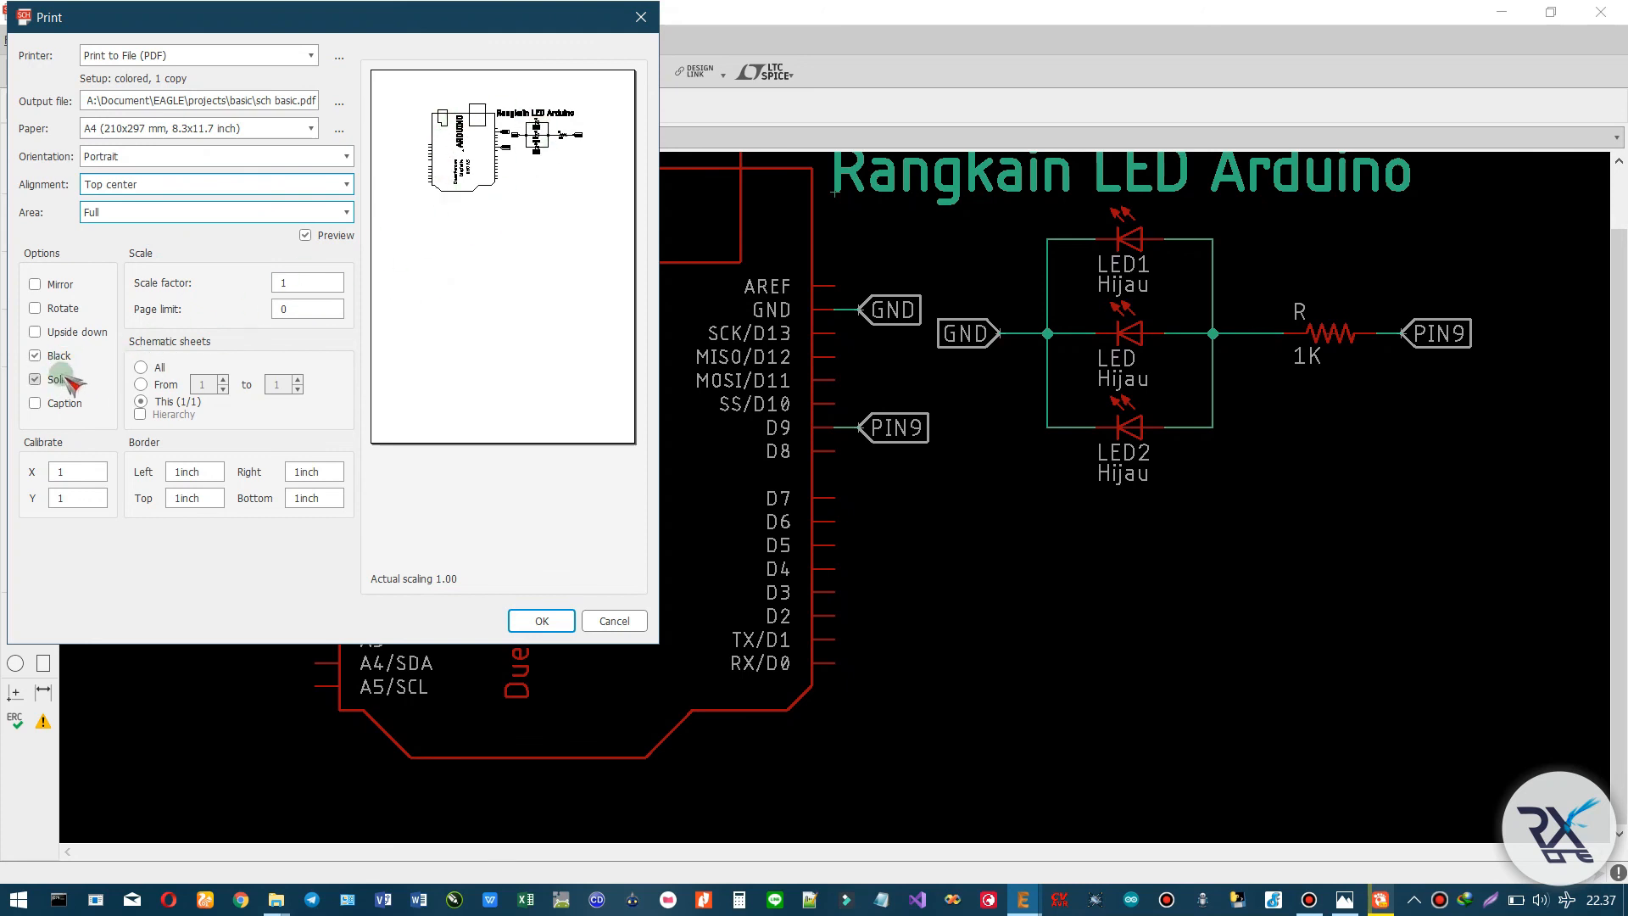
click(54, 359)
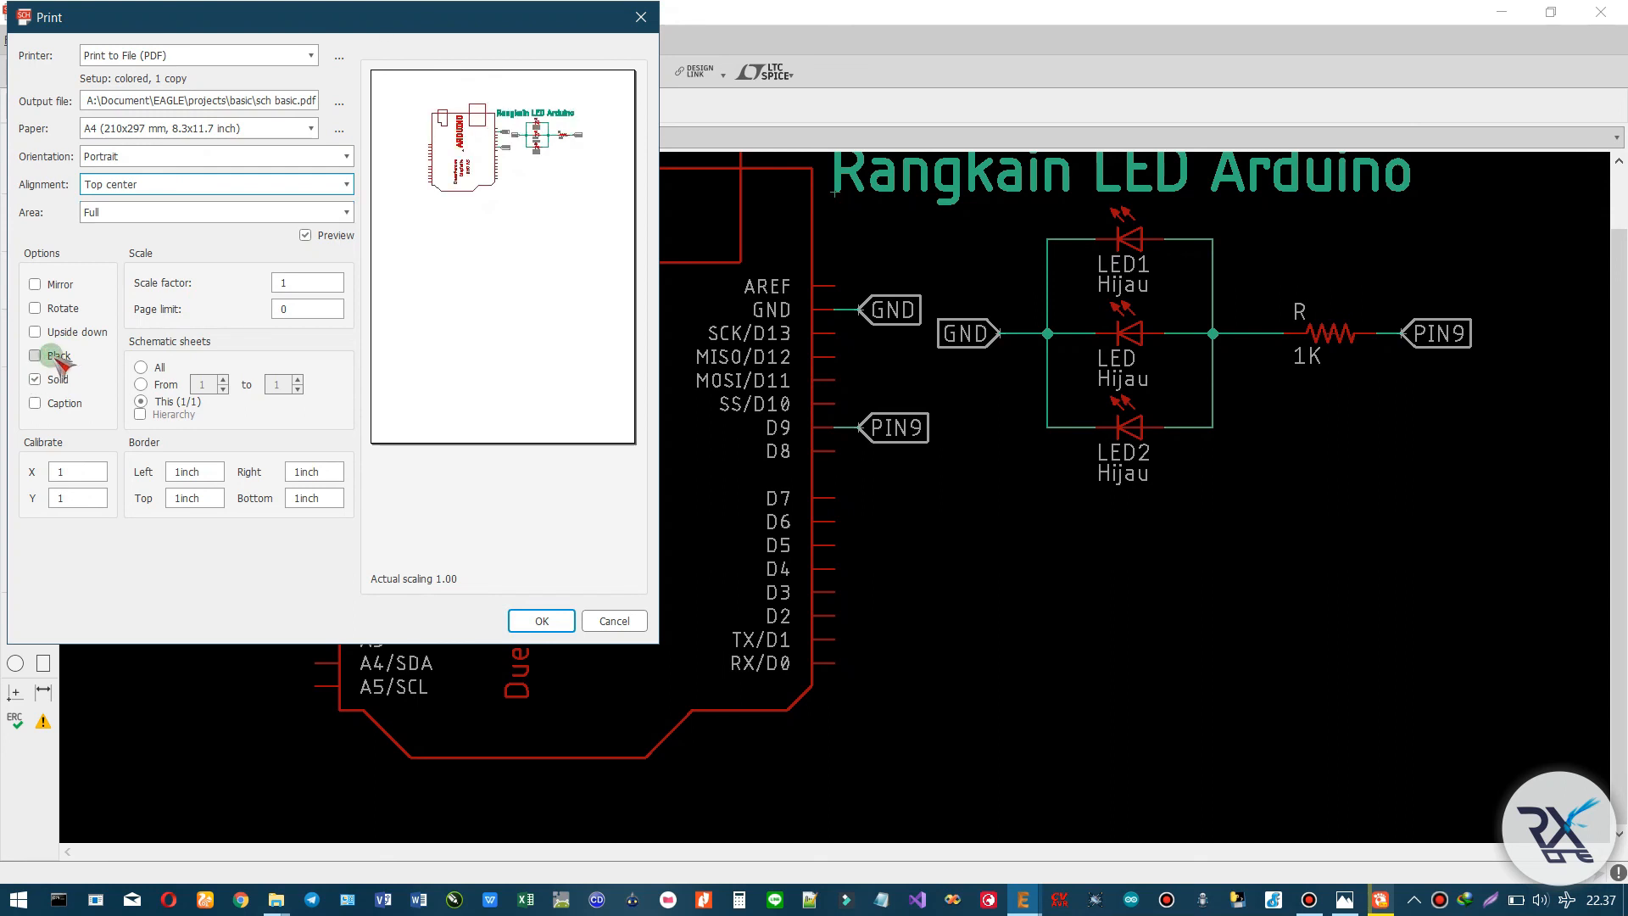
click(53, 357)
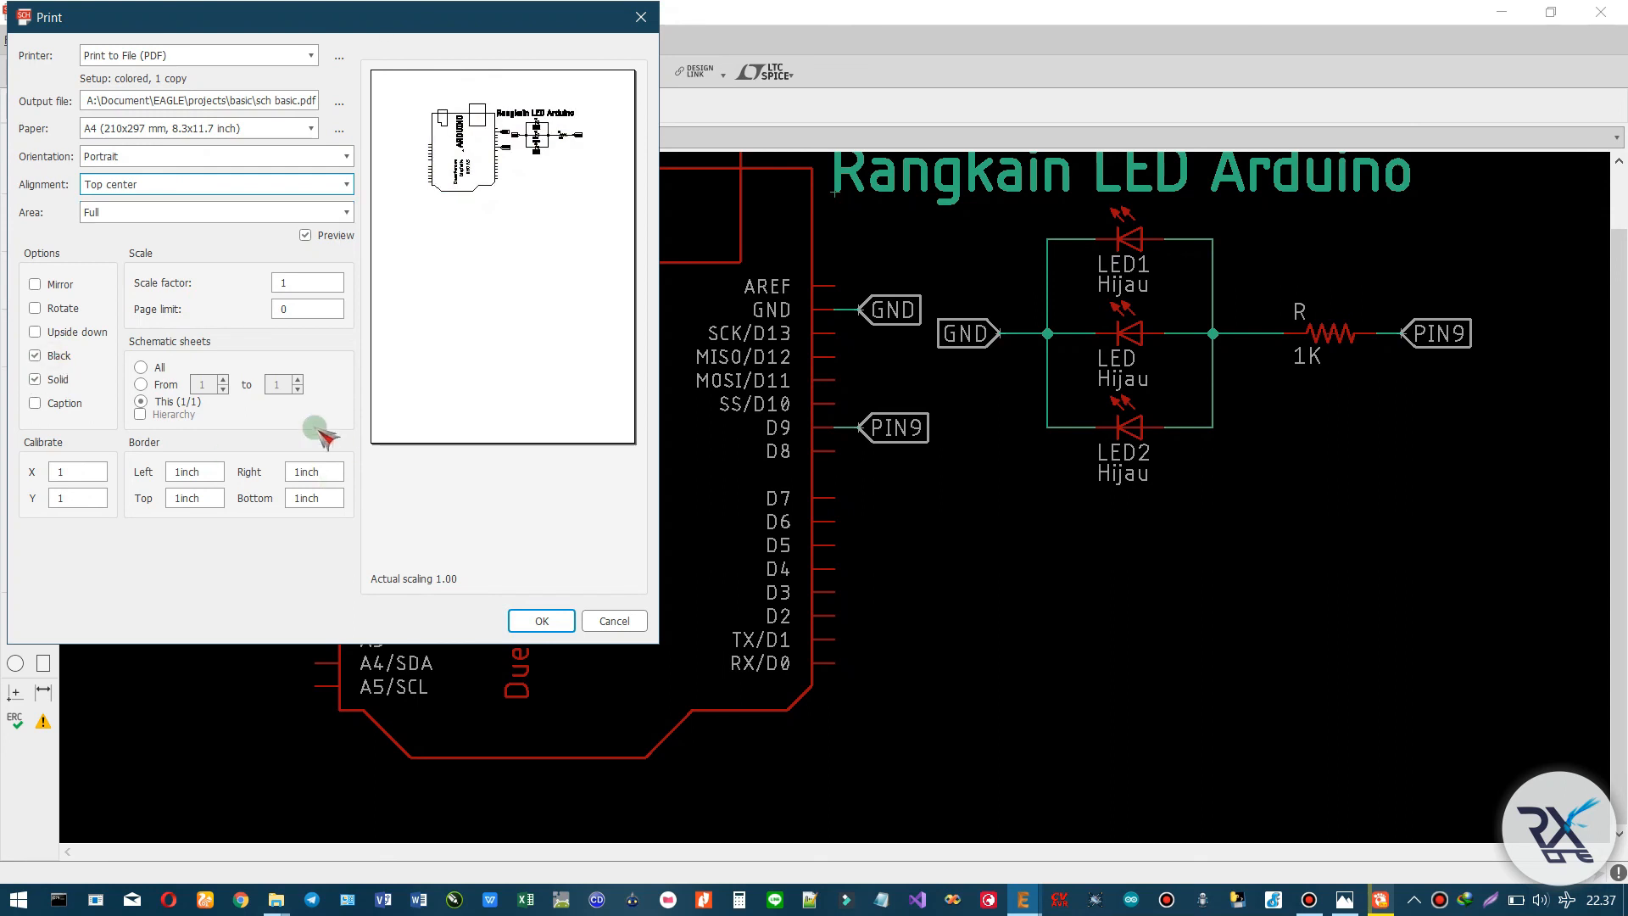
drag(295, 279, 150, 299)
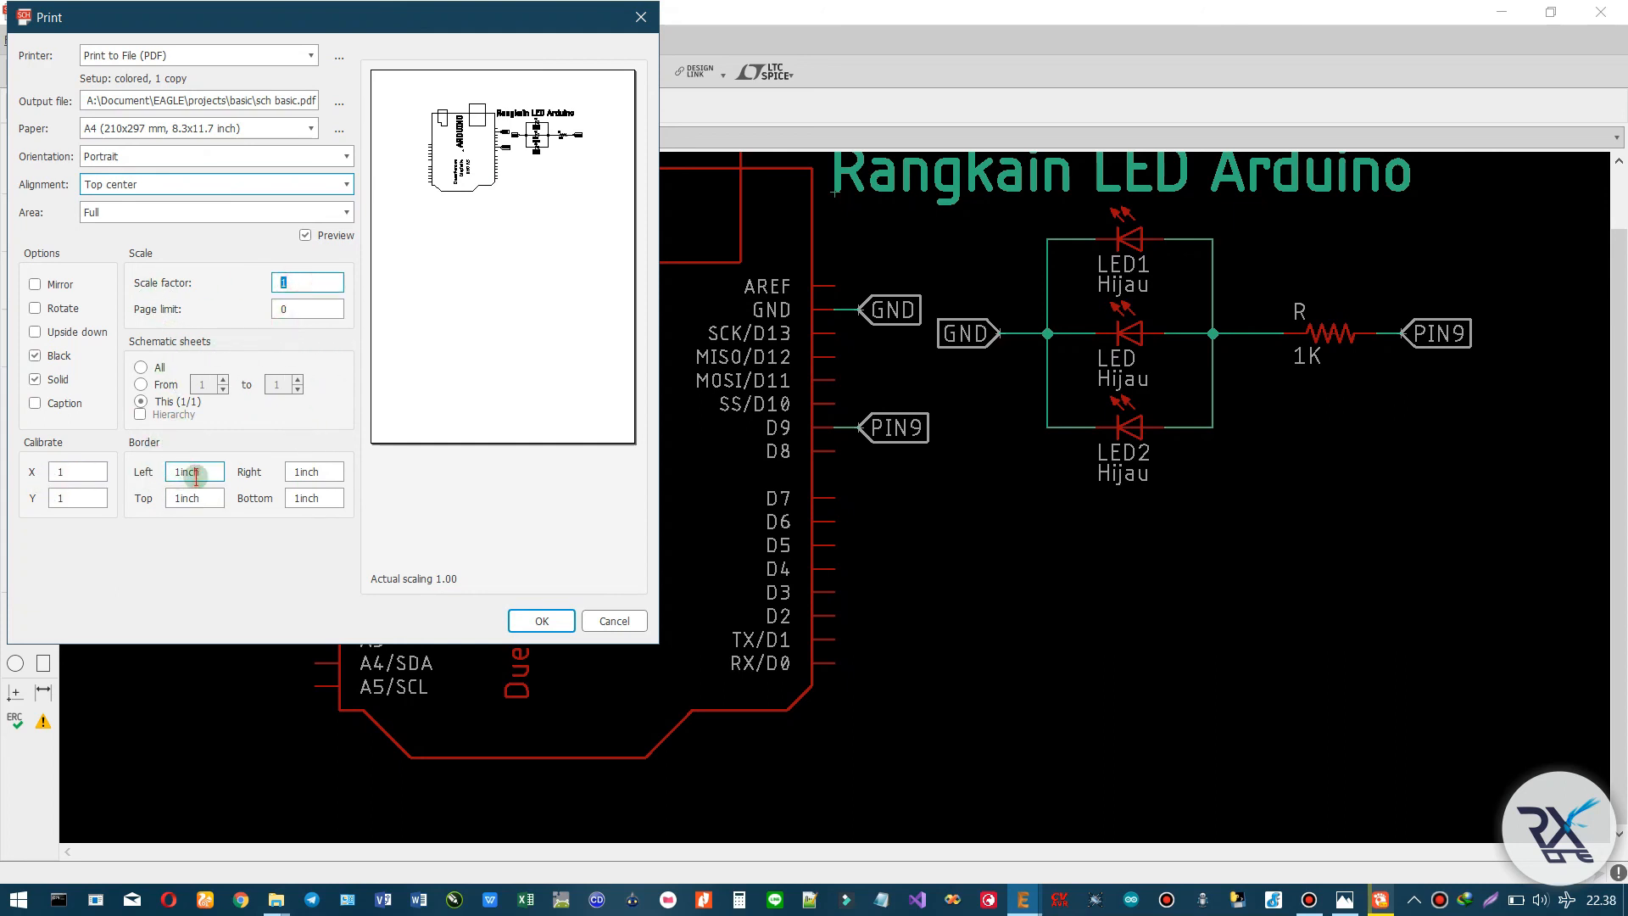
- Set the left, top, right and bottom page borders to 0.5inch and print the schematic to the PDF file
drag(212, 472, 145, 485)
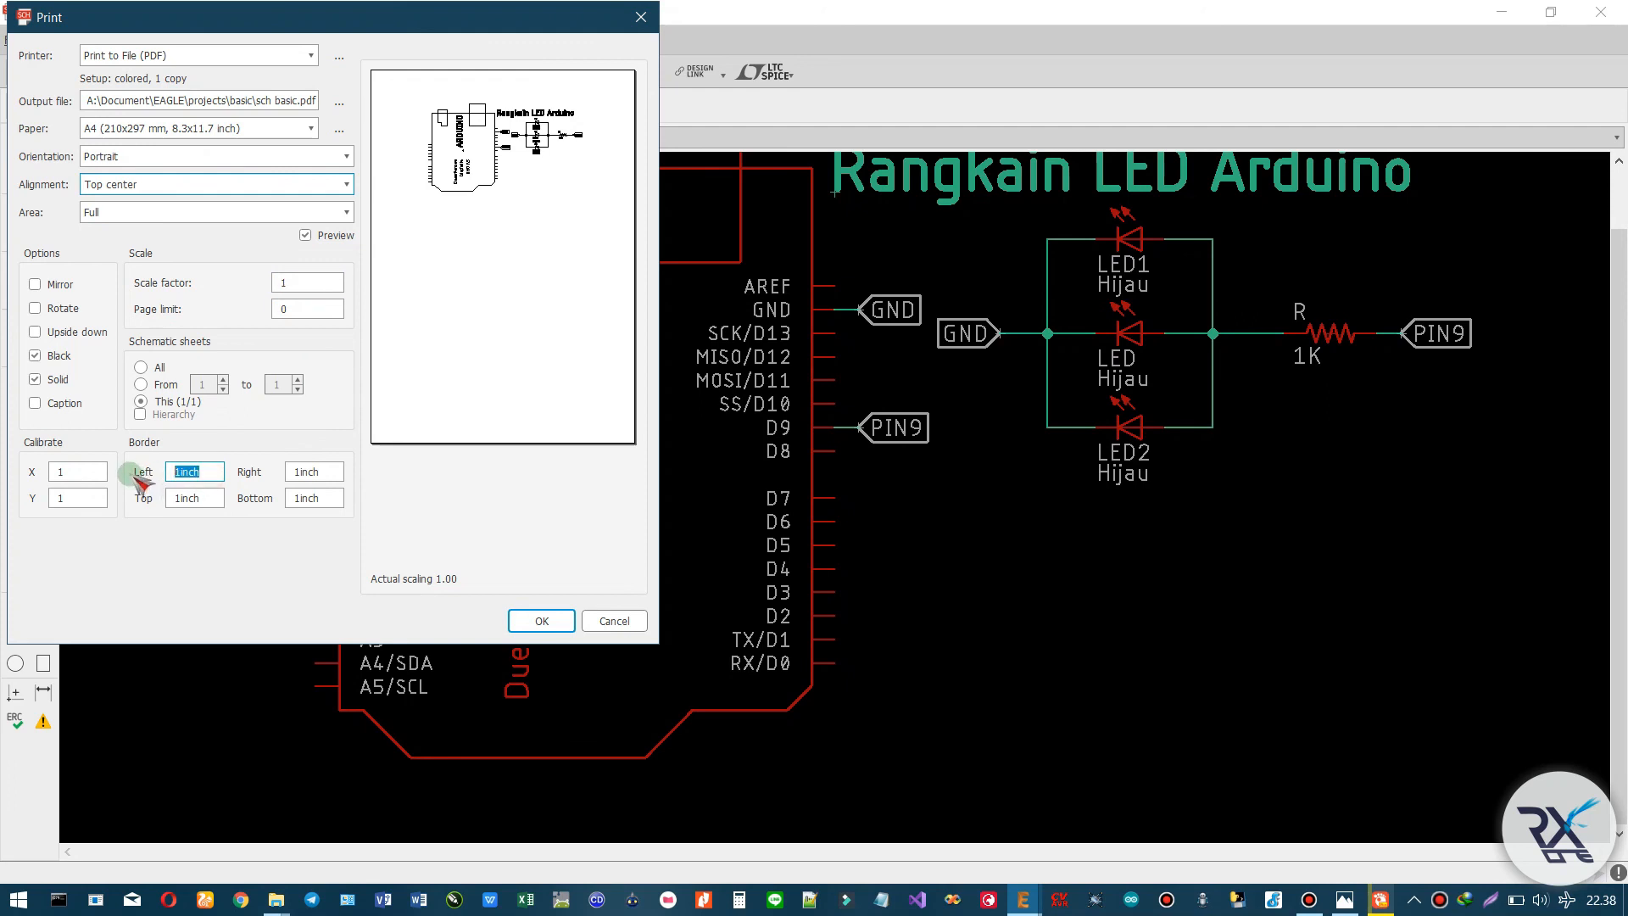
text(0.5inch)
click(211, 499)
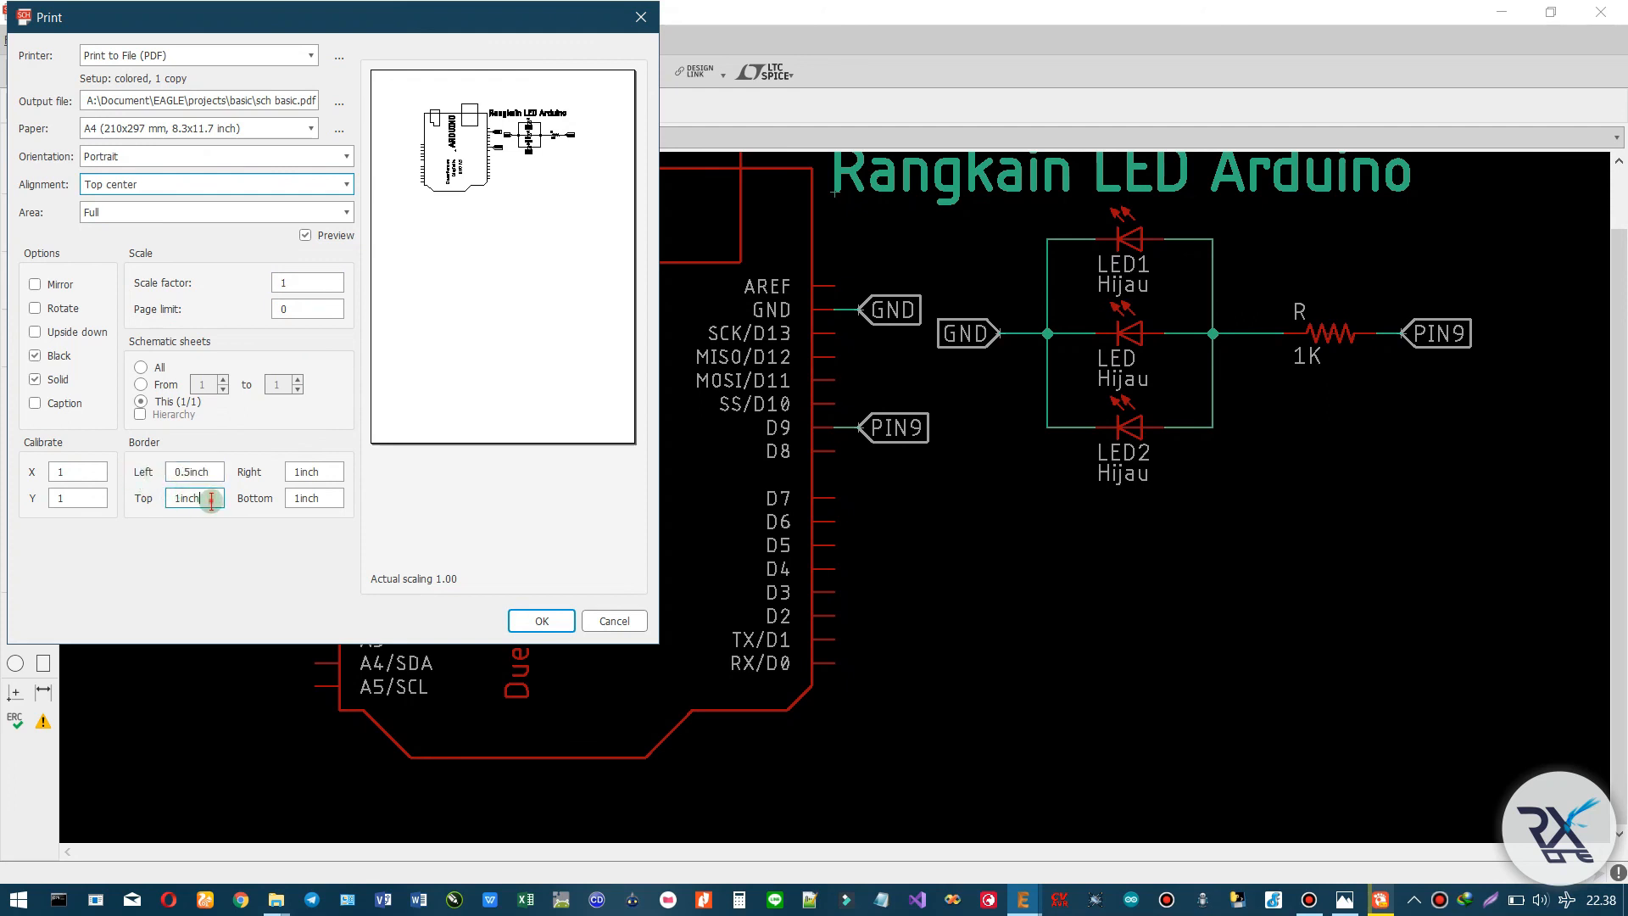
drag(217, 497, 151, 510)
text(0.5inch)
drag(339, 471, 230, 473)
text(0.5inch)
drag(325, 497, 201, 497)
text(0.5inch)
click(335, 473)
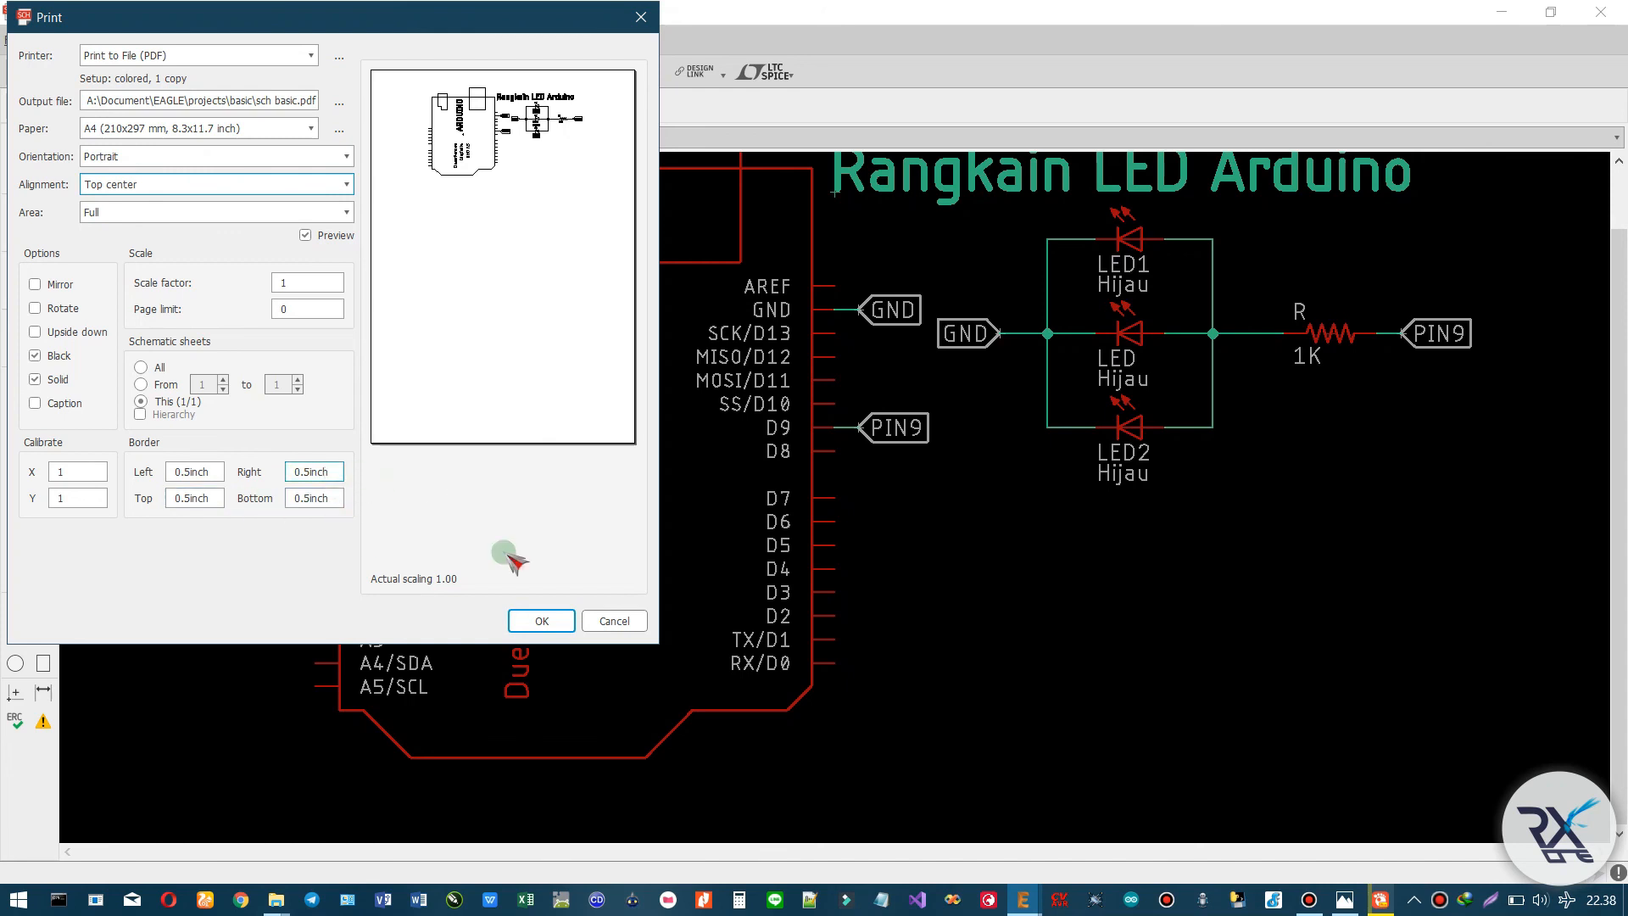
click(543, 623)
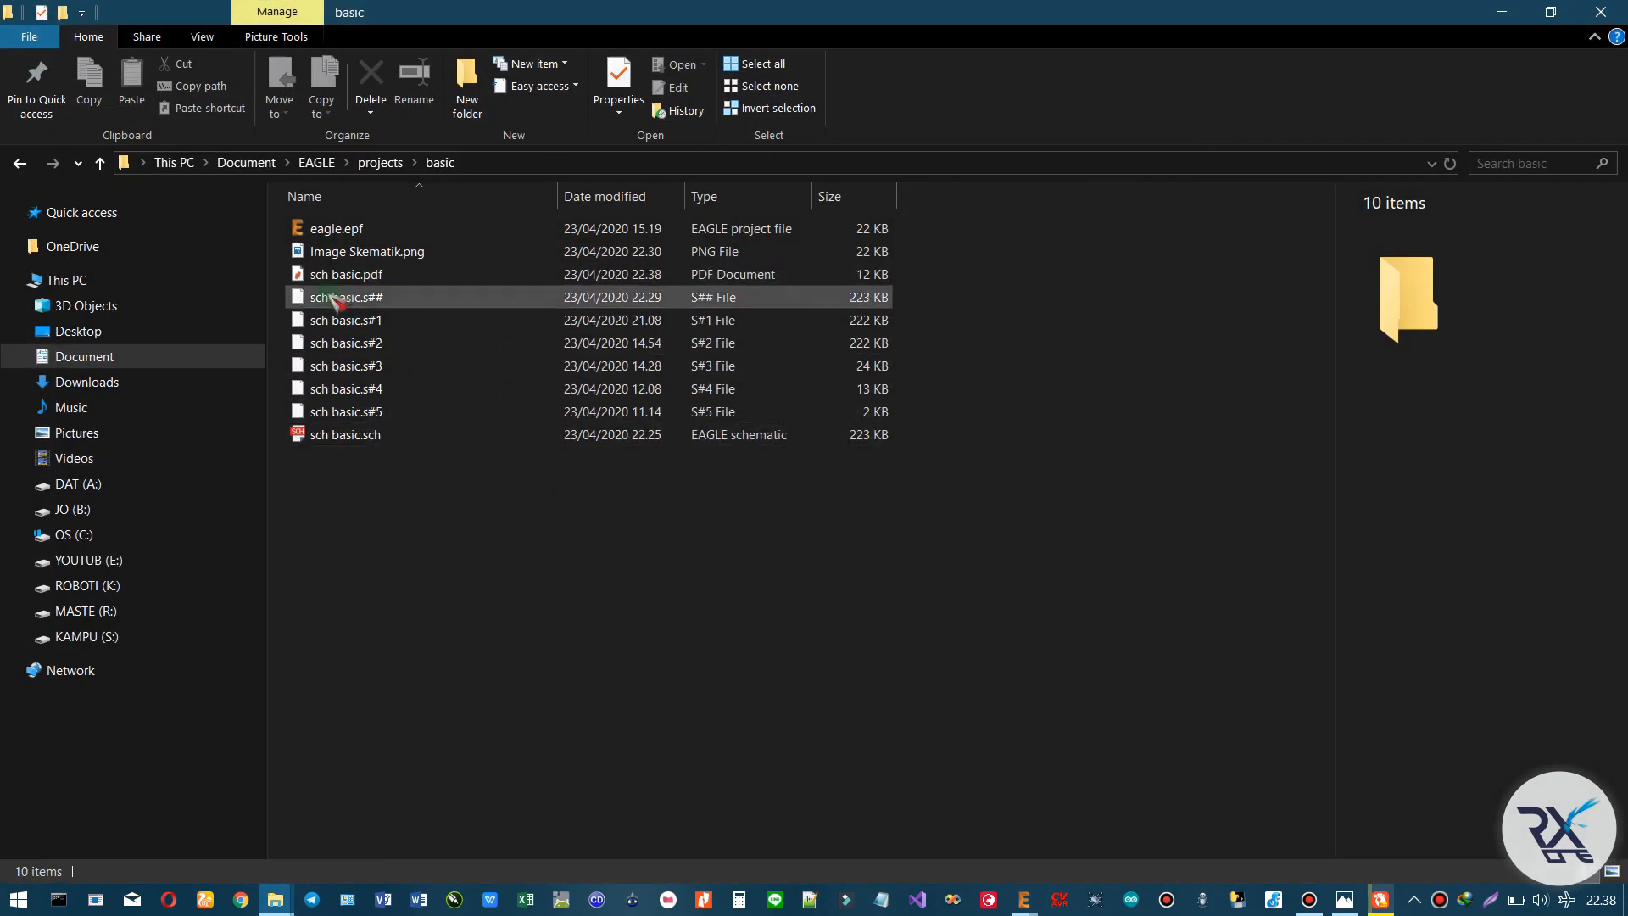
- Open sch basic.pdf from the basic project folder in Nitro Pro and examine the printed schematic page
click(320, 280)
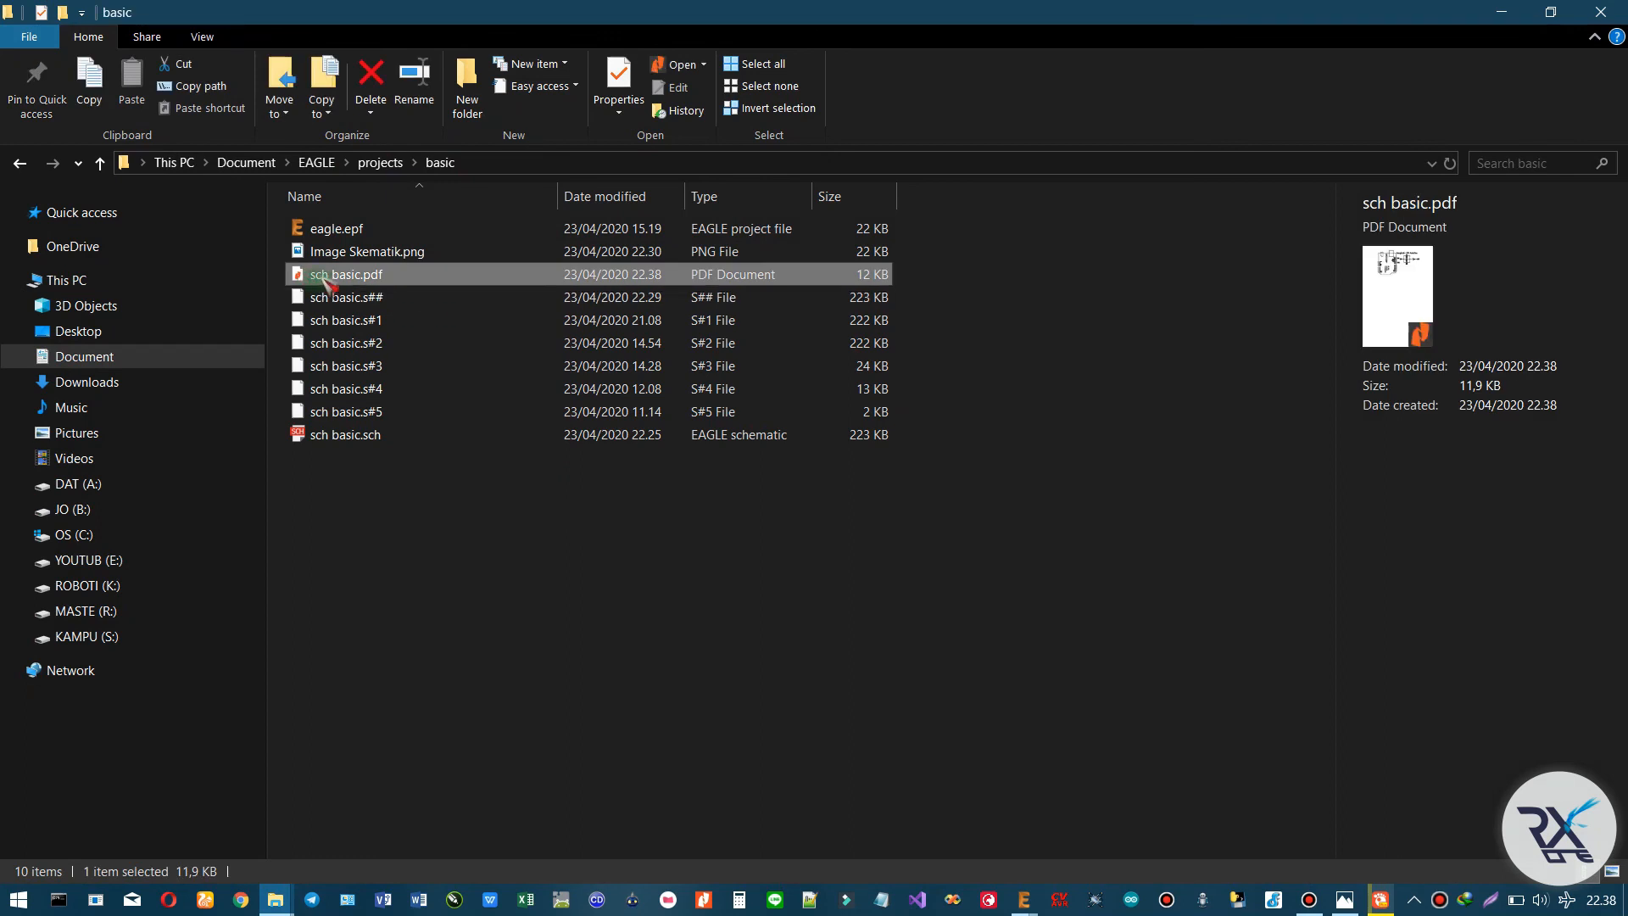
double_click(386, 276)
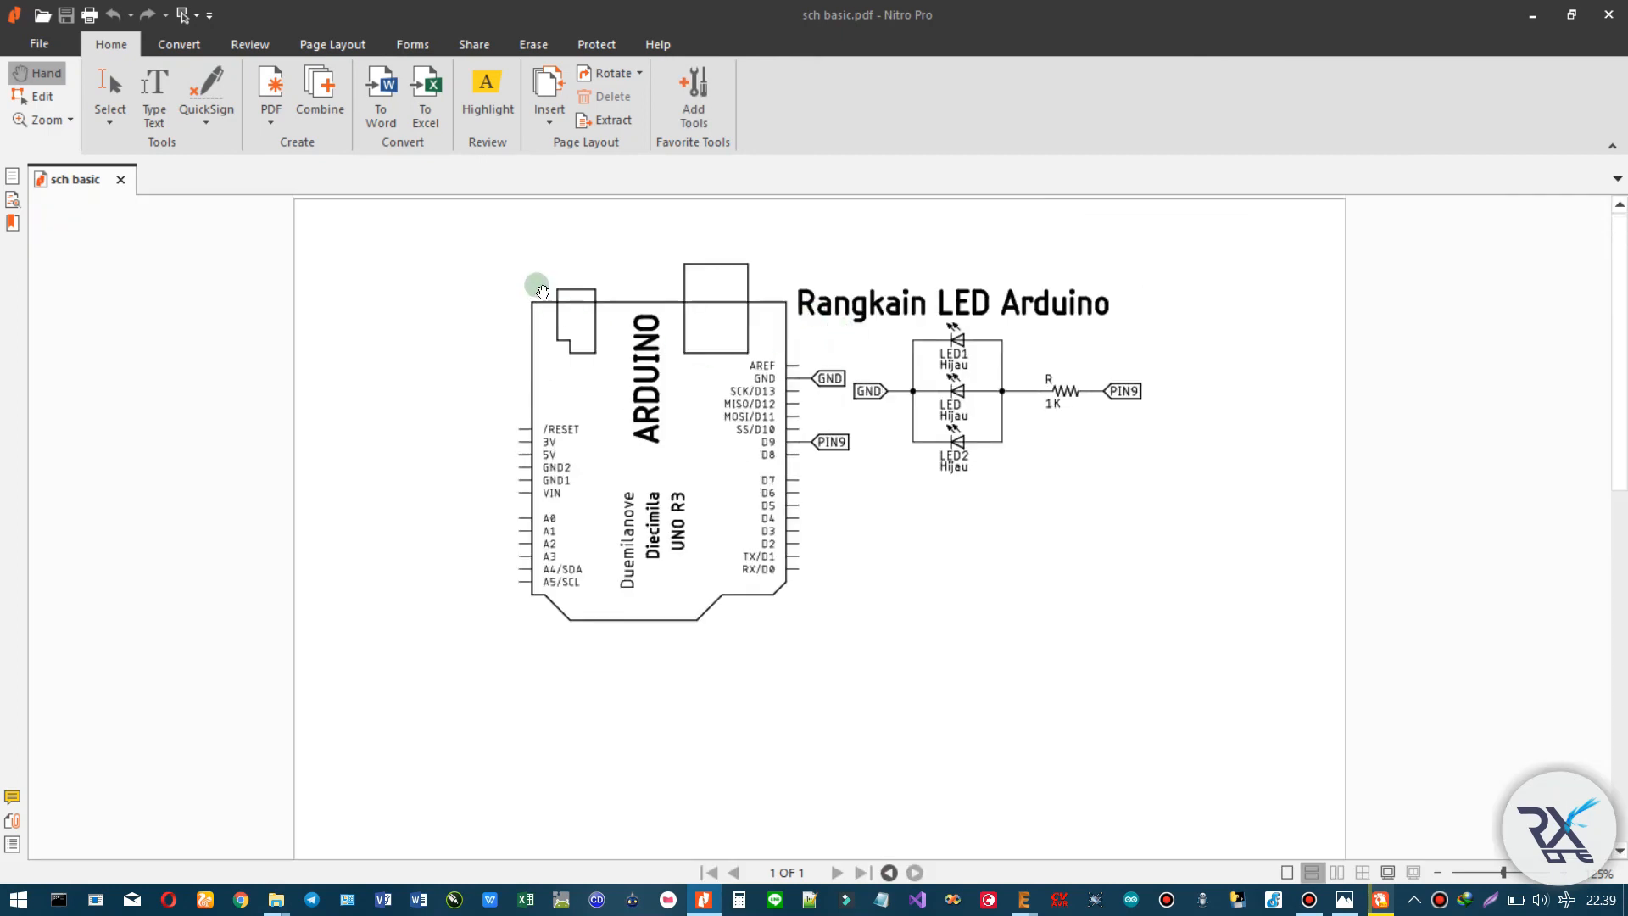
ctrl+scroll(890, 368, down, 2)
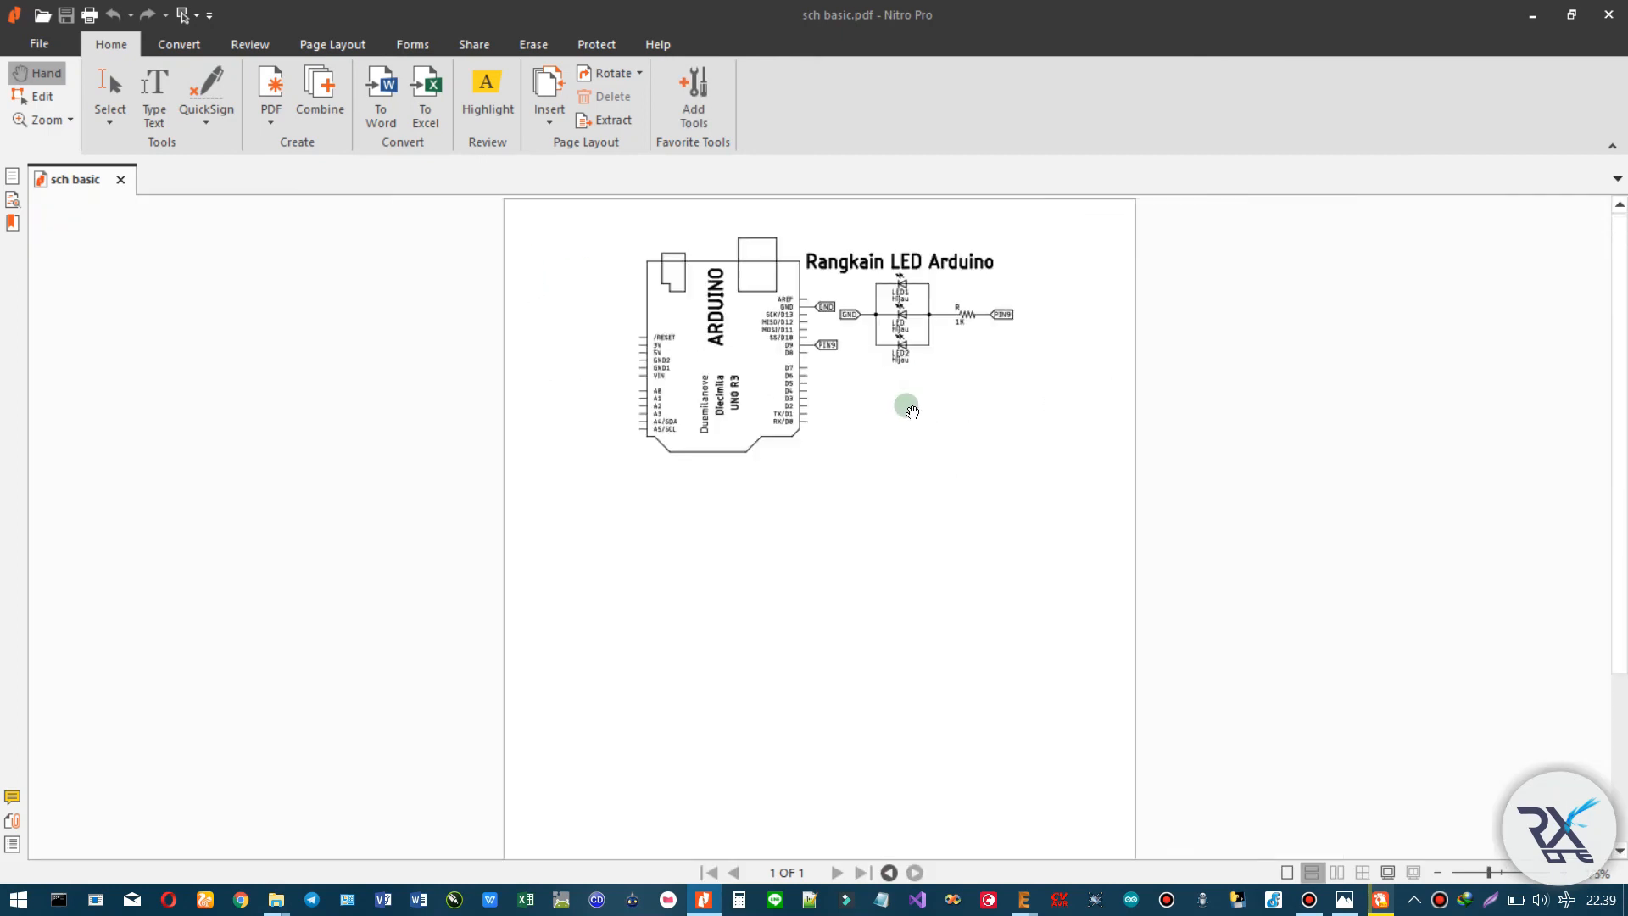
ctrl+scroll(911, 411, down, 1)
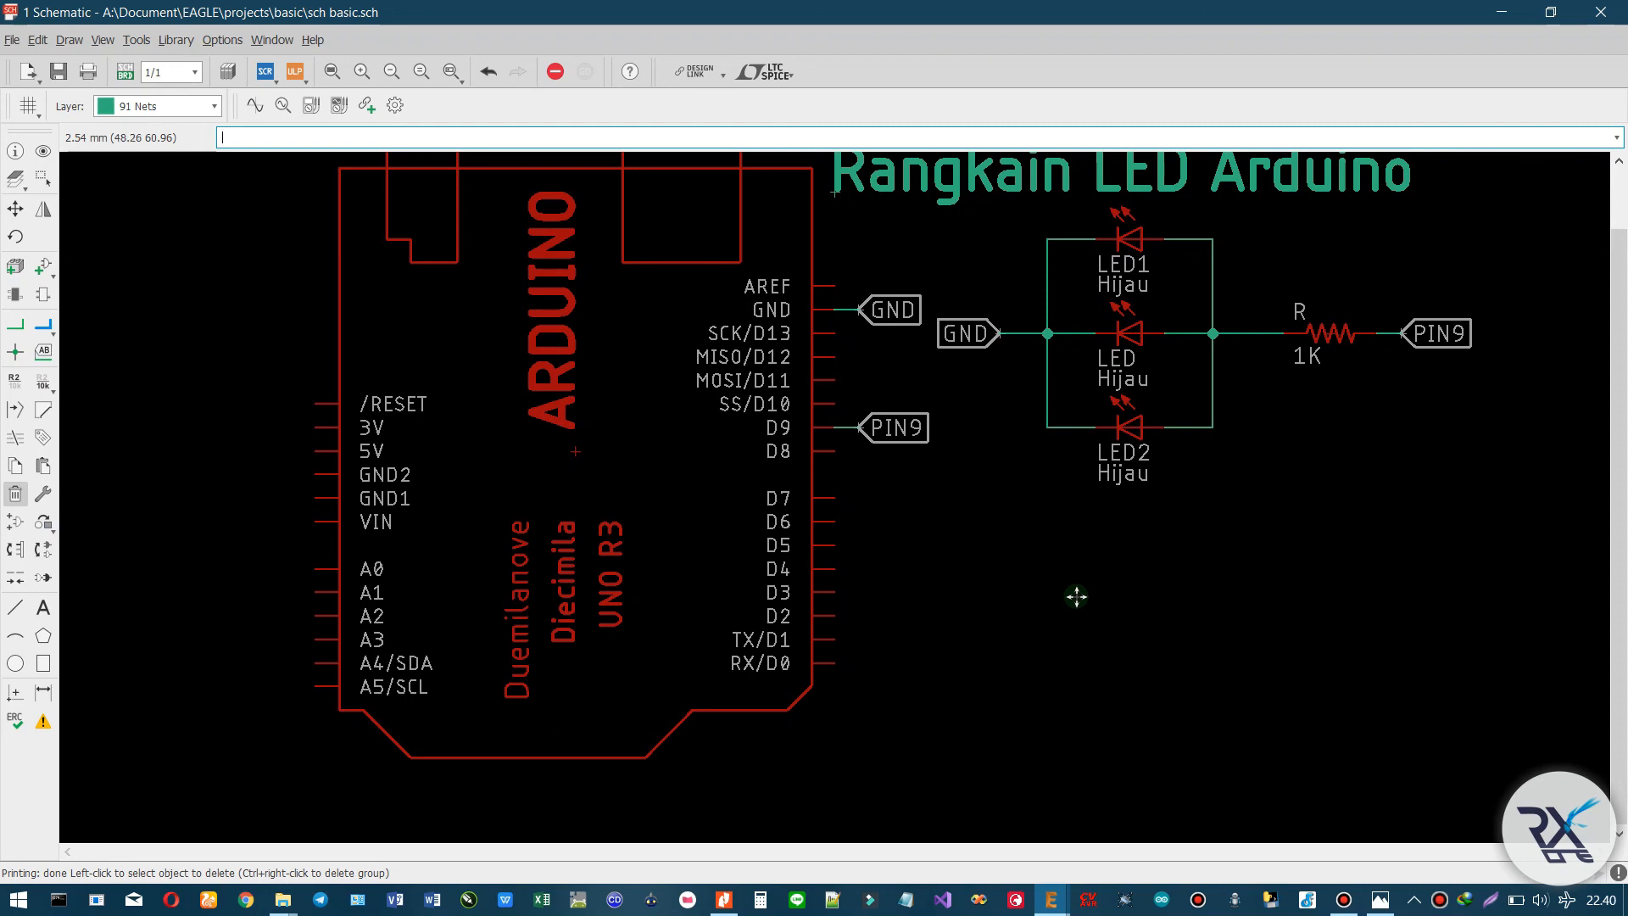
- Generate the board layout from the schematic
click(126, 84)
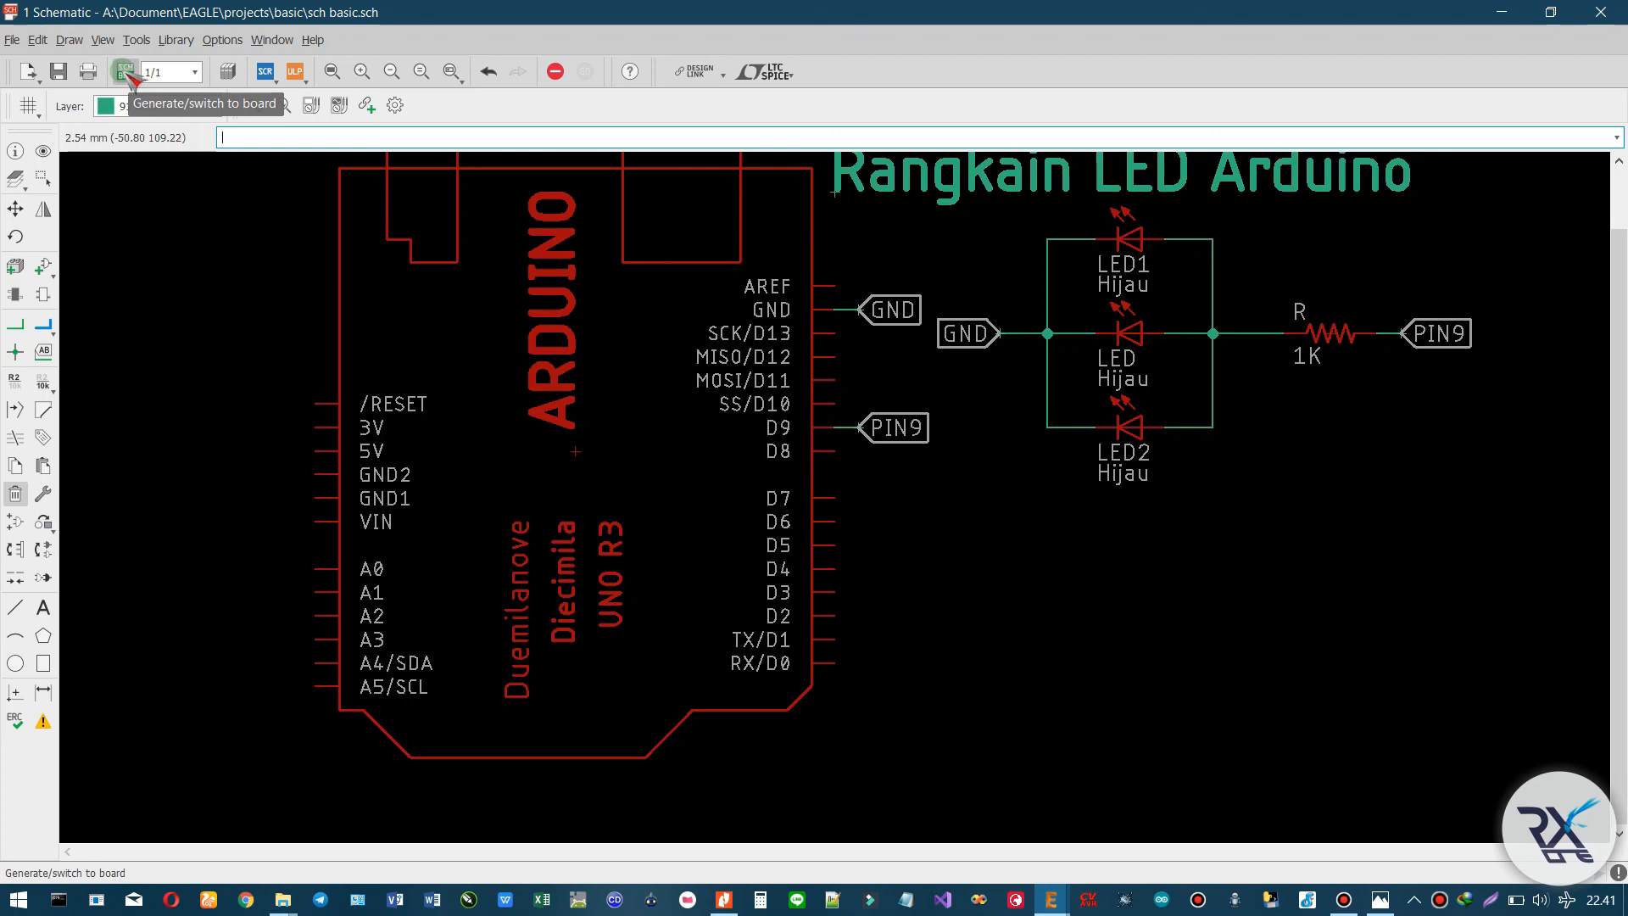
drag(154, 69, 181, 167)
click(337, 267)
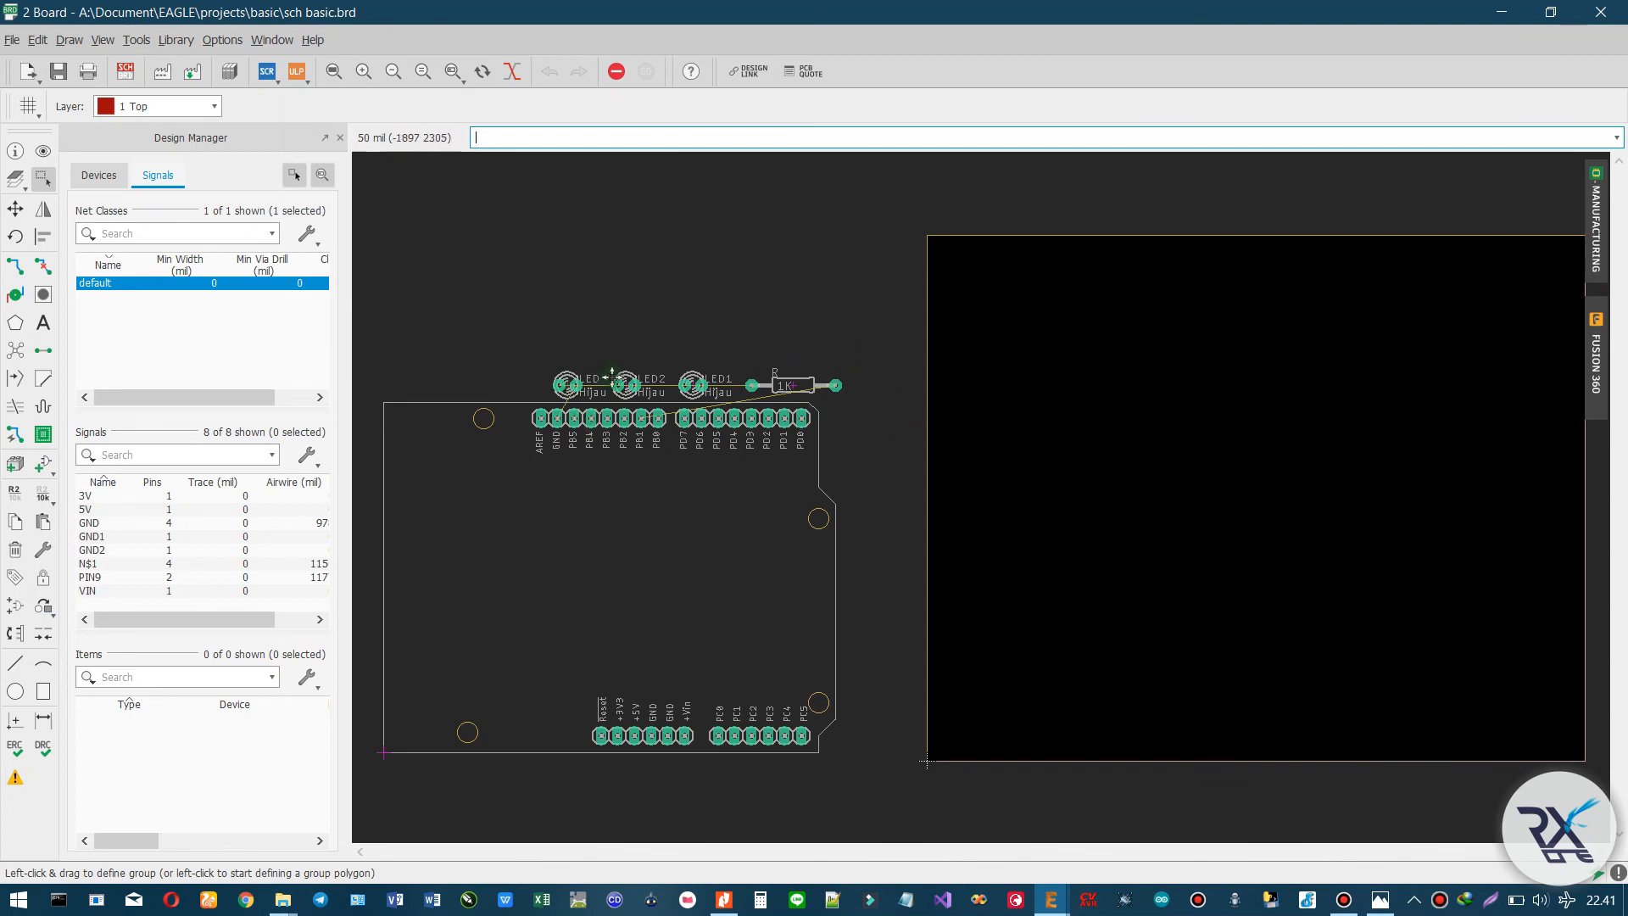
- Return to the schematic and place one R-EU_0414/15 resistor from the RxoneElectronics-RCL library below the LED circuit
click(126, 71)
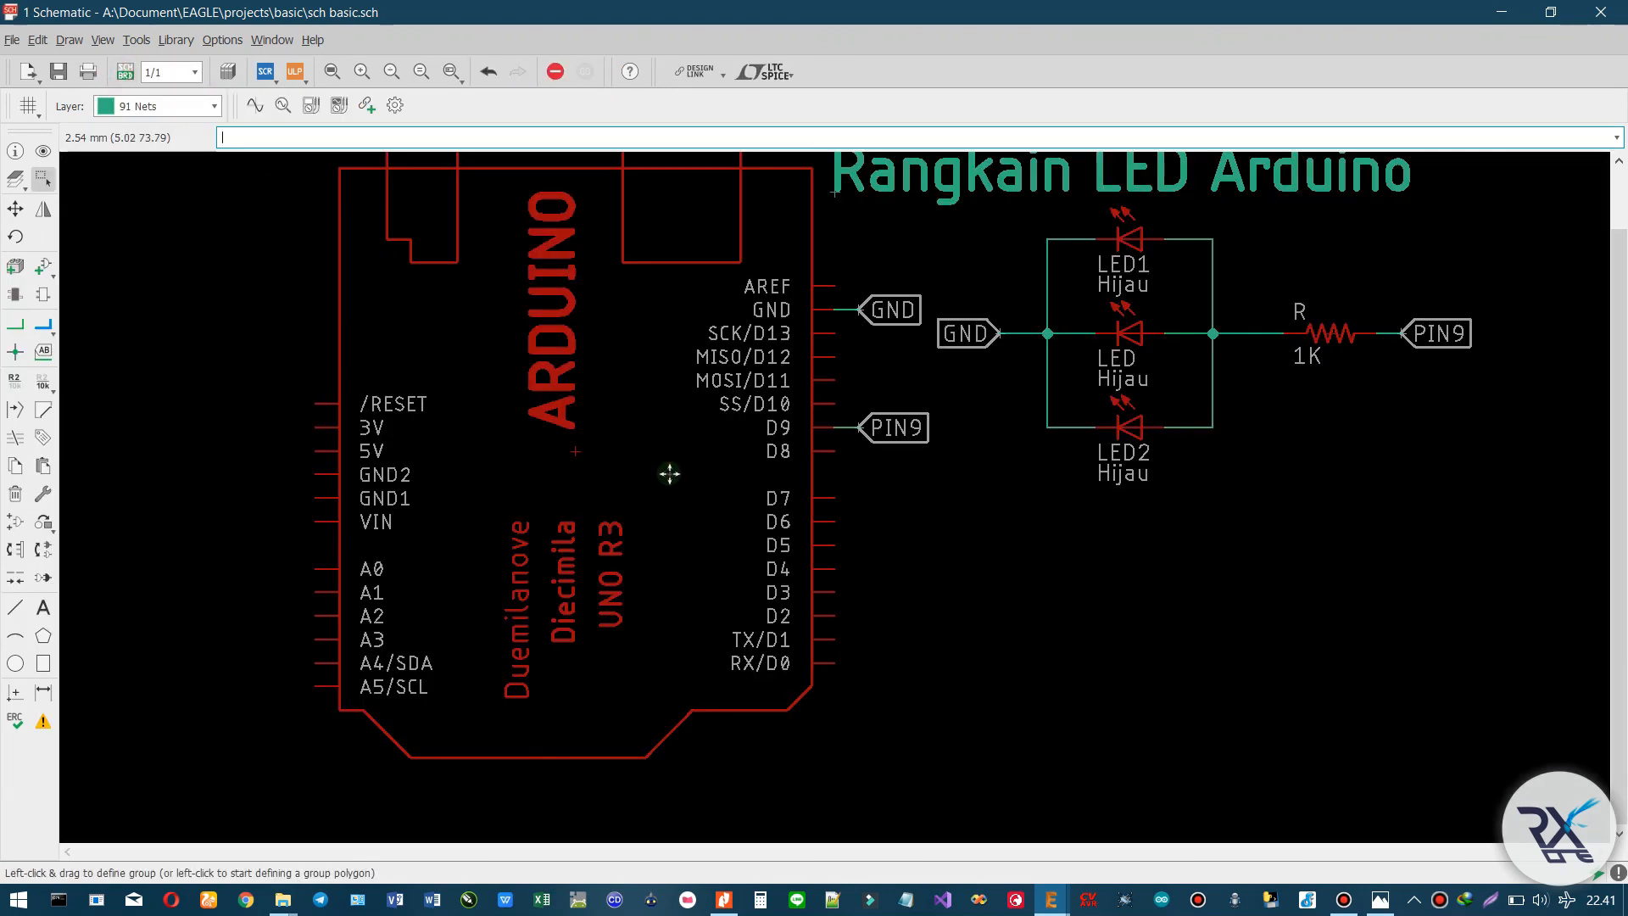
scroll(1352, 418, down, 2)
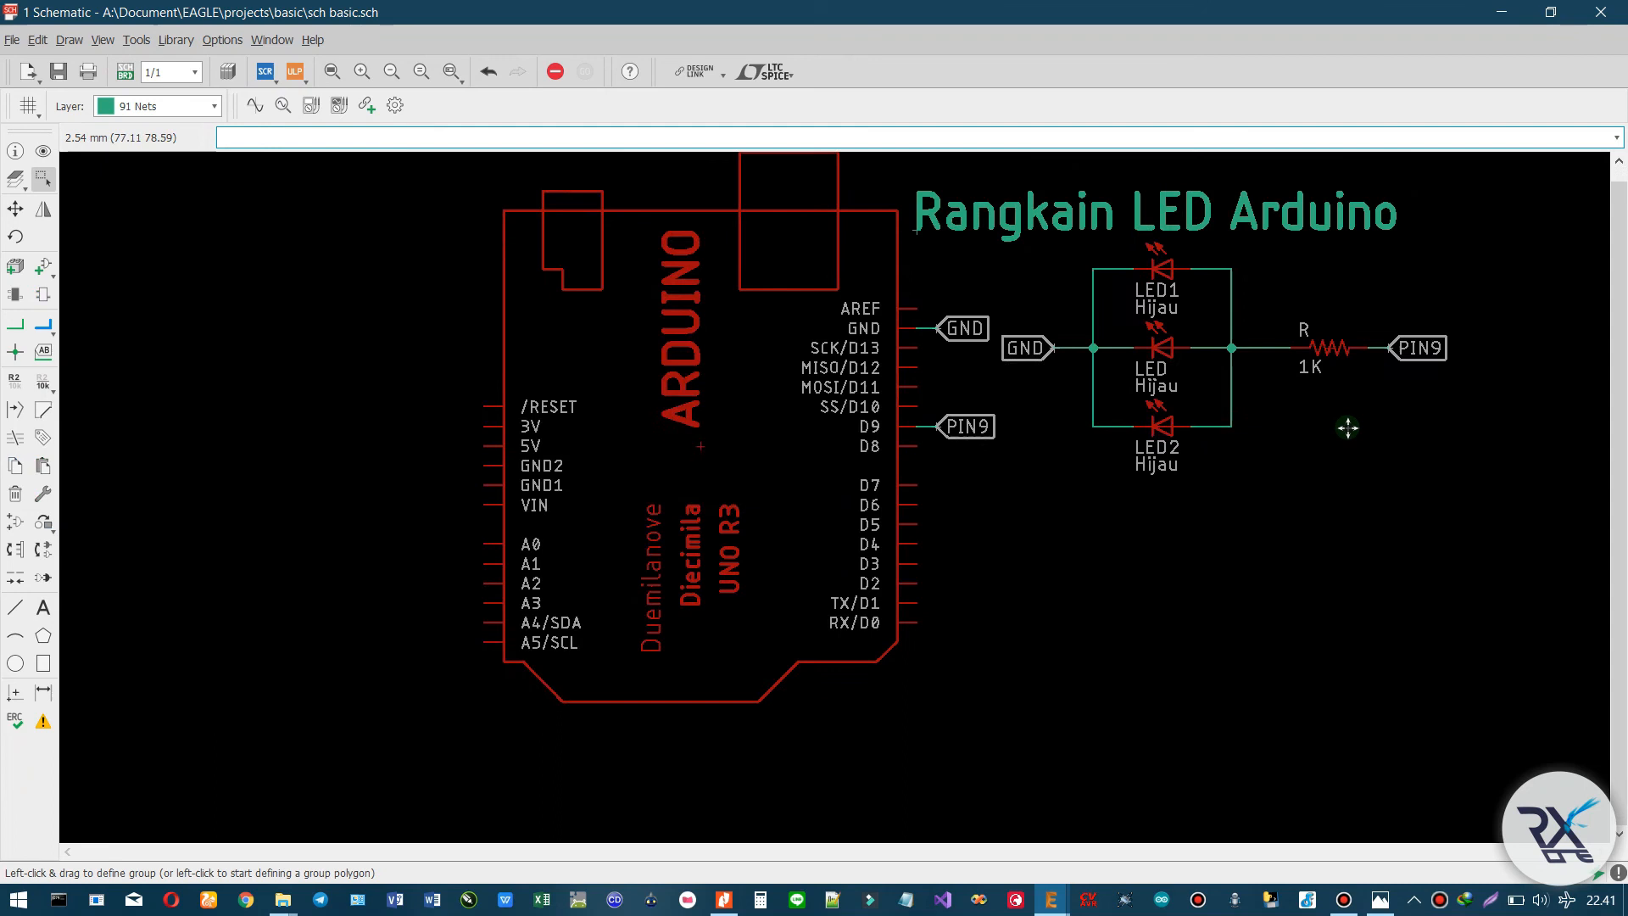
scroll(1483, 378, up, 1)
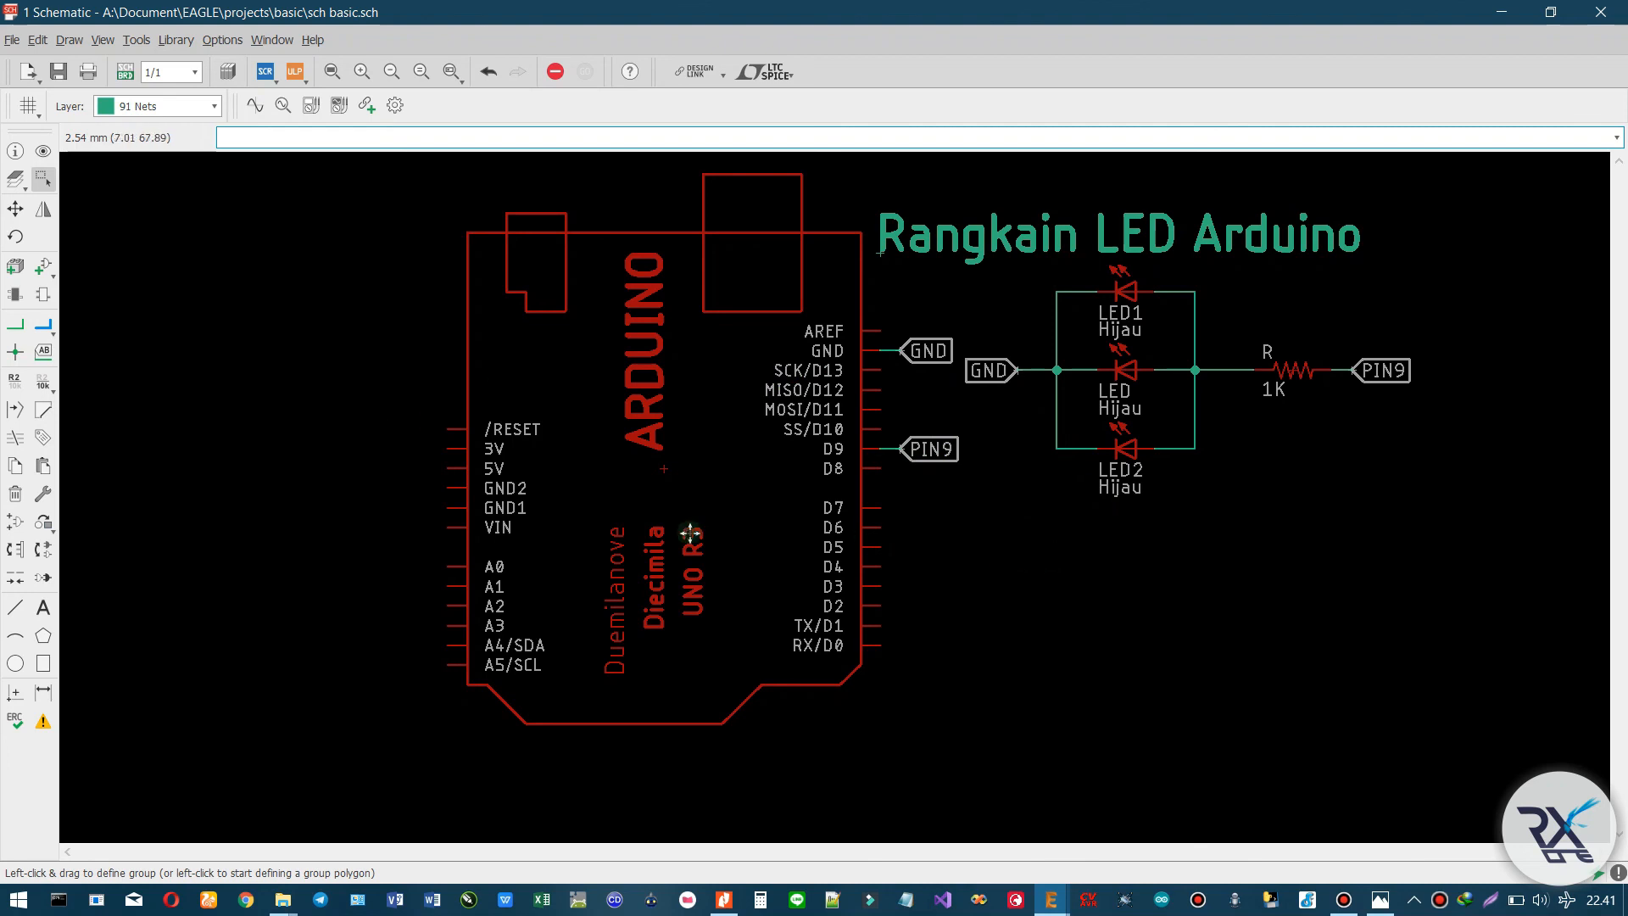
click(42, 268)
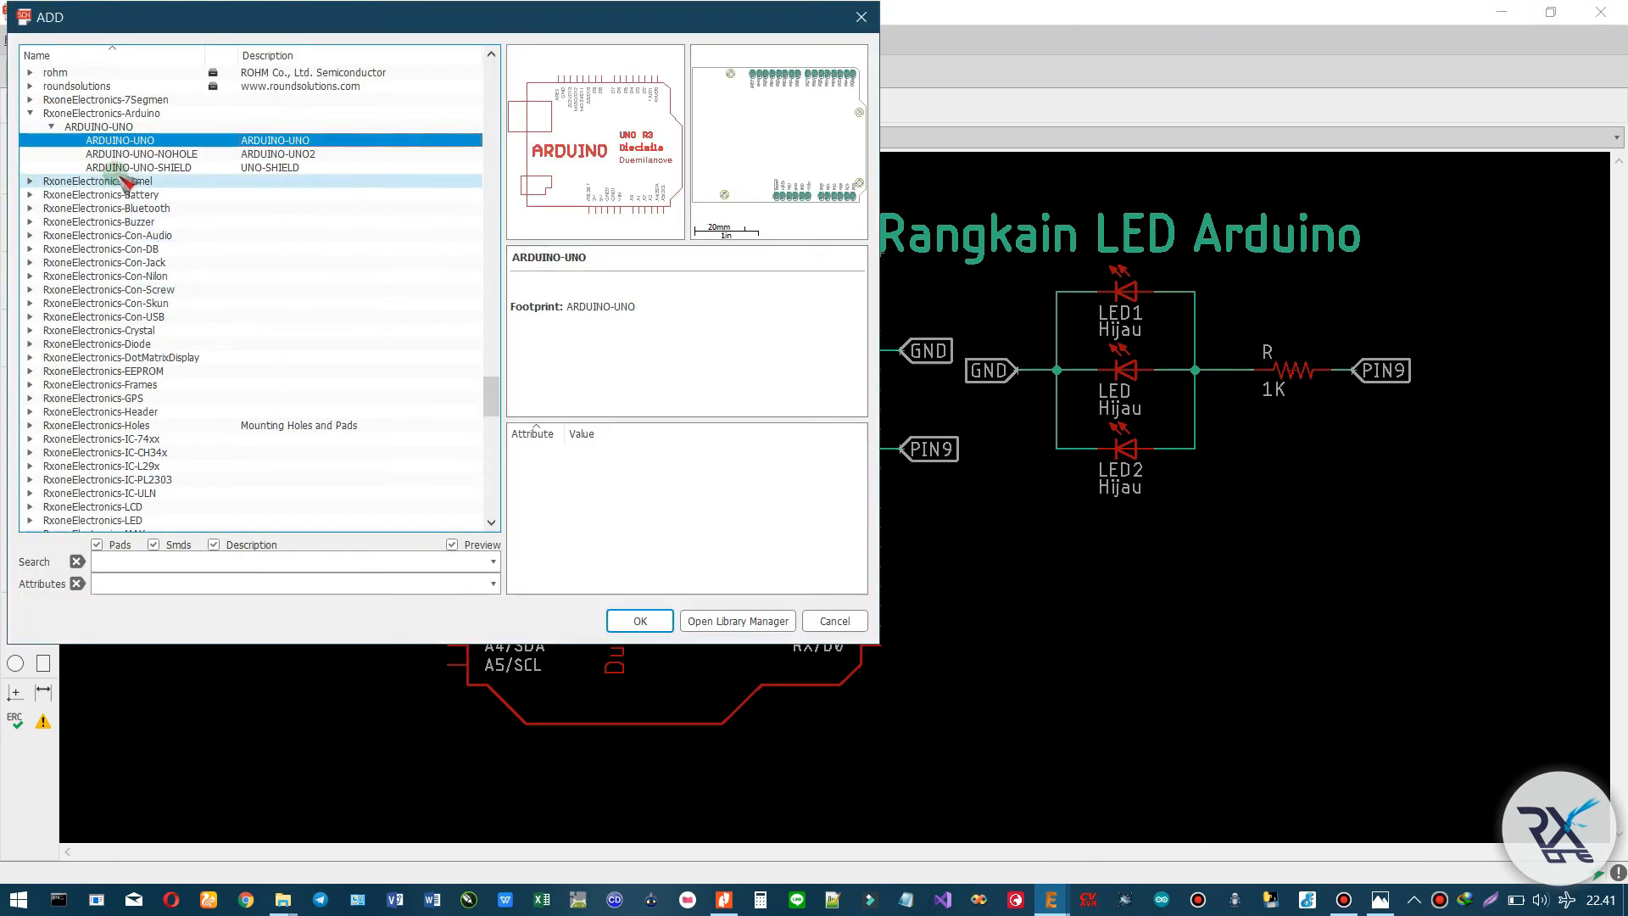
click(29, 113)
scroll(83, 231, up, 5)
scroll(98, 284, down, 12)
scroll(157, 392, up, 1)
click(132, 303)
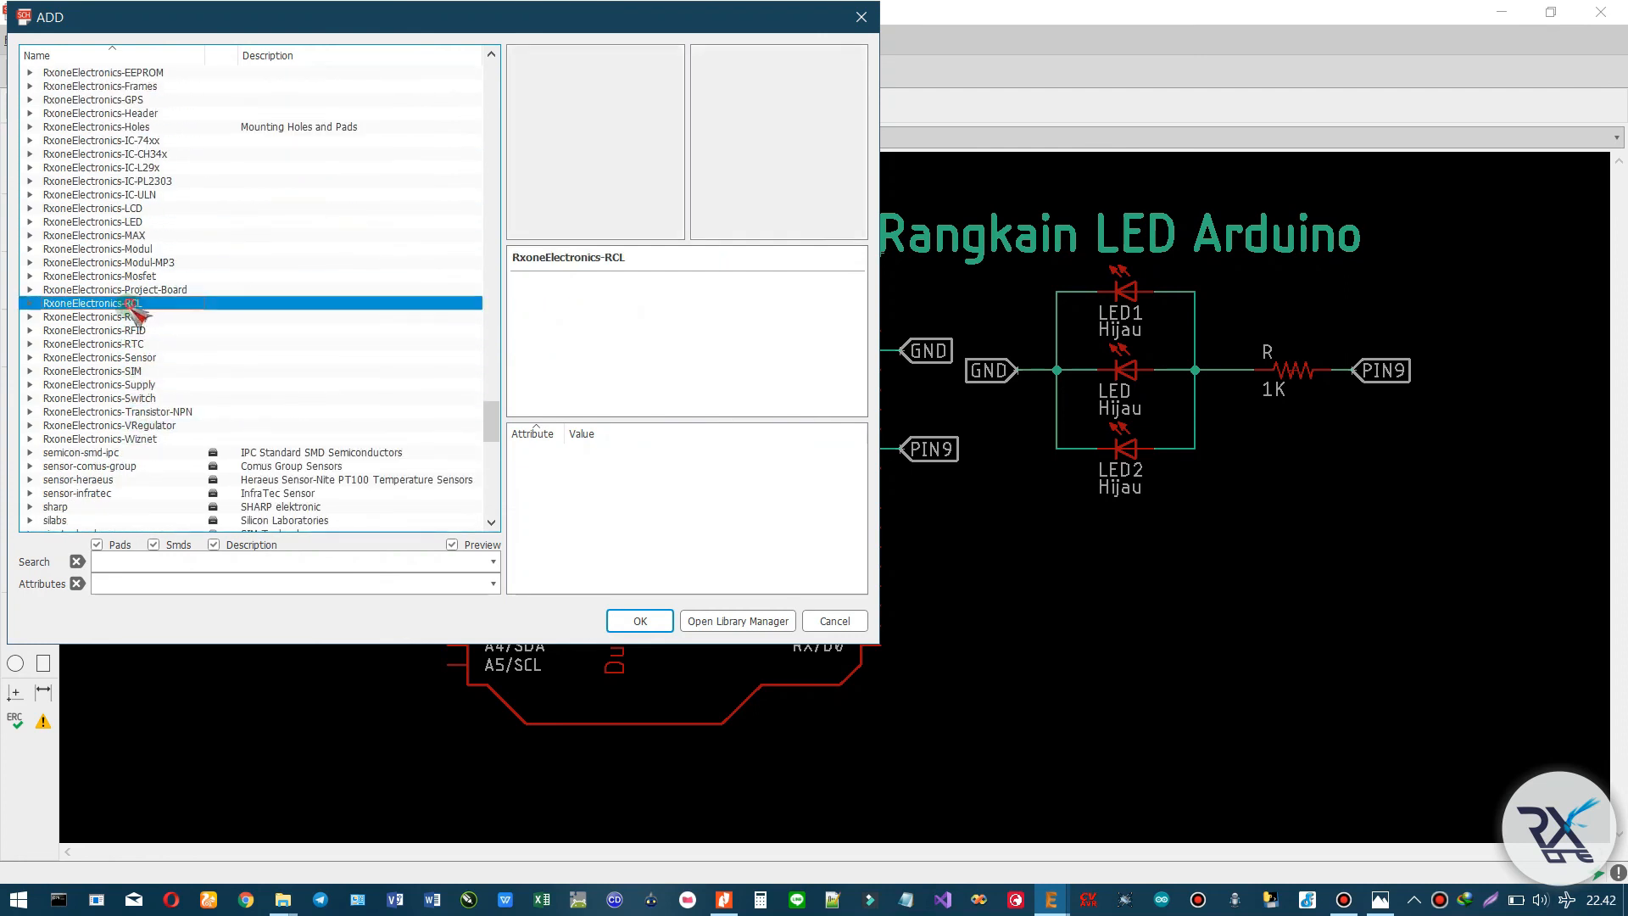
double_click(129, 307)
double_click(81, 480)
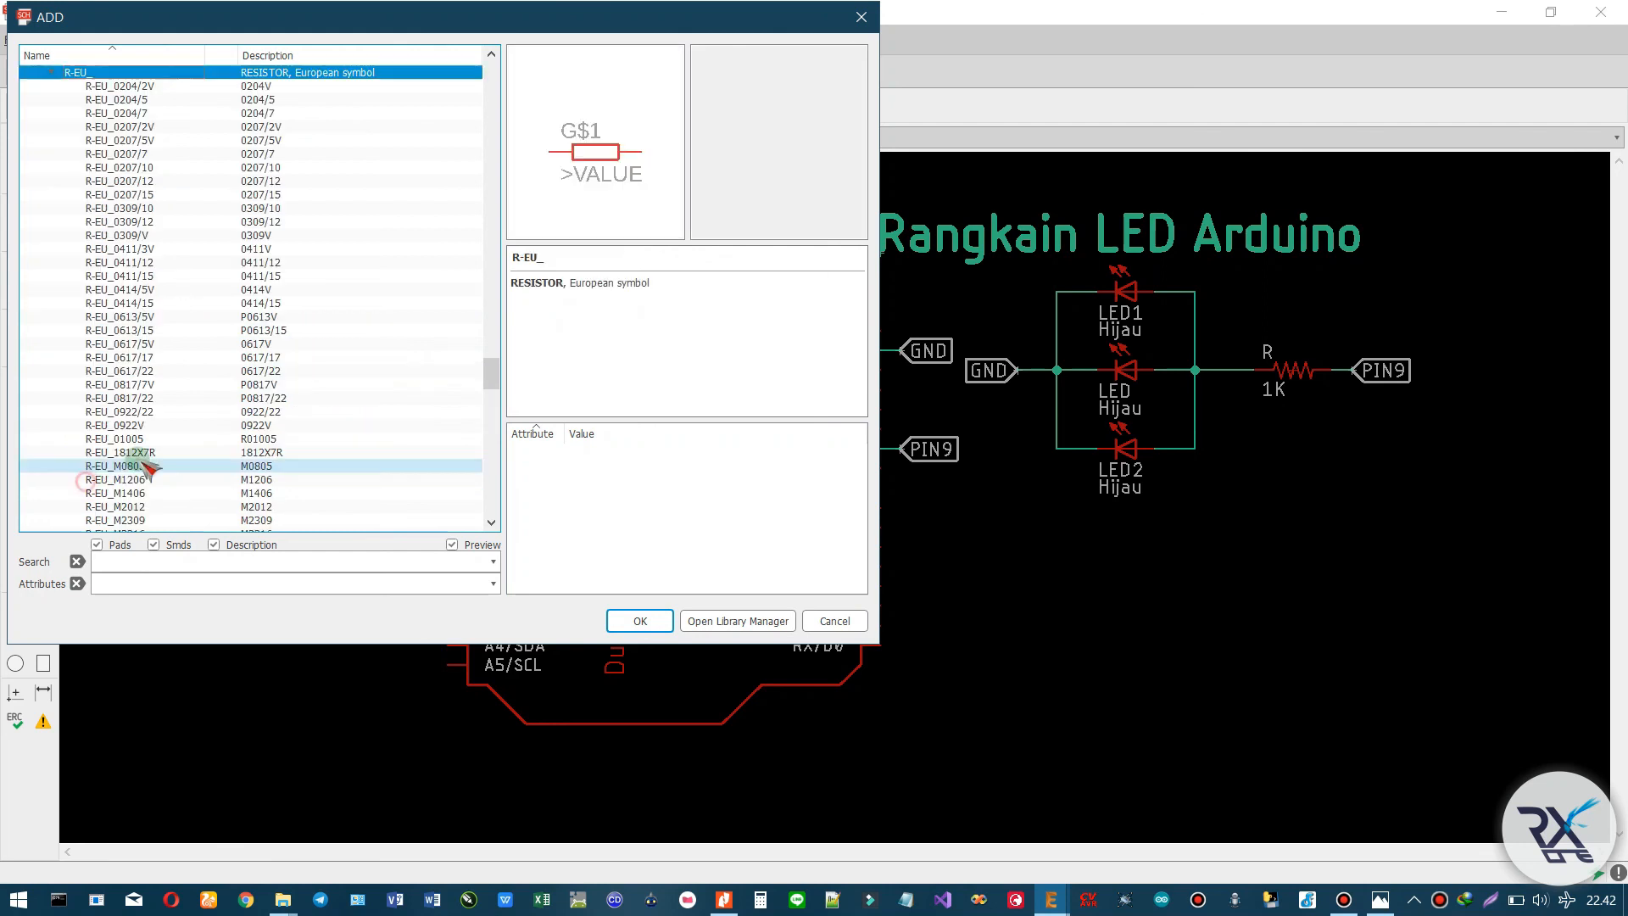
click(127, 302)
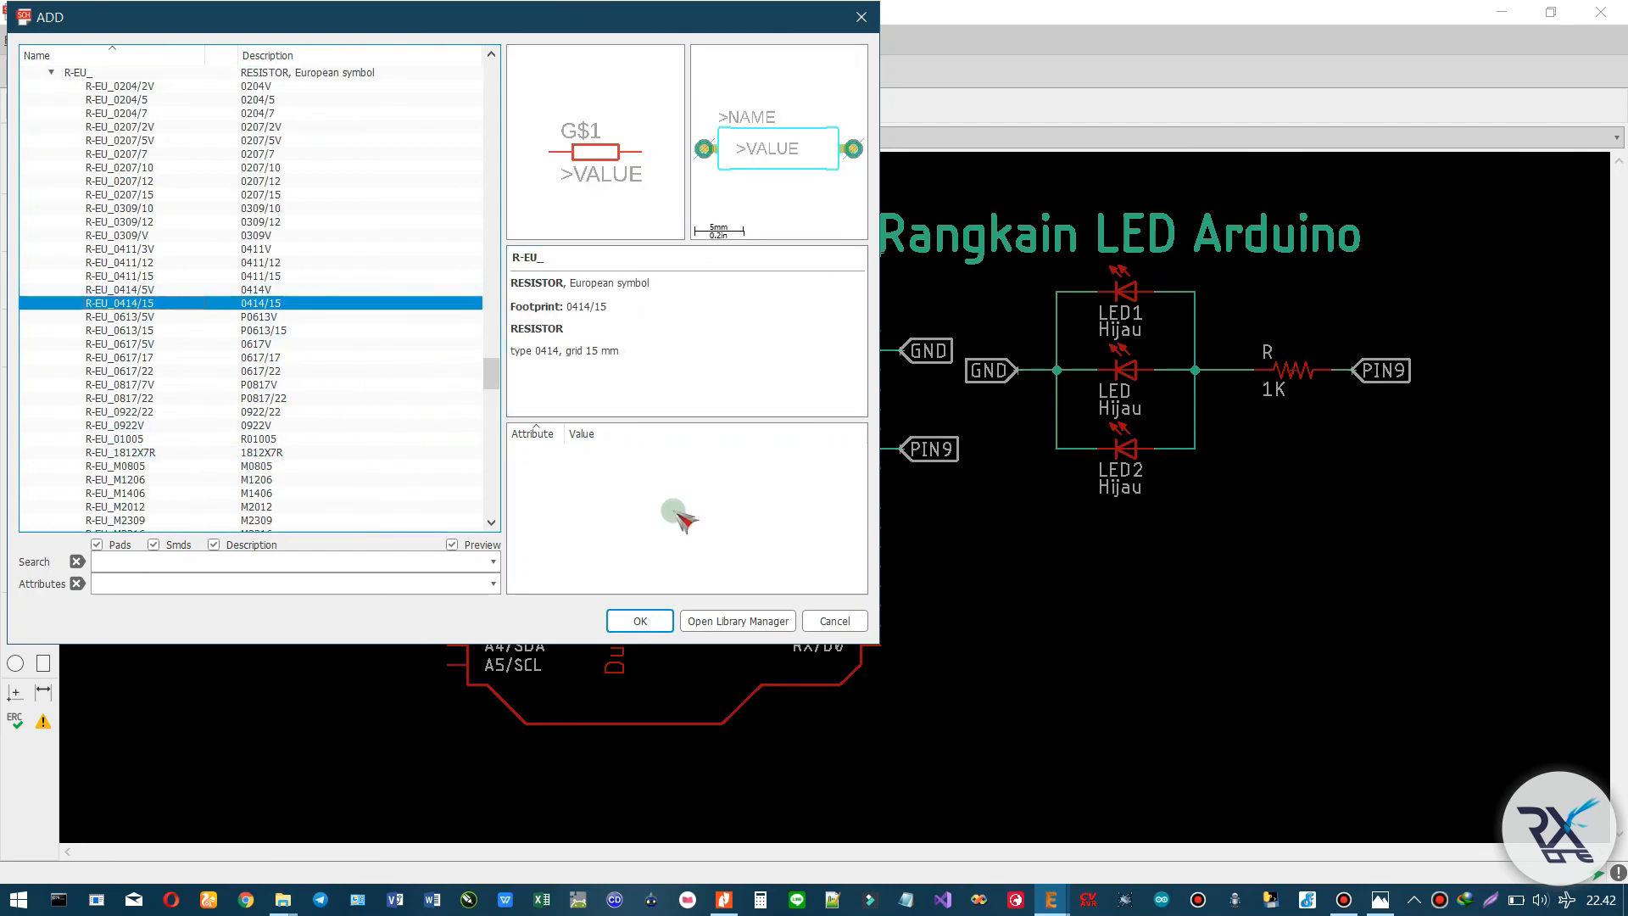
click(640, 621)
click(1036, 567)
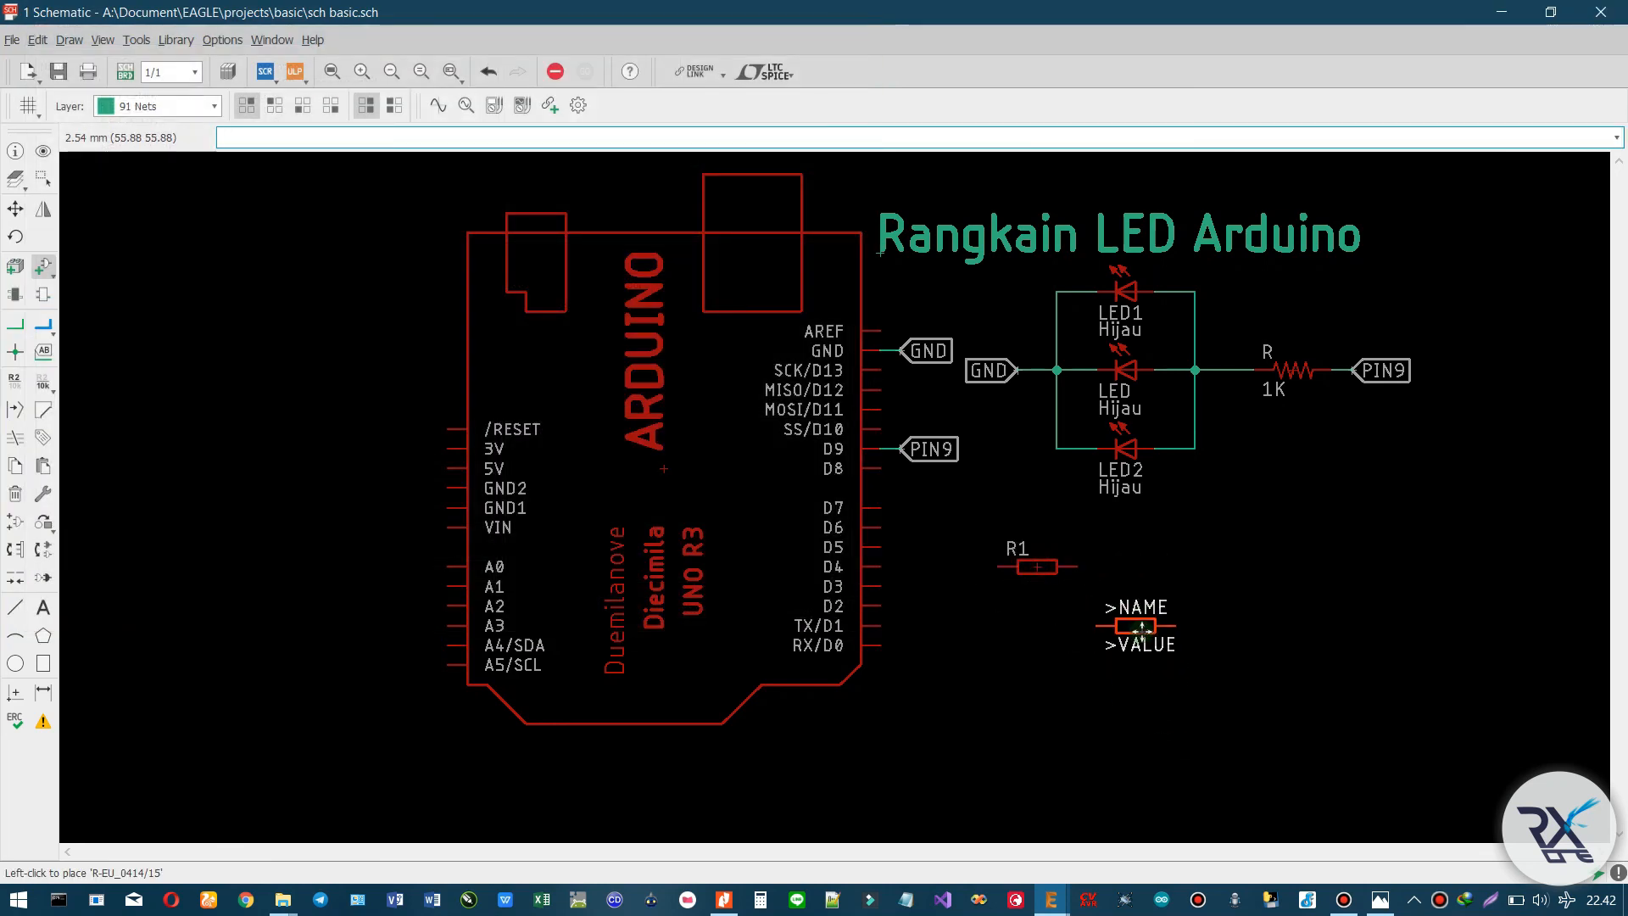
key(Escape)
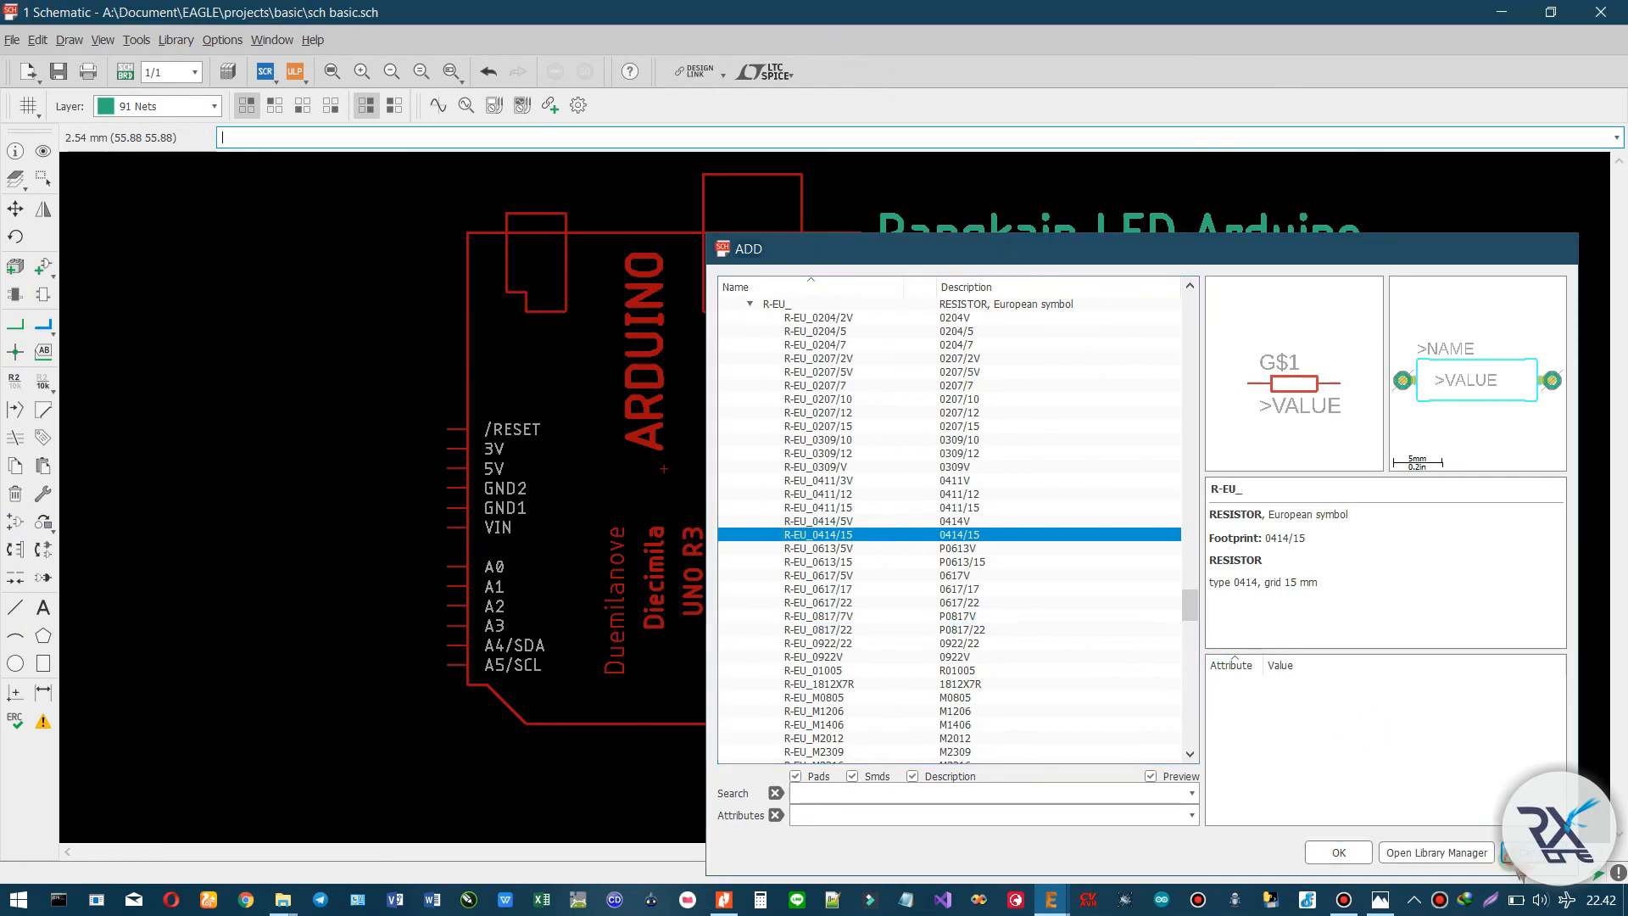
click(1518, 854)
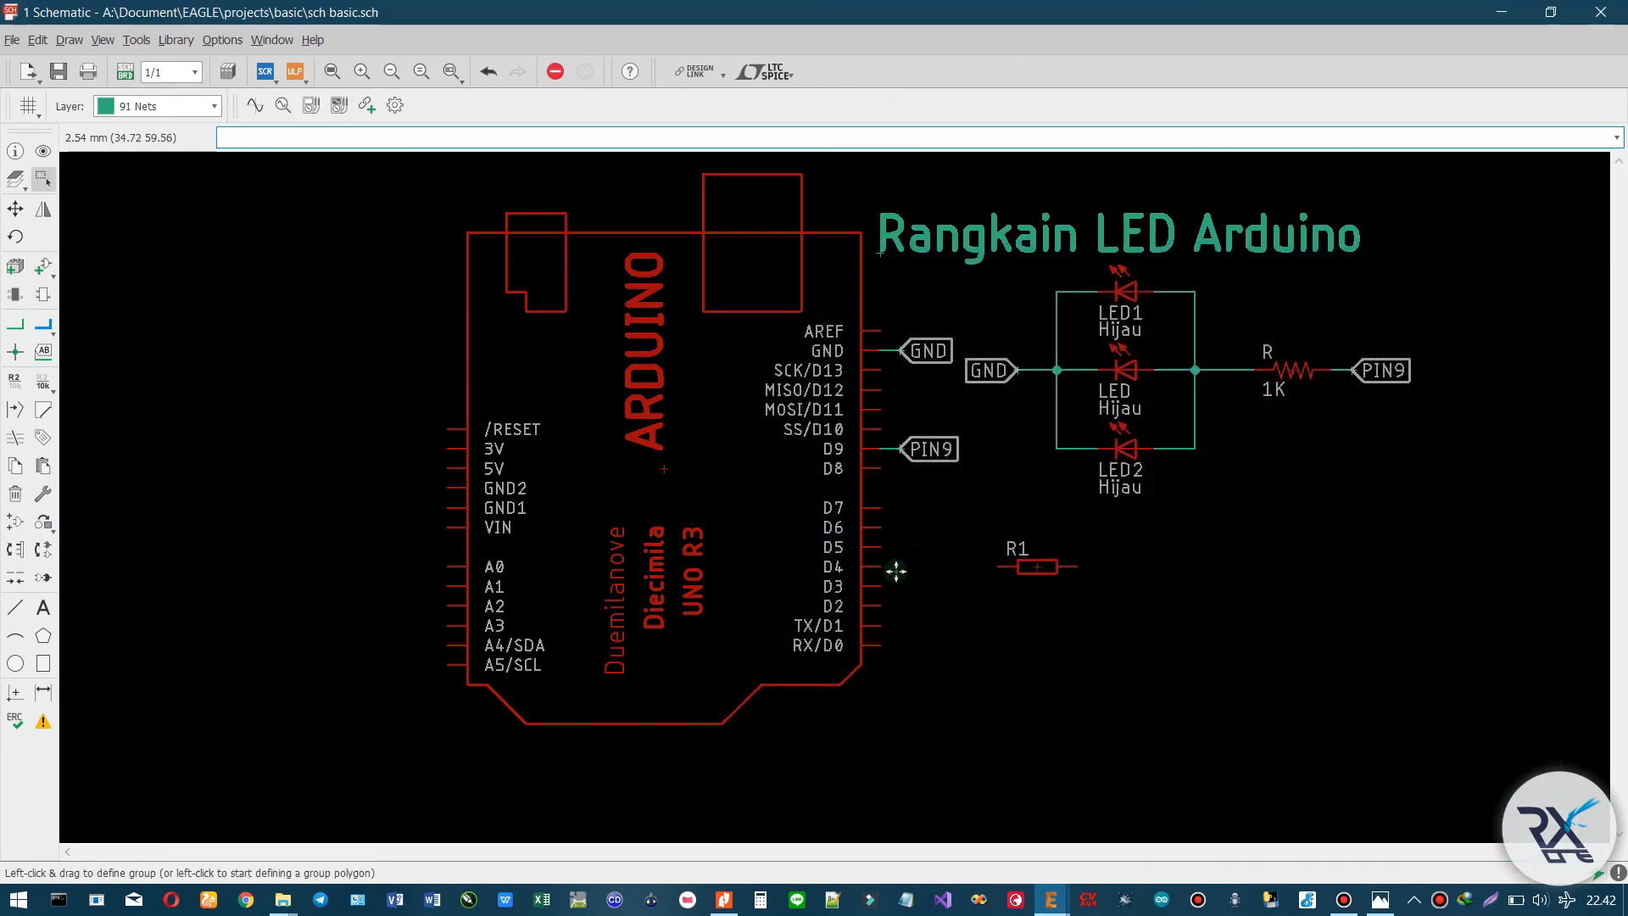
- Switch to the board, delete the added resistor R1 there, and check the schematic for the same removal before returning to the board
click(125, 72)
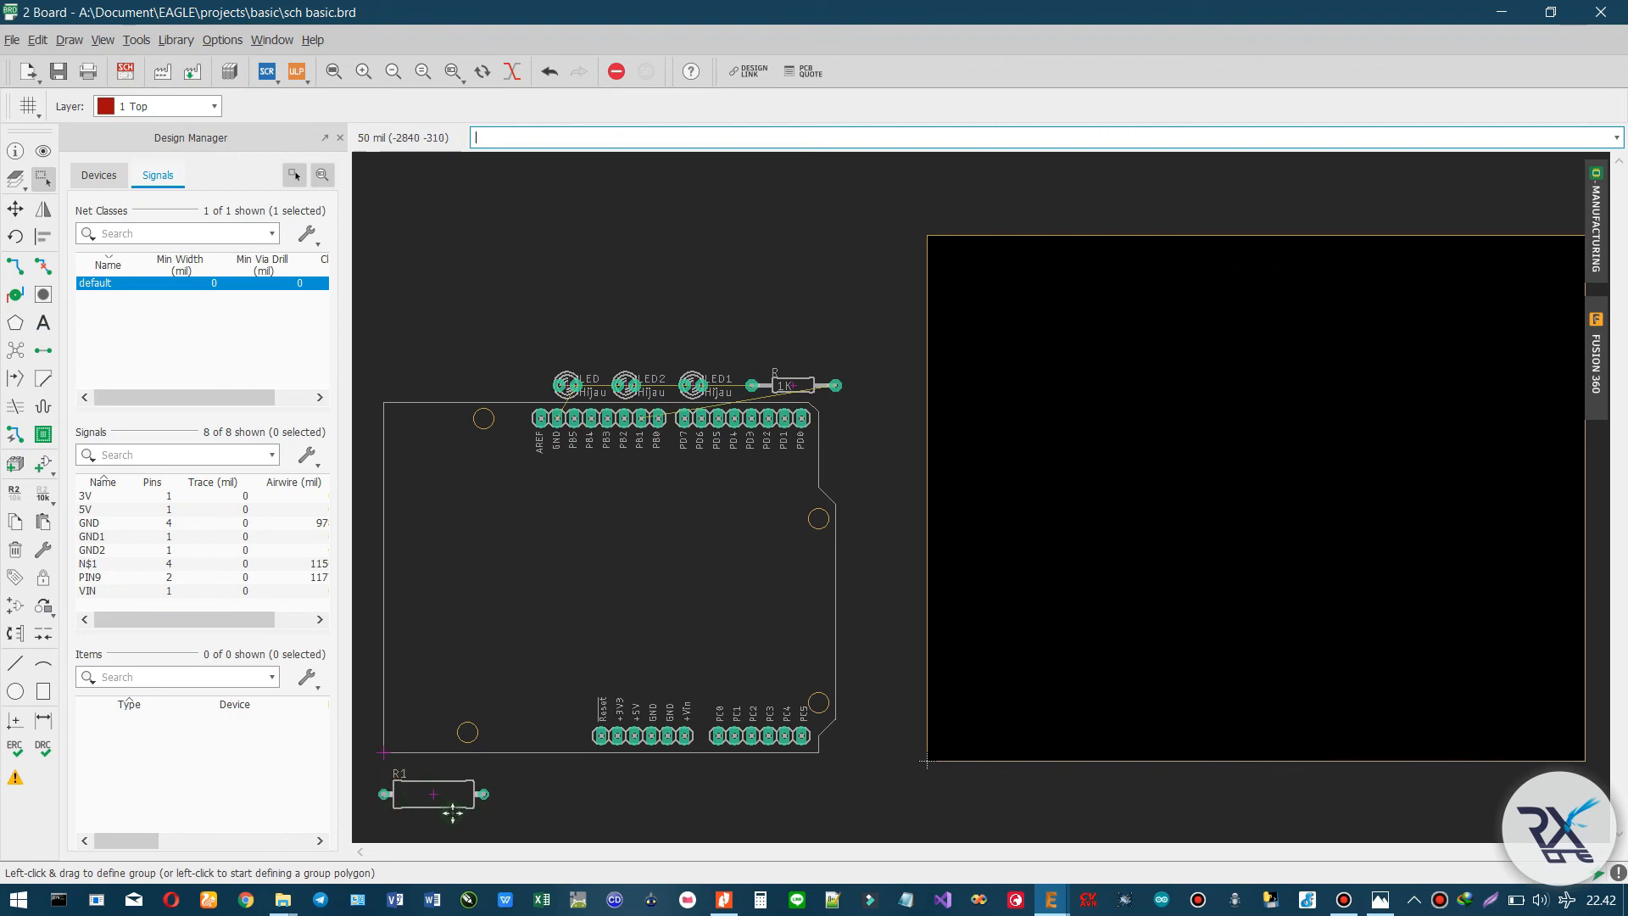
click(436, 795)
key(Delete)
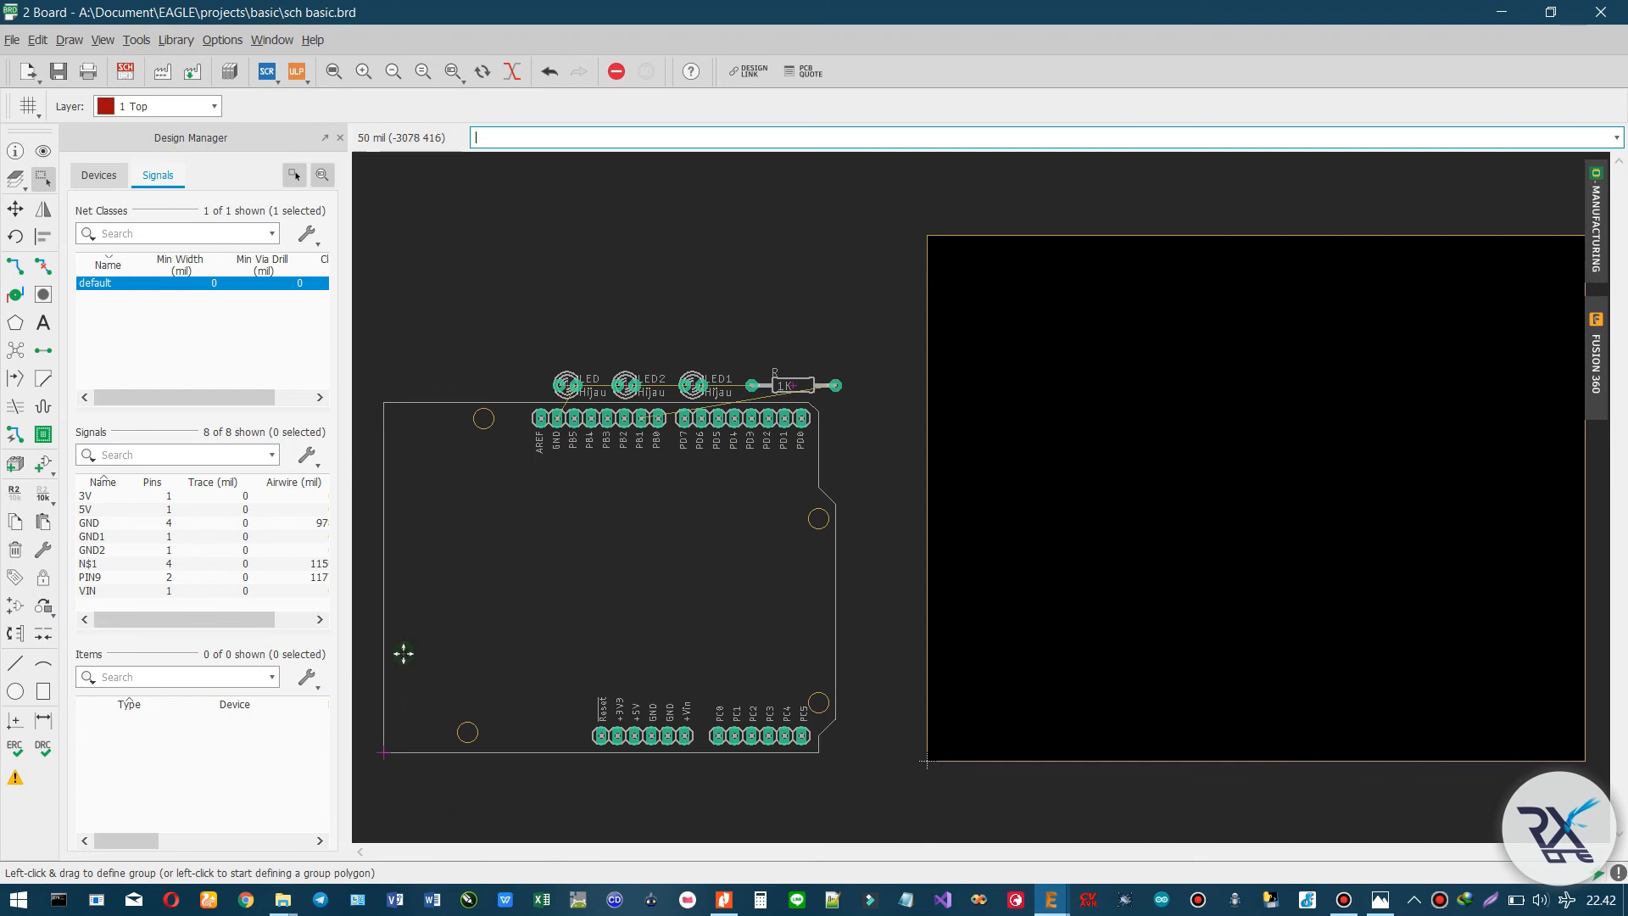
click(125, 71)
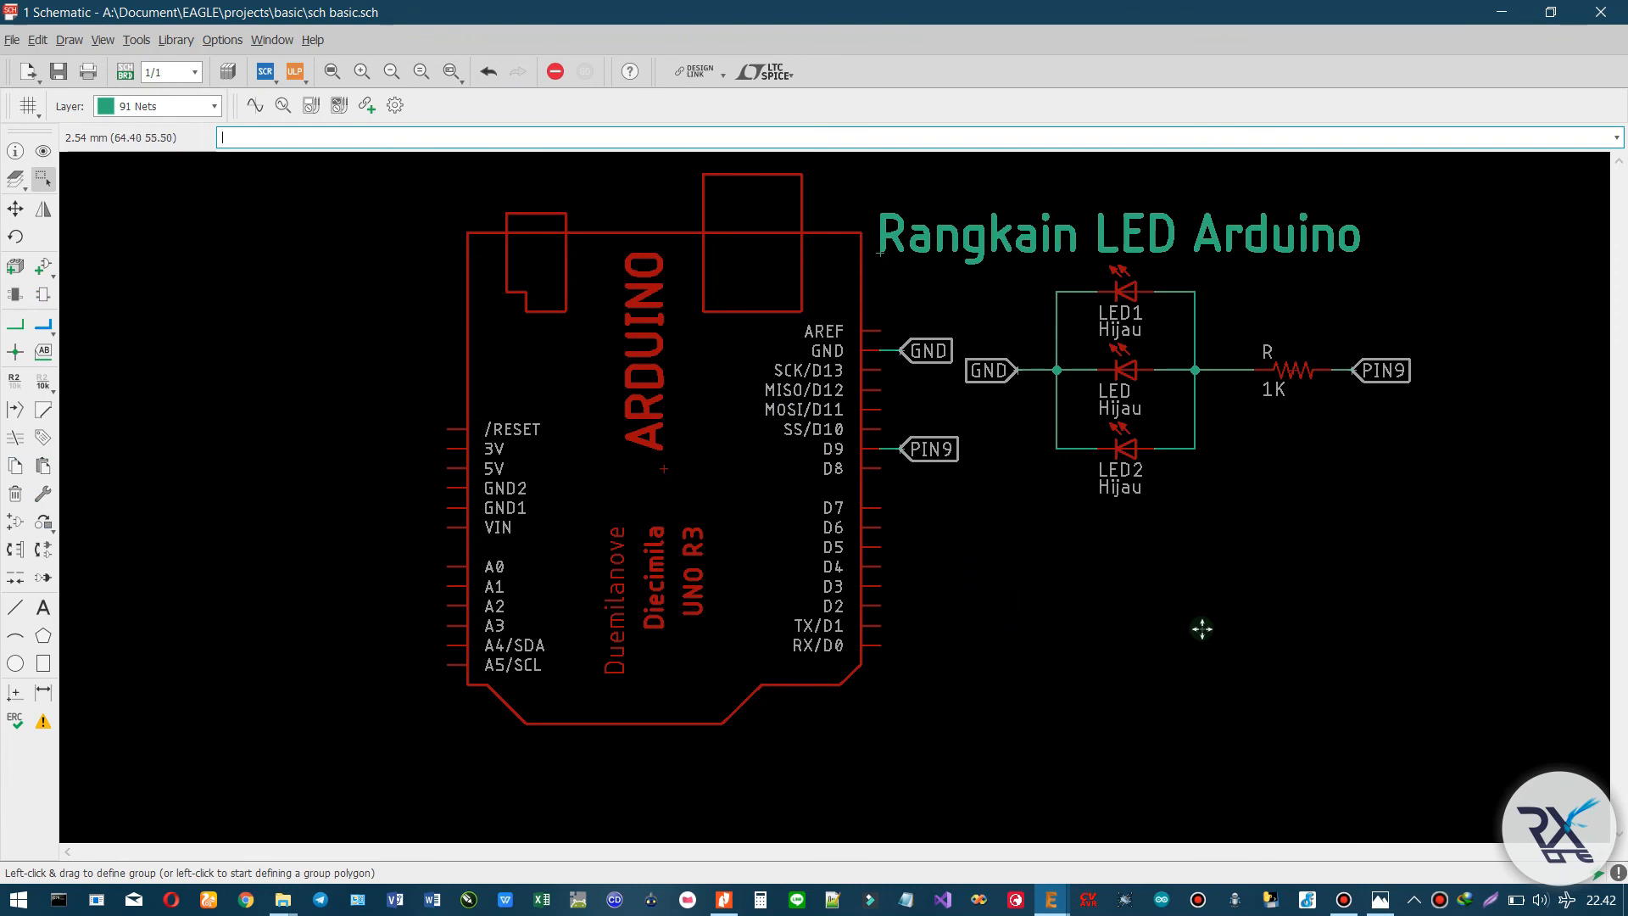
key(alt+Tab)
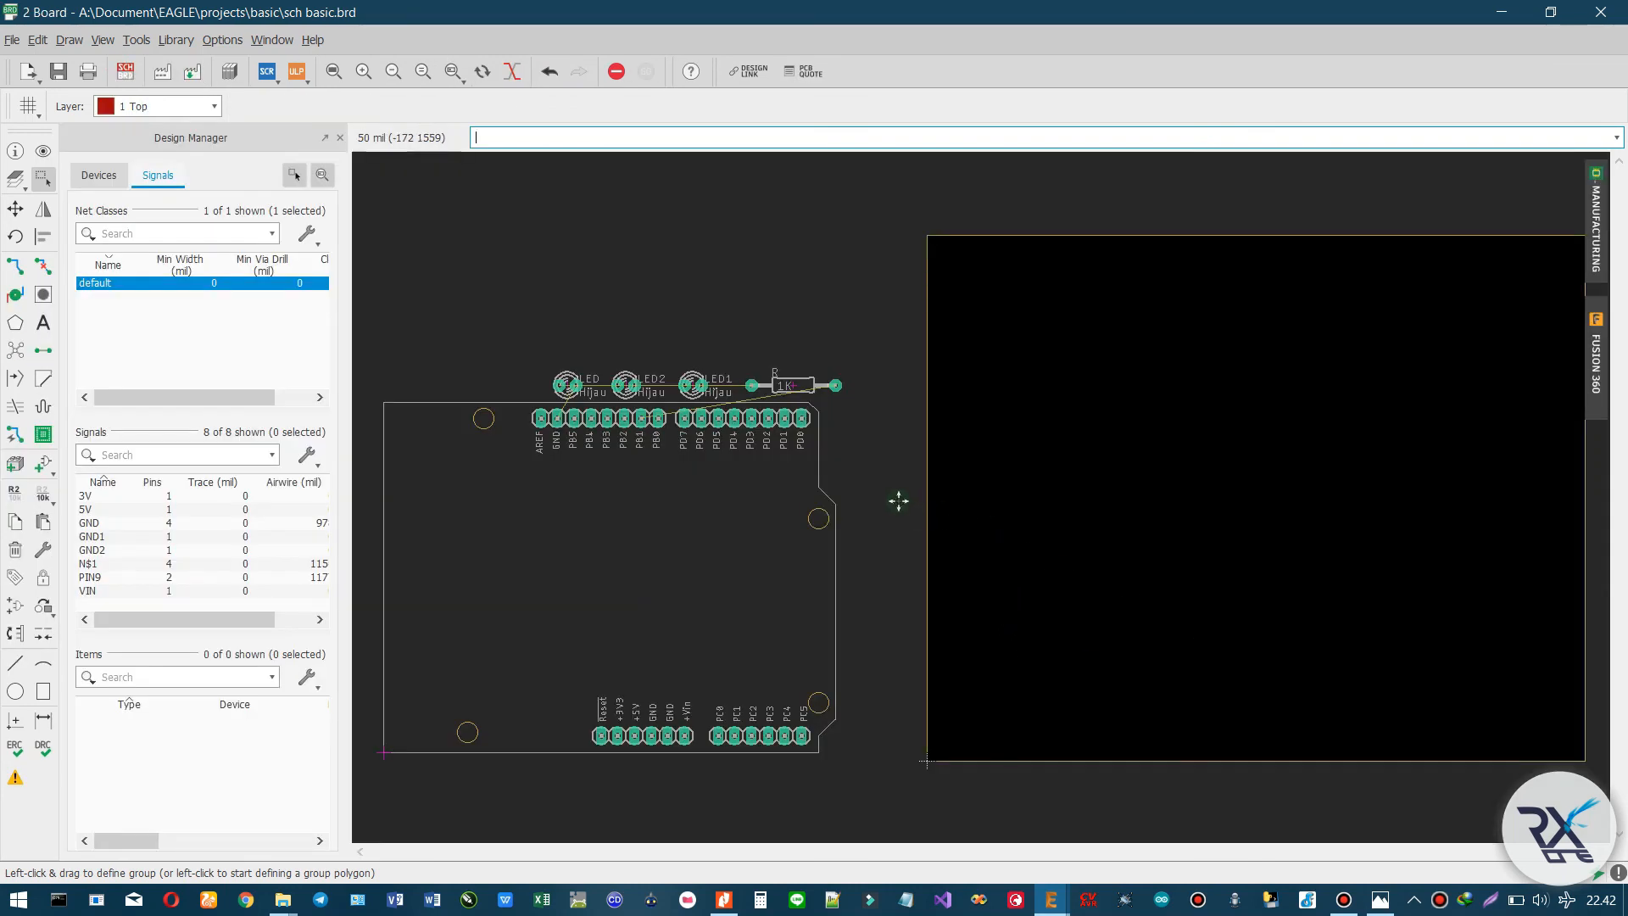